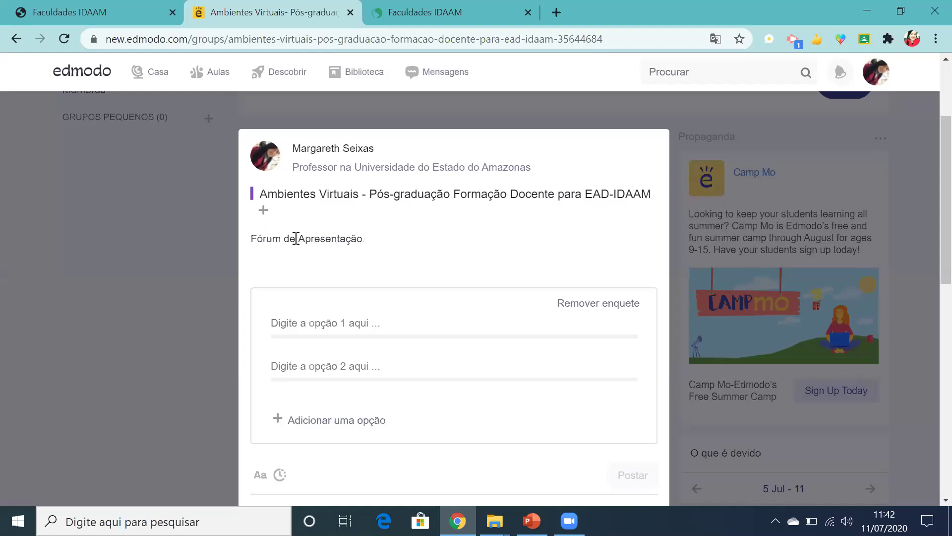
Step: Enter "Caro aluno, descreva sobre a sua experiência com ambientes virtuais" as the poll's first option
type("Ca")
key("BackSpace")
left_click(303, 326)
type("Caro aluno, descr")
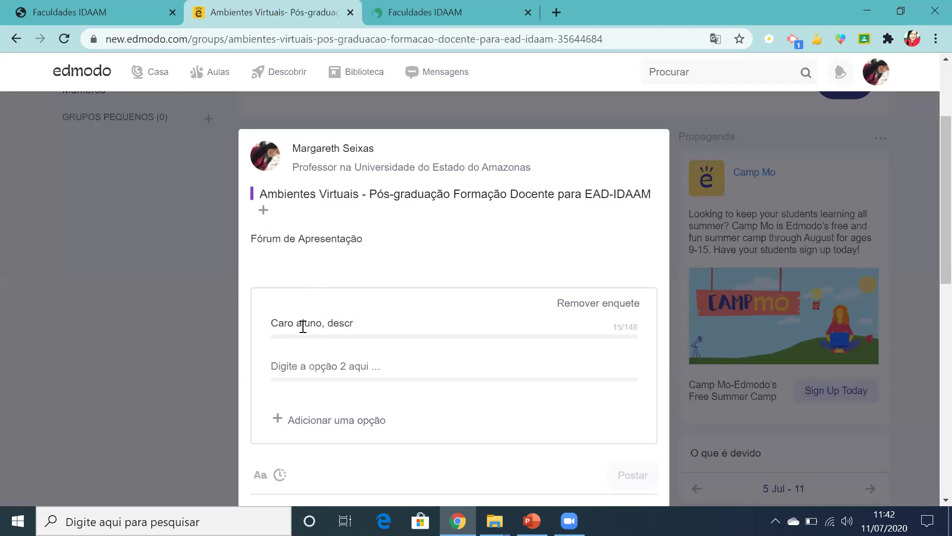
type("reva sobre a sua expe")
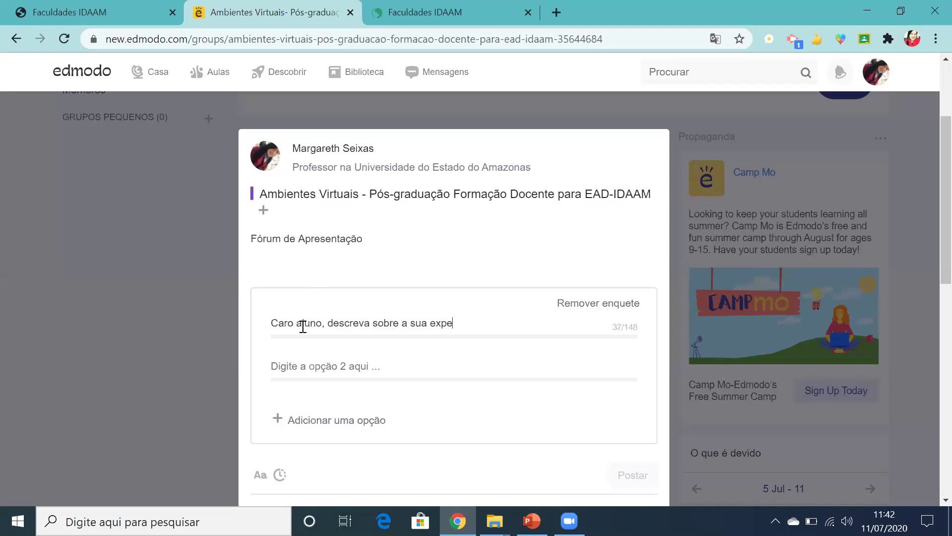
type("riência com ambientes")
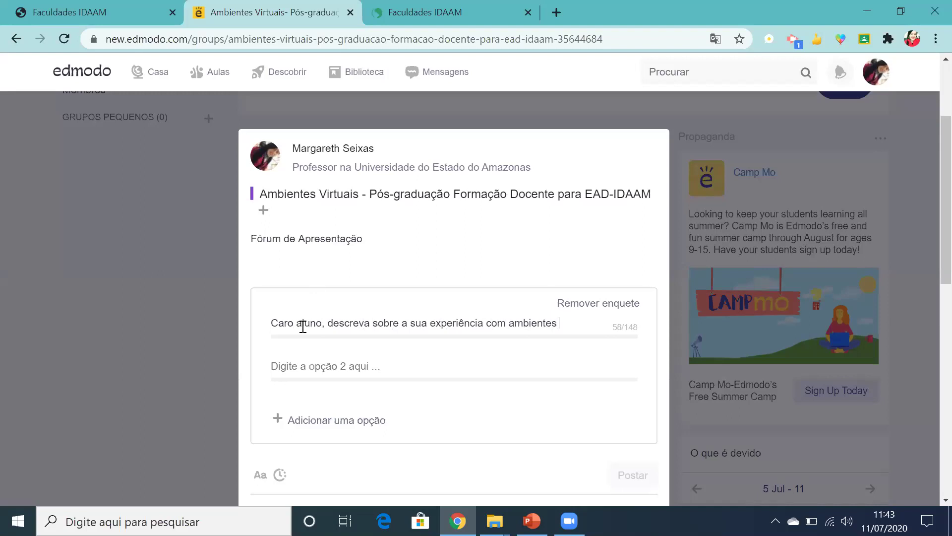
type(" vi")
type("rtui")
type("ais")
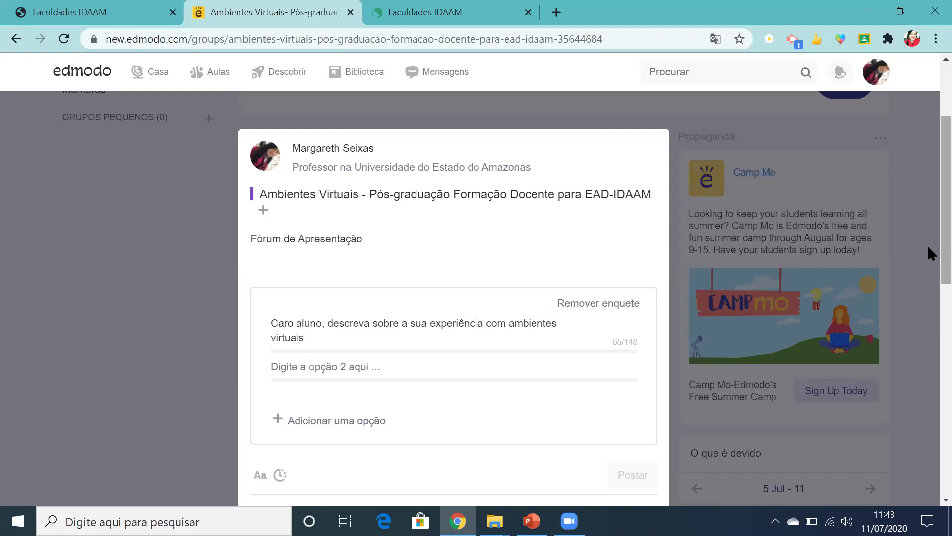
Step: Switch the draft to the Wellness Check template and return it to a blank poll
scroll(927, 281, "down", 2)
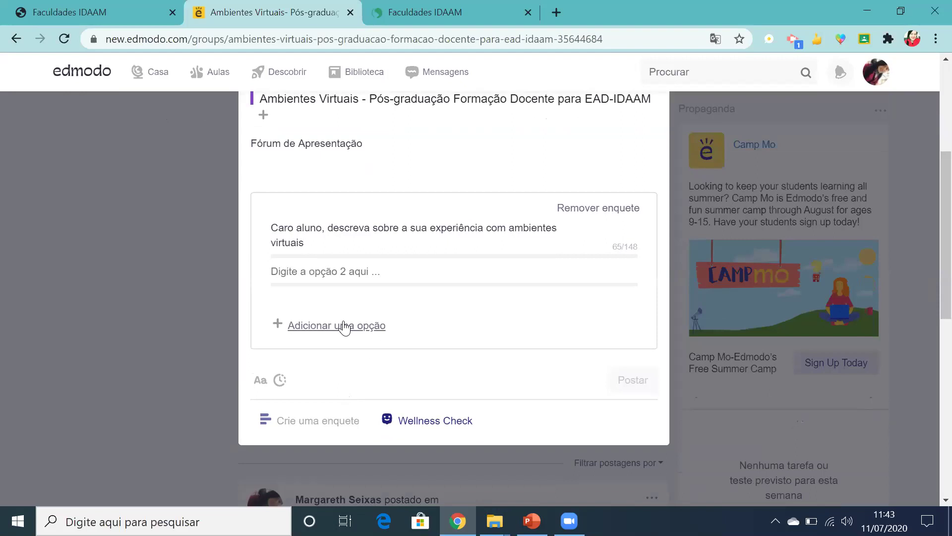
left_click(447, 421)
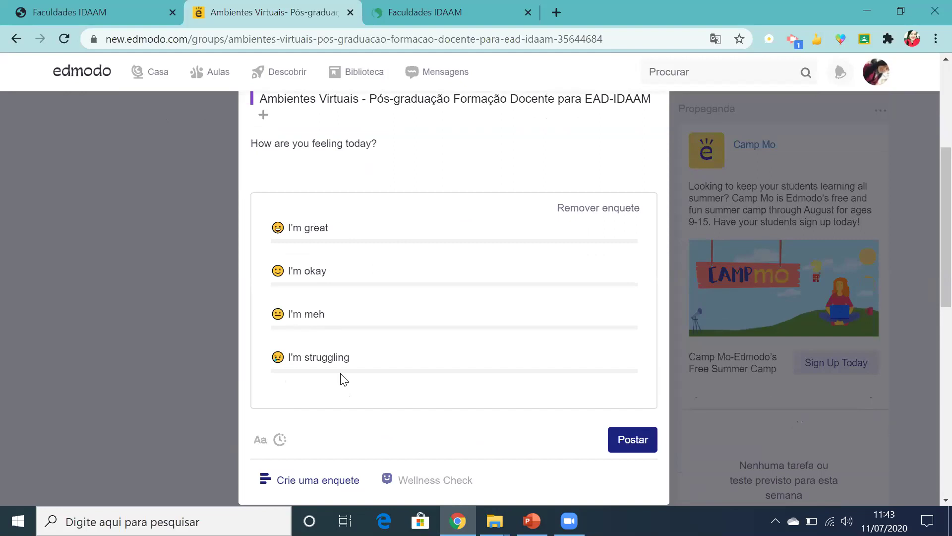
key("Return")
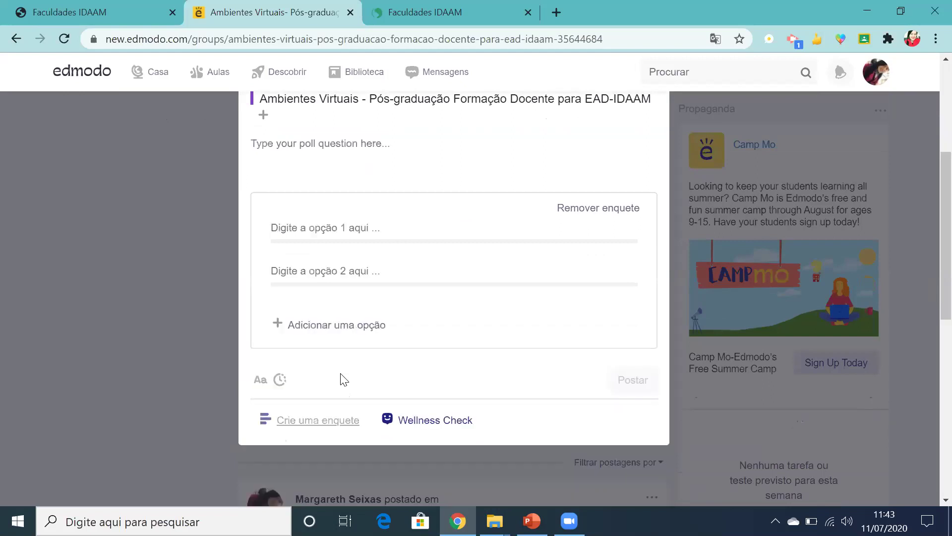
Step: Add the "Ambientes Virtuais" class as a second recipient of the post and remove it again
left_click(261, 118)
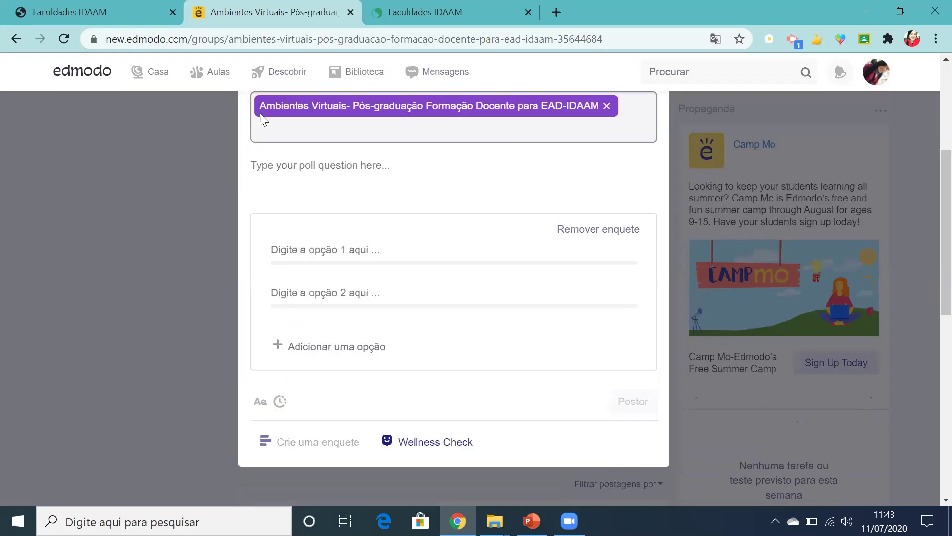
left_click(543, 132)
scroll(927, 223, "up", 3)
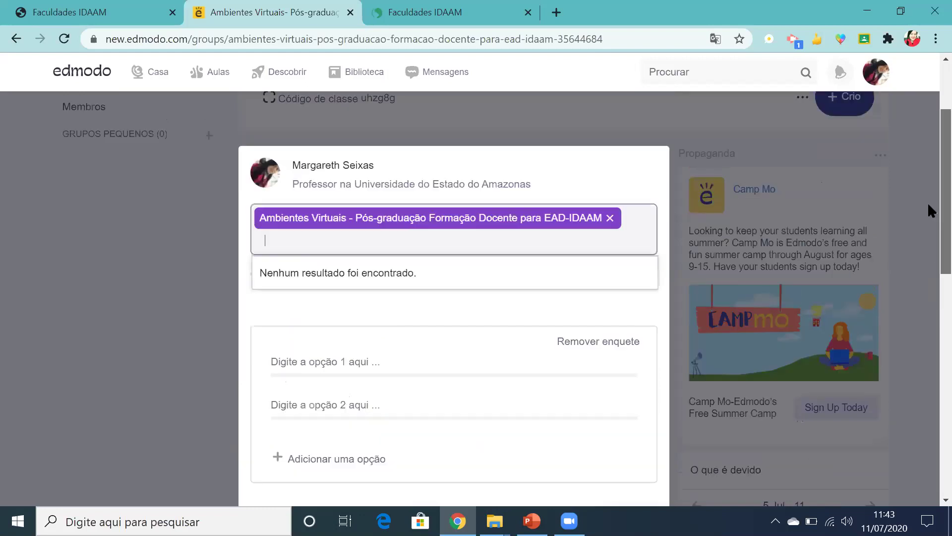
scroll(928, 221, "down", 2)
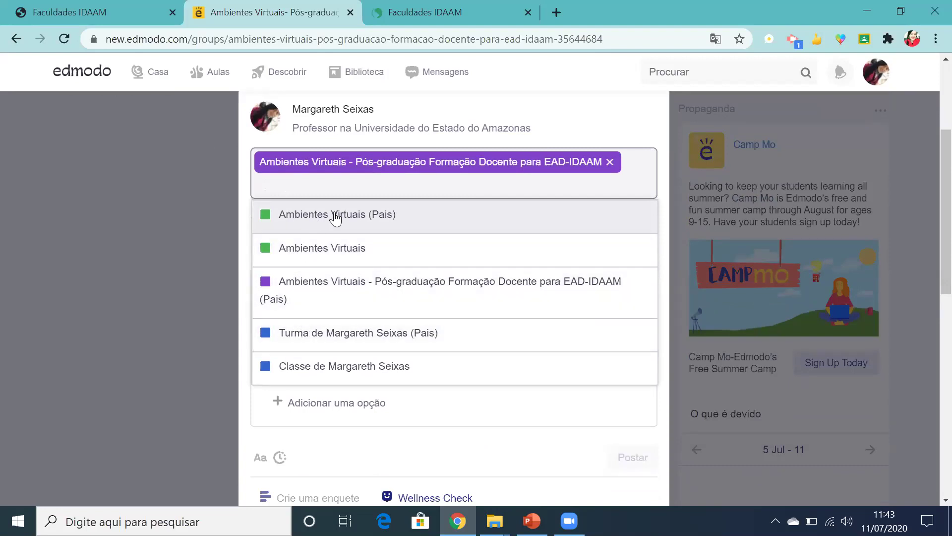
left_click(300, 253)
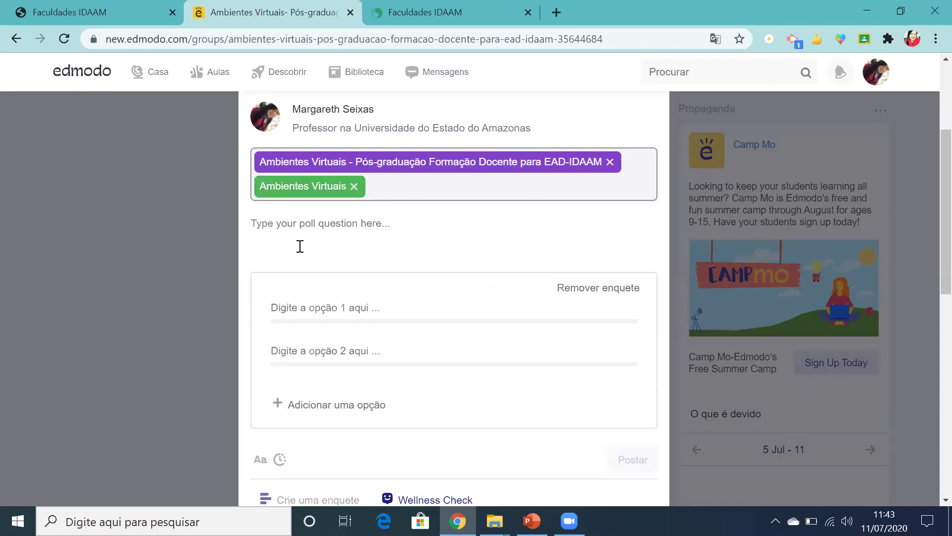
left_click(354, 187)
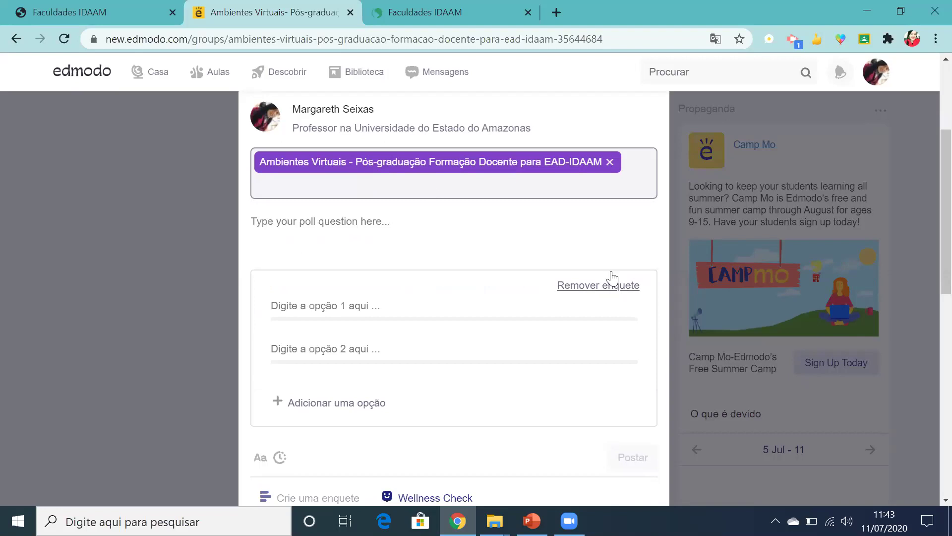
Step: Enter "Apresentação dos alunos." as the first option of the blank poll
left_click(324, 299)
type("Apresen")
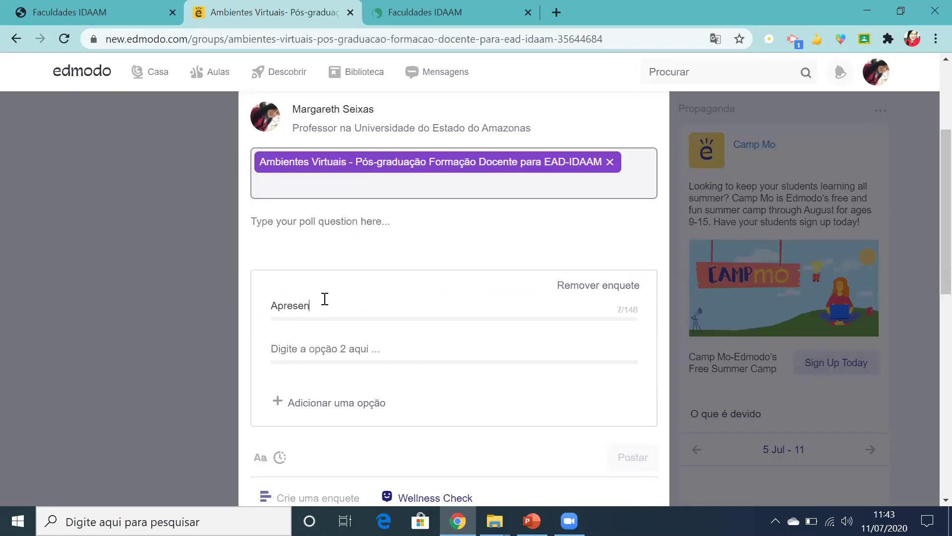
type("tação dos alunos.")
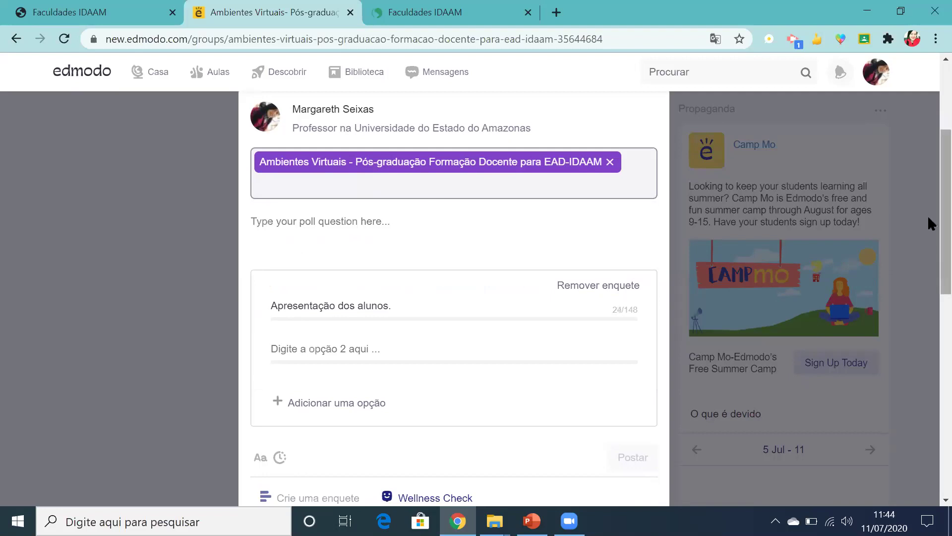
Step: Write the poll question "Caro alunos fale um pouco da sua experiência com ambientes virtuais de aprendizagem"
scroll(724, 194, "down", 2)
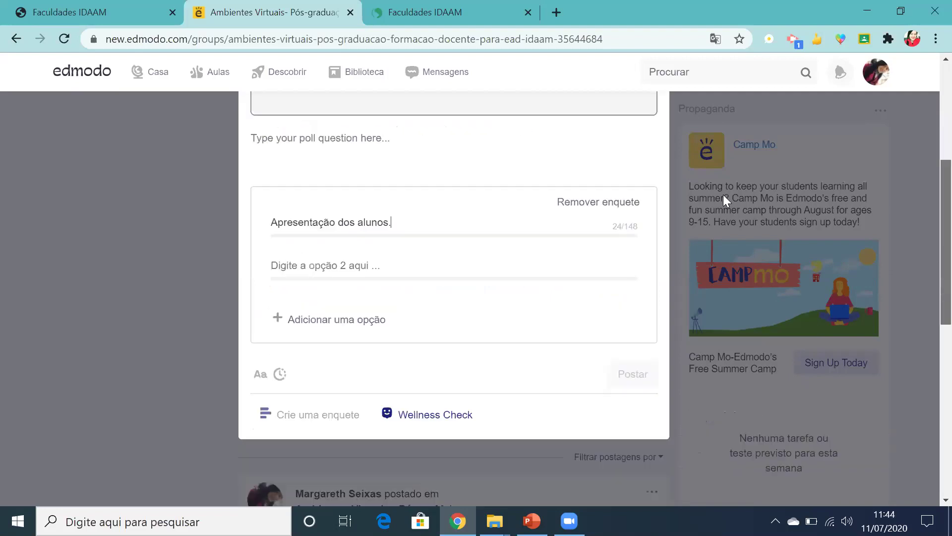
left_click(406, 130)
type("CA")
type("a")
type("ro alunos ")
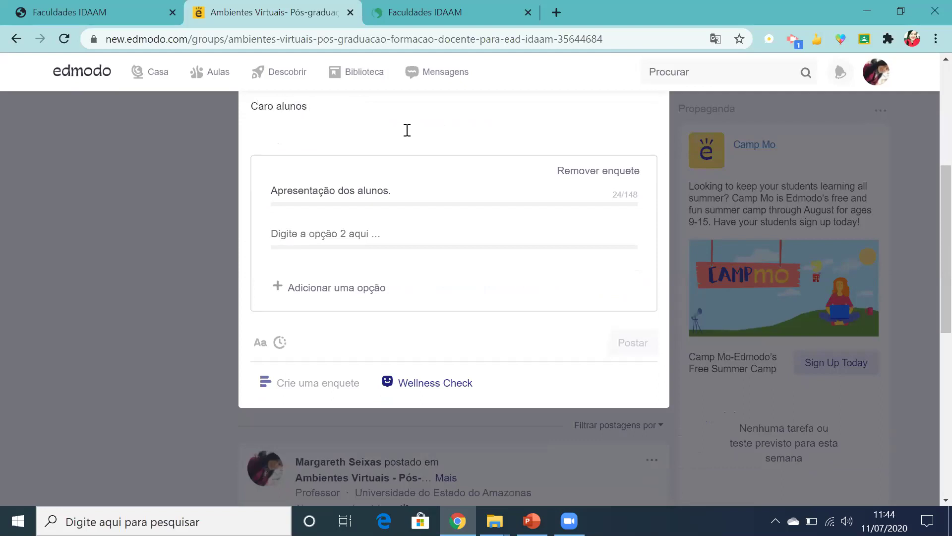
type("fale um pouco da sua experiência com ambientes v")
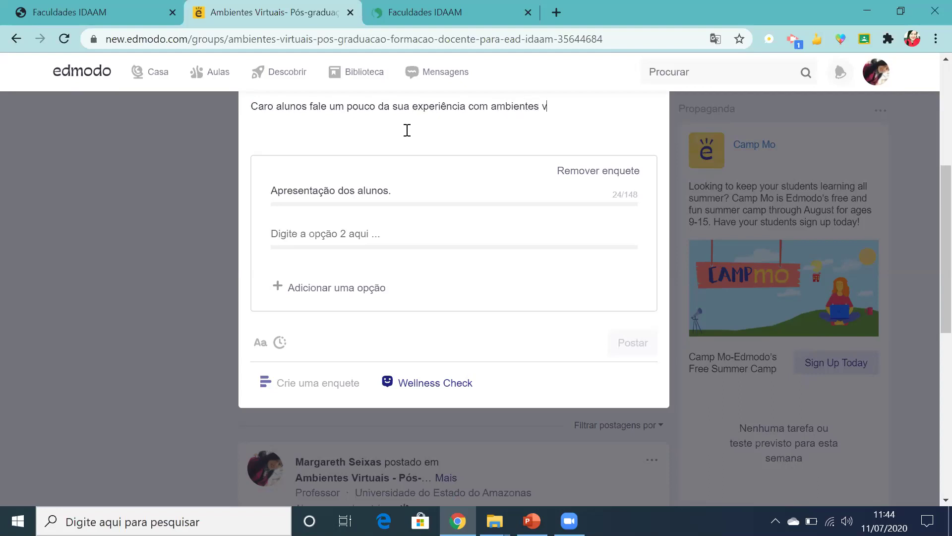
type("rt")
type("a")
key("BackSpace")
key("BackSpace")
key("BackSpace")
type("uais de aprendizagem")
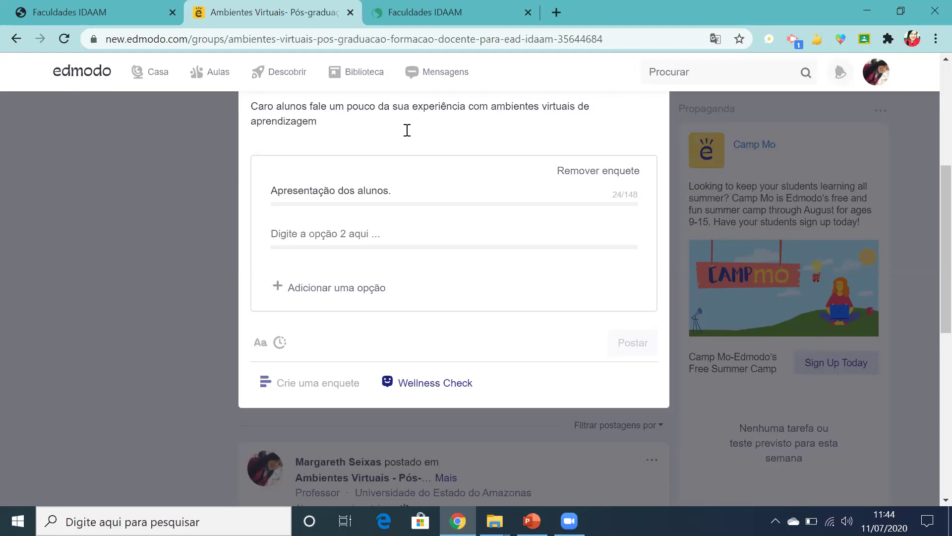
Step: Replace the draft poll with the Wellness Check template and publish it to the class
left_click(386, 191)
left_click(415, 385)
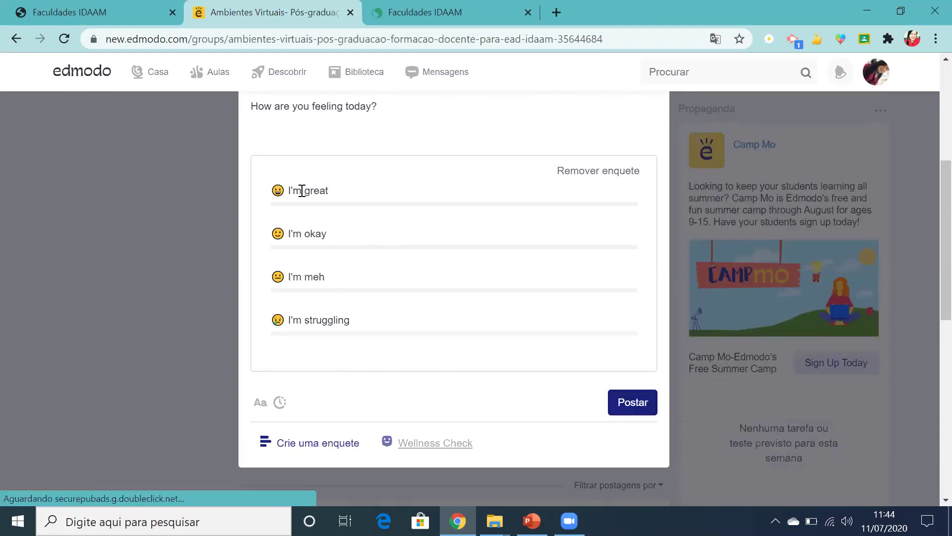
left_click(634, 410)
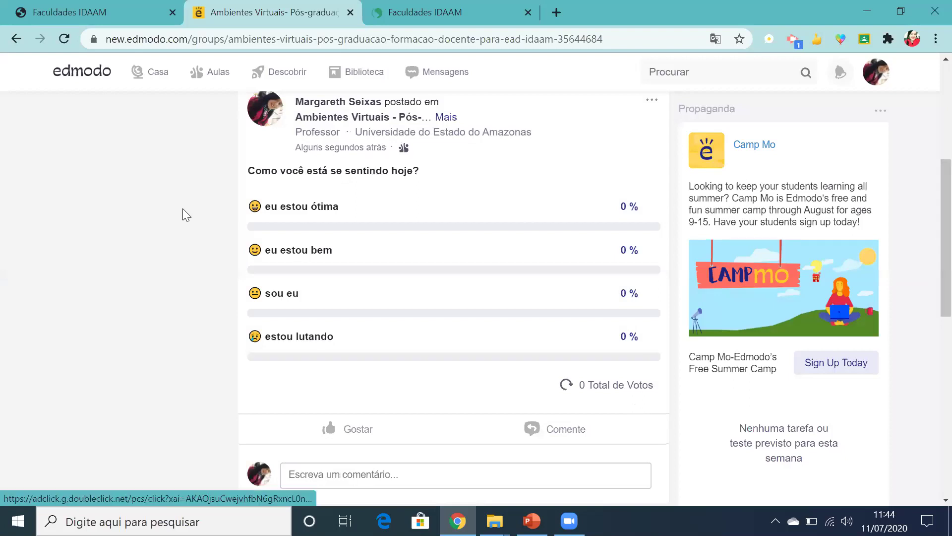
Step: Review the published wellness poll and the earlier welcome post in the class feed
scroll(931, 208, "up", 5)
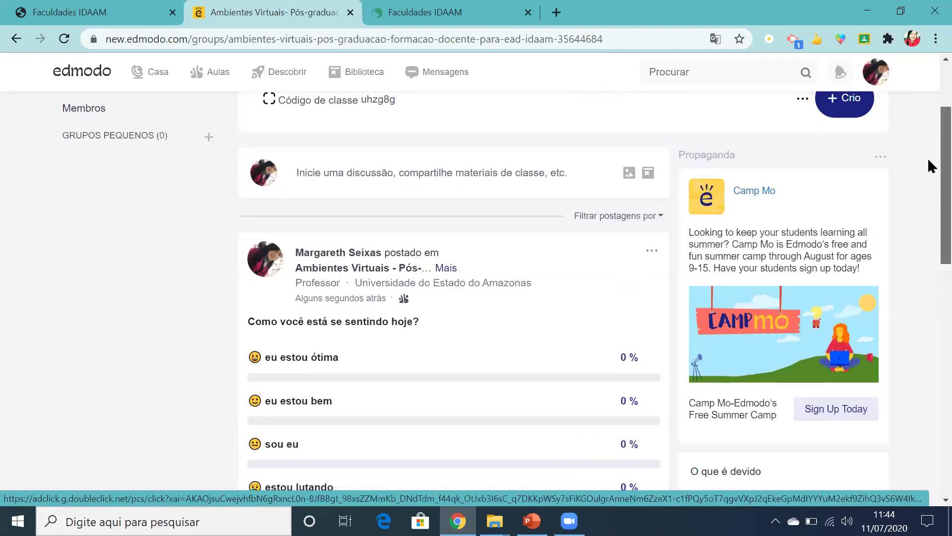
scroll(930, 243, "down", 5)
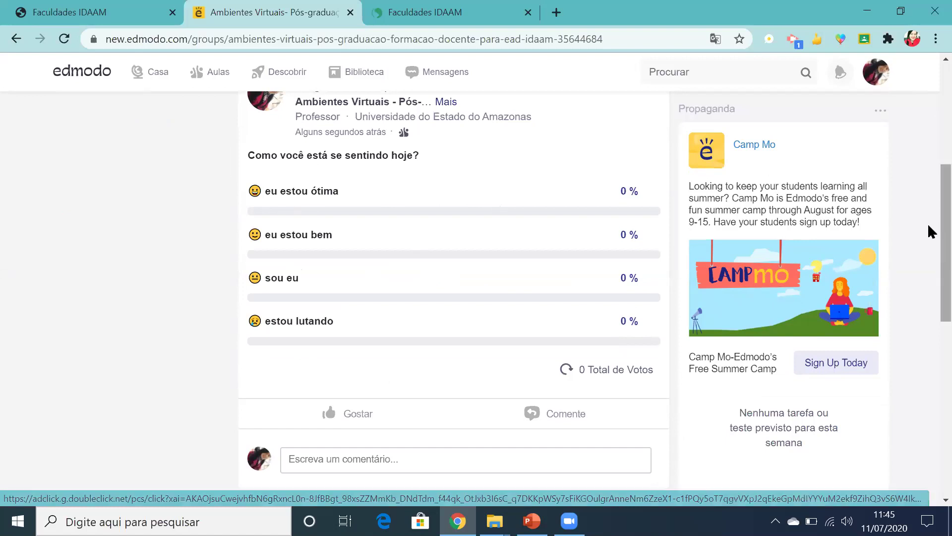
scroll(930, 208, "up", 1)
scroll(929, 198, "up", 4)
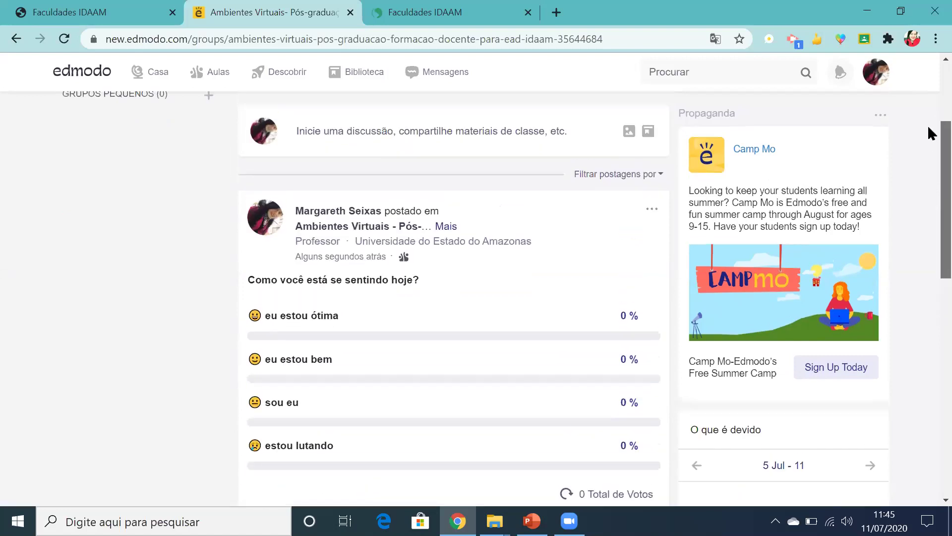
scroll(929, 245, "down", 7)
scroll(930, 280, "down", 10)
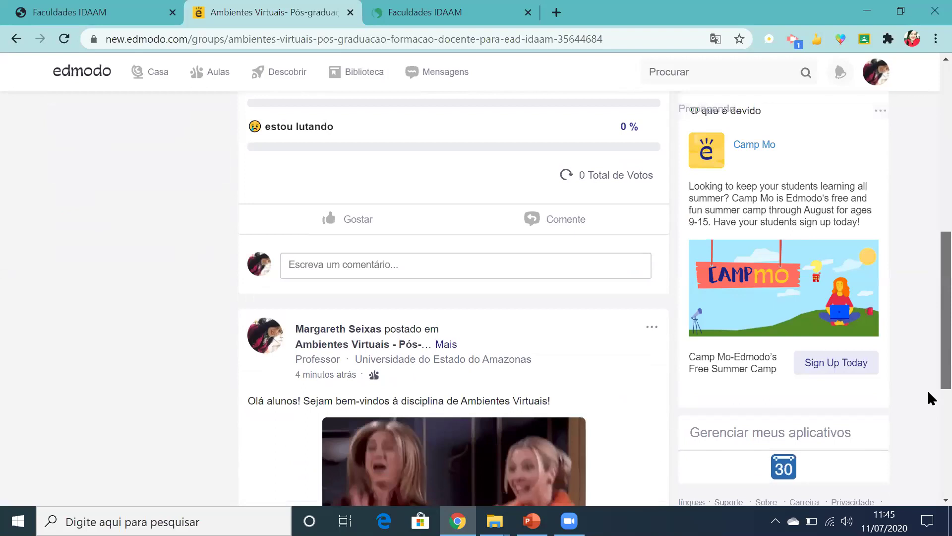
Step: Start a new class post reading "Fale um pouco da sua experiência com ambientes virtuais"
scroll(928, 232, "up", 12)
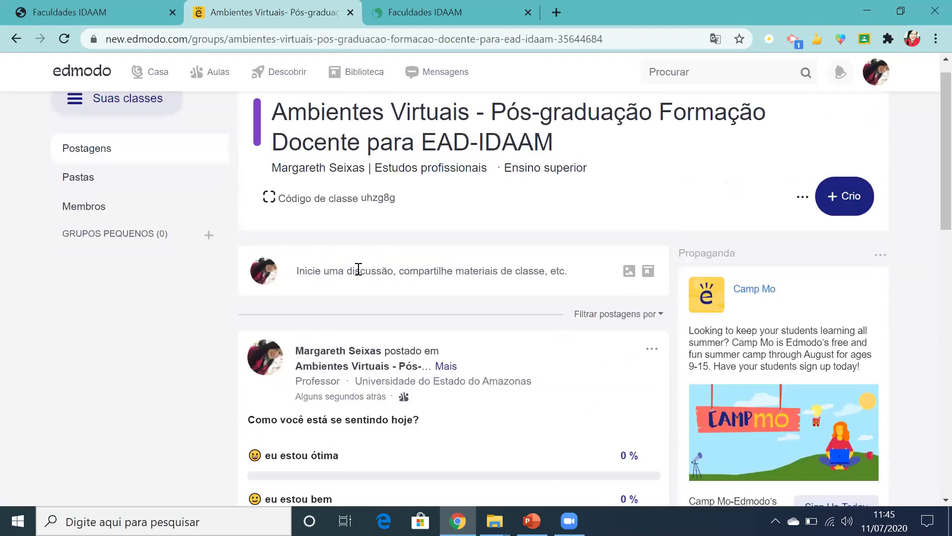
left_click(357, 283)
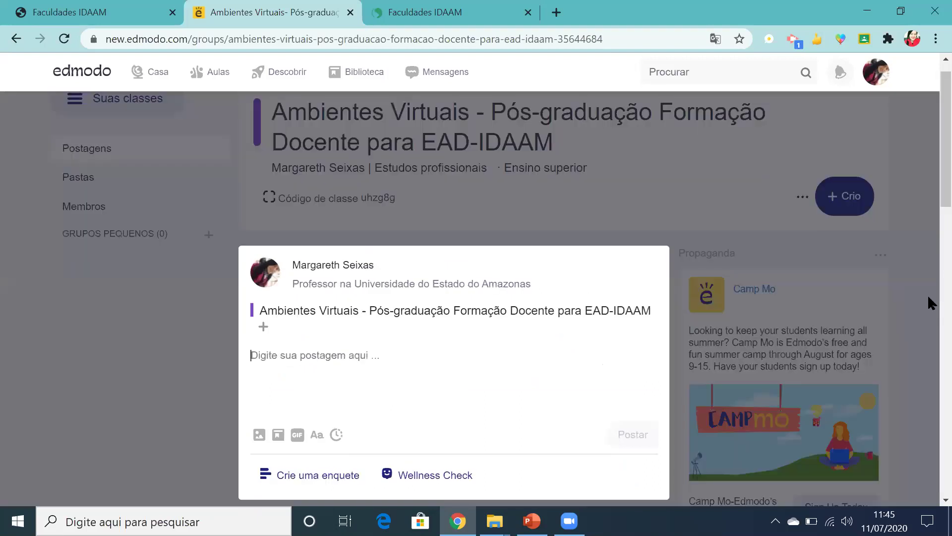
scroll(928, 241, "down", 3)
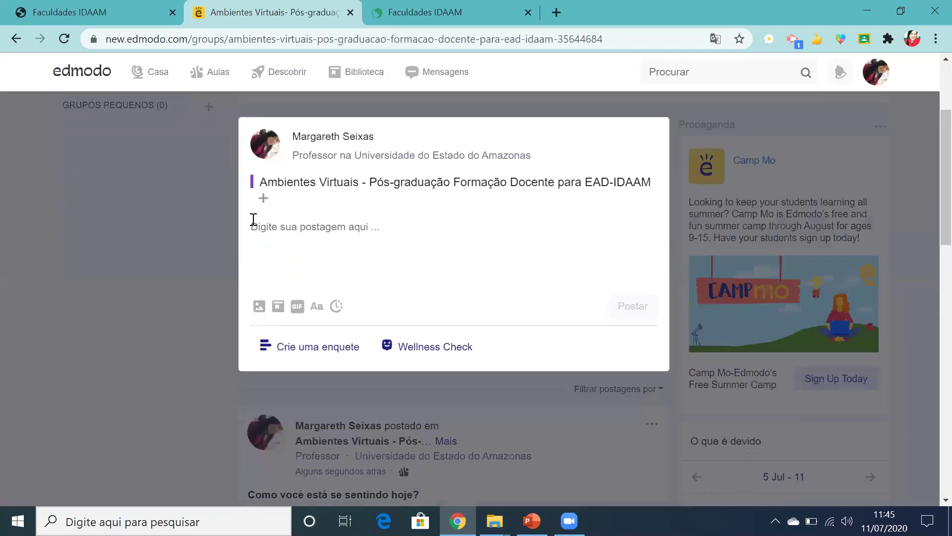
type("Fale")
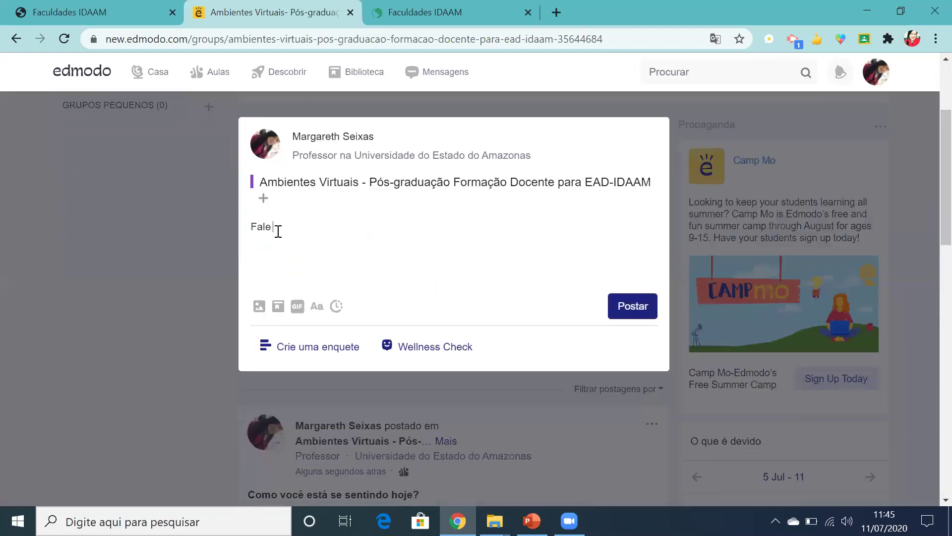
type(" um pouco da sua experiência")
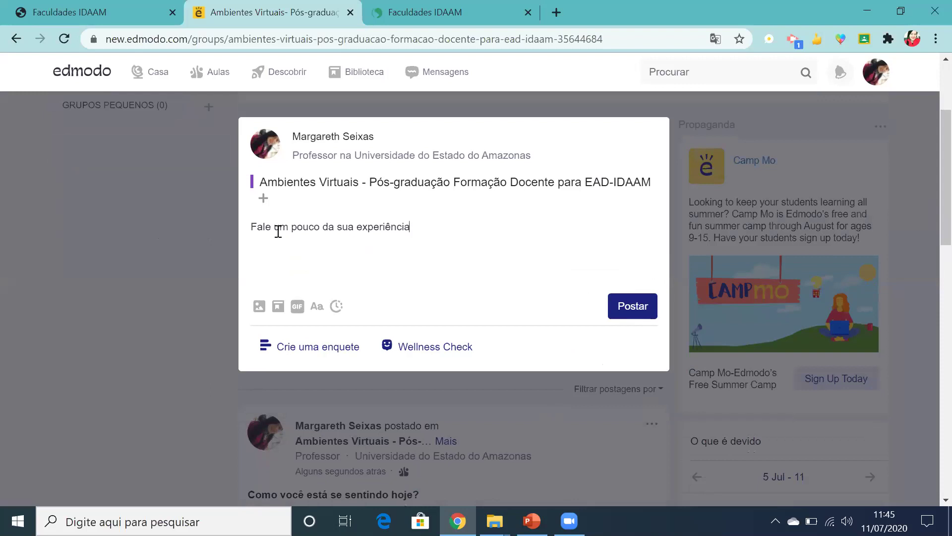
type(" o")
type("com ambientes virtuais")
Step: Add a poll to the new post and swap it for the Wellness Check template
left_click(304, 352)
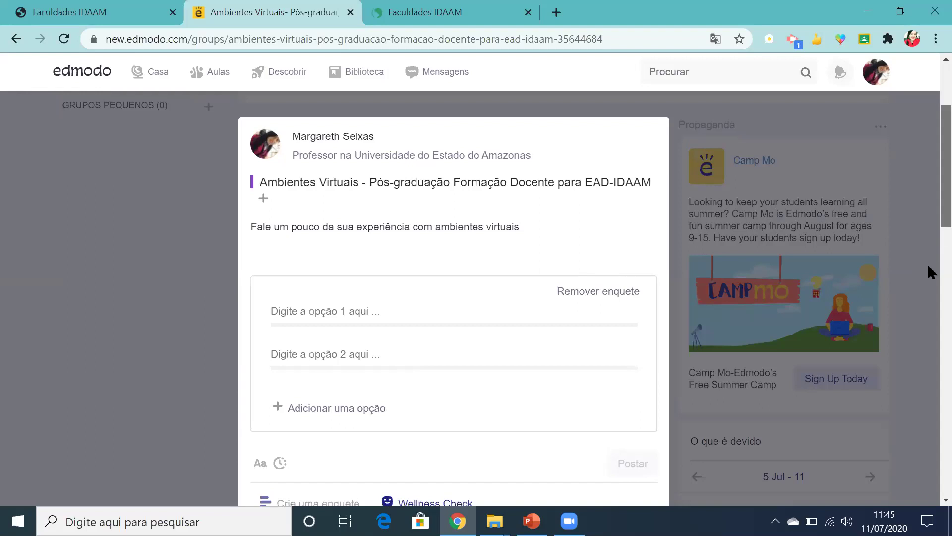
scroll(927, 258, "down", 5)
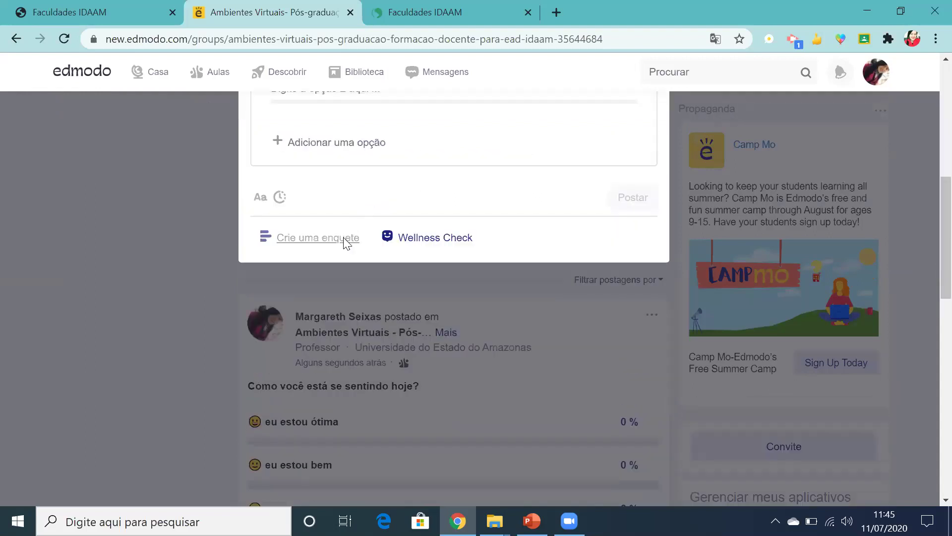
left_click(407, 239)
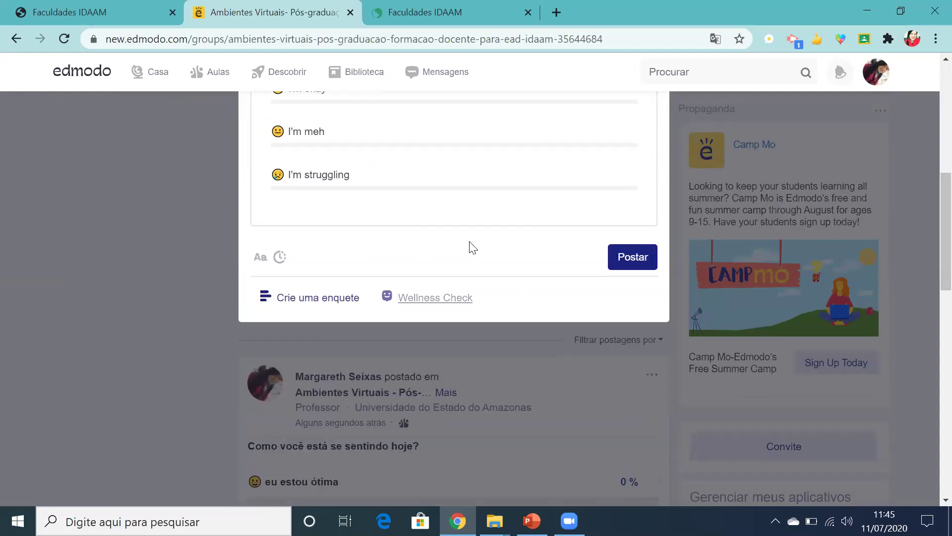
scroll(927, 178, "up", 5)
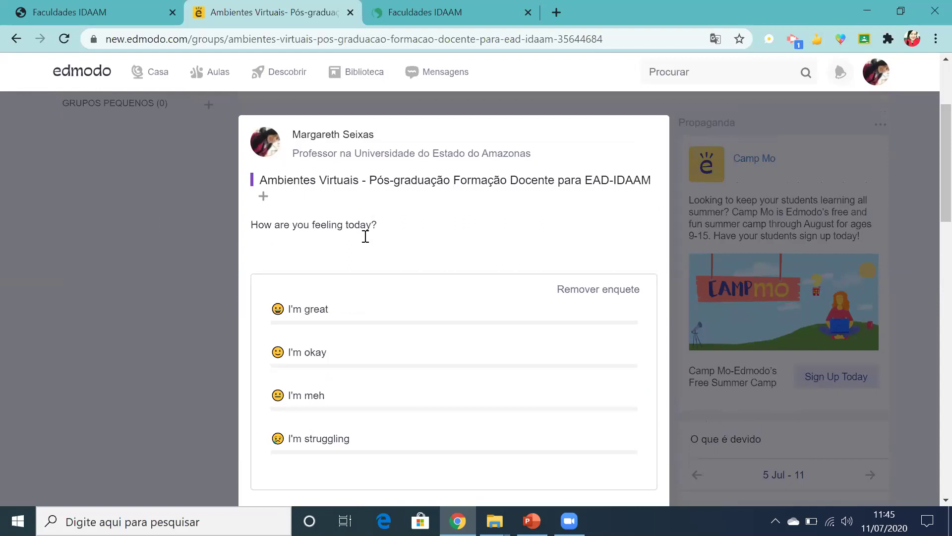
Step: Open the post's recipients for editing and remove the Wellness Check poll from the draft
left_click(264, 197)
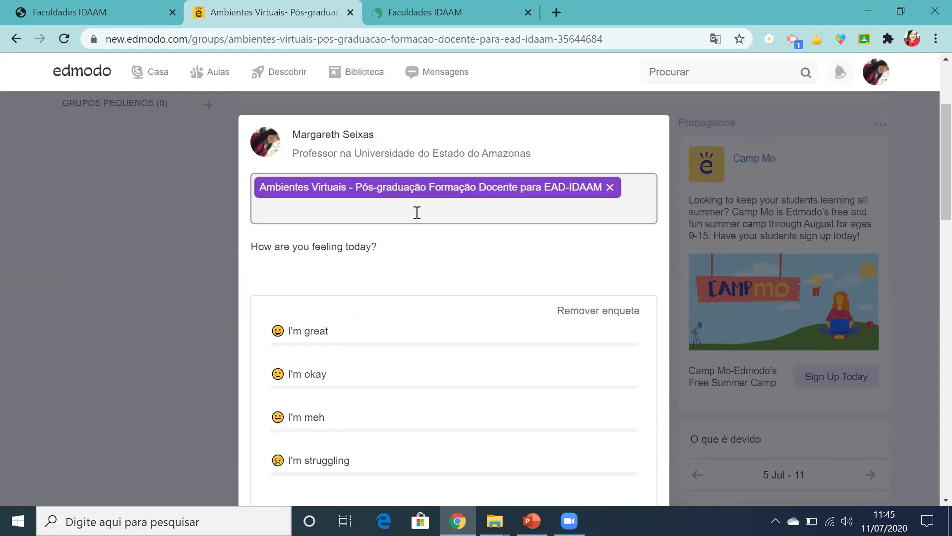
left_click(584, 315)
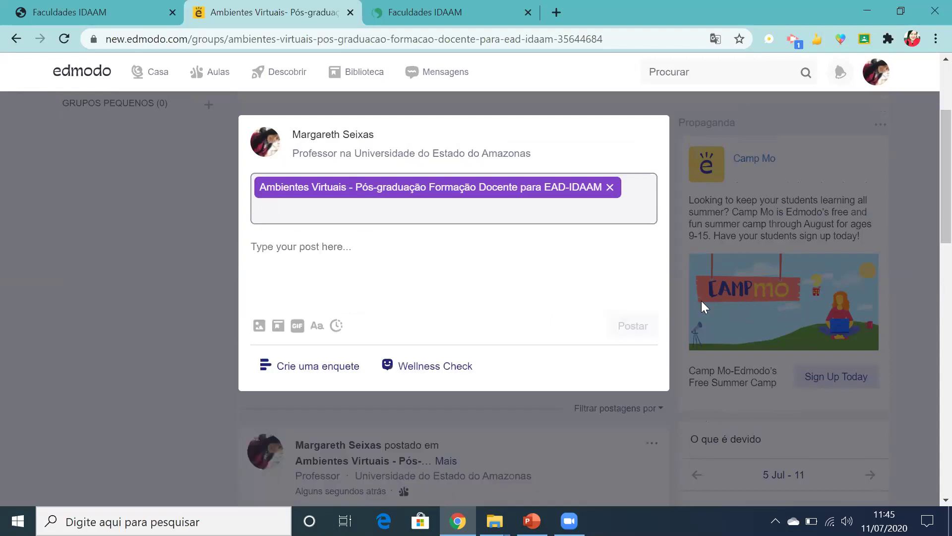
Step: Create a poll in the draft, add and remove a third option, and fill option 2 with "Fale um pouco da sua experiencia"
left_click(298, 366)
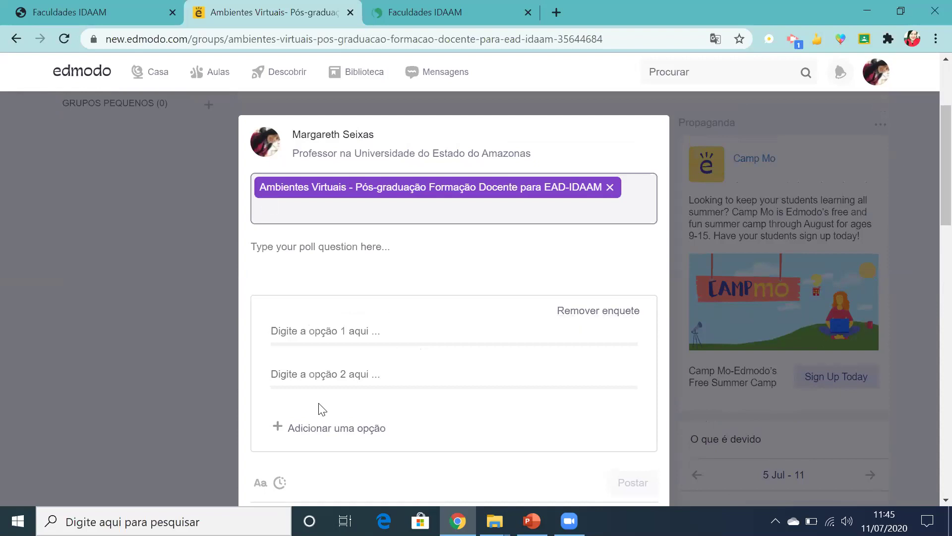
left_click(319, 429)
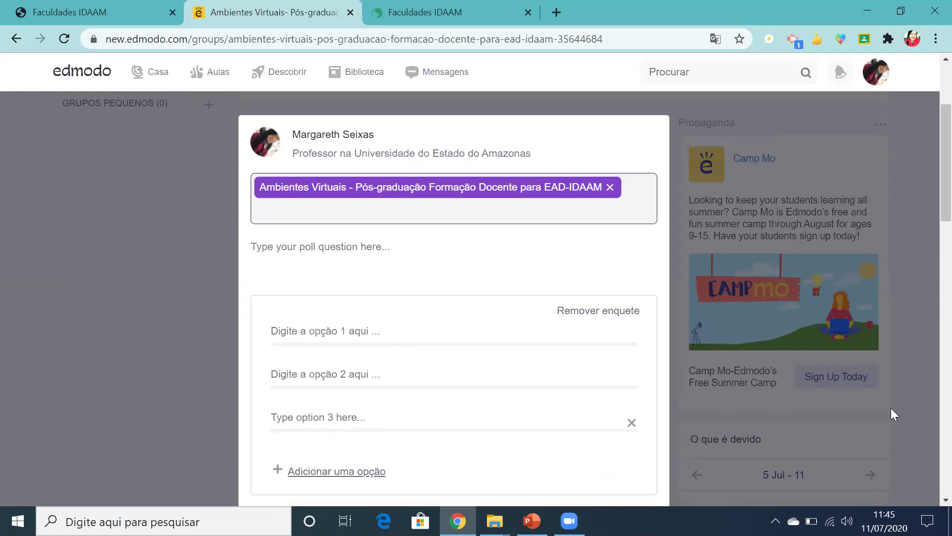
left_click(631, 421)
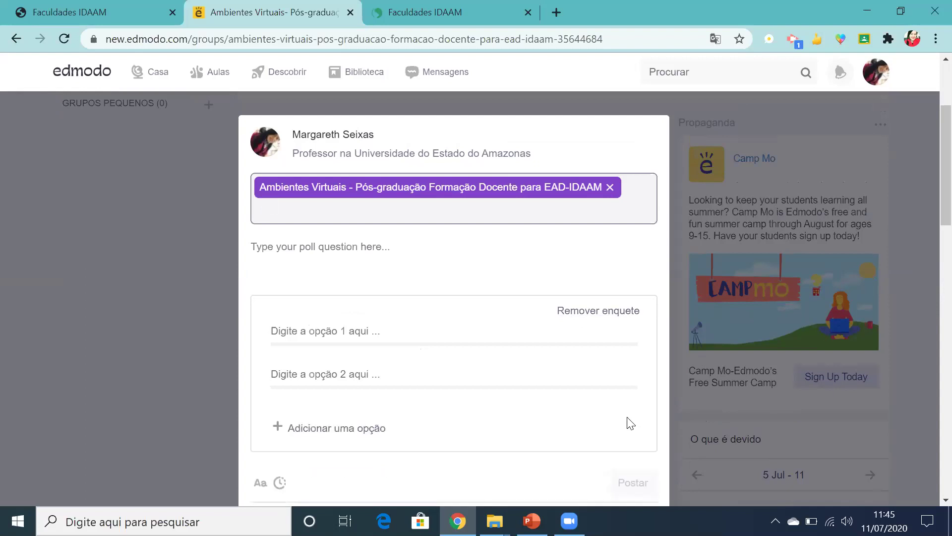
left_click(291, 372)
type("Fale um pouco da sua experiencia")
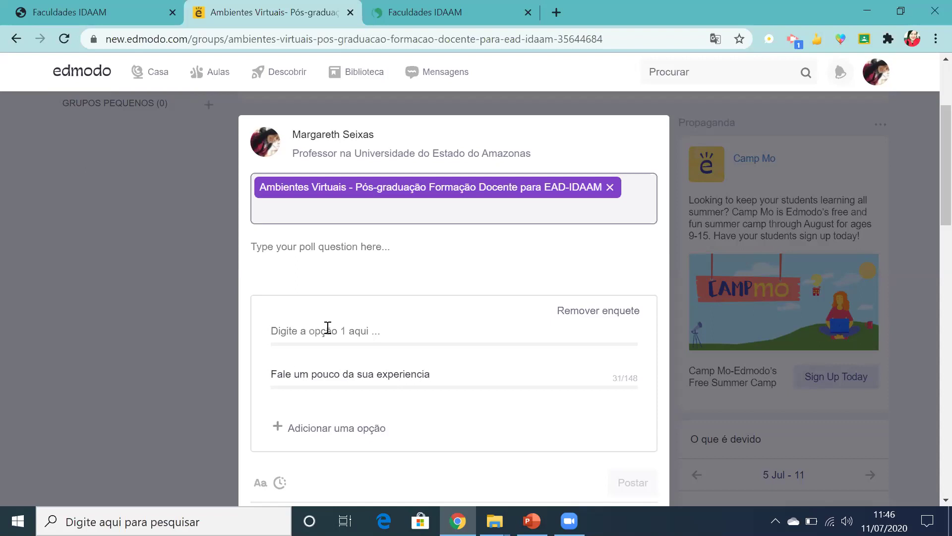
Step: Fill the poll's first option with "Como você está se sentindo hoje?"
type("F")
key("BackSpace")
type("Como")
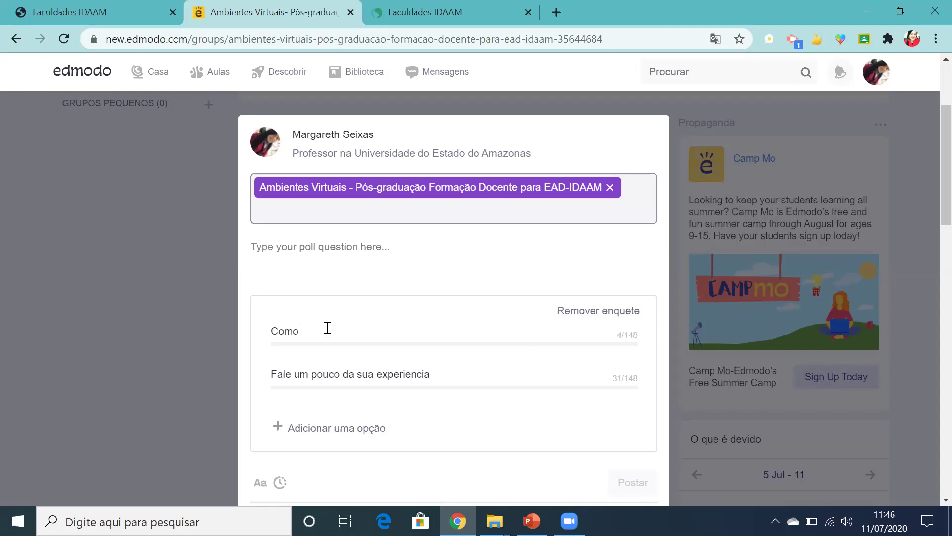
type(" voc~e está se sent")
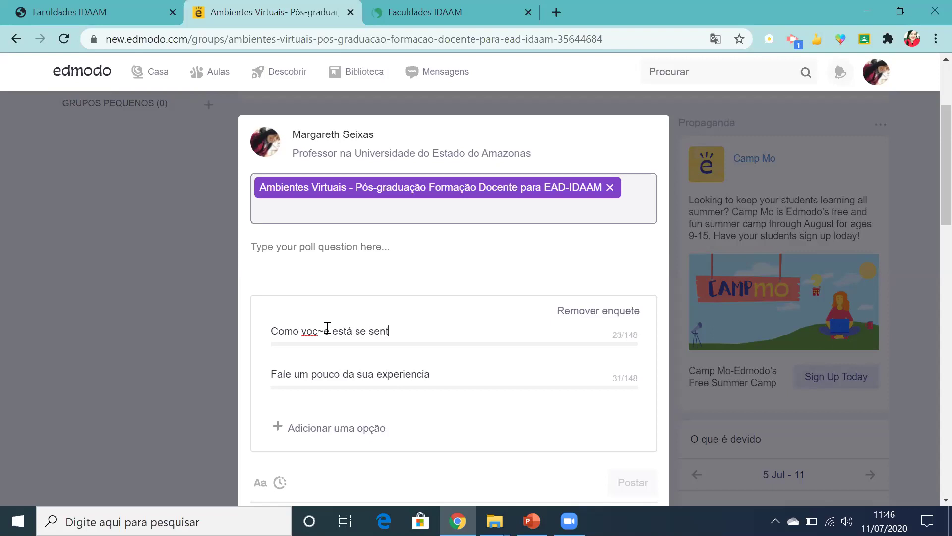
type("je")
key("BackSpace")
key("BackSpace")
type("ê")
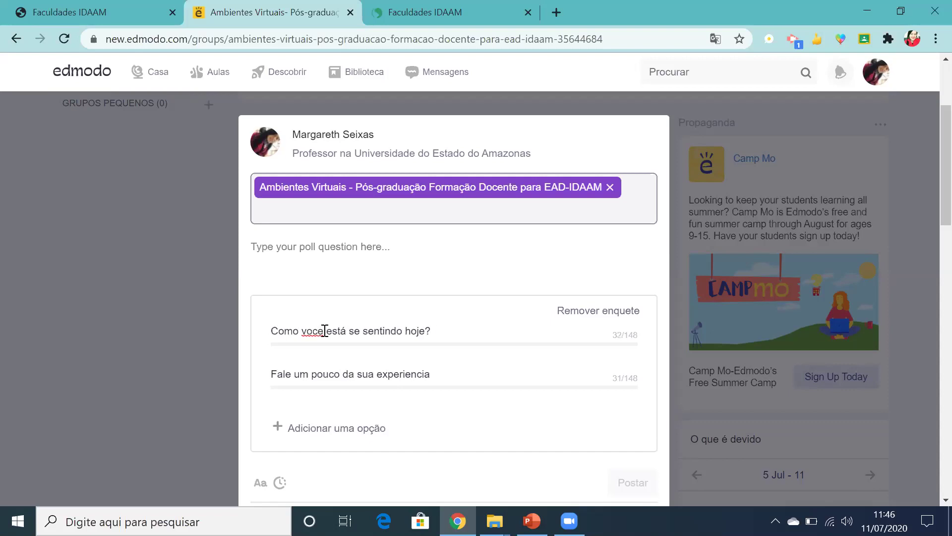
key("BackSpace")
type("ê")
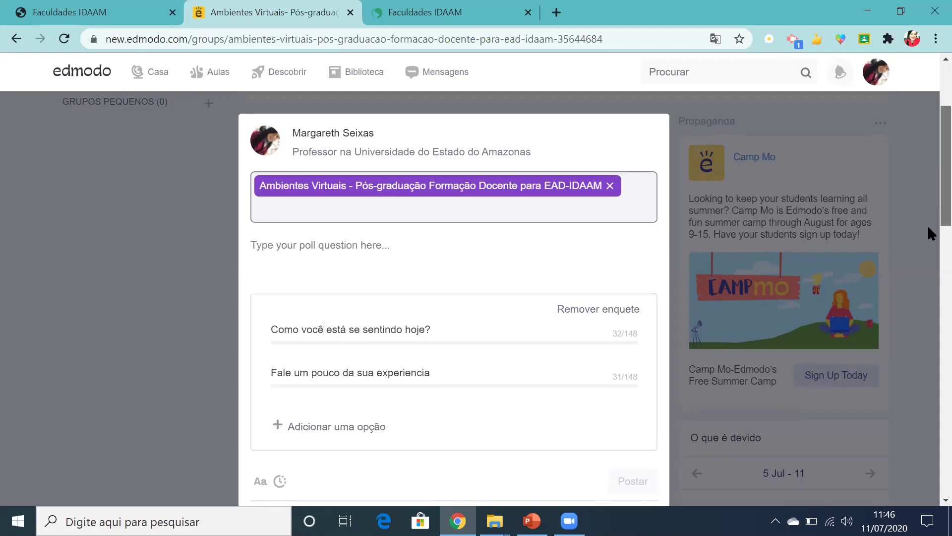
Step: Replace the custom poll with the Wellness Check template and publish it to the class
scroll(929, 232, "down", 5)
left_click(421, 291)
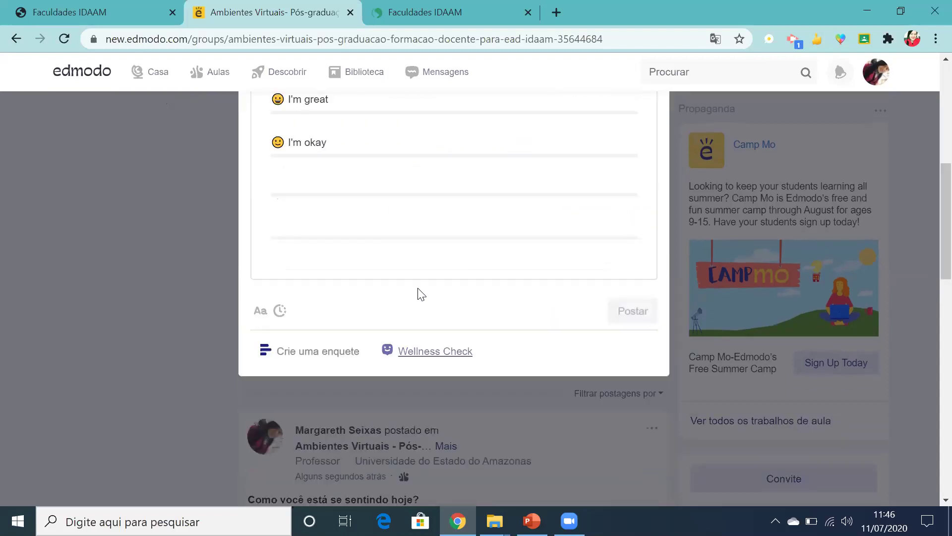
left_click(622, 313)
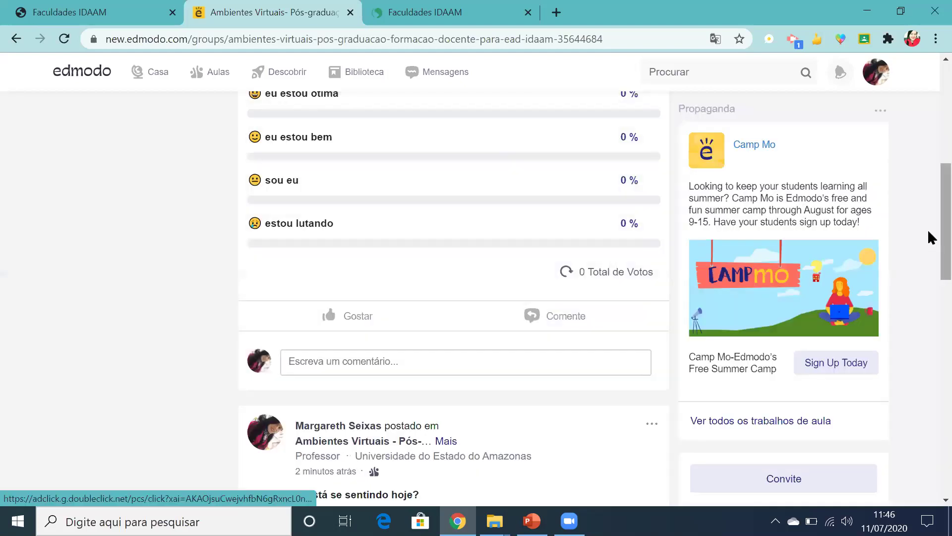
Step: Delete the older duplicate "Como você está se sentindo hoje?" poll from the class feed
scroll(928, 233, "up", 4)
scroll(928, 168, "up", 2)
scroll(928, 148, "down", 2)
scroll(929, 159, "up", 5)
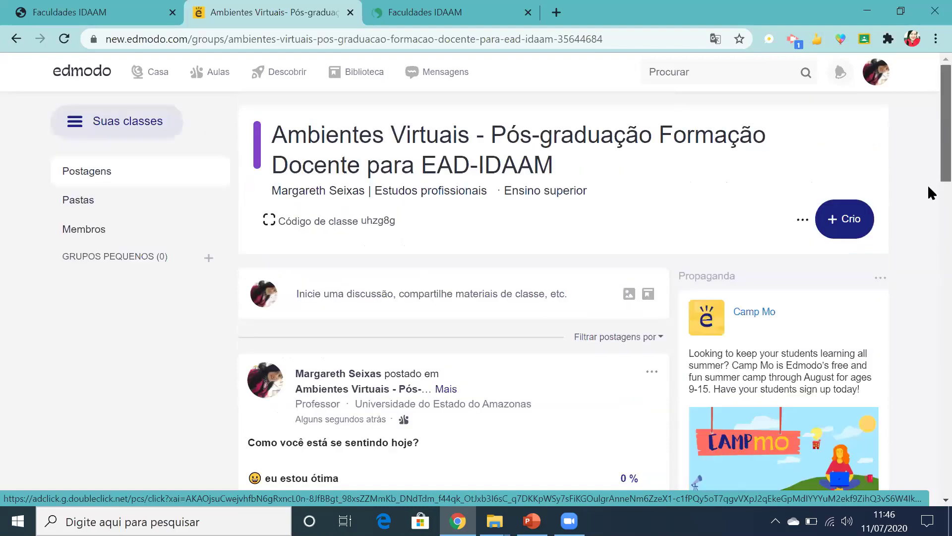
scroll(929, 198, "down", 6)
scroll(931, 223, "down", 7)
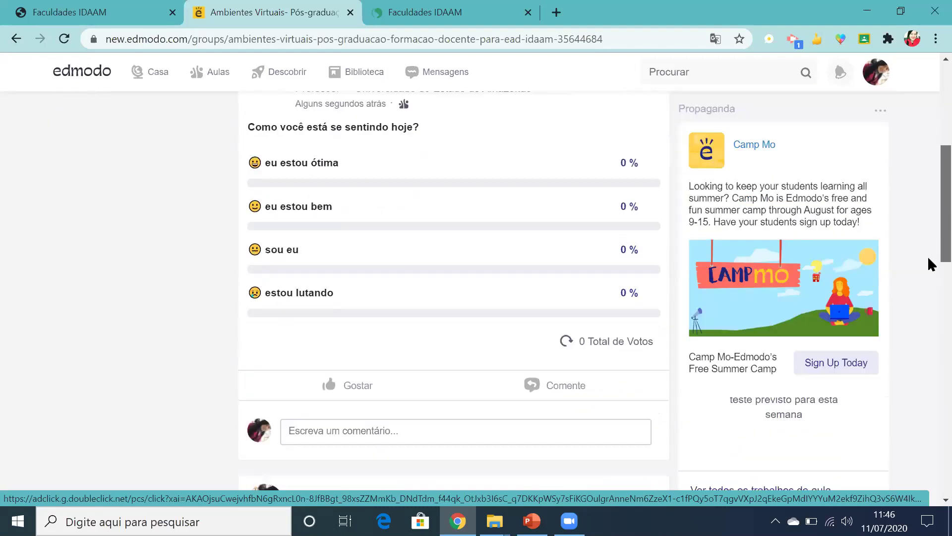
scroll(928, 307, "down", 9)
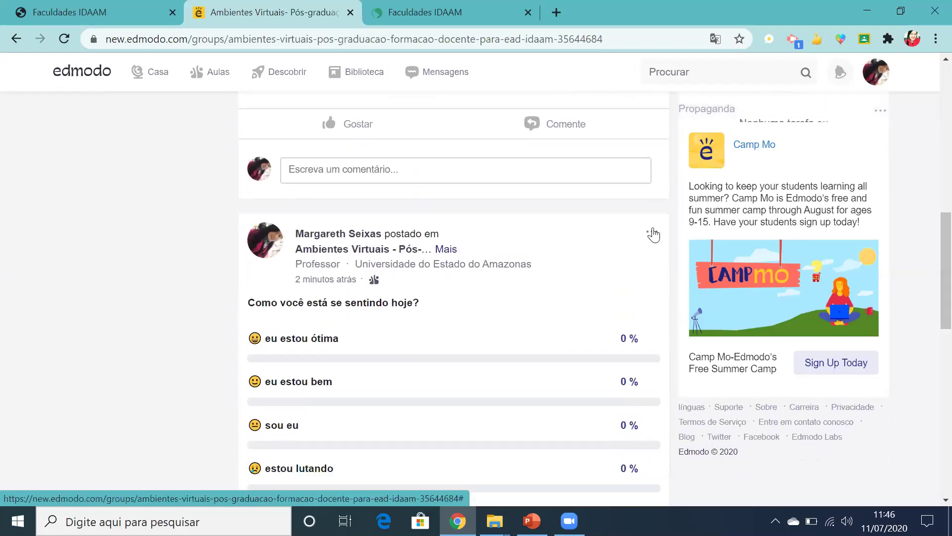
left_click(652, 233)
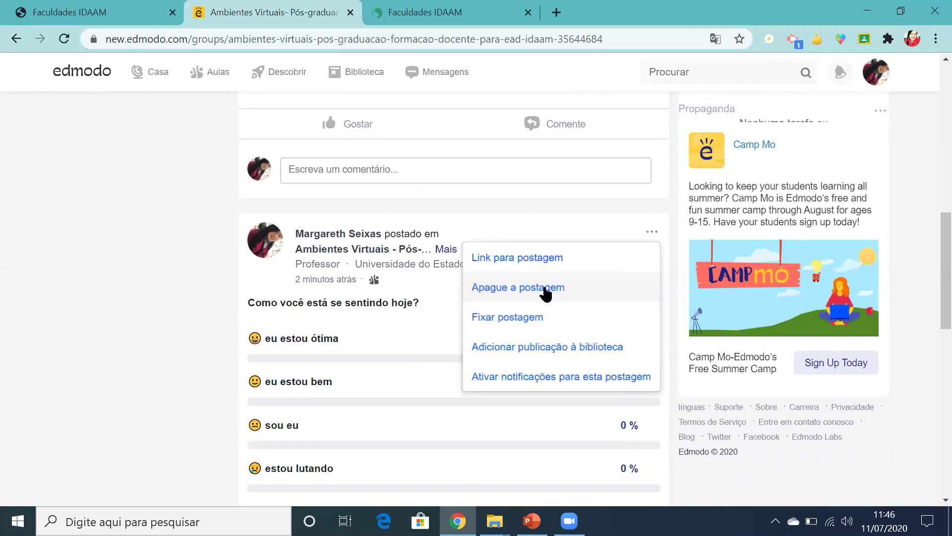
left_click(545, 294)
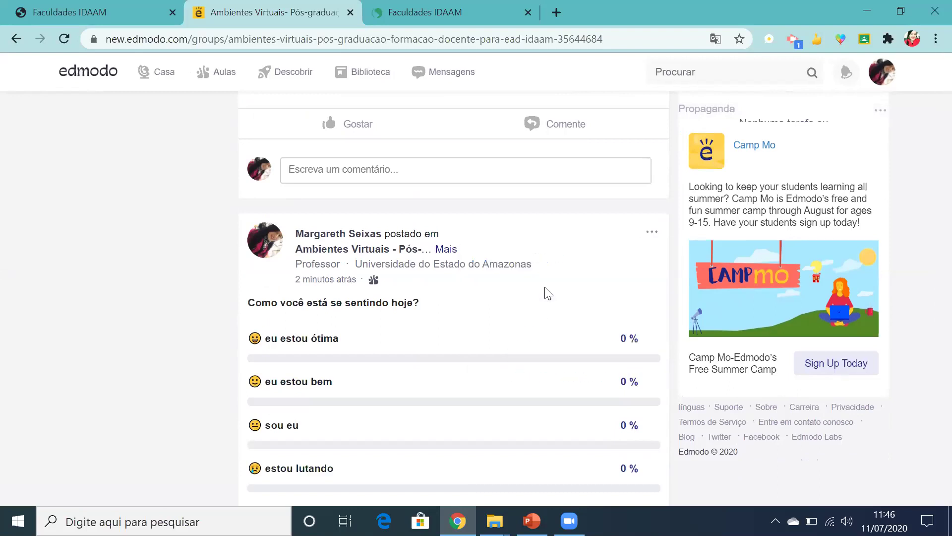
left_click(531, 335)
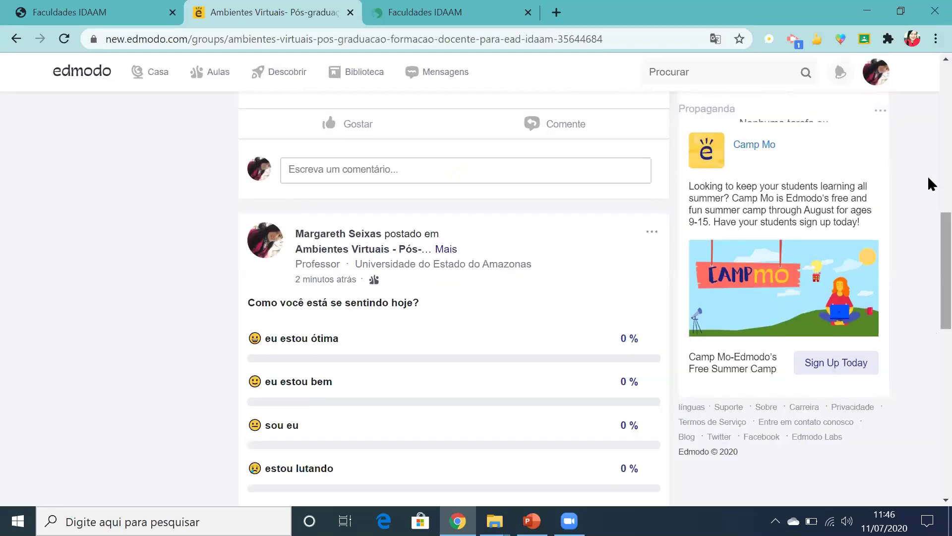
Step: Pin the remaining "Como você está se sentindo hoje?" poll in the class feed
scroll(929, 286, "up", 8)
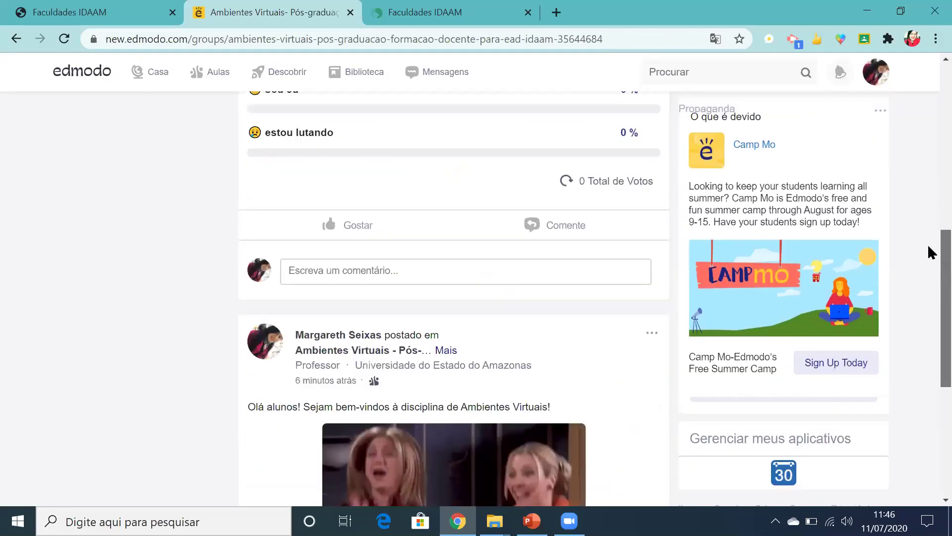
scroll(929, 148, "up", 1)
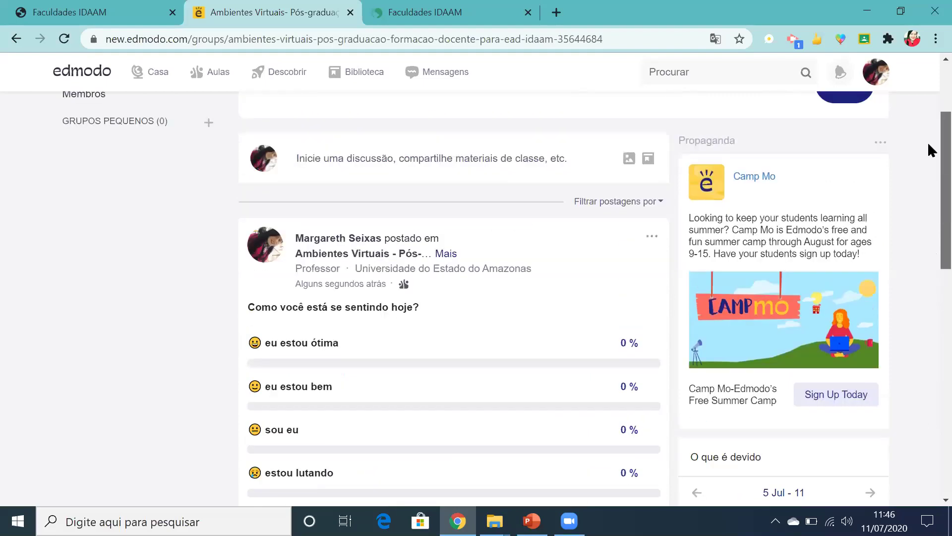
scroll(929, 149, "up", 1)
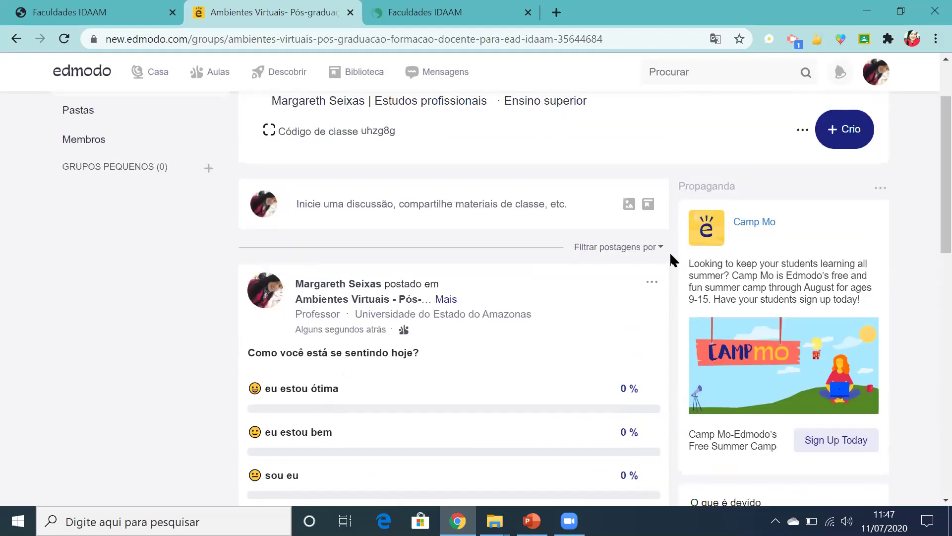
left_click(653, 284)
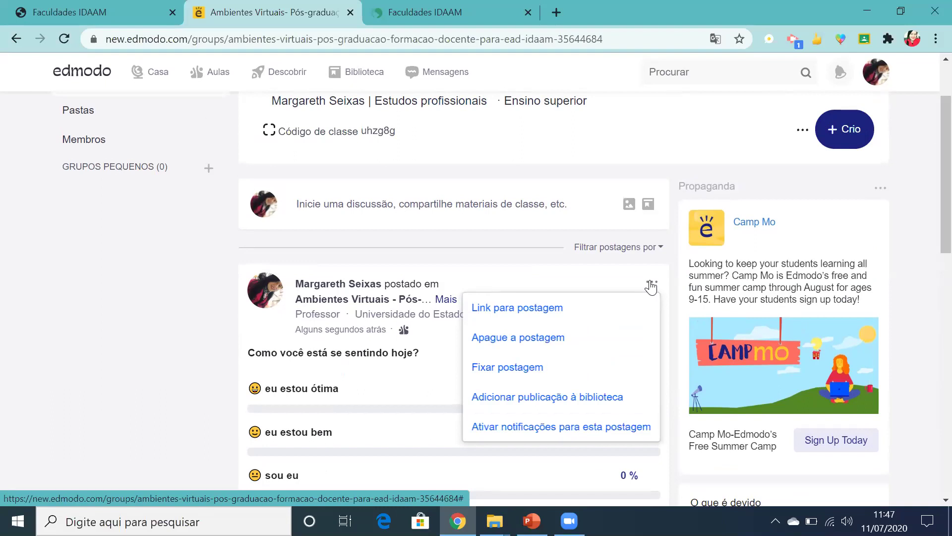
left_click(506, 367)
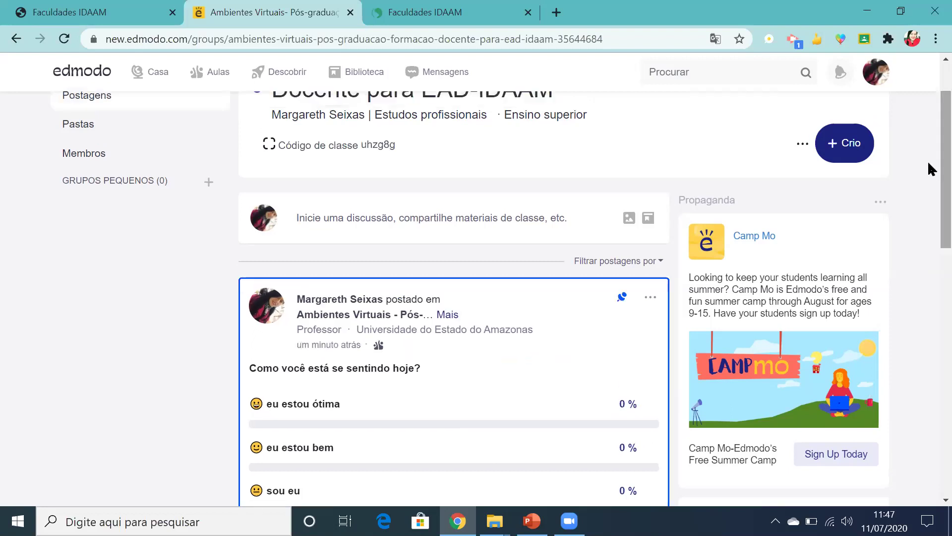
Step: Add the welcome post "Olá alunos! Sejam bem-vindos à disciplina de Ambientes Virtuais!" to the library
scroll(509, 149, "down", 2)
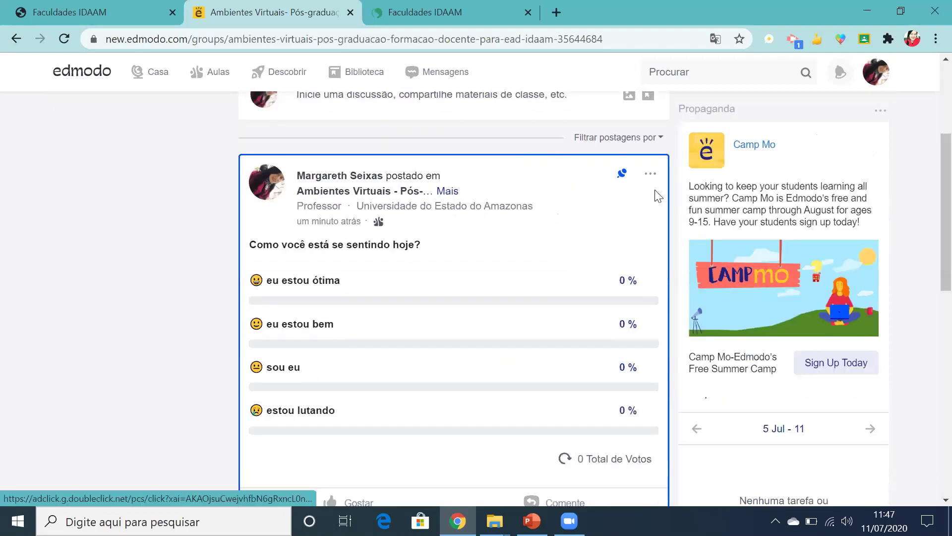
scroll(927, 204, "up", 4)
scroll(931, 136, "down", 12)
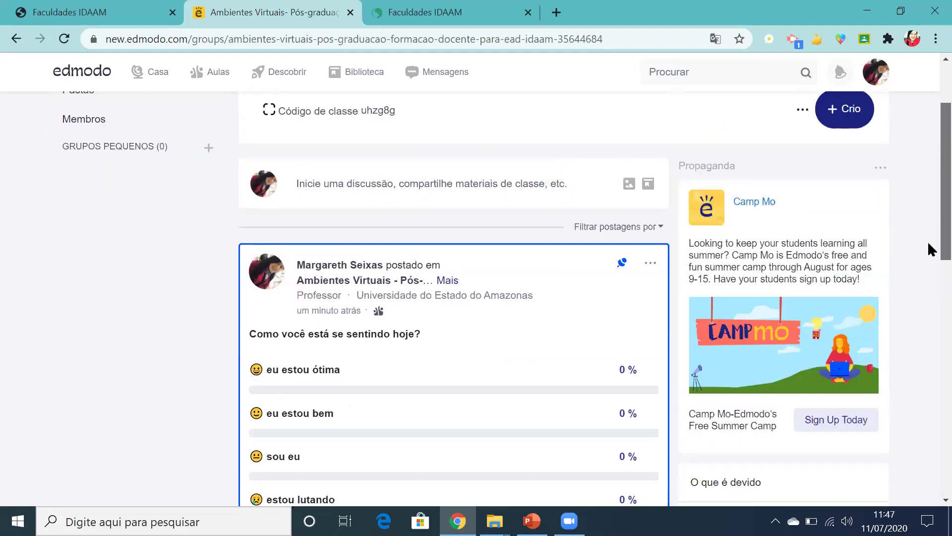
scroll(930, 381, "down", 4)
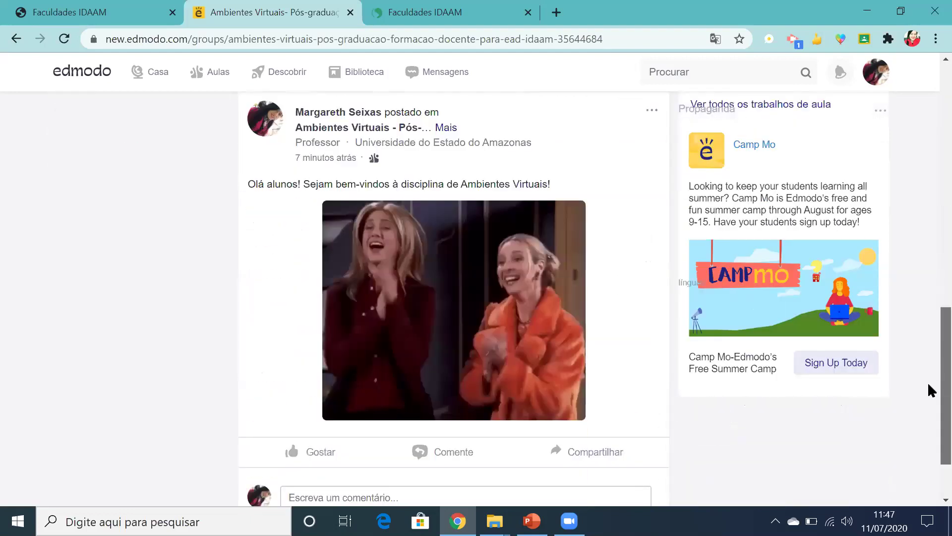
scroll(931, 387, "up", 1)
scroll(927, 379, "up", 2)
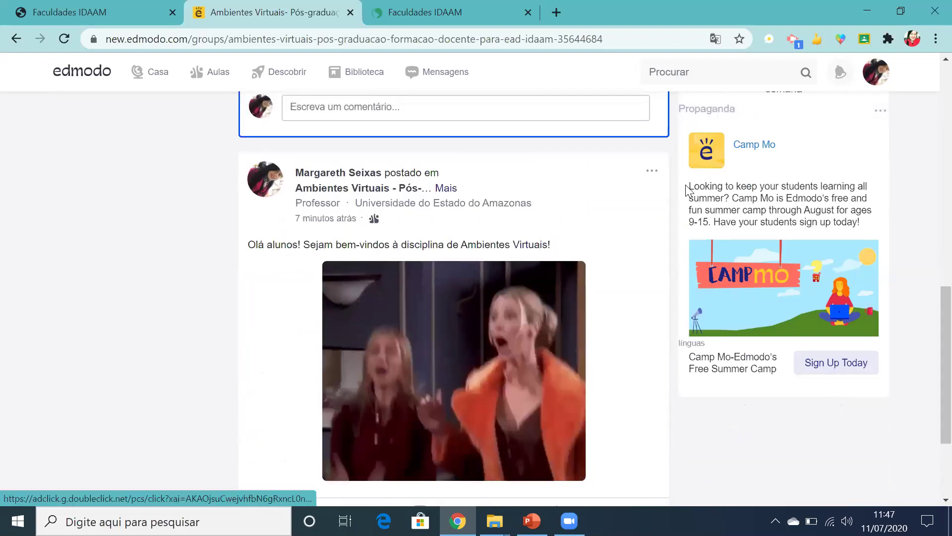
left_click(651, 172)
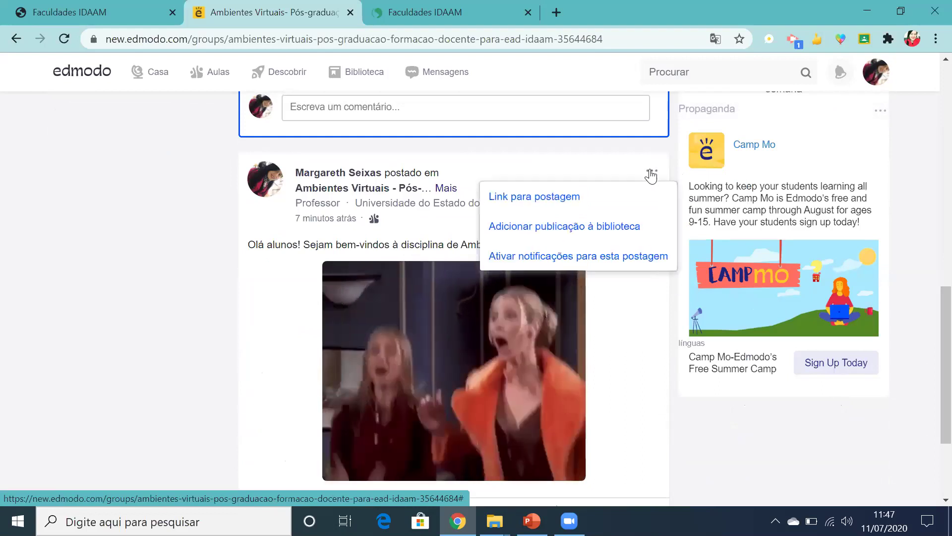
left_click(641, 314)
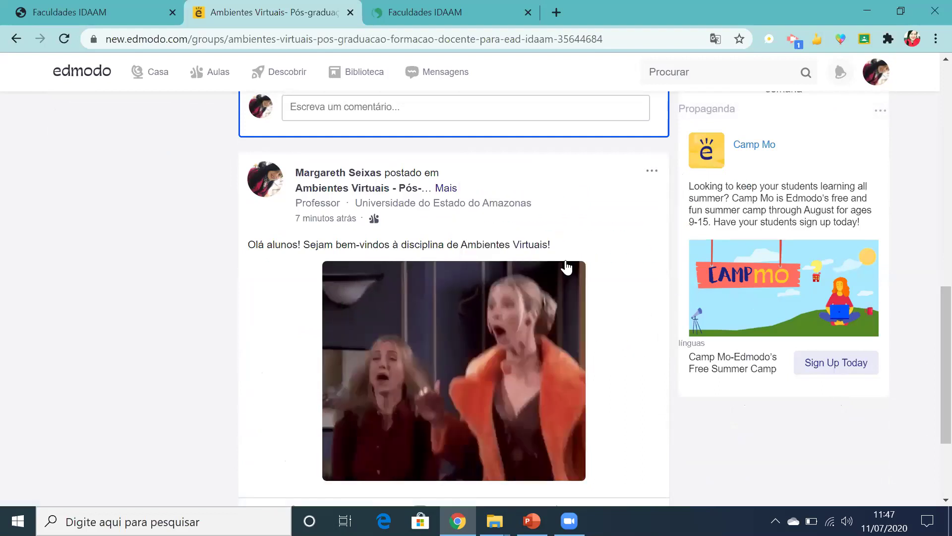
Step: Put the welcome post into editing and attach the file Apresentação Professora.pdf from the IDAAM folder
left_click(652, 174)
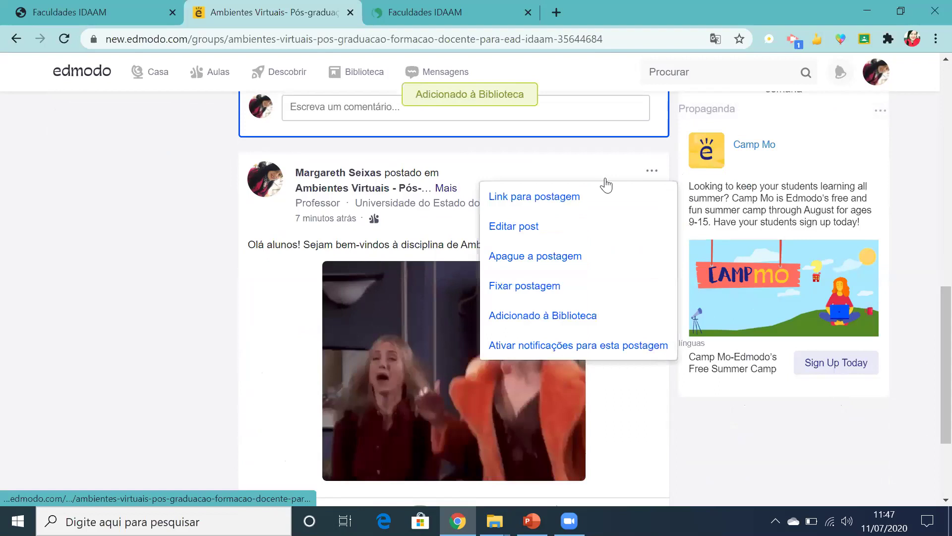
left_click(505, 228)
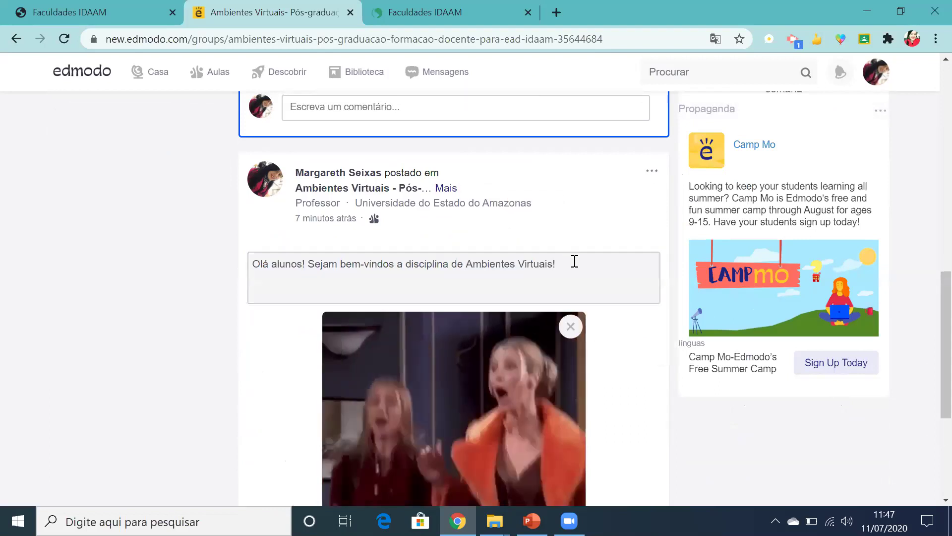
left_click(570, 278)
scroll(928, 347, "down", 4)
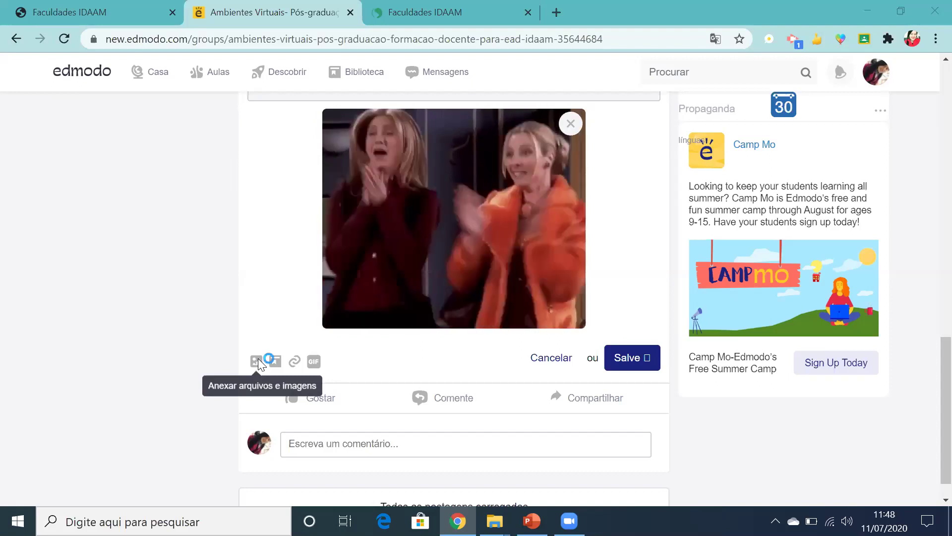
left_click(257, 358)
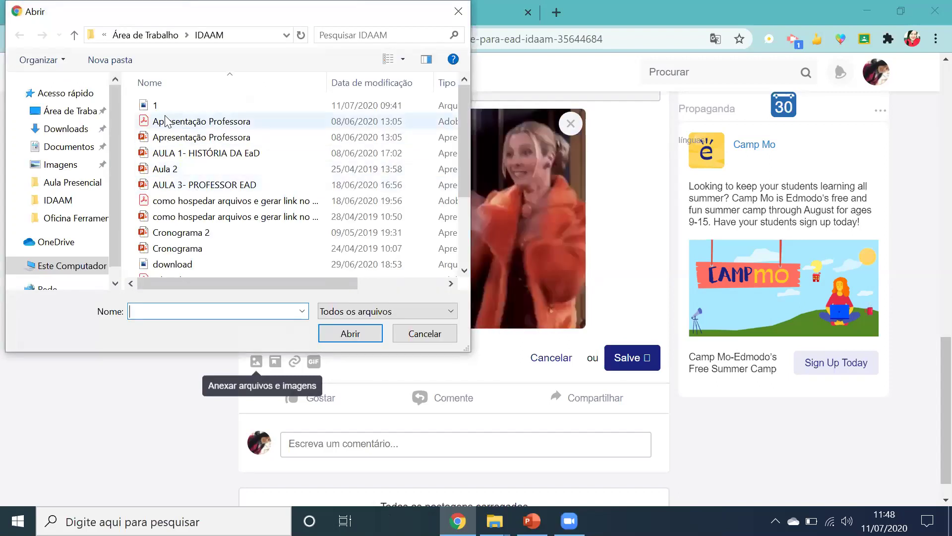
left_click(168, 121)
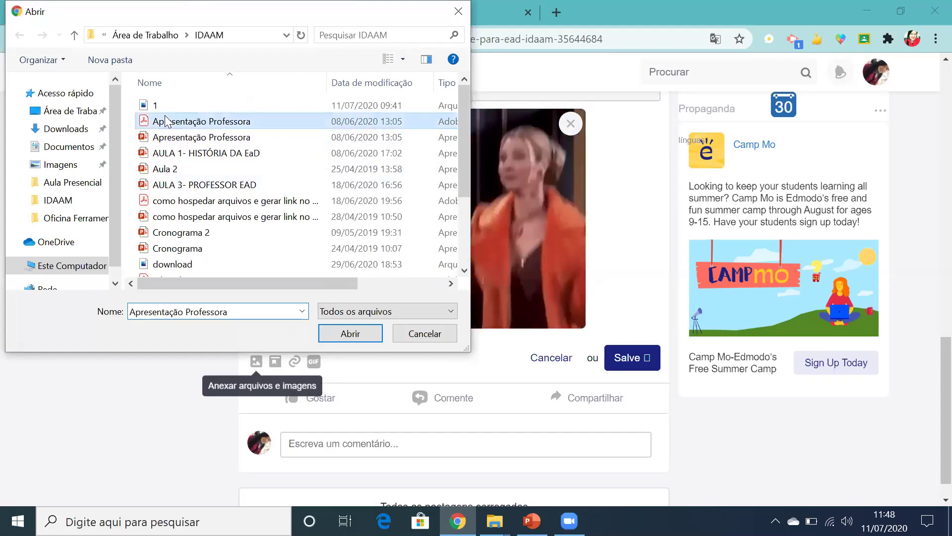
left_click(355, 340)
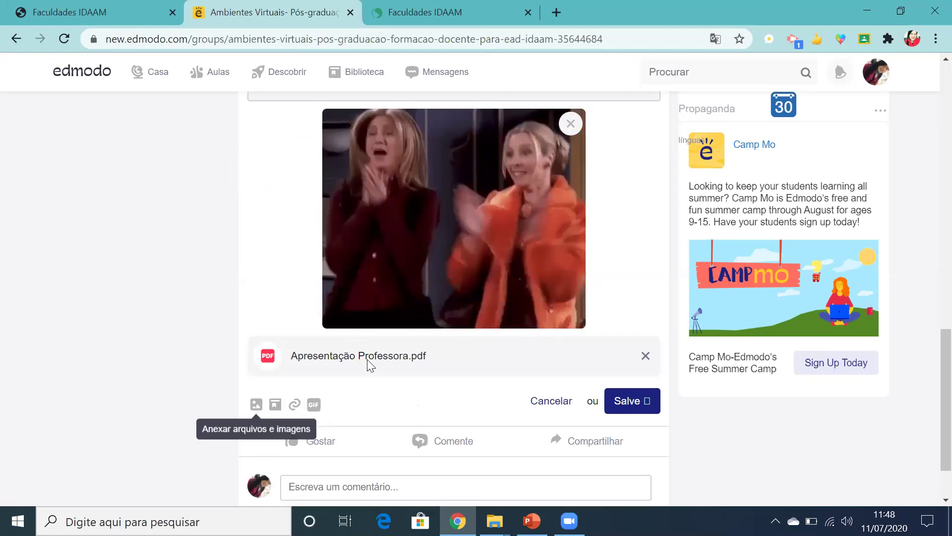
Step: Attach the Plano_Ensino Word document without the 2020 suffix from the IDAAM folder to the welcome post and save the post
left_click(256, 405)
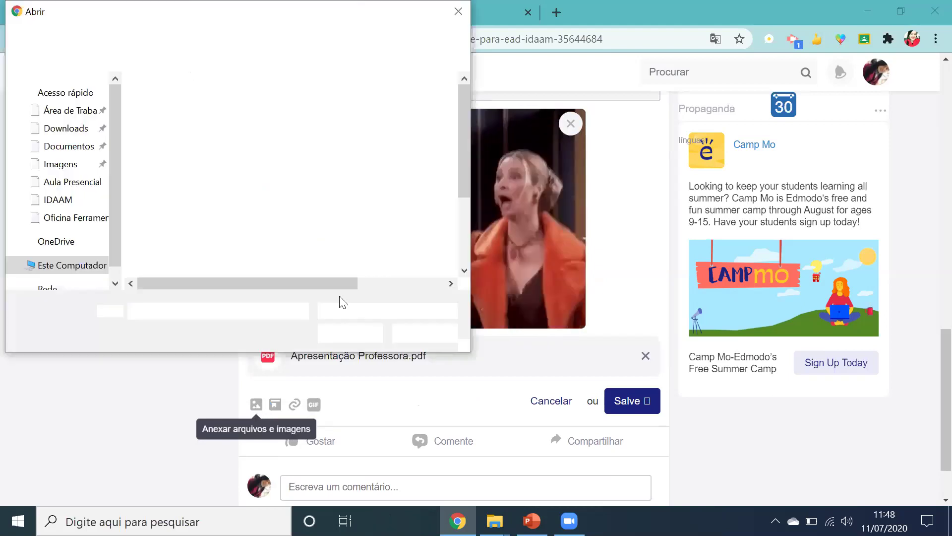
left_click_drag(460, 146, 452, 209)
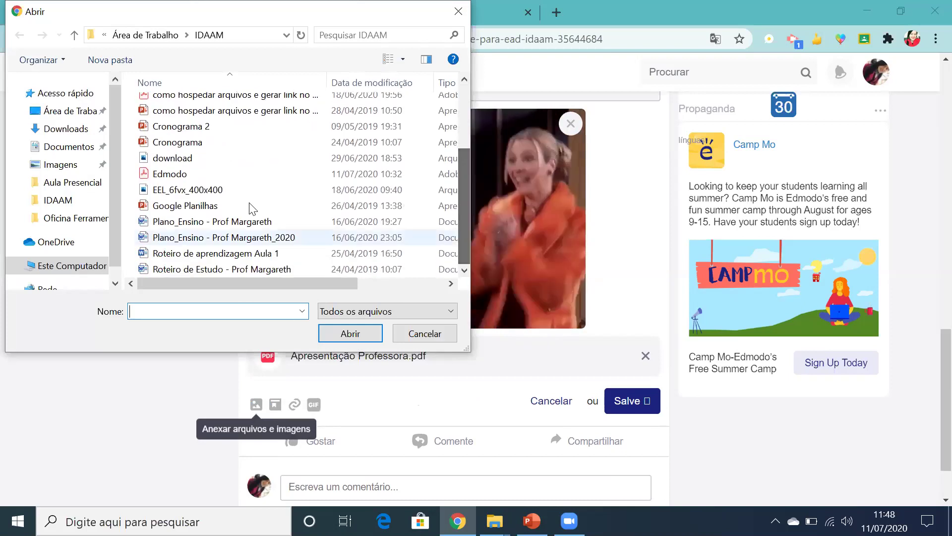
left_click(231, 221)
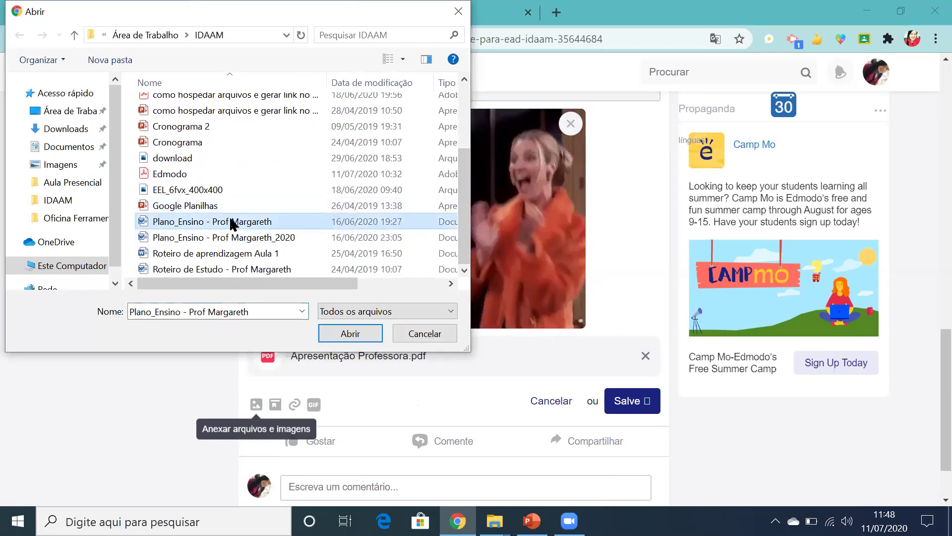
left_click(350, 333)
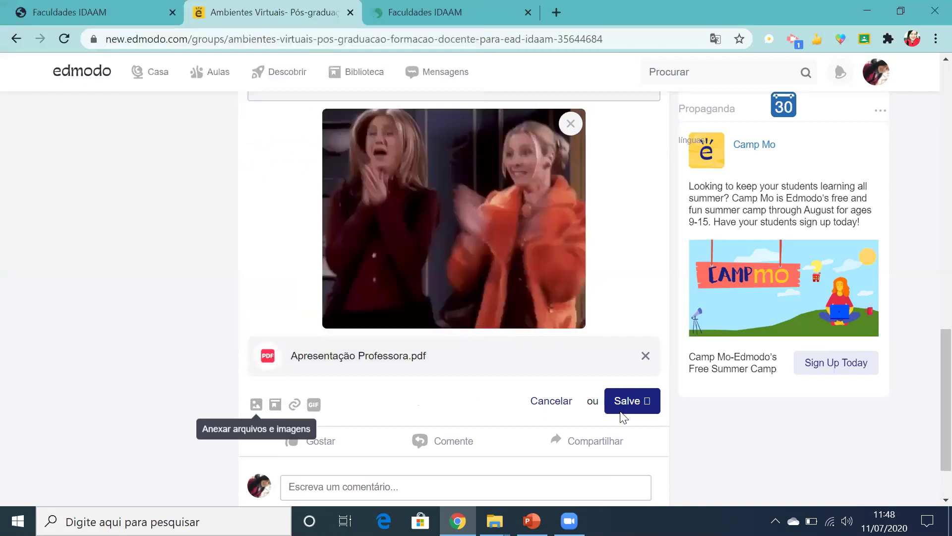
left_click(628, 443)
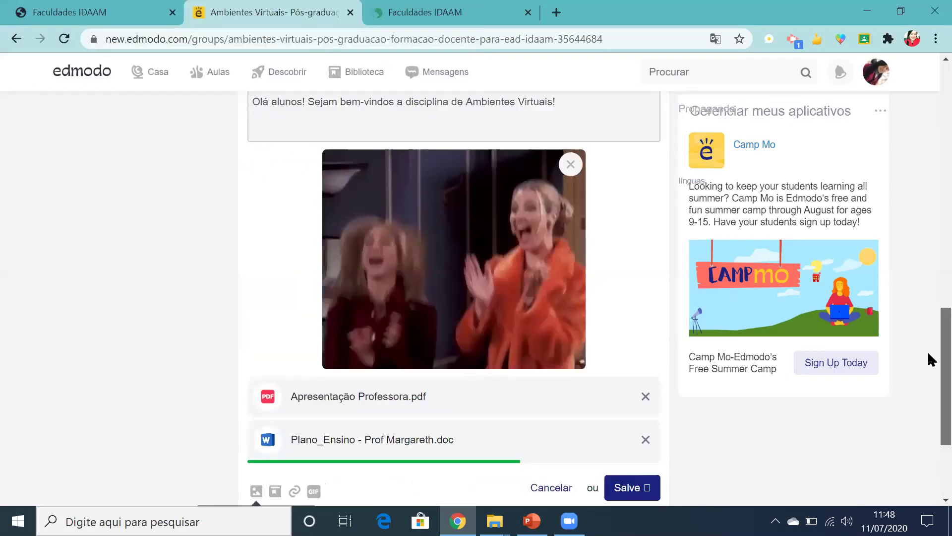
scroll(927, 322, "down", 6)
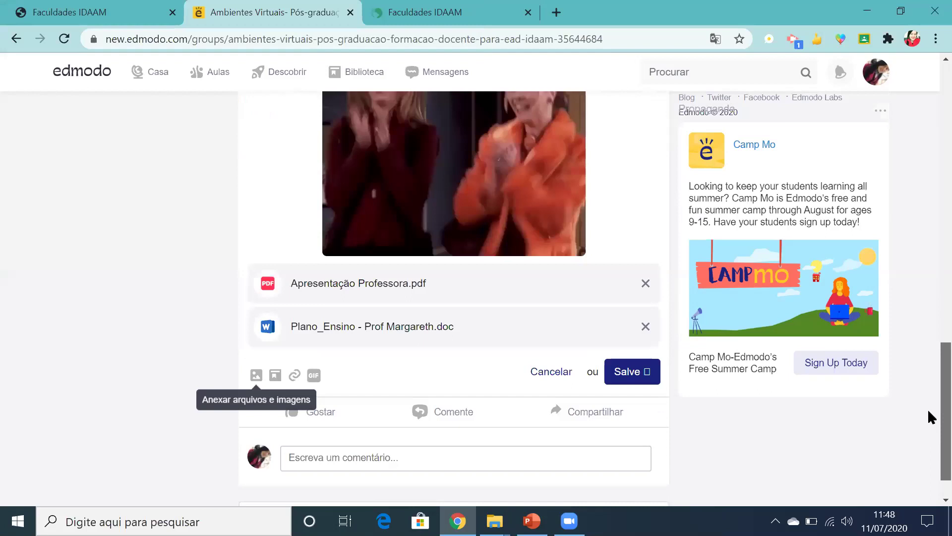
left_click(617, 350)
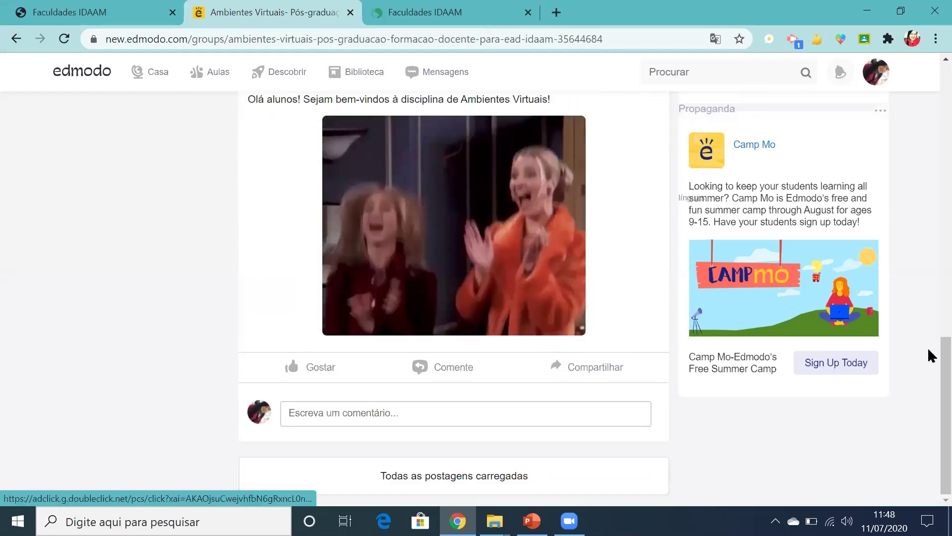
Step: Add the Pós Graduação IDAAM logo, the download image in the IDAAM folder, as the class image and save it
scroll(929, 248, "up", 6)
scroll(928, 205, "up", 10)
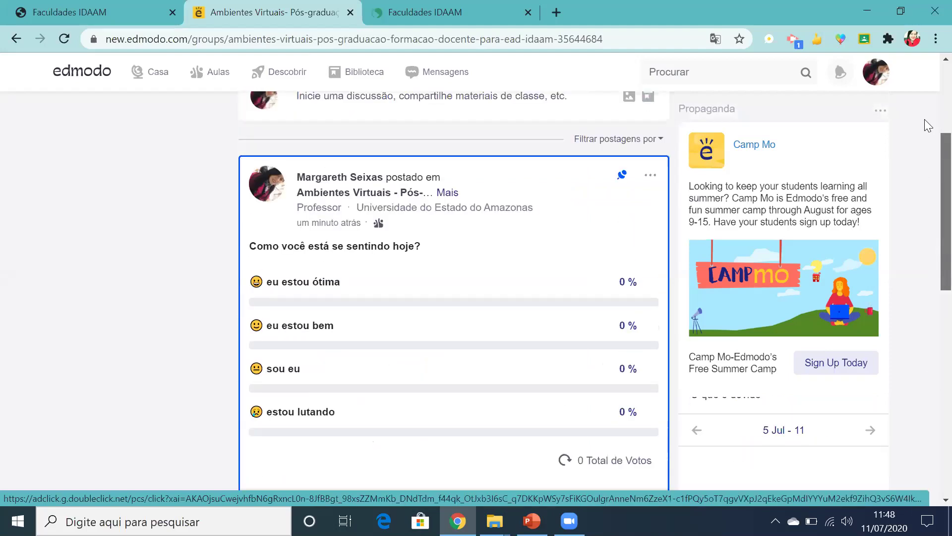
mouse_move(922, 91)
left_mouse_down()
mouse_move(929, 303)
mouse_move(927, 81)
left_mouse_up()
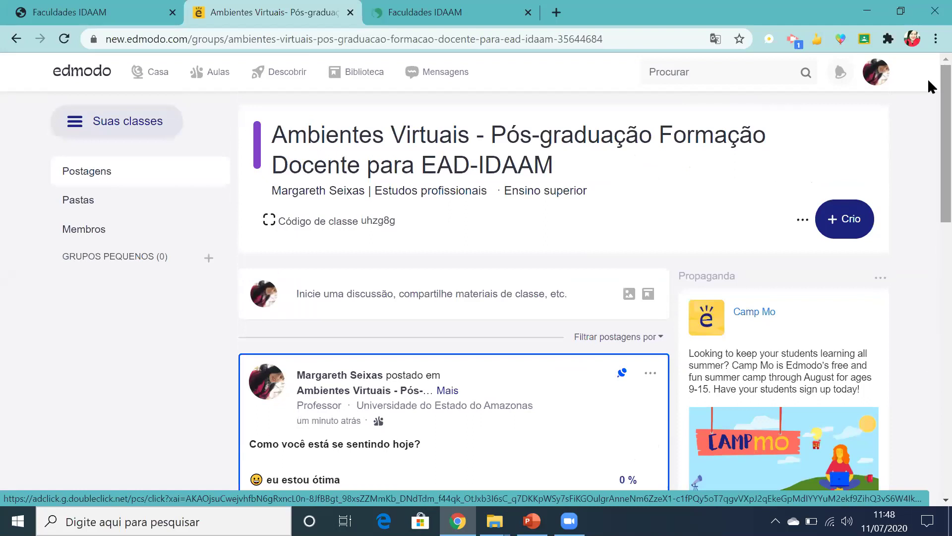
left_click(847, 233)
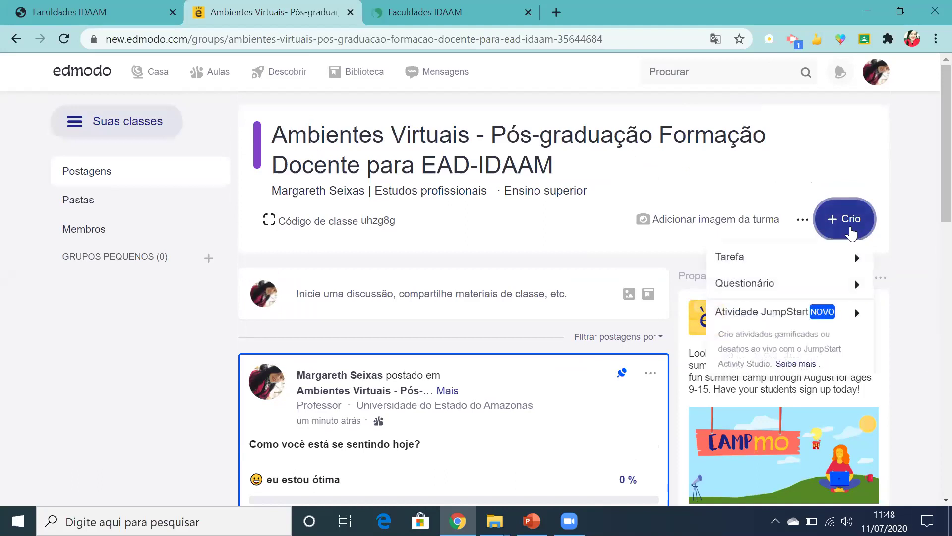
left_click(765, 222)
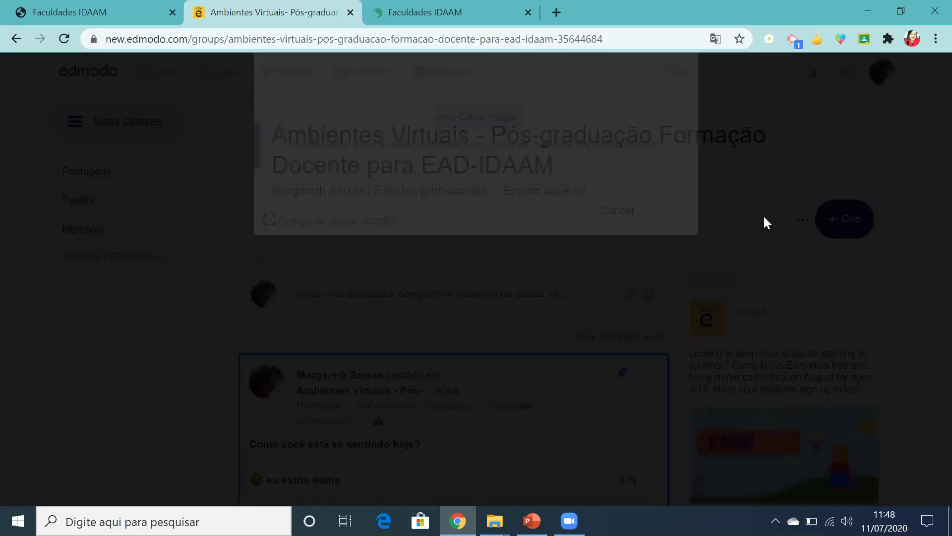
left_click(481, 160)
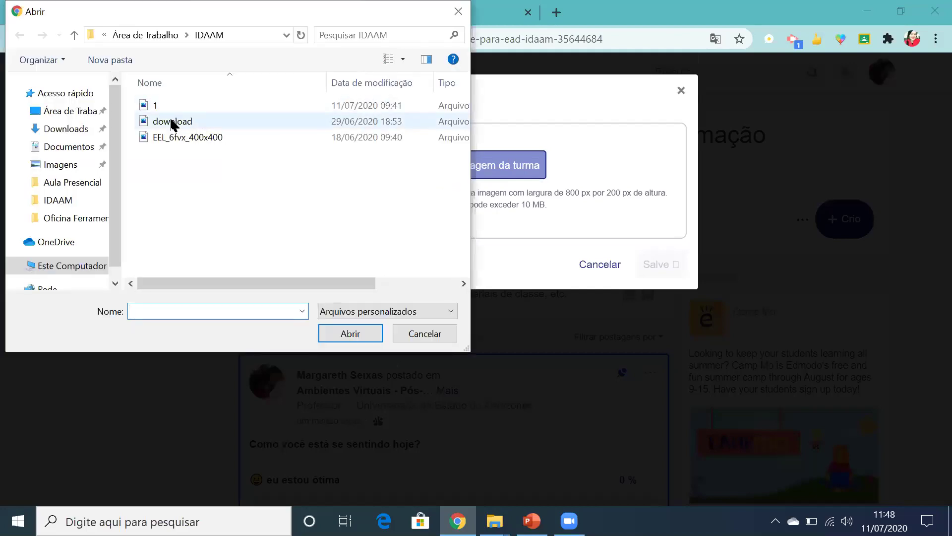
left_click(403, 60)
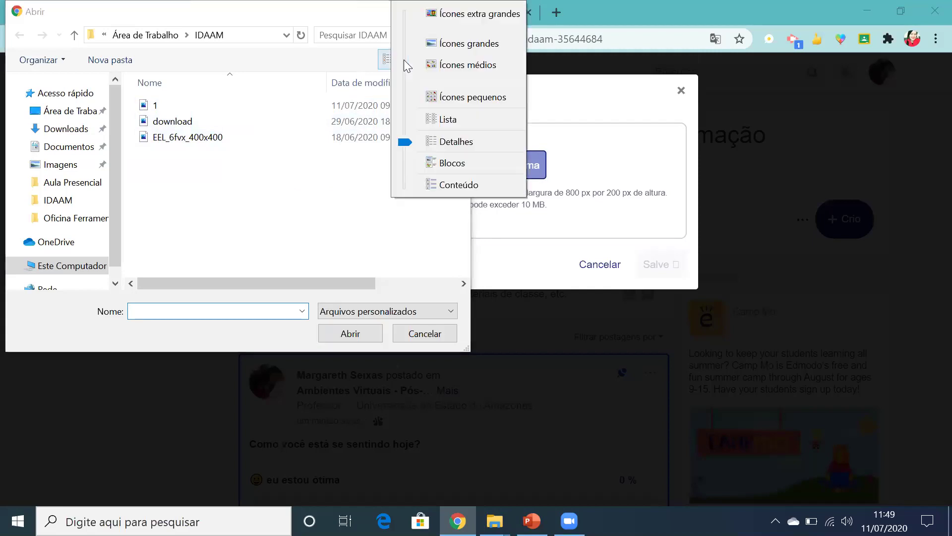
left_click(429, 45)
double_click(277, 121)
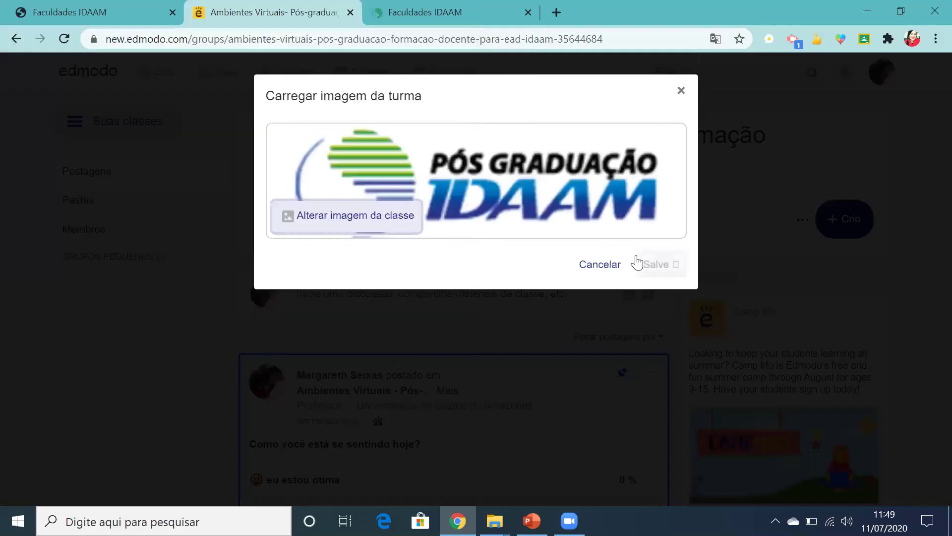
left_click(651, 267)
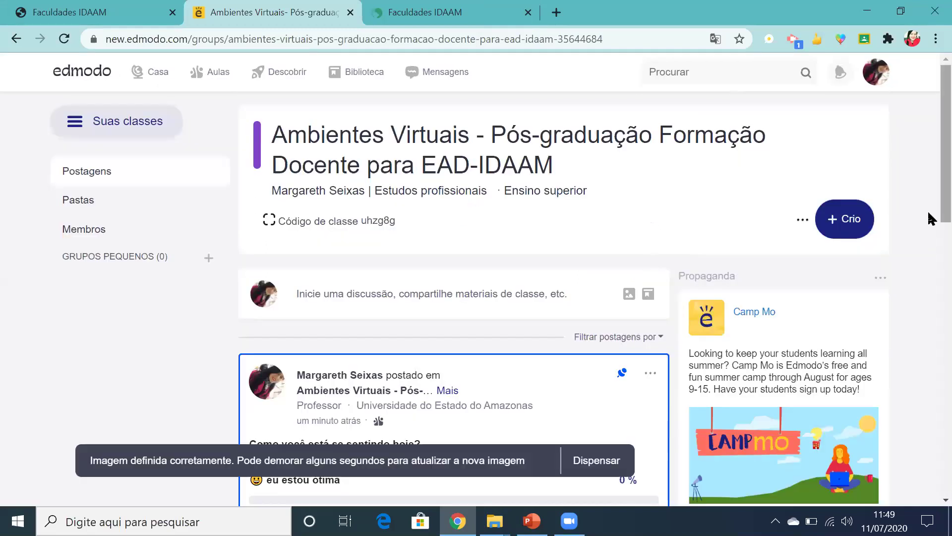
scroll(928, 202, "down", 1)
scroll(928, 172, "up", 1)
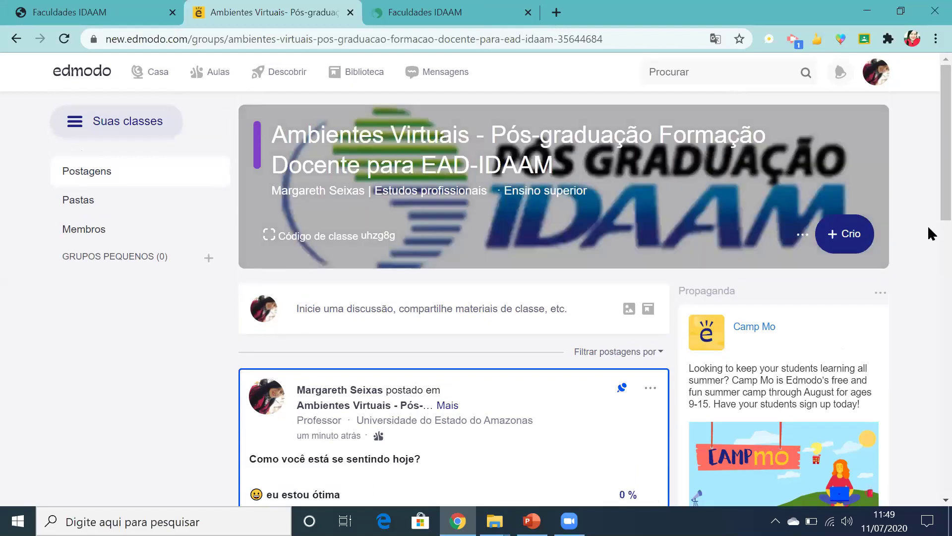
Step: Create a new blank assignment (Tarefa) for the Ambientes Virtuais class
scroll(929, 276, "down", 12)
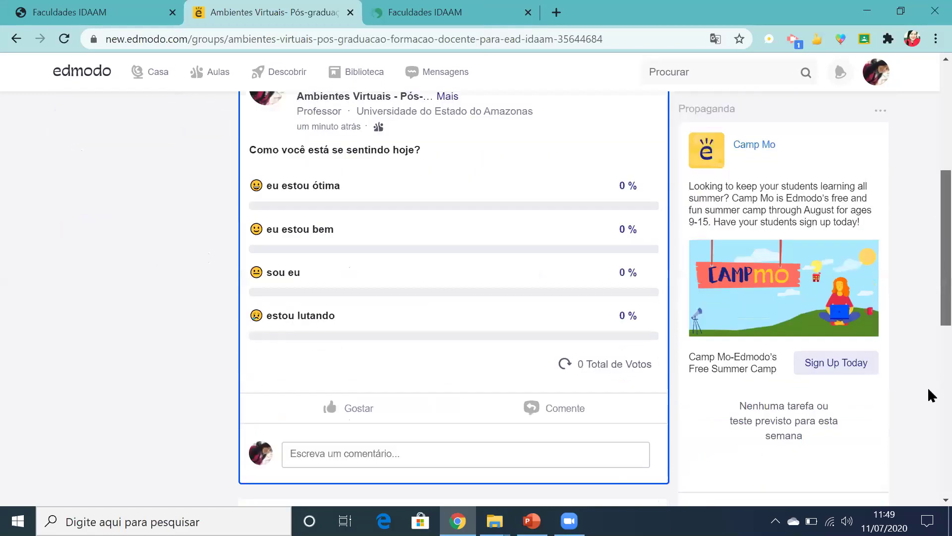
scroll(929, 340, "up", 12)
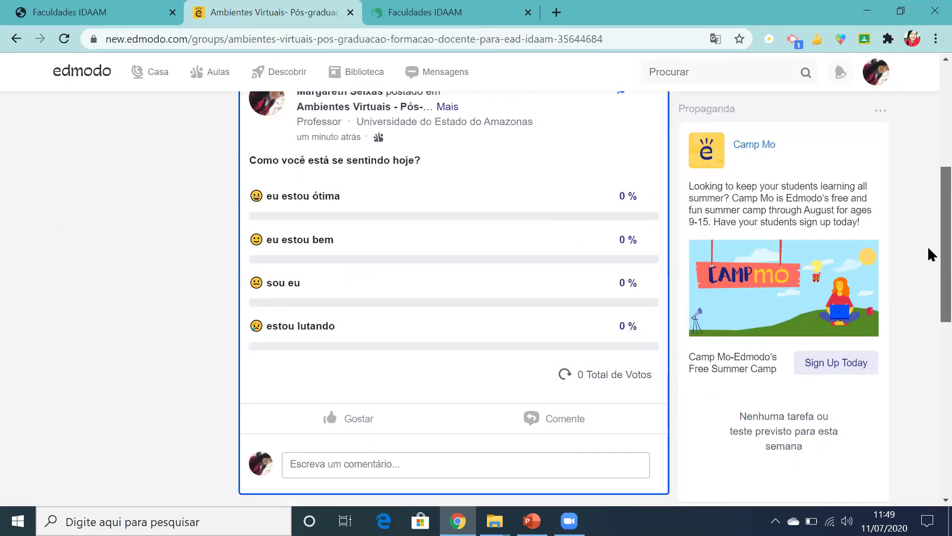
scroll(931, 184, "up", 4)
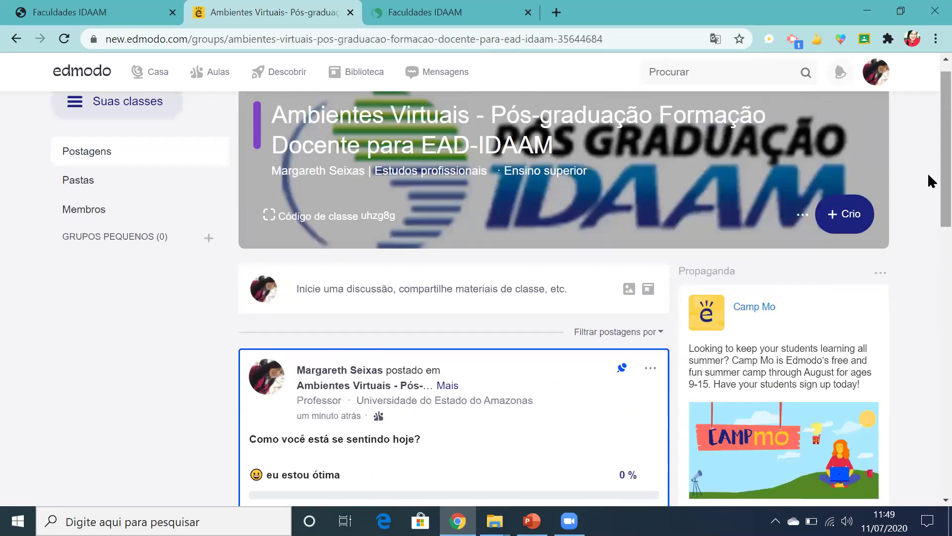
left_click(835, 229)
mouse_move(780, 258)
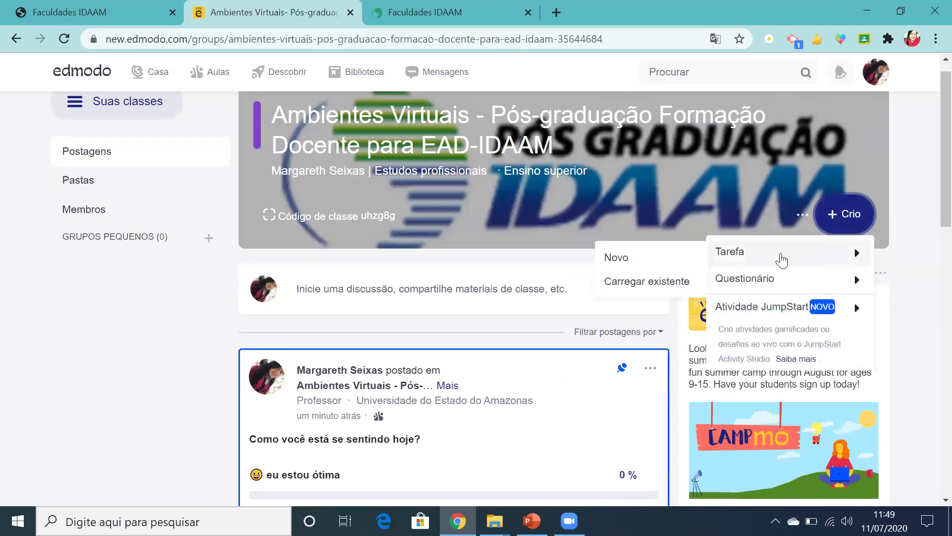
left_click(660, 260)
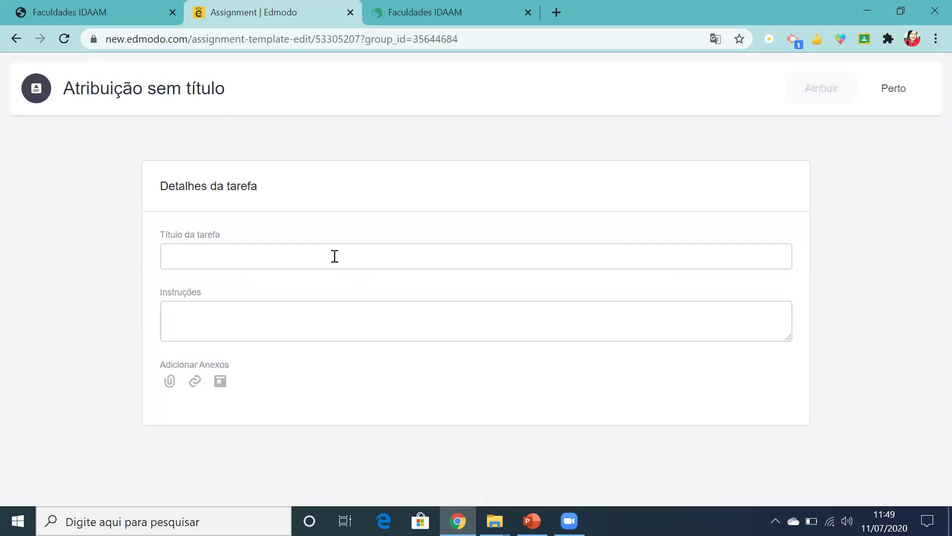
Step: Title the assignment "Atividade 1- Crie um ambiente virtual de aprendizagem no Google Sala de Aula conforme o tutorial anexado"
left_click(335, 256)
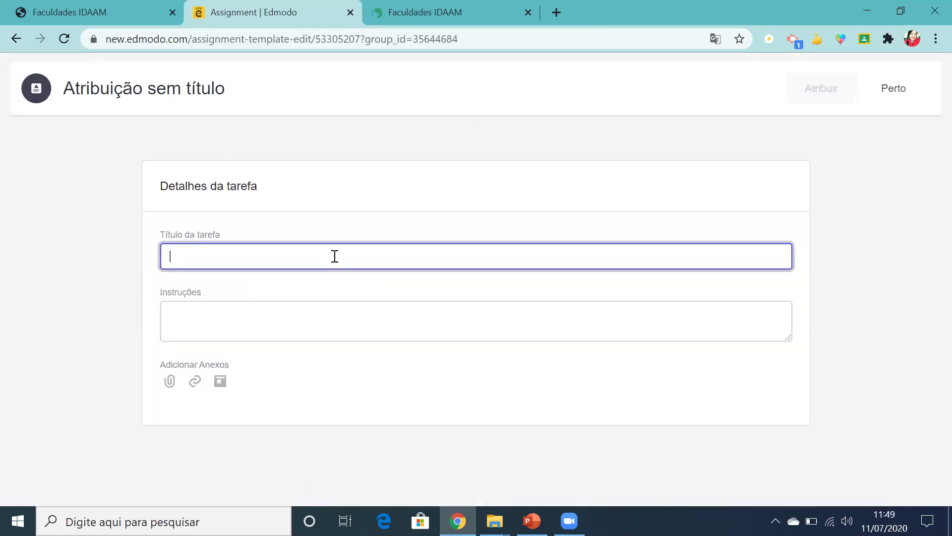
type("Atividad")
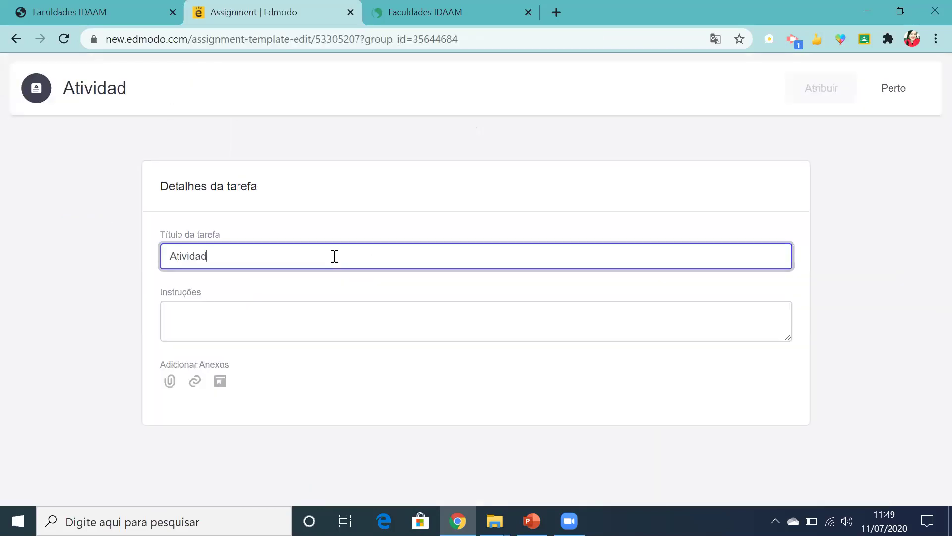
type("e 1- C")
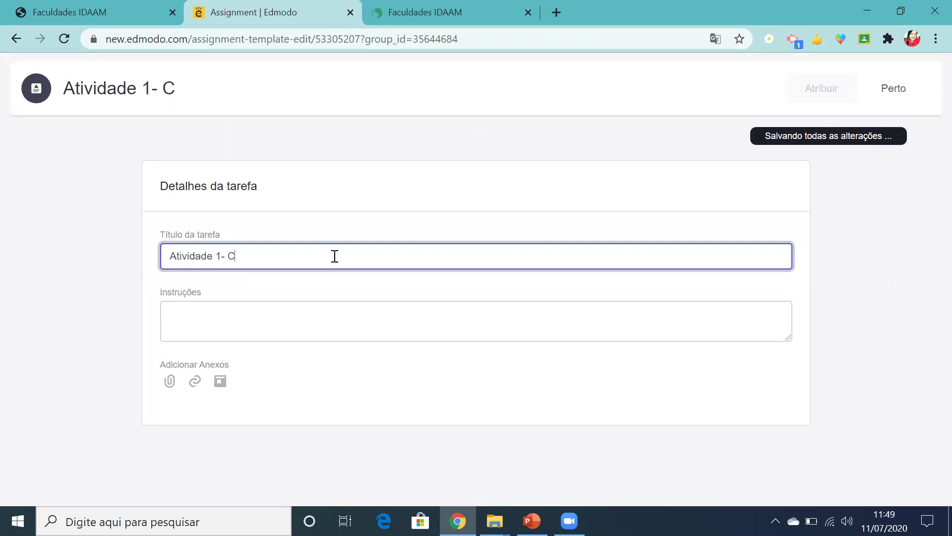
type("ri")
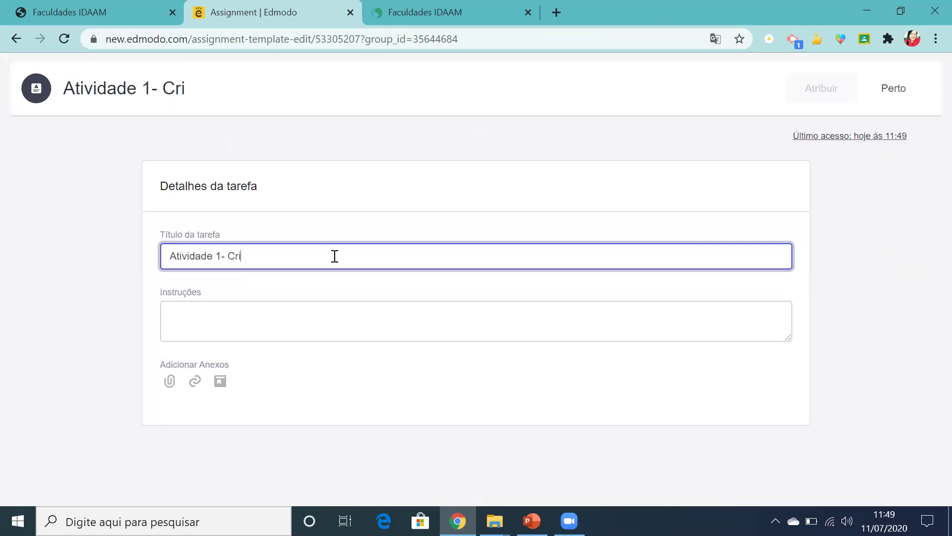
type("e um ambiente virtua")
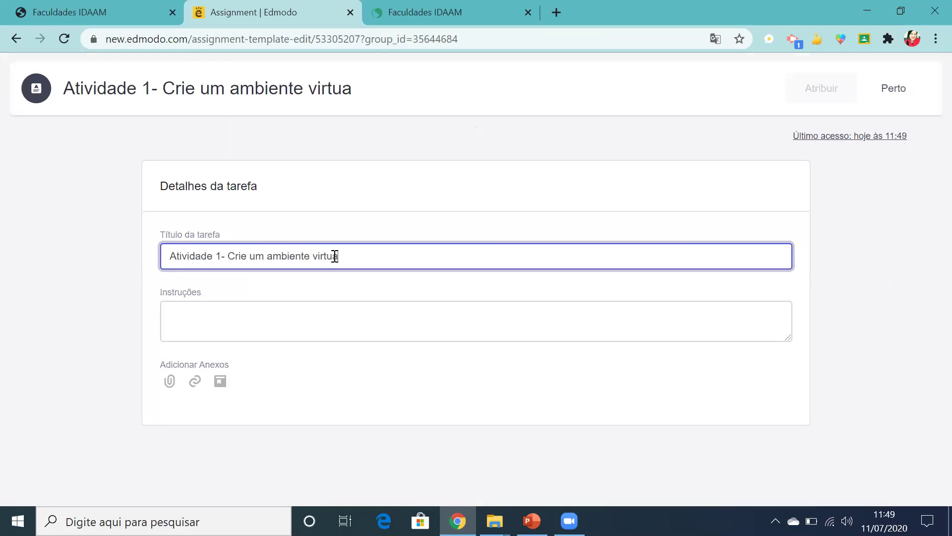
type("l de aprend")
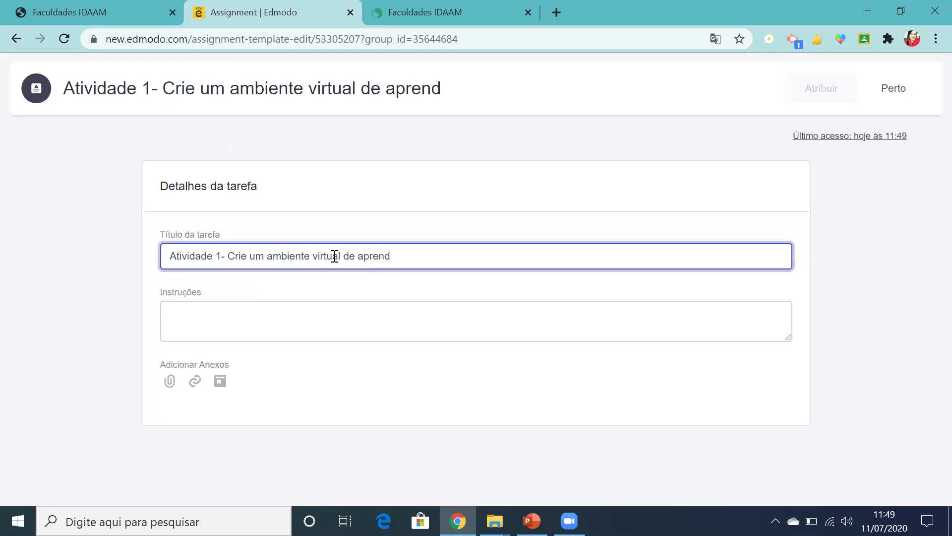
type("izagem no ")
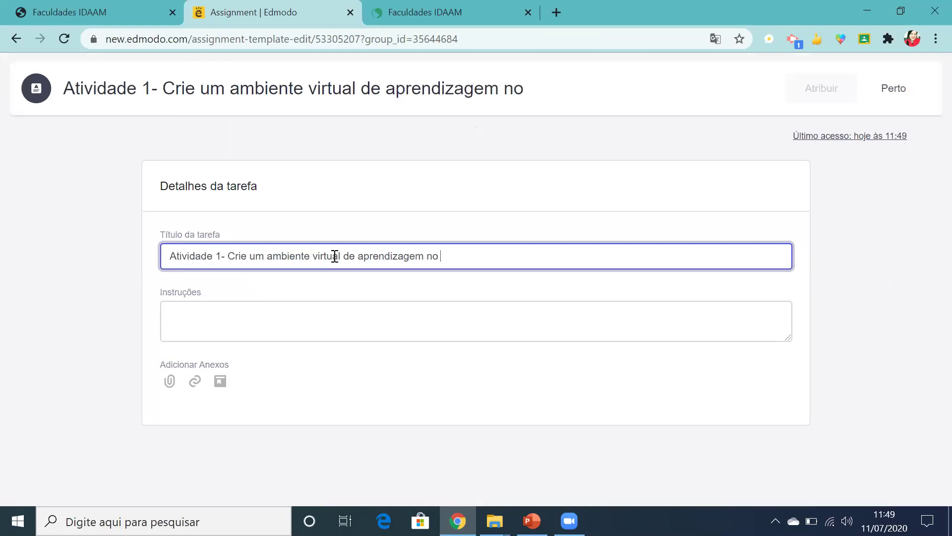
type("Google Sa")
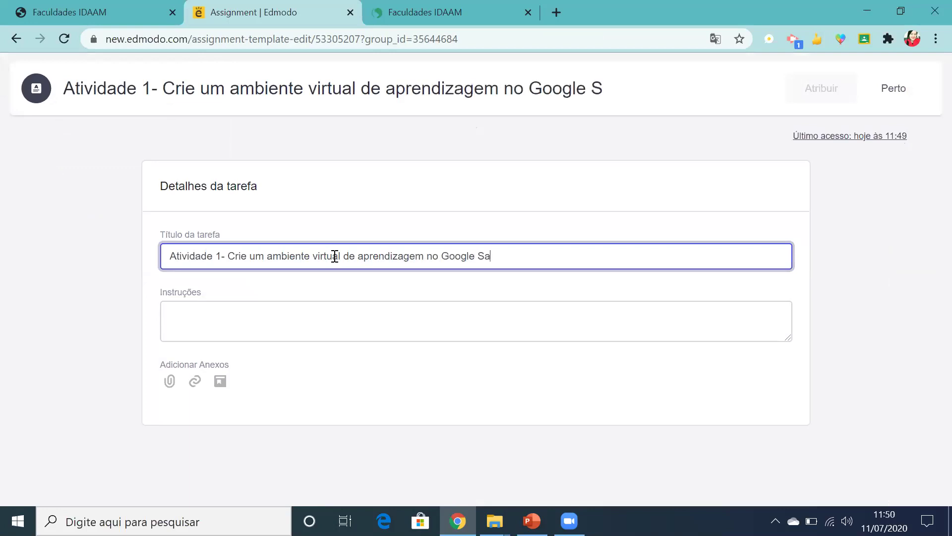
type("la de Aula")
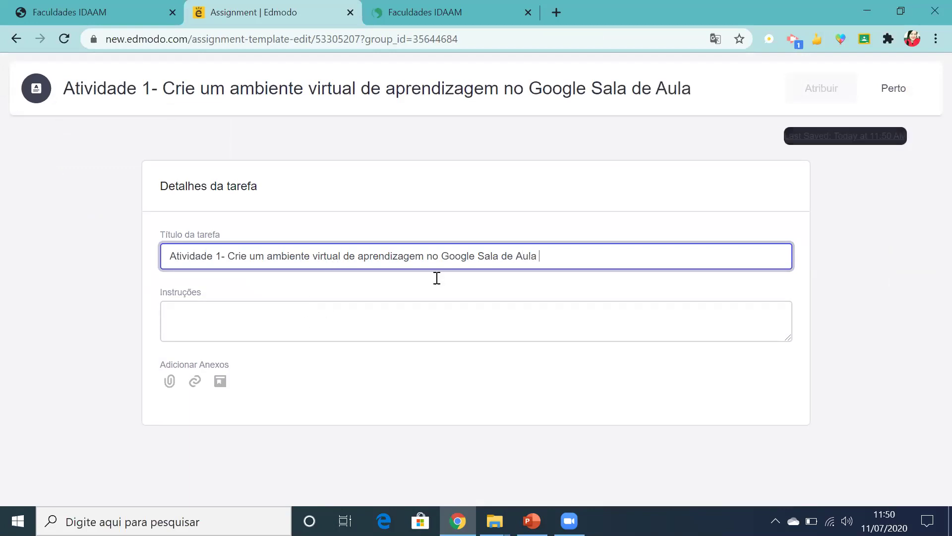
type(" conform")
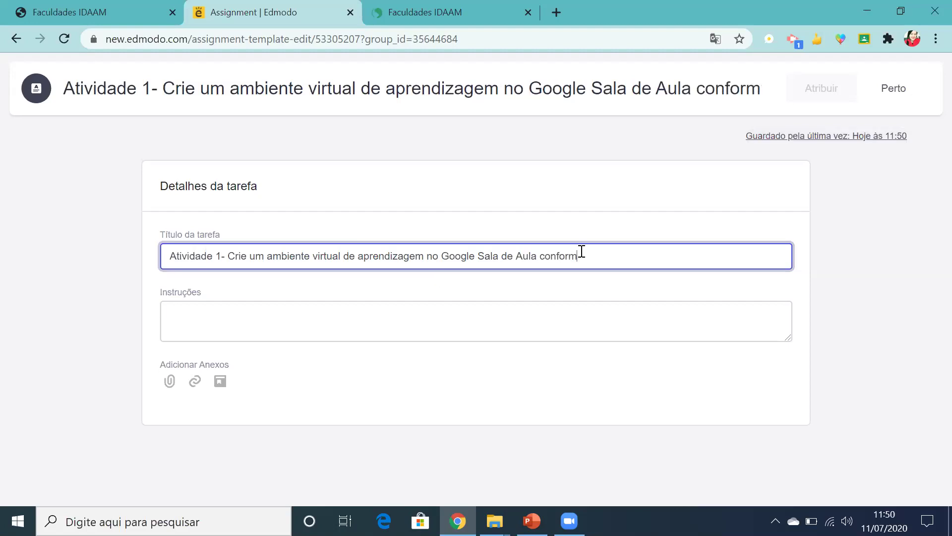
type("e o tutorial anexado")
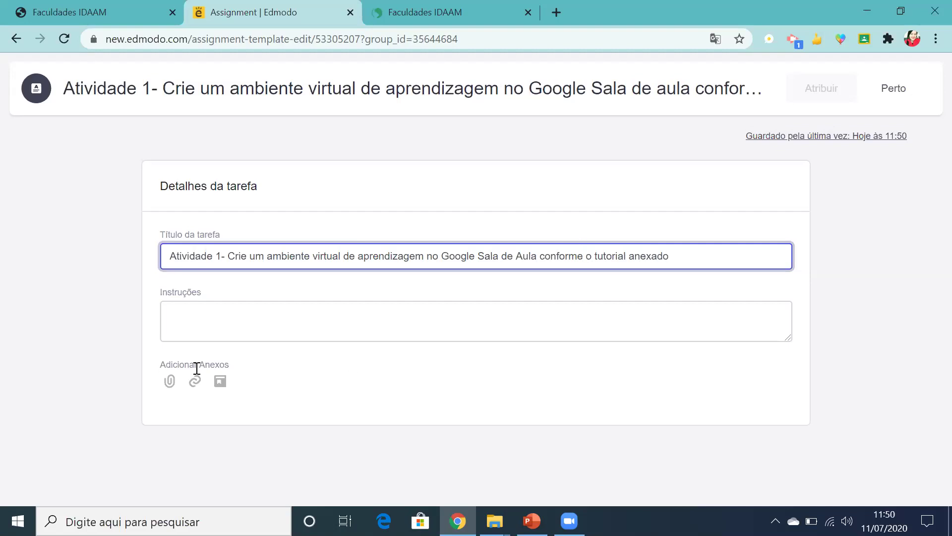
Step: Attach the PDF about hosting files and generating links in Google Drive or YouTube from the IDAAM folder to the assignment
left_click(169, 382)
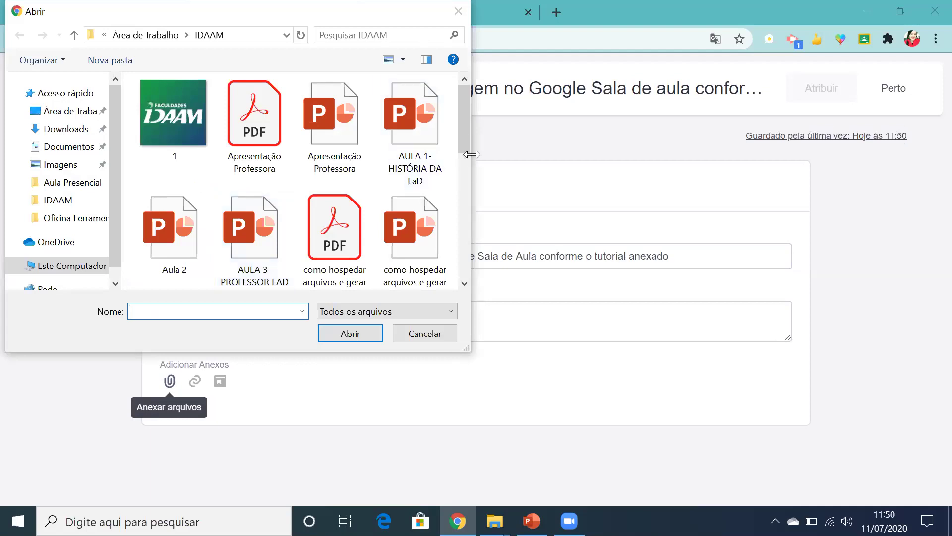
left_click(464, 180)
left_click(332, 136)
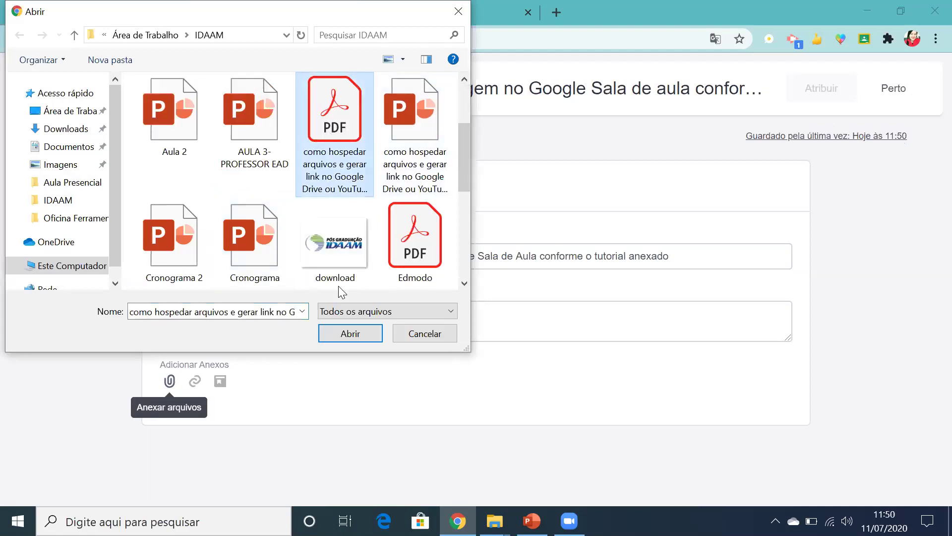
left_click(346, 337)
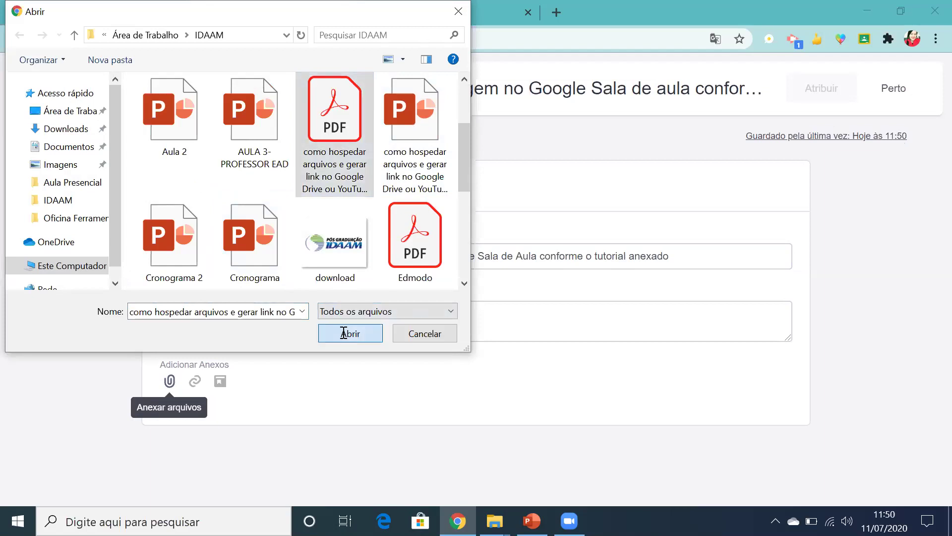
Step: Enter the assignment instructions "Depois de sua sala de aula criada conforme a leitura do tutorial, poste o numero da sala para correção."
left_click(301, 316)
type("Dep")
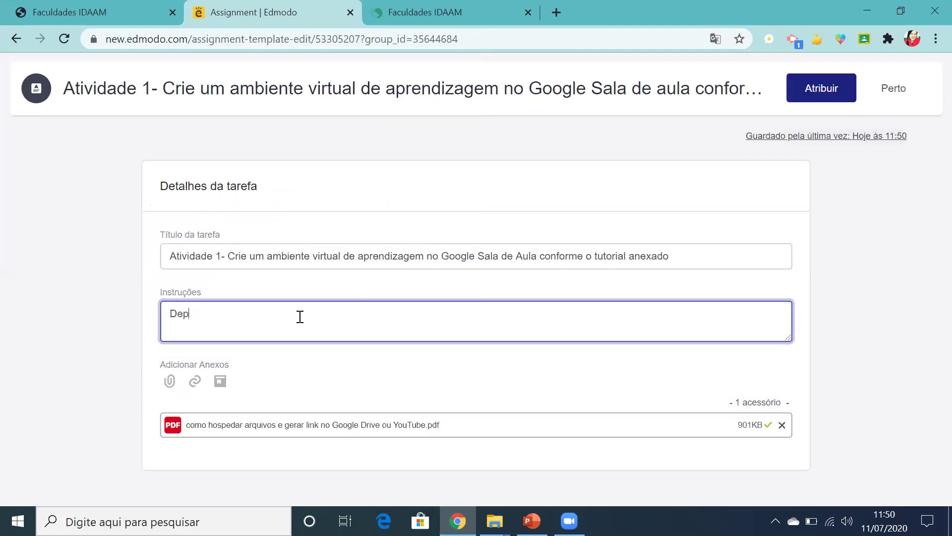
type("ois de sua sala de aula criada conforme ")
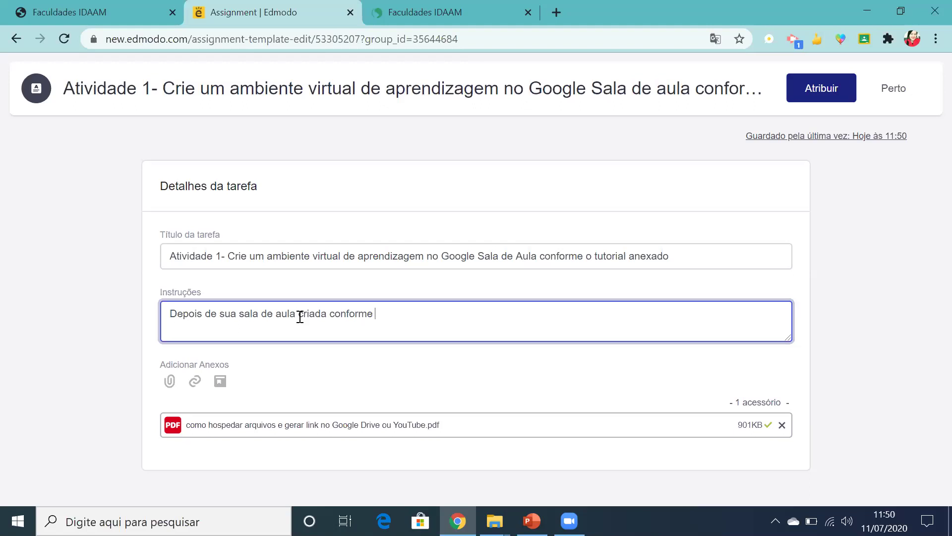
type("a leitura do tutorial, poi")
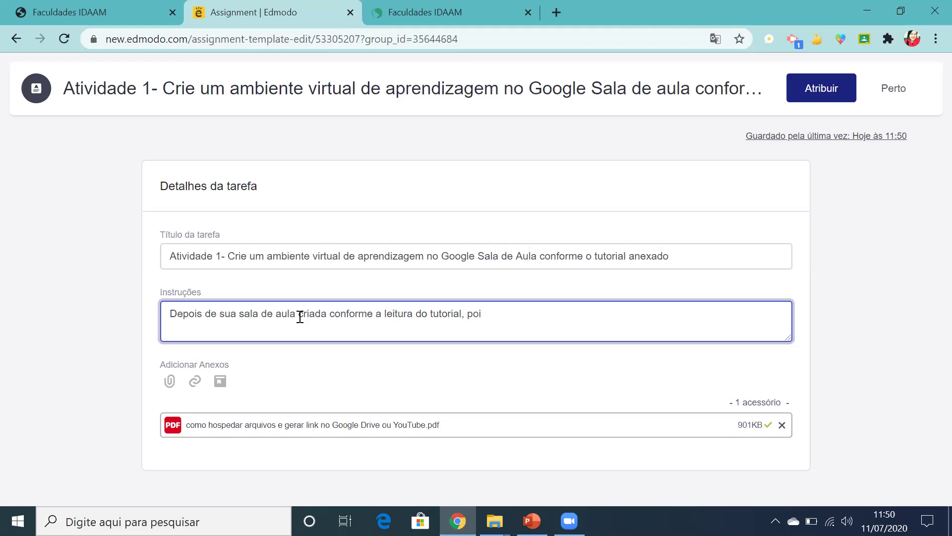
type("se o npumero da sala par")
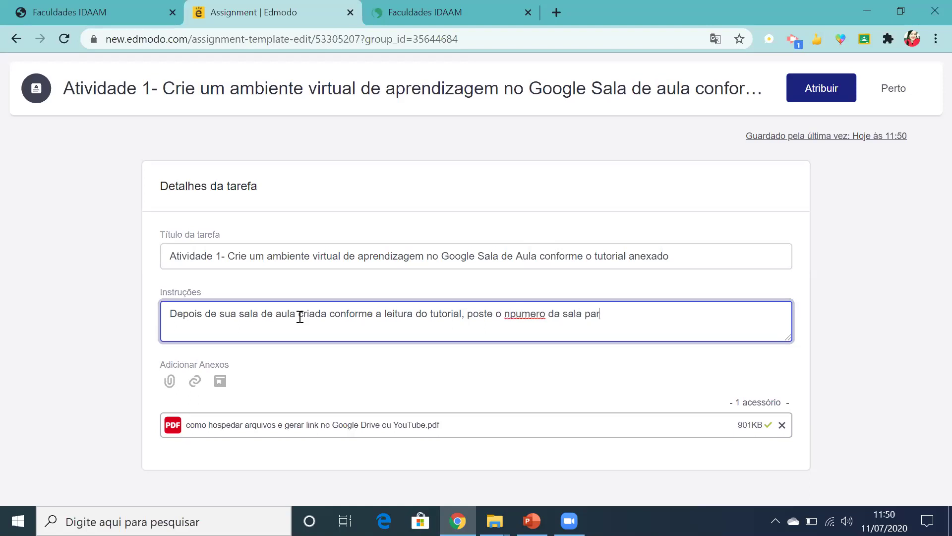
type("a correção.")
left_click(516, 313)
key("BackSpace")
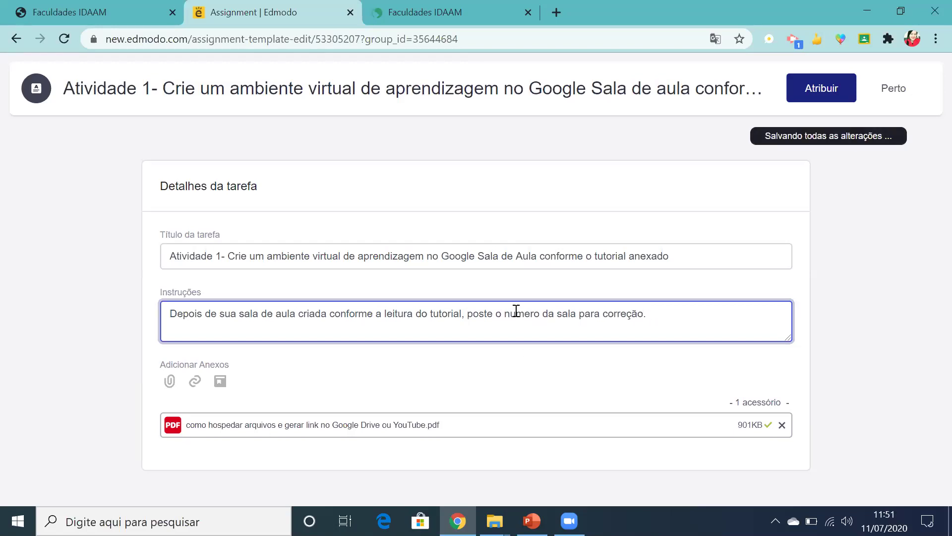
left_click(672, 313)
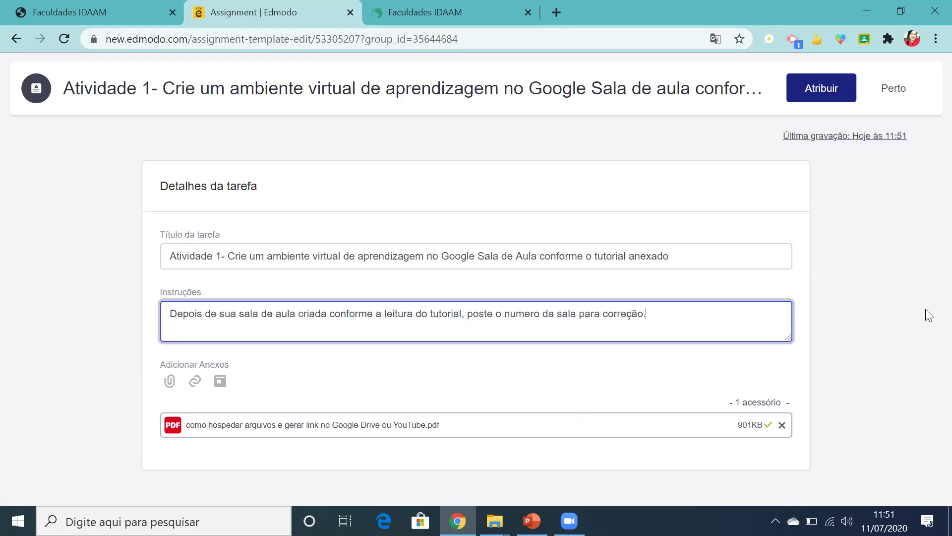
Step: Assign the activity to the Ambientes Virtuais class with 25/07/2020 as its due date
left_click(831, 88)
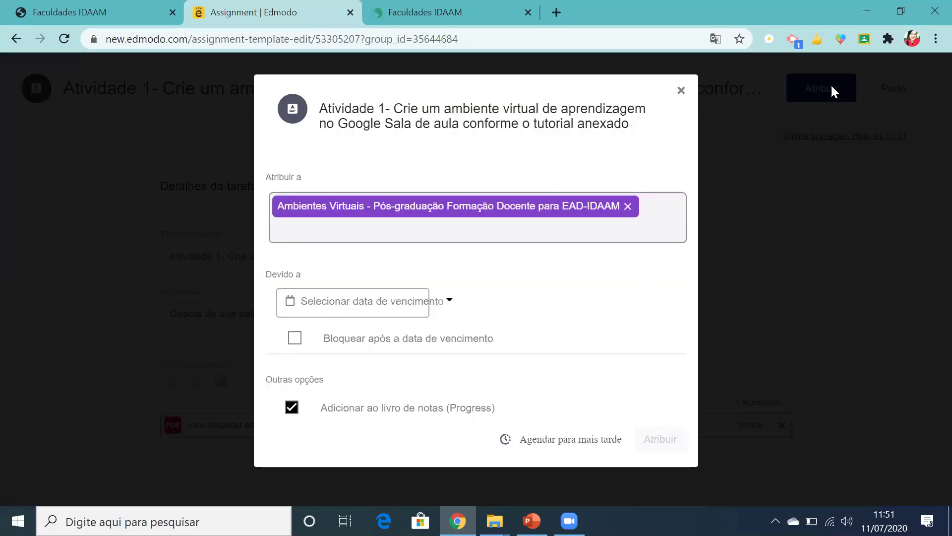
left_click(448, 302)
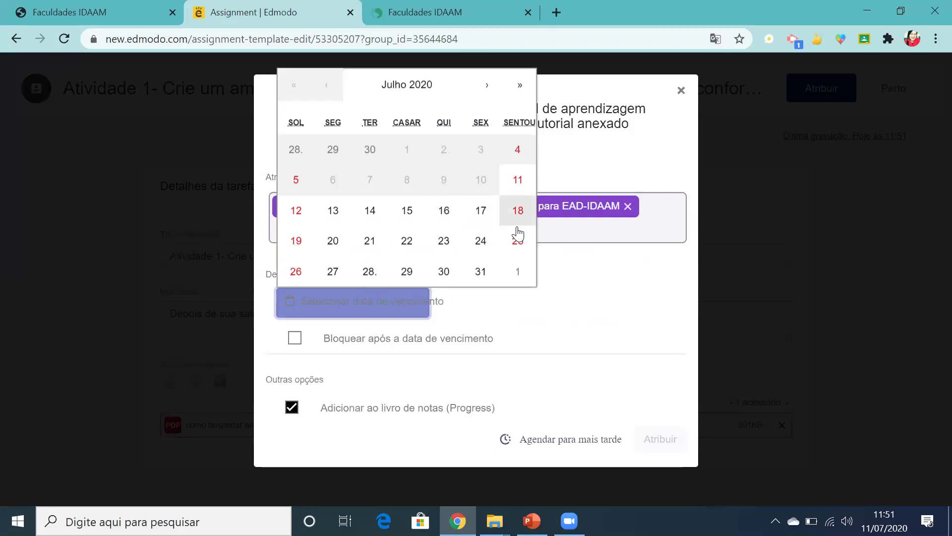
left_click(518, 242)
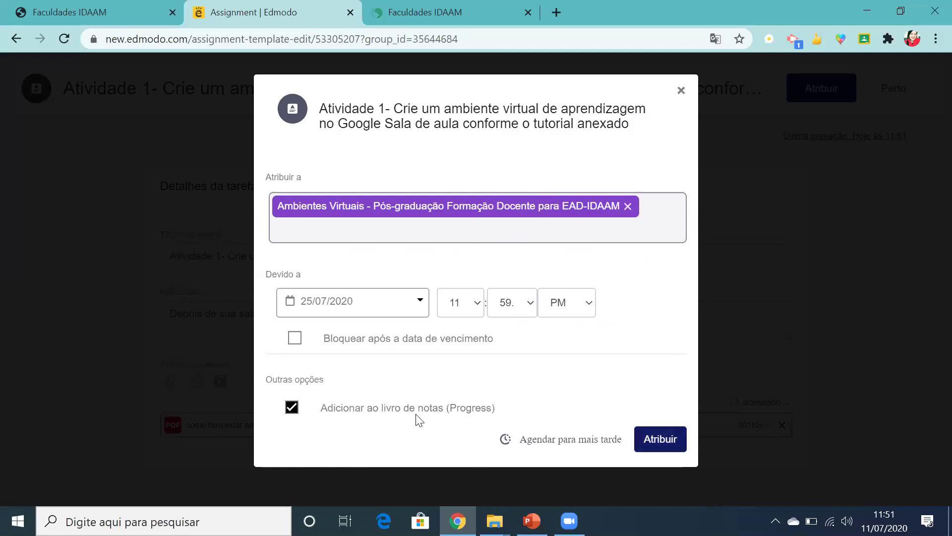
key("Return")
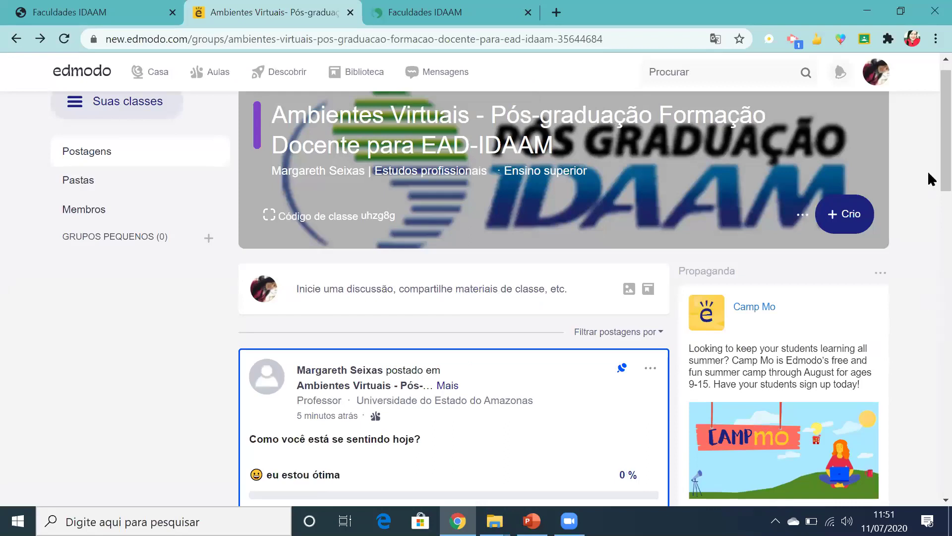
Step: Look through the class feed to examine the published assignment post and the other posts around it
scroll(928, 206, "down", 15)
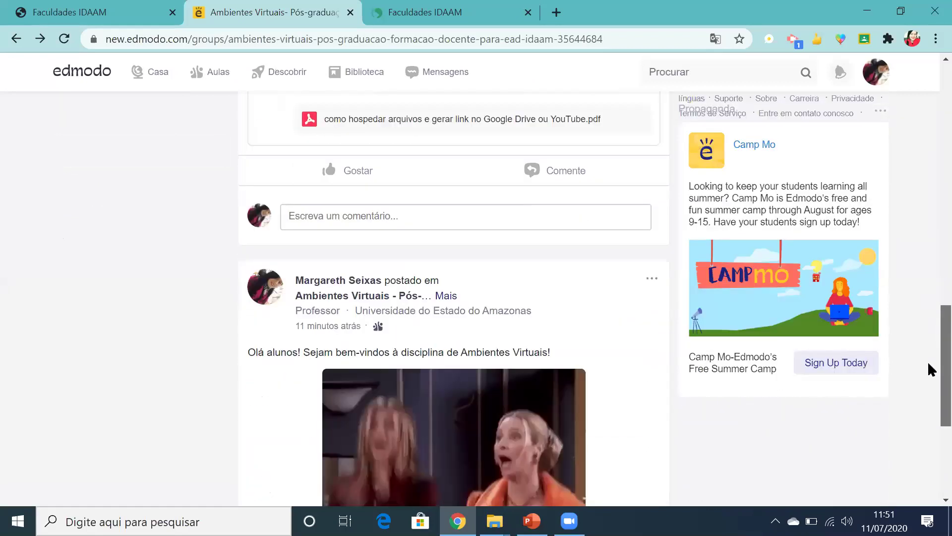
scroll(930, 367, "up", 5)
scroll(615, 304, "up", 1)
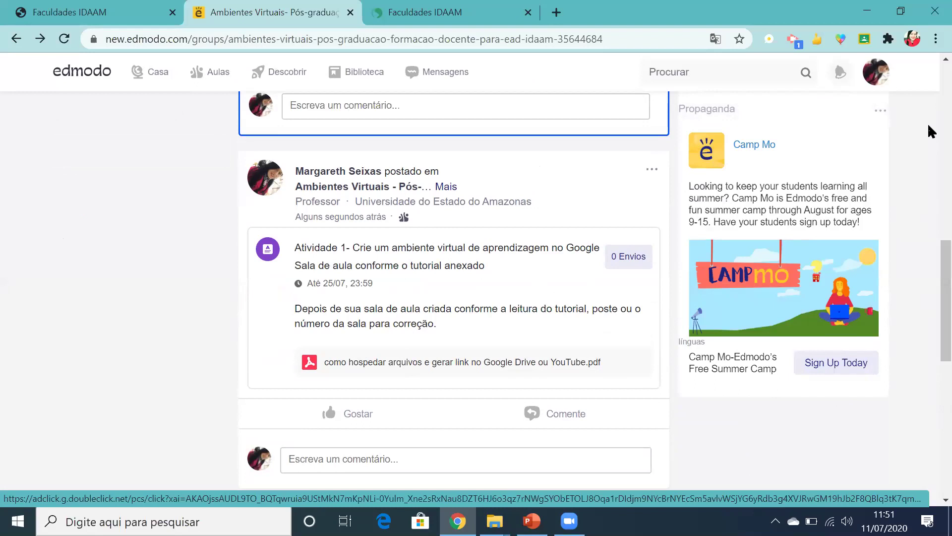
scroll(932, 131, "up", 8)
scroll(932, 328, "down", 8)
scroll(931, 142, "up", 8)
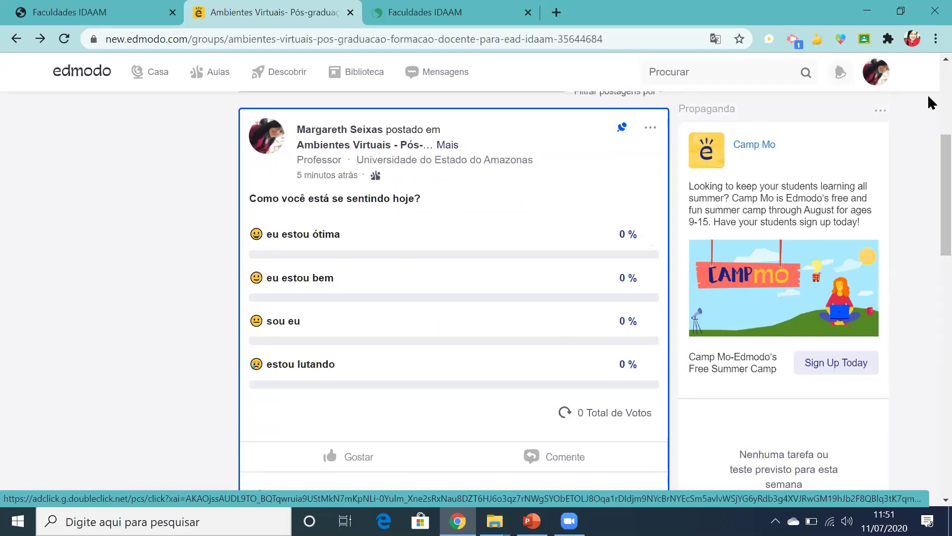
scroll(931, 85, "up", 5)
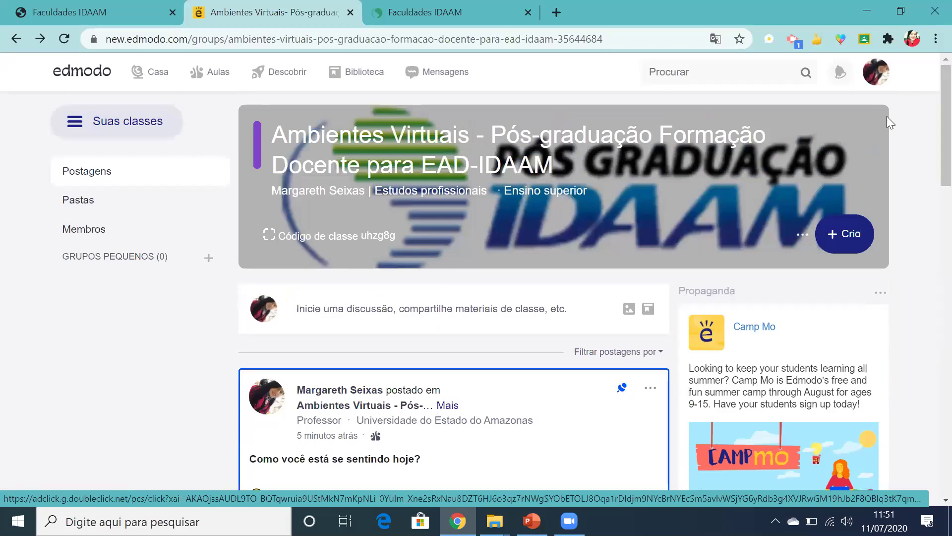
Step: Create a new quiz (Questionário) for the Ambientes Virtuais class and go to its title field
left_click(852, 237)
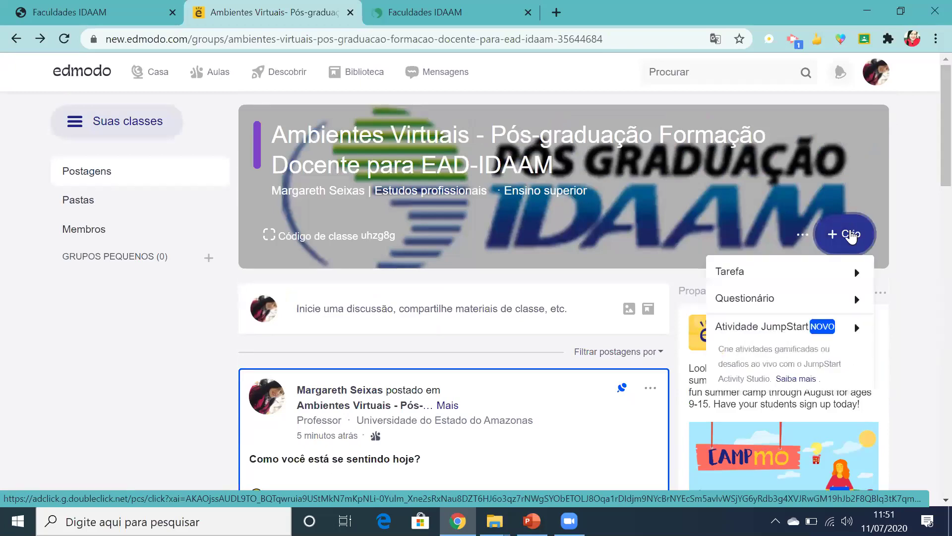
mouse_move(783, 308)
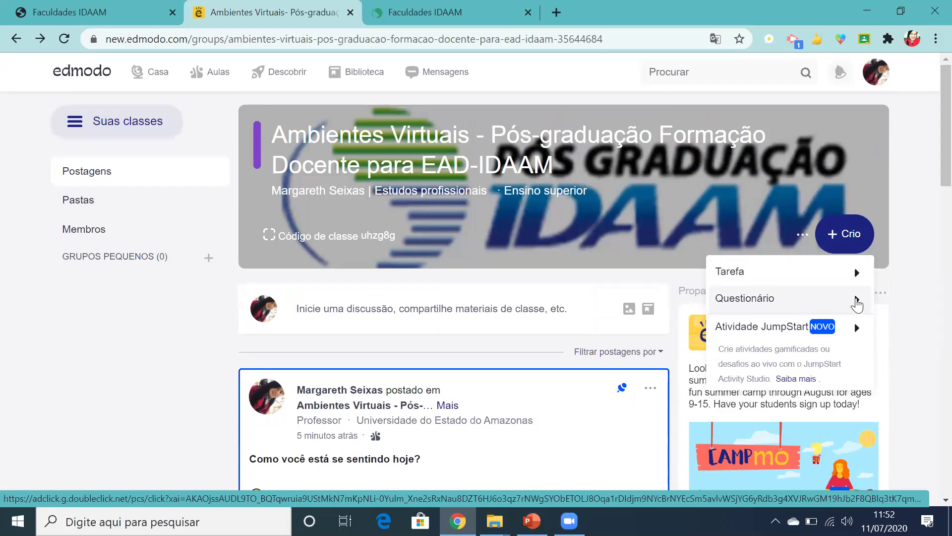
mouse_move(839, 299)
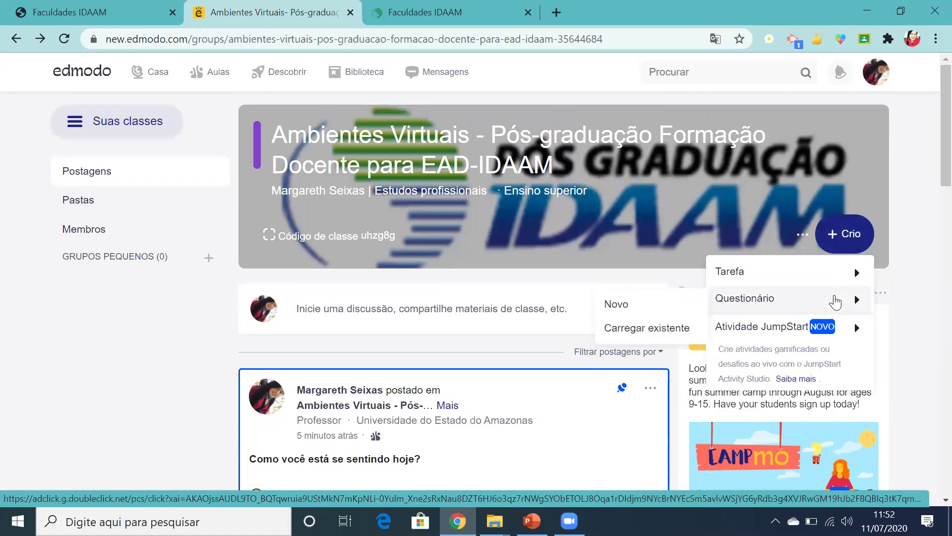
left_click(625, 308)
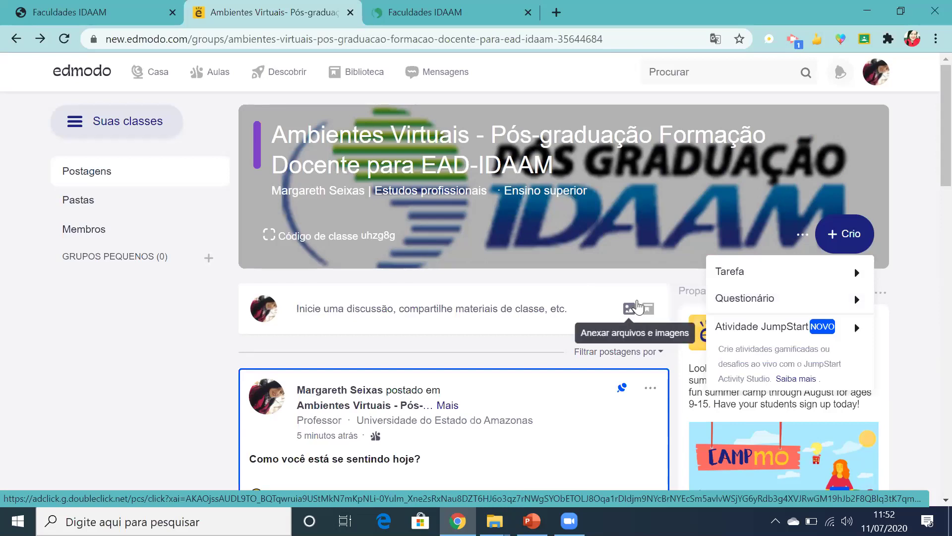
left_click(712, 300)
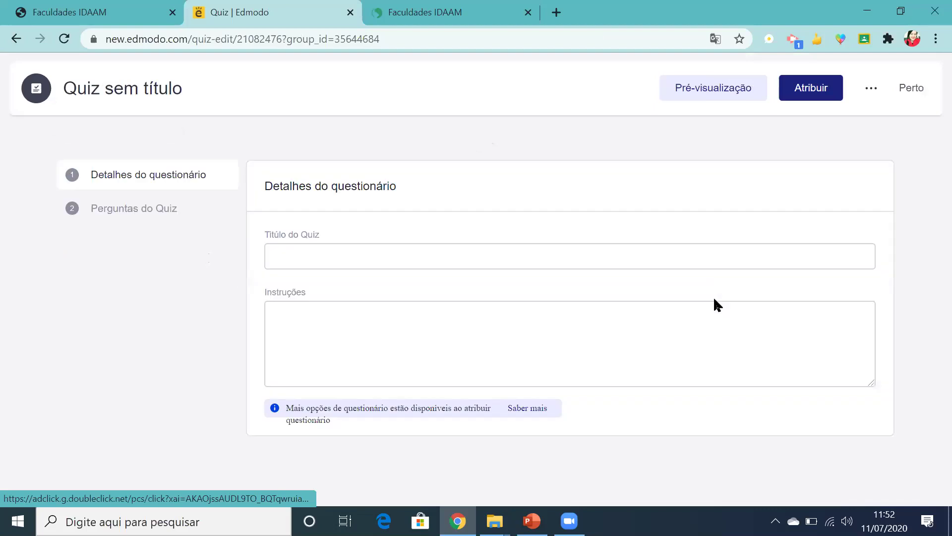
left_click(376, 258)
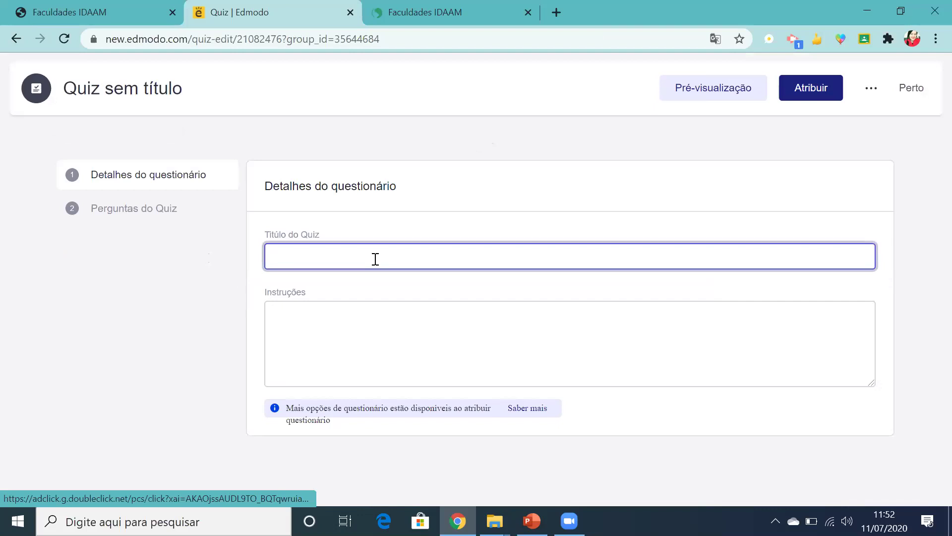
type("O")
key("BackSpace")
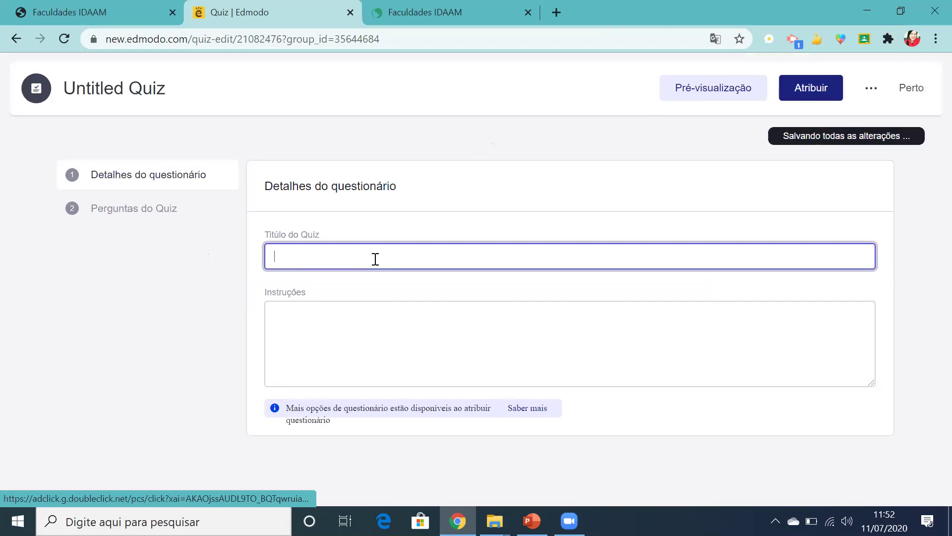
type("Qual ")
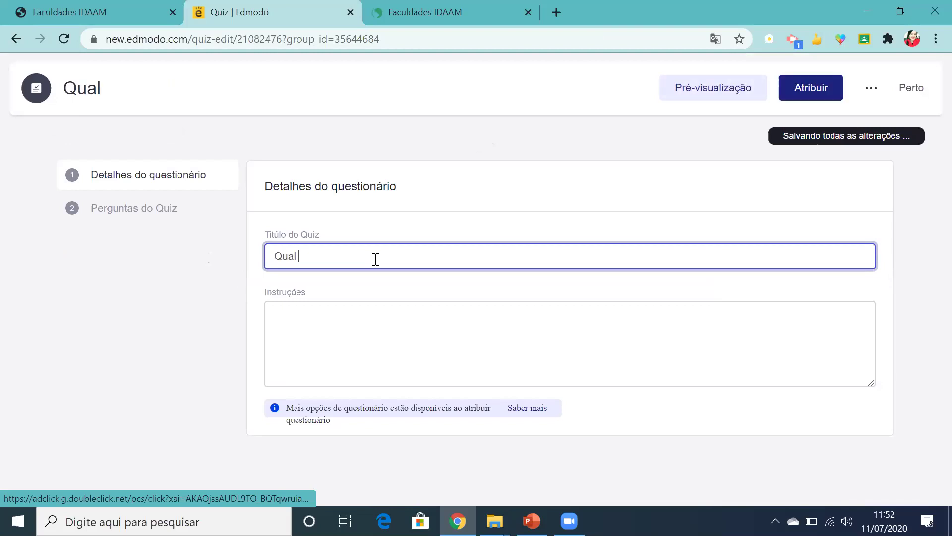
type("í o conc")
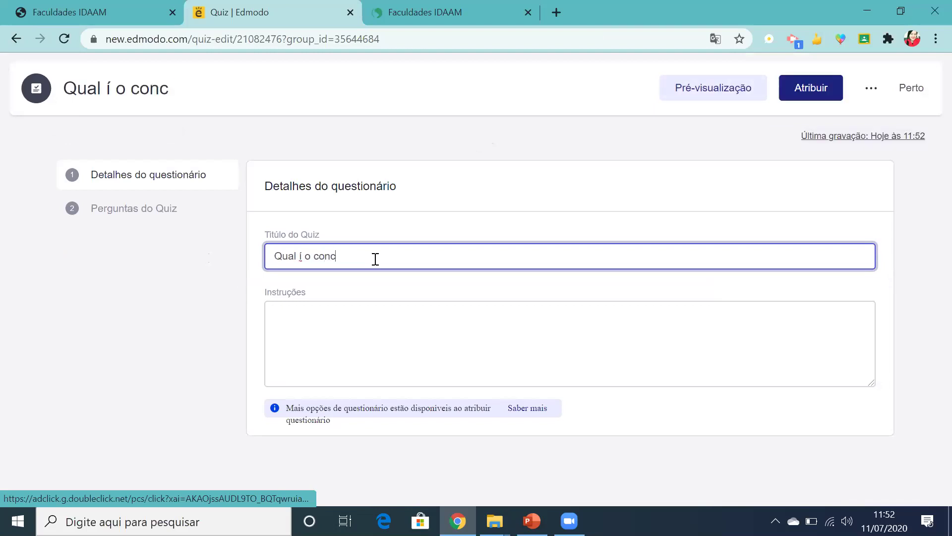
type("eito")
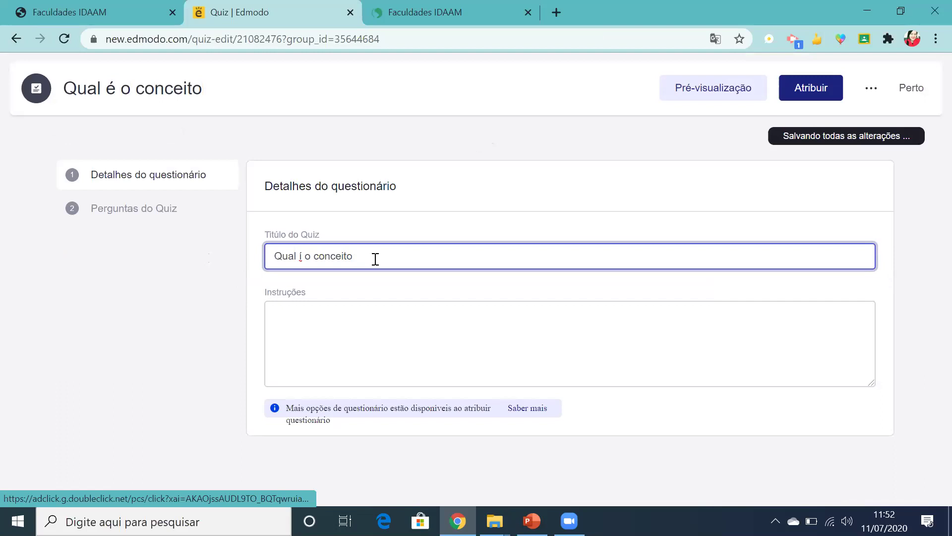
key("BackSpace")
key("BackSpace")
key("BackSpace")
key("BackSpace")
key("BackSpace")
key("BackSpace")
key("BackSpace")
key("BackSpace")
key("BackSpace")
key("BackSpace")
key("BackSpace")
key("BackSpace")
key("BackSpace")
key("BackSpace")
key("BackSpace")
key("BackSpace")
key("BackSpace")
key("BackSpace")
type("A")
key("BackSpace")
type("O")
key("BackSpace")
Step: Title the quiz "Edmodo é uma rede social de aprendizagem para alunos?"
type("Edmodo é uma r")
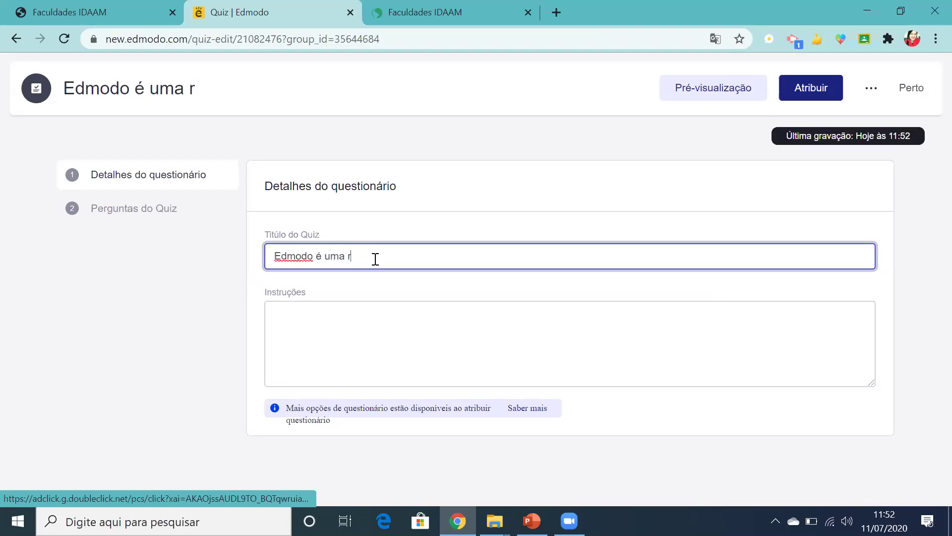
type("ede social ")
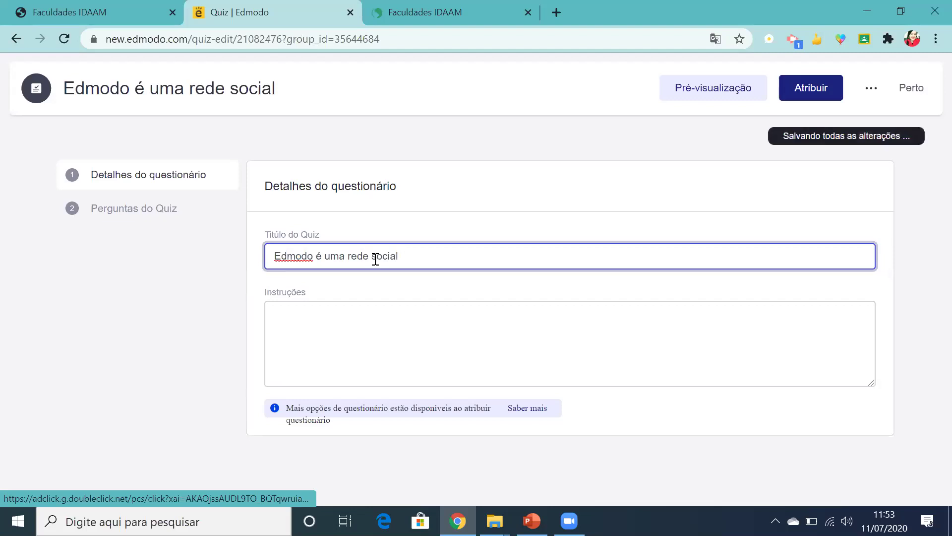
type("de aprendizagem para alunos?")
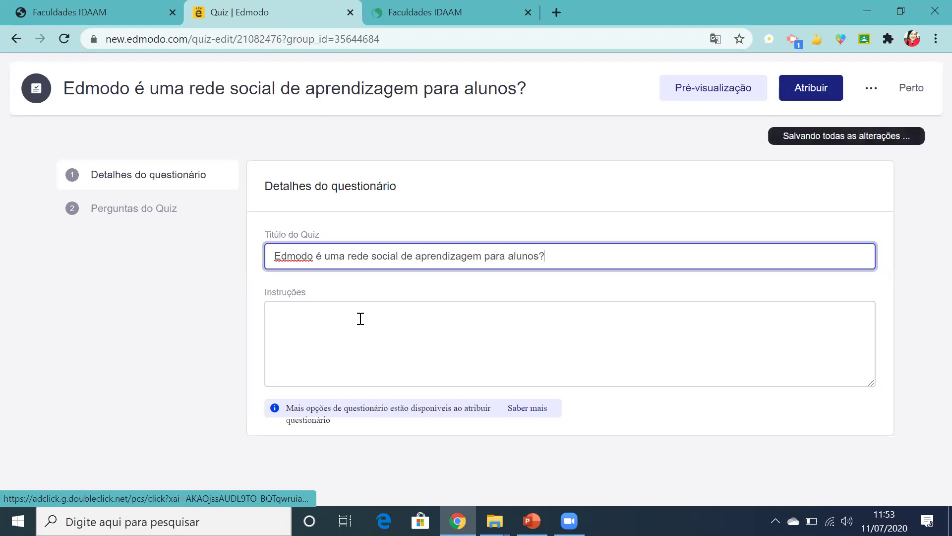
Step: Enter the quiz instructions "Leia a aula sobre EDMODO para conhecer um pouco mais da sua história"
left_click(518, 370)
type("Leci")
key("BackSpace")
key("BackSpace")
type("ia o ")
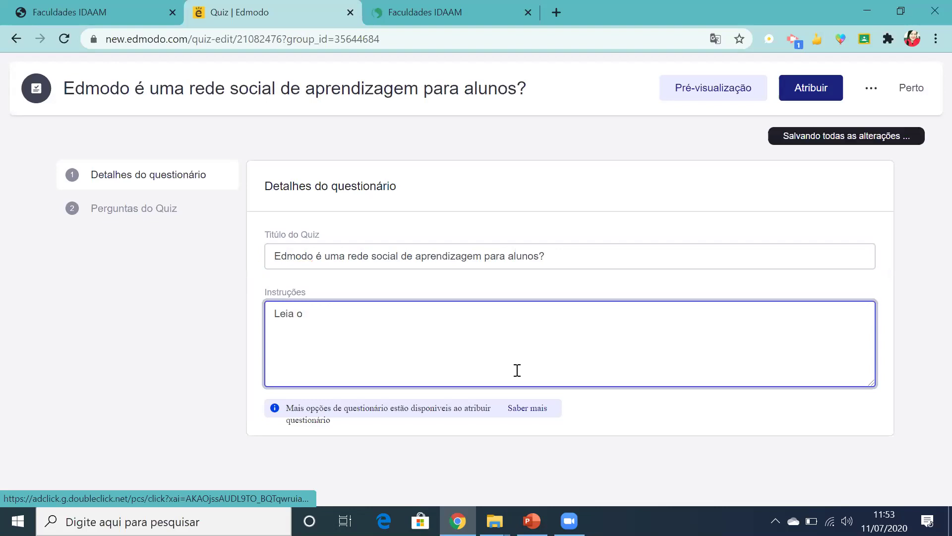
type("materia")
key("BackSpace")
key("BackSpace")
key("BackSpace")
key("BackSpace")
key("BackSpace")
key("BackSpace")
key("BackSpace")
type("aula")
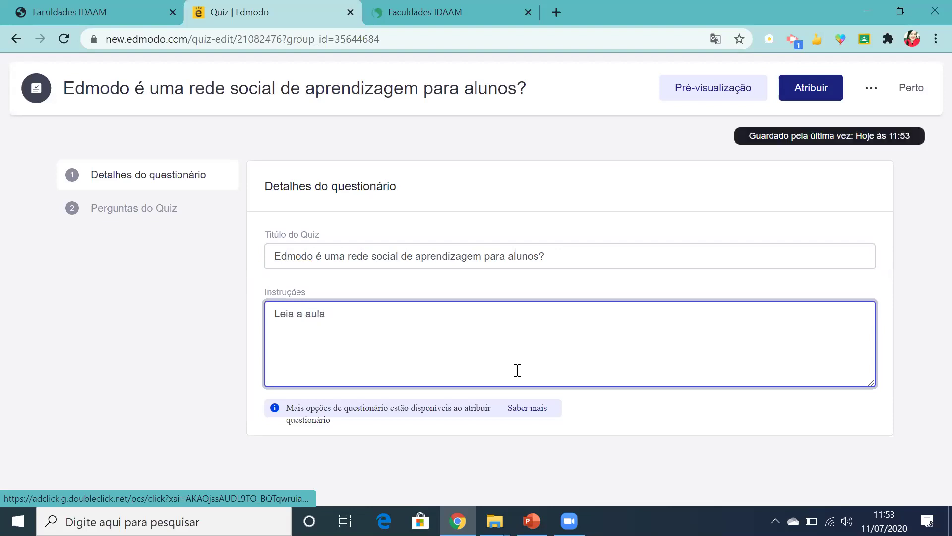
type(" sobre EDMODO para conhecer um ")
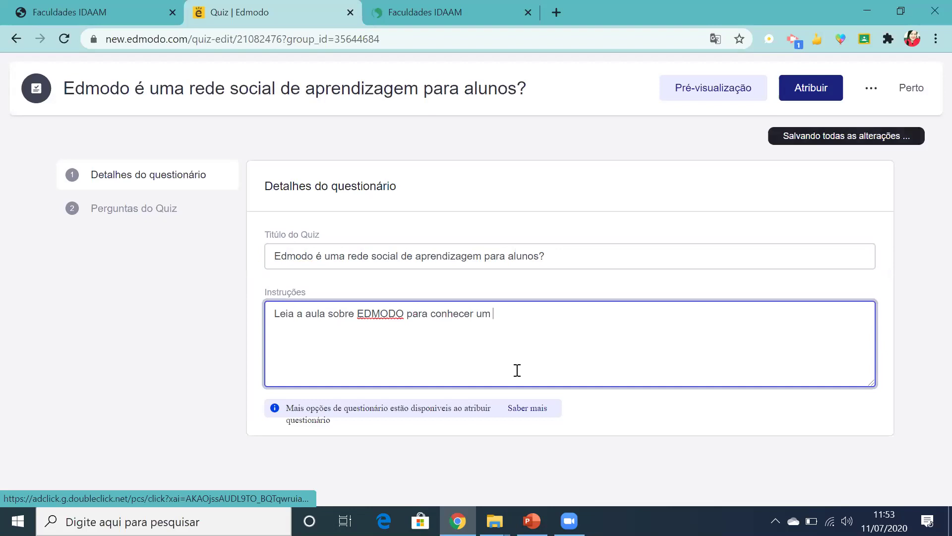
type("pouco mais ")
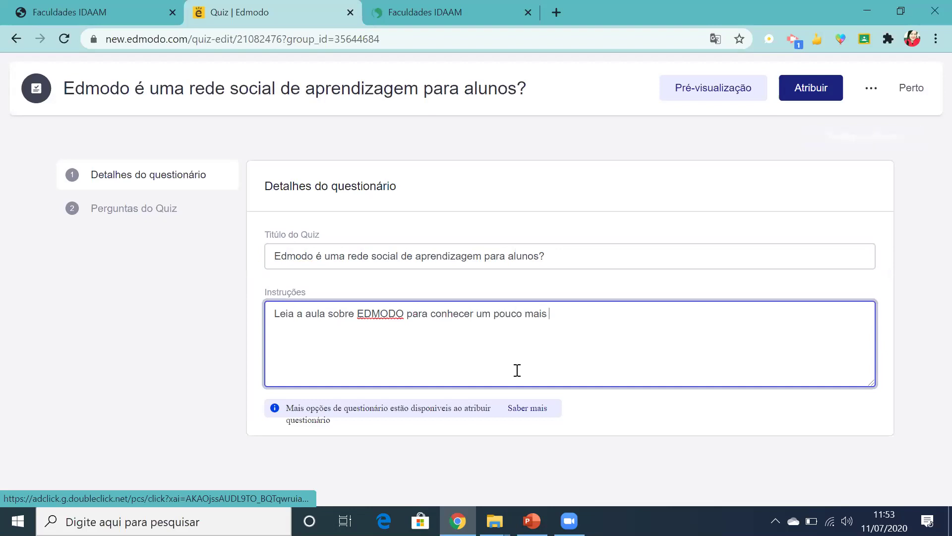
type("da sua h")
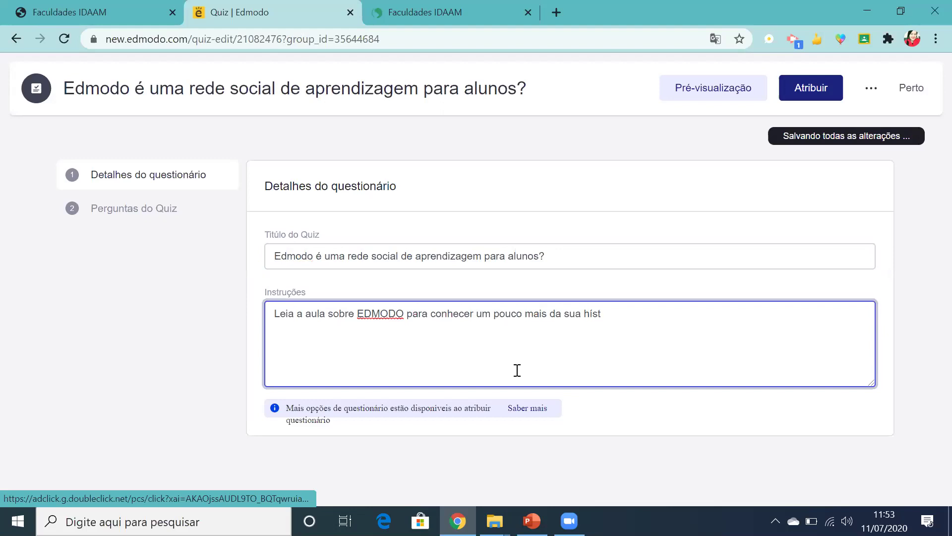
type("istória")
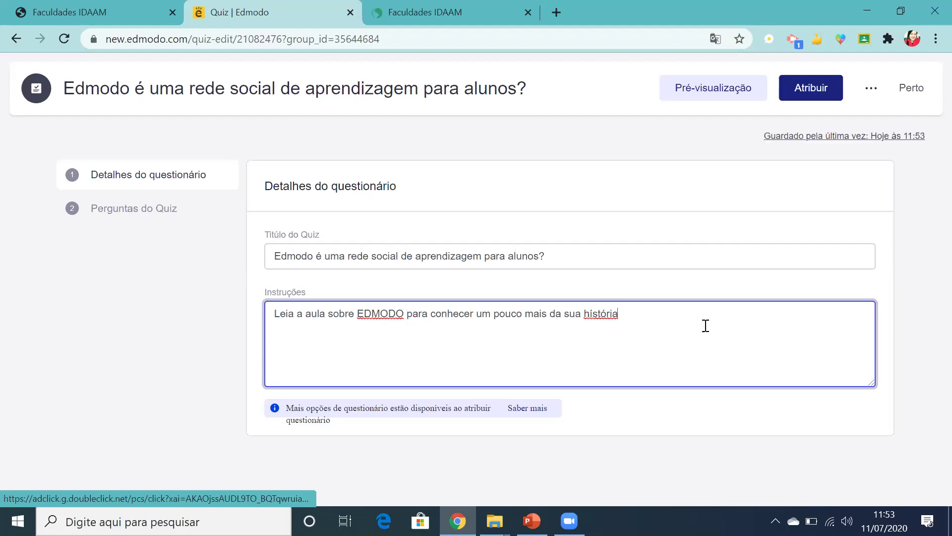
left_click(731, 427)
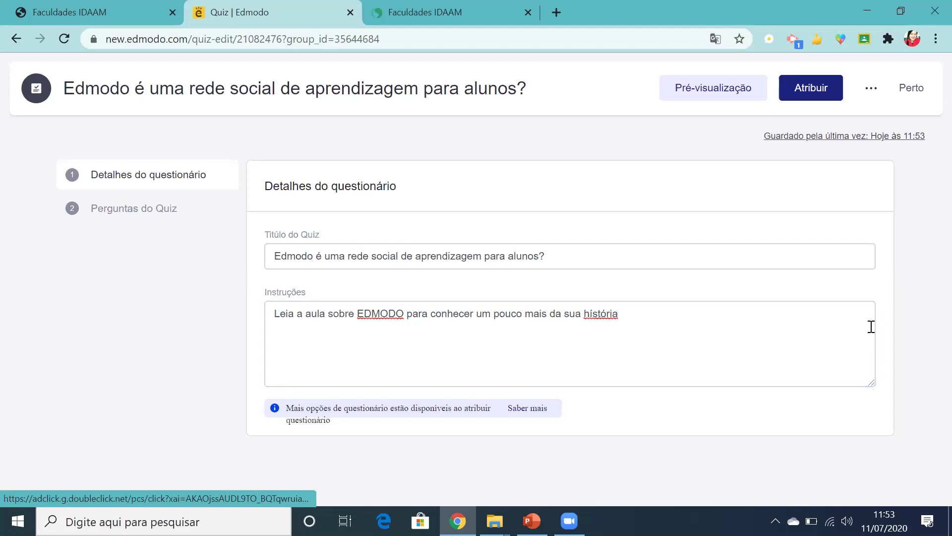
Step: Try to preview and assign the quiz while its first question is still blank
left_click(725, 91)
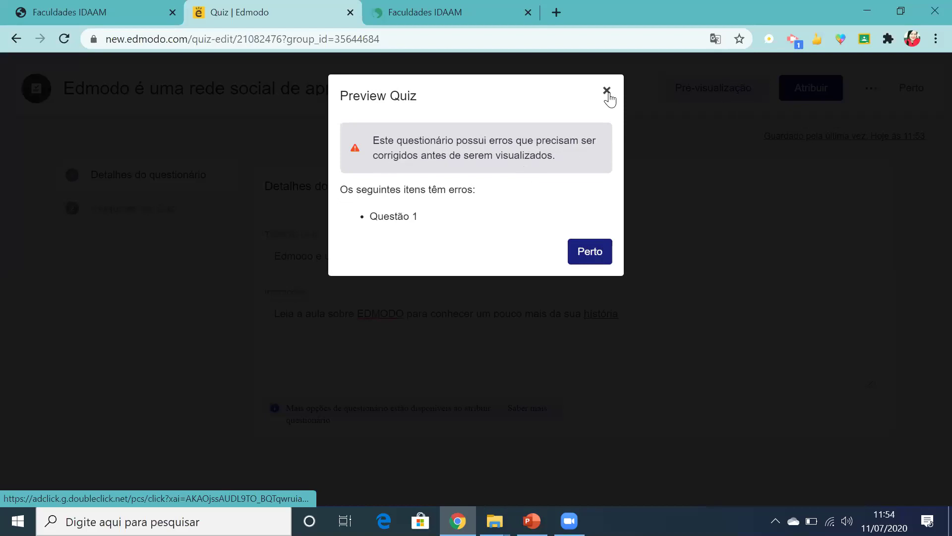
left_click(545, 320)
left_click(544, 347)
left_click(810, 87)
left_click(593, 250)
left_click(582, 337)
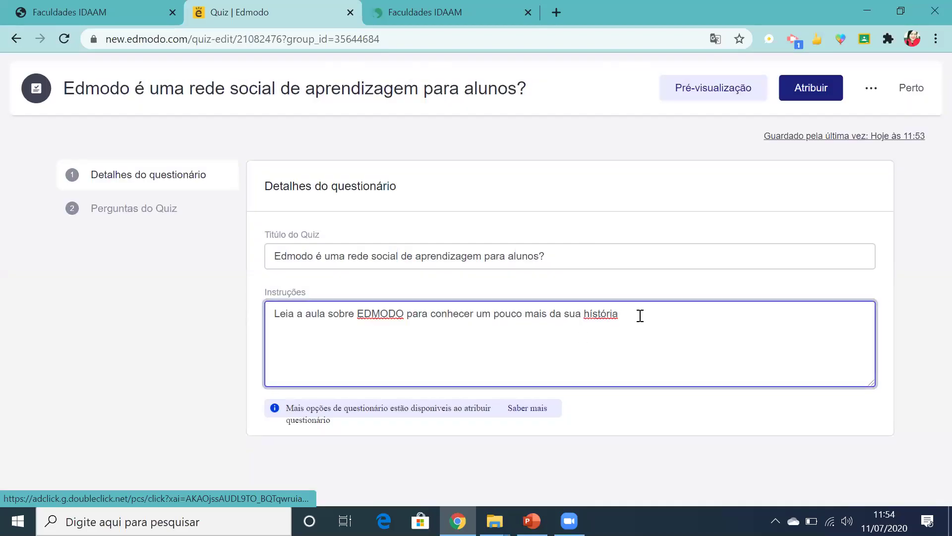
Step: Replace the quiz instructions with "Leia as instruções do EDMODO na Biblioteca."
left_click_drag(586, 312, 261, 290)
key("BackSpace")
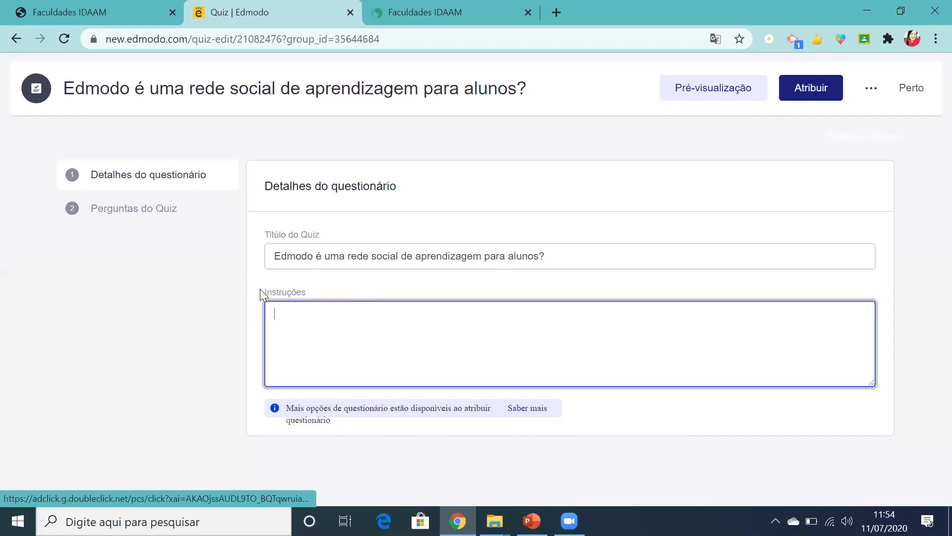
left_click(121, 213)
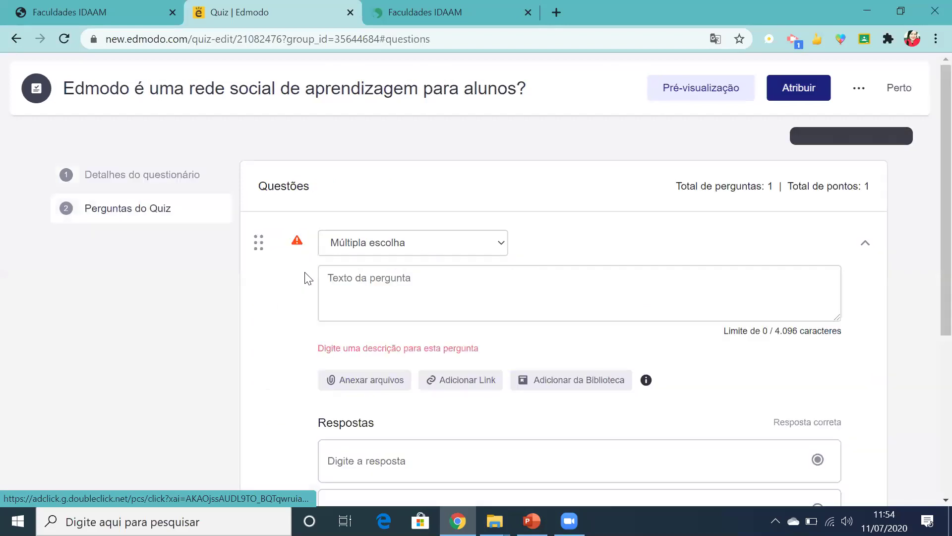
left_click(212, 178)
left_click(300, 332)
type("Leia as intruções")
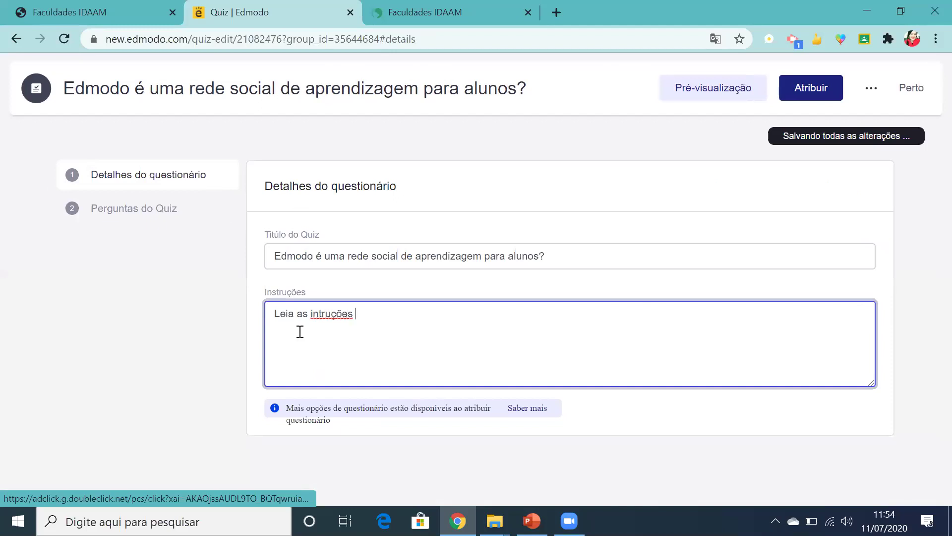
key("BackSpace")
key("BackSpace")
key("BackSpace")
key("BackSpace")
key("BackSpace")
key("BackSpace")
key("BackSpace")
key("BackSpace")
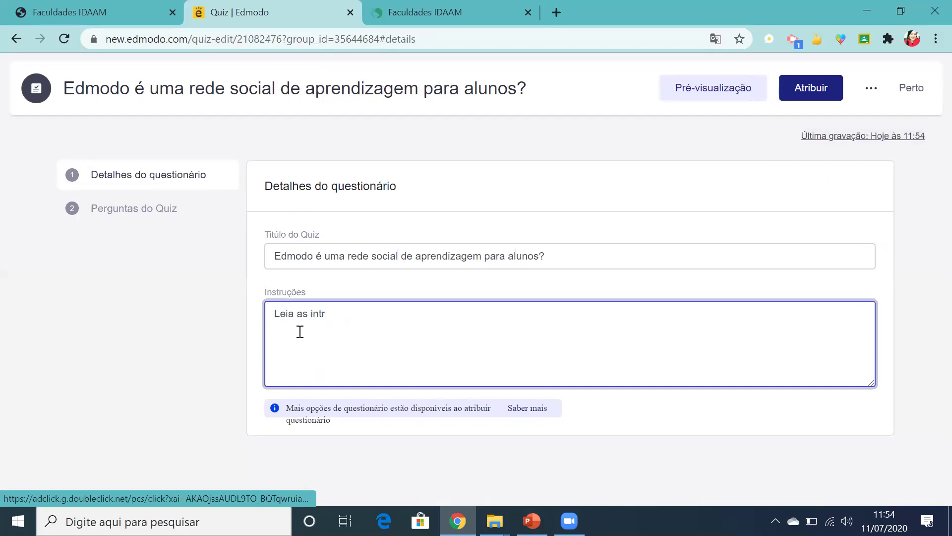
type("stru")
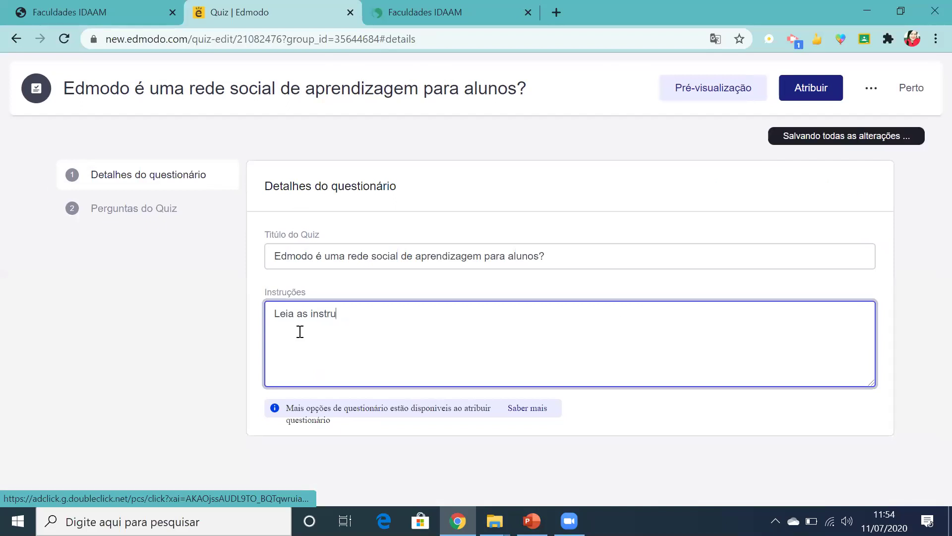
type("ções do EDMODO na Biblioteca.")
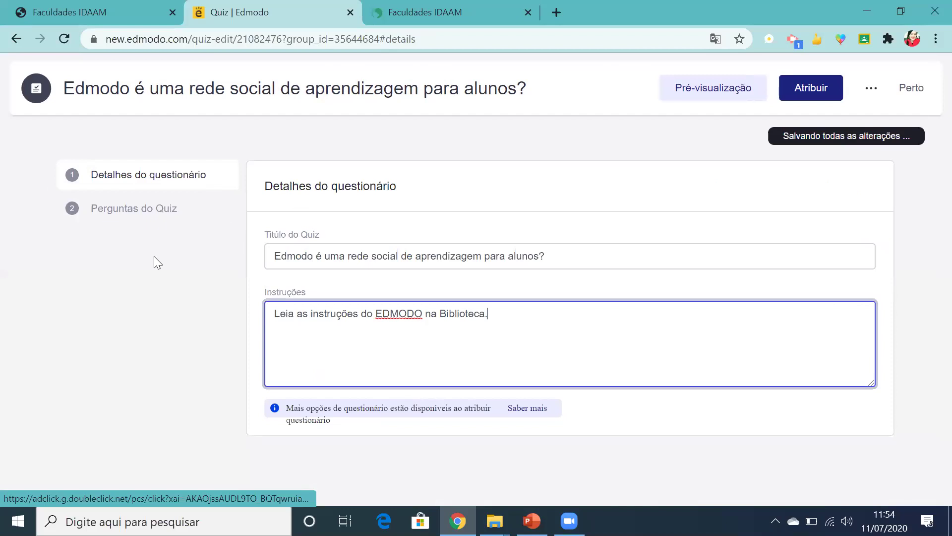
Step: In the quiz questions, set the first question's type to Verdadeiro falso with Verdade as the correct answer
left_click(113, 211)
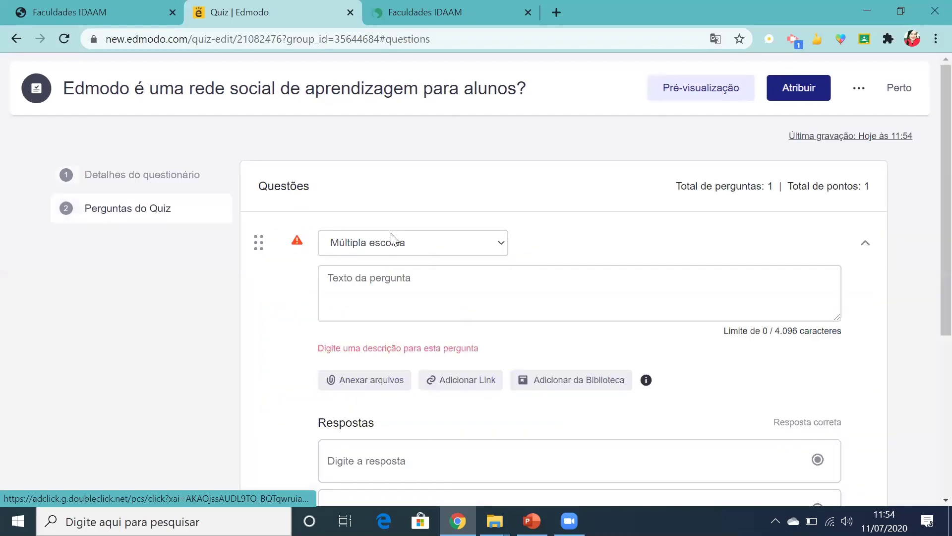
left_click(392, 246)
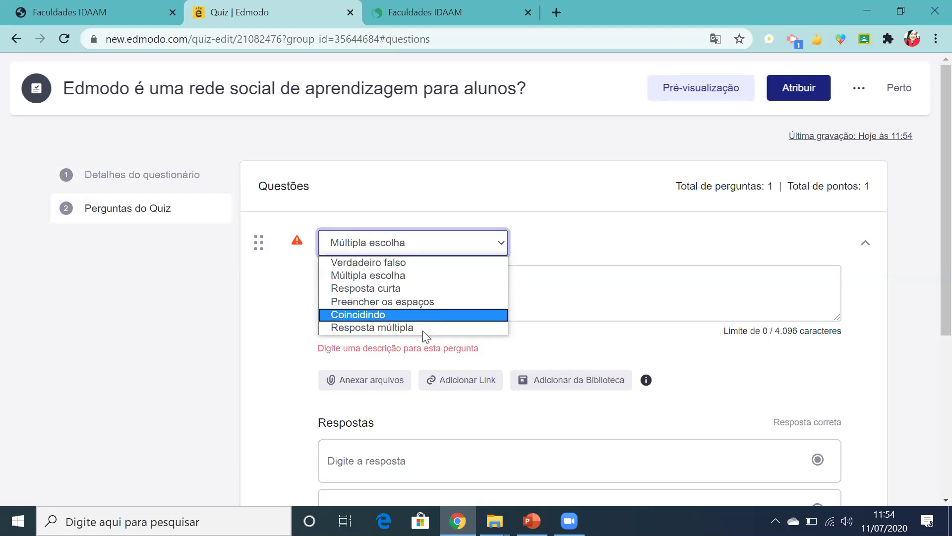
left_click(379, 262)
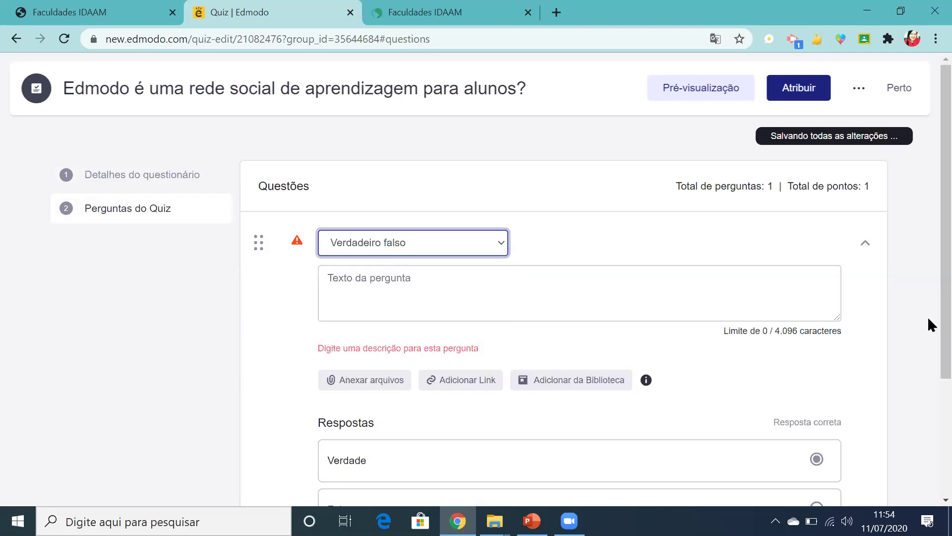
scroll(927, 302, "down", 1)
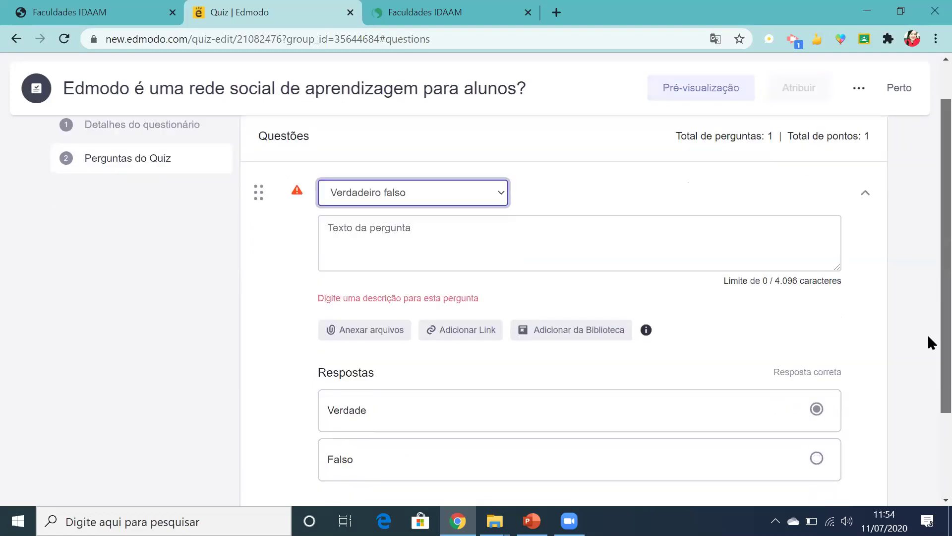
scroll(928, 382, "down", 2)
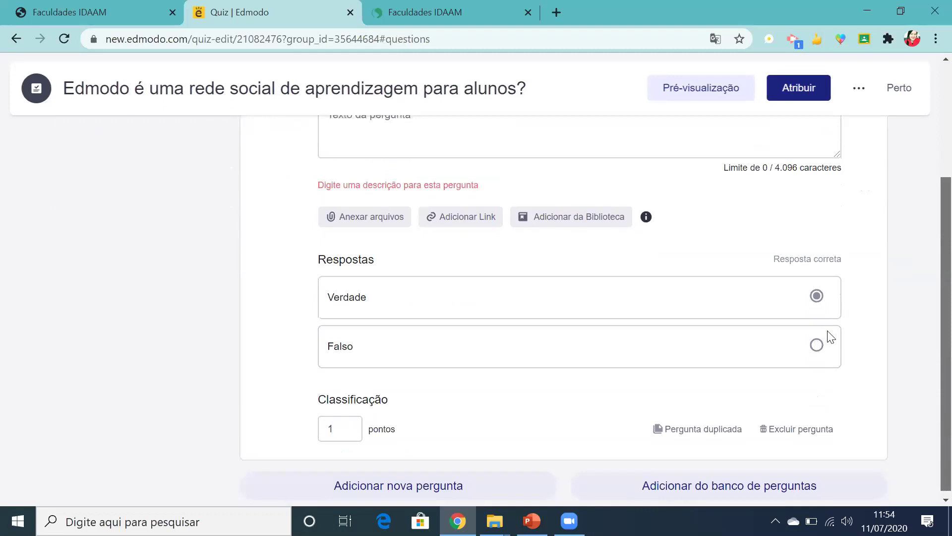
left_click(823, 300)
scroll(927, 382, "down", 1)
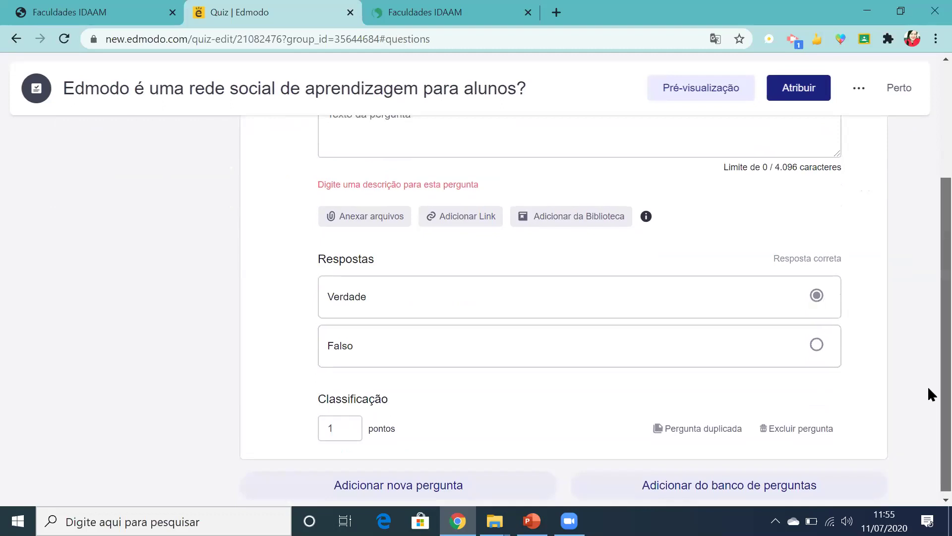
Step: Set the first question's score to 5 points
left_click(348, 424)
key("BackSpace")
type("5")
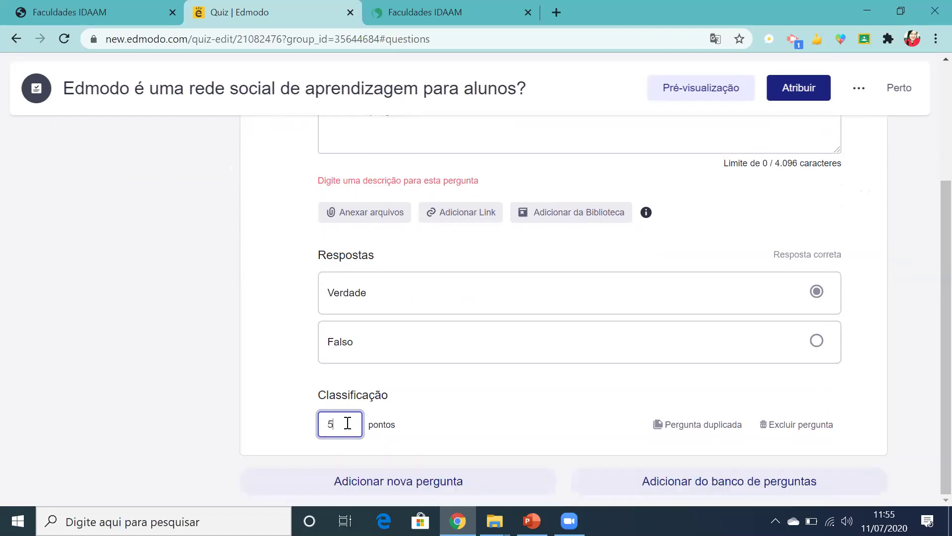
Step: Try to assign and preview the quiz with the question text still empty
left_click(792, 90)
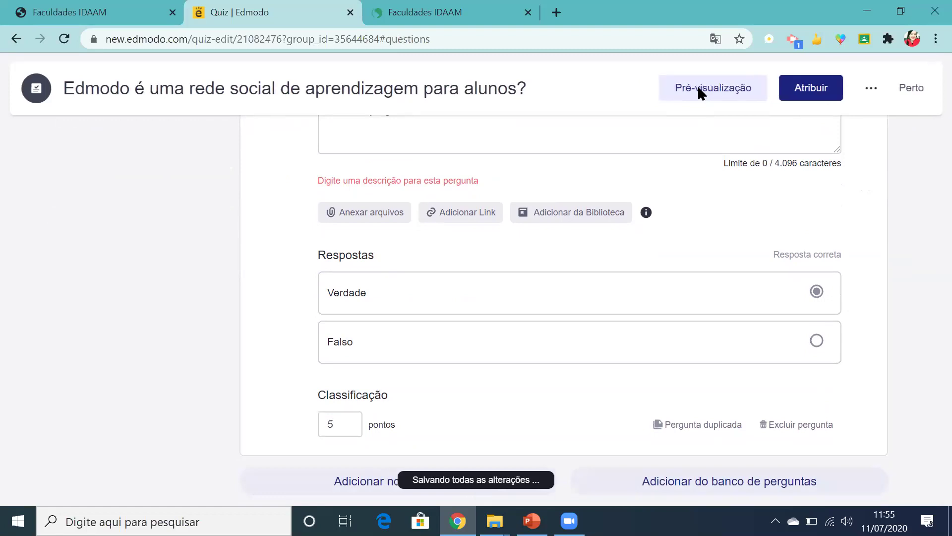
left_click(698, 89)
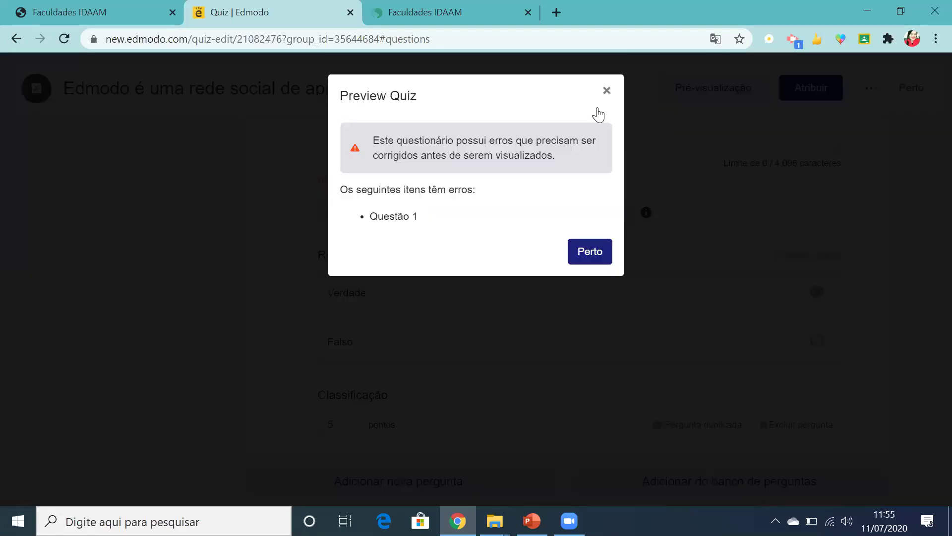
left_click(870, 264)
Step: Enter the question text "O Edmodo é uma rede social de aprendizagem?"
scroll(928, 268, "up", 3)
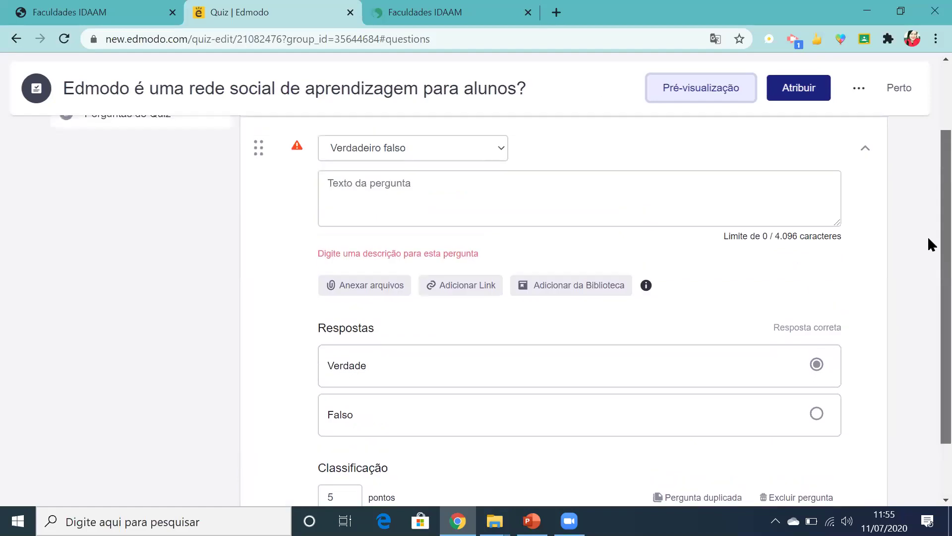
left_click(390, 273)
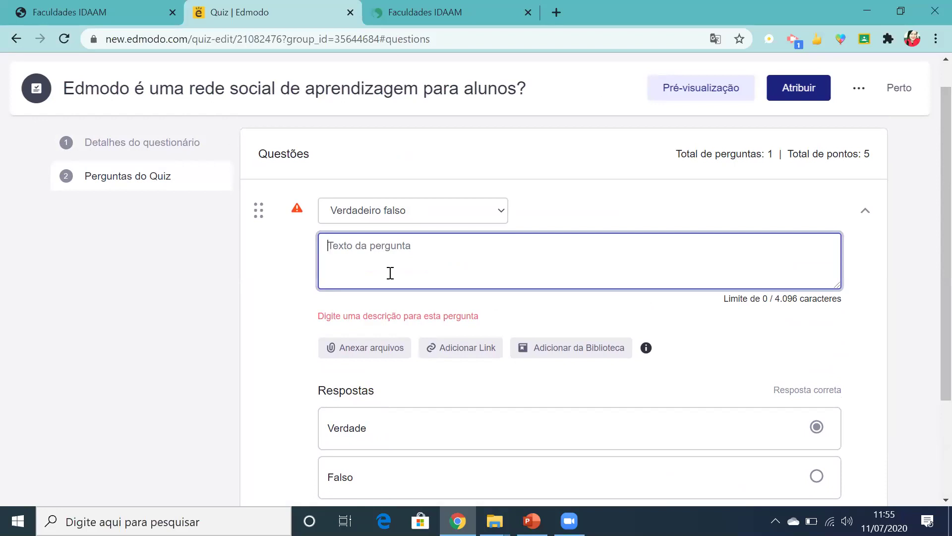
type("O Edmodo")
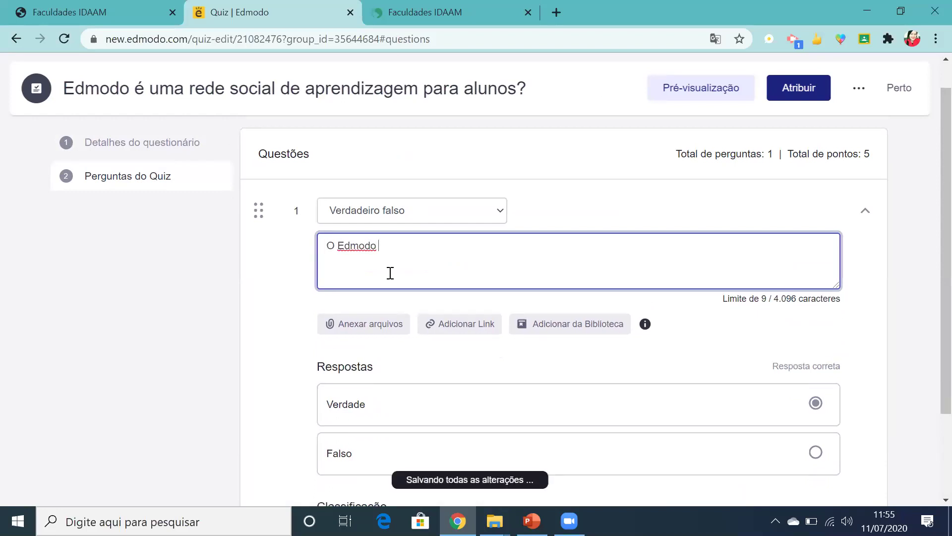
type(" é uma r")
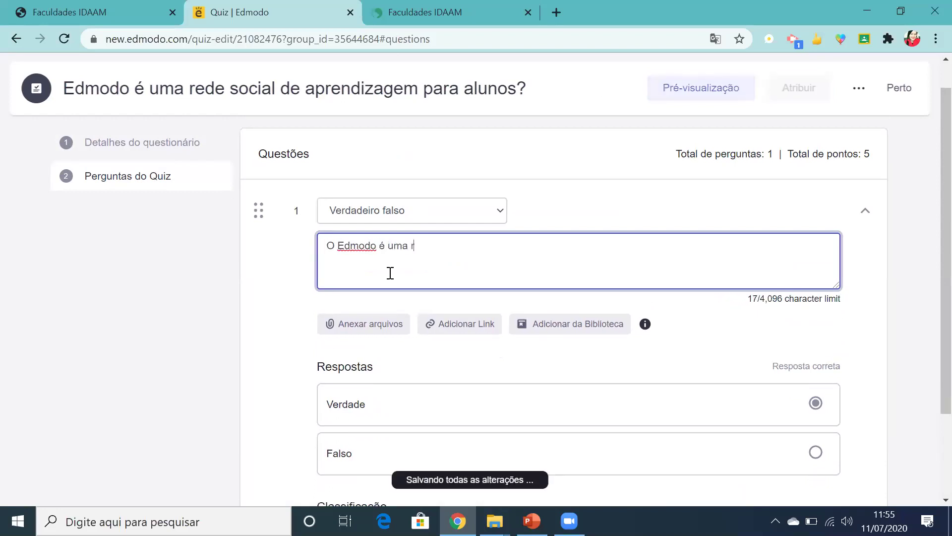
type("ede social d")
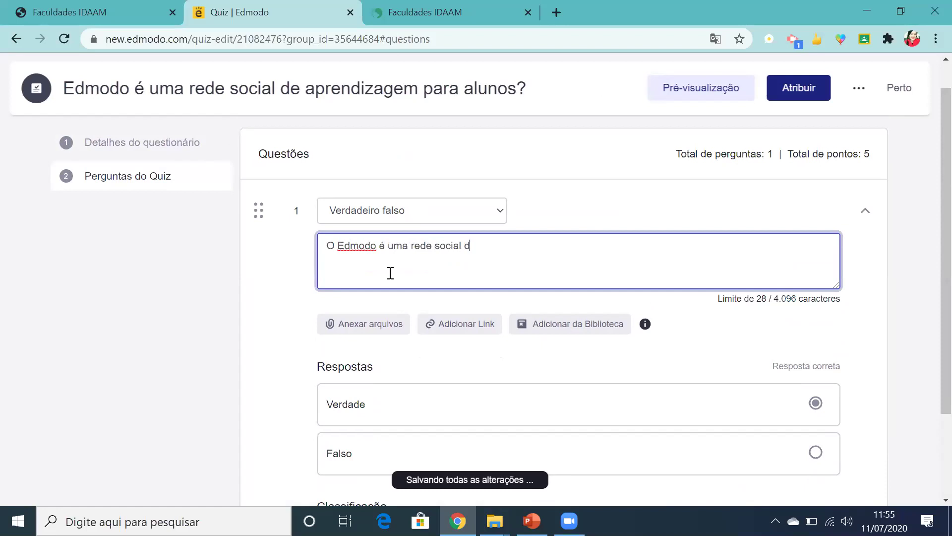
type("e aprendizagem")
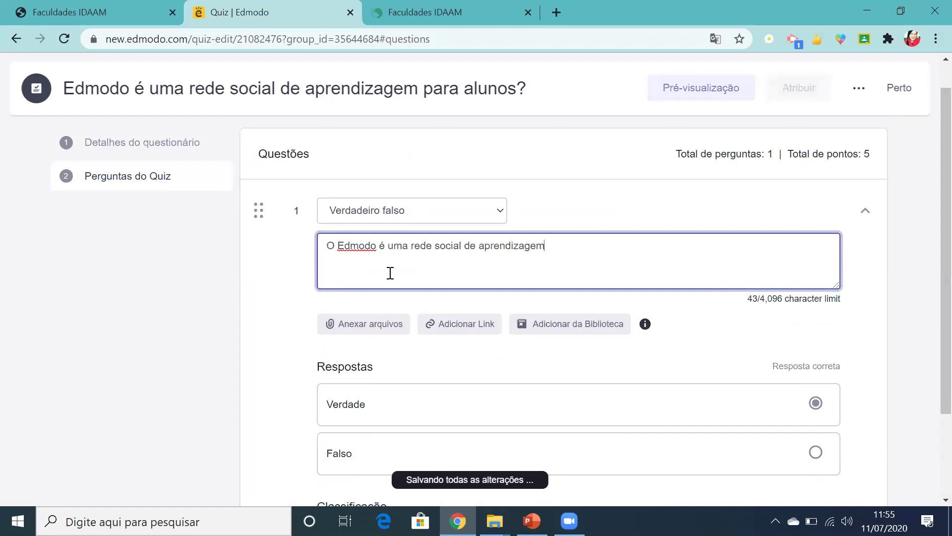
type("?")
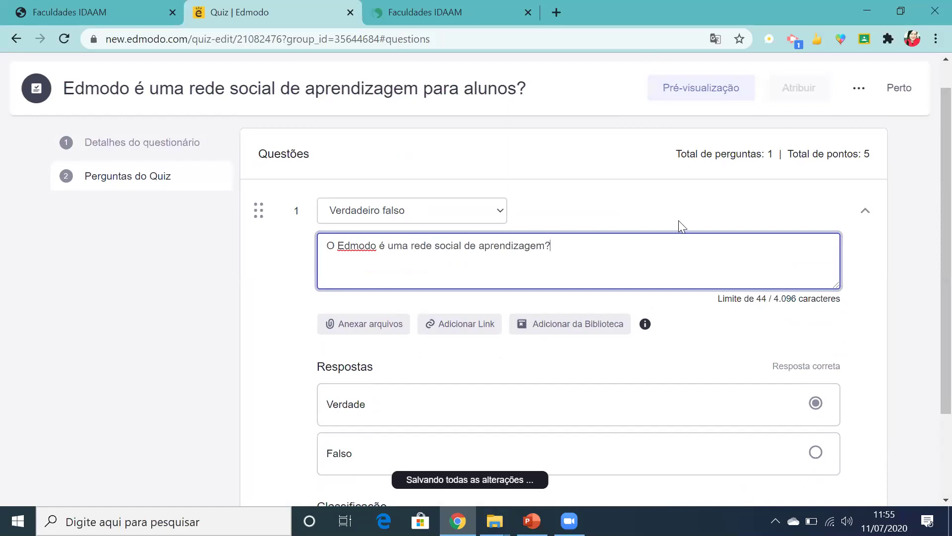
Step: Start assigning the quiz to the Ambientes Virtuais class and set its due date to 25/07/2020
left_click(794, 100)
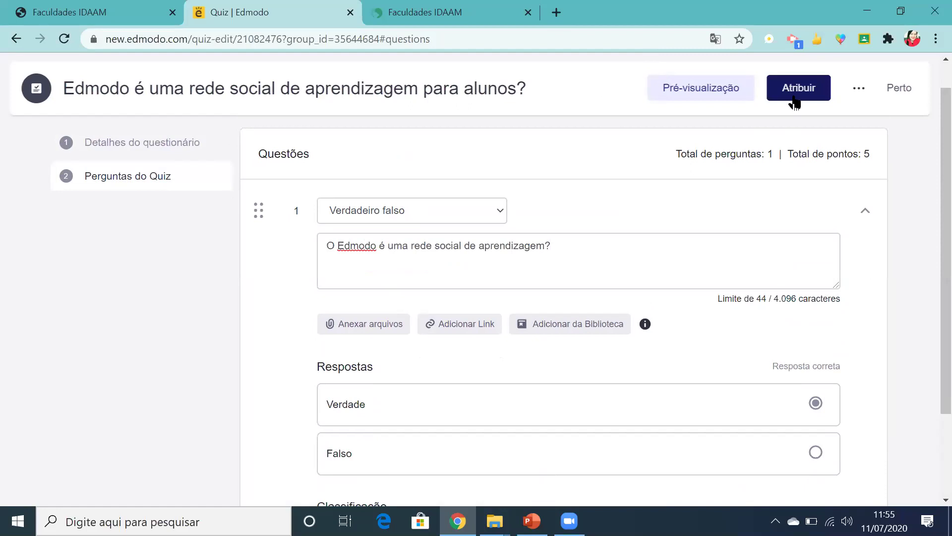
left_click(794, 100)
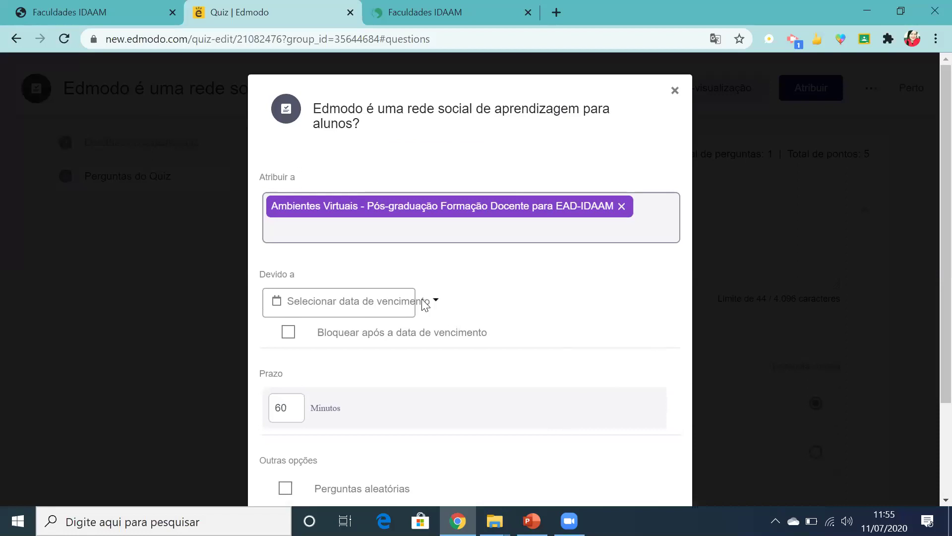
left_click(353, 302)
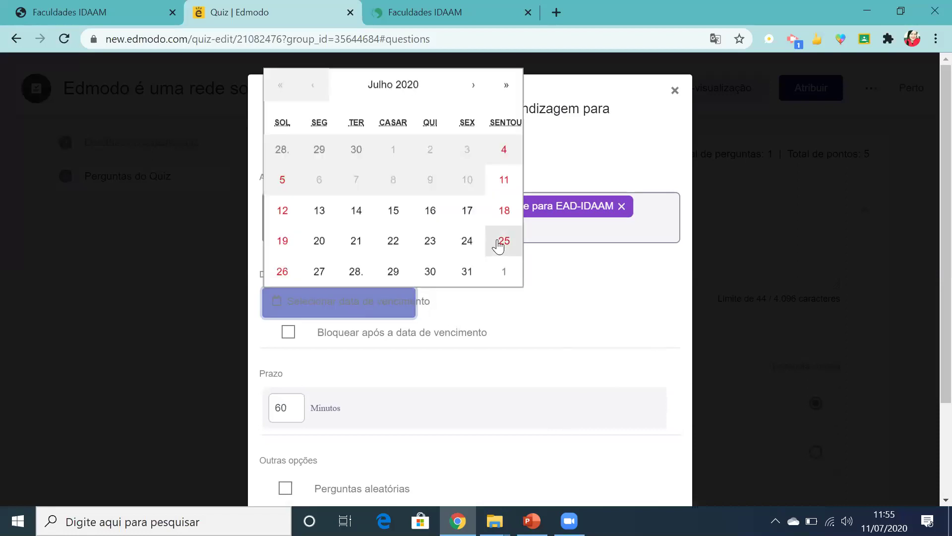
left_click(504, 241)
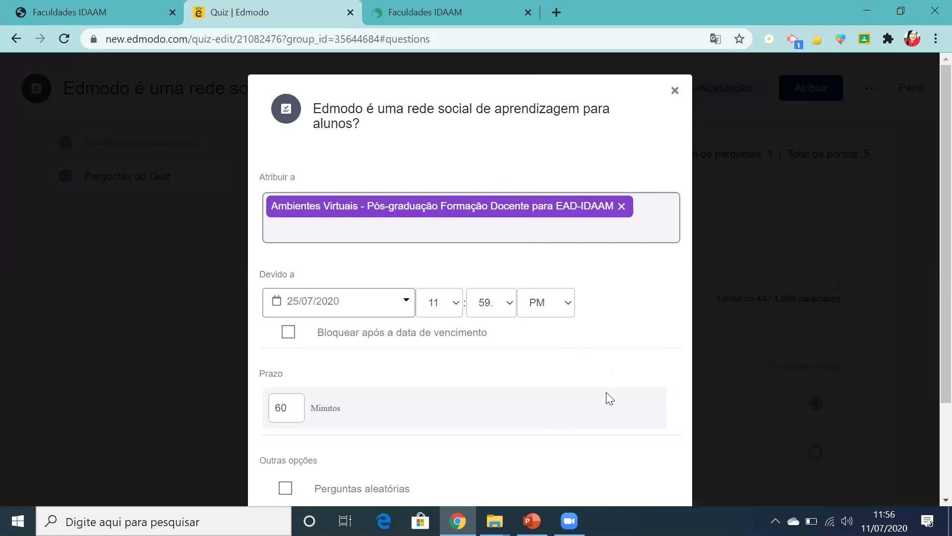
Step: Set the quiz time limit to 2 minutes
scroll(928, 380, "down", 3)
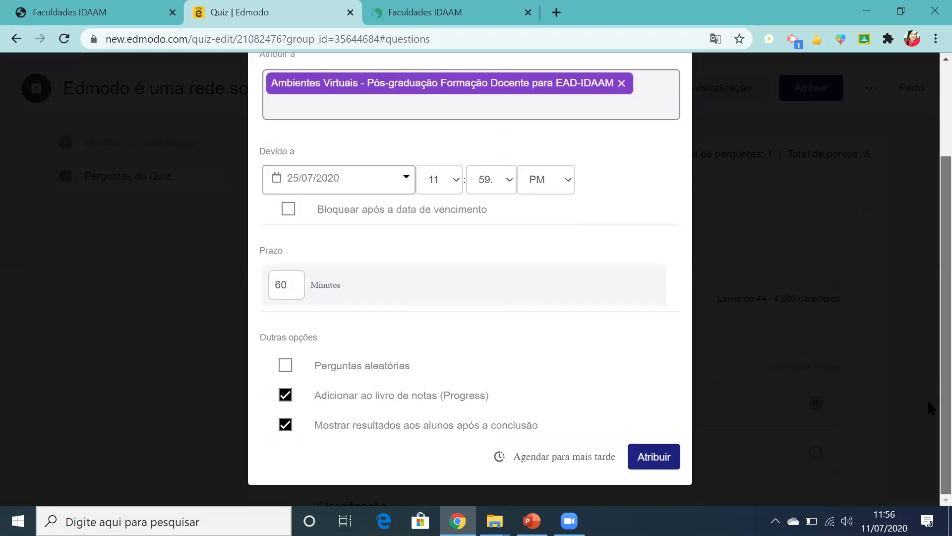
left_click(295, 285)
key("BackSpace")
key("BackSpace")
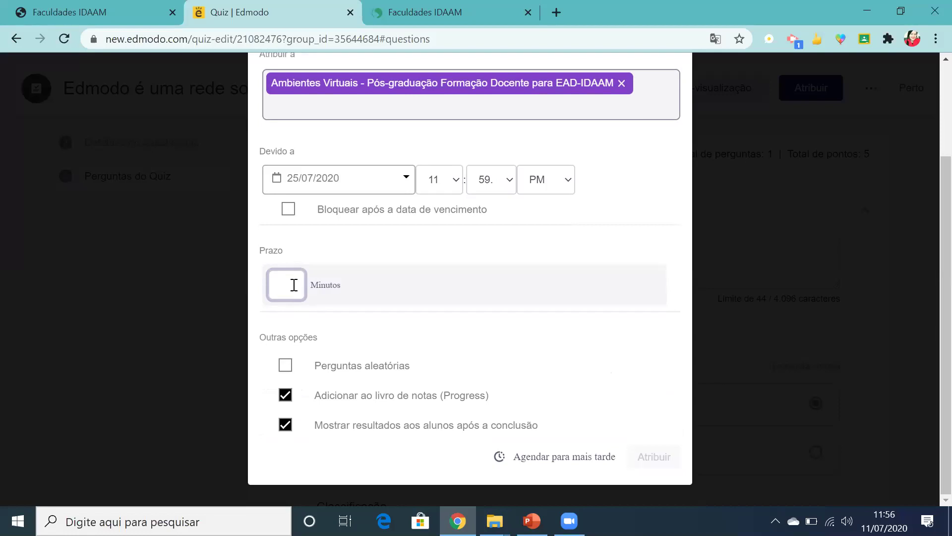
type("2")
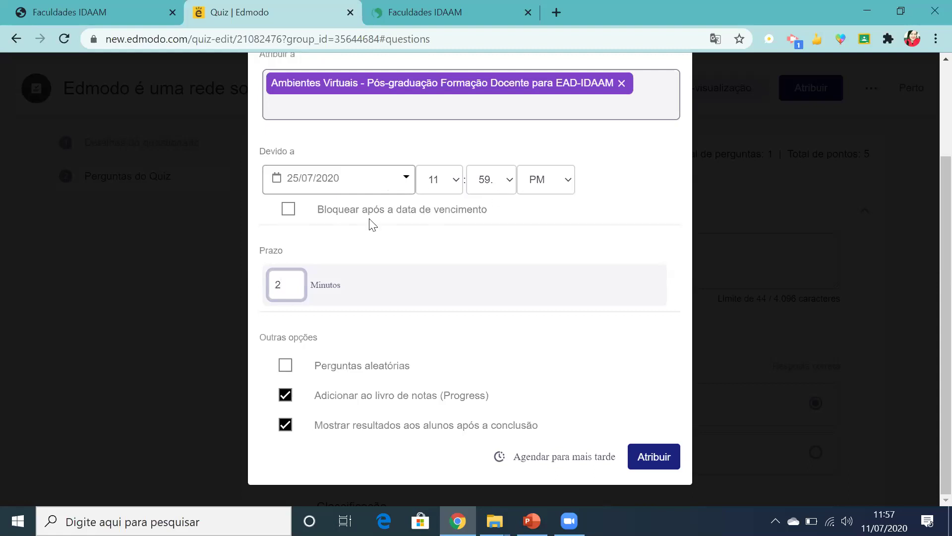
Step: Lock the quiz after its due date and assign it to the class
left_click(293, 208)
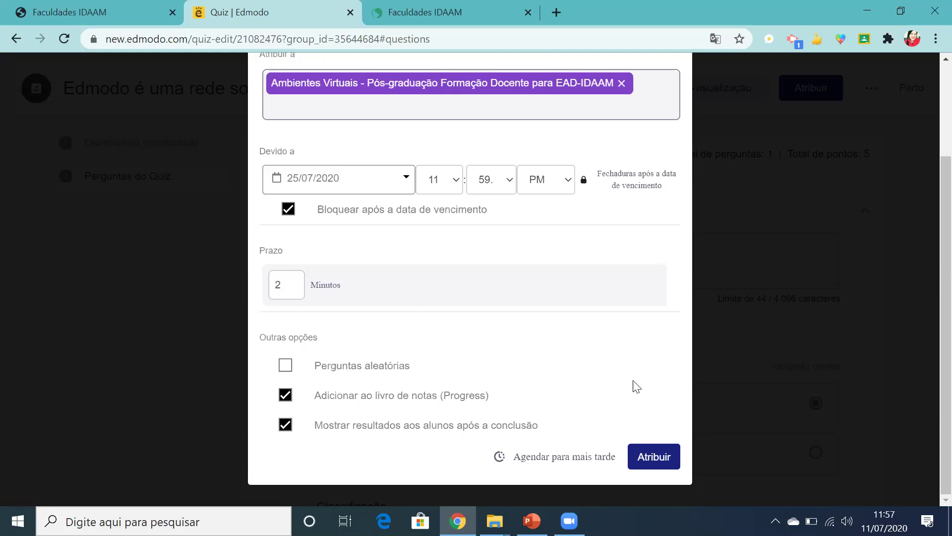
key("Return")
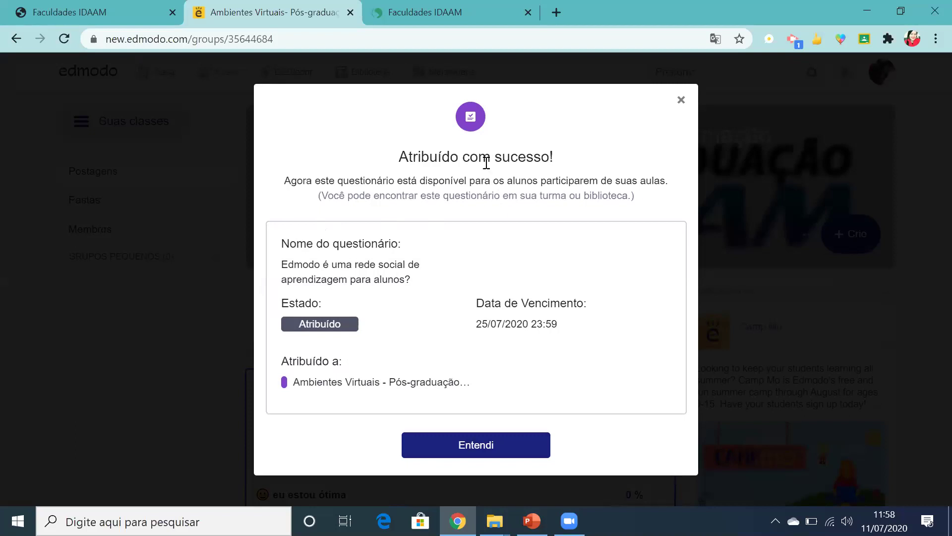
left_click(682, 103)
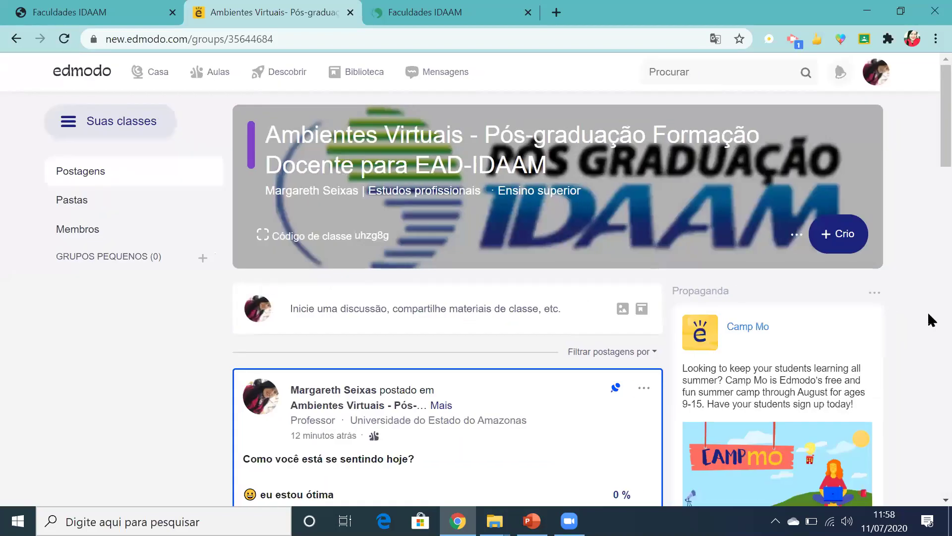
scroll(932, 320, "down", 4)
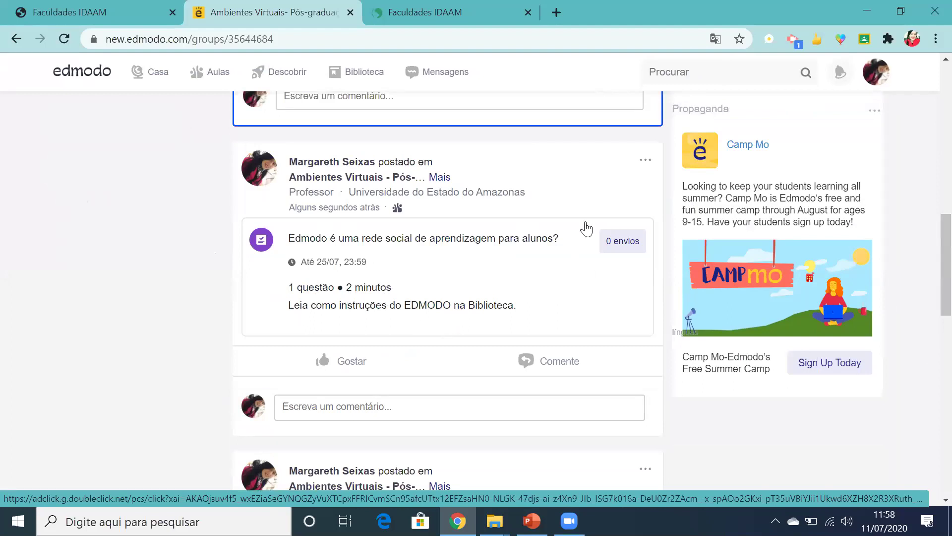
Step: Display the direct link to the published quiz post, select the link field and close it without opening the post
left_click(641, 164)
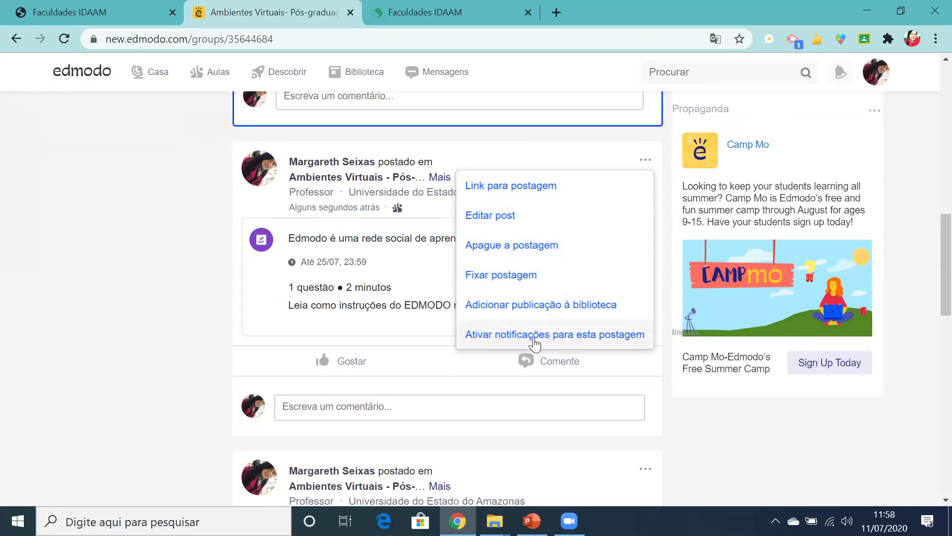
left_click(481, 188)
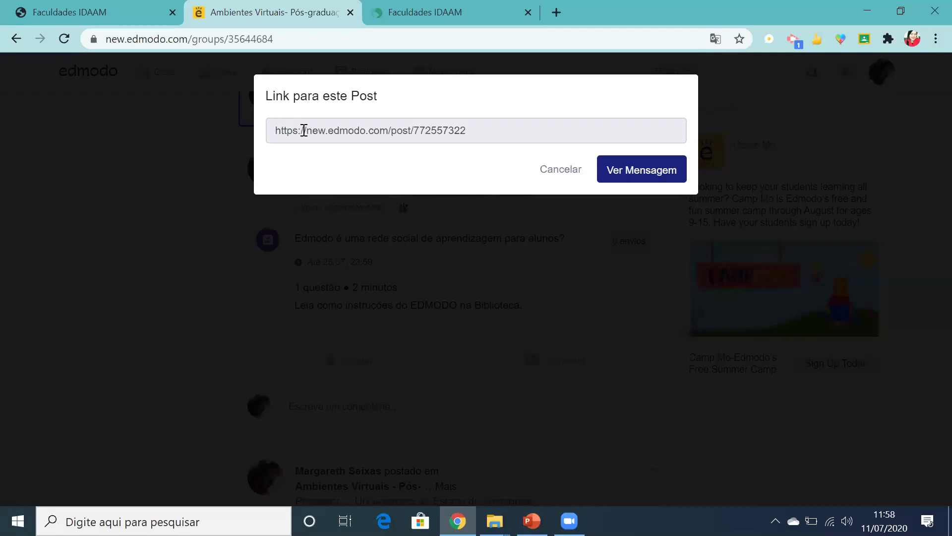
left_click(472, 131)
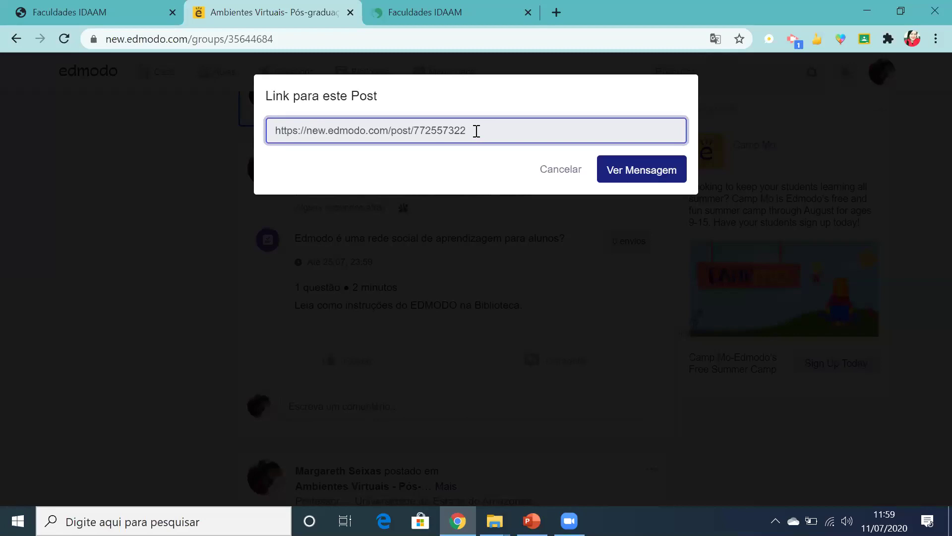
left_click(550, 171)
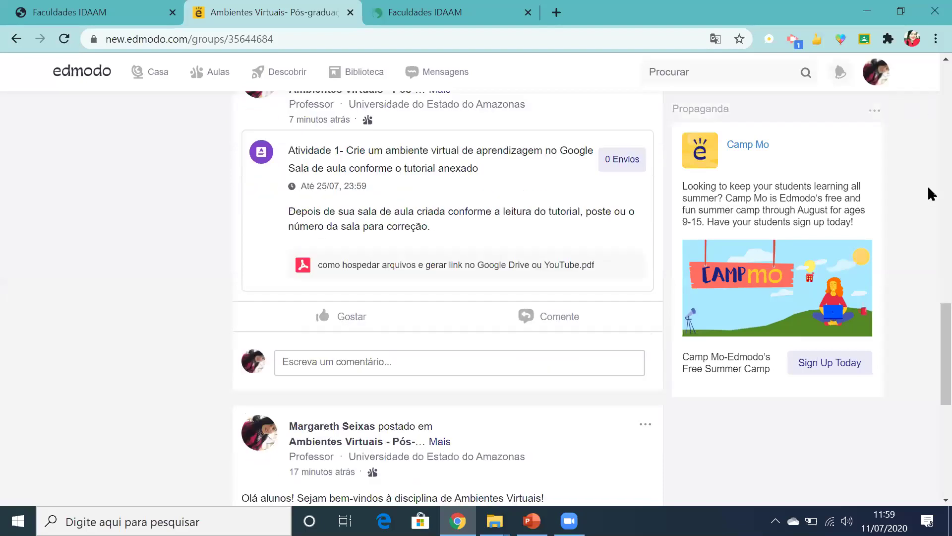
Step: Open the account's page for inviting other teachers to Edmodo
scroll(932, 194, "up", 5)
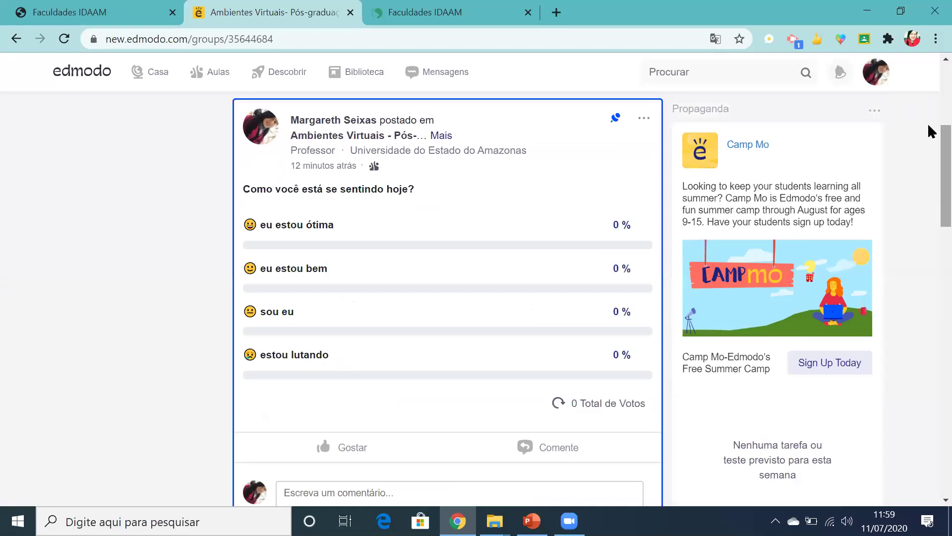
scroll(932, 74, "up", 5)
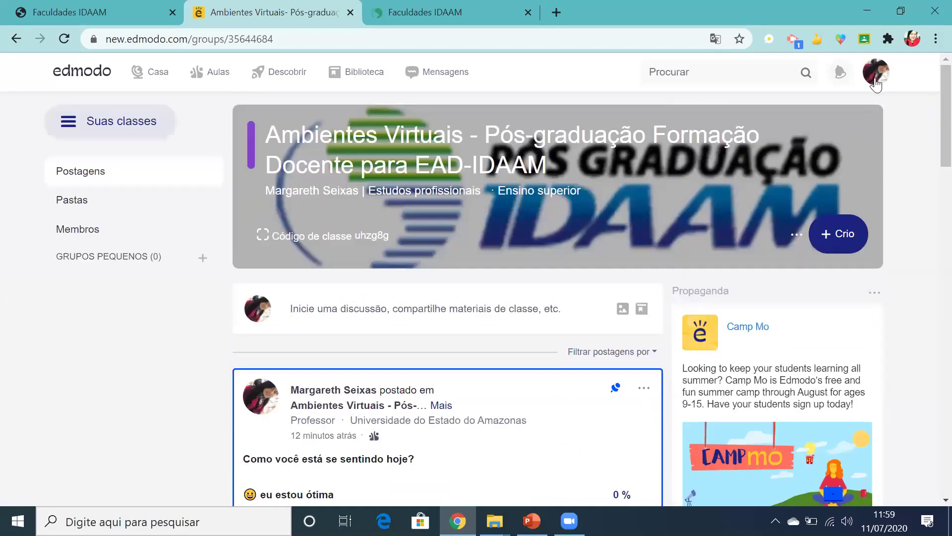
left_click(876, 81)
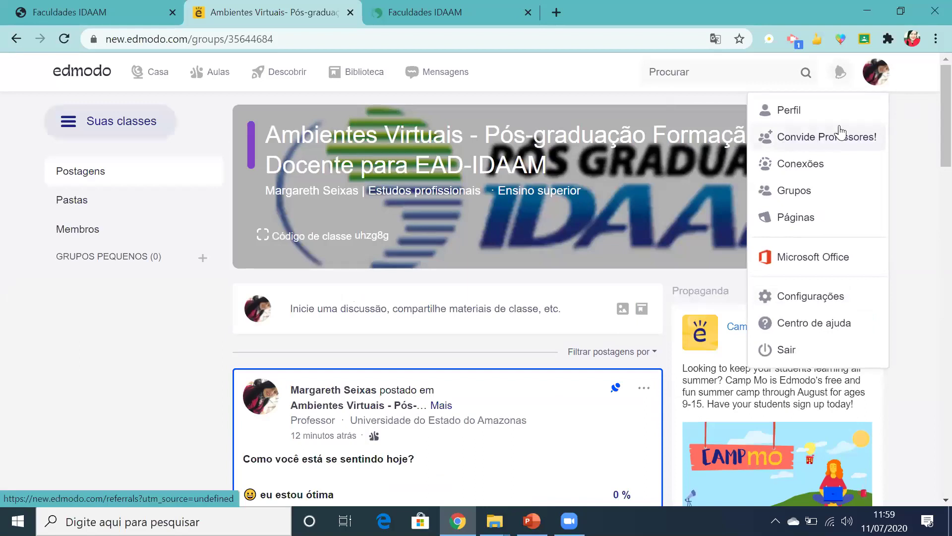
left_click(809, 138)
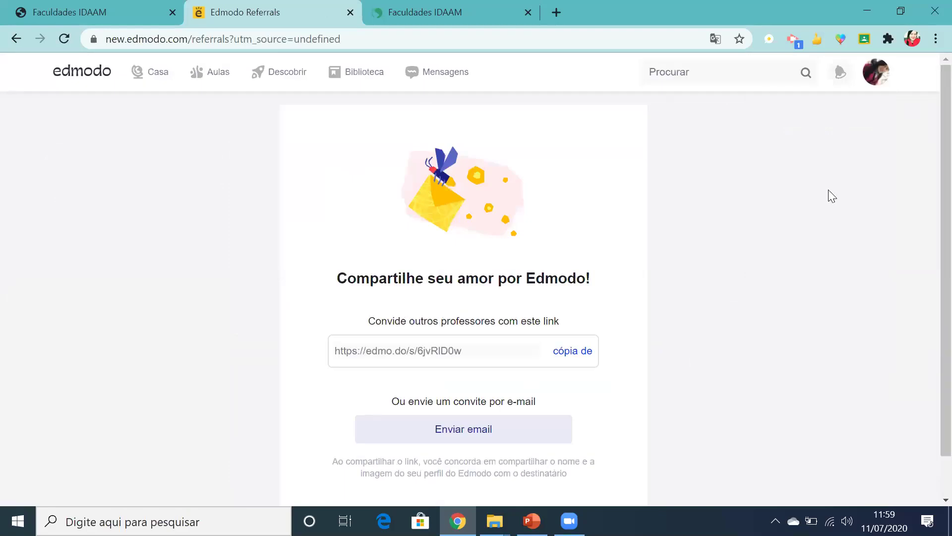
Step: Open the account's connections and look through the full list of existing connections
left_click(877, 80)
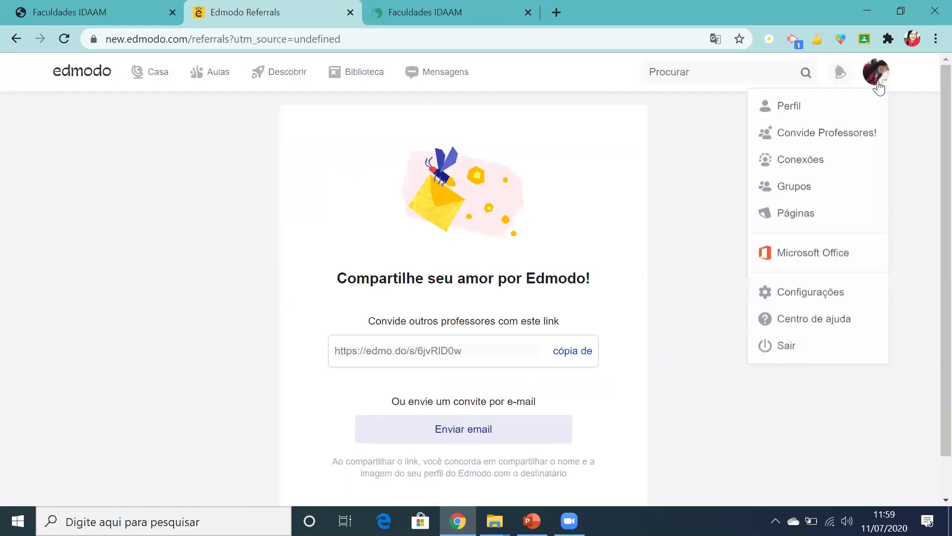
left_click(799, 163)
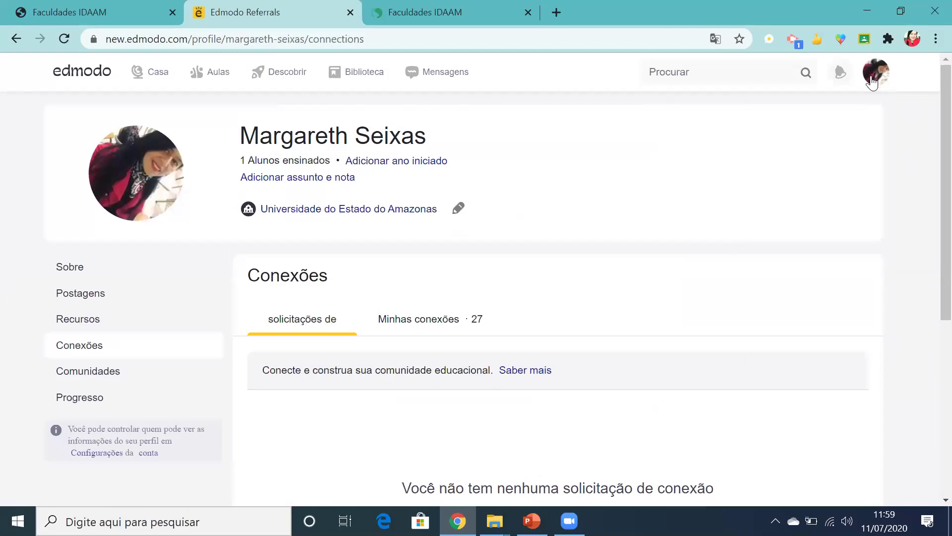
left_click(425, 323)
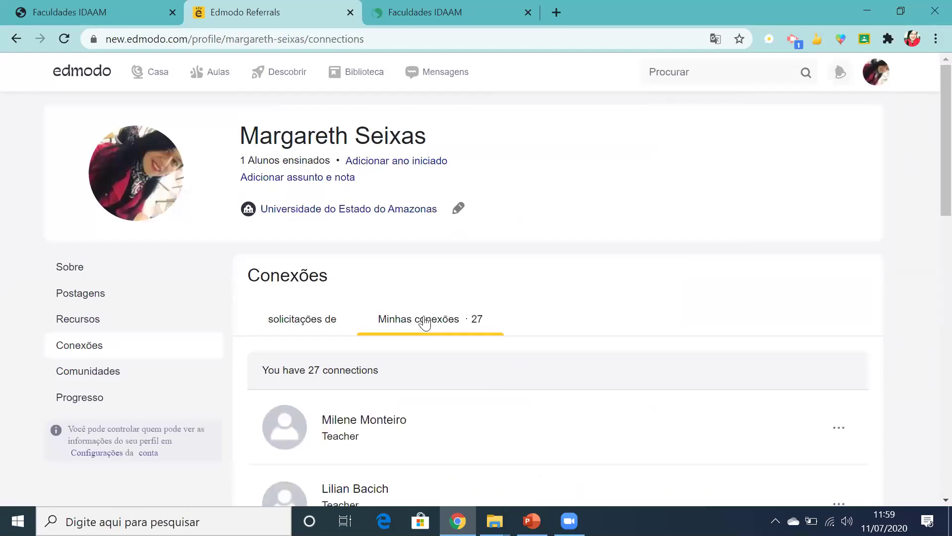
scroll(930, 390, "down", 15)
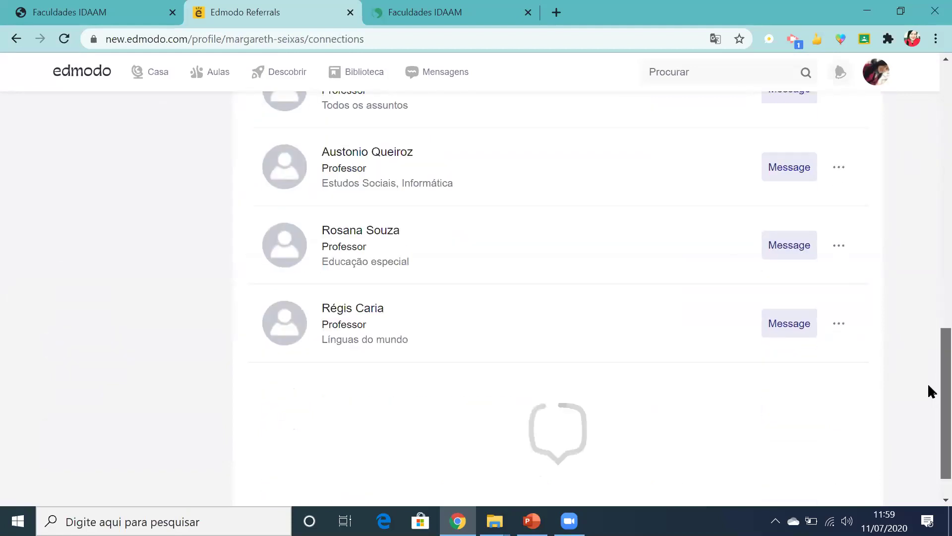
scroll(929, 149, "up", 9)
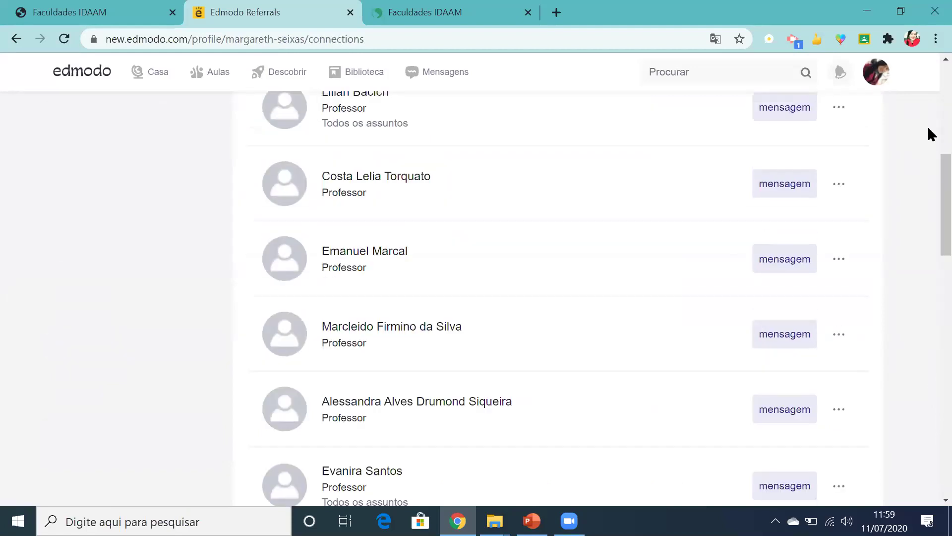
scroll(927, 126, "up", 8)
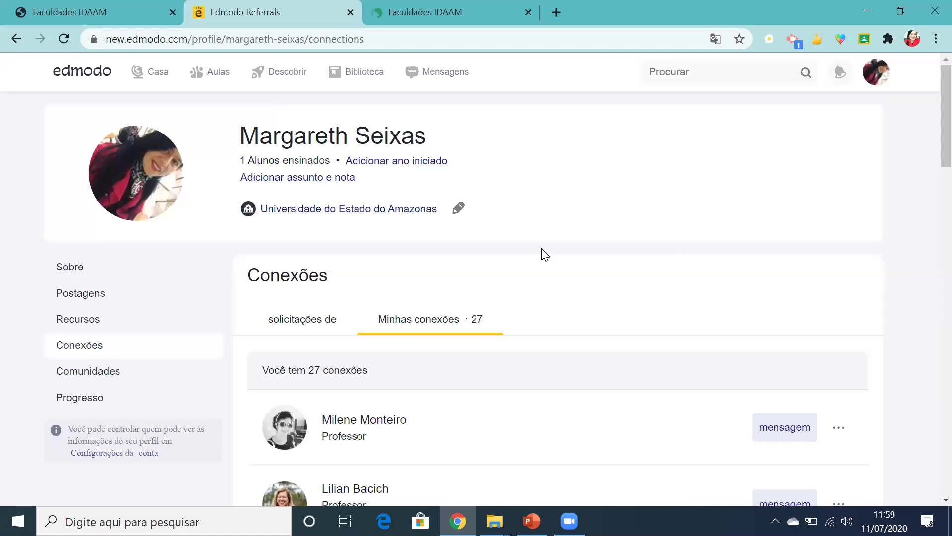
Step: Open the groups page and show the options for creating or joining a group
left_click(878, 83)
left_click(796, 188)
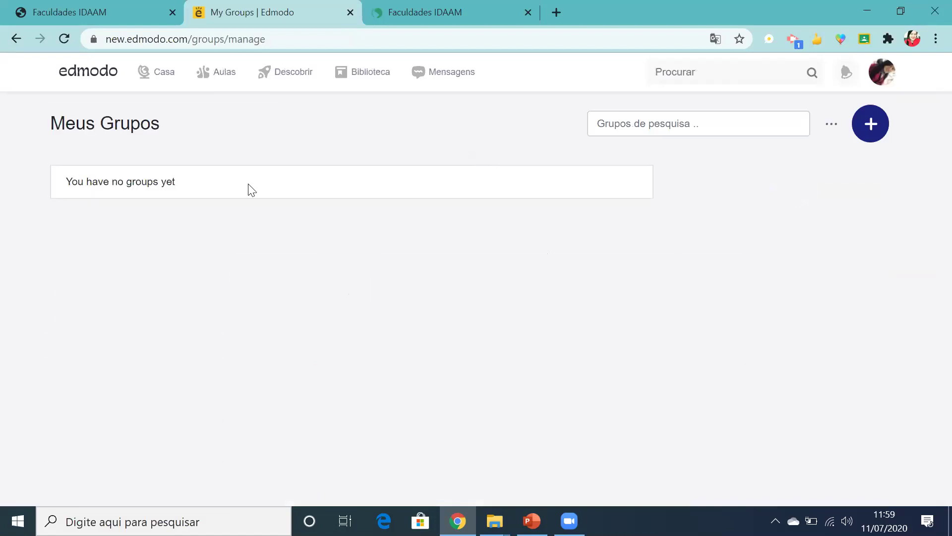
left_click(863, 137)
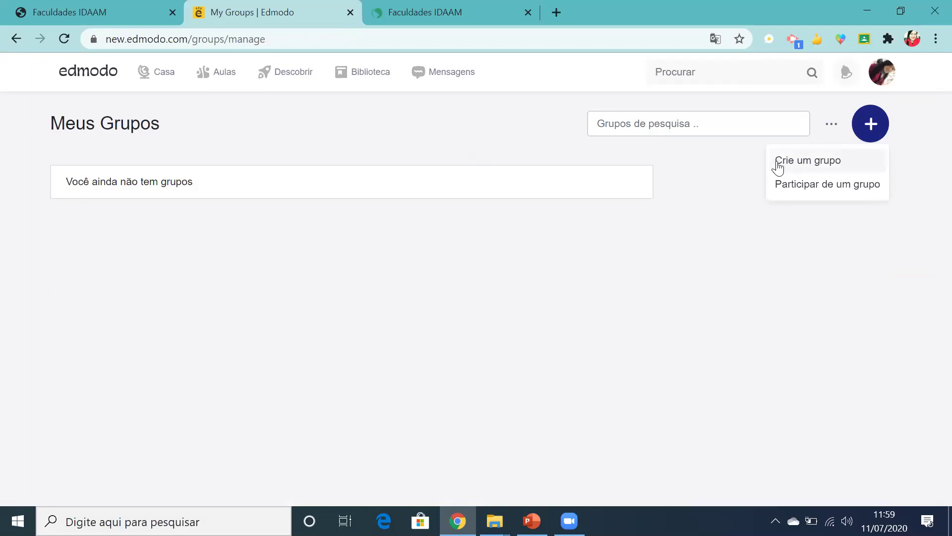
Step: View the Microsoft Office integration options and dismiss them without creating a file
left_click(883, 76)
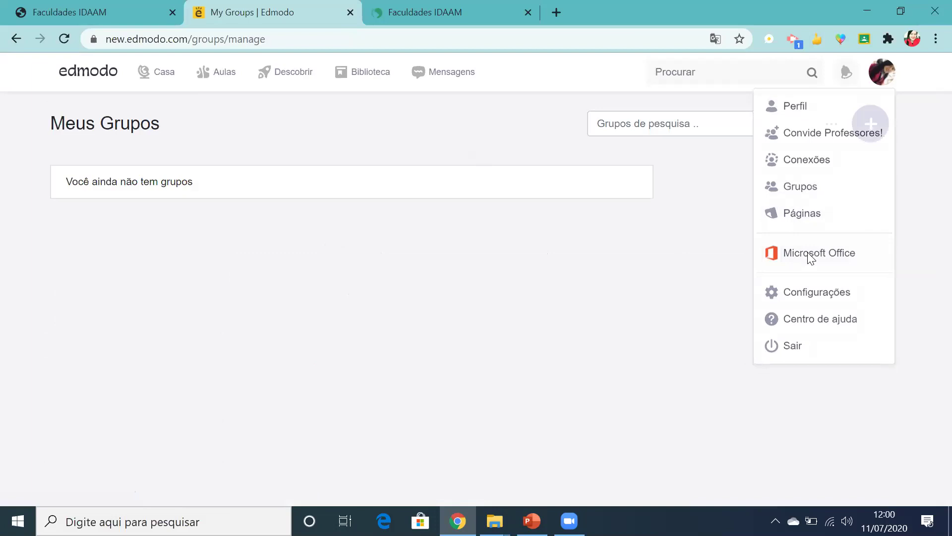
left_click(809, 258)
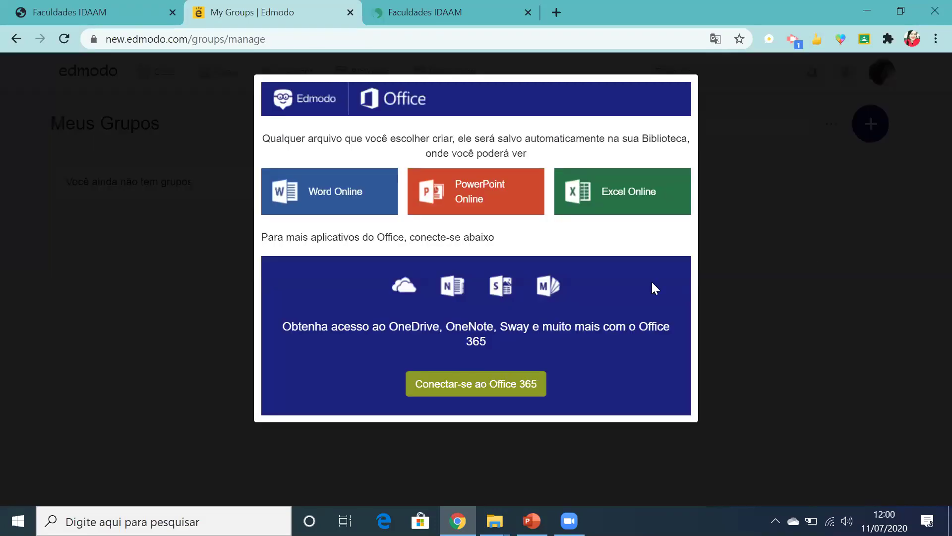
left_click(772, 239)
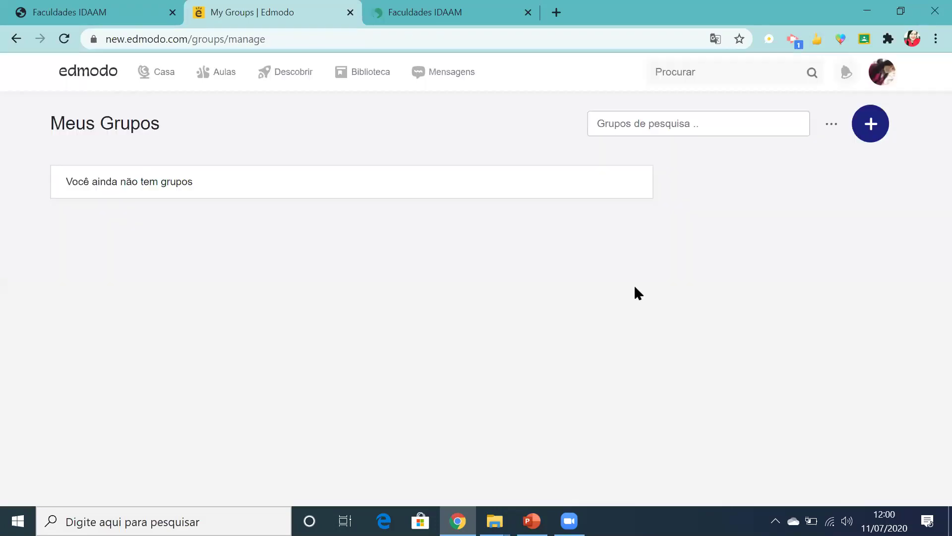
Step: Show the group creation options once more and open the account's Páginas overview
left_click(871, 137)
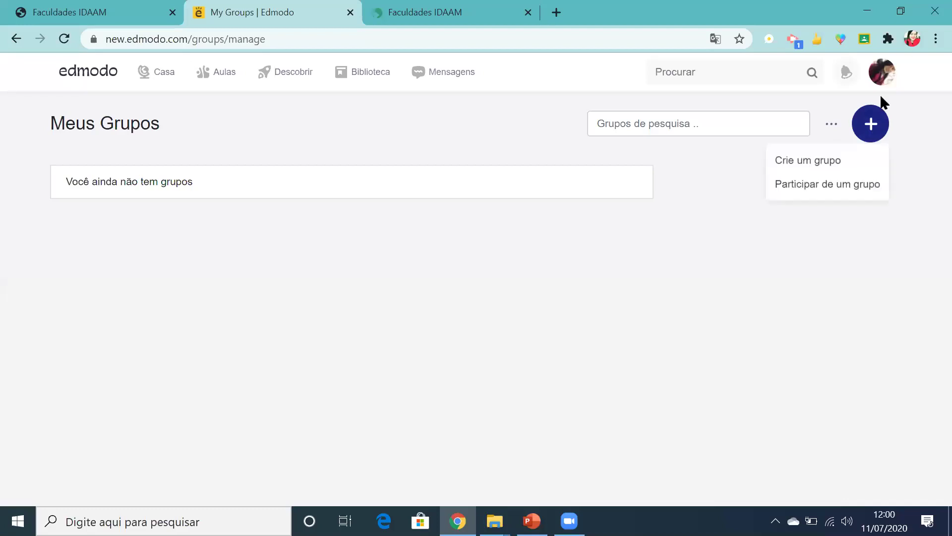
left_click(882, 73)
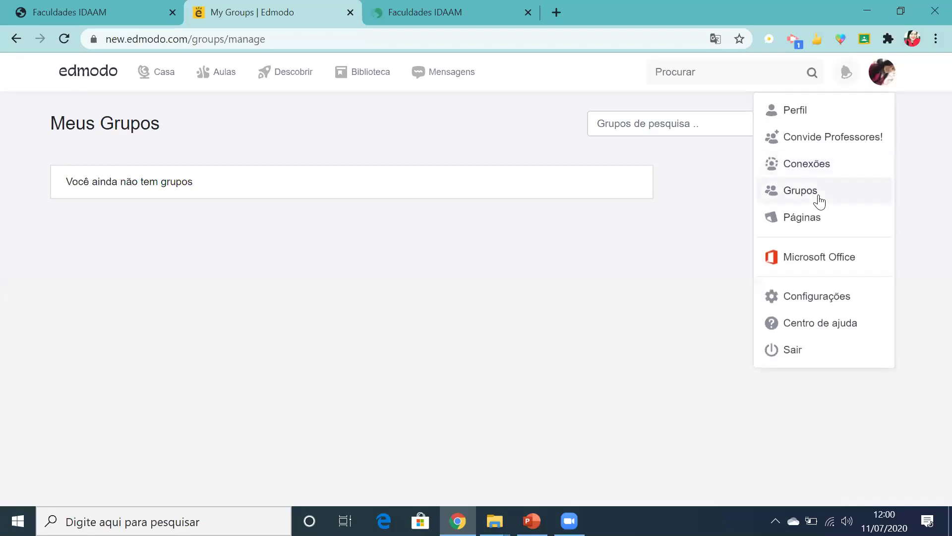
left_click(809, 226)
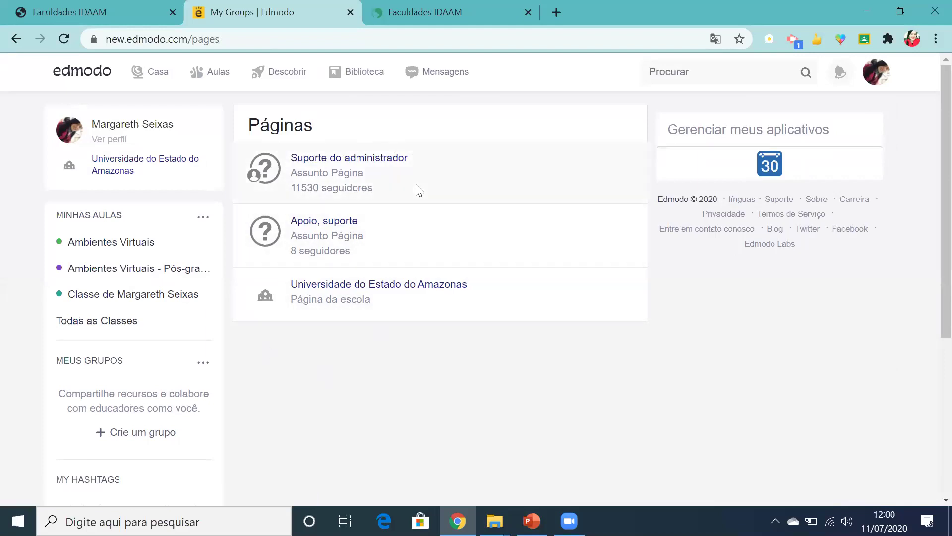
Step: Open the Biblioteca, view the form for adding a link without filling it in, and show the new item types again
left_click(871, 85)
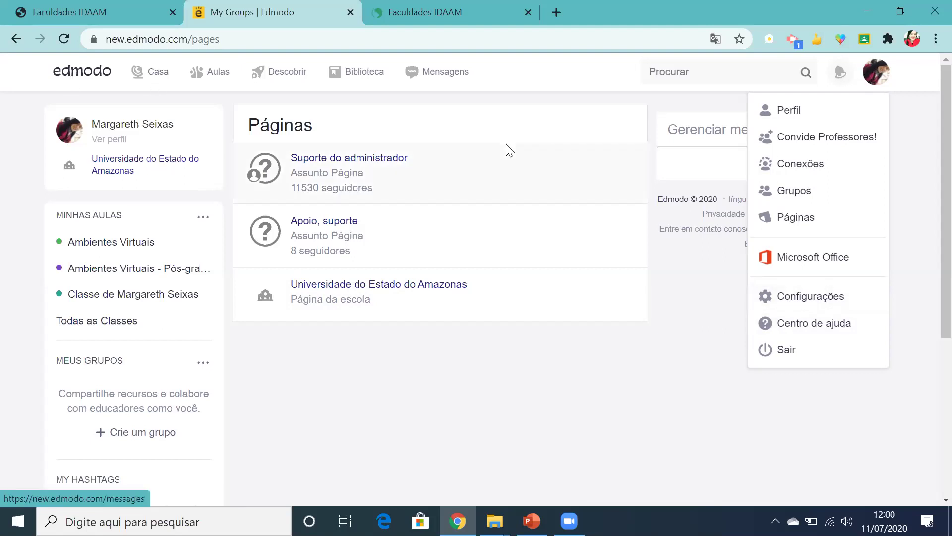
left_click(352, 72)
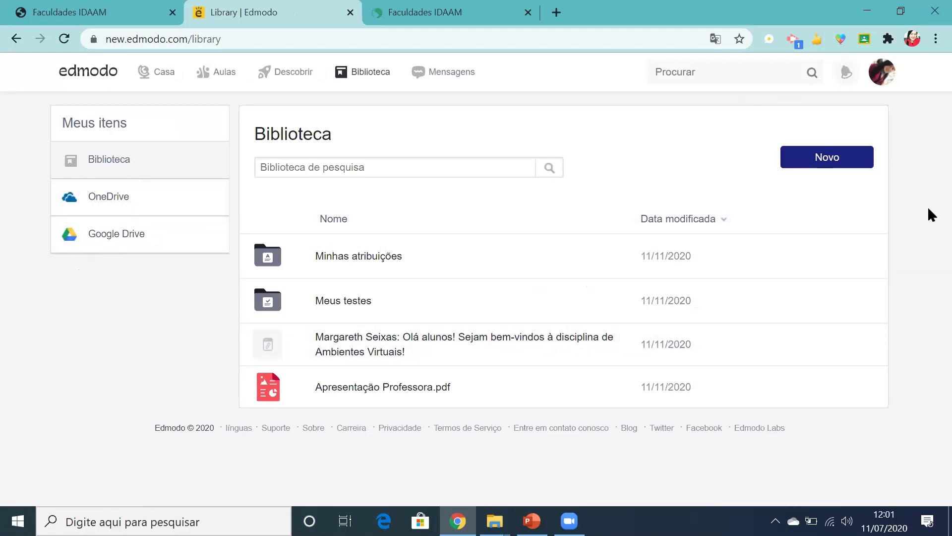
left_click(861, 156)
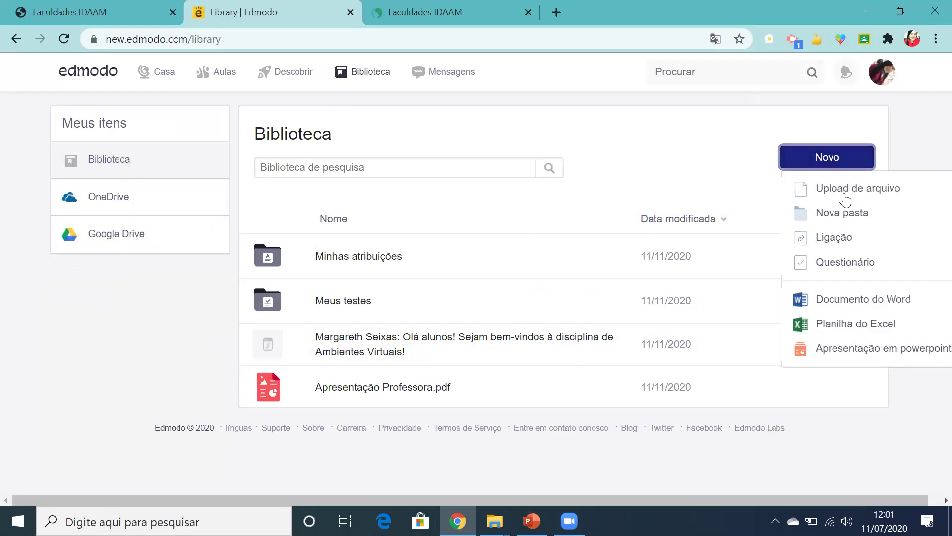
left_click(834, 239)
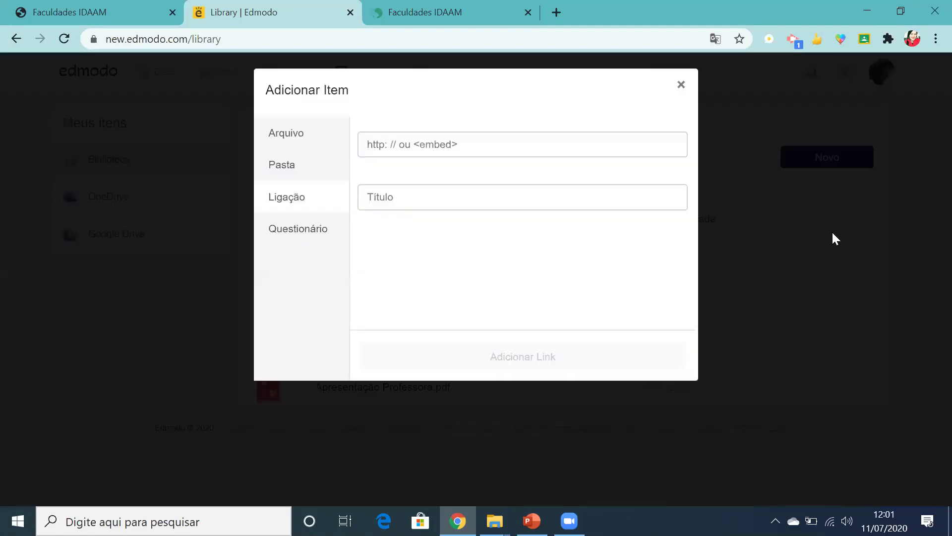
left_click(682, 91)
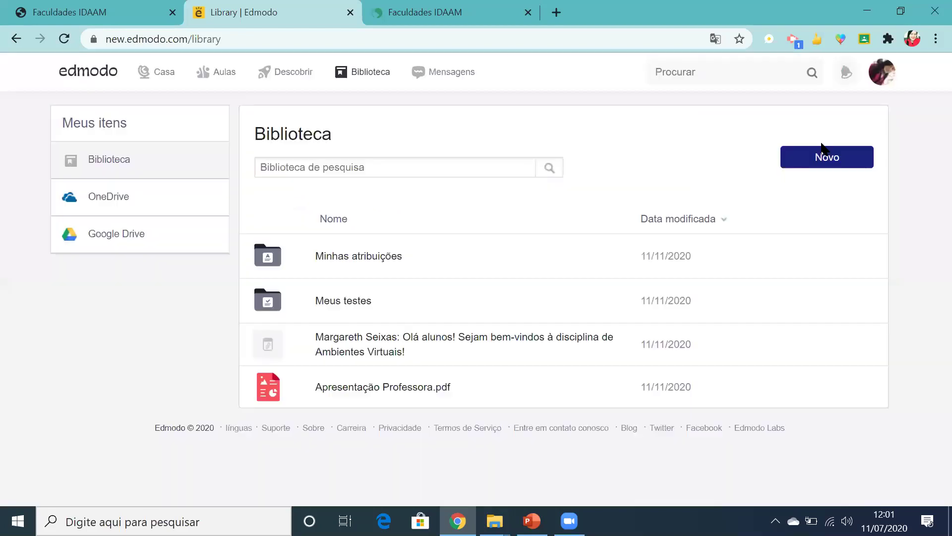
left_click(827, 166)
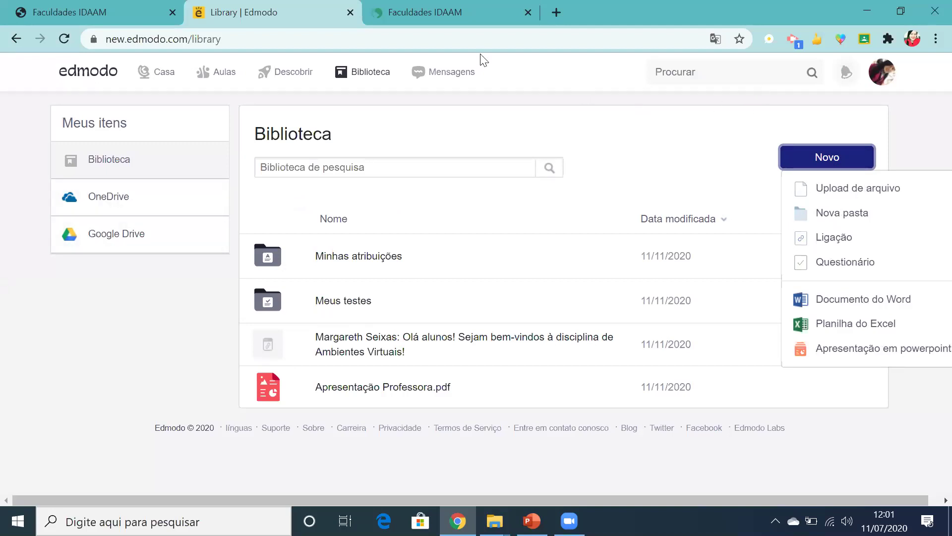
Step: View the messages area and return to the Edmodo home page
left_click(443, 74)
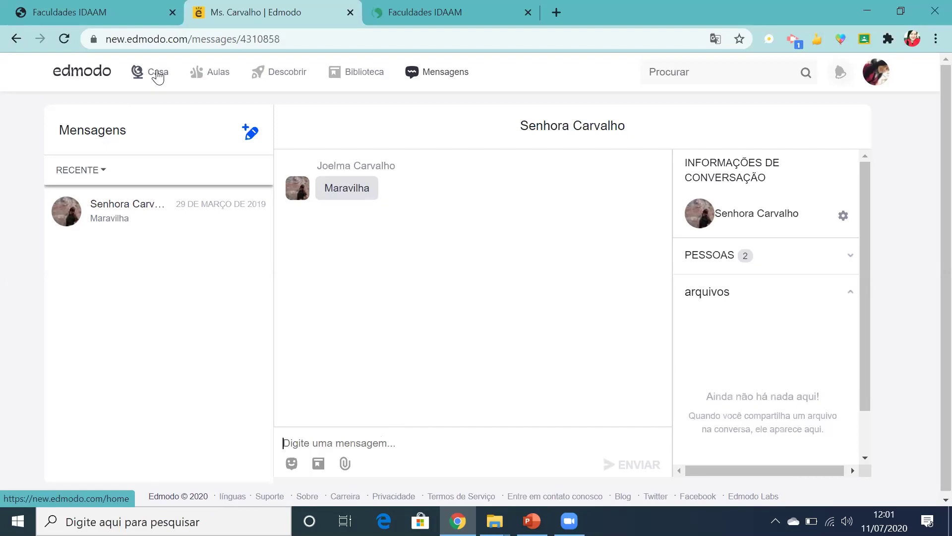
left_click(93, 73)
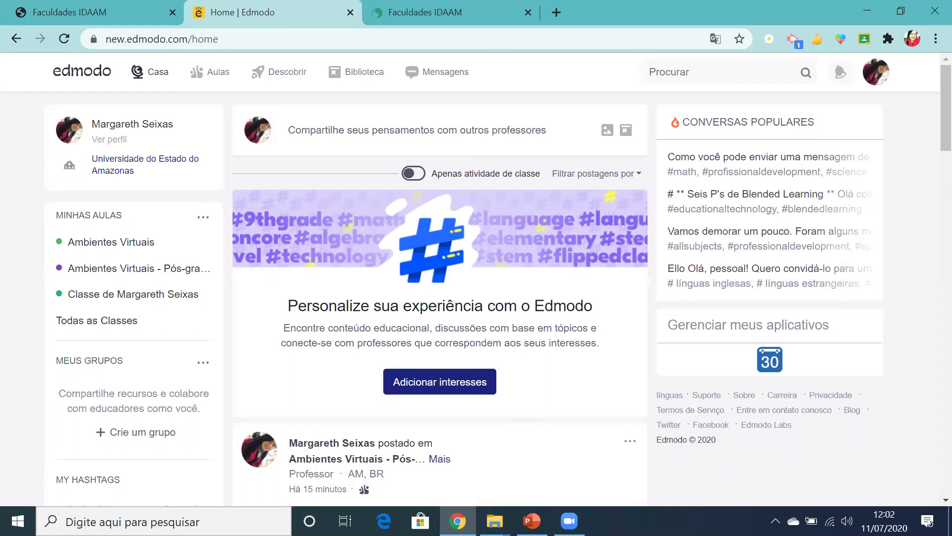
Step: Open the Ambientes Virtuais class and look through its posts
left_click(123, 242)
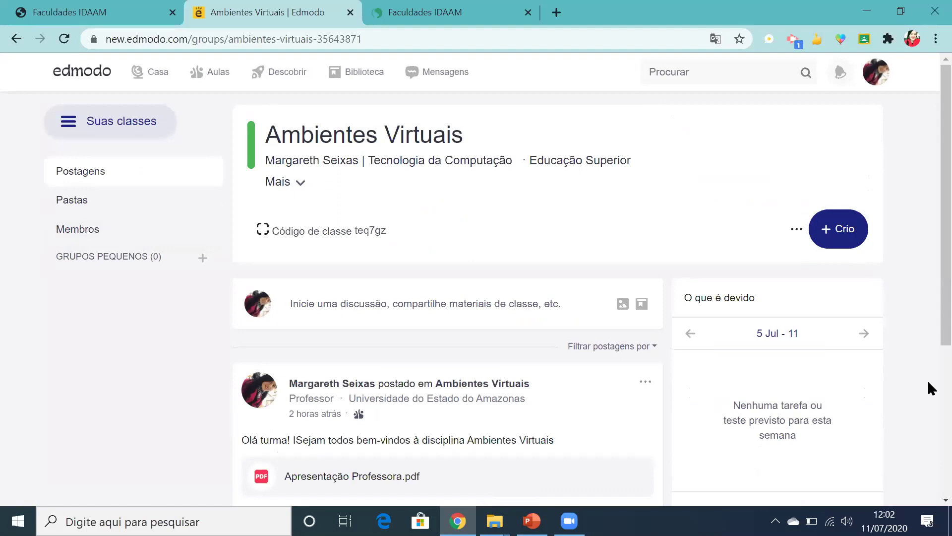
scroll(930, 385, "down", 5)
scroll(931, 129, "up", 5)
Step: Switch to the teacher's 9th-grade class, look over its page and bring up the list of classes again
left_click(66, 130)
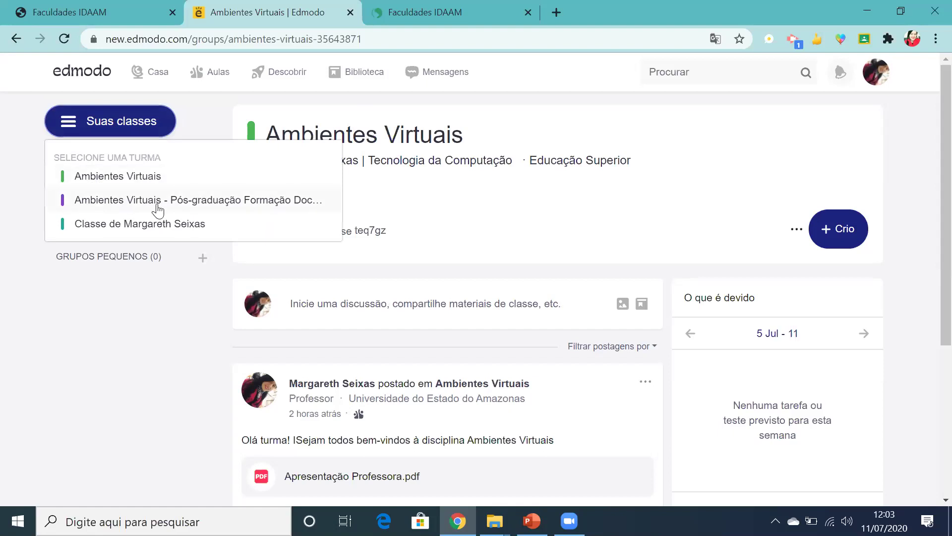
left_click(90, 228)
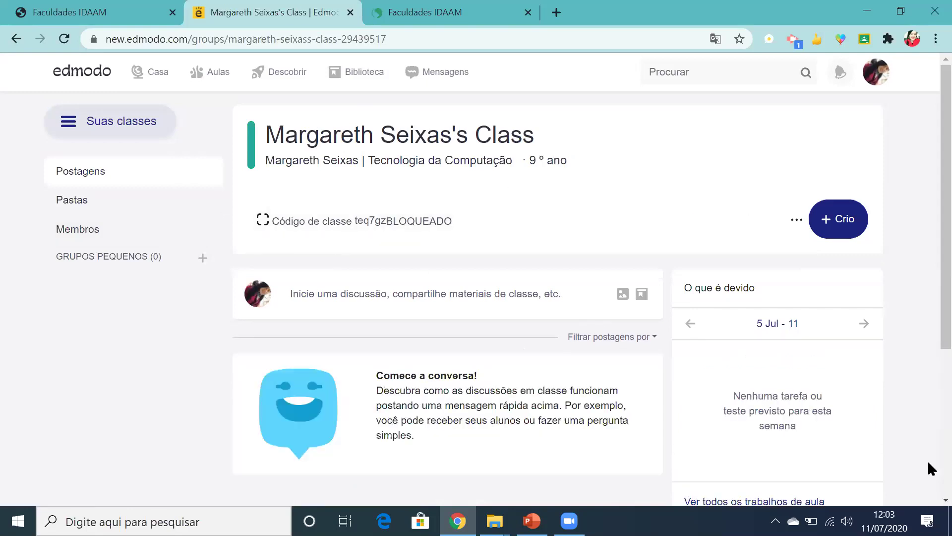
scroll(928, 447, "down", 5)
scroll(929, 170, "up", 5)
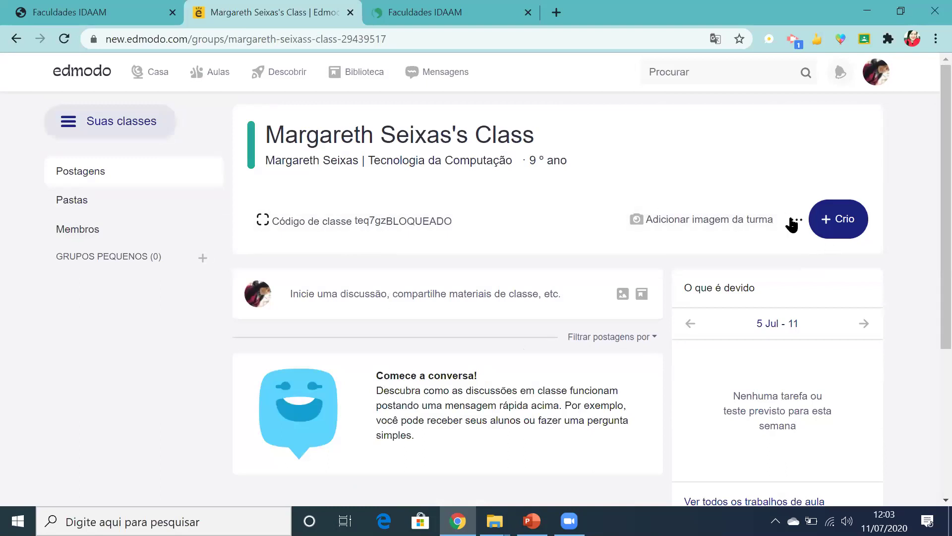
left_click(73, 124)
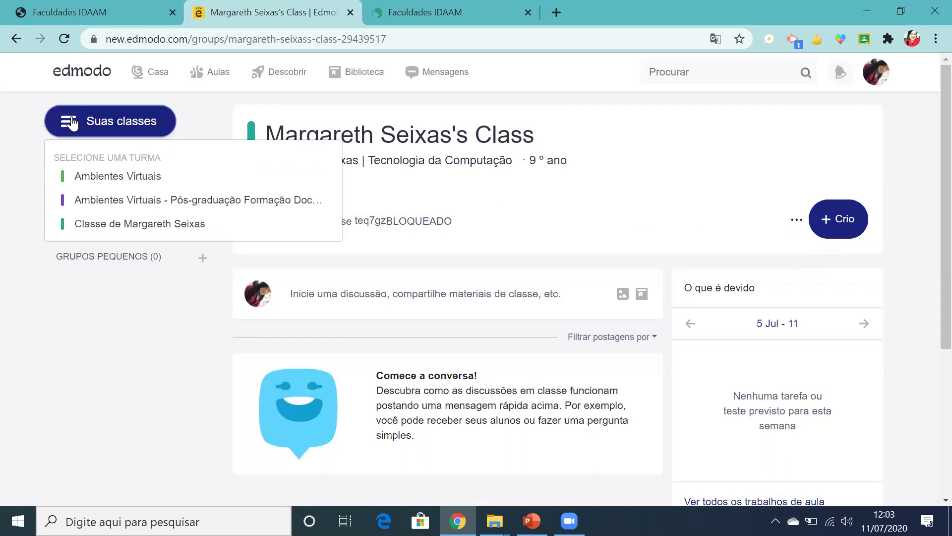
Step: Review the overview of all classes with its archive and reorder options, and return to the Edmodo home page
left_click(6, 146)
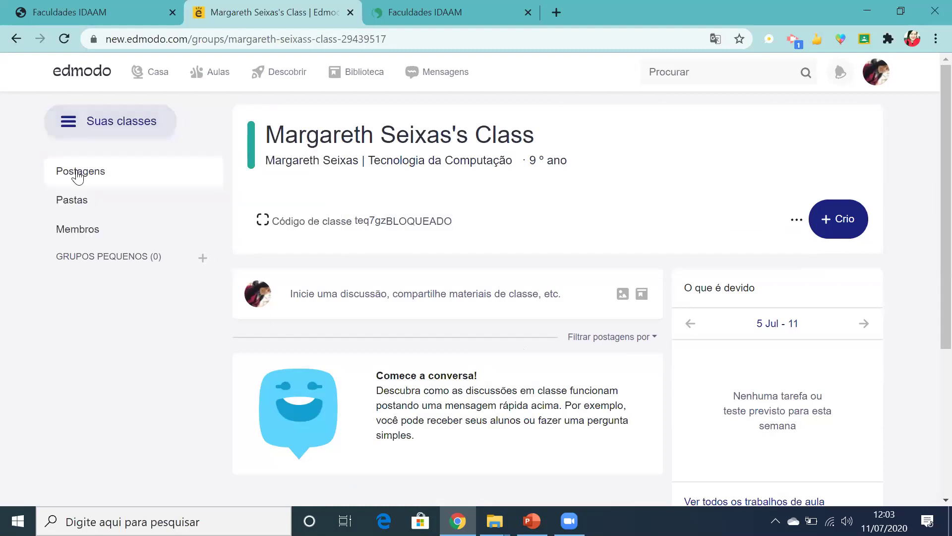
left_click(154, 72)
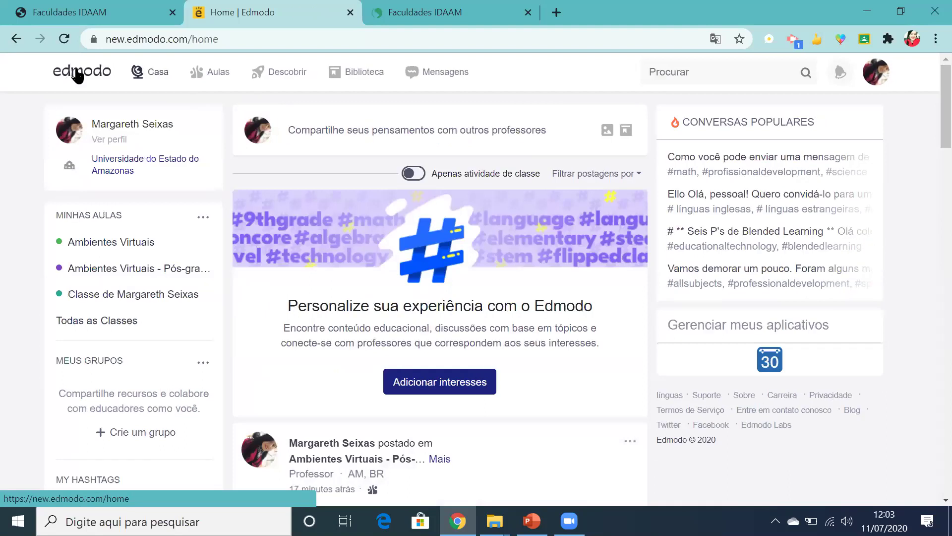
left_click(117, 322)
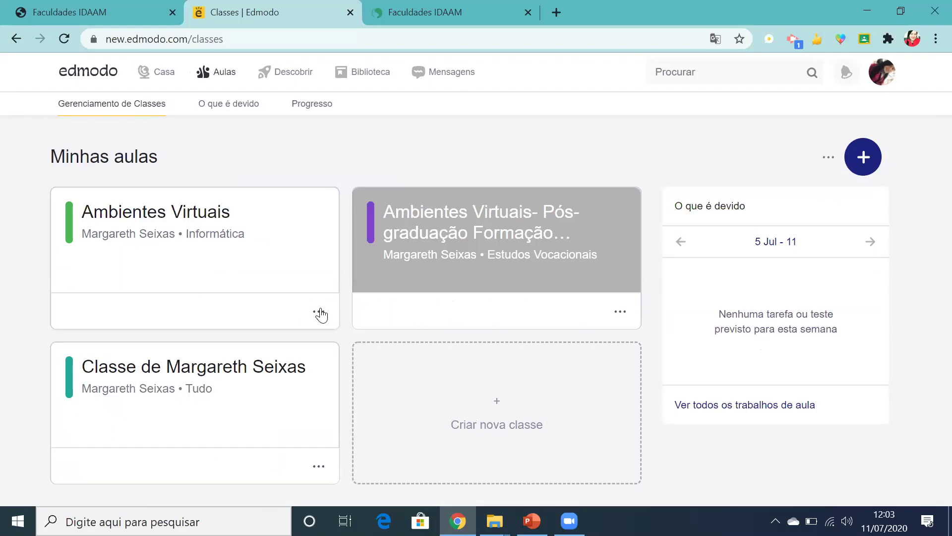
left_click(829, 158)
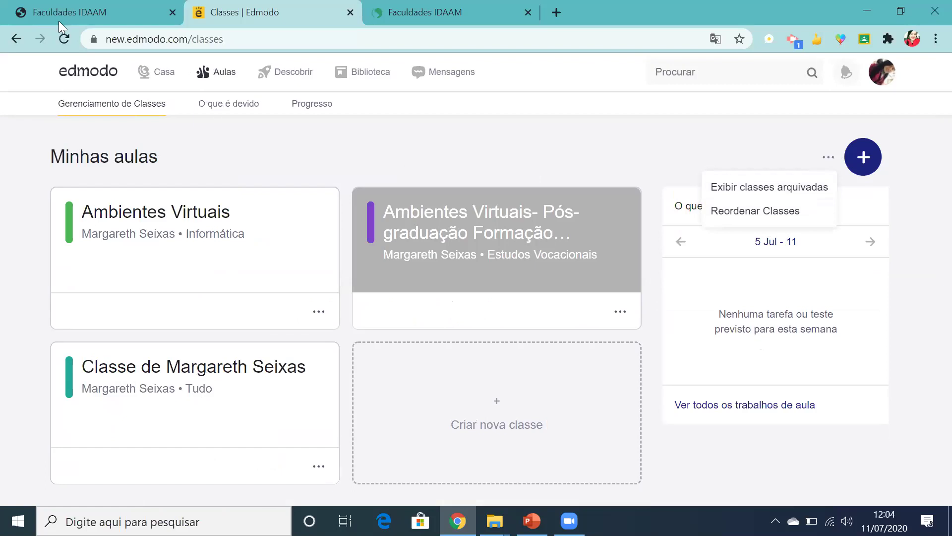
left_click(83, 79)
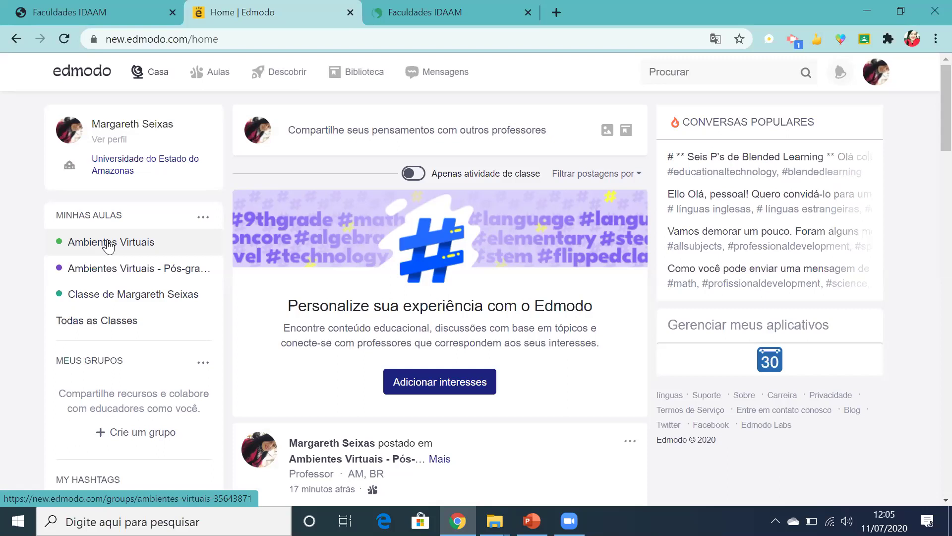
Step: Open the Ambientes Virtuais class and look through its page down to the end of the posts
left_click(108, 243)
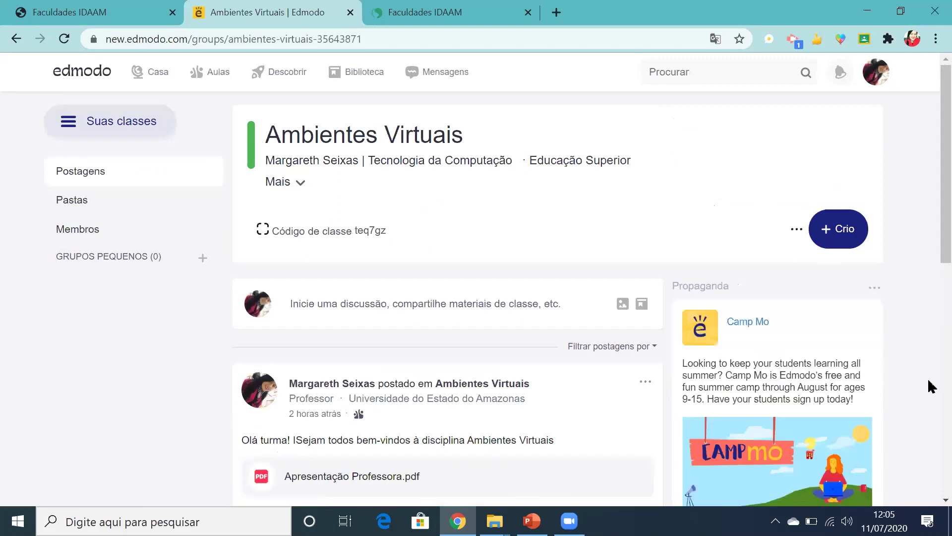
scroll(929, 381, "down", 10)
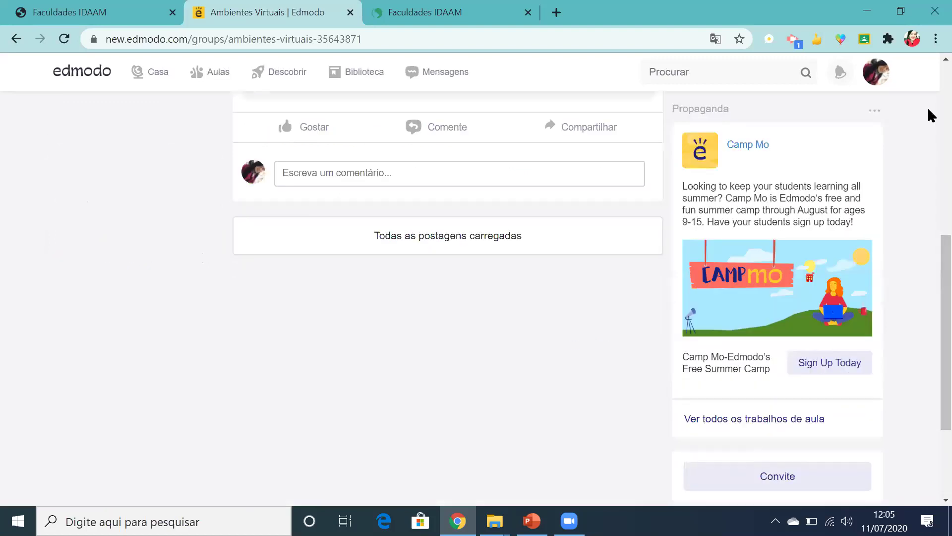
scroll(927, 107, "up", 10)
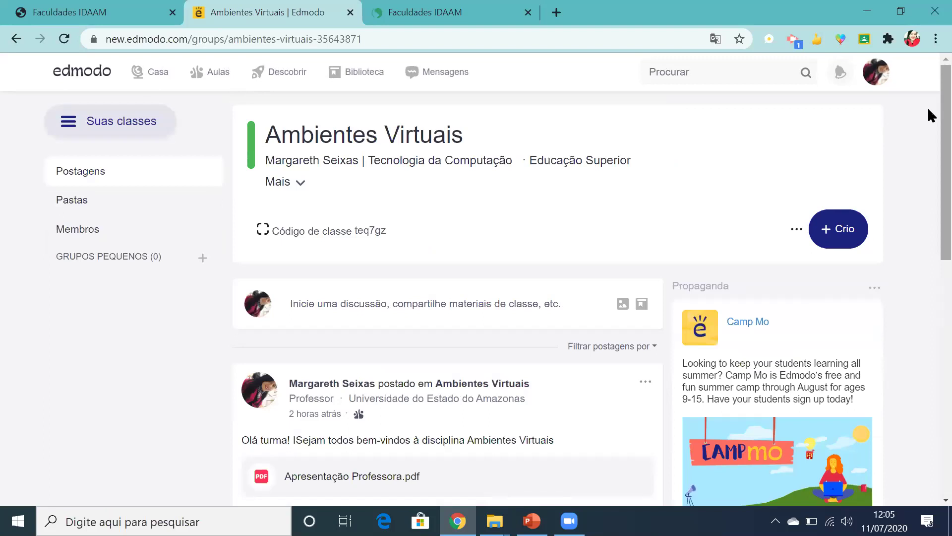
Step: View the class code in the Ambientes Virtuais invitation dialog, copy it and close the dialog
left_click(263, 231)
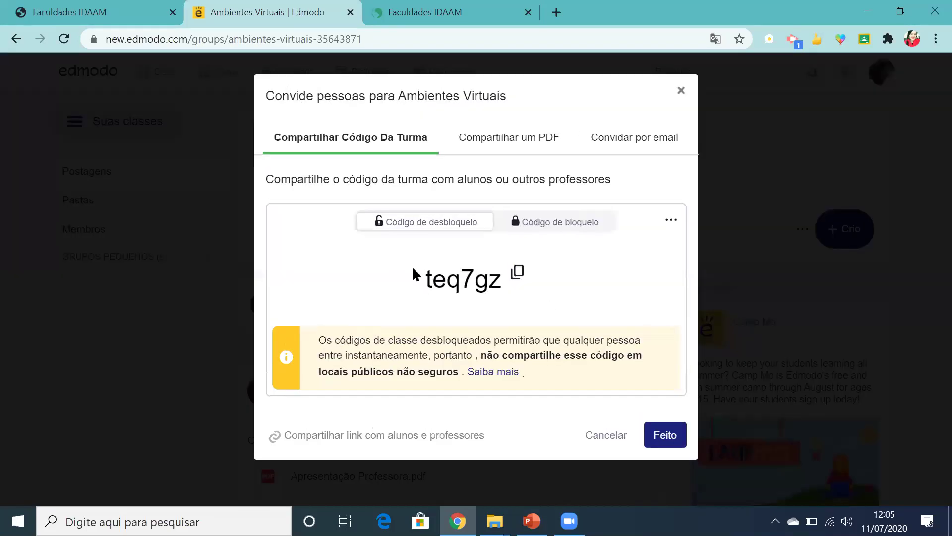
left_click(519, 284)
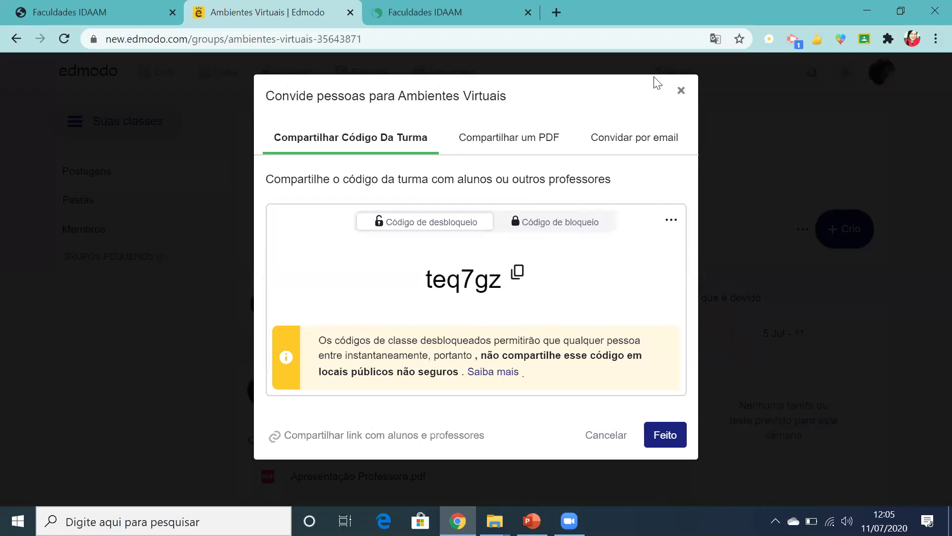
left_click(680, 95)
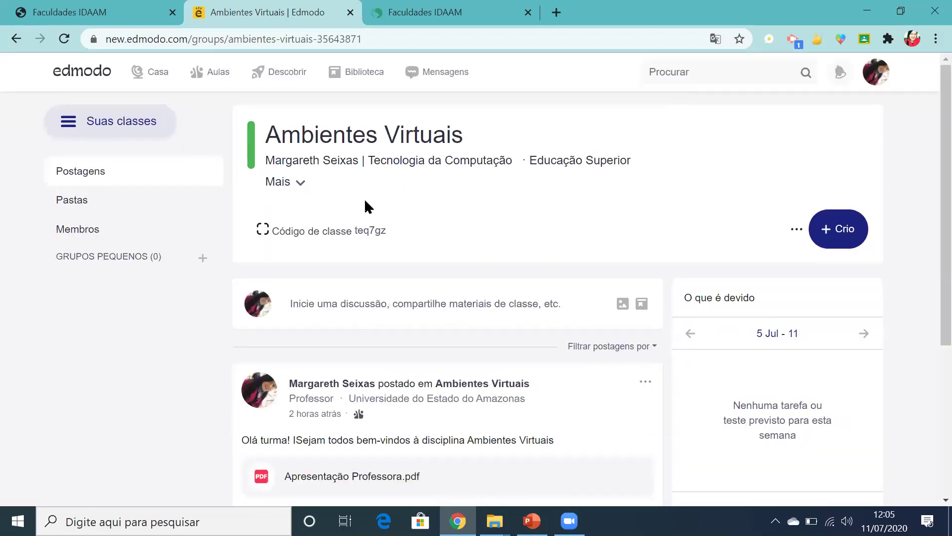
Step: Examine the email, PDF instructions and class code options for inviting people to Ambientes Virtuais, and close the dialog
left_click(270, 235)
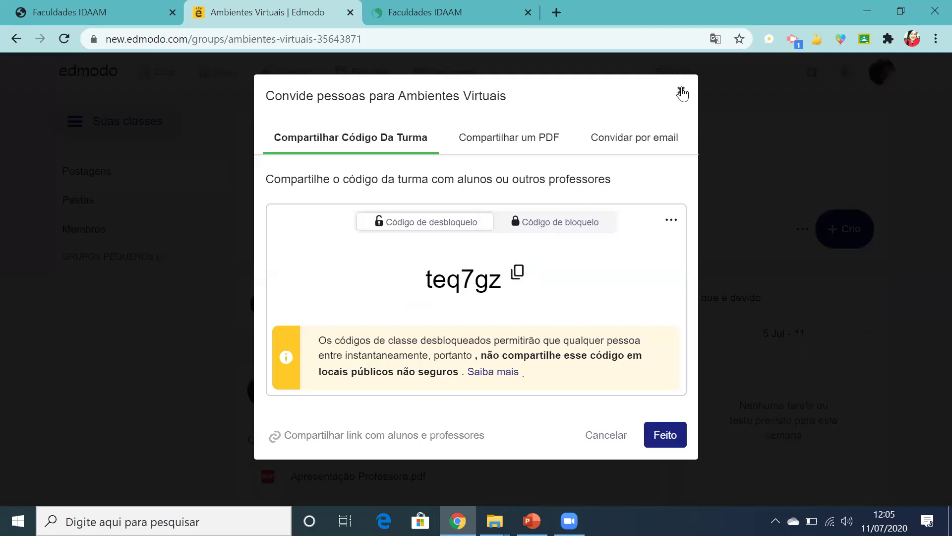
left_click(640, 141)
left_click(496, 138)
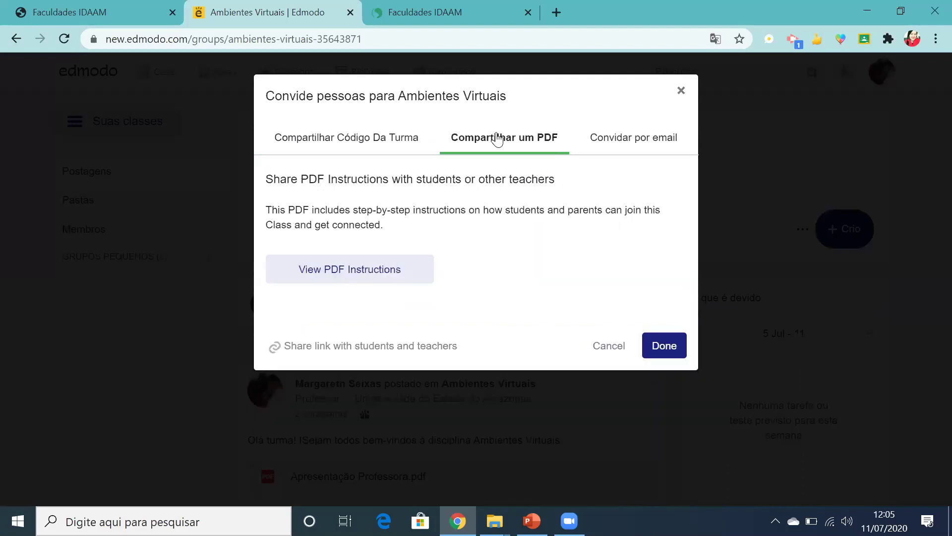
left_click(354, 275)
left_click(355, 272)
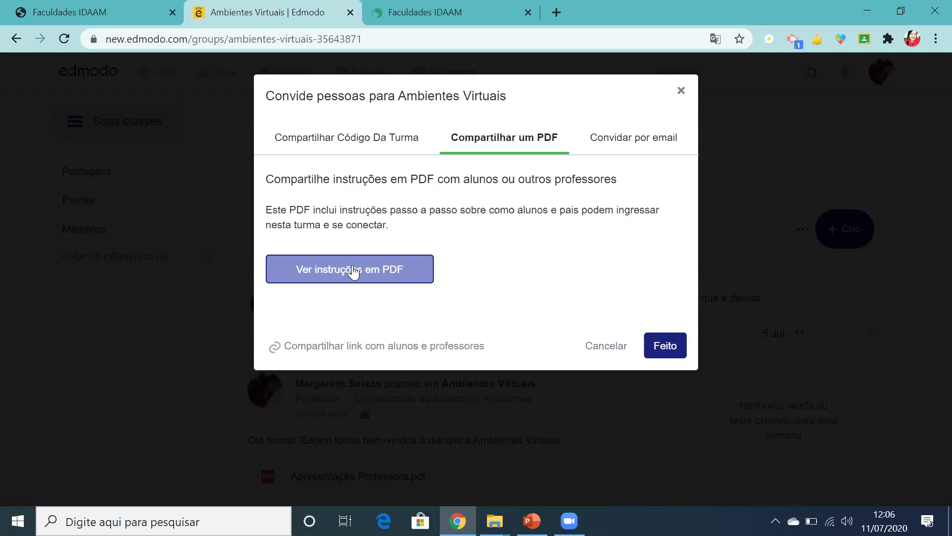
left_click(327, 148)
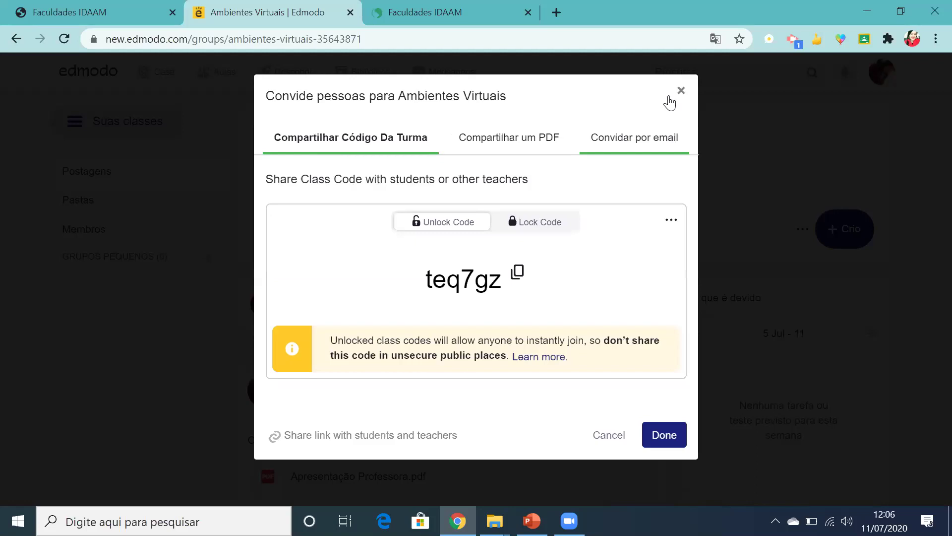
left_click(682, 91)
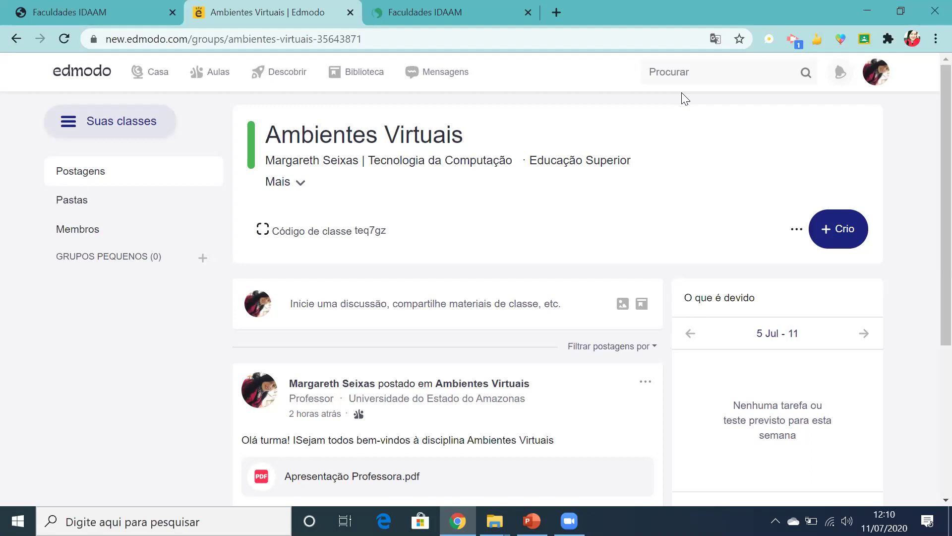
Step: Look over the Ambientes Virtuais posts again and briefly show the dialog for sharing its class code
scroll(928, 469, "down", 5)
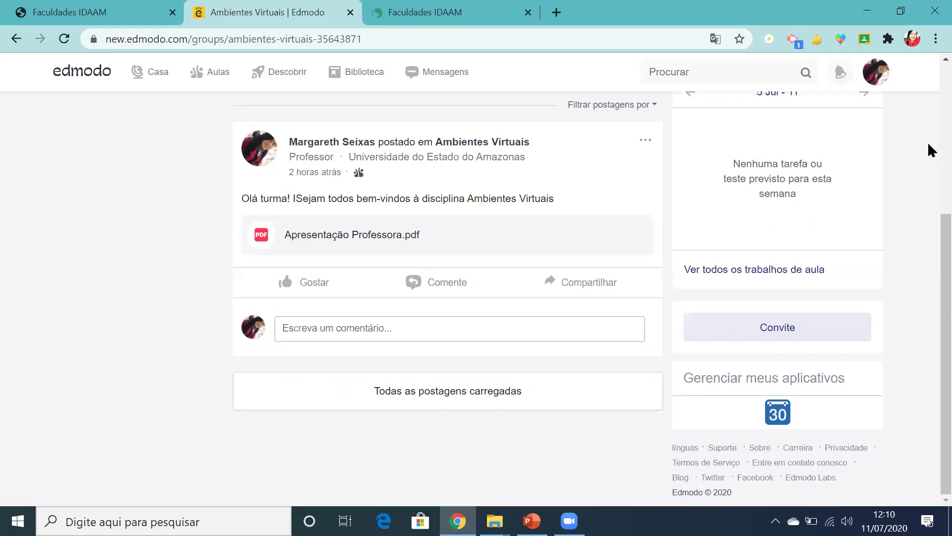
scroll(927, 142, "up", 5)
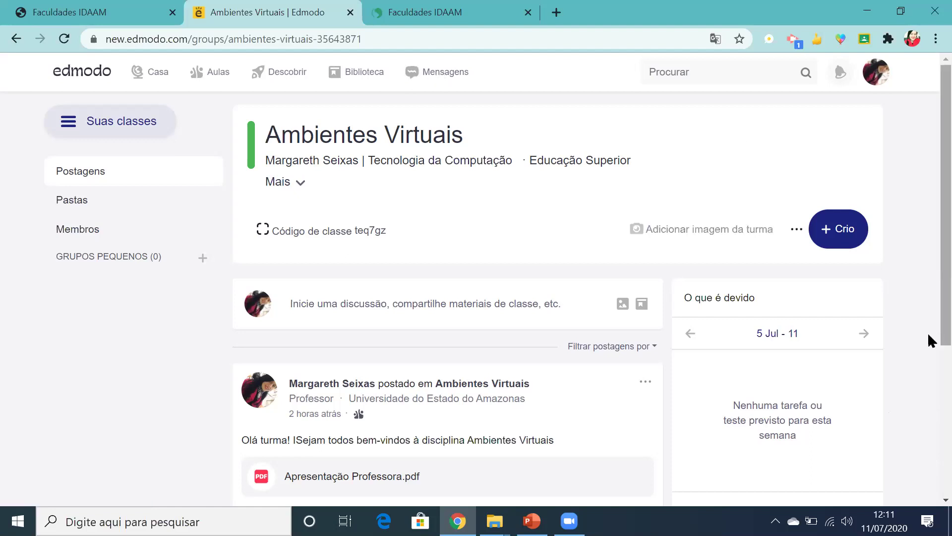
scroll(928, 368, "down", 5)
scroll(929, 150, "up", 5)
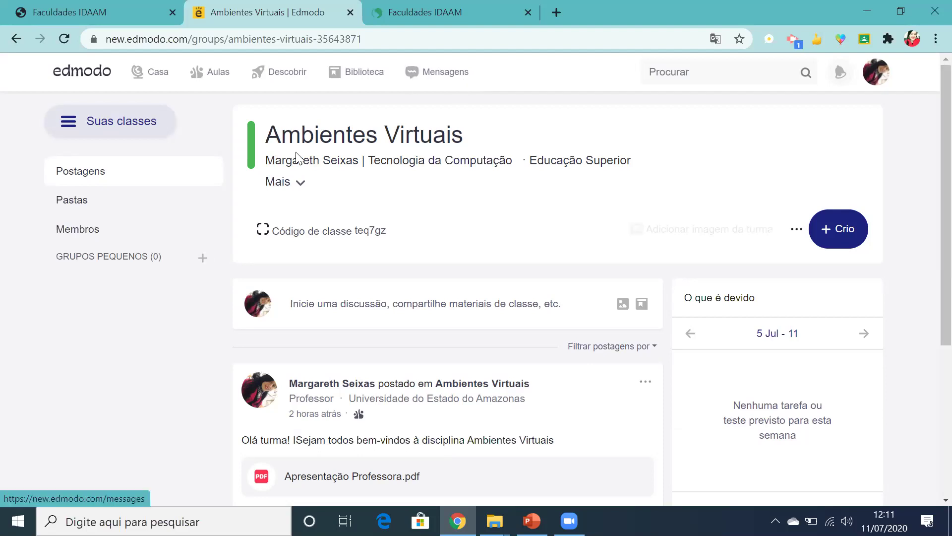
left_click(270, 228)
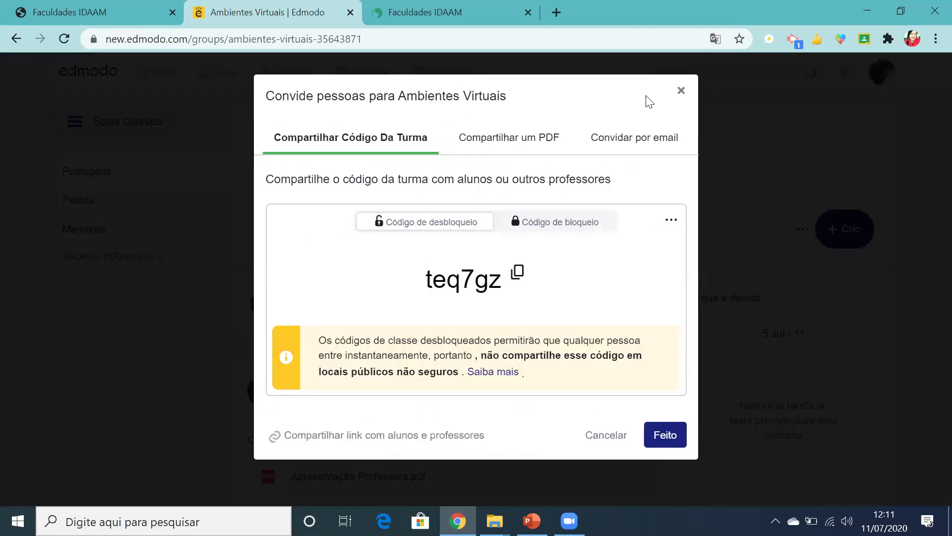
left_click(681, 91)
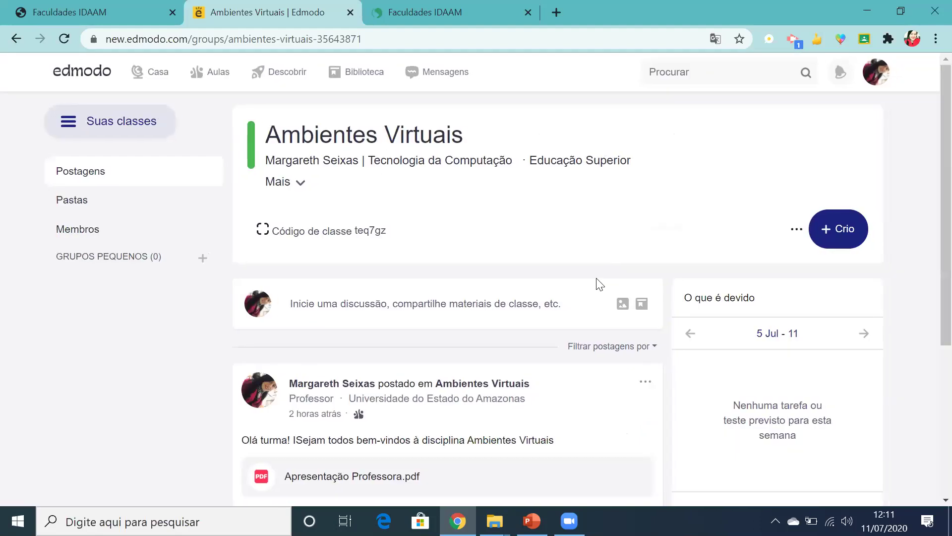
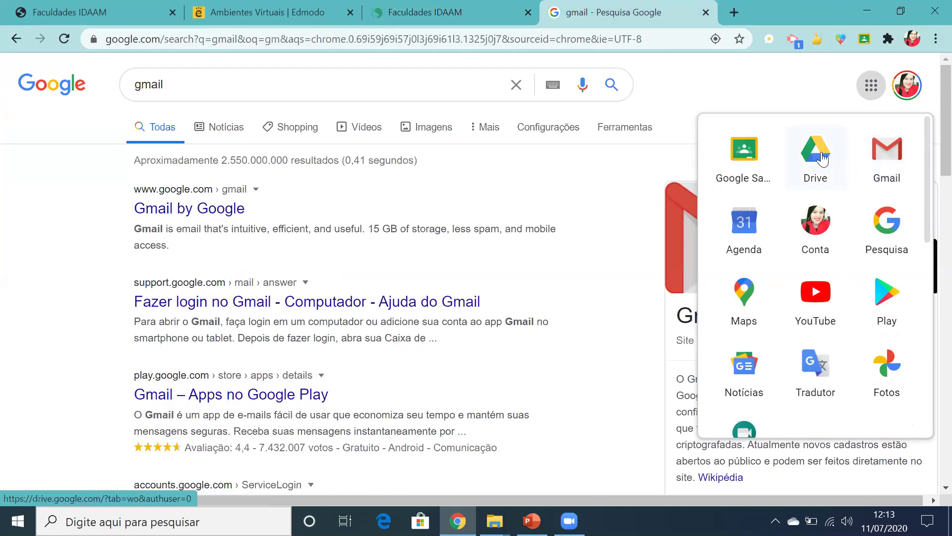
Step: Switch to Google Drive and create a new blank Google Forms form
left_click(807, 181)
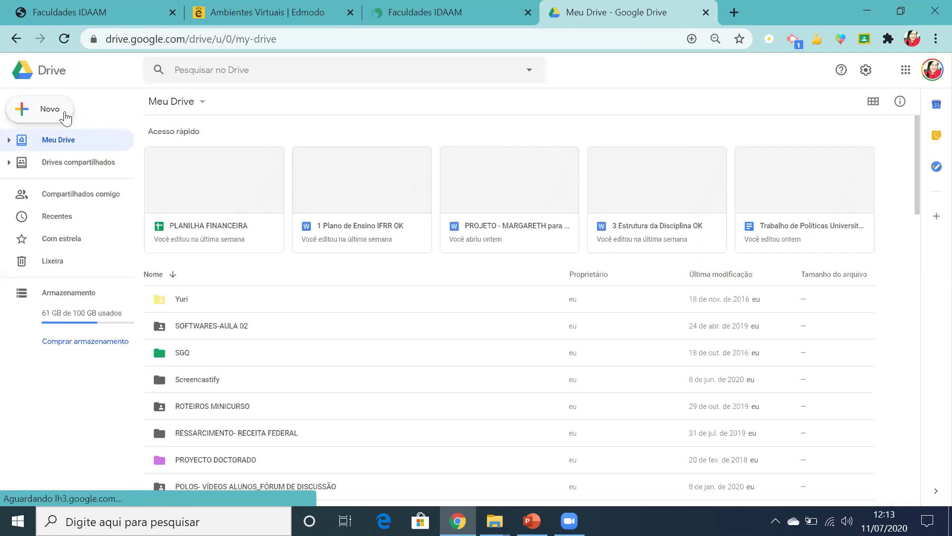
left_click(66, 116)
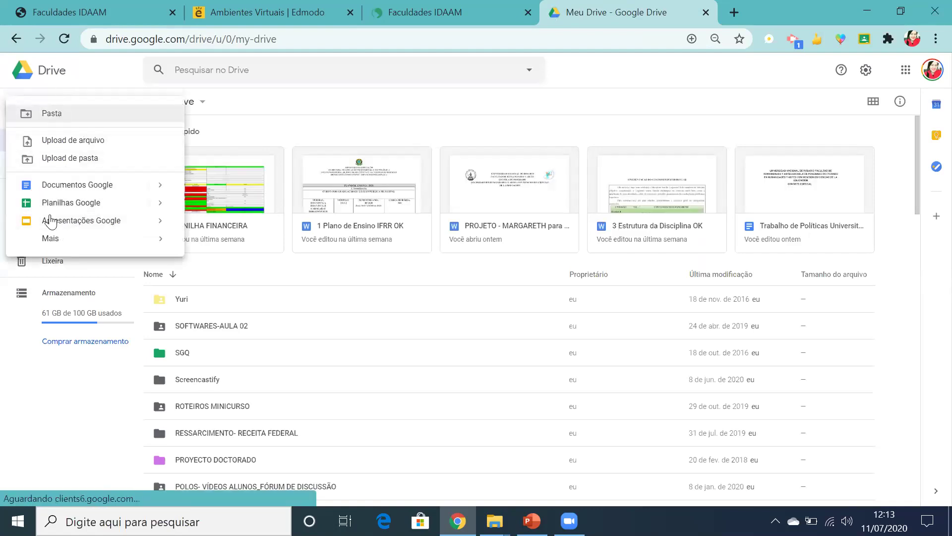
mouse_move(49, 242)
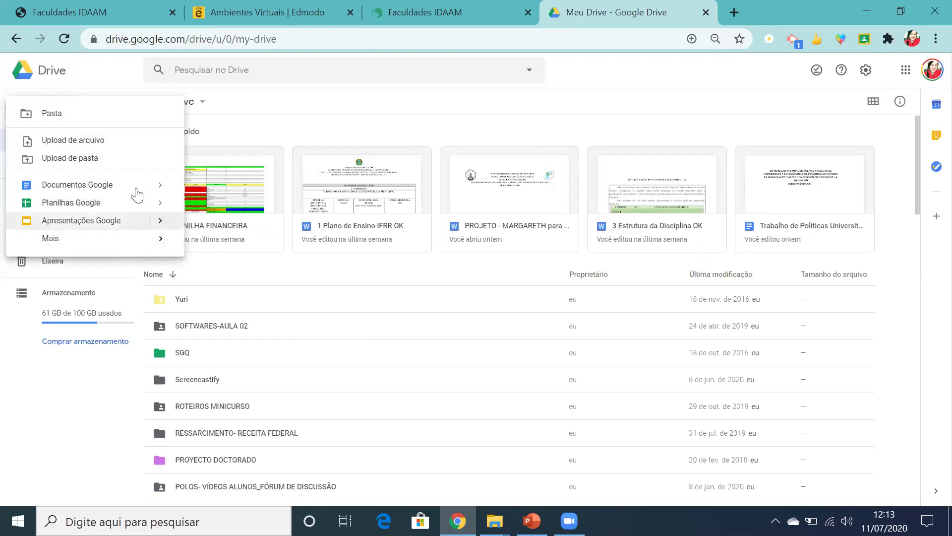
left_click(132, 244)
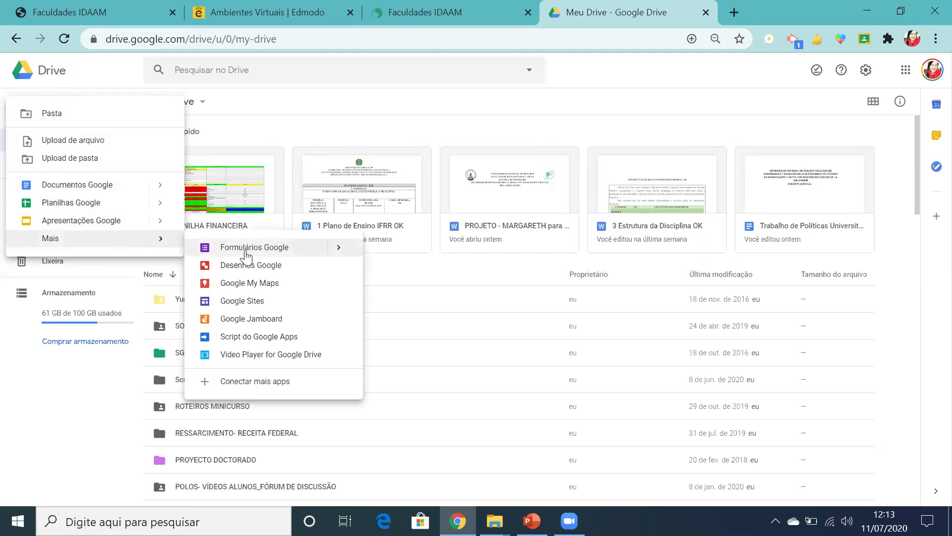
left_click(246, 253)
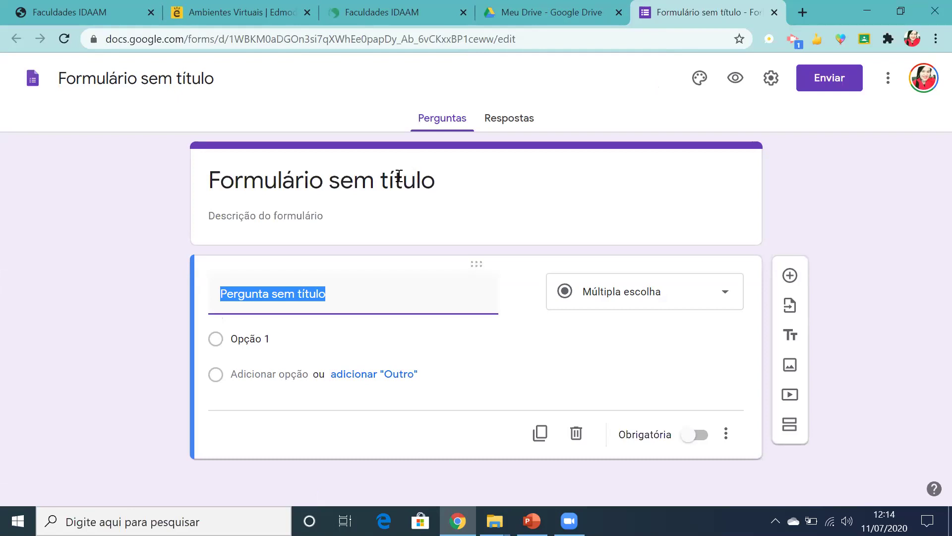
Step: Turn the form into a quiz with Criar teste, keeping grades released immediately after submission, and save the settings
left_click(772, 79)
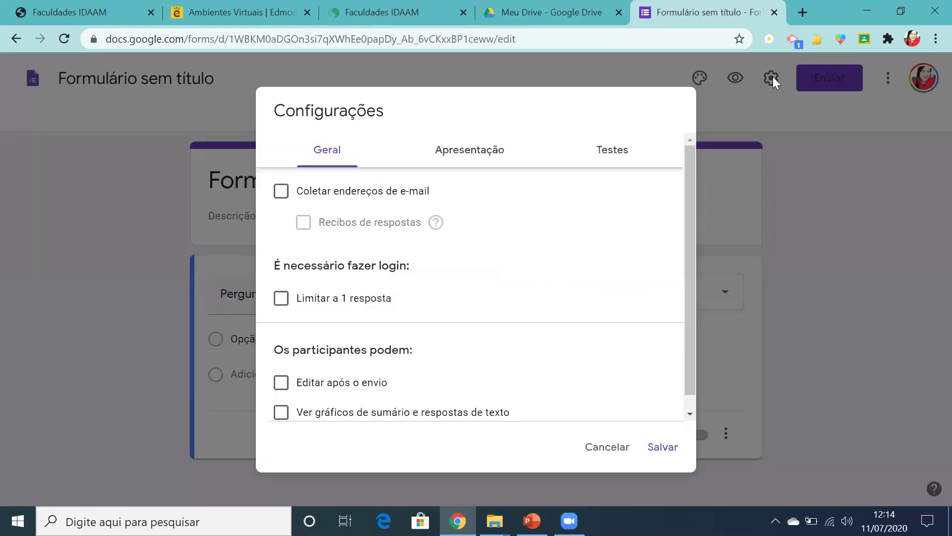
left_click(604, 155)
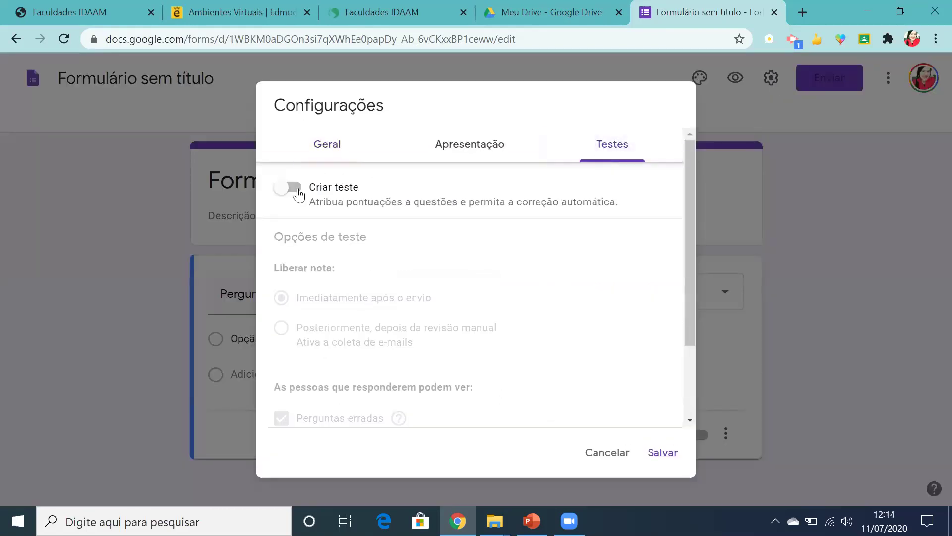
left_click(298, 193)
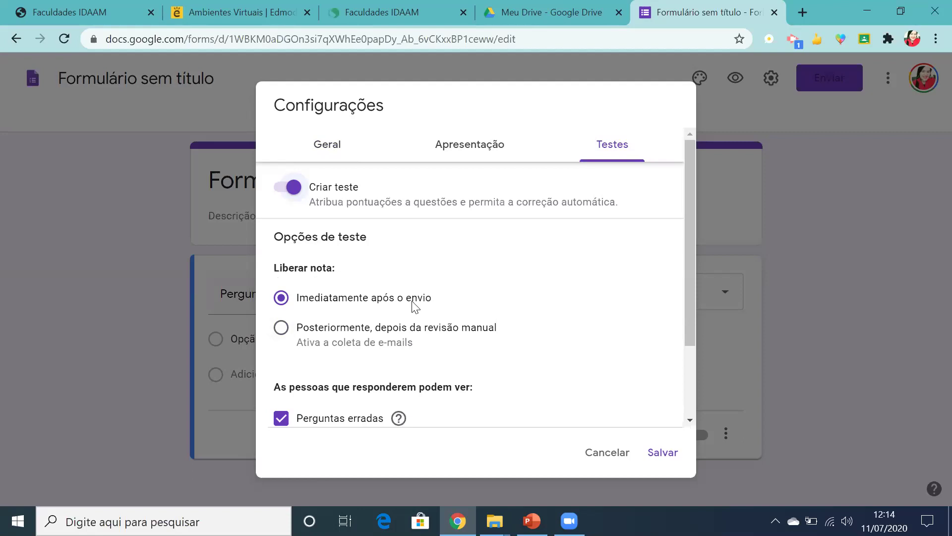
left_click(667, 441)
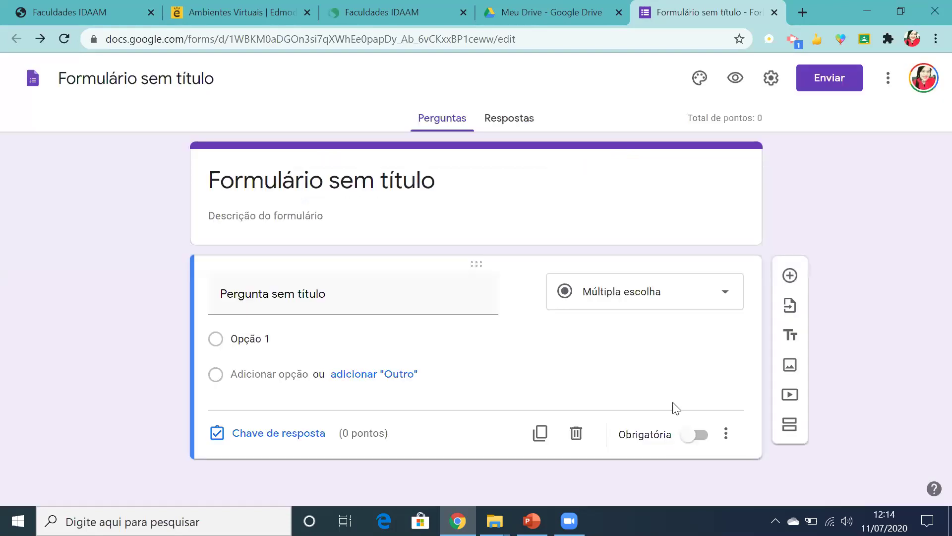
Step: In the form's general settings, enable Coletar endereços de e-mail and Limitar a 1 resposta
left_click(771, 78)
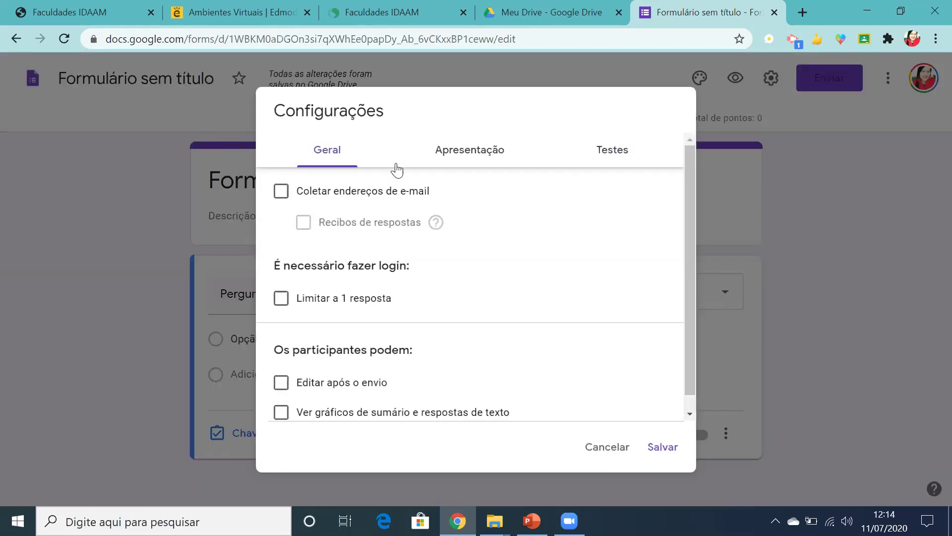
left_click(281, 194)
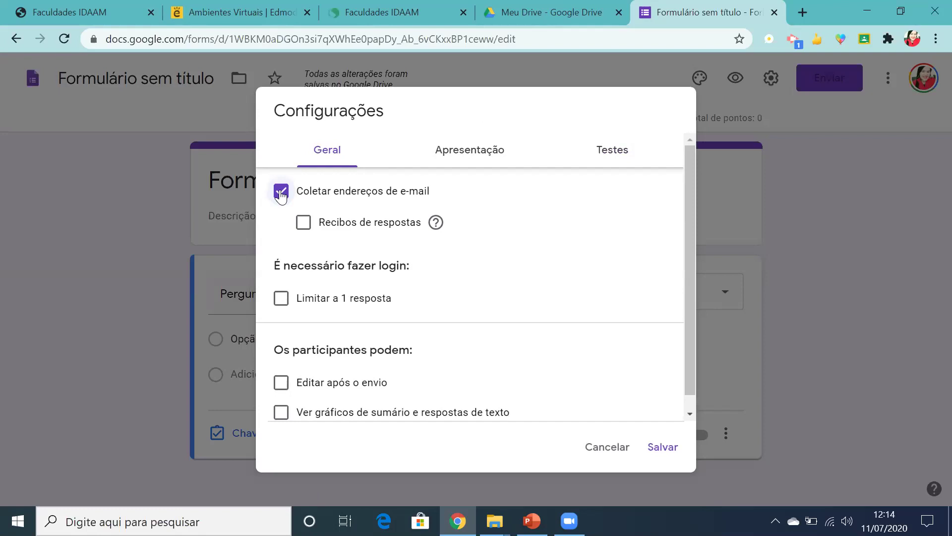
left_click(282, 299)
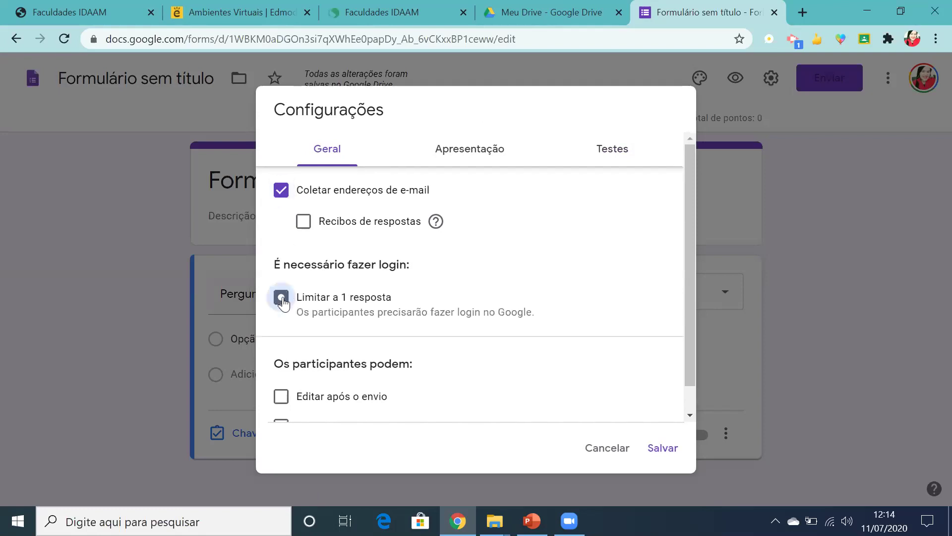
left_click(691, 400)
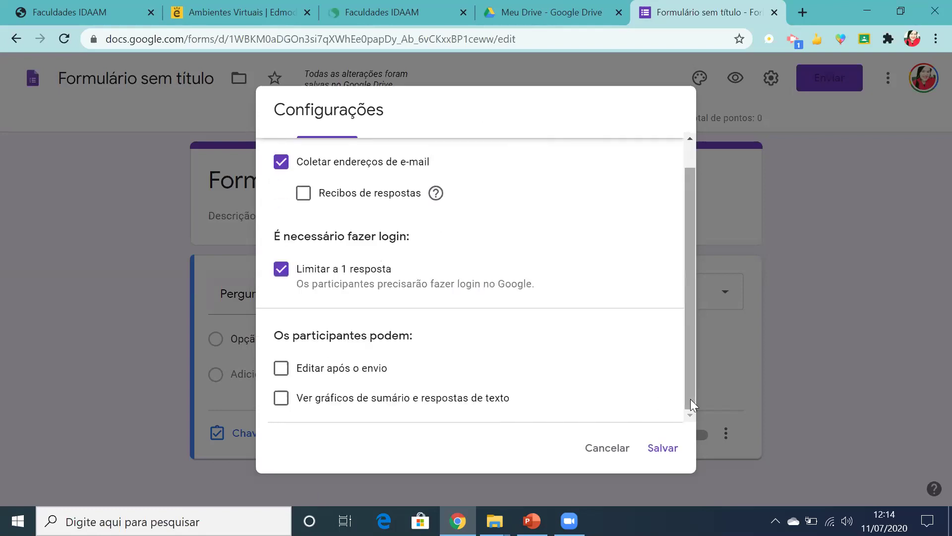
left_click(687, 147)
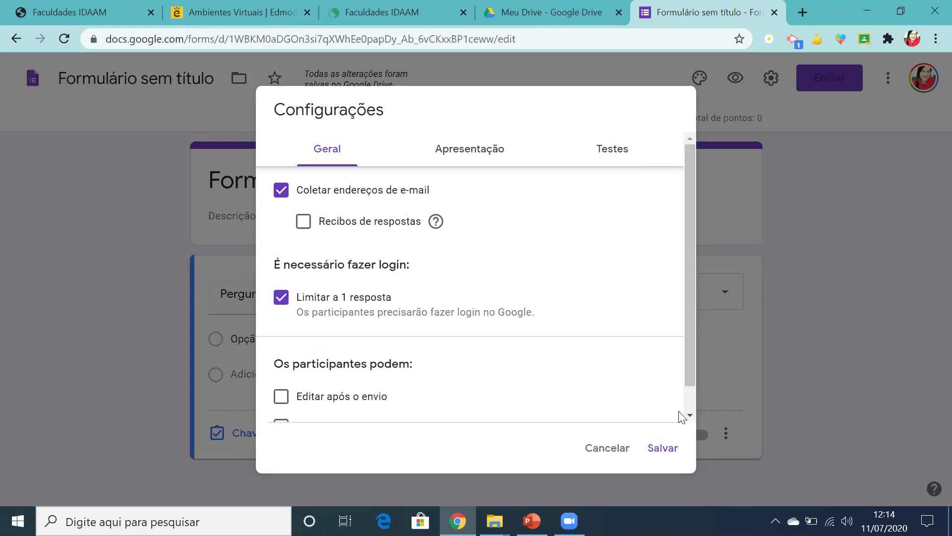
Step: Review the form's Apresentação options, leave the progress bar and question shuffling off, and save the settings
left_click(476, 155)
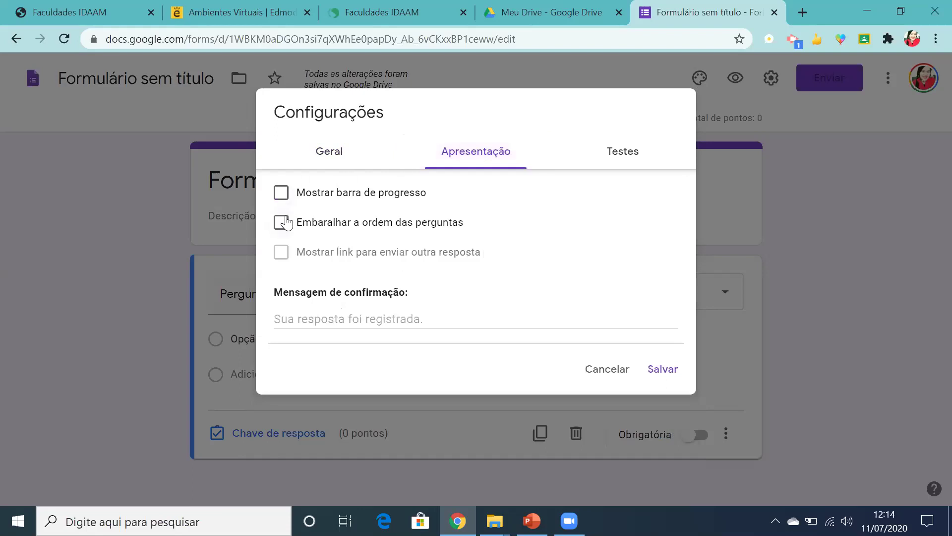
left_click(282, 223)
left_click(281, 196)
left_click(281, 196)
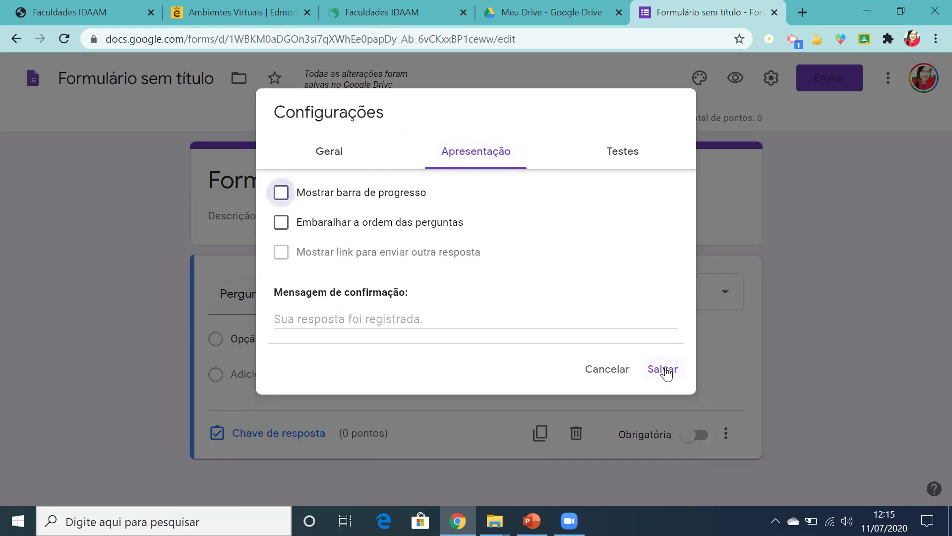
left_click(665, 369)
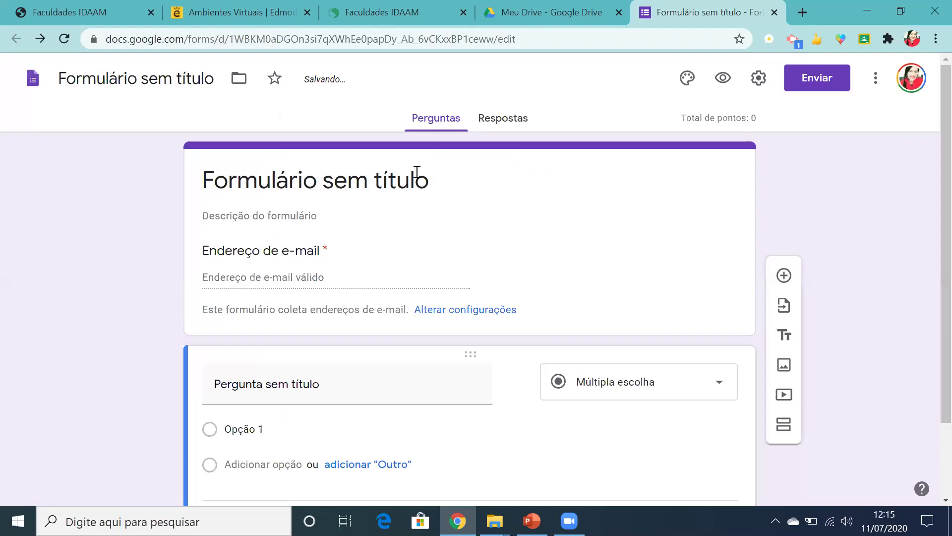
Step: Title the first question "Nome do Aluno:" with a short answer, and make it required
left_click(360, 393)
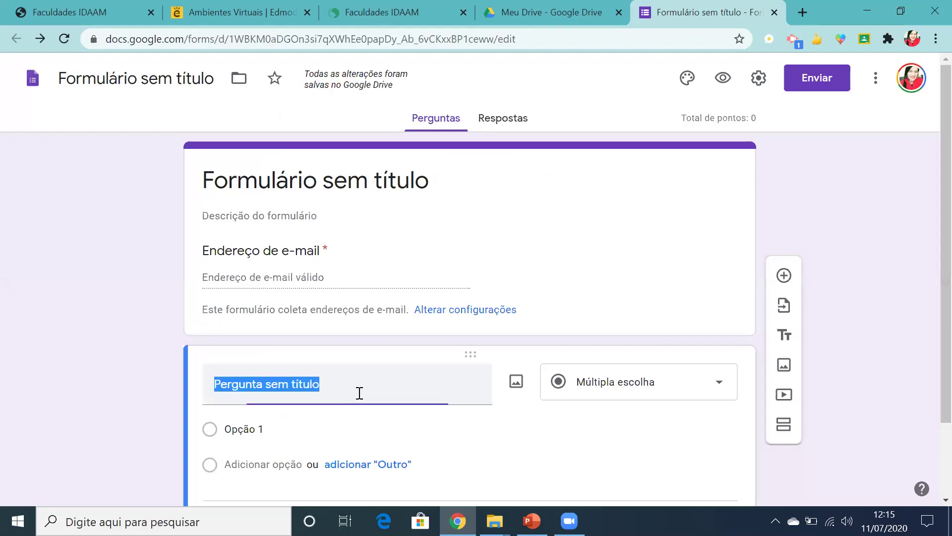
key("BackSpace")
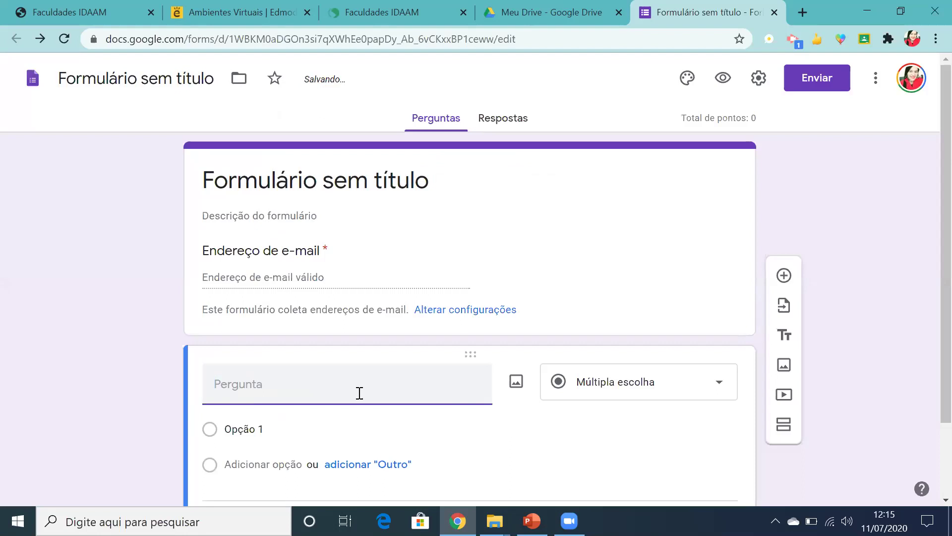
type("Q")
key("BackSpace")
type("Nome do Aluno:")
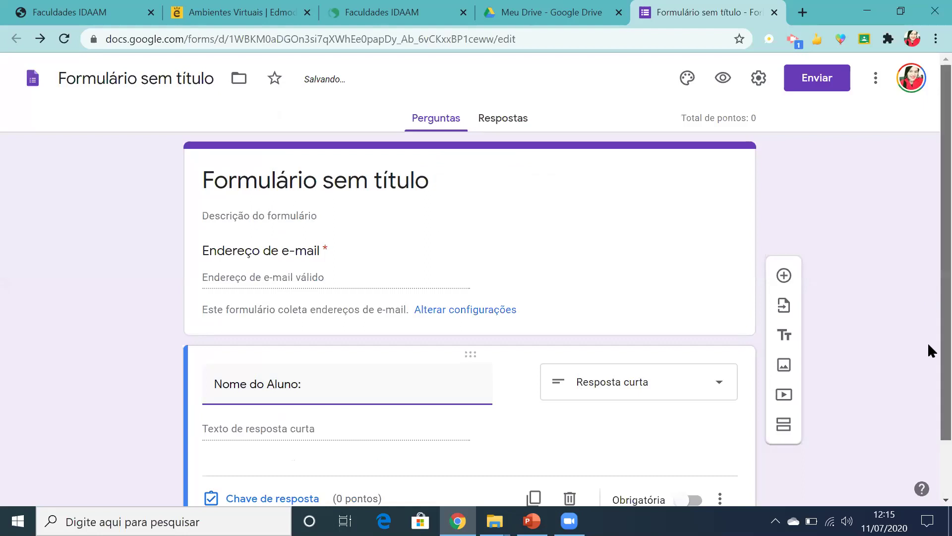
scroll(928, 352, "down", 2)
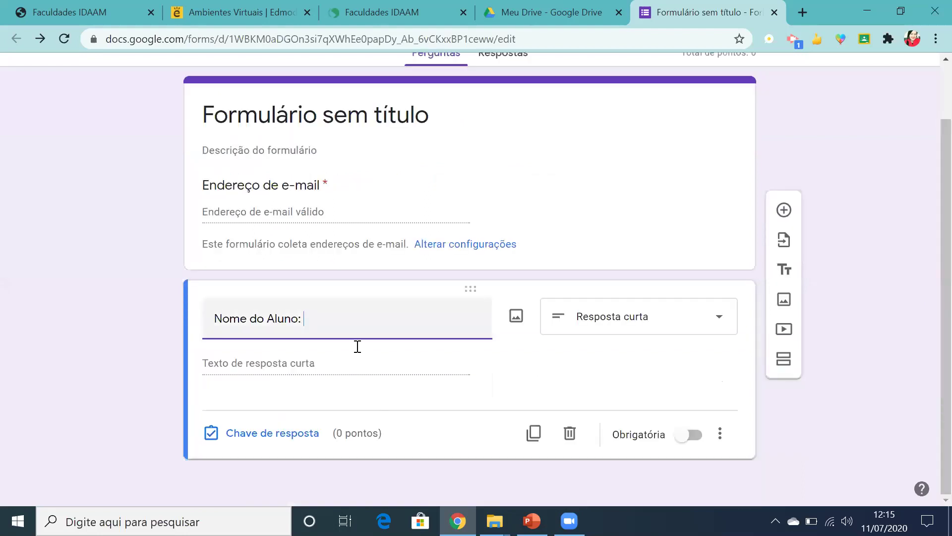
left_click(694, 435)
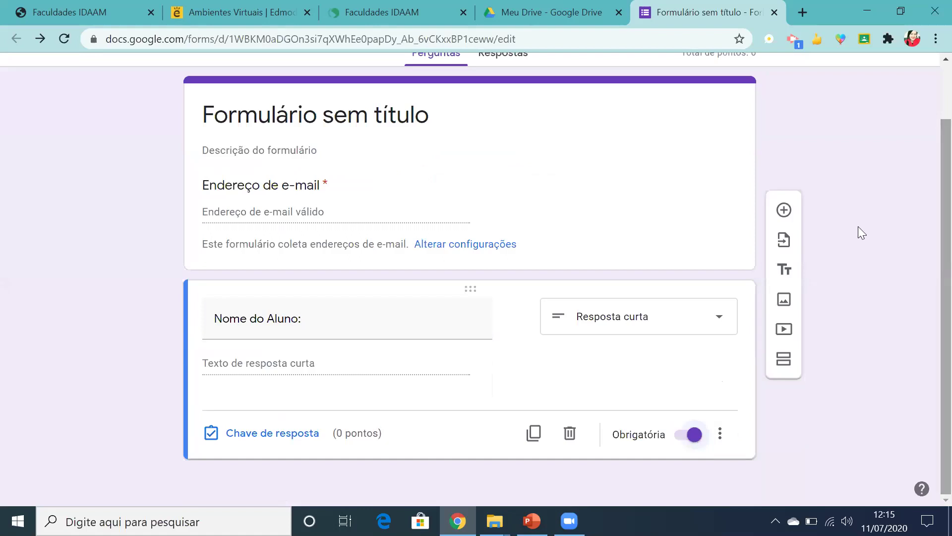
Step: Add a multiple-choice question reading "EDMODO é uma ambiente similar a uma rede social?"
left_click(784, 211)
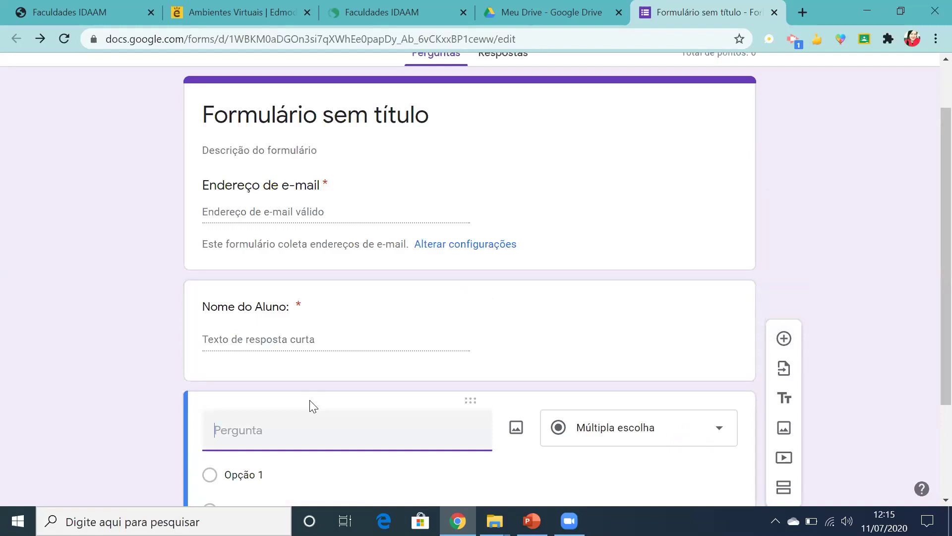
type("O")
key("BackSpace")
type("EDMODO é uma plataforma")
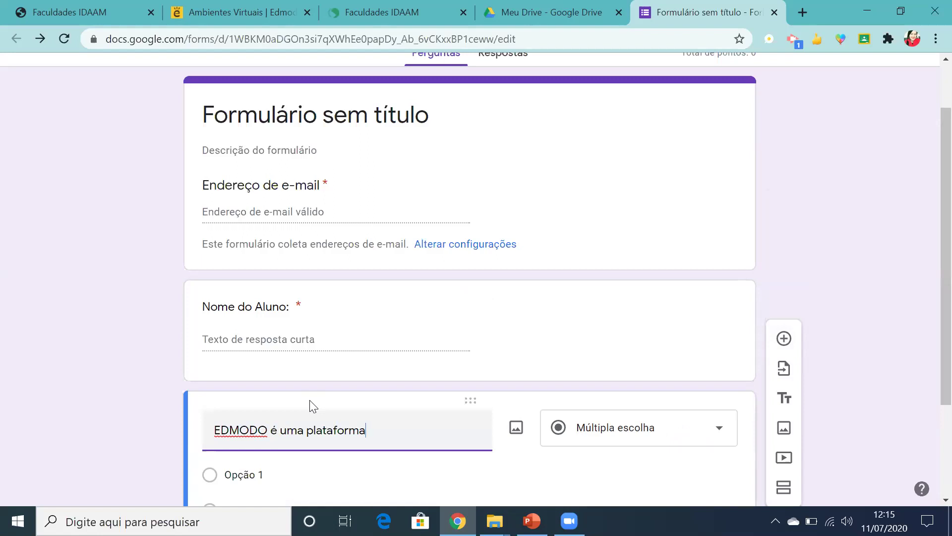
type(" de")
key("BackSpace")
key("BackSpace")
key("BackSpace")
key("BackSpace")
key("BackSpace")
key("BackSpace")
key("BackSpace")
key("BackSpace")
key("BackSpace")
key("BackSpace")
key("BackSpace")
key("BackSpace")
key("BackSpace")
key("BackSpace")
type("ambiente ")
type("de")
type("re")
key("BackSpace")
key("BackSpace")
key("BackSpace")
type("em")
key("BackSpace")
key("BackSpace")
key("BackSpace")
type("similar a uma r")
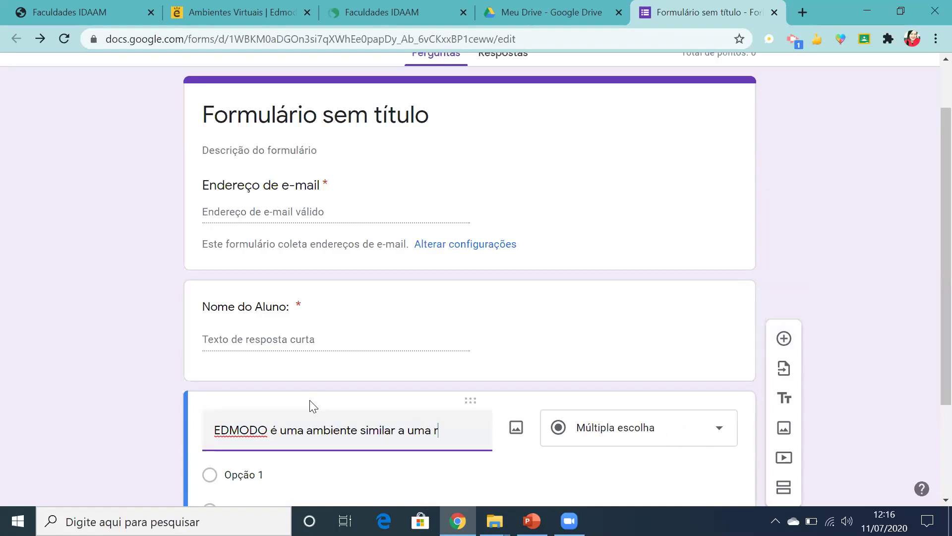
type("ede social?")
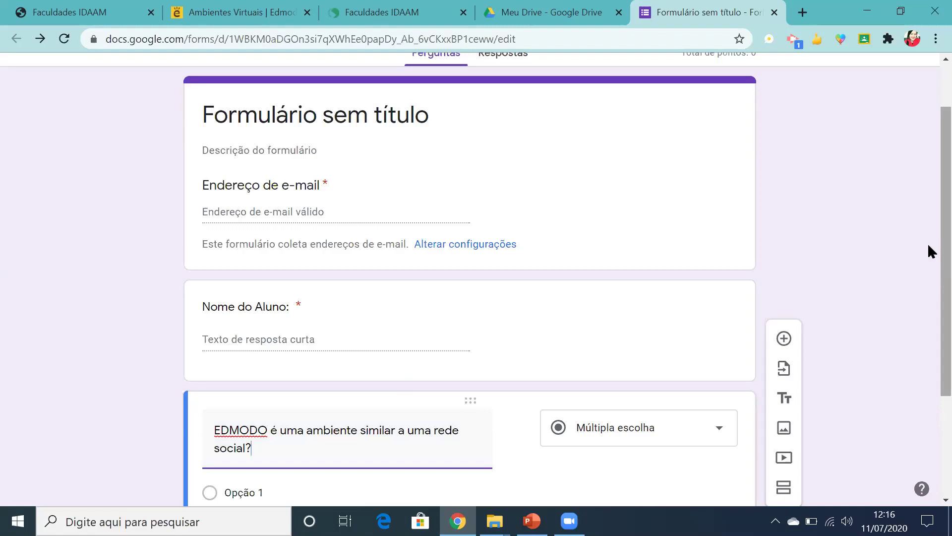
scroll(931, 374, "down", 3)
left_click(516, 274)
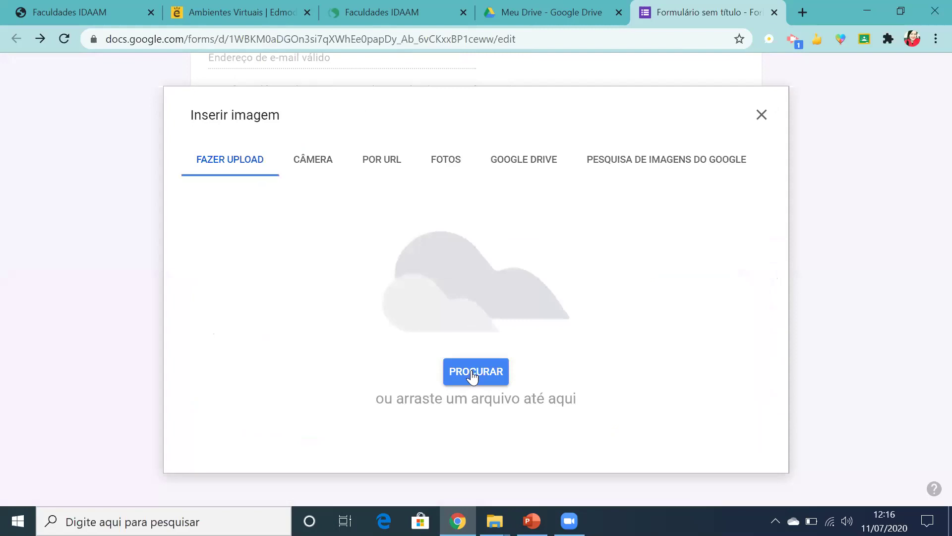
left_click(762, 115)
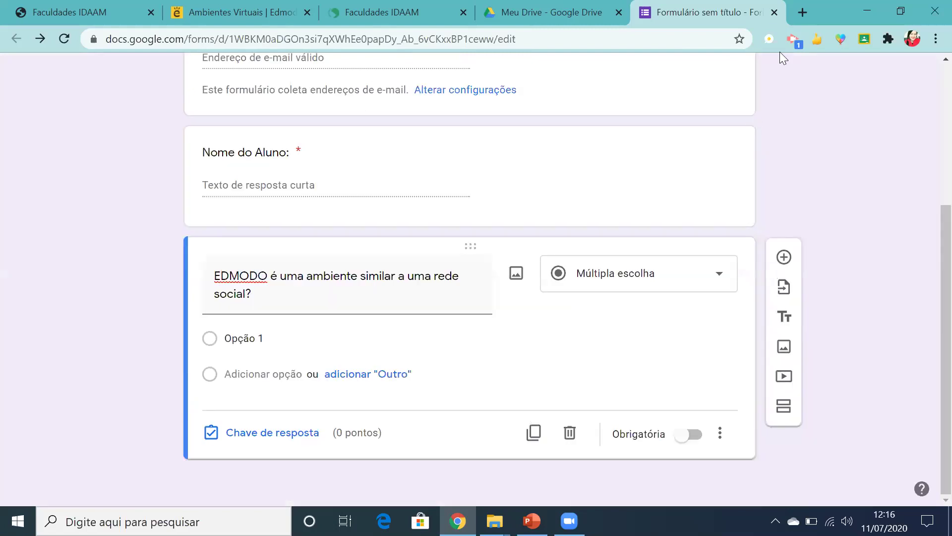
Step: Search Google Images for edmodo in a new browser tab
left_click(801, 10)
left_click(644, 40)
type("e")
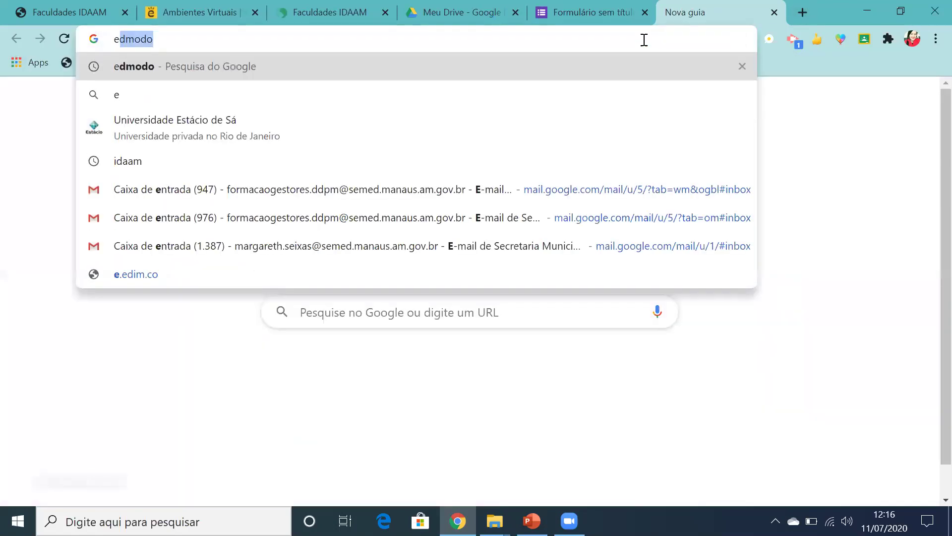
type("dmo")
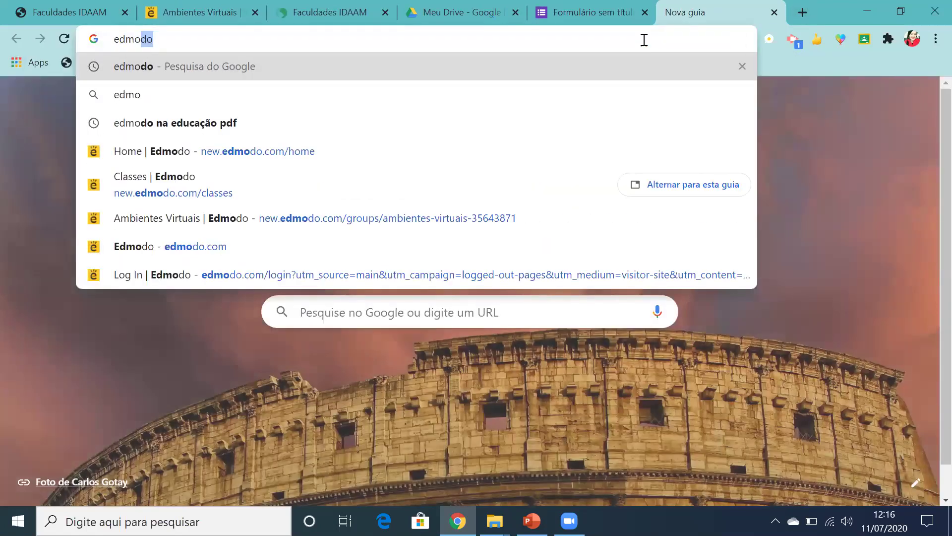
key("Return")
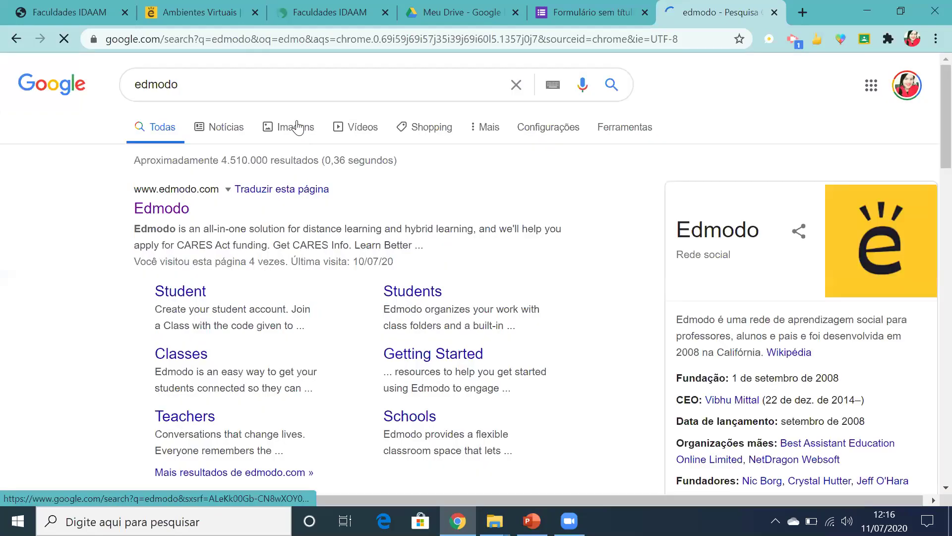
left_click(298, 127)
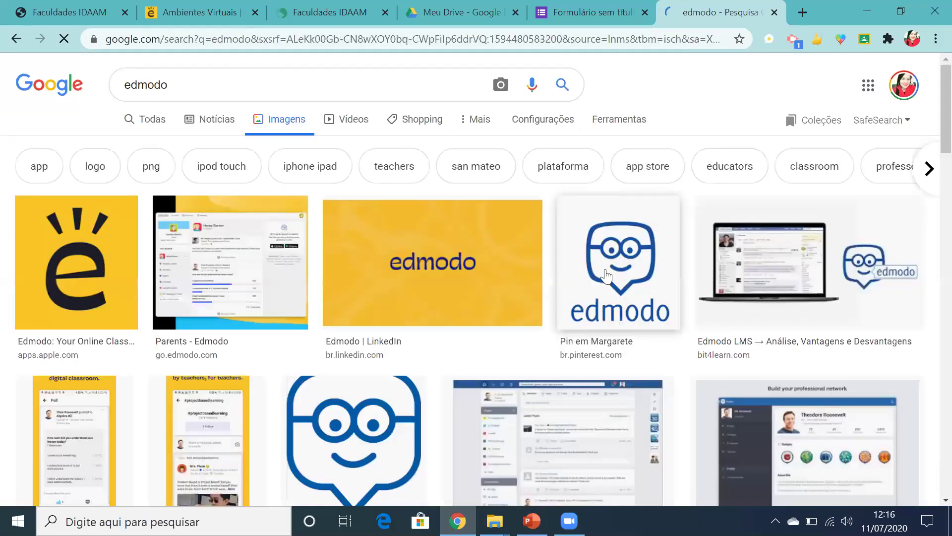
Step: Save the blue Edmodo logo with the glasses face to Área de Trabalho as edmodo
right_click(623, 270)
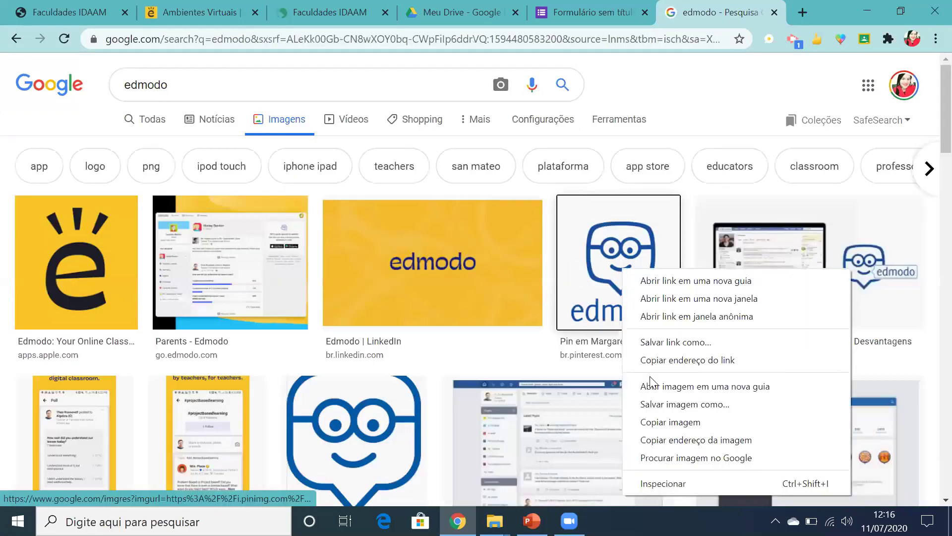
left_click(650, 406)
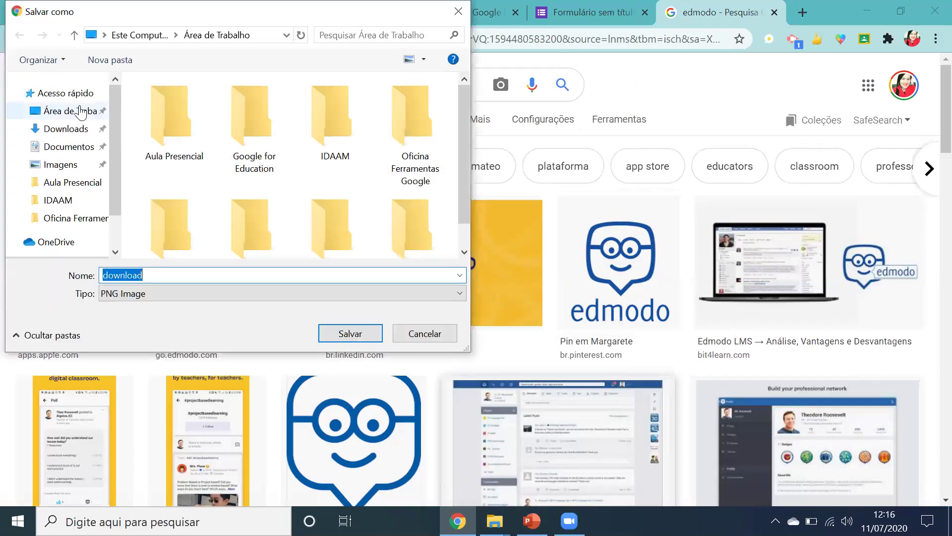
left_click(81, 110)
left_click(251, 278)
double_click(251, 278)
type("edmodo")
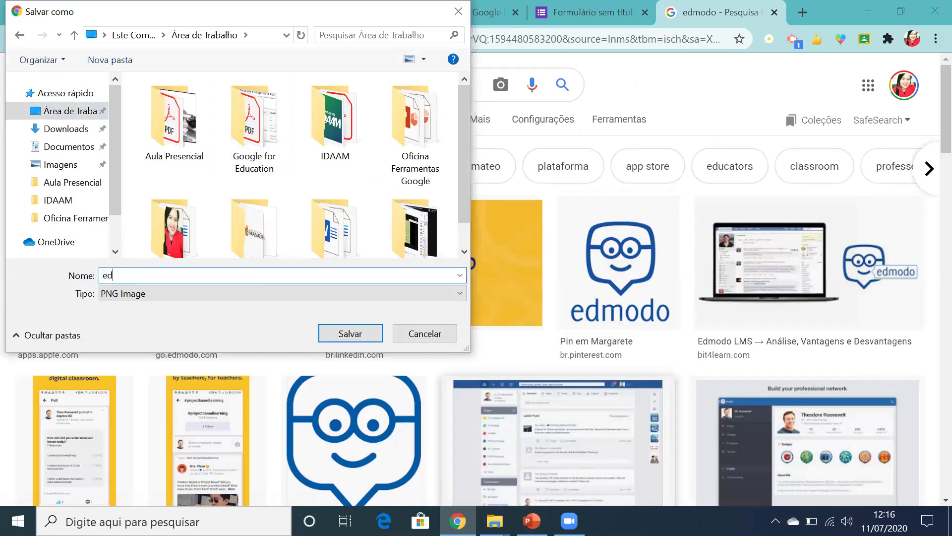
left_click(350, 334)
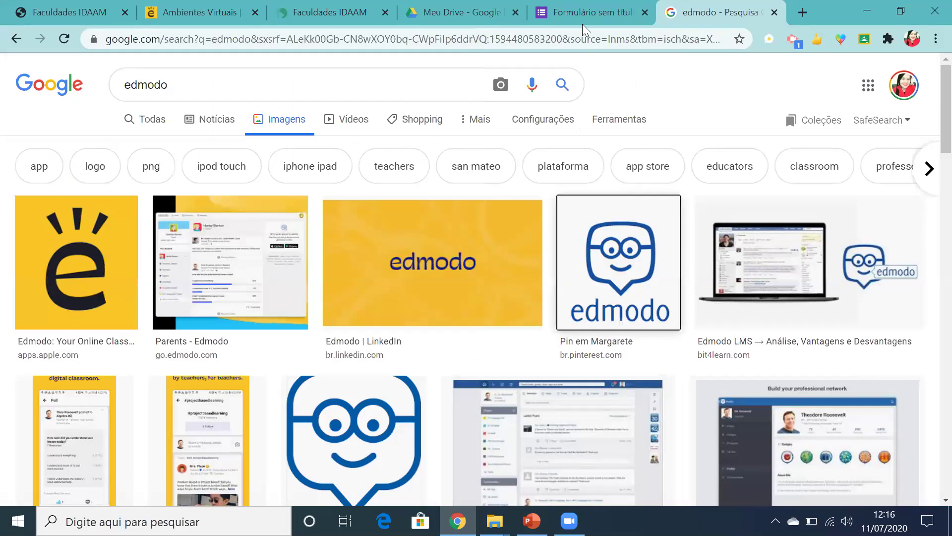
Step: Back in the form, insert the edmodo image from Área de Trabalho into the EDMODO question
left_click(581, 21)
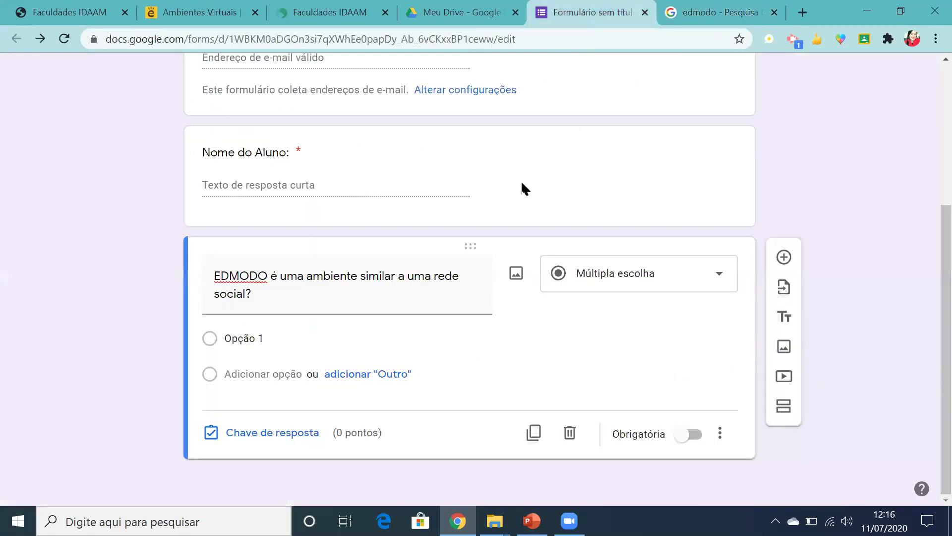
left_click(516, 275)
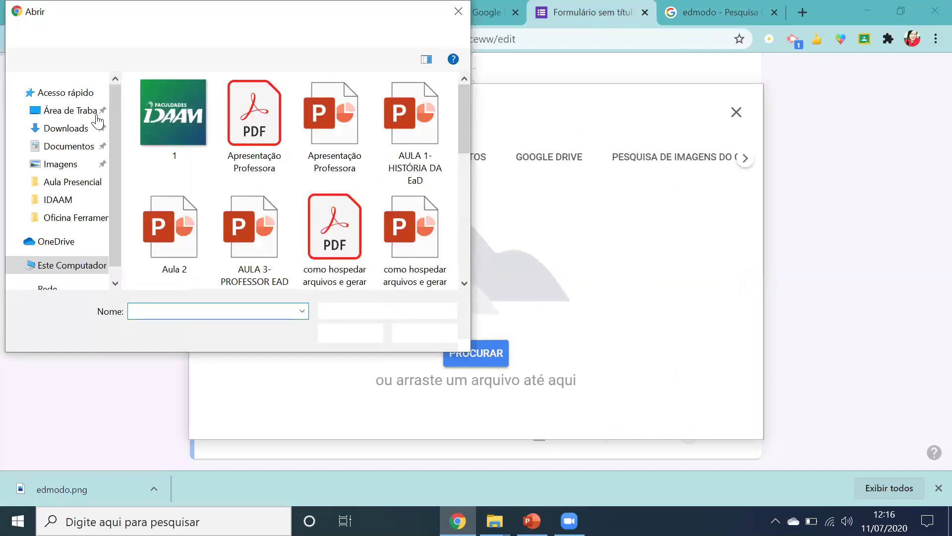
key("alt+Up")
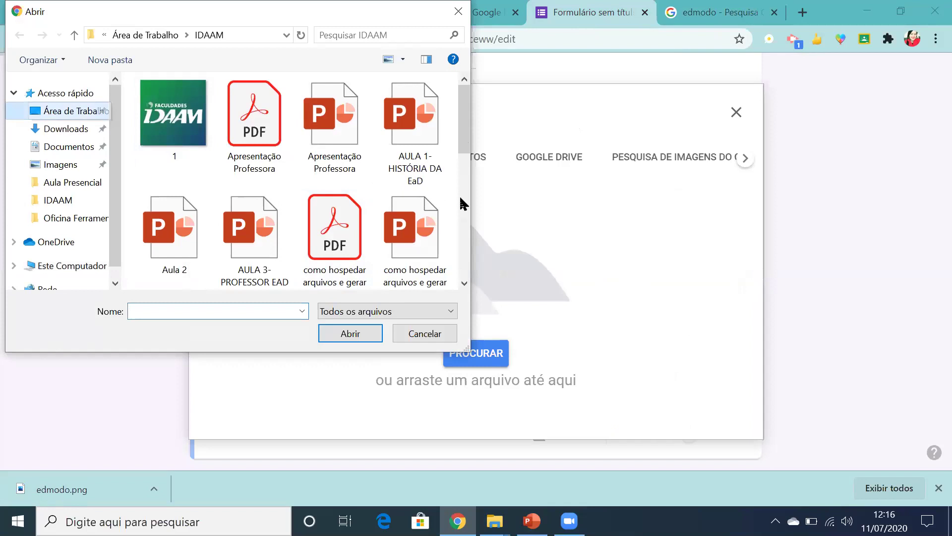
scroll(428, 181, "down", 3)
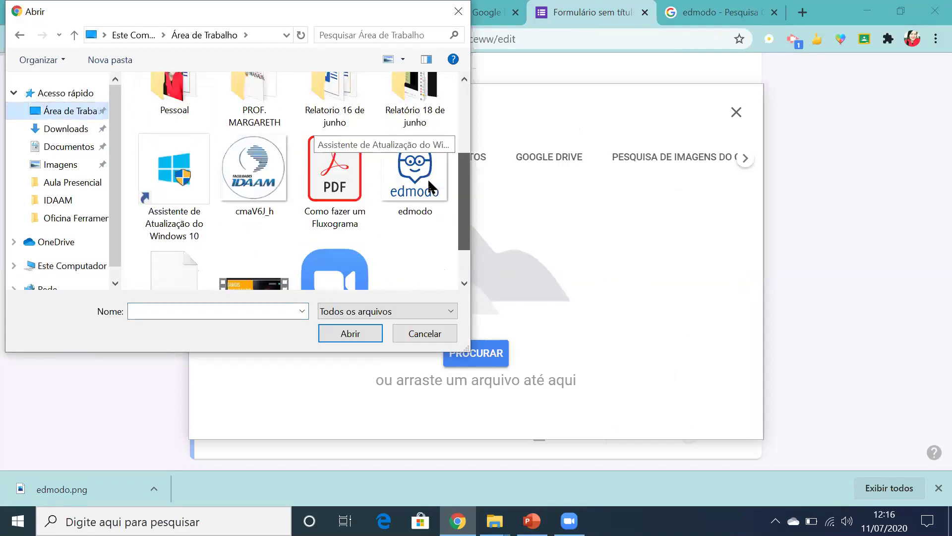
key("Return")
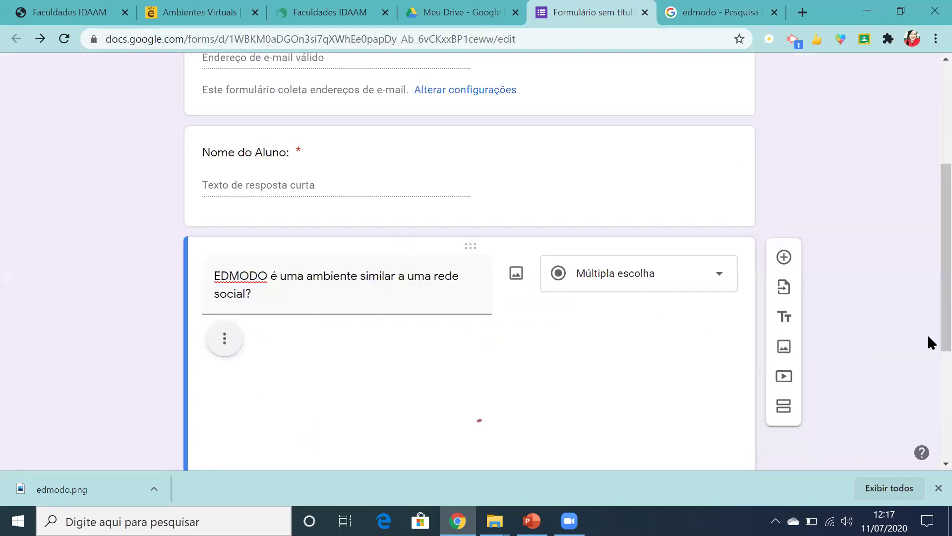
scroll(927, 343, "down", 3)
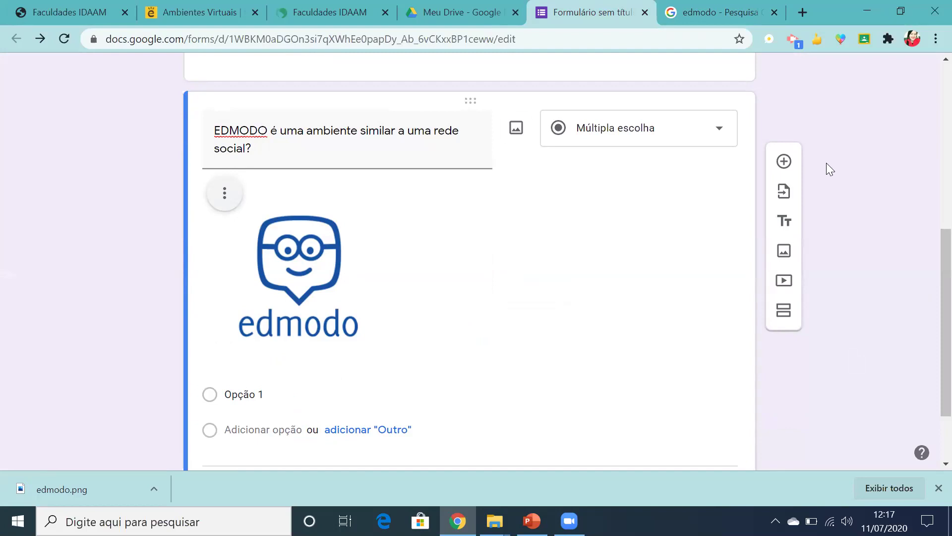
scroll(931, 287, "down", 1)
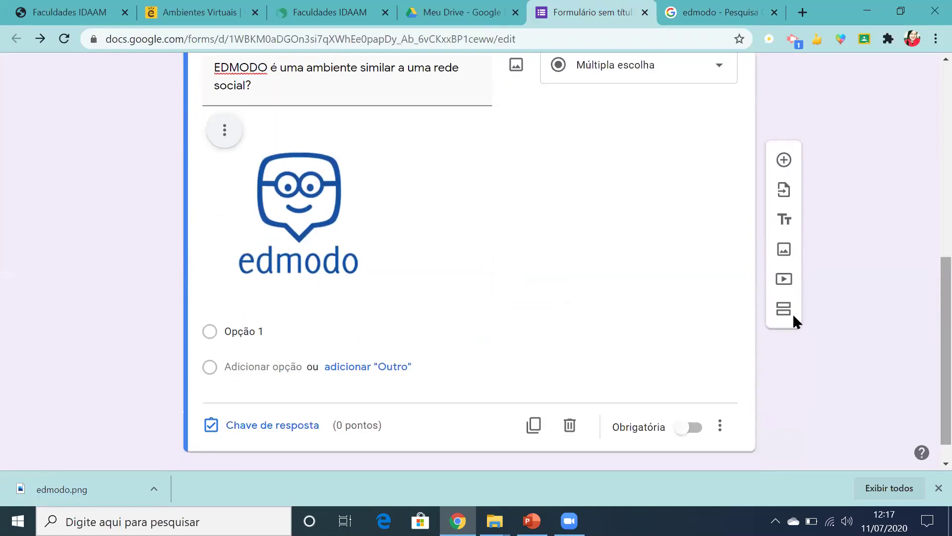
left_click(721, 426)
left_click(823, 258)
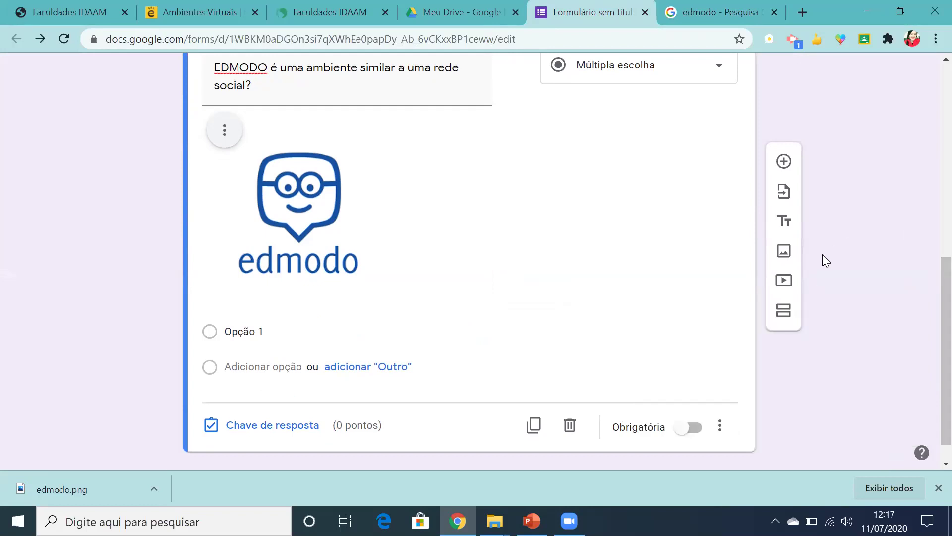
Step: Search YouTube for "edmodo tutorial" and insert the video "Edmodo Tutorial (BASIC) for Teachers" into the form
left_click(784, 281)
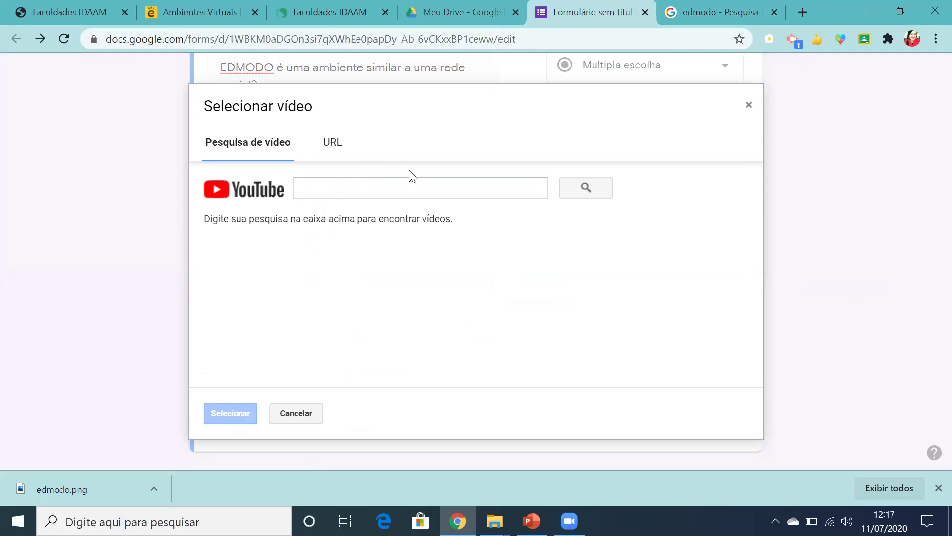
left_click(406, 187)
type("edmodo")
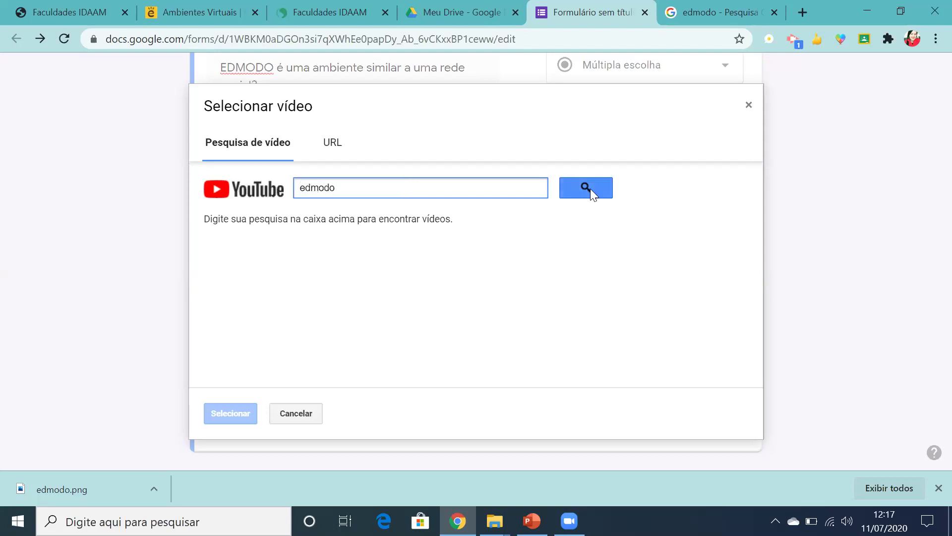
left_click(589, 188)
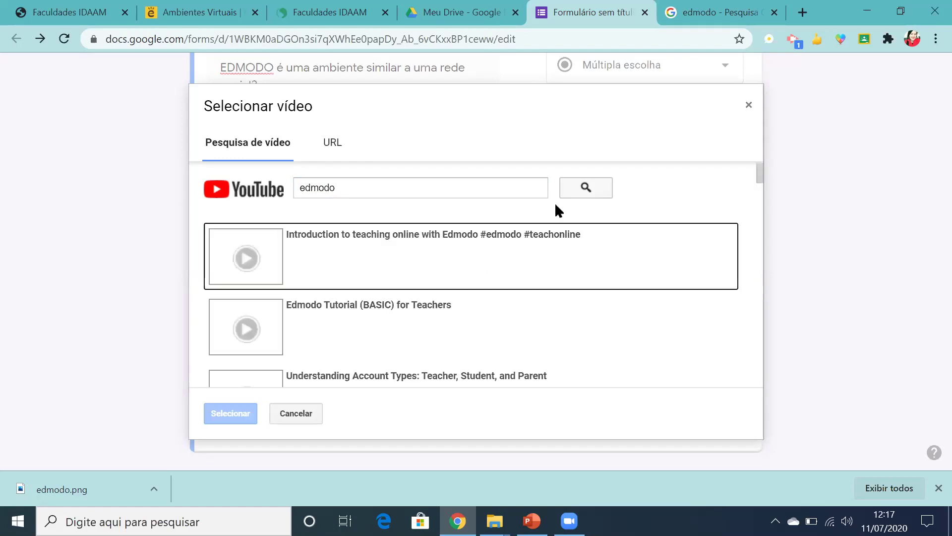
left_click(371, 189)
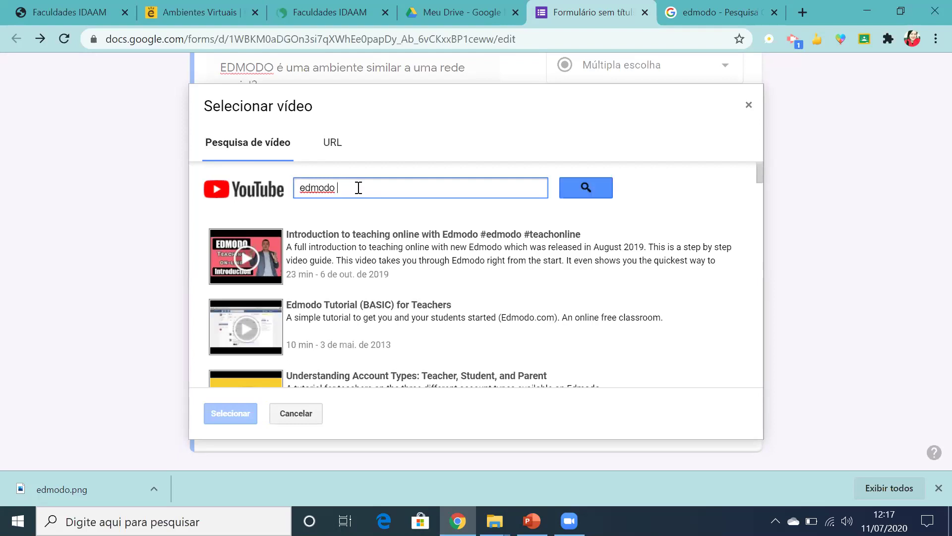
left_click(586, 189)
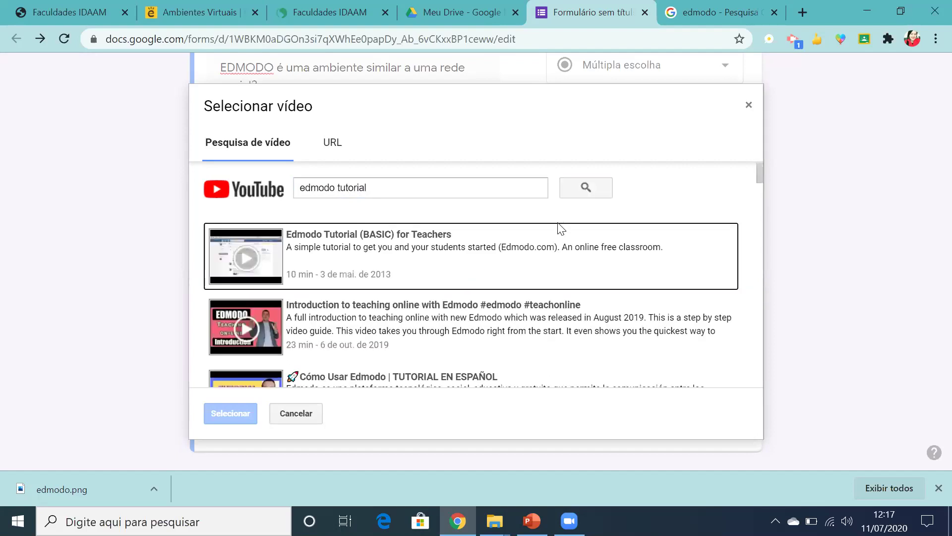
left_click(493, 251)
left_click(233, 413)
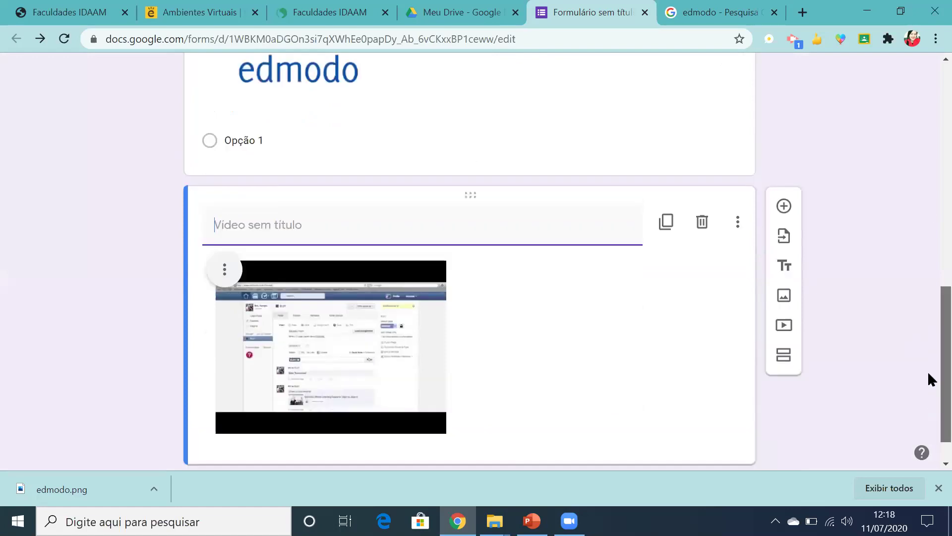
Step: Move the video between the student name and EDMODO questions and title it "Assita o vídeo para conhecer o ambiente virtual EDMODO:"
scroll(928, 377, "up", 1)
left_click_drag(474, 236, 489, 374)
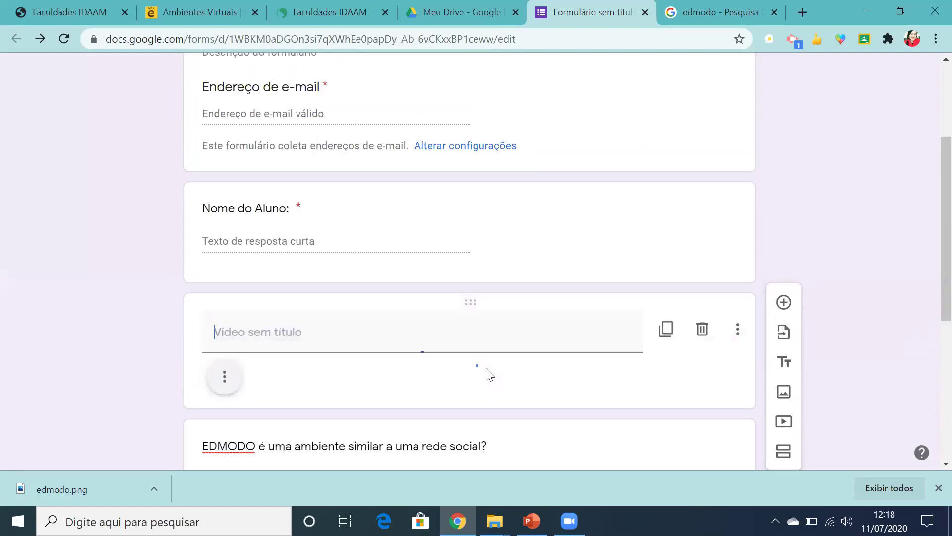
type("A")
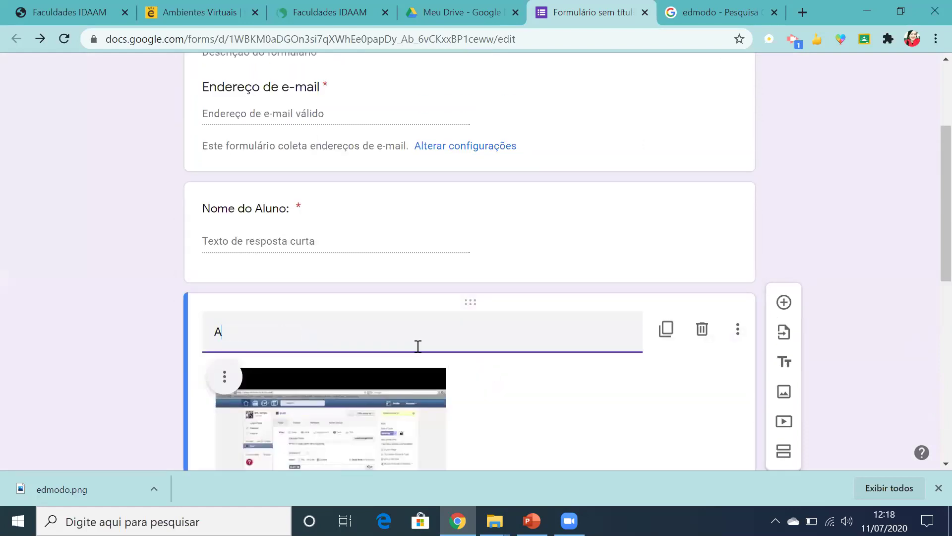
type("ssita o vídeo para conhecer ")
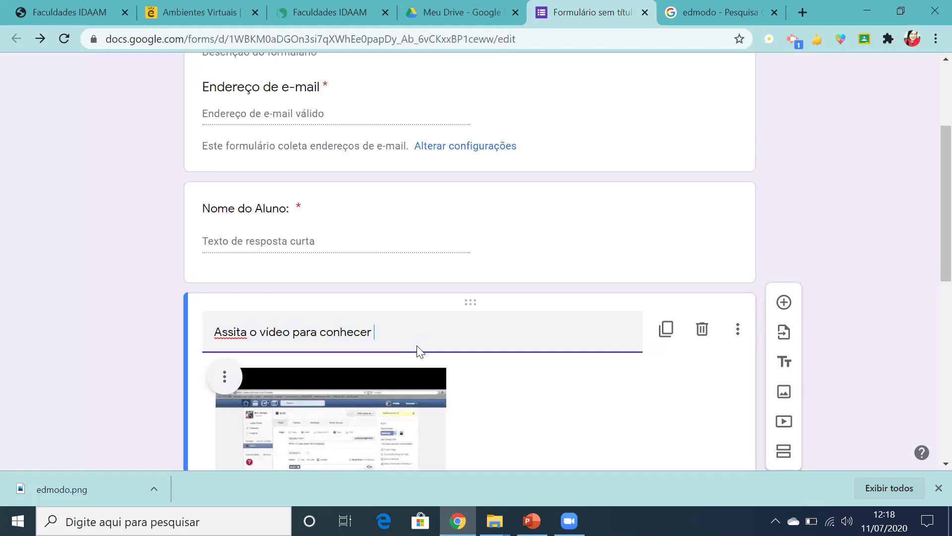
type("o ambiente virtual EDMODO")
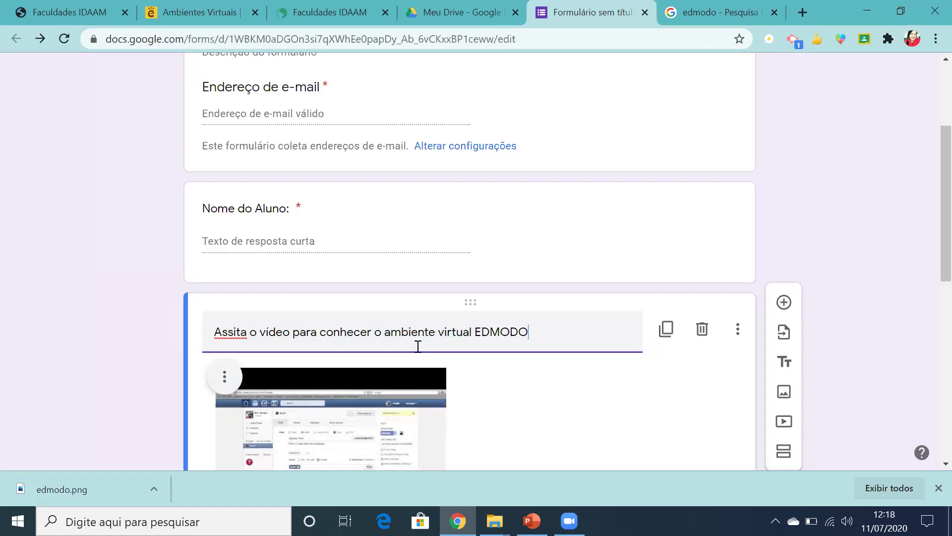
type(":")
Step: Give the EDMODO question the answer options Verdadeiro and Falso
scroll(928, 248, "down", 3)
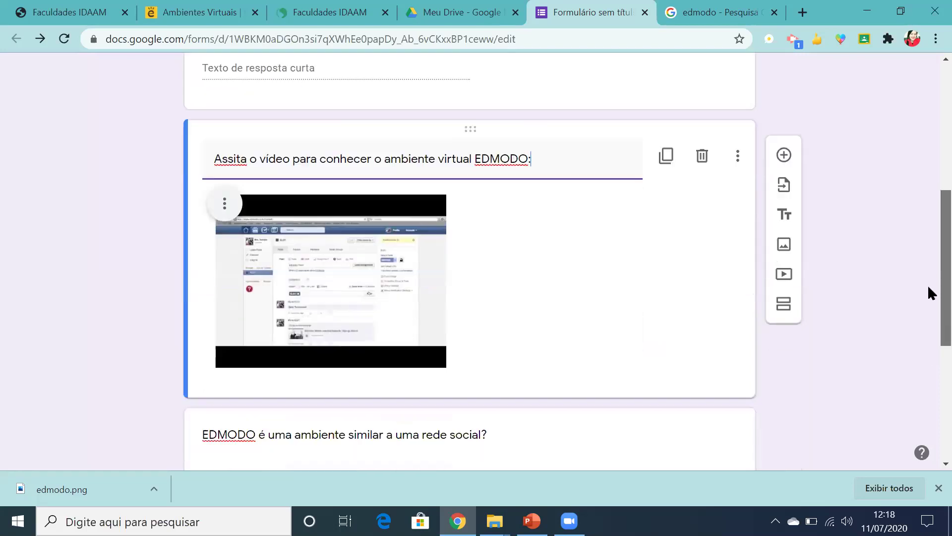
scroll(929, 287, "down", 2)
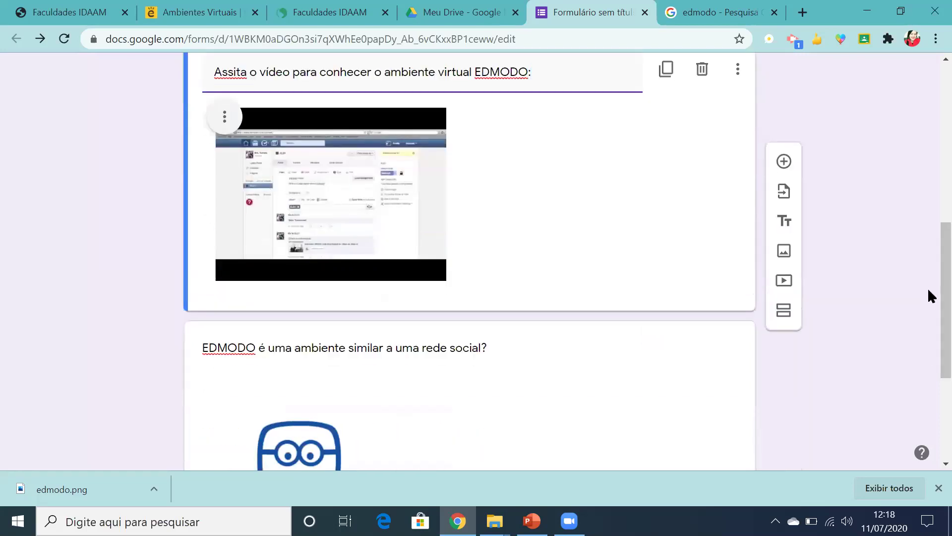
scroll(928, 285, "up", 1)
scroll(928, 307, "down", 3)
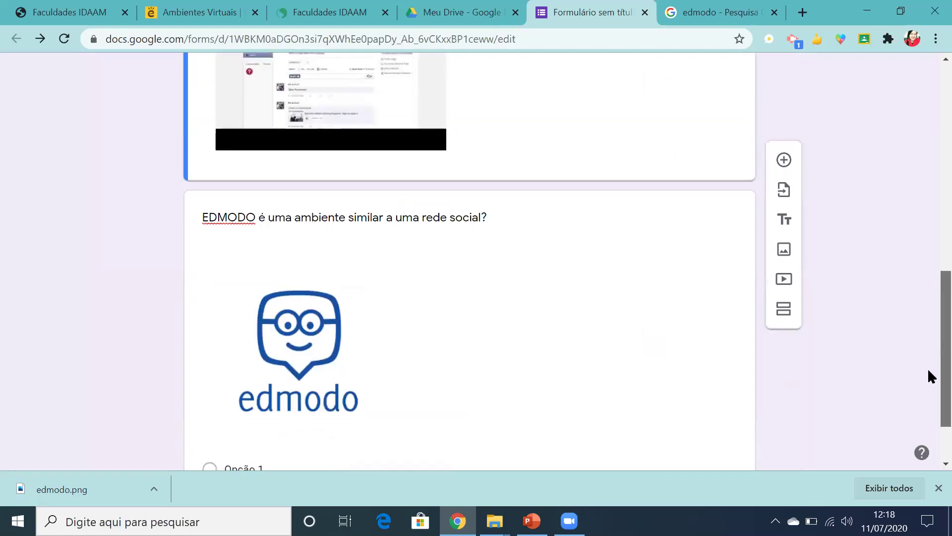
scroll(927, 377, "down", 2)
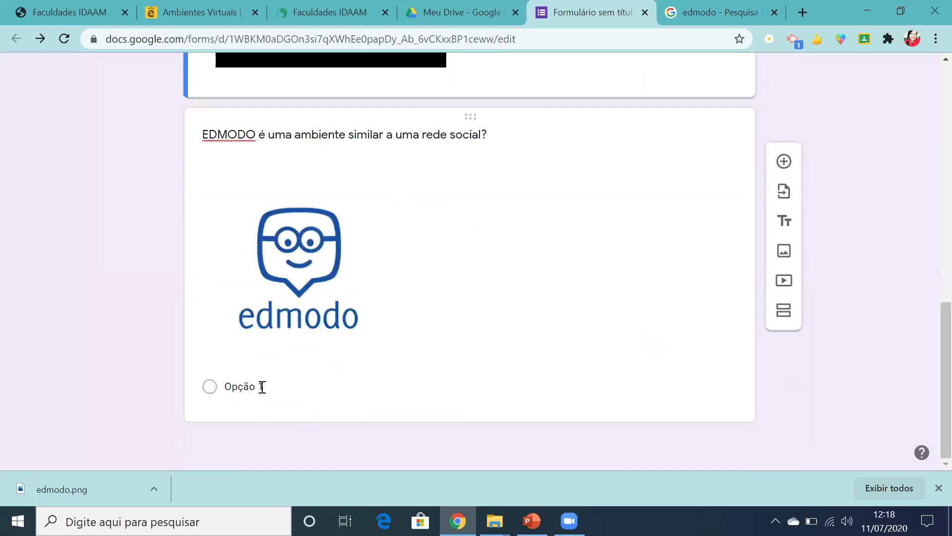
left_click(262, 387)
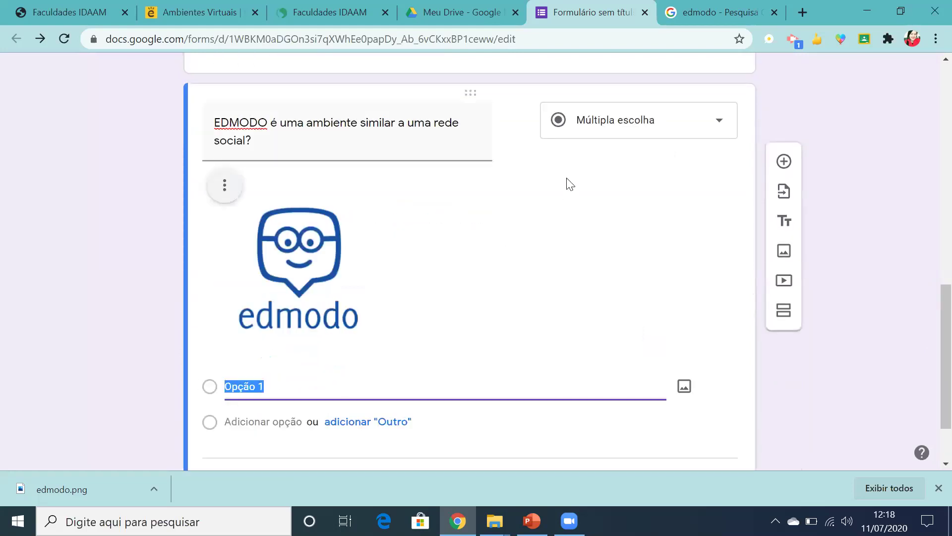
key("BackSpace")
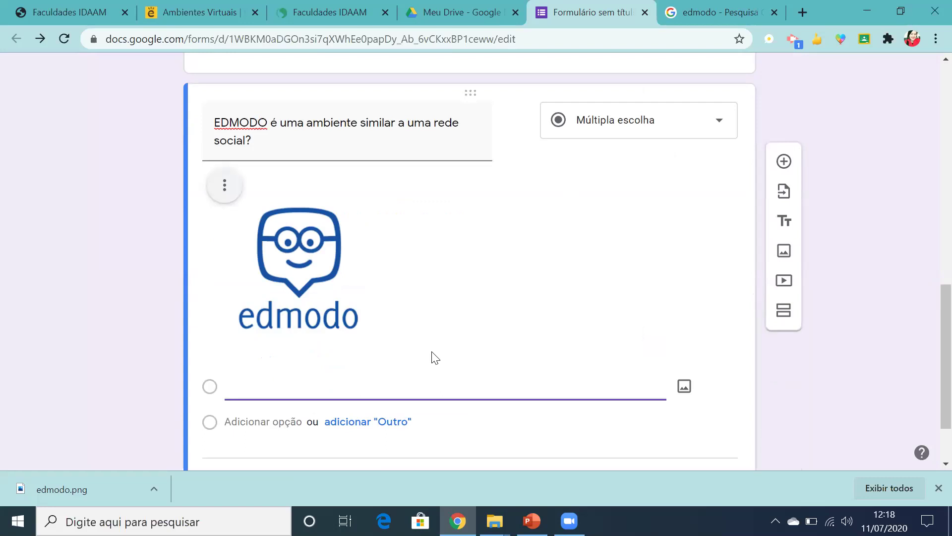
type("Verdadeiro")
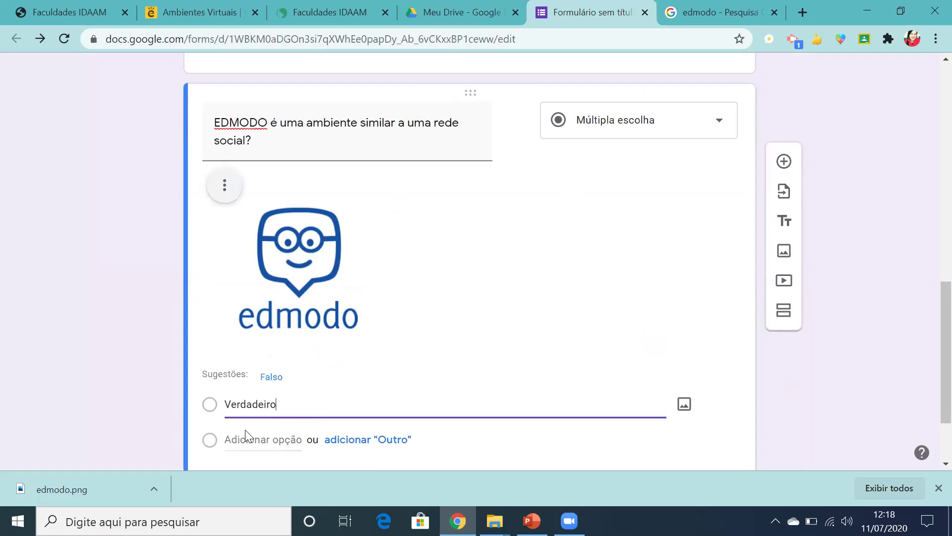
left_click(247, 430)
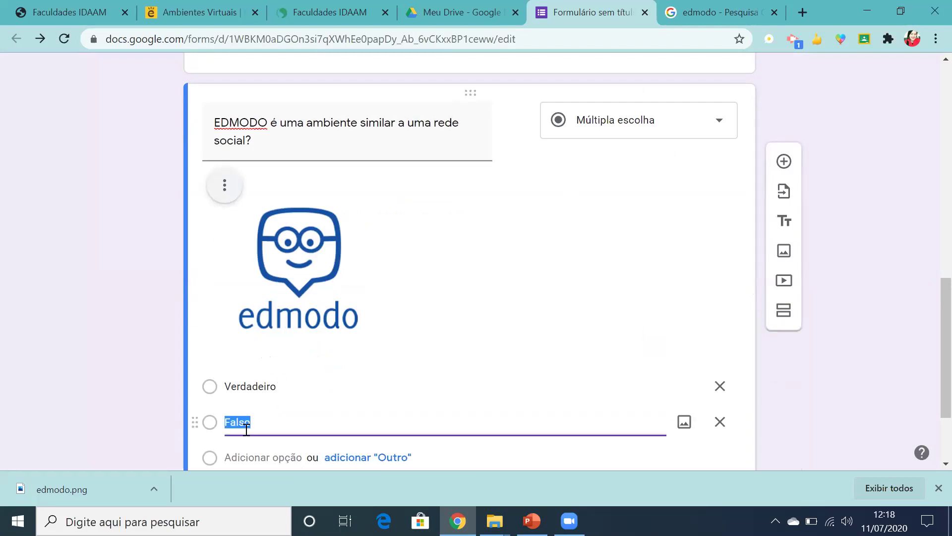
left_click(914, 287)
Step: View the form's responses section and return to its questions
scroll(927, 323, "up", 3)
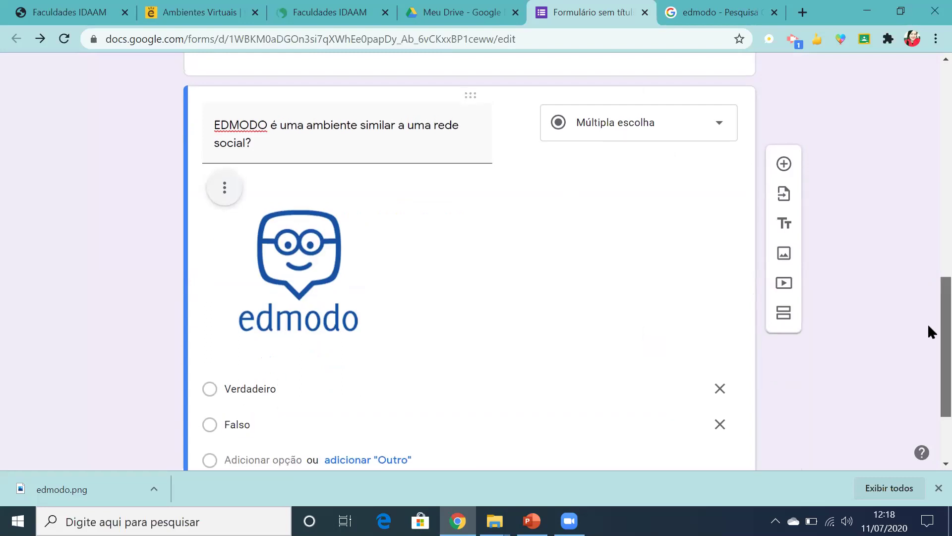
scroll(928, 239, "up", 10)
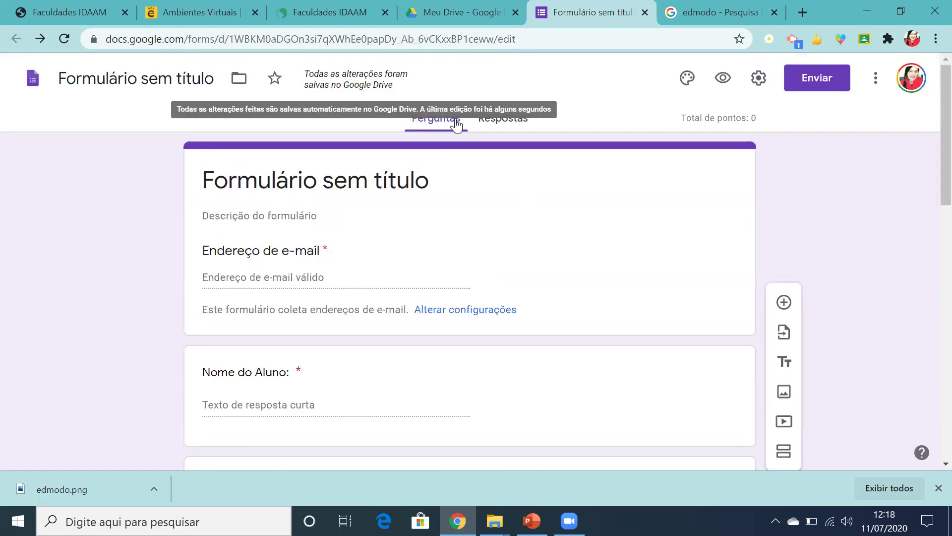
left_click(527, 120)
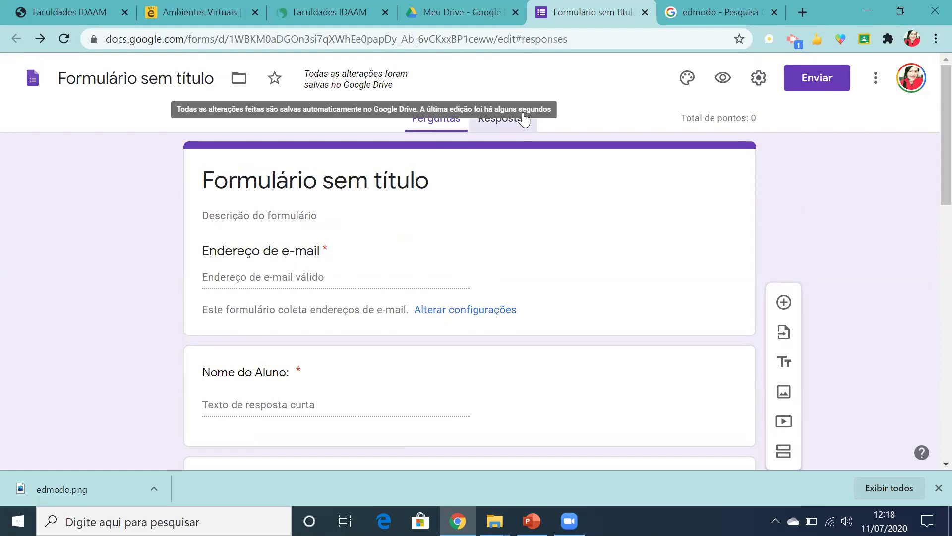
left_click(434, 119)
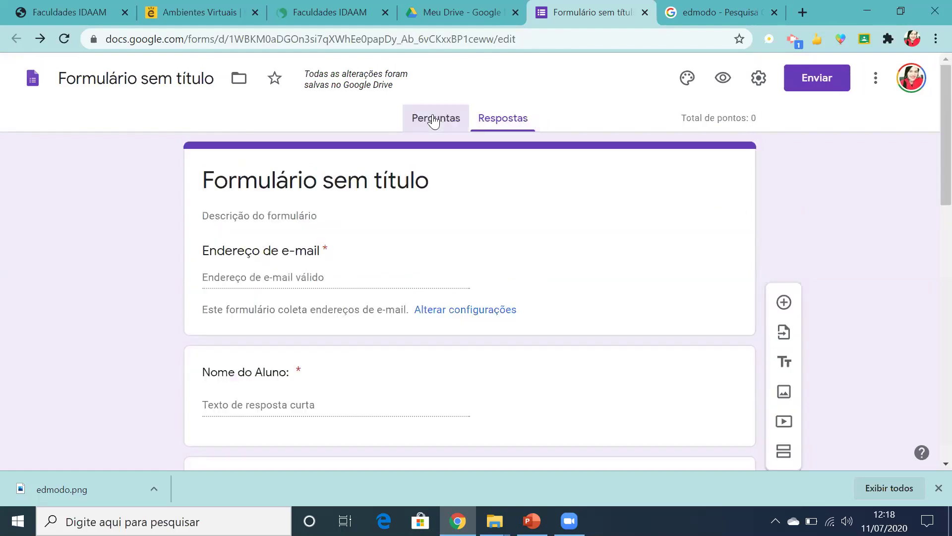
Step: Rename the form file as Ambientes Virtuais
left_click(166, 80)
type("Ambientes")
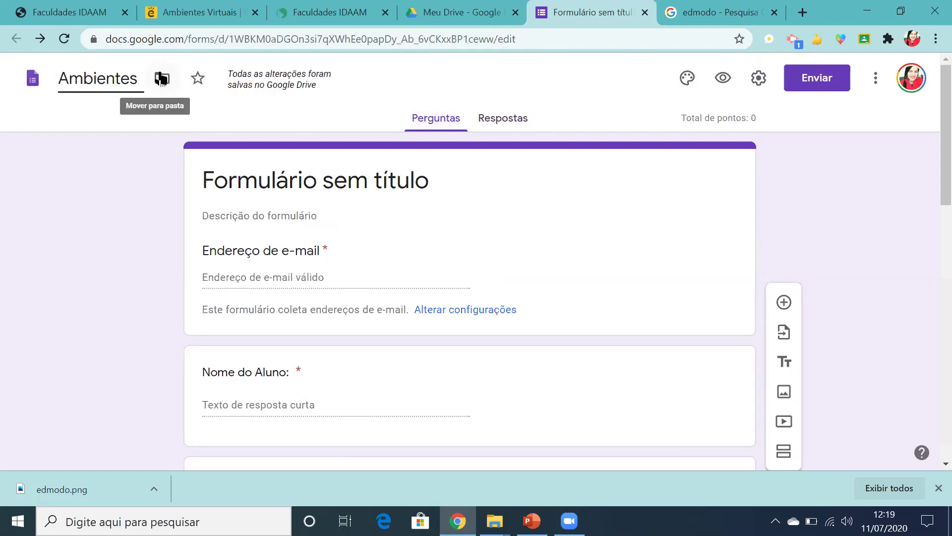
type(" Virtuais")
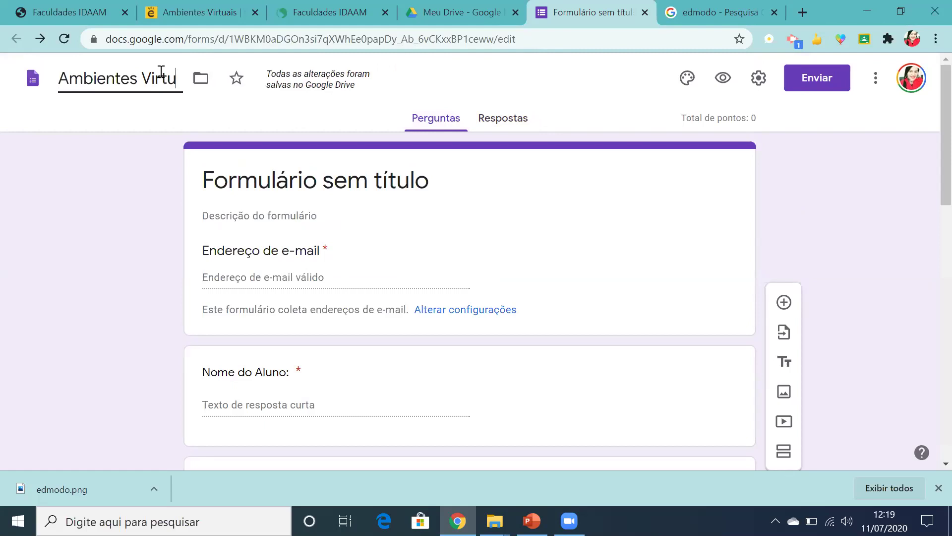
Step: Set the form's heading to "Ambientes Virtuais- Pós-graduação IDAAM"
left_click(271, 189)
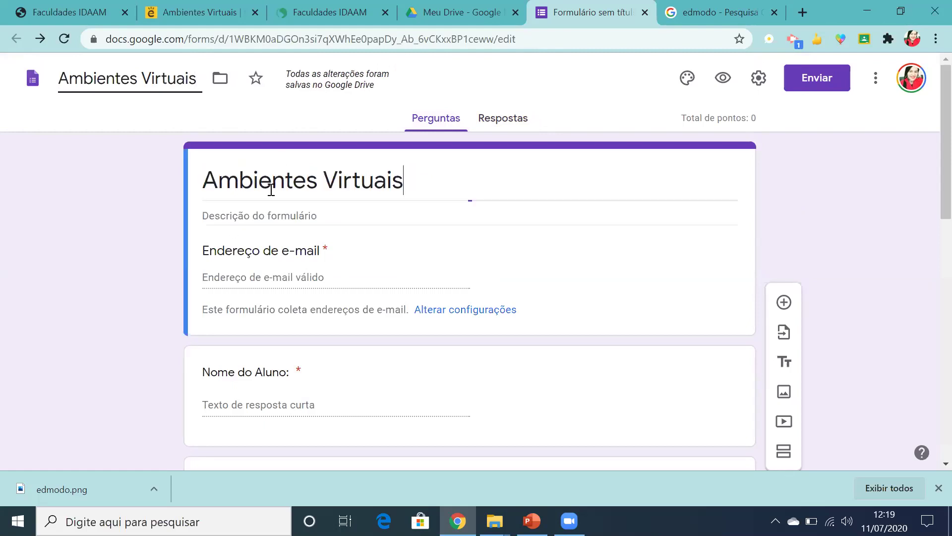
type("- ")
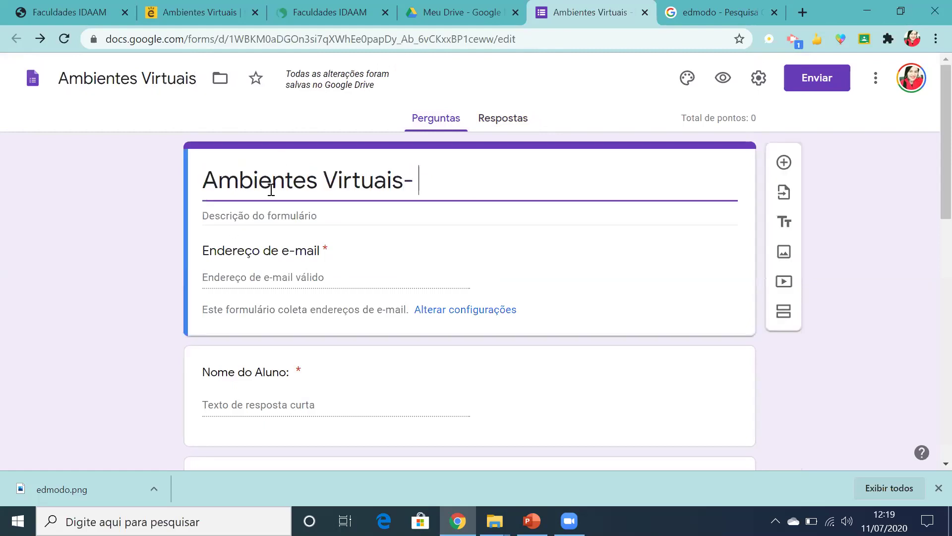
type("Pós-gr")
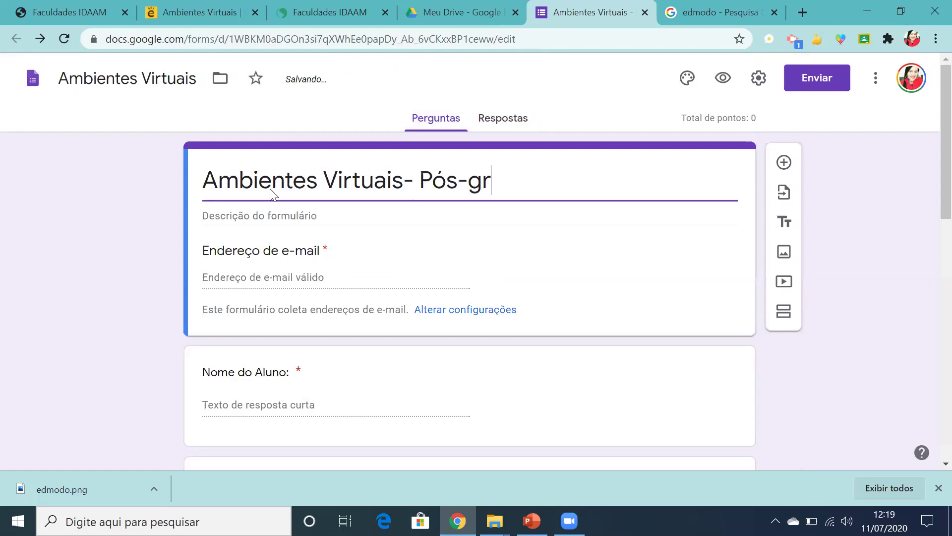
type("aduação ")
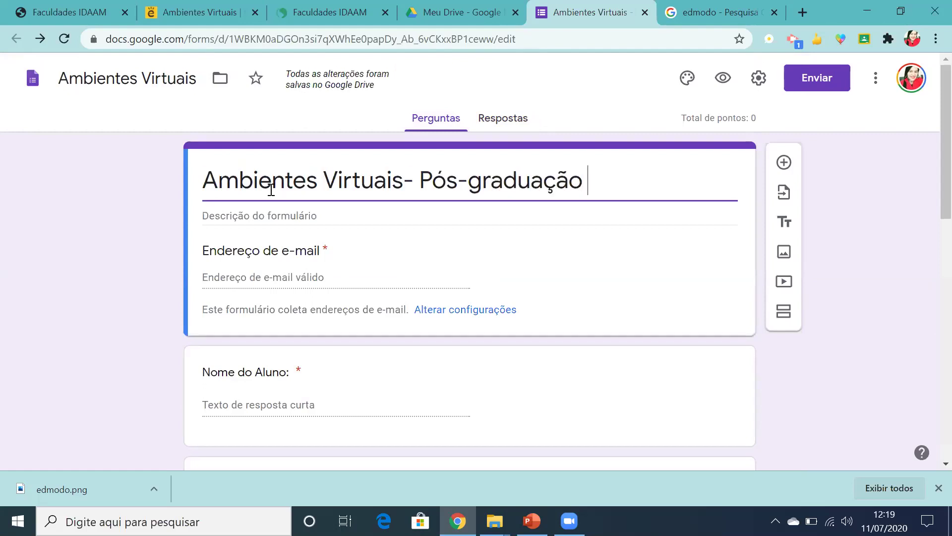
type("IDAAM")
left_click(911, 249)
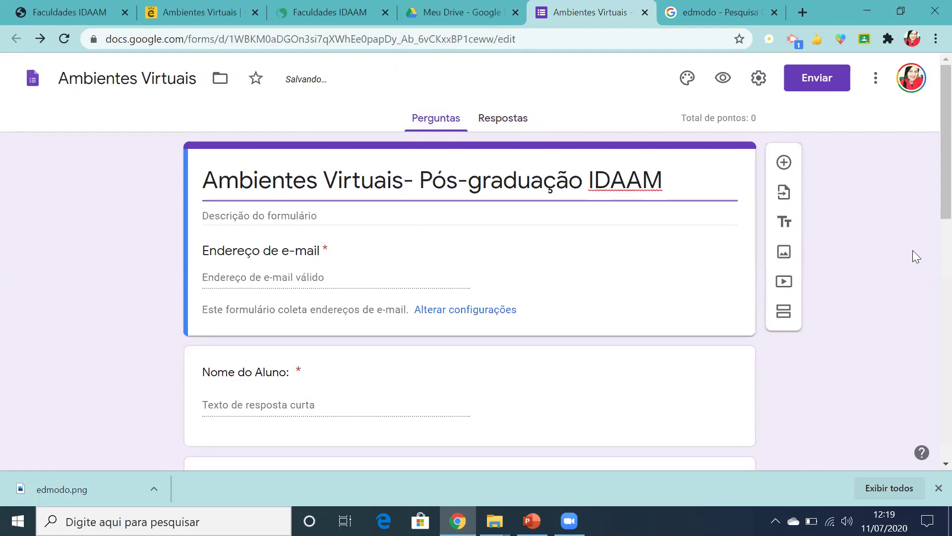
Step: View the form's shareable link in the sending options, then close them without sending
left_click(813, 88)
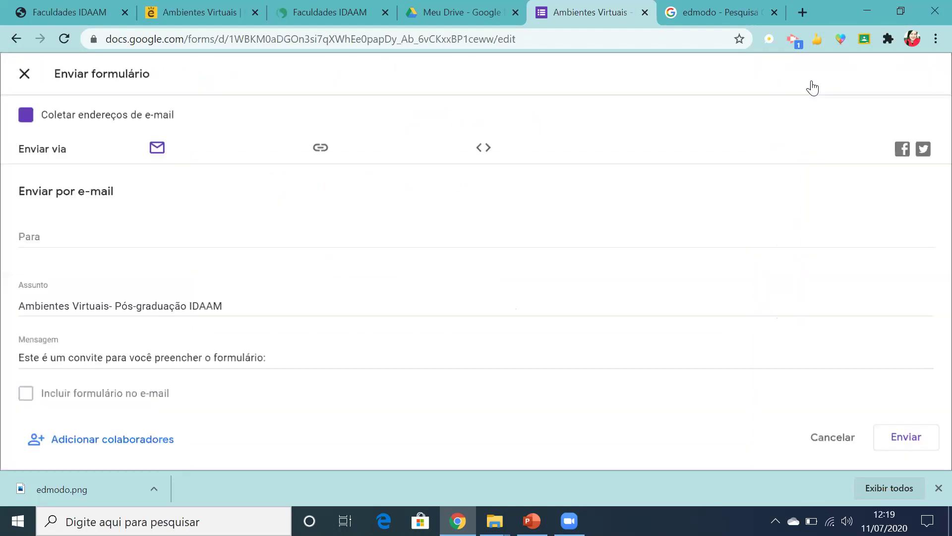
left_click(319, 150)
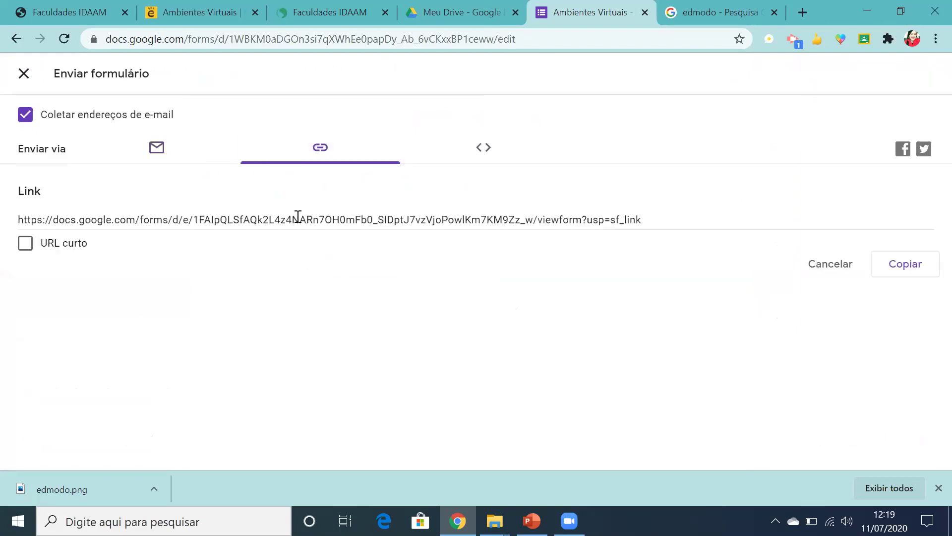
left_click(238, 219)
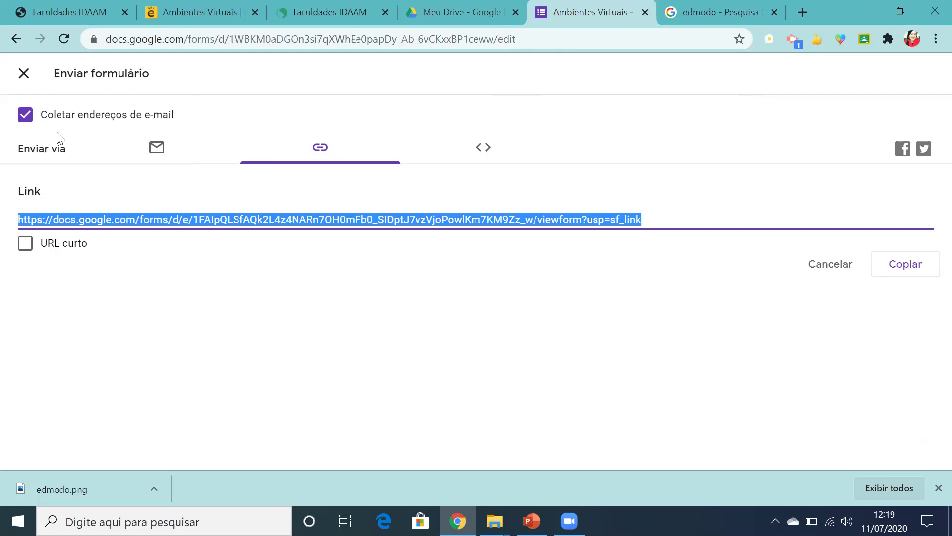
left_click(23, 76)
left_click(23, 74)
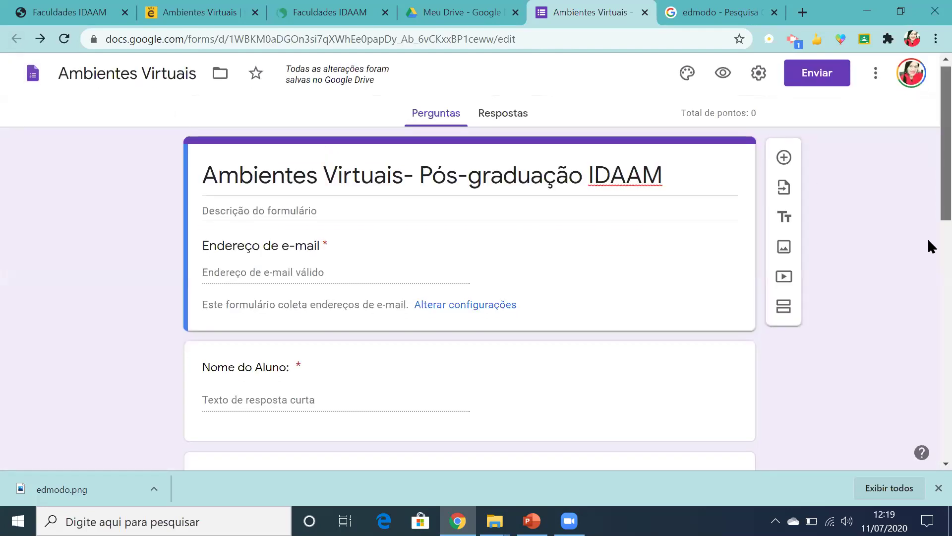
Step: In the answer key of the question "EDMODO é uma ambiente similar a uma rede social?", mark Verdadeiro as the correct answer
scroll(928, 239, "down", 10)
scroll(927, 400, "down", 1)
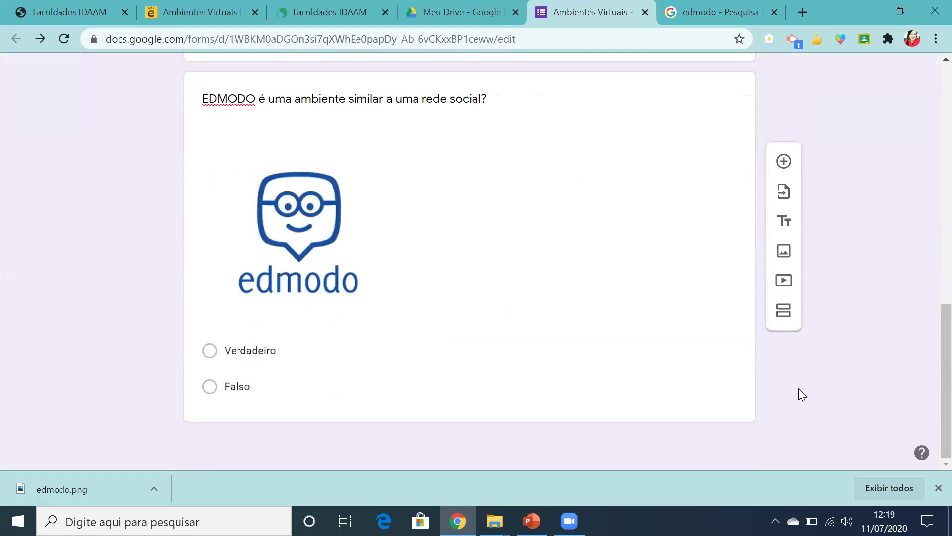
left_click(272, 388)
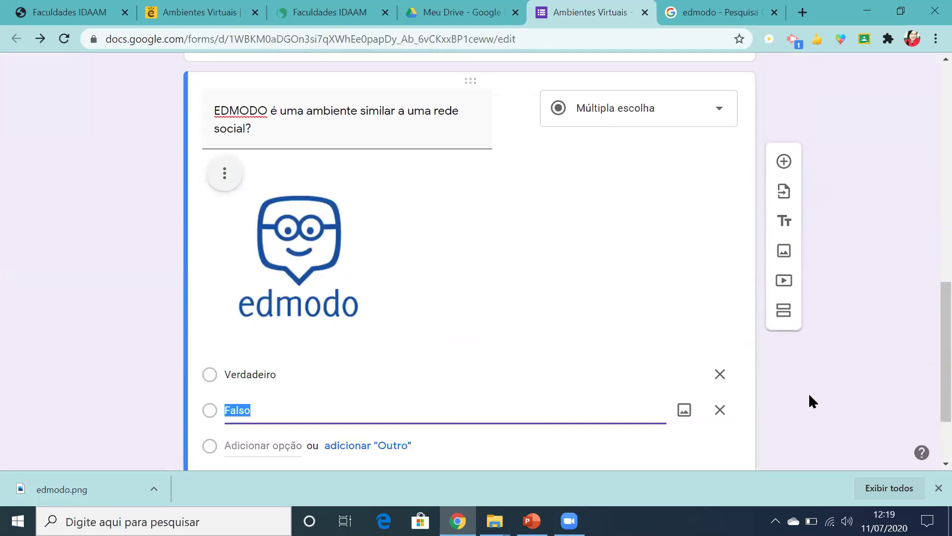
scroll(929, 432, "down", 2)
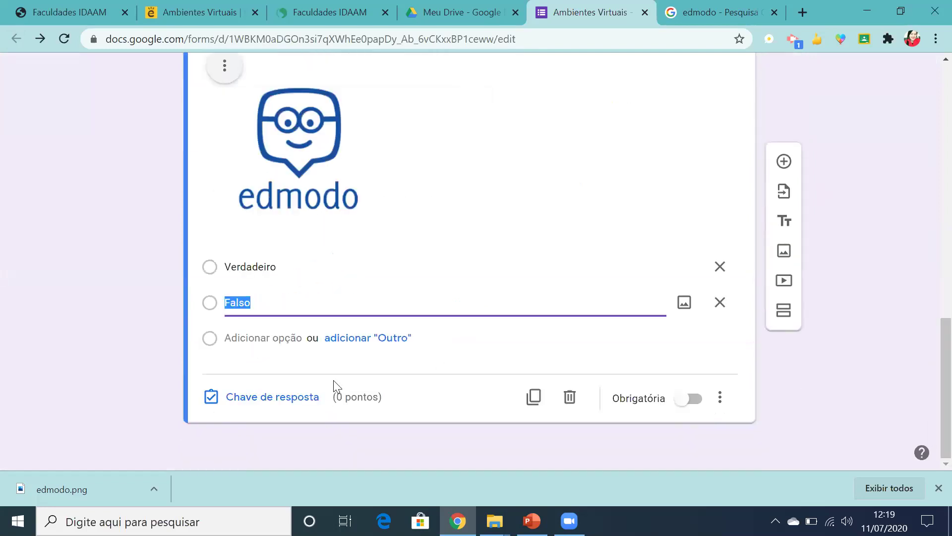
left_click(294, 399)
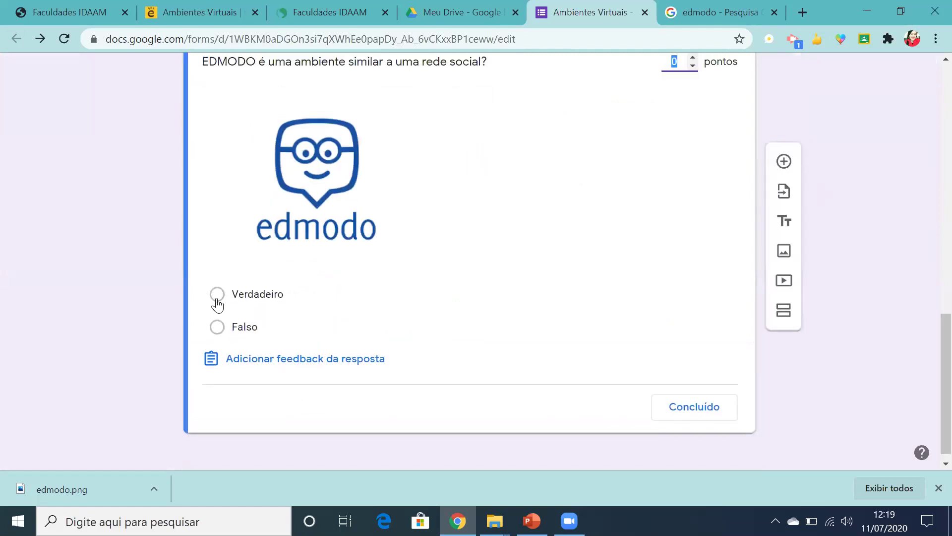
left_click(218, 294)
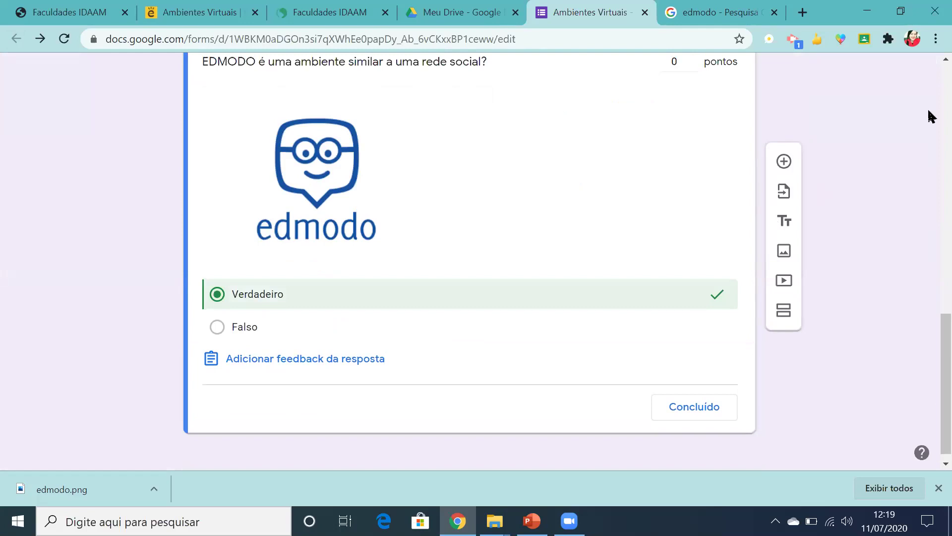
Step: Give the EDMODO true/false question 10 points and finish its answer key
scroll(927, 343, "up", 2)
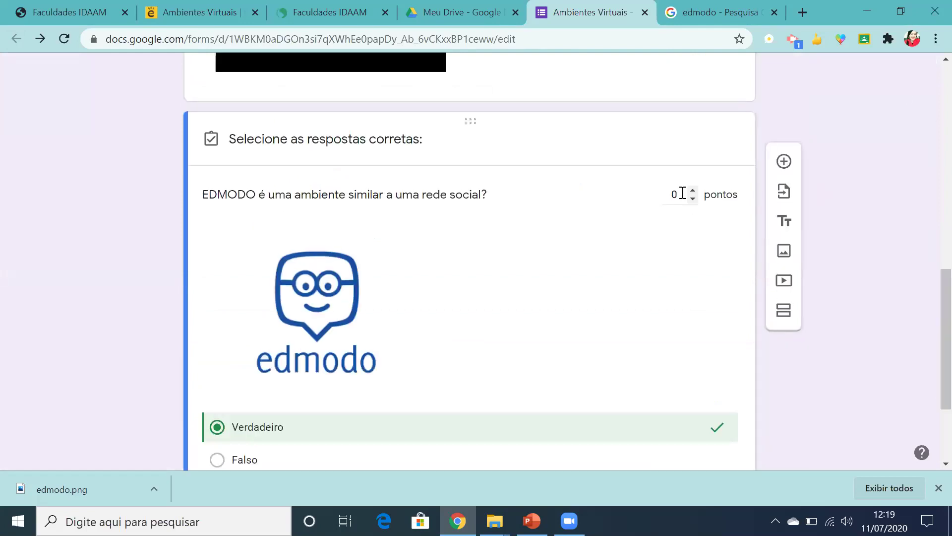
left_click(679, 193)
key("BackSpace")
type("10")
scroll(928, 377, "down", 3)
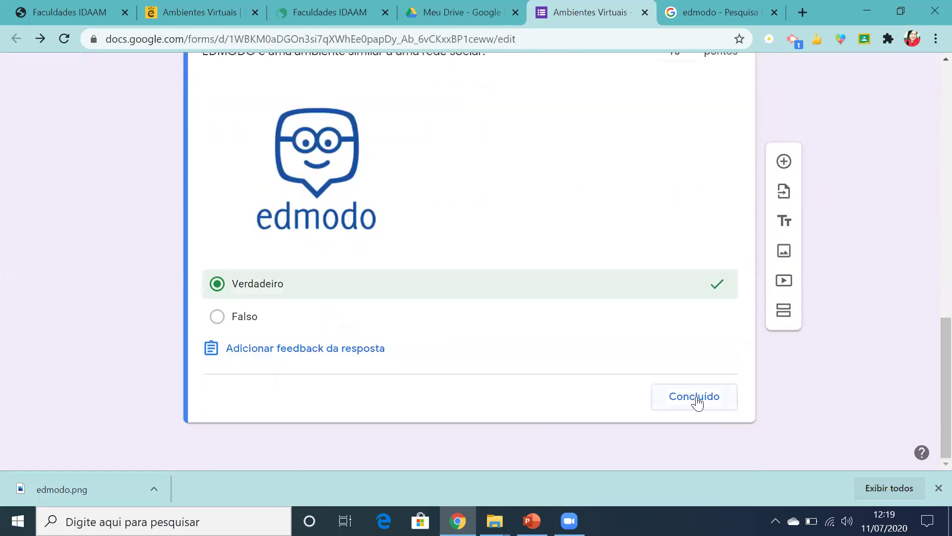
left_click(696, 397)
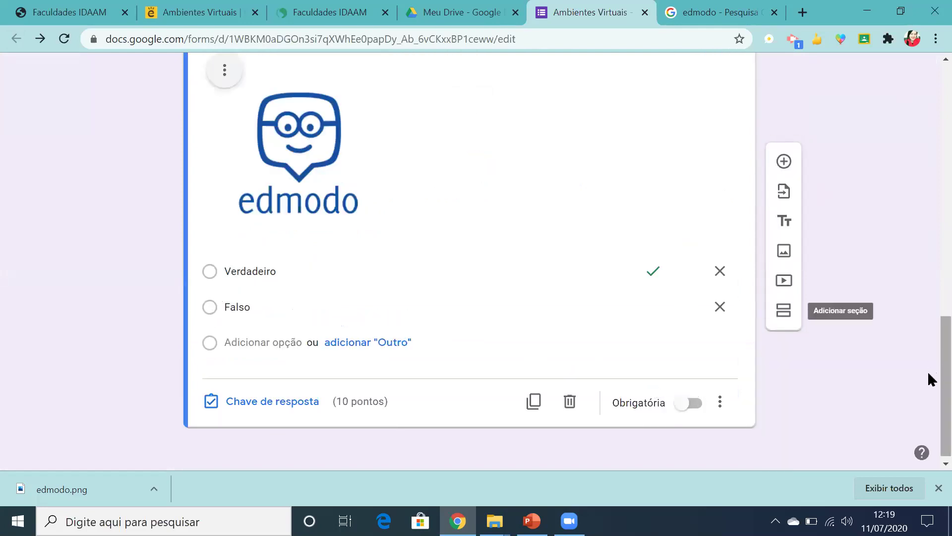
Step: Make the EDMODO true/false question required and return to the form's heading
left_click(692, 403)
scroll(928, 390, "up", 15)
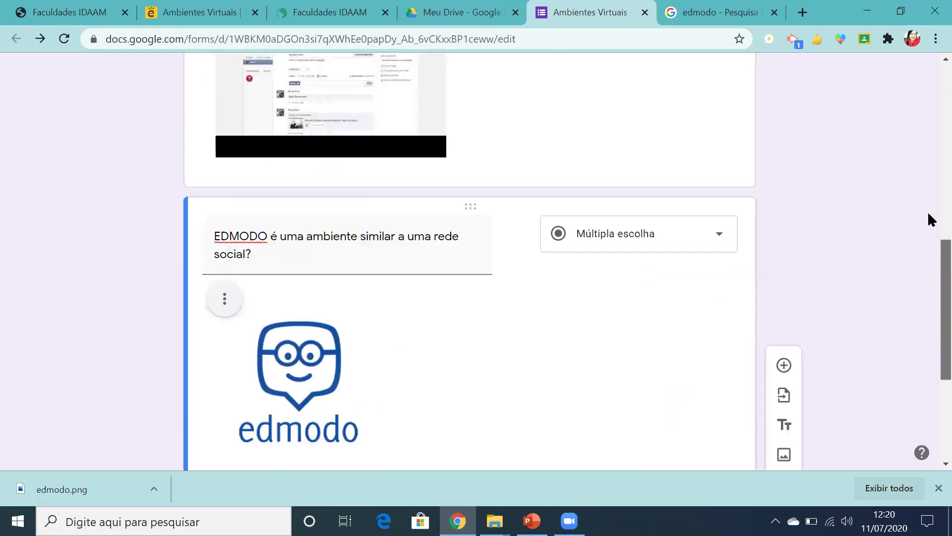
scroll(931, 163, "down", 1)
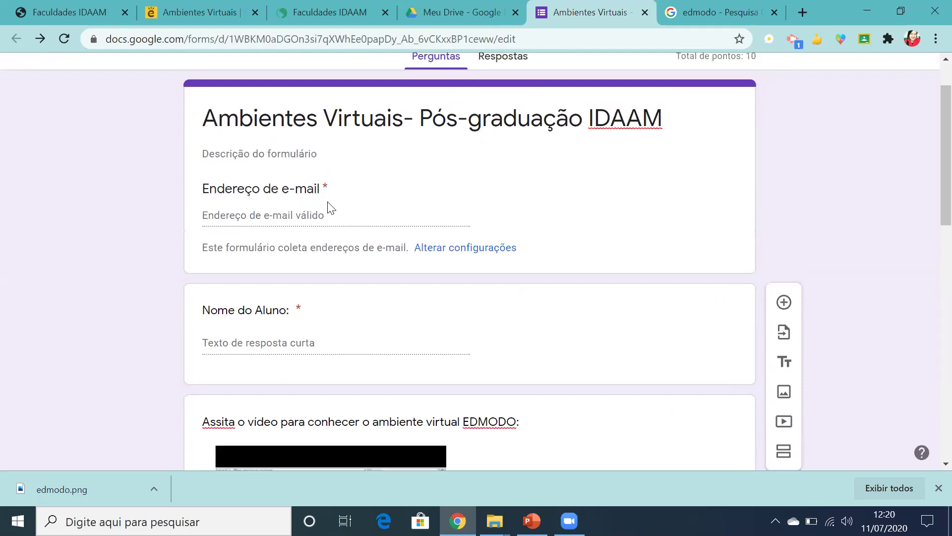
left_click(323, 221)
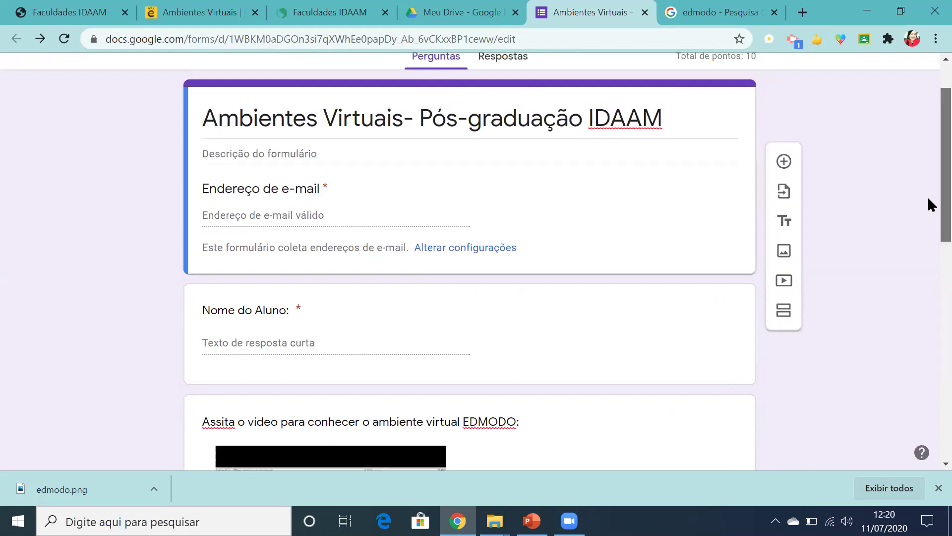
scroll(928, 196, "up", 2)
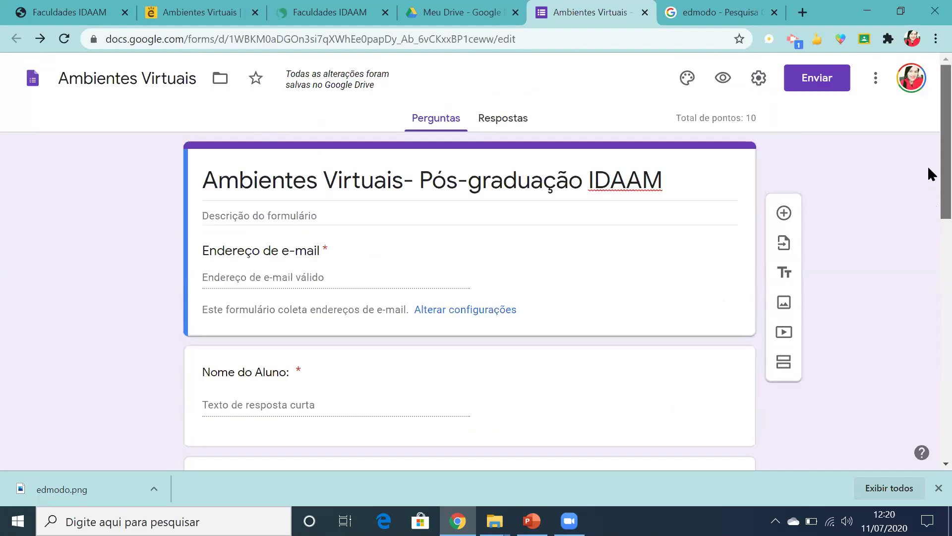
Step: Shorten and copy the form's shareable link, switch to Zoom with it, and close the sending options
left_click(804, 85)
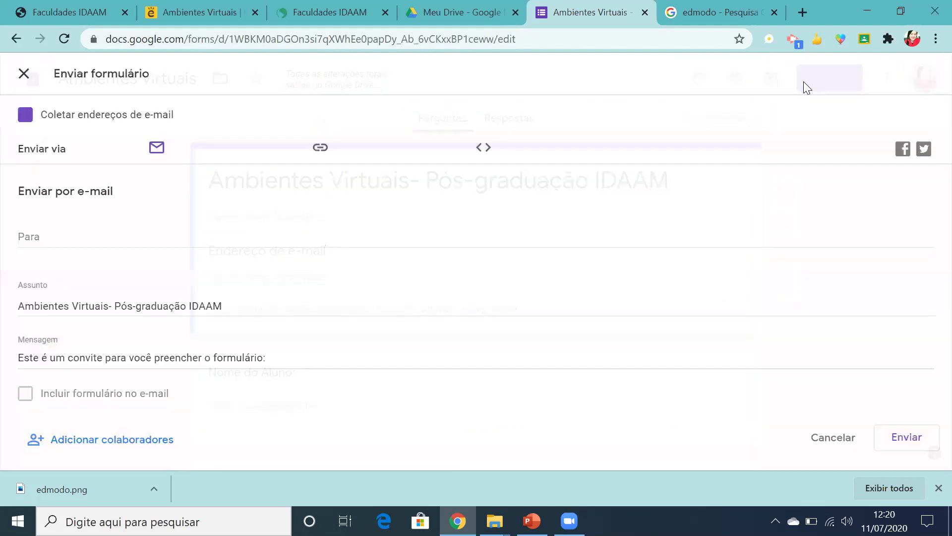
left_click(320, 152)
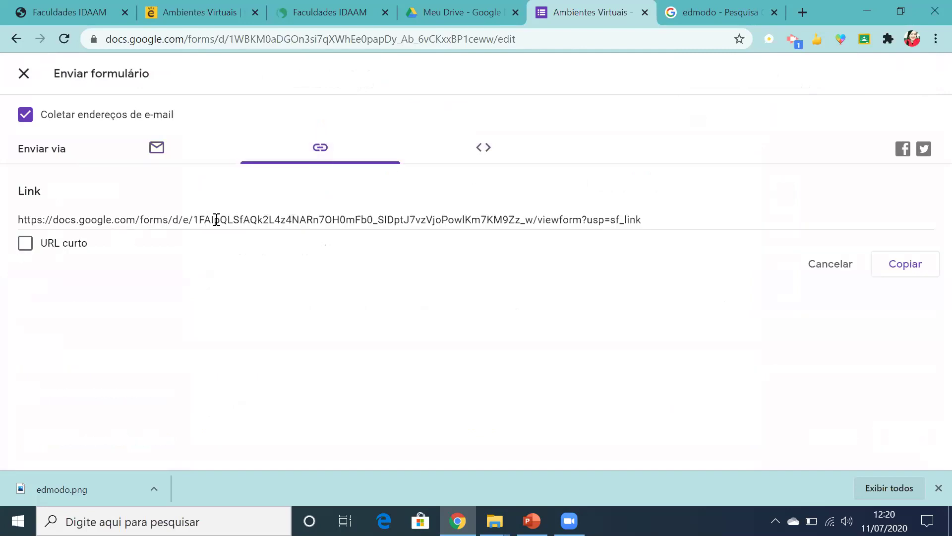
left_click(25, 243)
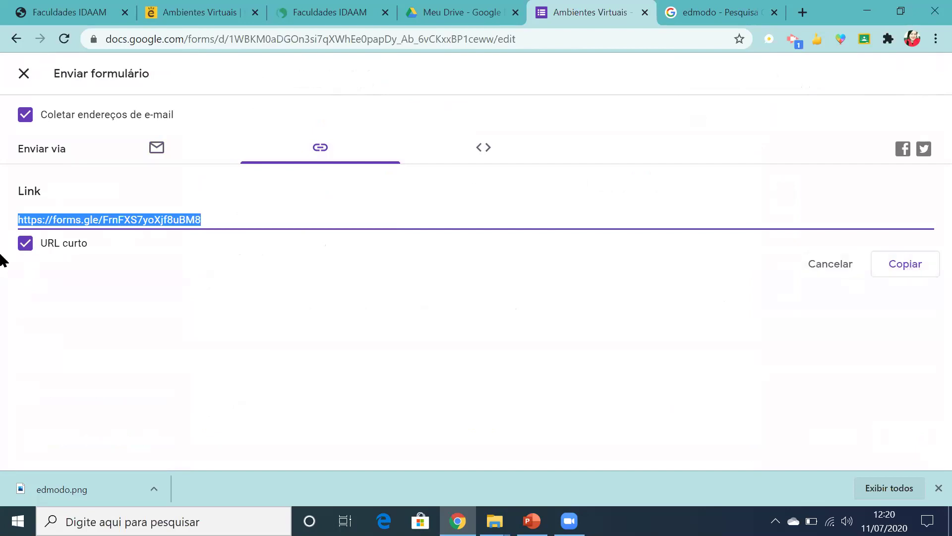
left_click(24, 243)
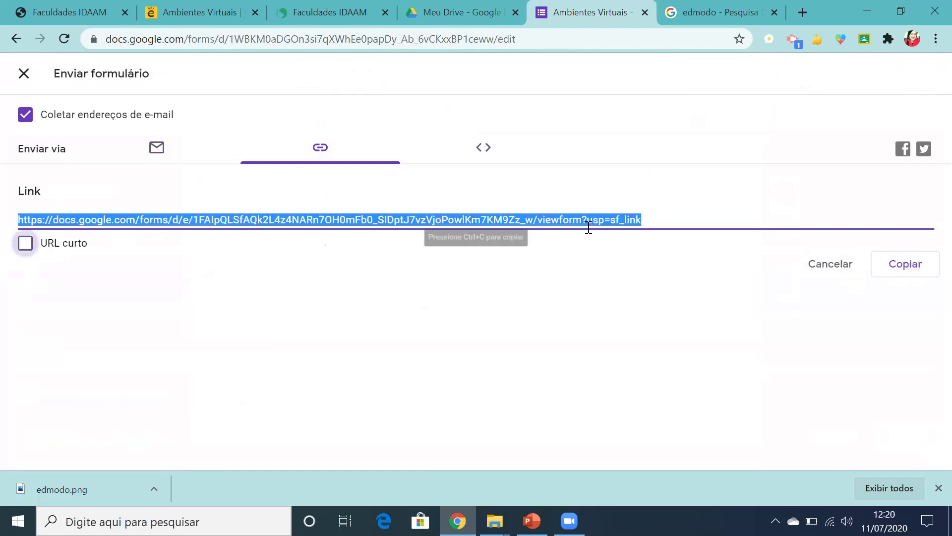
left_click(26, 243)
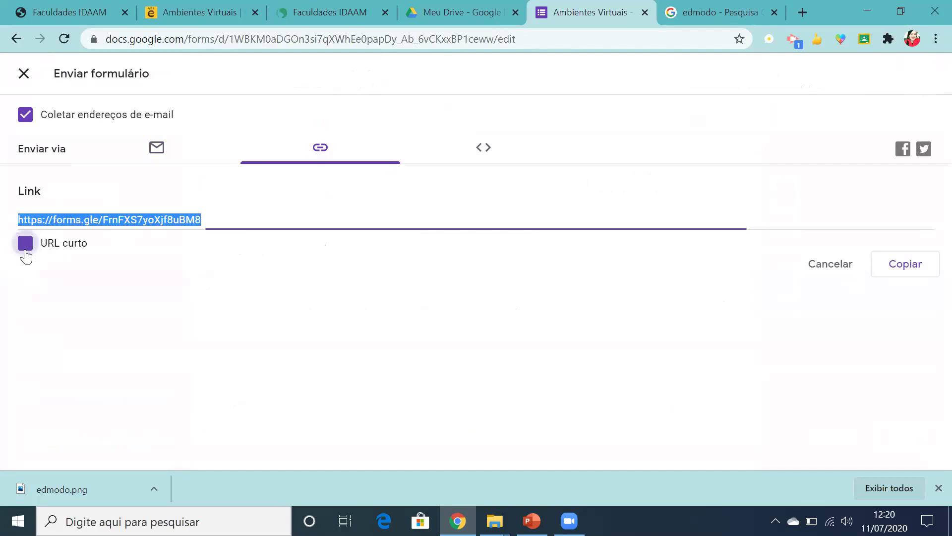
left_click(935, 274)
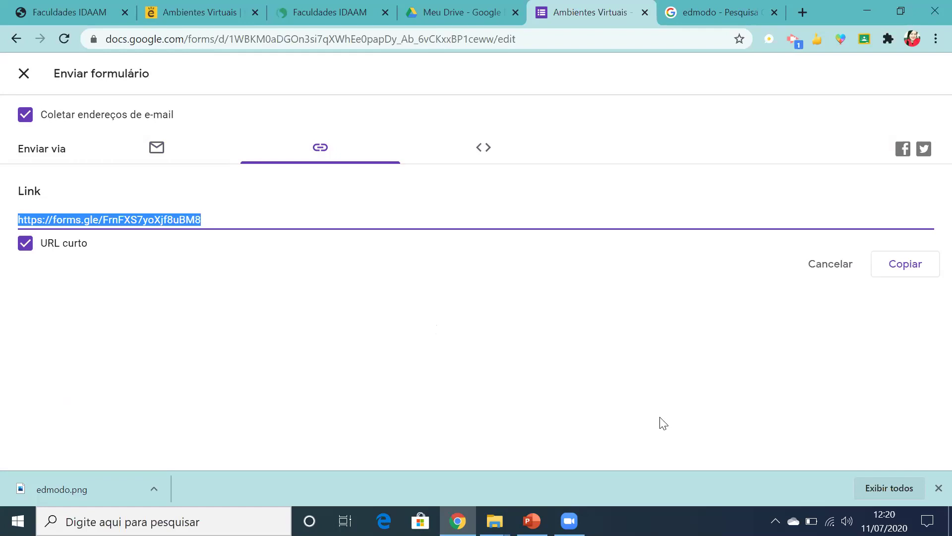
left_click(569, 521)
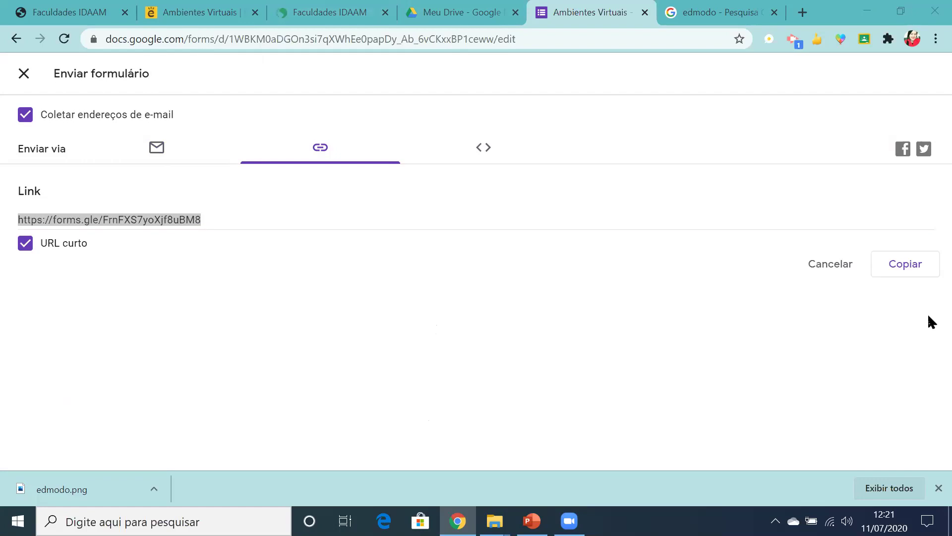
left_click(24, 74)
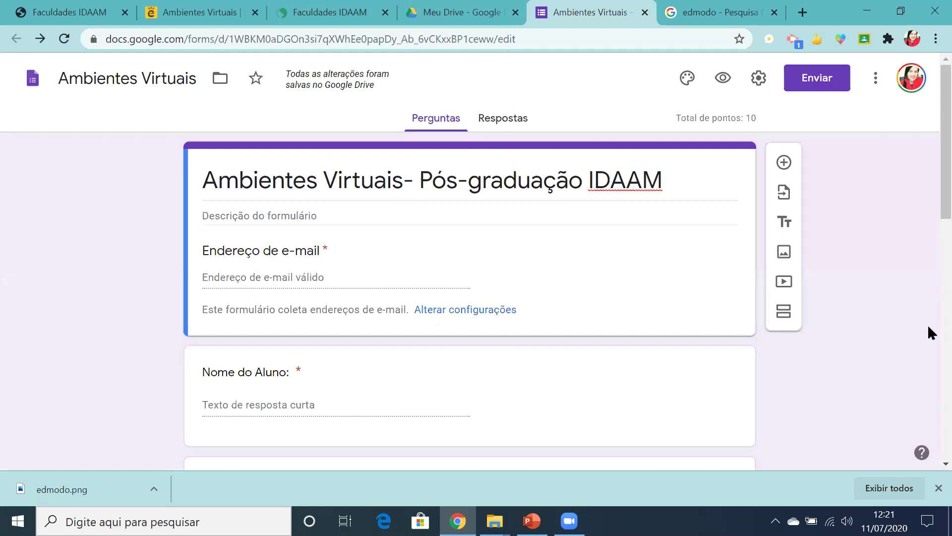
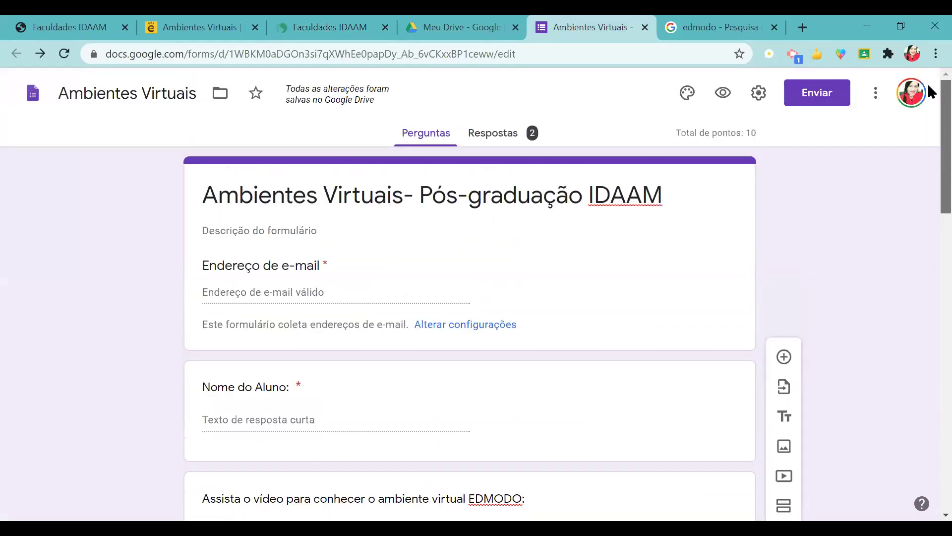
Step: Delete the blank multiple-choice question between the EDMODO video and the "Envie o seu artigo científico" upload question
scroll(928, 106, "down", 2)
scroll(929, 149, "down", 15)
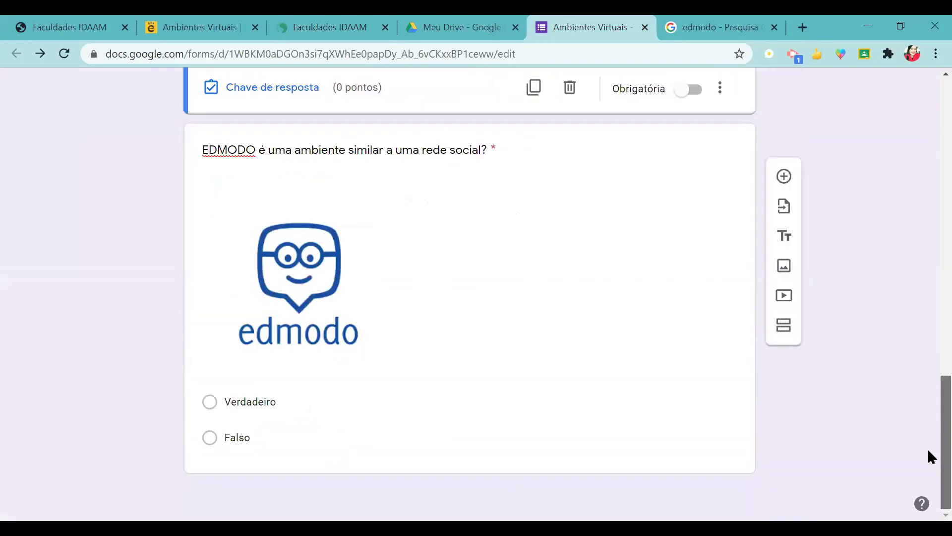
scroll(929, 447, "up", 10)
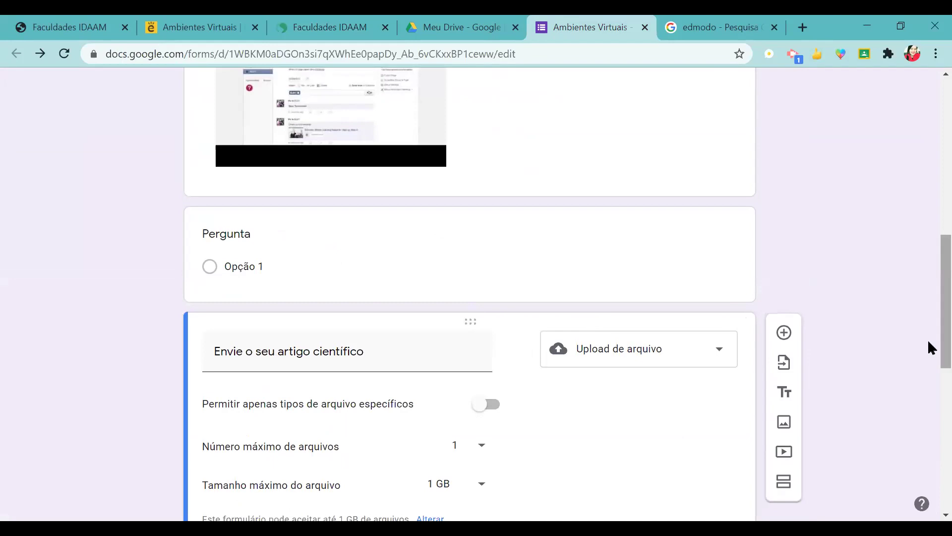
scroll(931, 333, "up", 7)
scroll(931, 226, "up", 3)
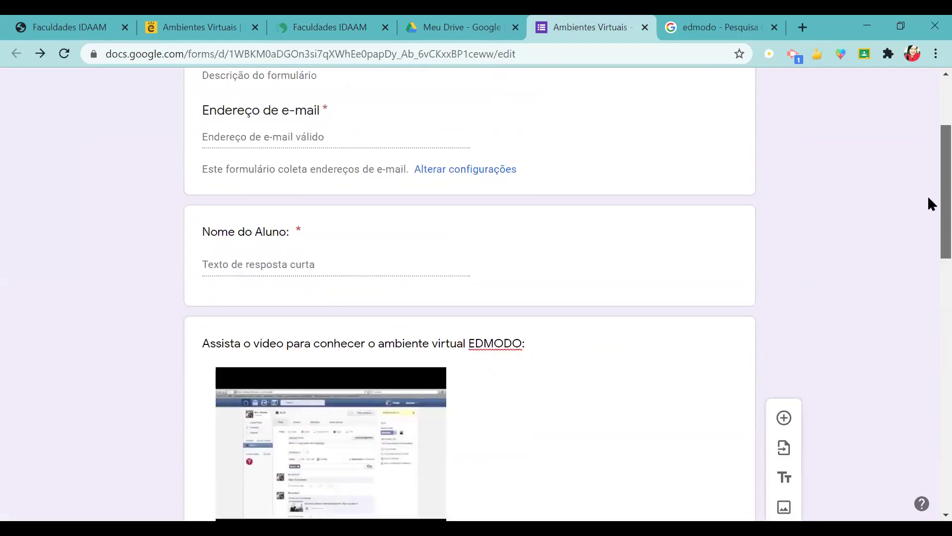
scroll(929, 213, "down", 5)
scroll(931, 287, "down", 5)
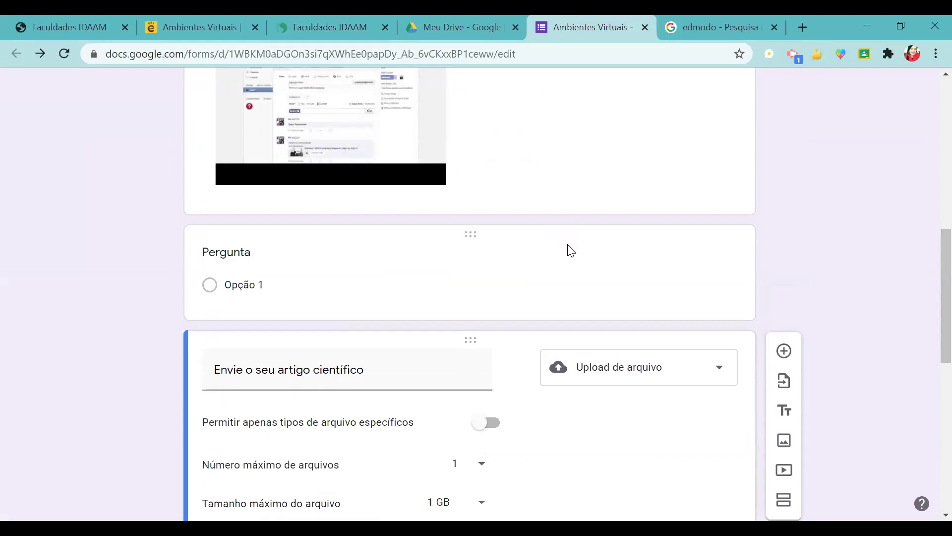
left_click(570, 251)
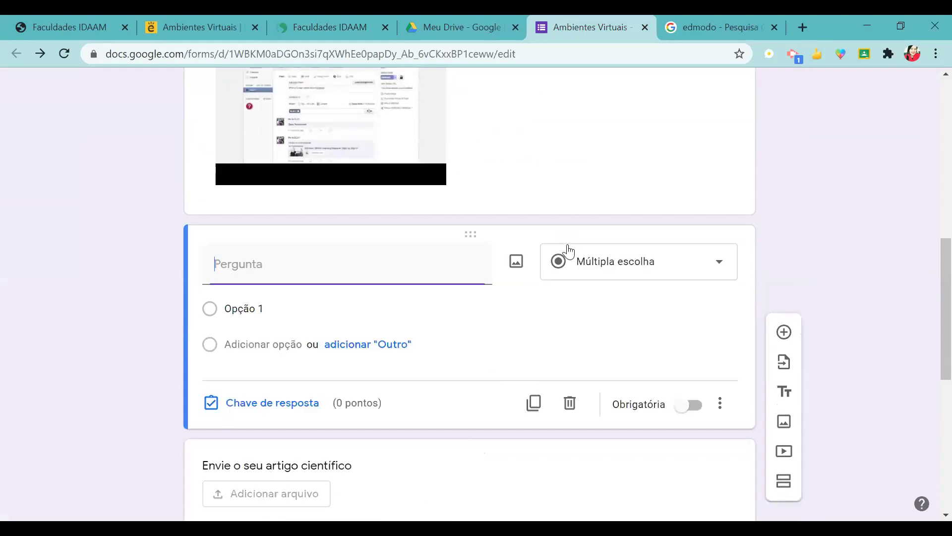
left_click(720, 410)
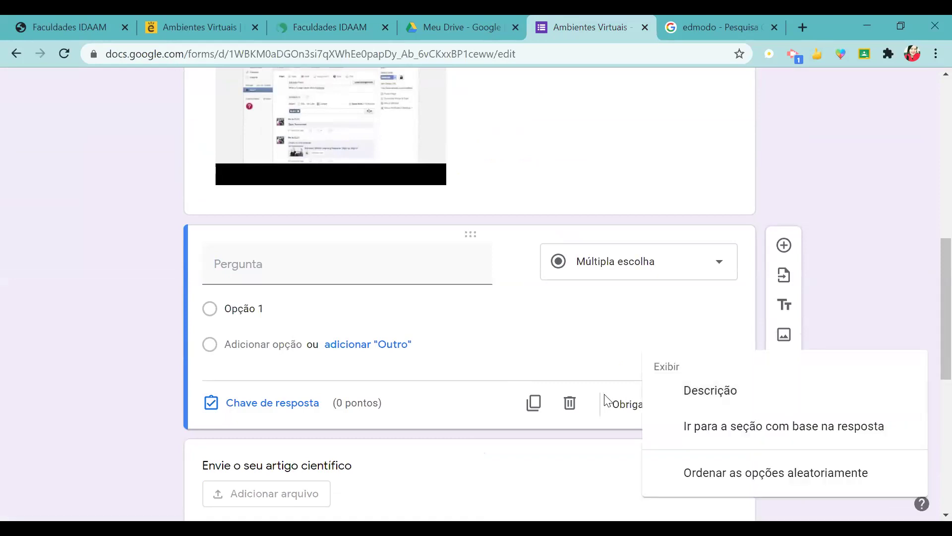
left_click(568, 413)
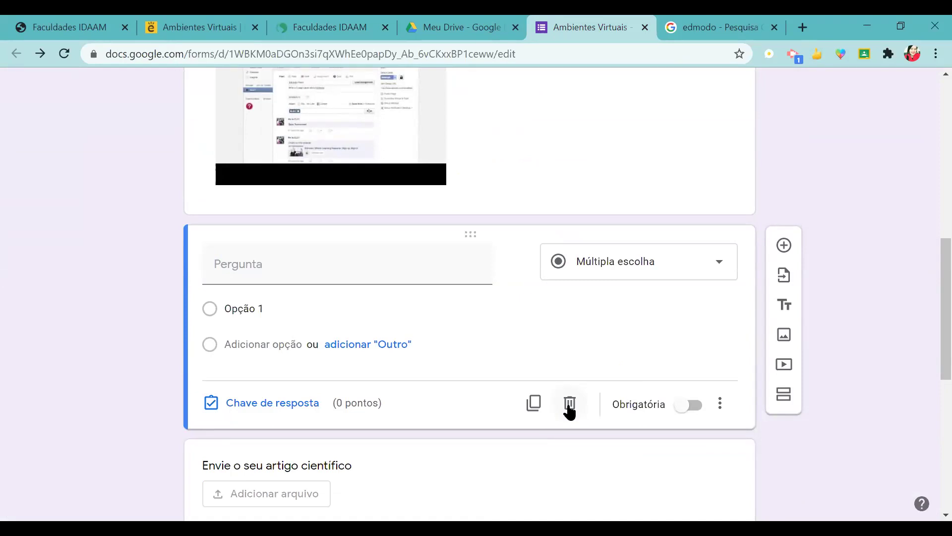
left_click(569, 404)
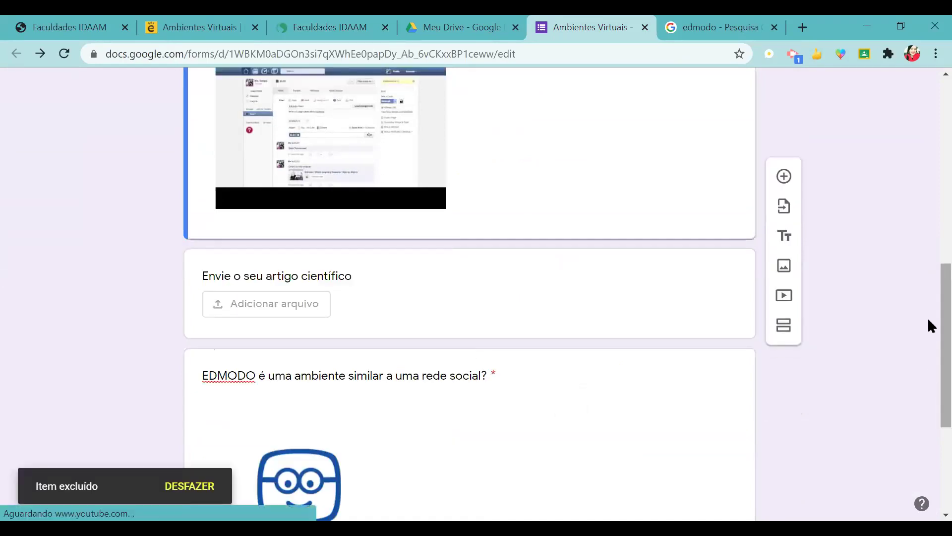
Step: Look over the form's questions, view the Google Forms option among Drive's additional new-file types, and return to the form
scroll(927, 282, "up", 8)
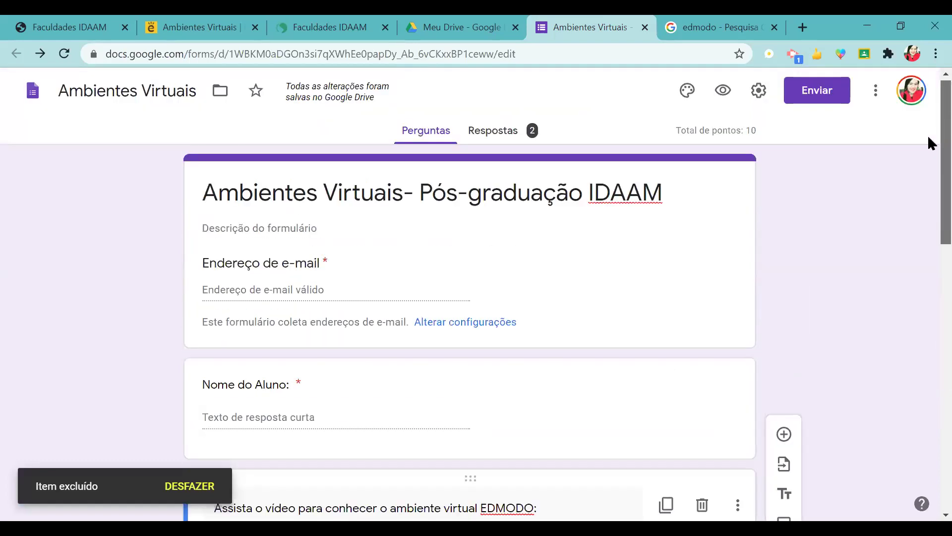
scroll(928, 144, "down", 8)
scroll(928, 346, "down", 5)
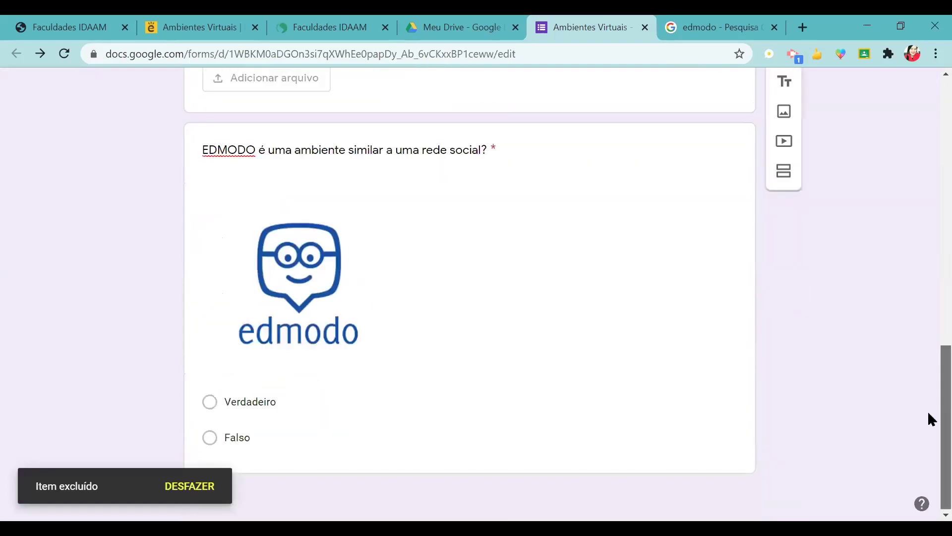
scroll(928, 417, "up", 15)
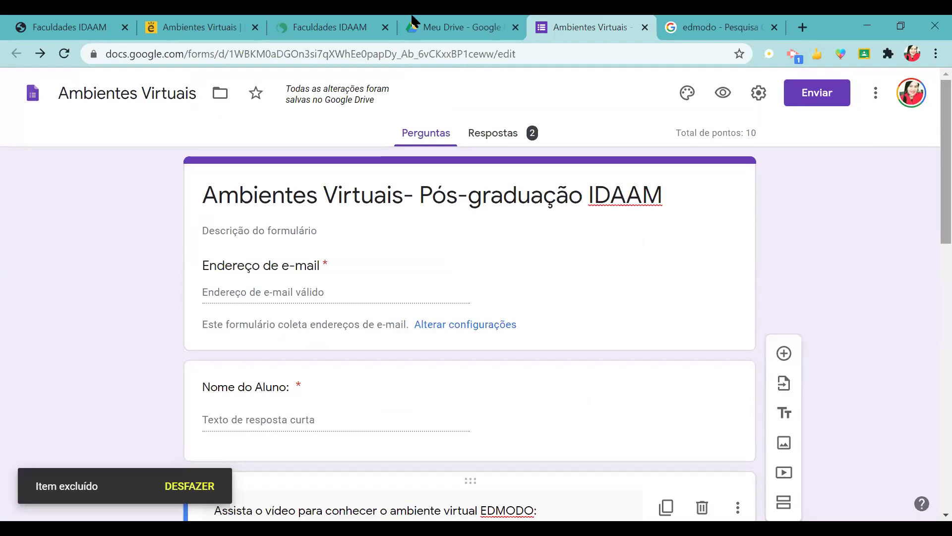
left_click(432, 27)
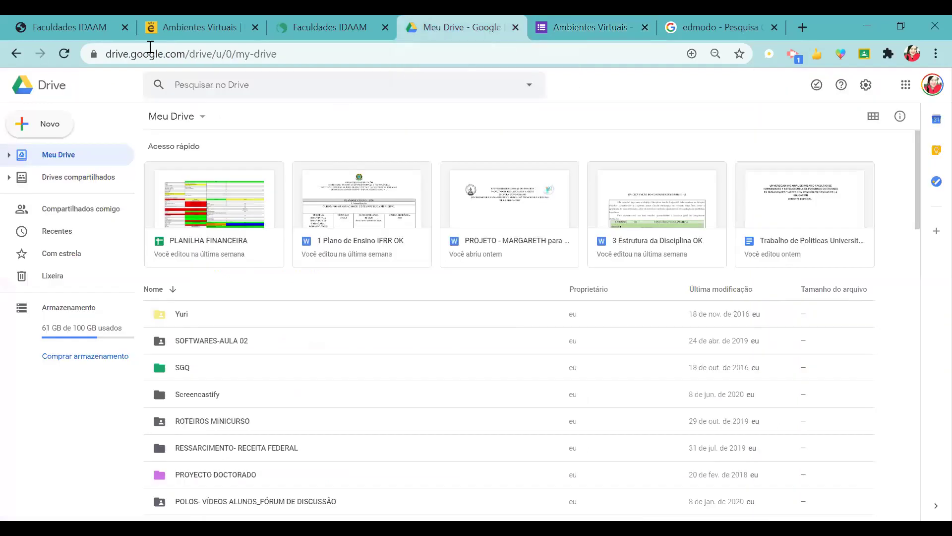
left_click(39, 135)
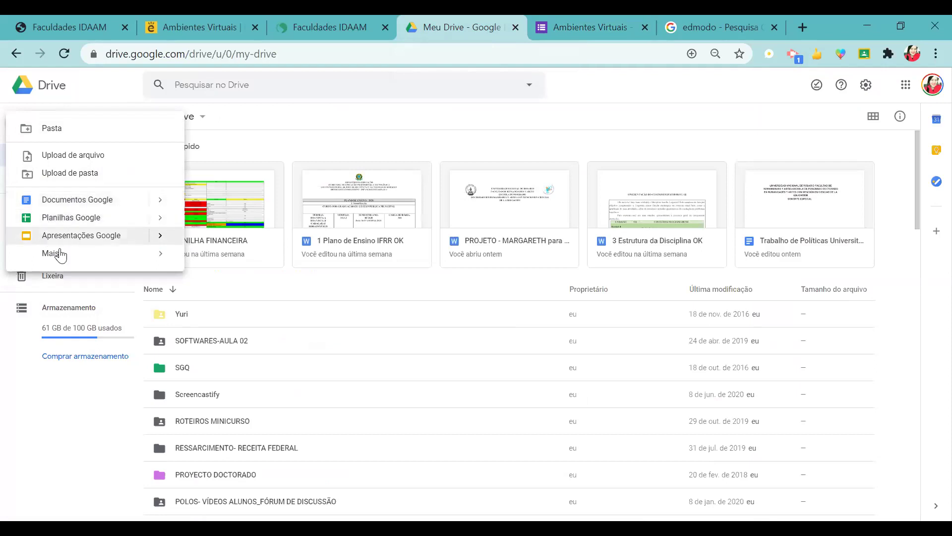
mouse_move(56, 260)
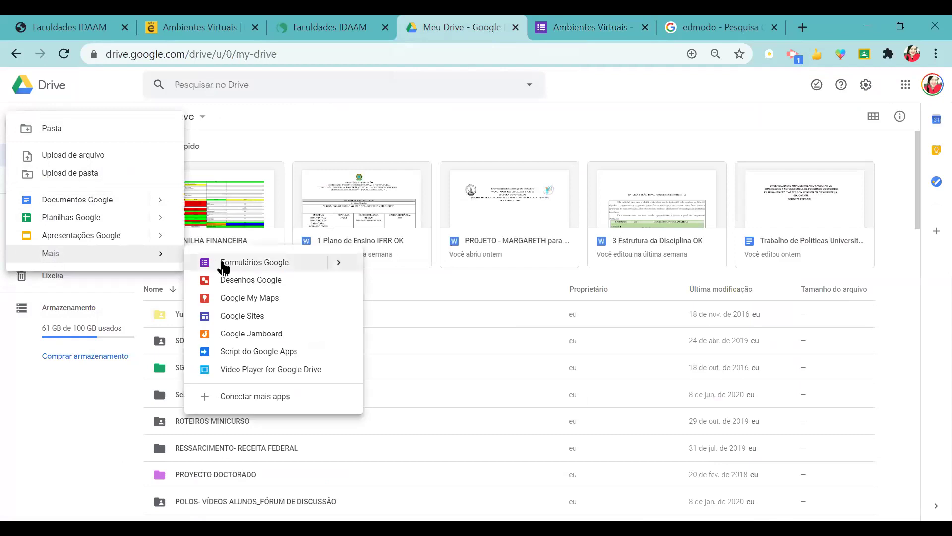
left_click(601, 19)
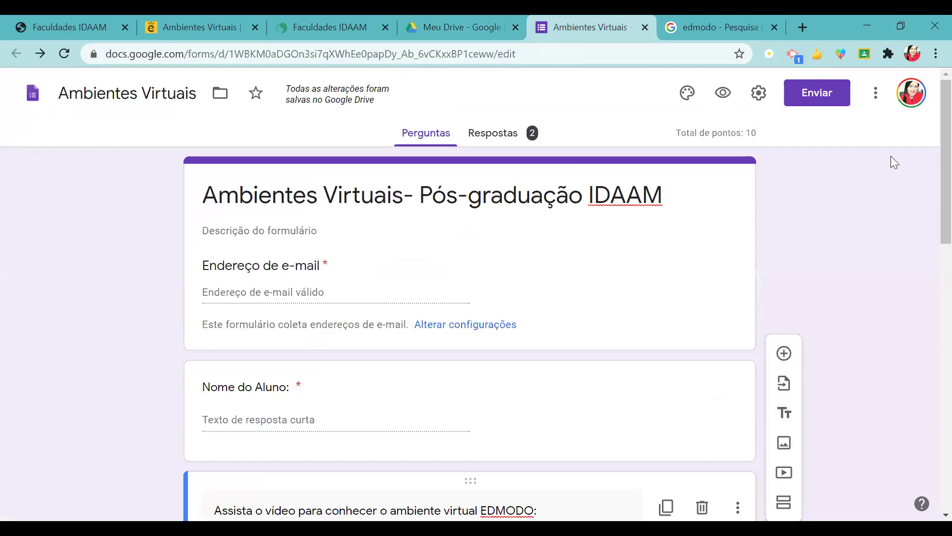
Step: Change the form's theme colour from the theme options to light blue
left_click_drag(931, 184, 927, 149)
left_click_drag(790, 245, 684, 94)
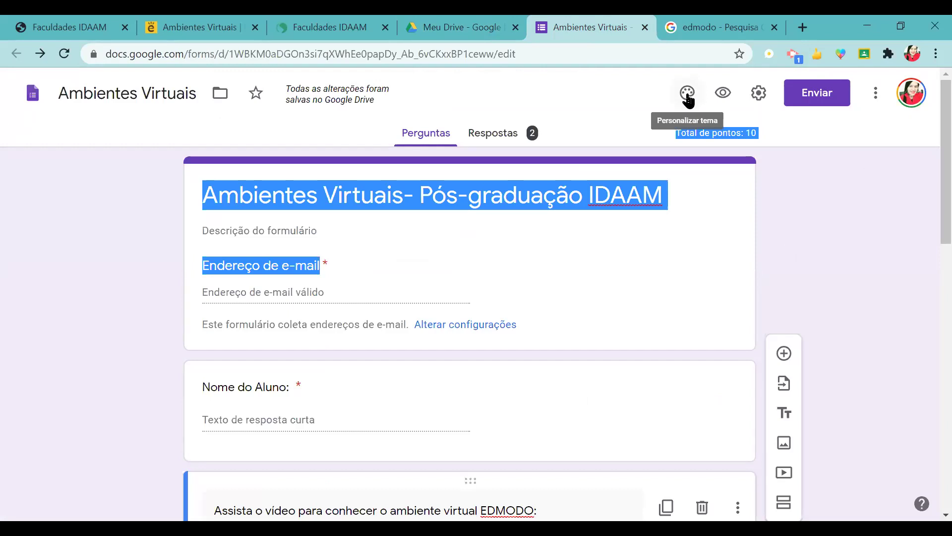
left_click(688, 95)
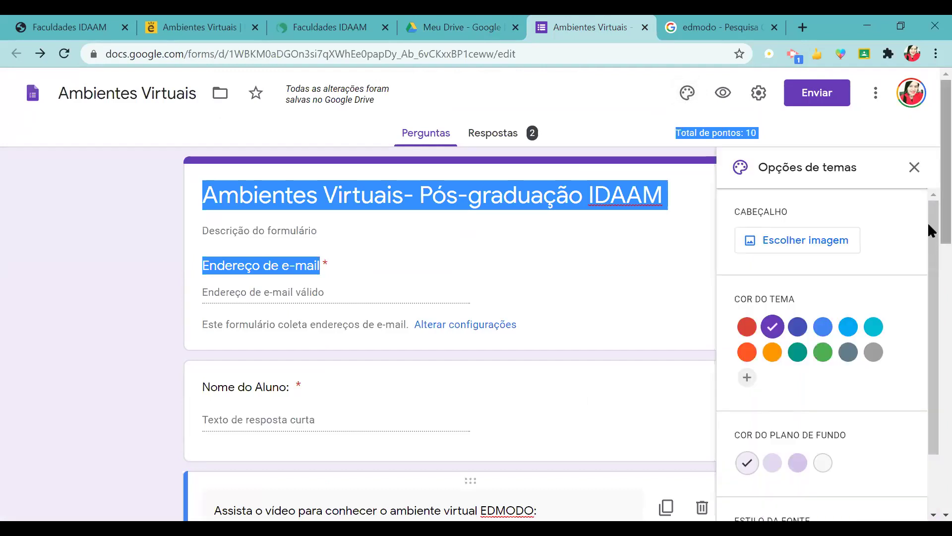
left_click_drag(928, 209, 927, 296)
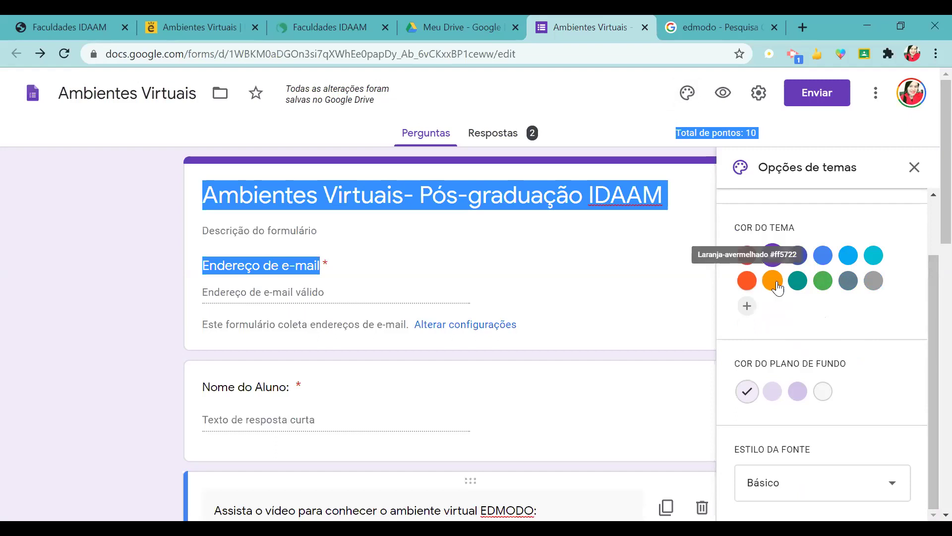
left_click(850, 257)
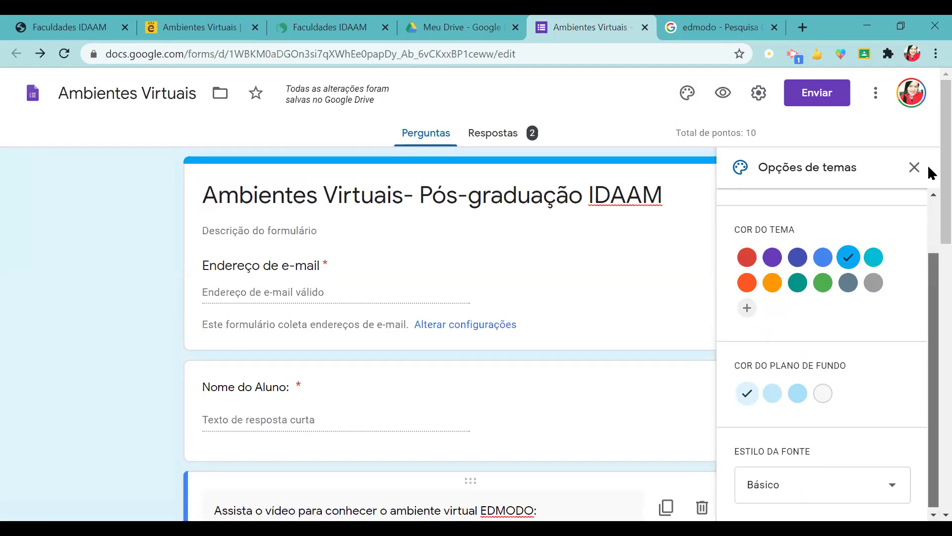
Step: Browse the "Trabalho e escola" header images and the upload option without choosing one, and close the theme options
scroll(888, 196, "up", 2)
left_click(795, 241)
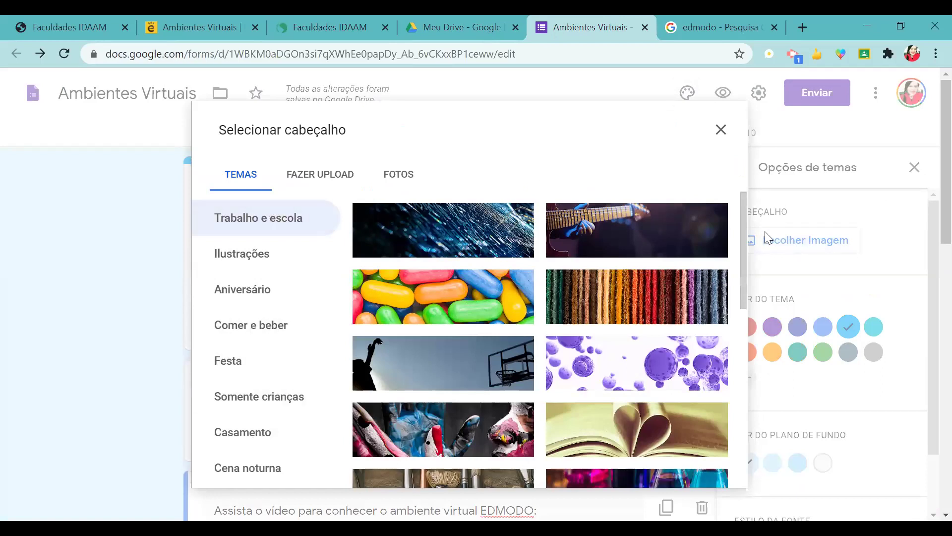
left_click_drag(742, 314, 744, 478)
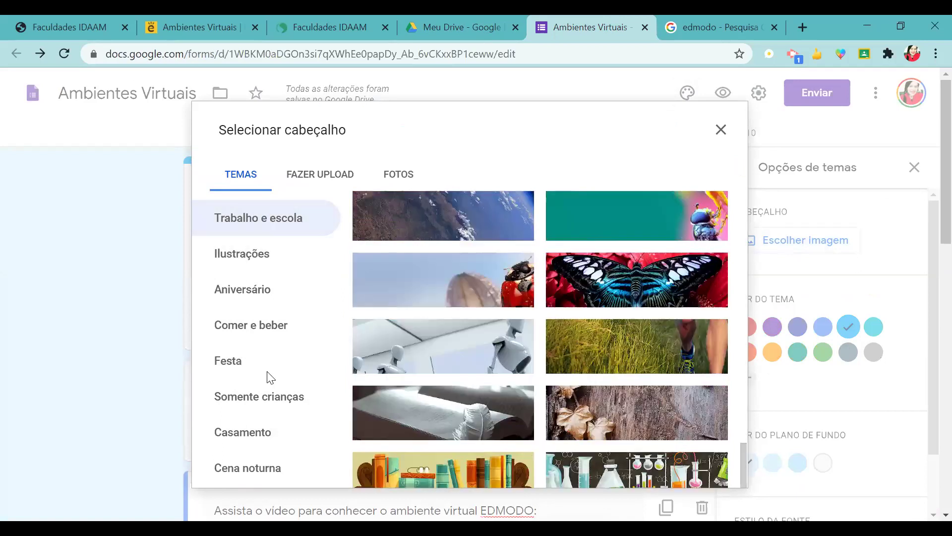
left_click(323, 183)
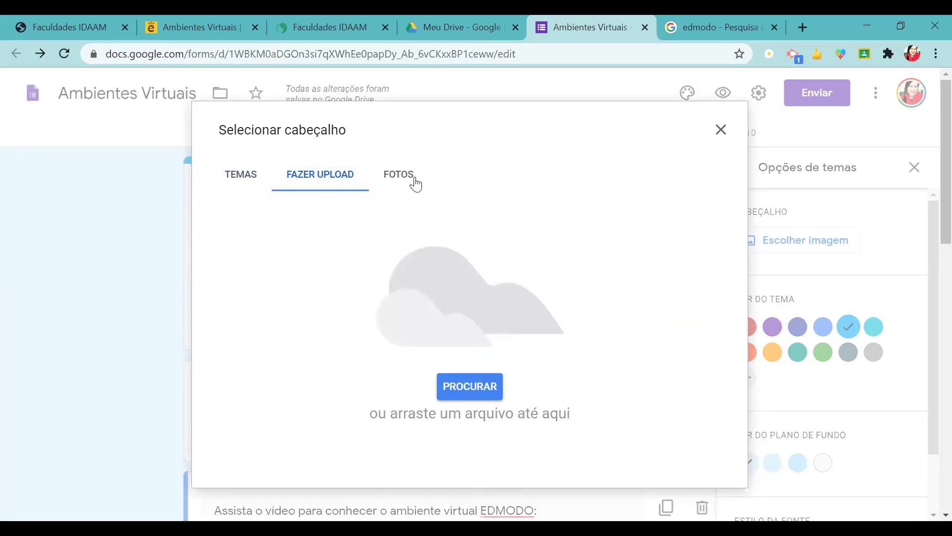
left_click(732, 130)
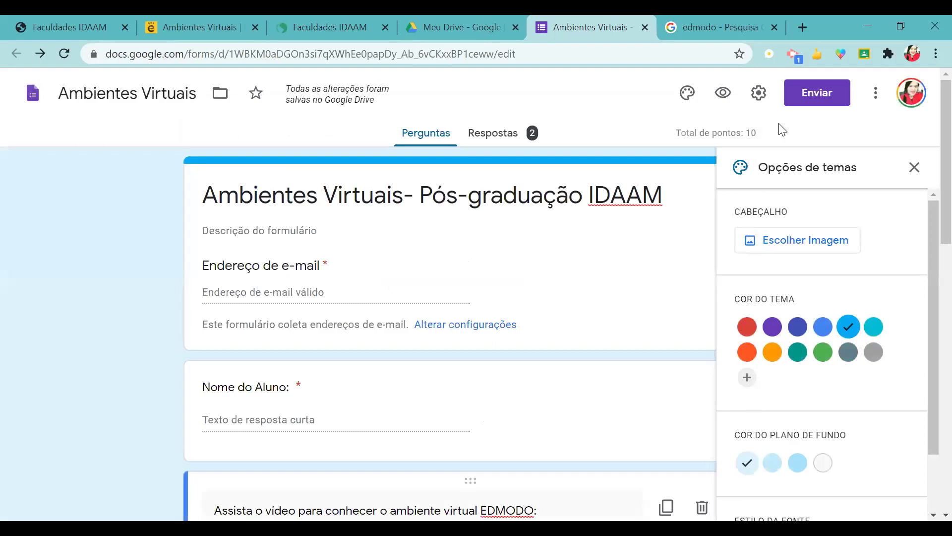
left_click(916, 167)
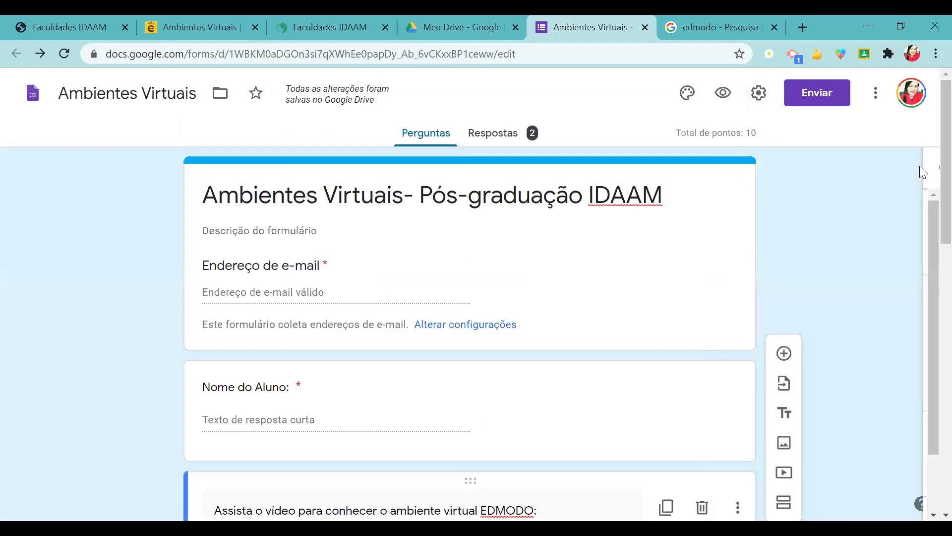
Step: Review the form's general, quiz and presentation settings and save them without changes
left_click(759, 99)
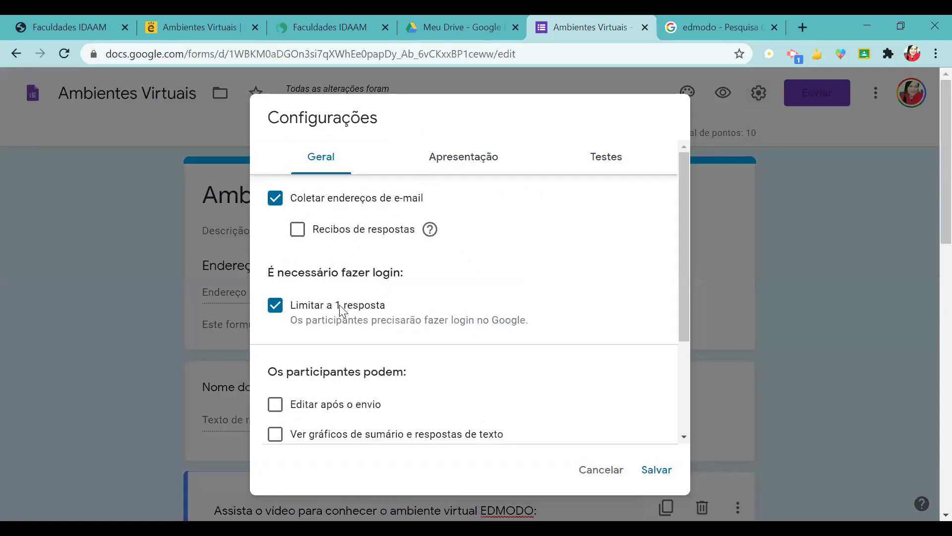
left_click(600, 161)
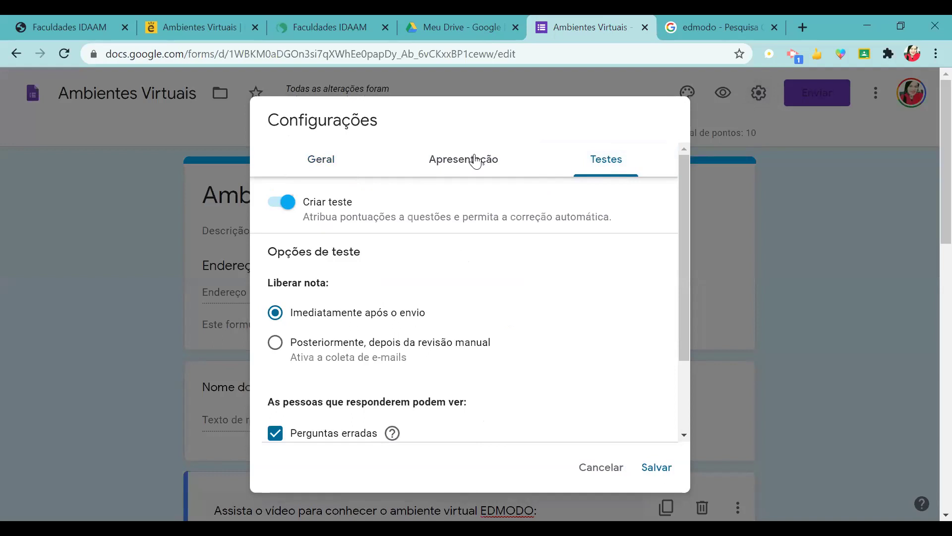
left_click(475, 161)
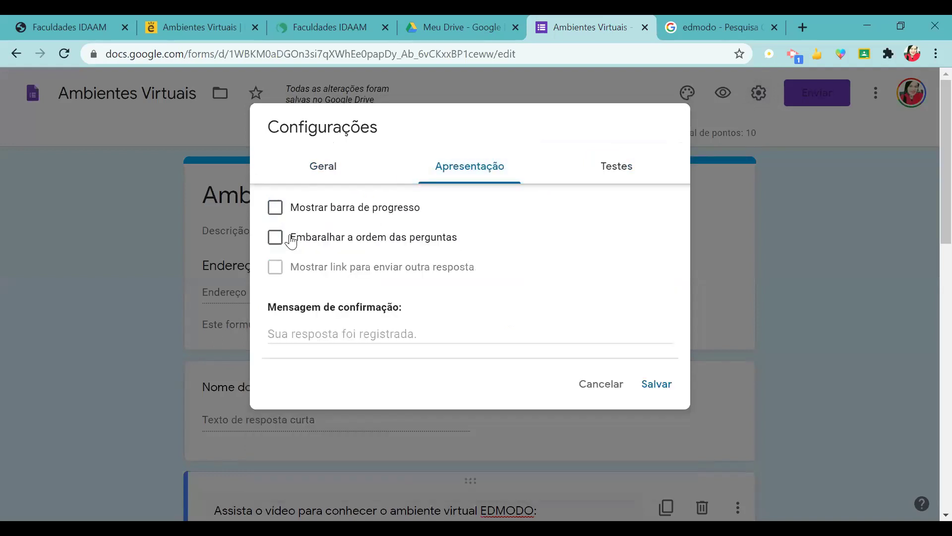
left_click(659, 392)
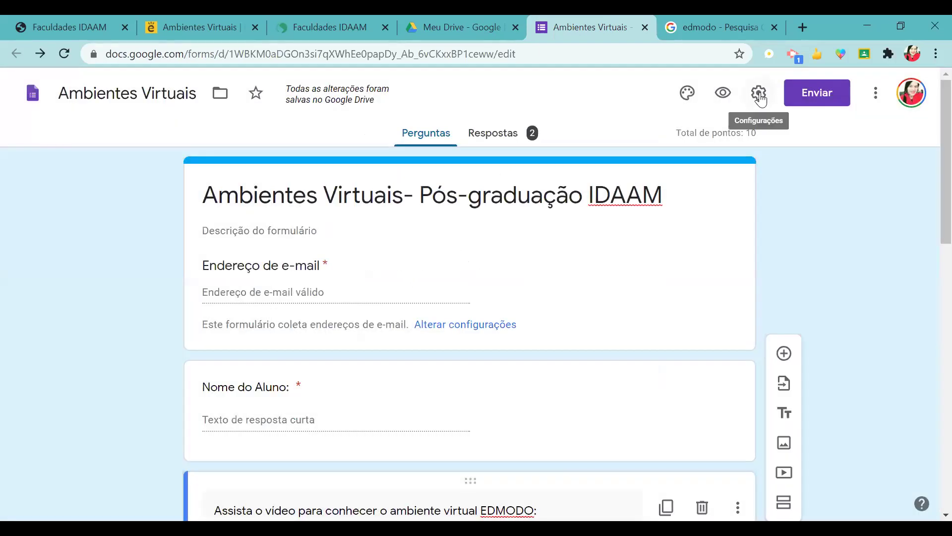
Step: Preview the form as a respondent and examine it from the heading to the submit option
left_click(723, 93)
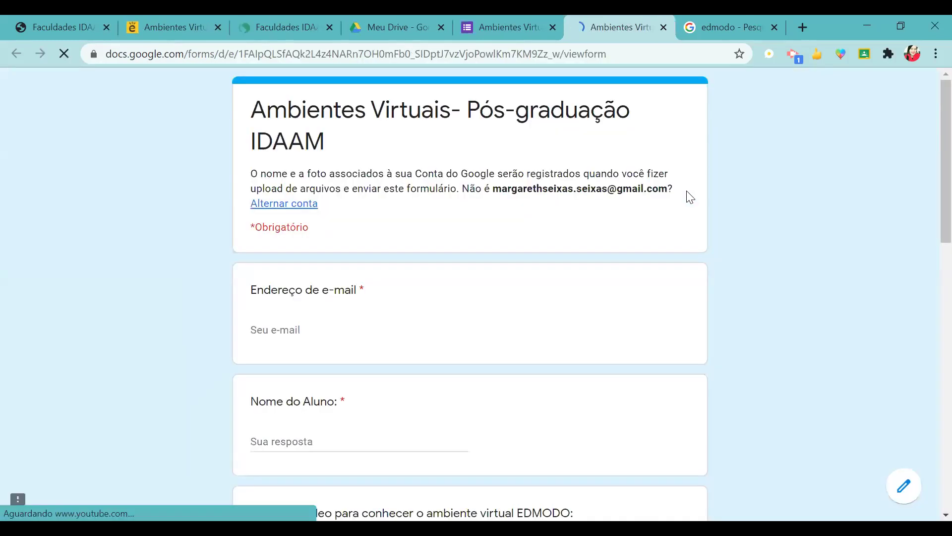
scroll(931, 168, "down", 10)
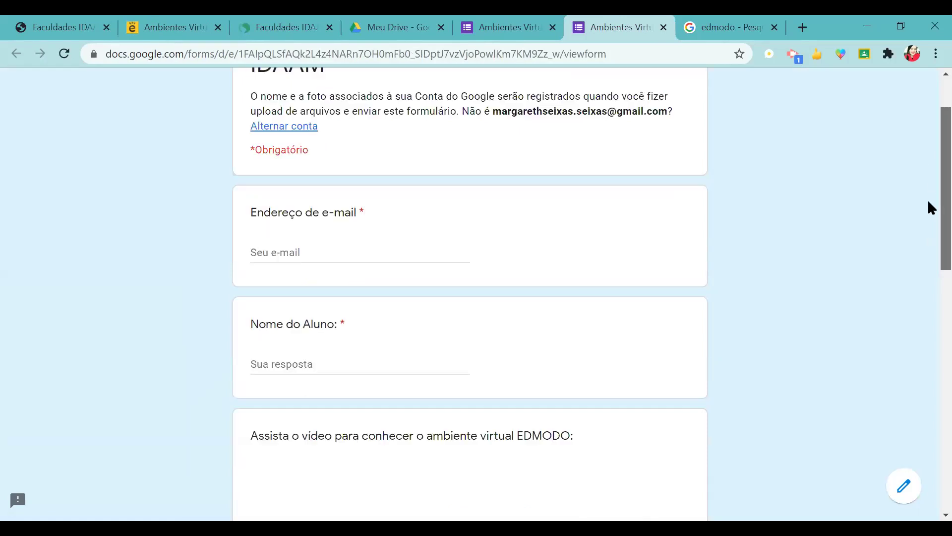
scroll(931, 369, "down", 5)
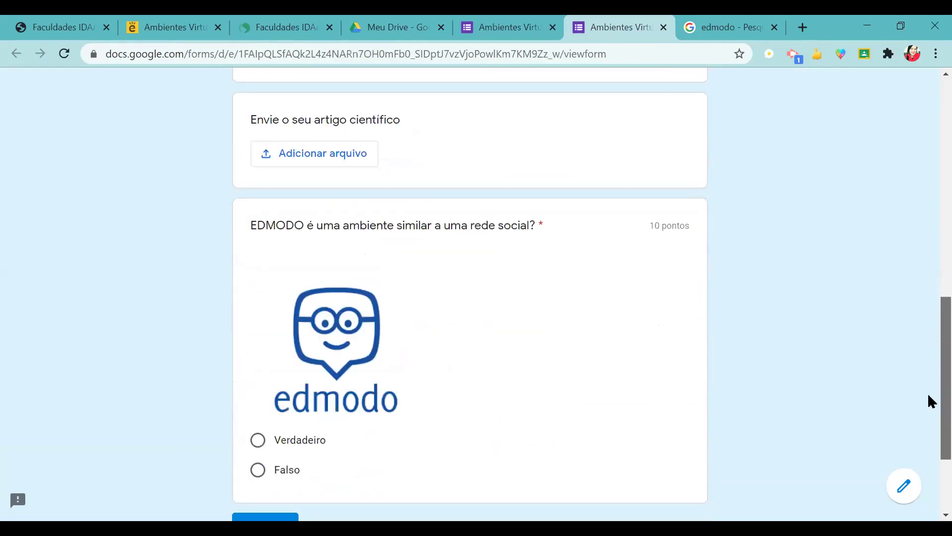
scroll(929, 436, "up", 4)
scroll(927, 358, "up", 12)
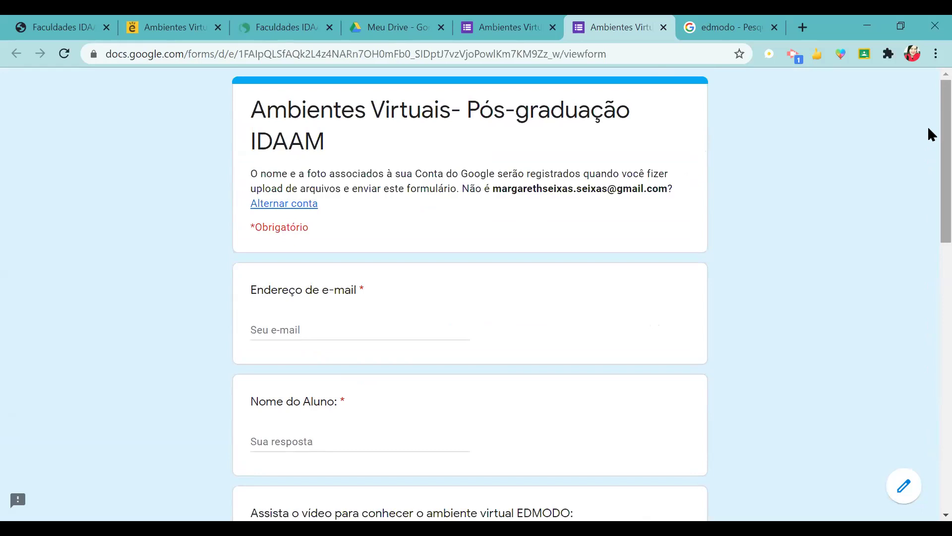
scroll(928, 212, "down", 10)
scroll(928, 348, "down", 5)
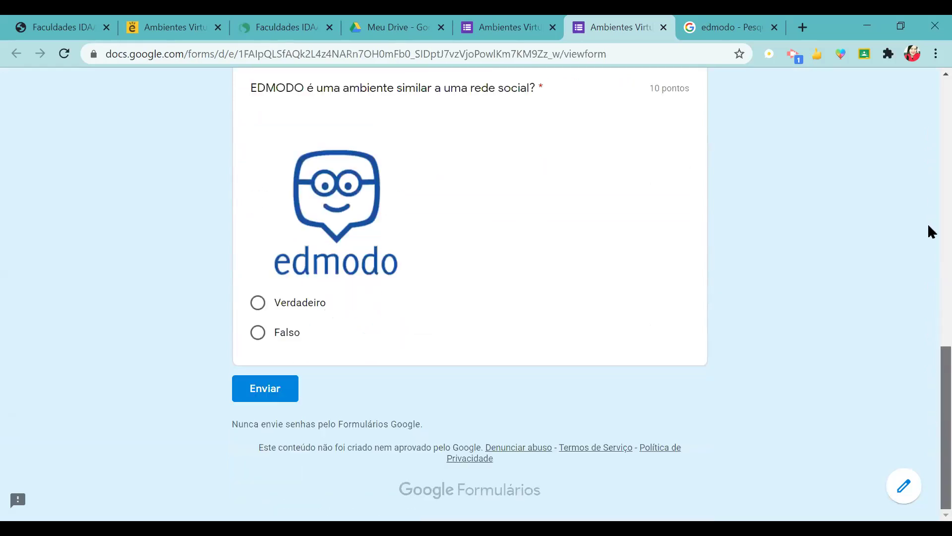
scroll(928, 223, "up", 20)
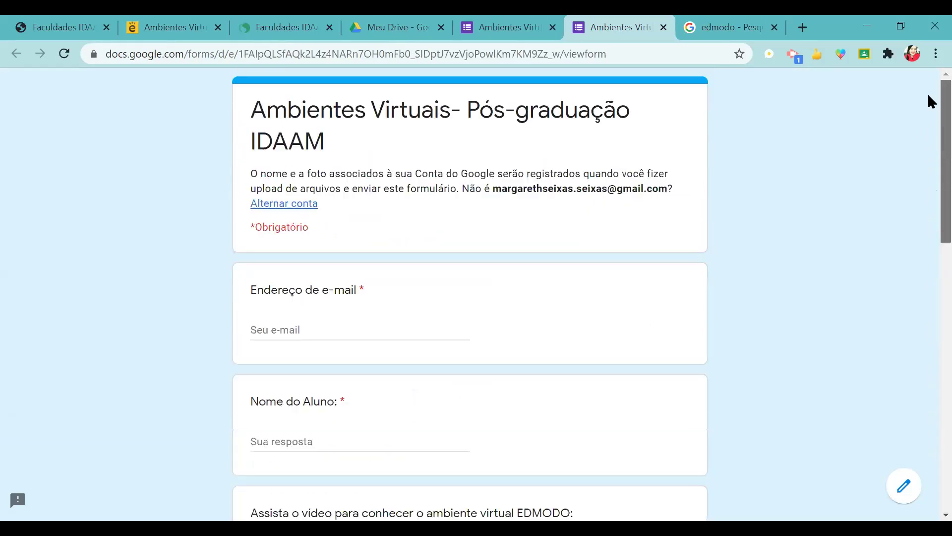
Step: Return to editing the form and add a new multiple-choice question below the EDMODO video
left_click(528, 21)
scroll(928, 273, "down", 2)
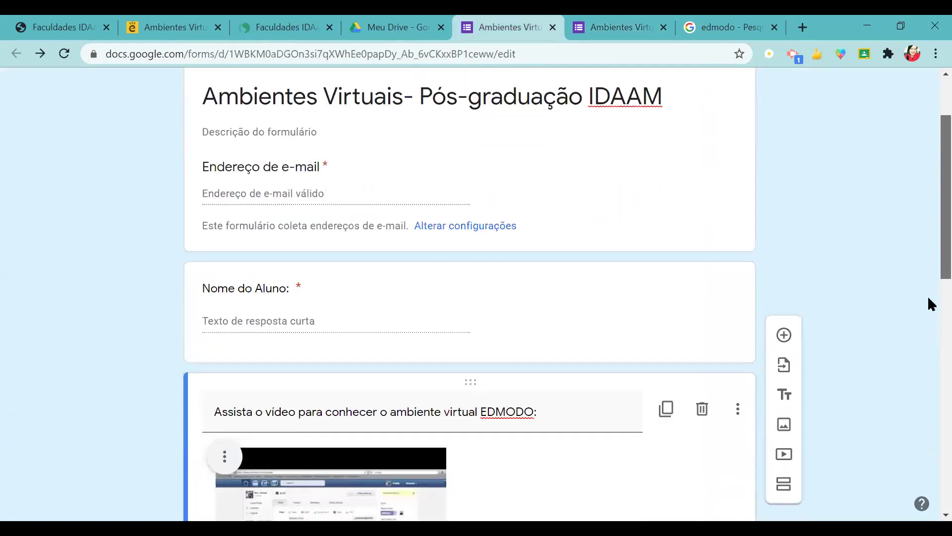
scroll(930, 304, "down", 9)
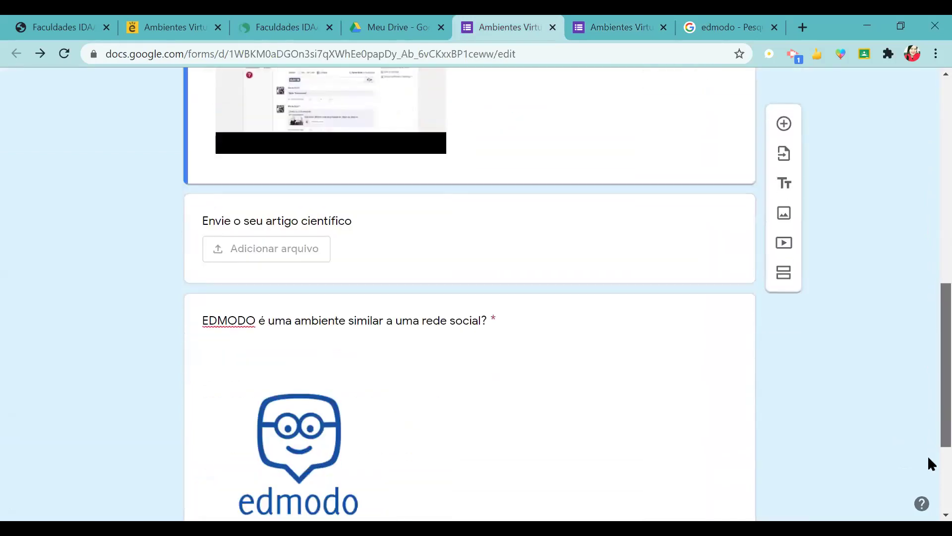
scroll(930, 464, "down", 3)
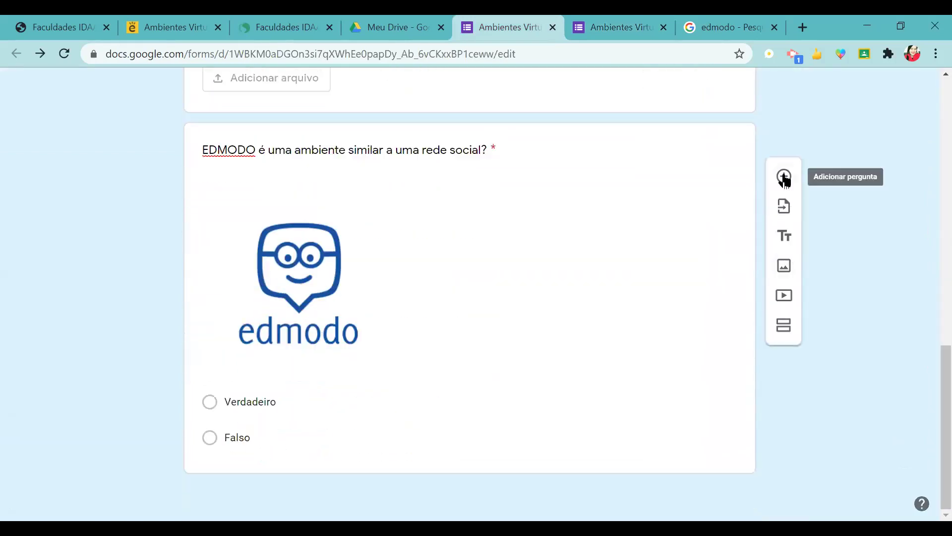
left_click(785, 178)
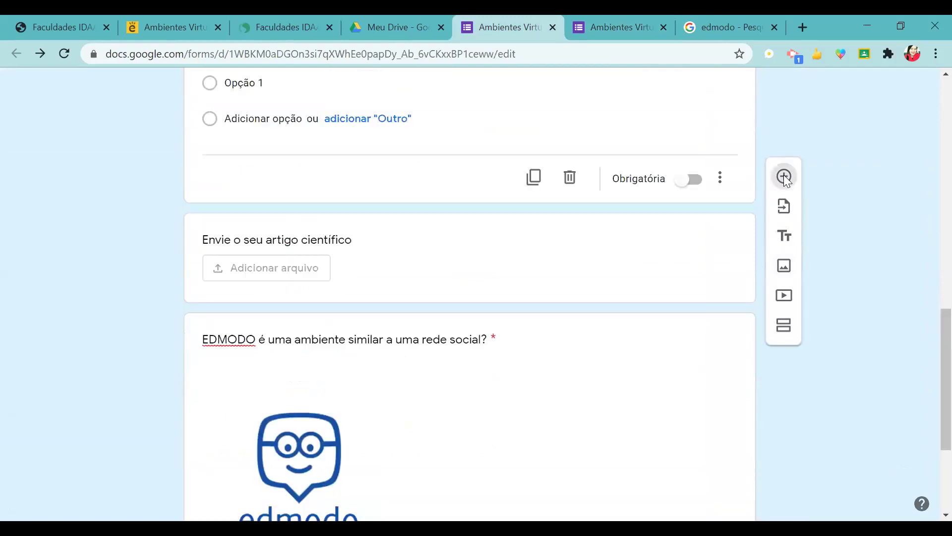
scroll(928, 317, "up", 3)
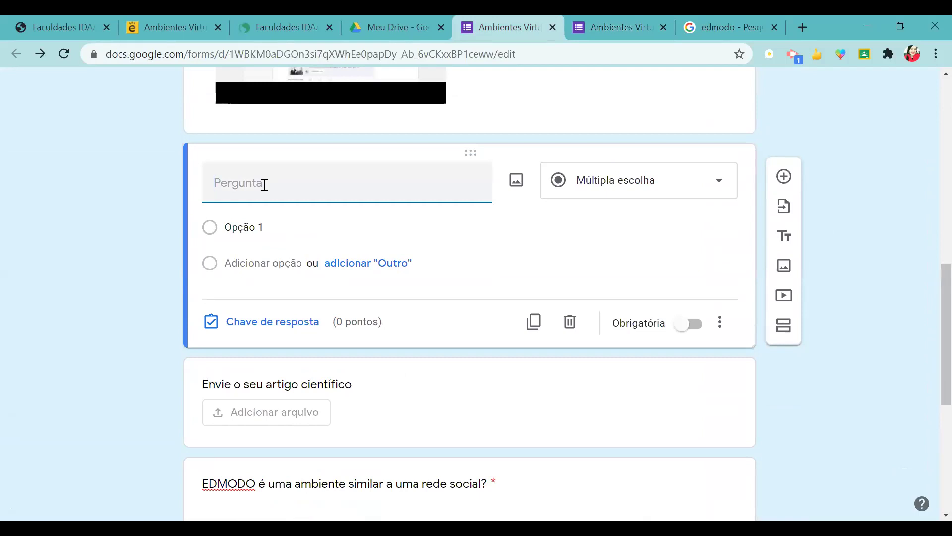
Step: Title the new question "Envie o seu artigo conforme as orientações"
type("E")
key("BackSpace")
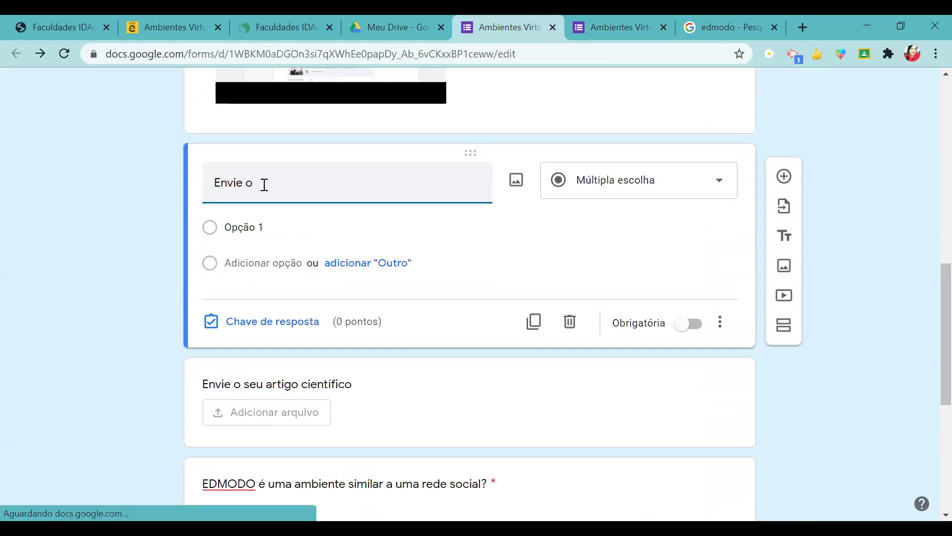
type("seu ar")
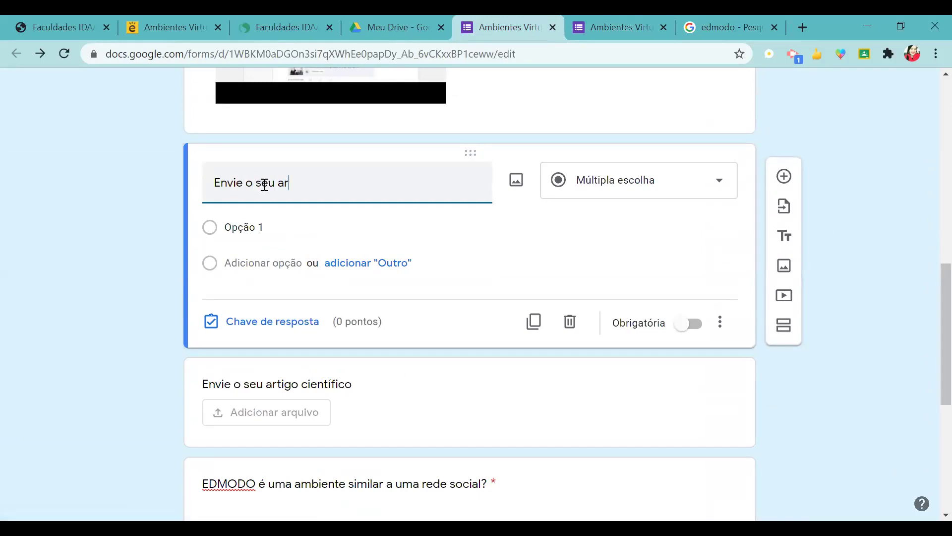
type("igo conforme as orientações")
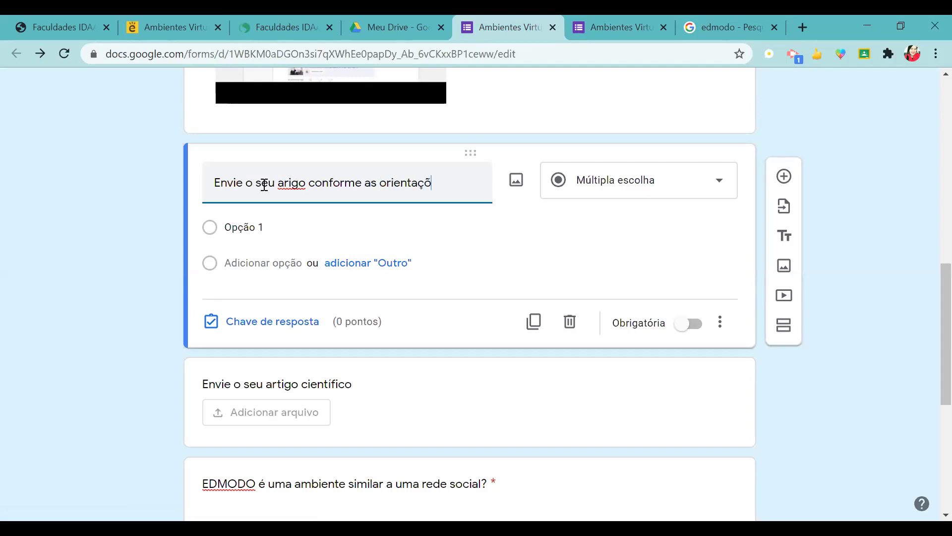
left_click(291, 183)
type("t")
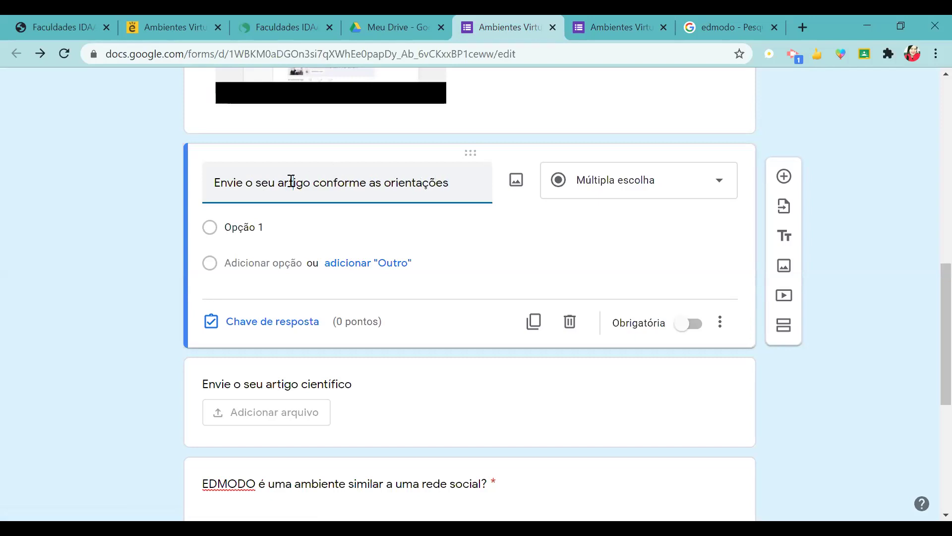
Step: Change the new question's type to Upload de arquivo and continue with the form's 1 GB upload limit
left_click(560, 191)
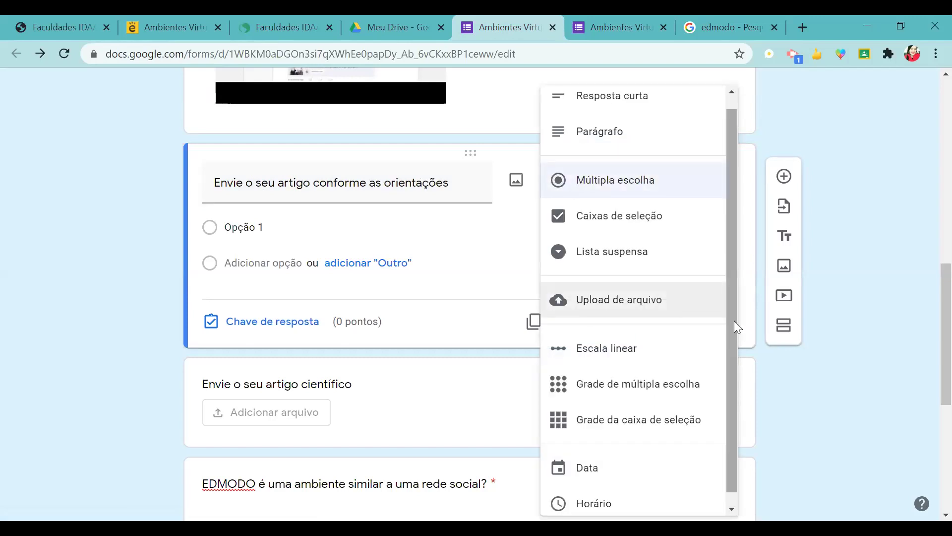
scroll(724, 397, "down", 1)
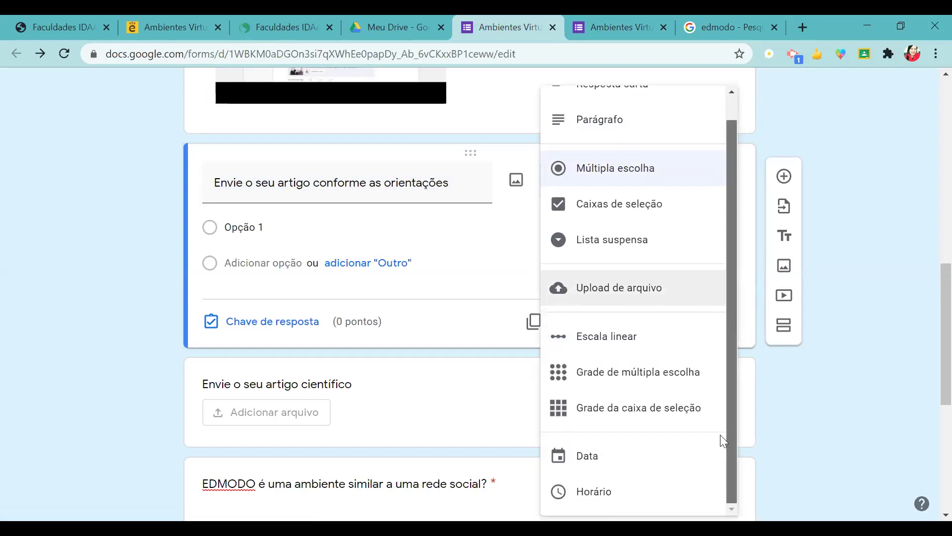
left_click(643, 289)
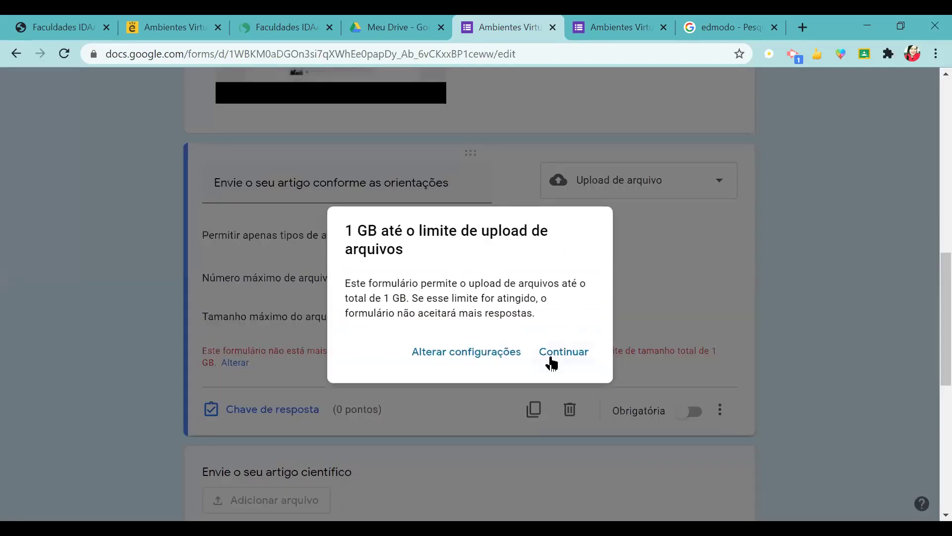
left_click(552, 362)
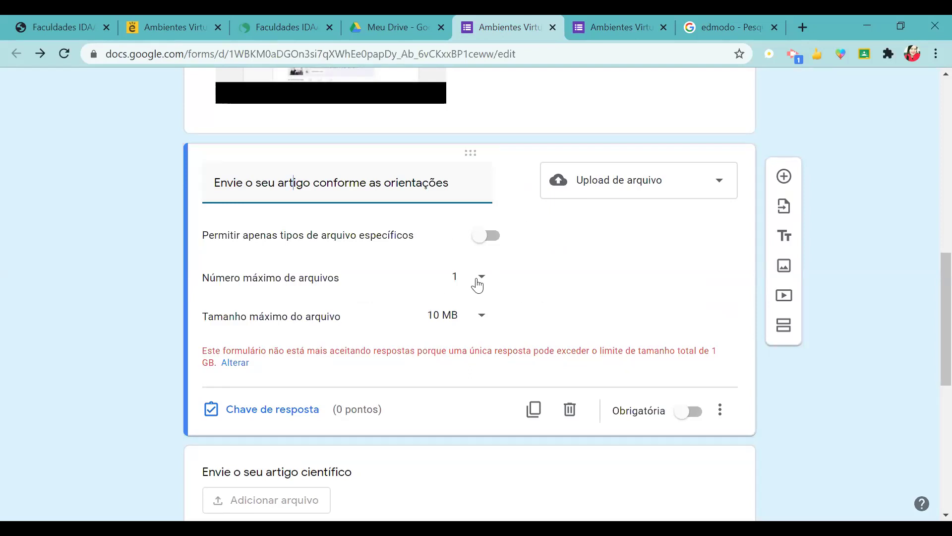
Step: Set the upload question's maximum file size to 1 GB and restrict the allowed file types to PDF
left_click(481, 318)
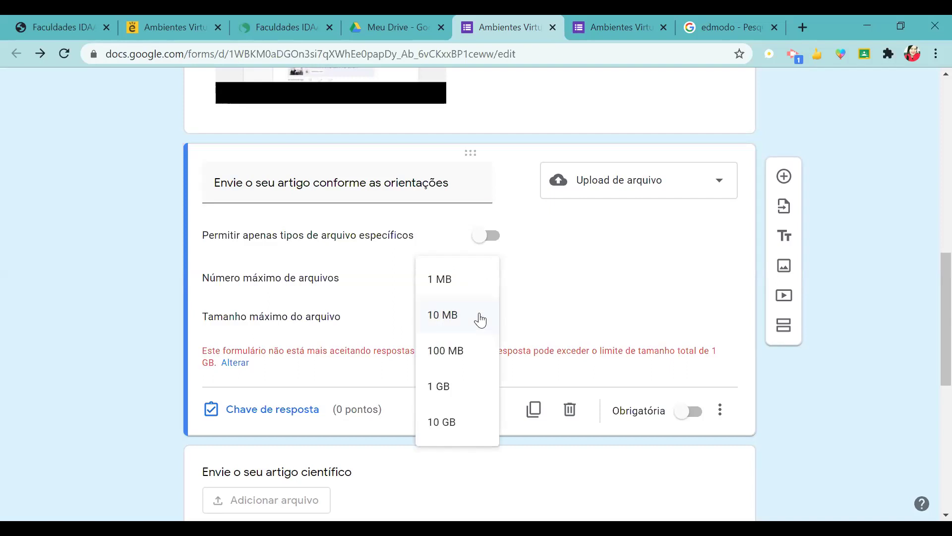
left_click(455, 387)
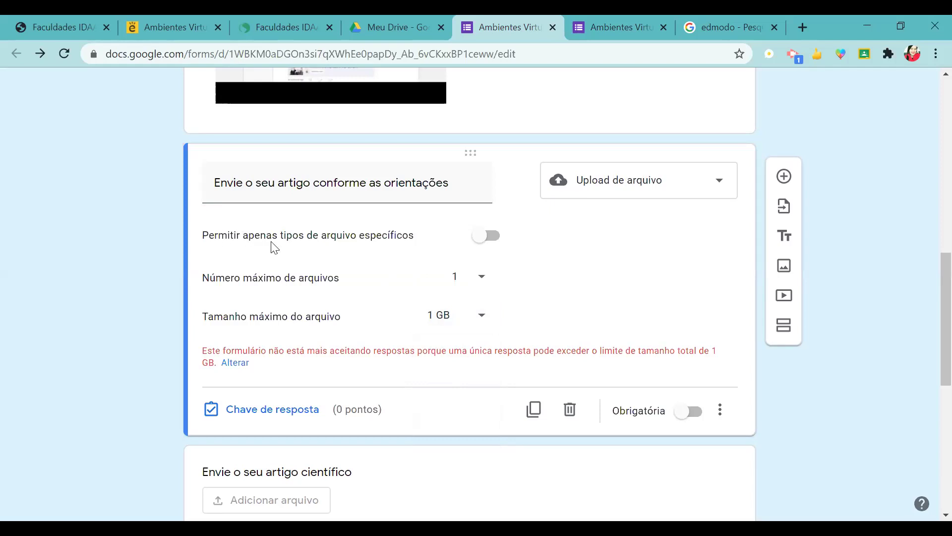
left_click(497, 247)
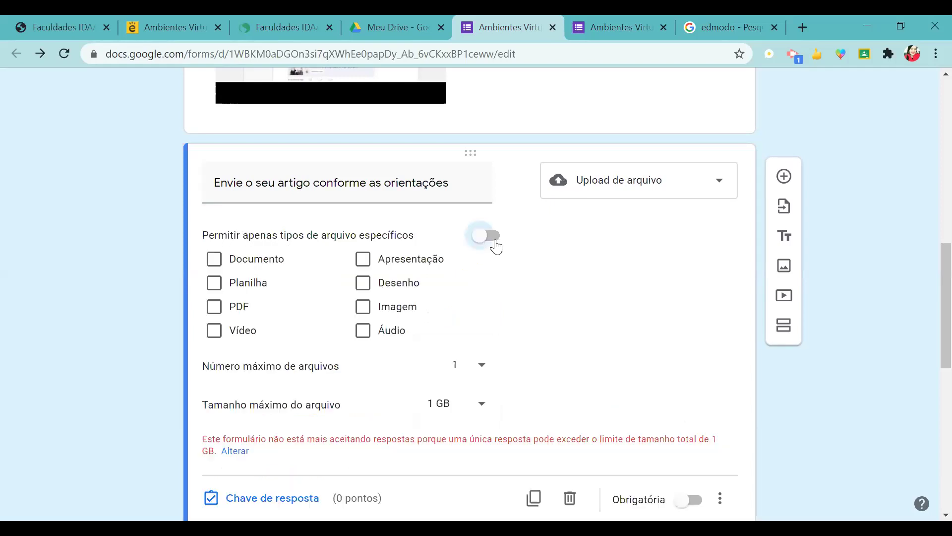
left_click(216, 308)
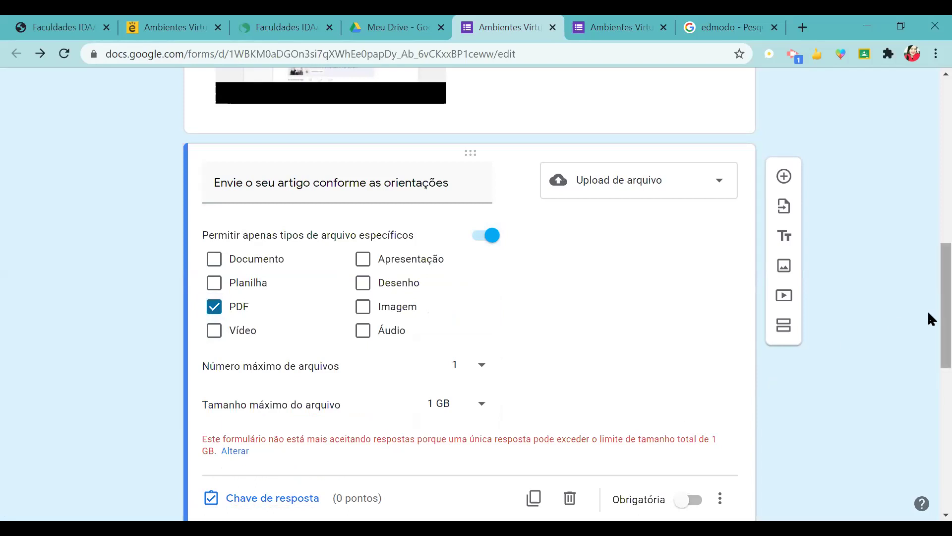
Step: Review the upload question's restrictions and the available maximum file sizes without changing them
scroll(927, 347, "down", 4)
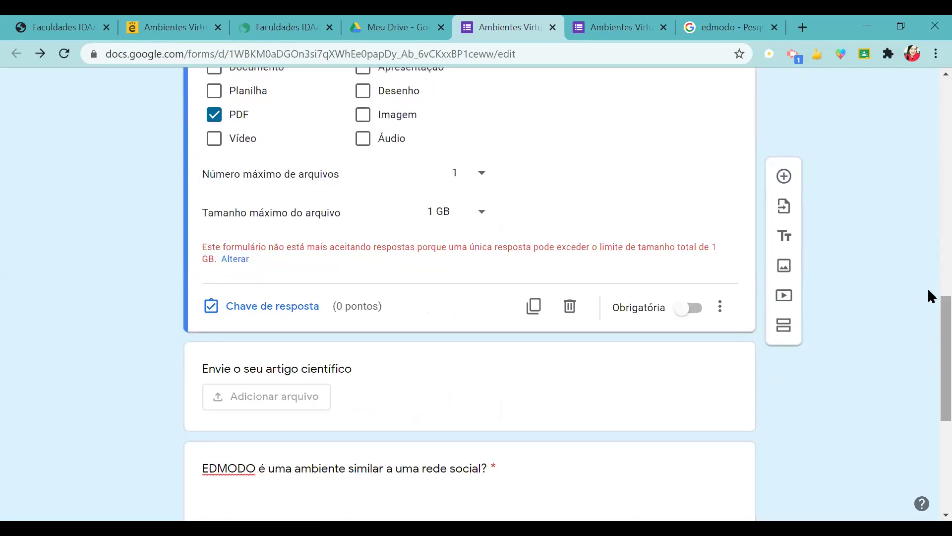
scroll(929, 296, "up", 5)
scroll(930, 273, "down", 5)
scroll(928, 340, "up", 3)
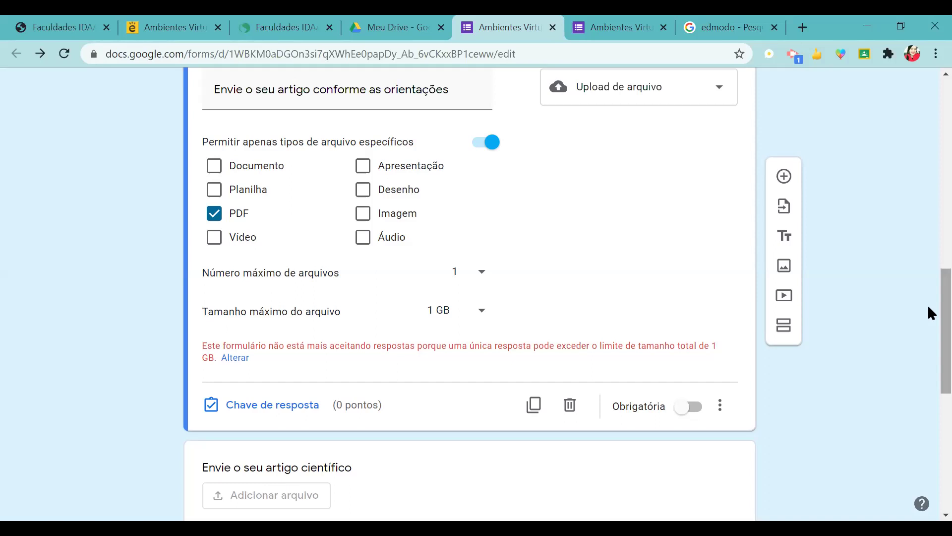
left_click(478, 317)
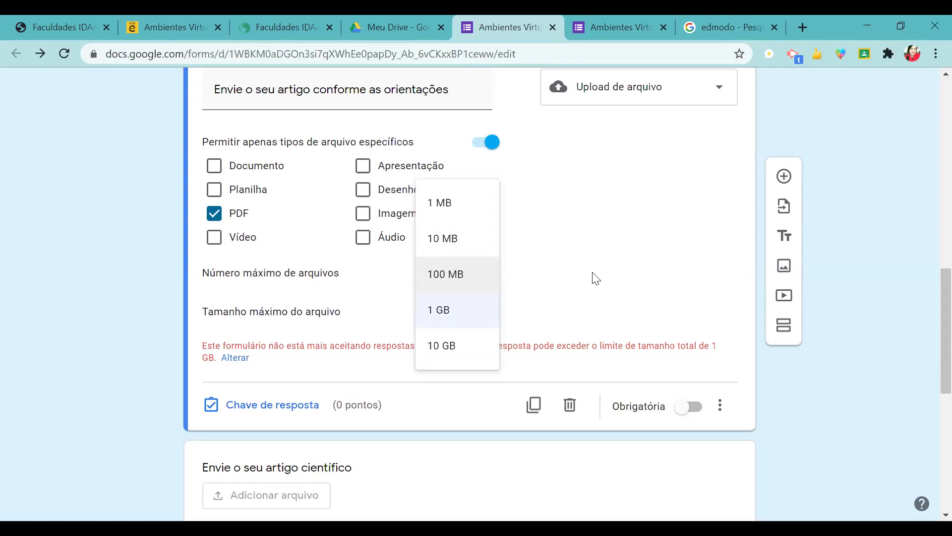
left_click(592, 277)
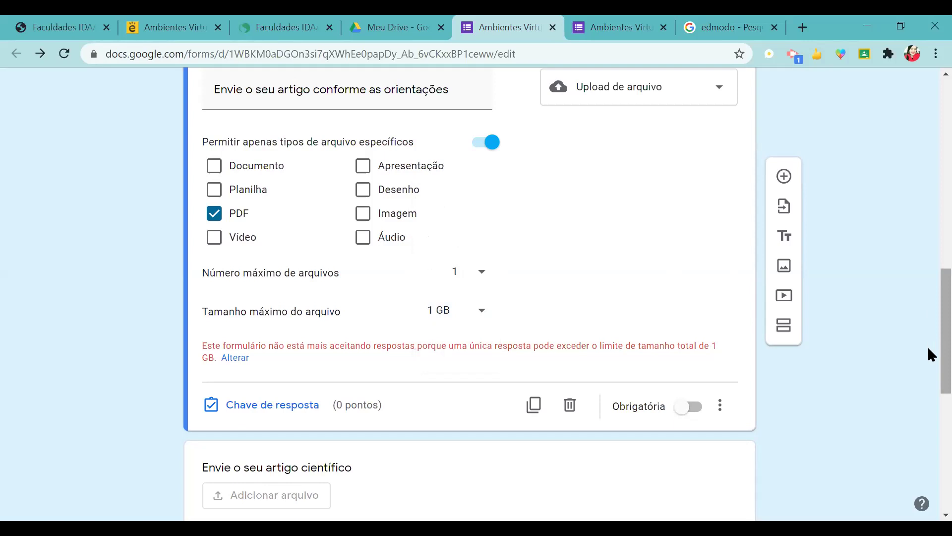
Step: Make the "Envie o seu artigo conforme as orientações" upload question required
scroll(929, 348, "up", 3)
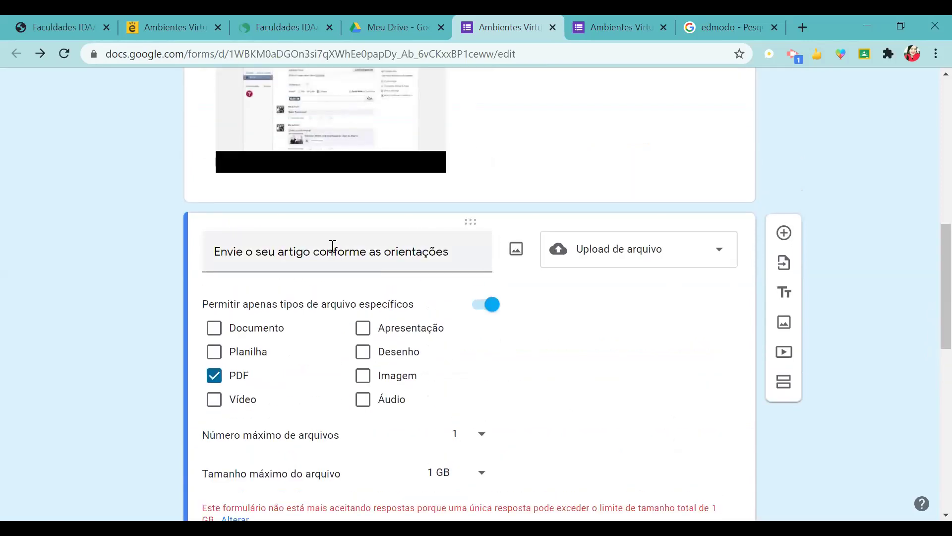
triple_click(374, 247)
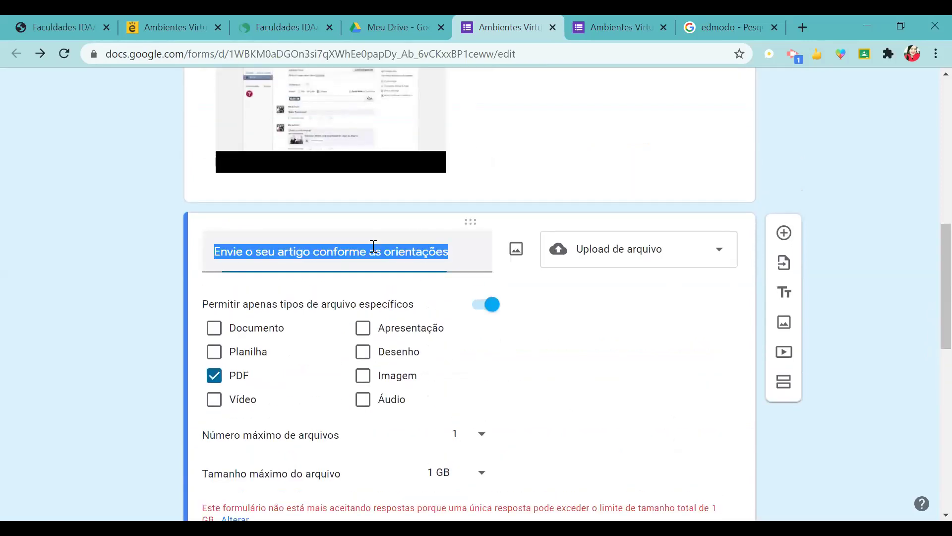
left_click(886, 333)
scroll(928, 374, "down", 5)
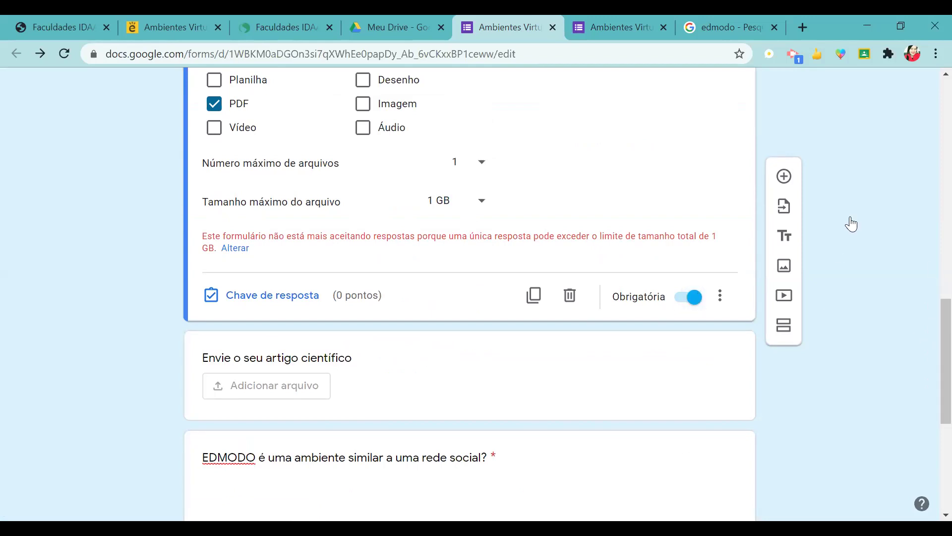
scroll(927, 228, "up", 6)
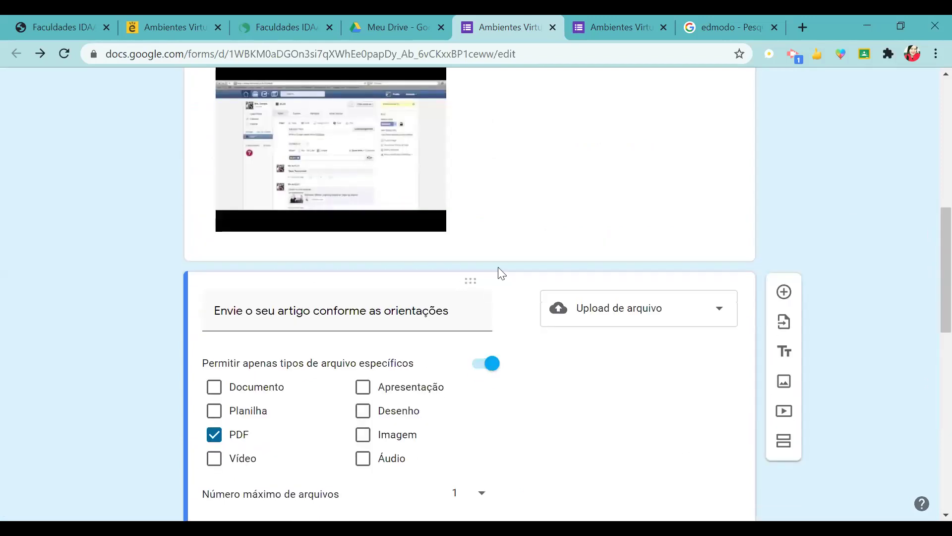
Step: Move the "Envie o seu artigo conforme as orientações" upload question below the "Envie o seu artigo científico" question
left_click_drag(469, 287, 464, 462)
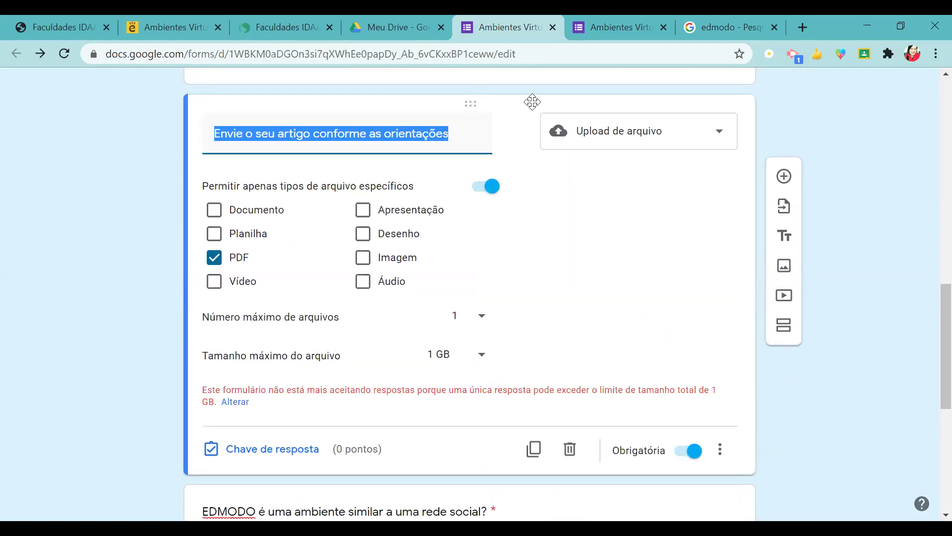
left_click_drag(467, 102, 496, 360)
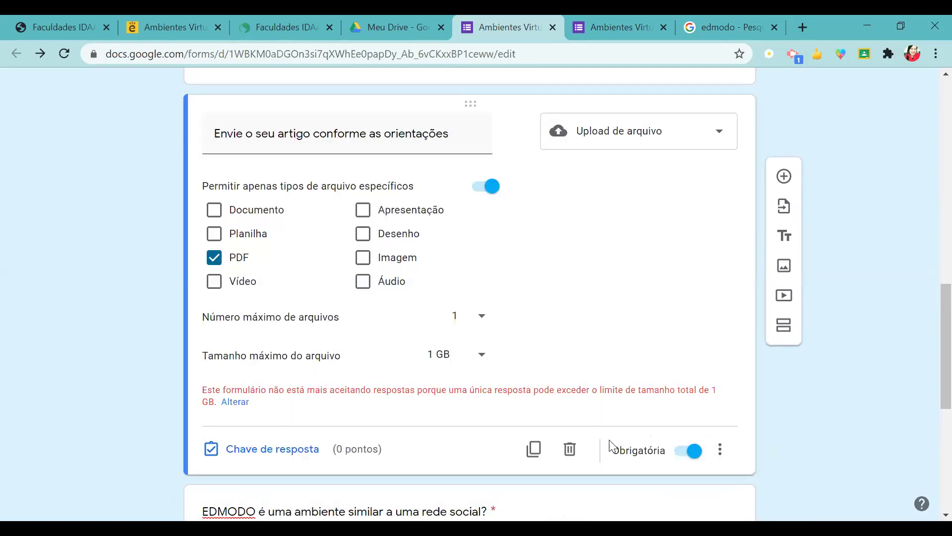
Step: Check the size options for all uploaded files in the form settings and keep the total limit at 1 GB
left_click(235, 402)
scroll(317, 334, "down", 3)
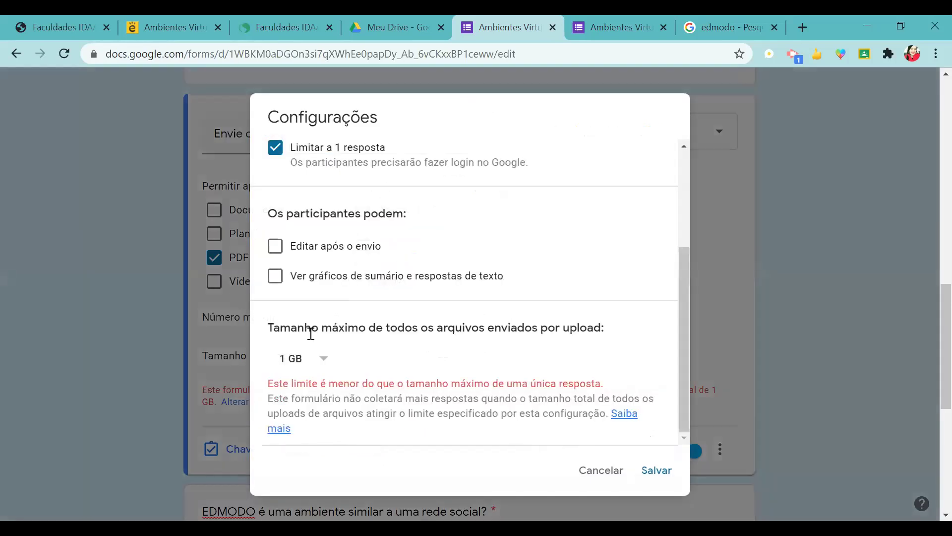
left_click(325, 369)
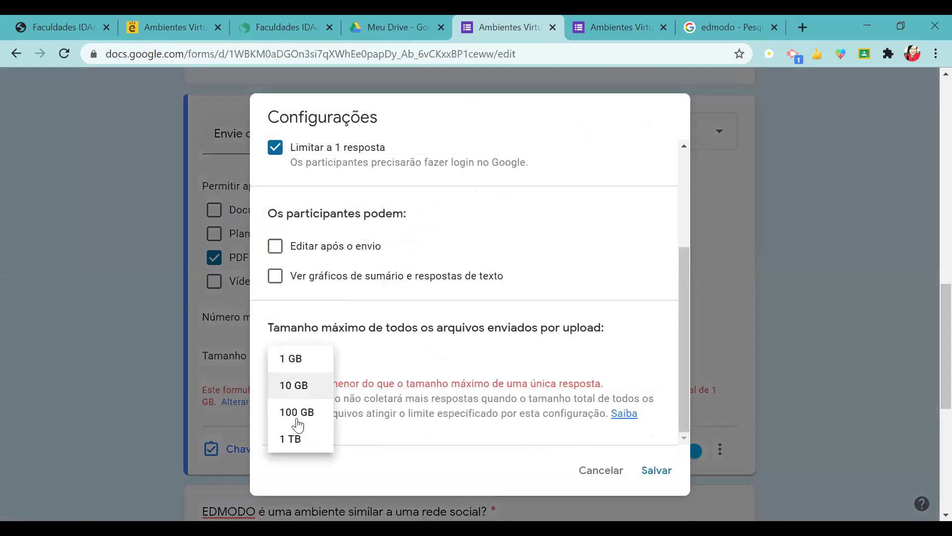
left_click(304, 362)
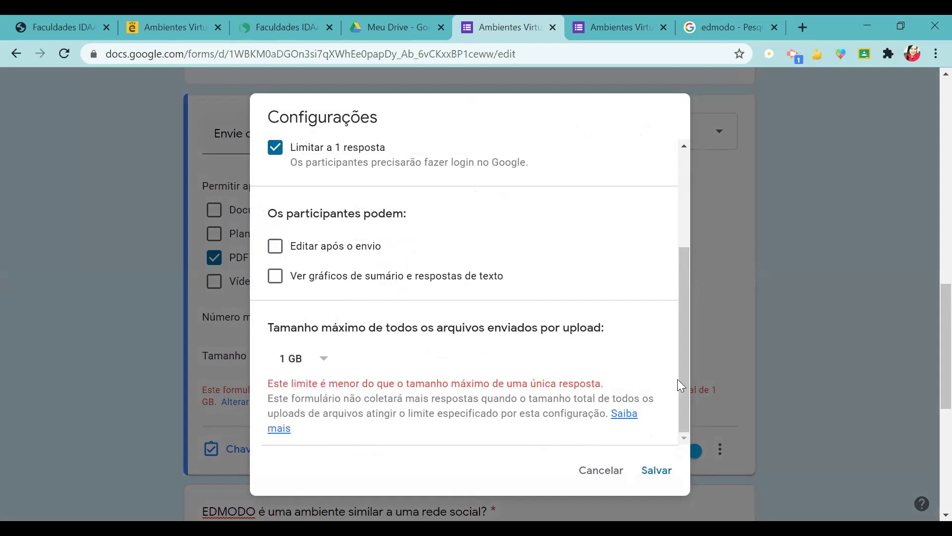
left_click(666, 448)
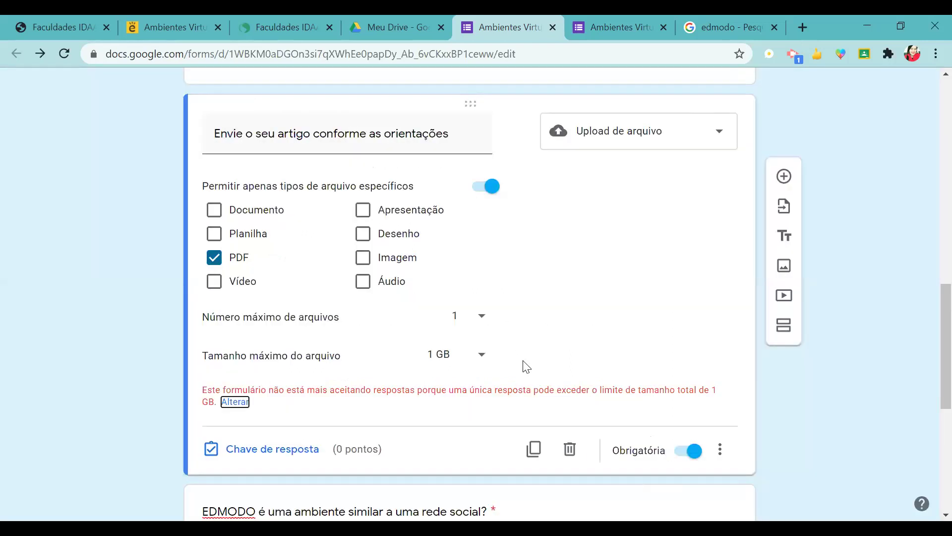
Step: Set the maximum file size of the "Envie o seu artigo conforme as orientações" question to 10 MB
left_click(483, 356)
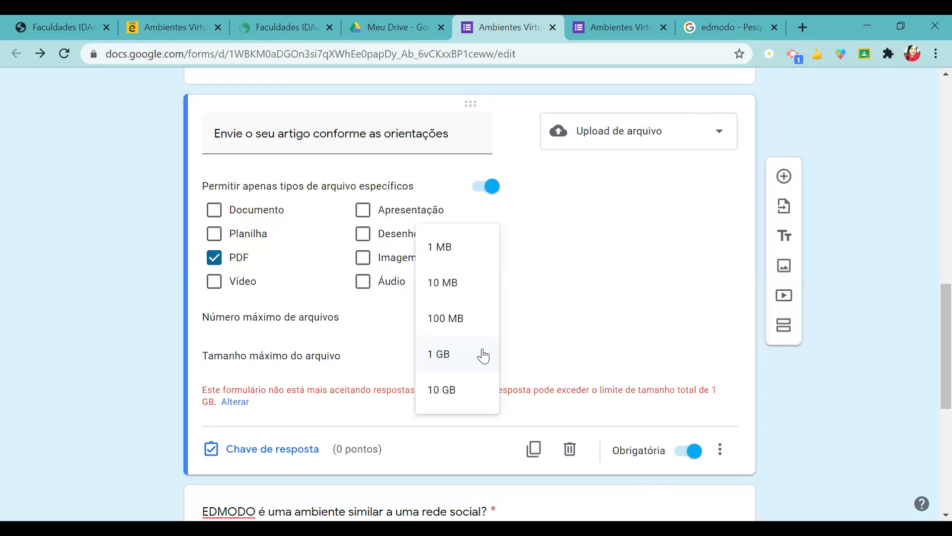
left_click(450, 282)
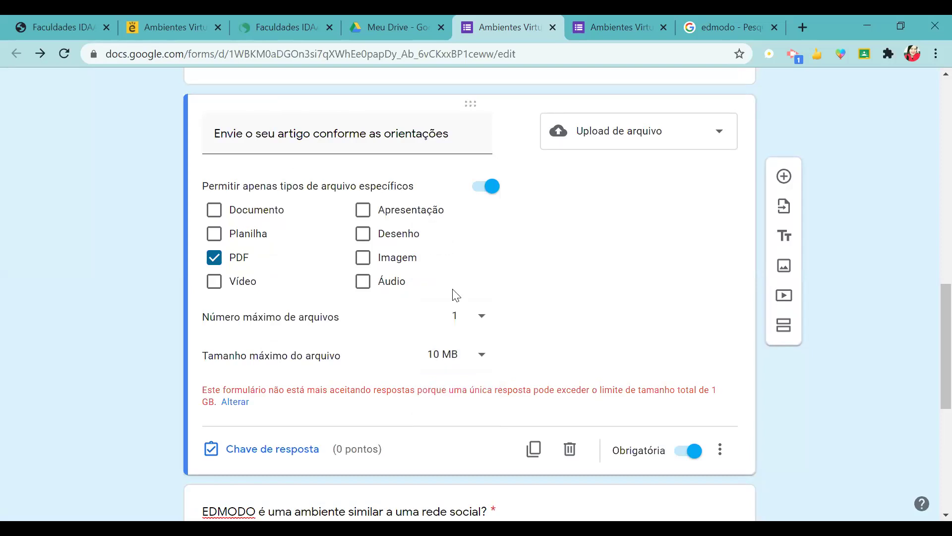
left_click(485, 351)
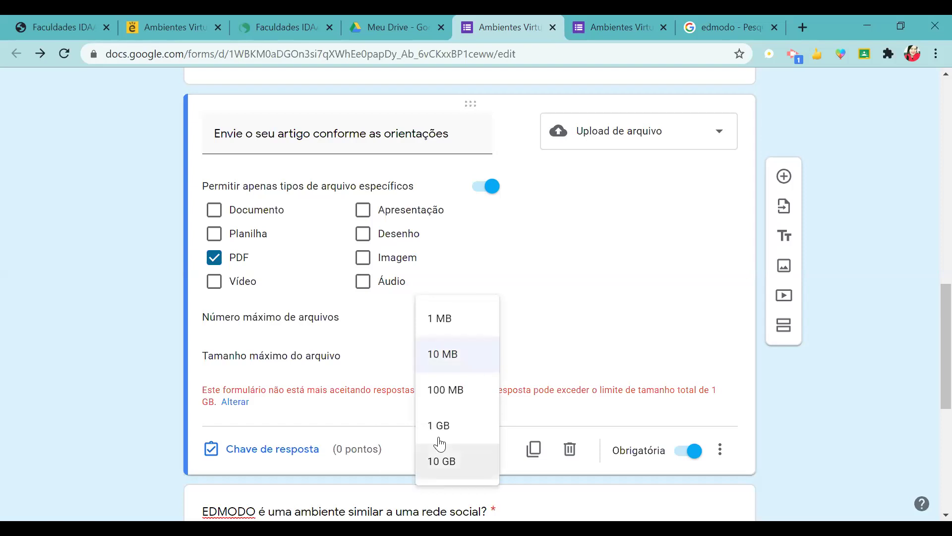
left_click(553, 341)
Step: View the summary of the form's responses
scroll(927, 356, "up", 15)
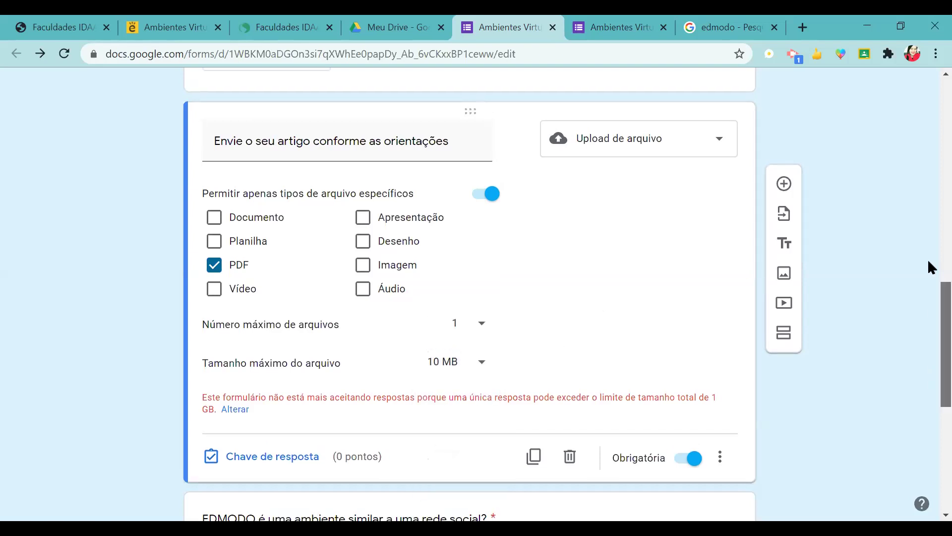
scroll(928, 166, "up", 1)
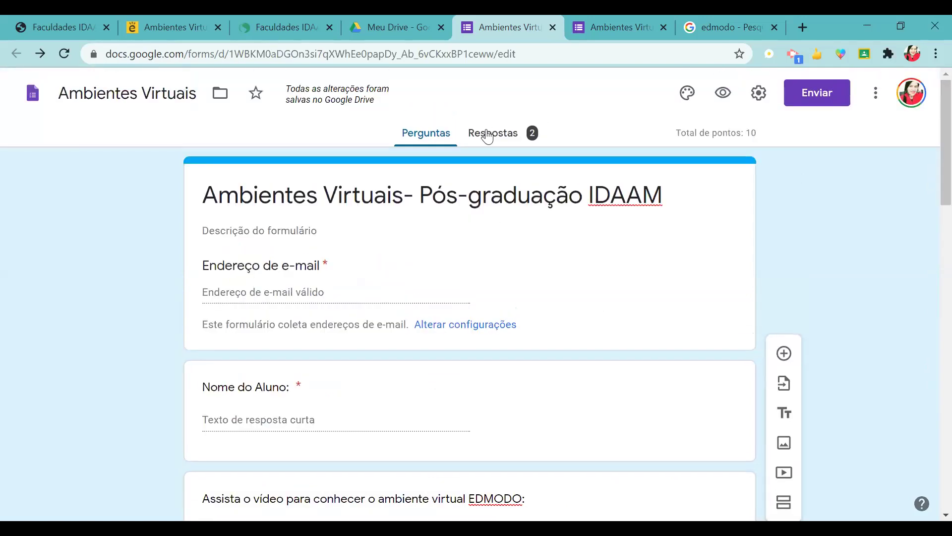
left_click(488, 134)
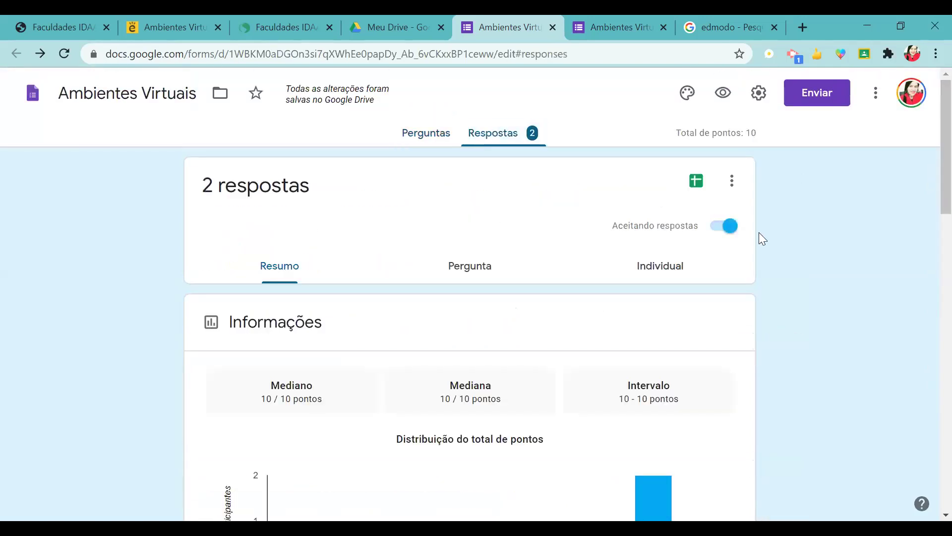
Step: Delete the "Envie o seu artigo conforme as orientações" file upload question from the form
left_click(407, 132)
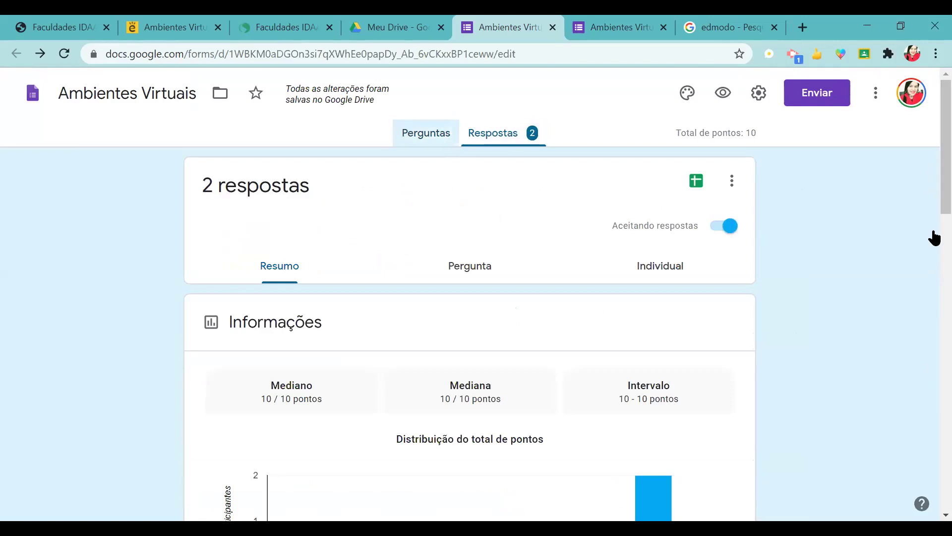
scroll(927, 200, "down", 20)
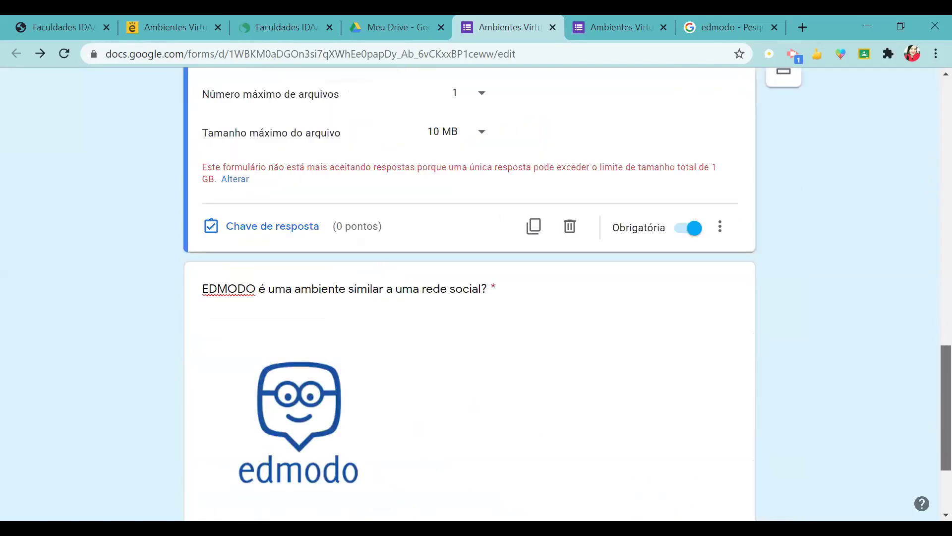
scroll(927, 437, "up", 6)
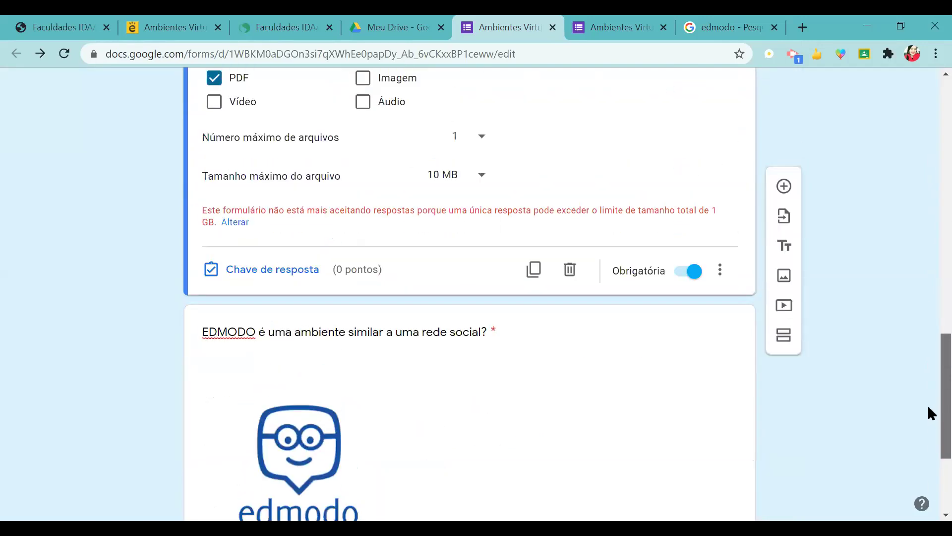
scroll(928, 374, "up", 6)
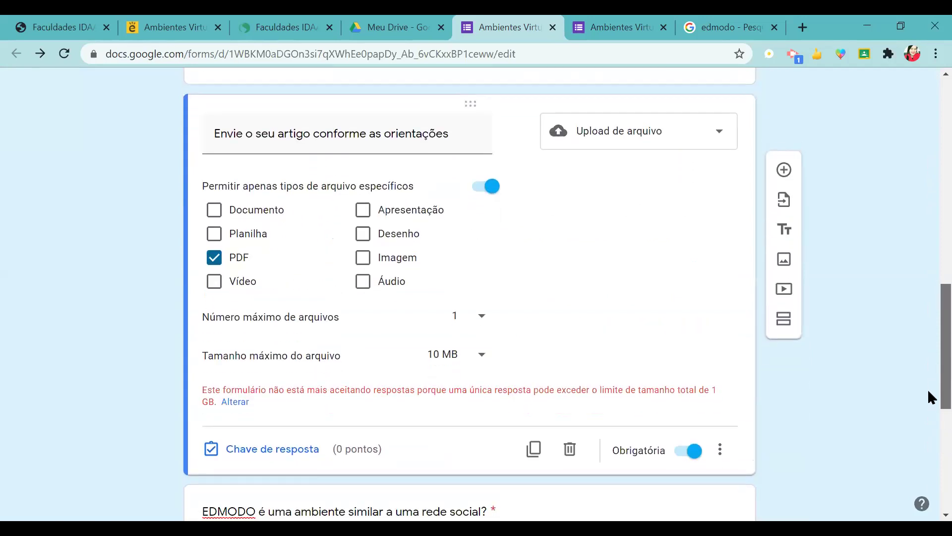
scroll(930, 308, "down", 8)
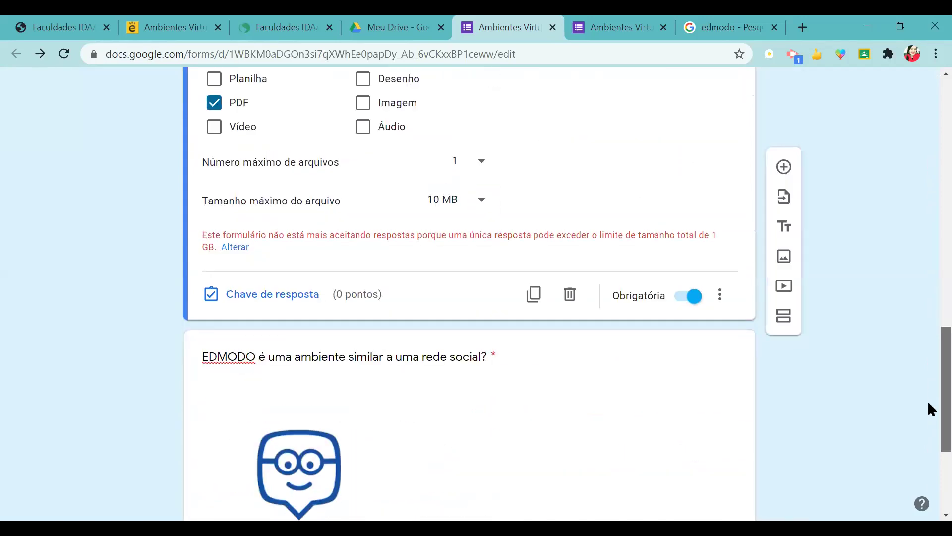
left_click(570, 296)
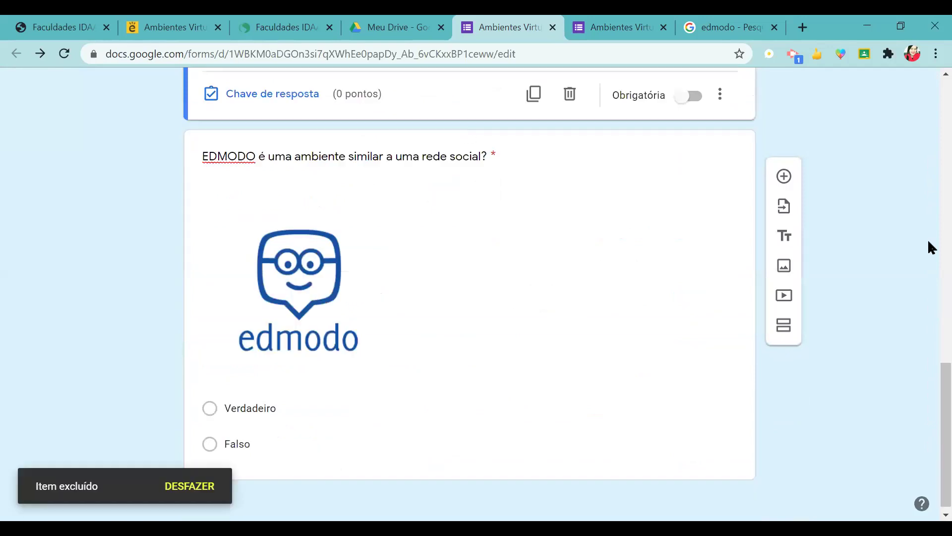
Step: Delete the remaining file upload question, "Envie o seu artigo científico"
scroll(930, 411, "up", 11)
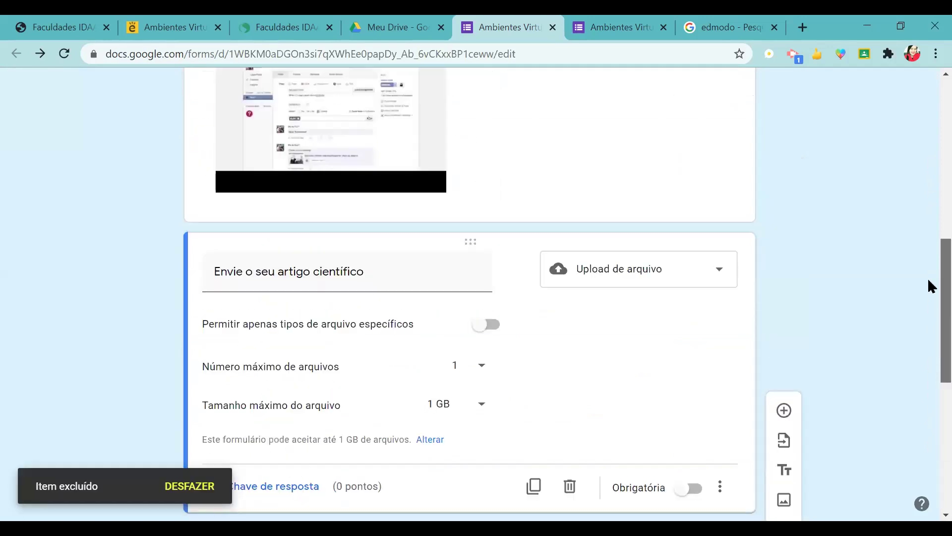
scroll(928, 297, "down", 7)
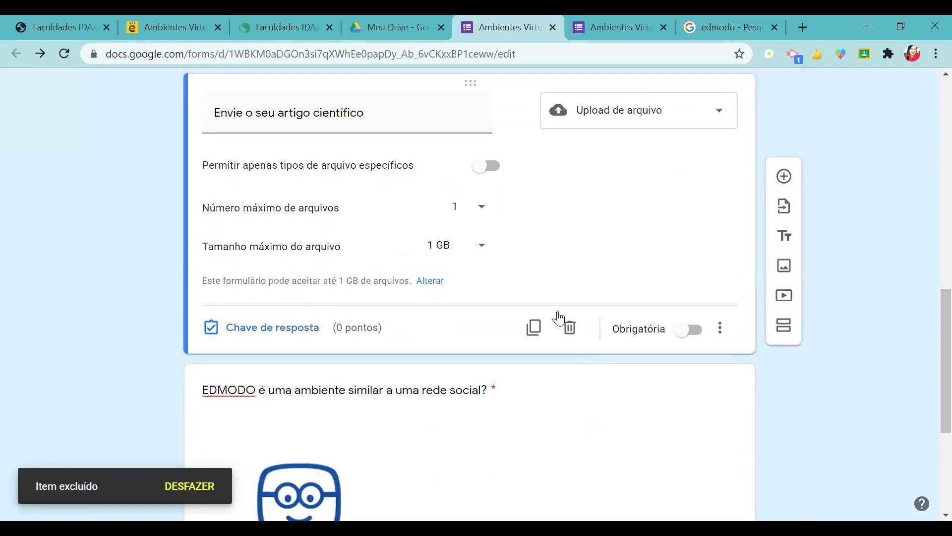
left_click(568, 327)
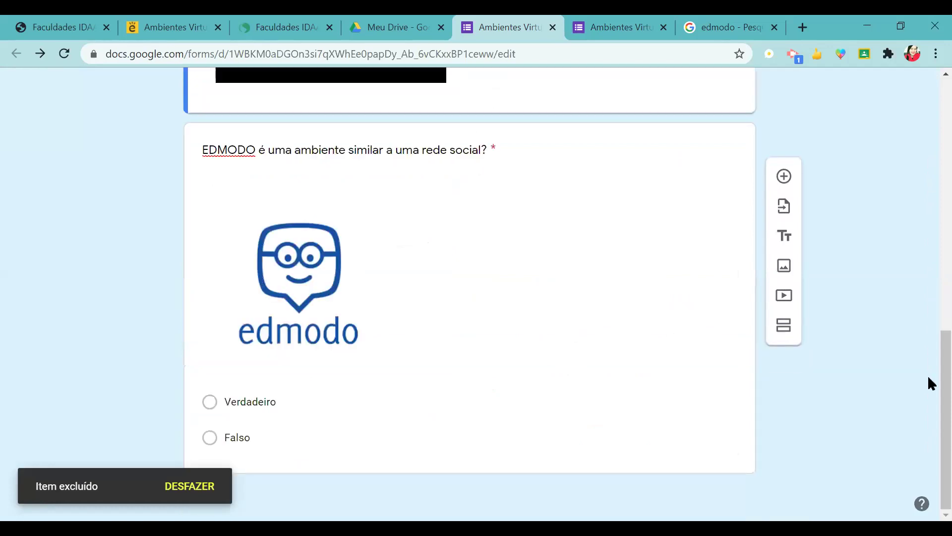
Step: Review the point distribution and the participants' scores in the form's response summary
scroll(929, 305, "up", 11)
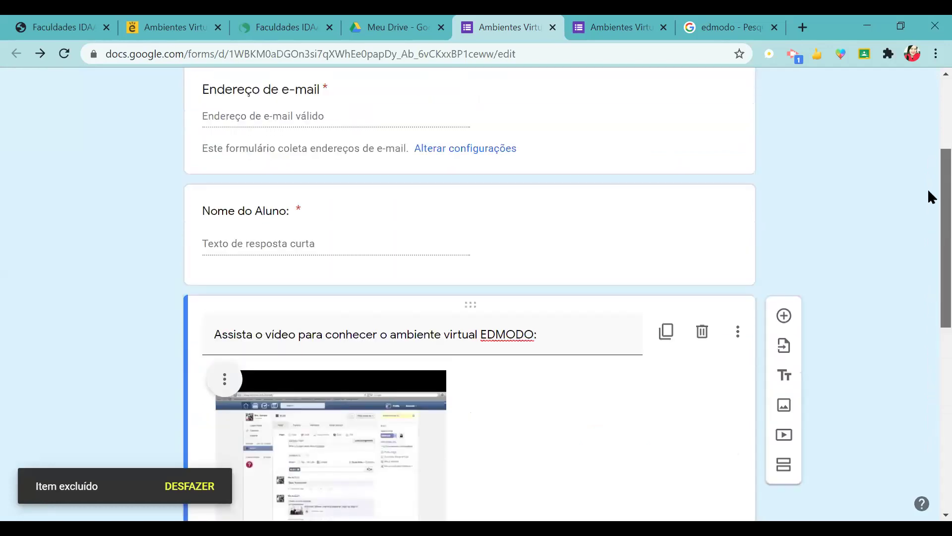
scroll(928, 141, "up", 2)
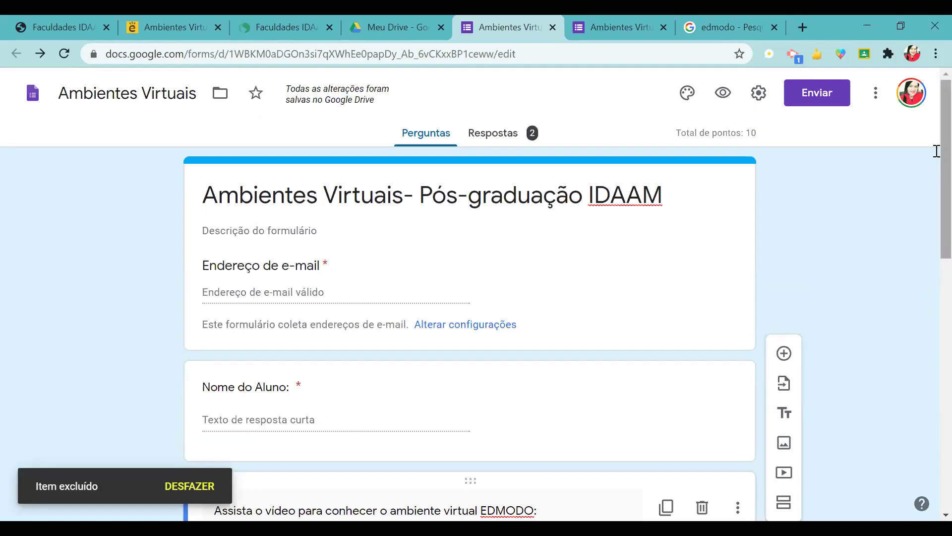
left_click(481, 133)
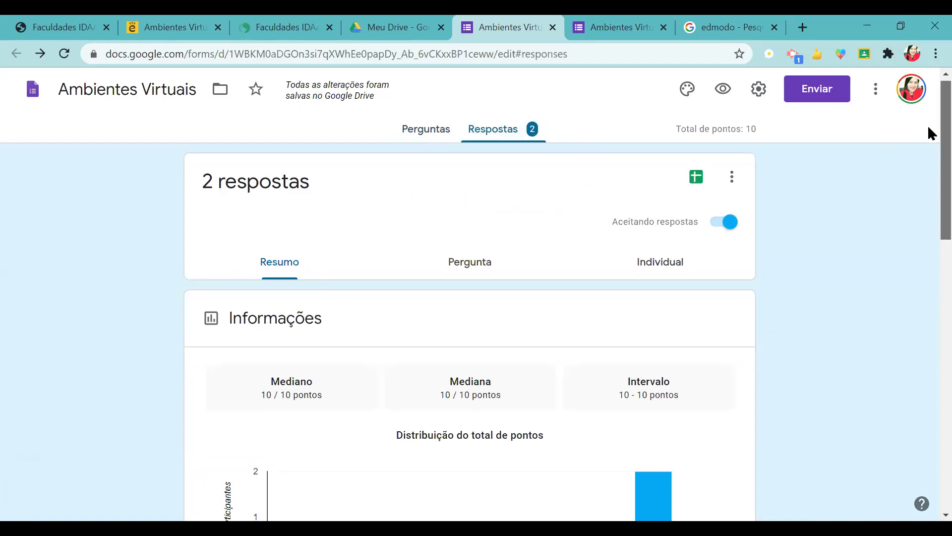
scroll(931, 144, "down", 2)
scroll(929, 149, "down", 10)
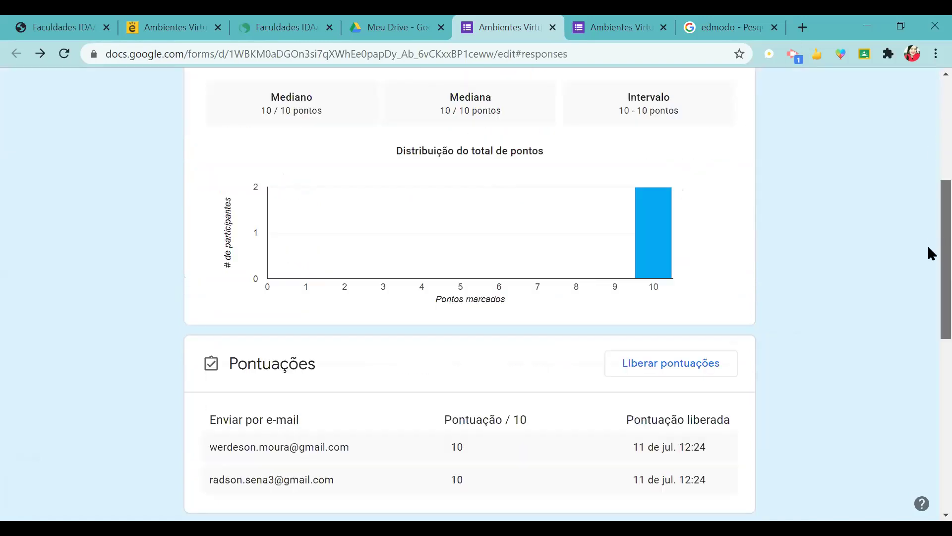
Step: Stop the form from accepting responses
scroll(927, 334, "up", 12)
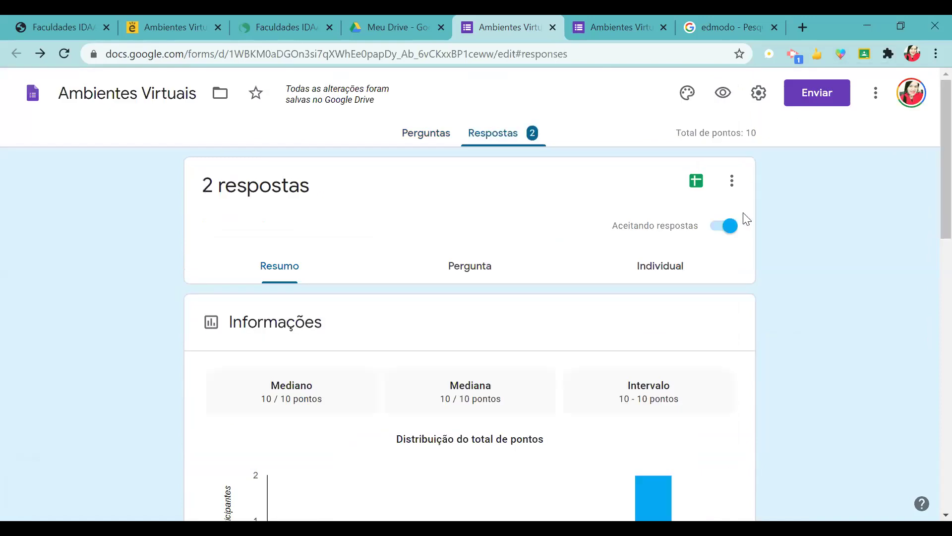
left_click(717, 228)
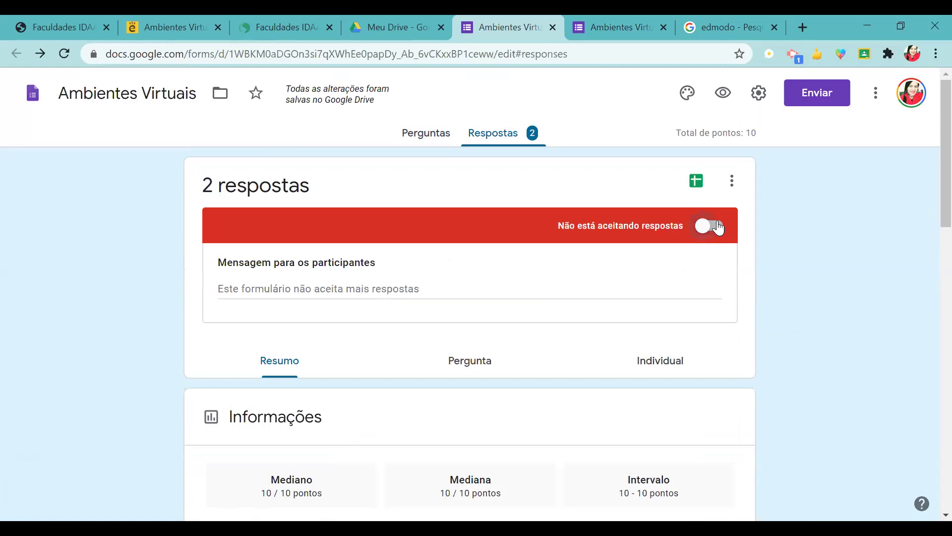
left_click(718, 227)
left_click(716, 227)
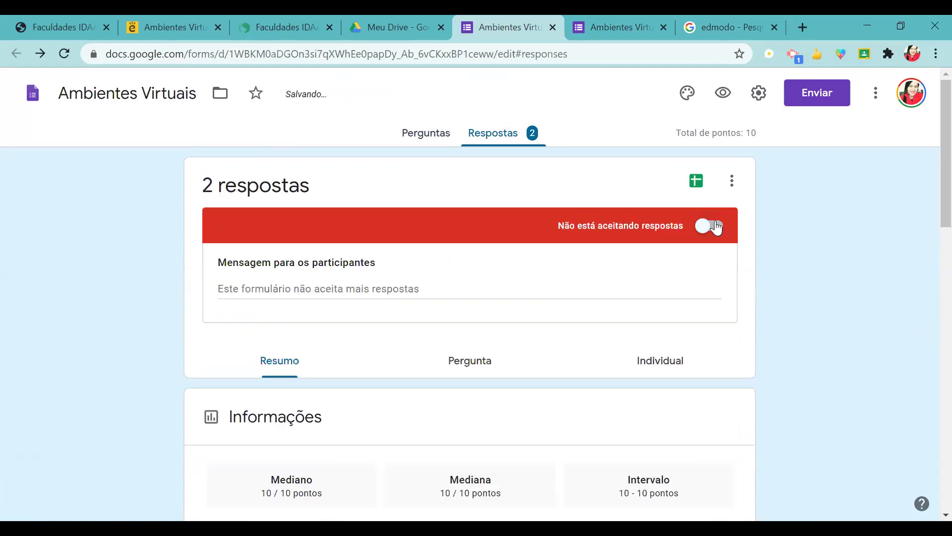
Step: Create a new spreadsheet named "Ambientes Virtuais (respostas)" as the destination for the form's responses
left_click(697, 183)
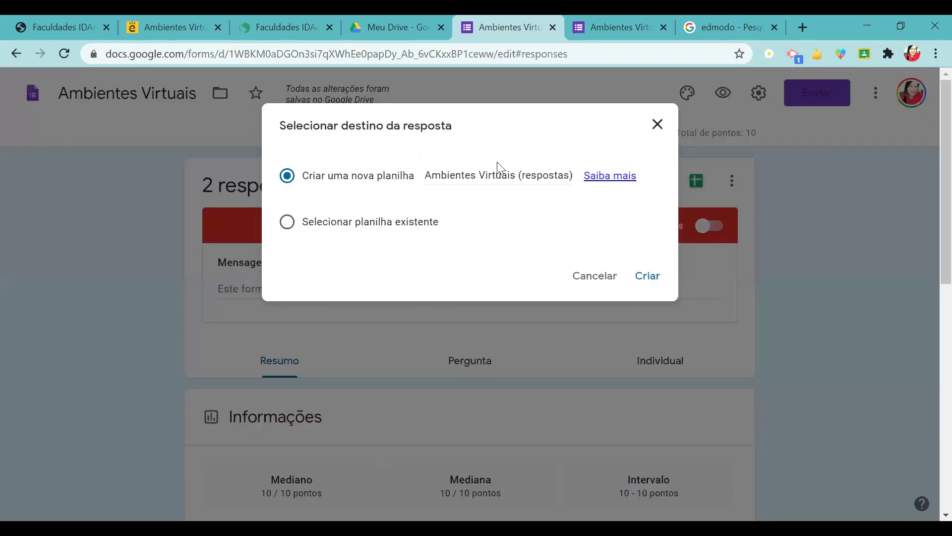
left_click(647, 278)
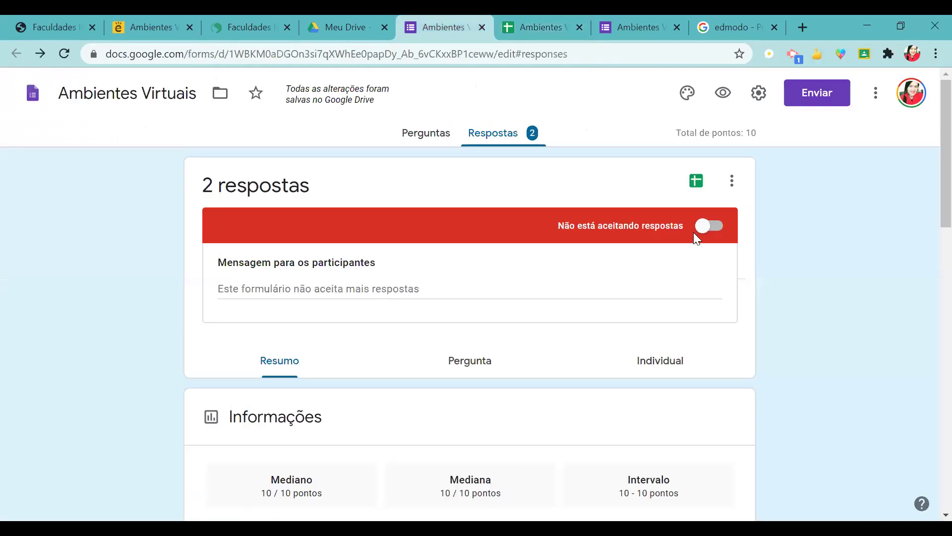
Step: Open the linked response spreadsheet again from the form and close that extra copy
left_click(697, 180)
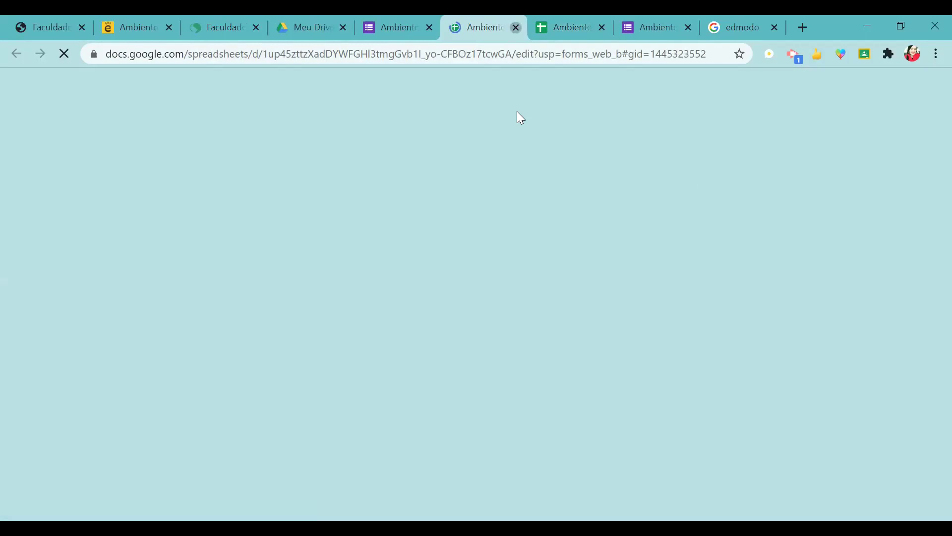
key("ctrl+w")
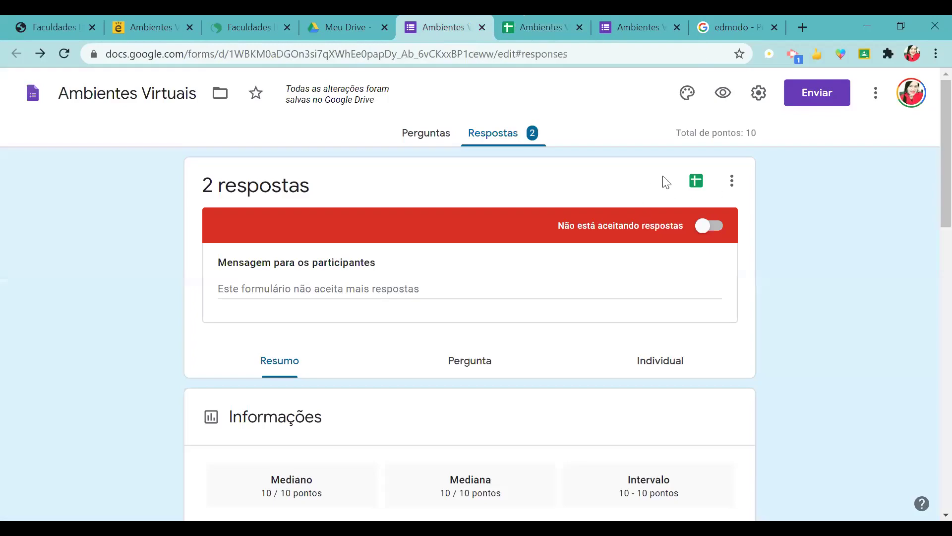
Step: Return to the form's questions and look through the student name, video and EDMODO items
left_click(430, 135)
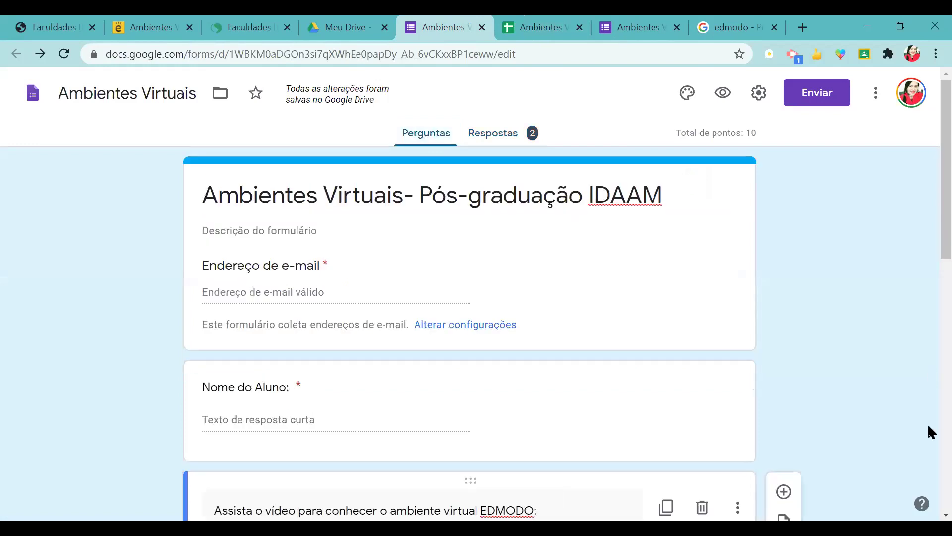
scroll(929, 420, "down", 8)
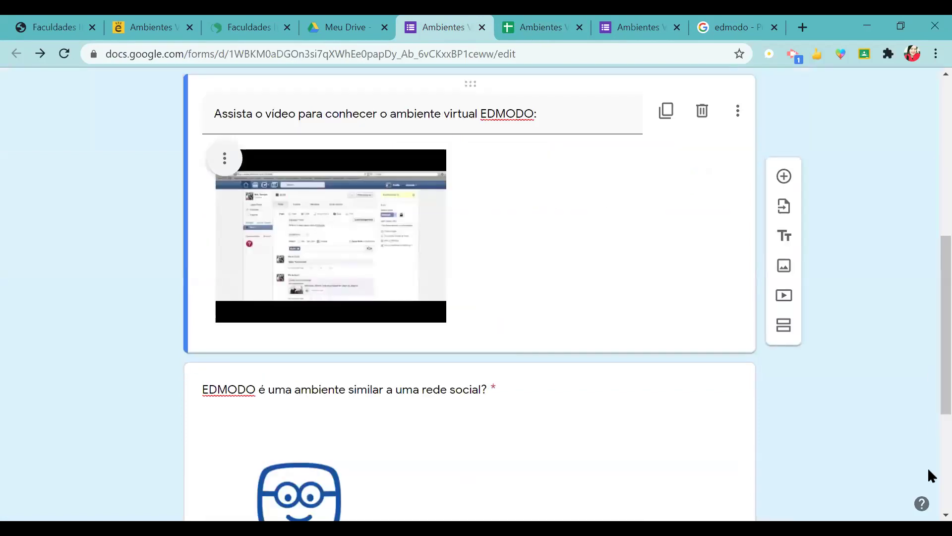
scroll(927, 466, "down", 5)
scroll(927, 242, "up", 8)
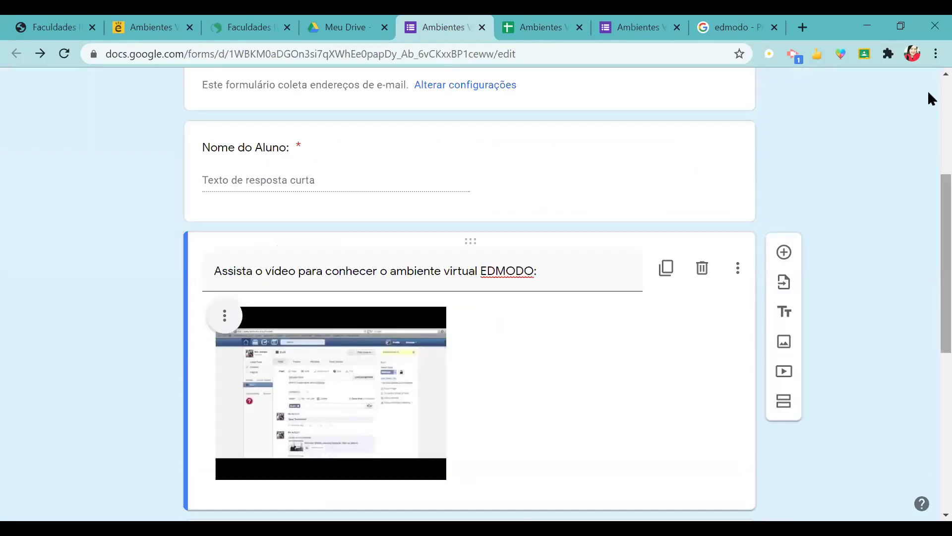
Step: Check the response summary of the "Ambientes Virtuais" form and return to its questions
scroll(929, 95, "up", 5)
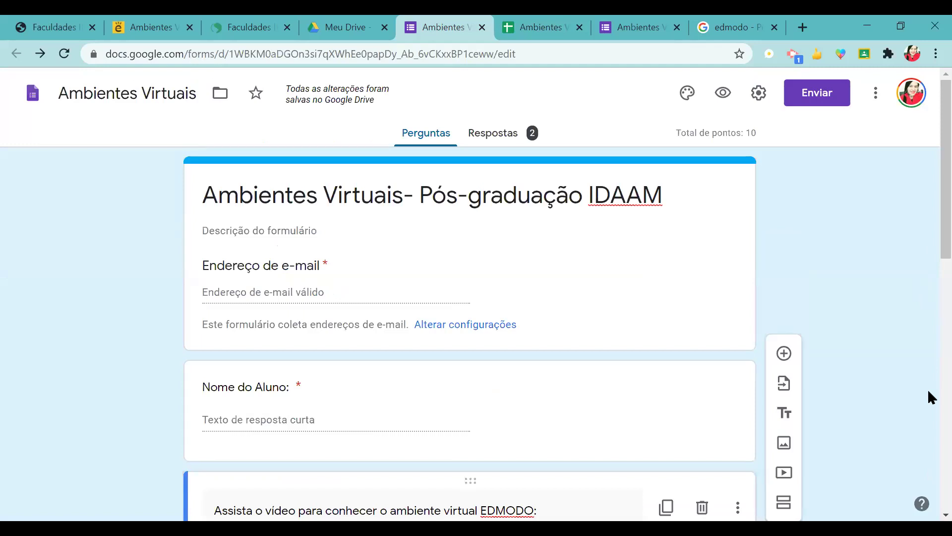
left_click(501, 135)
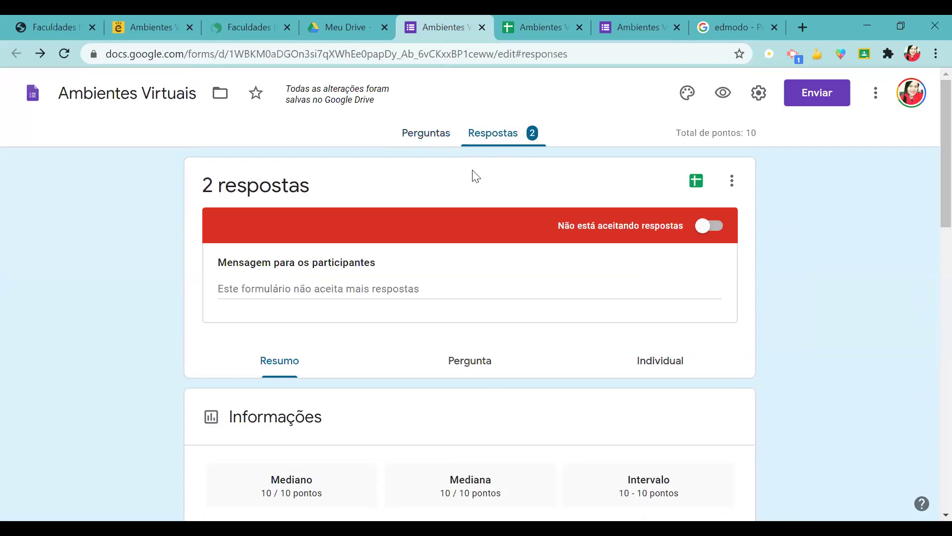
left_click(431, 132)
left_click(441, 138)
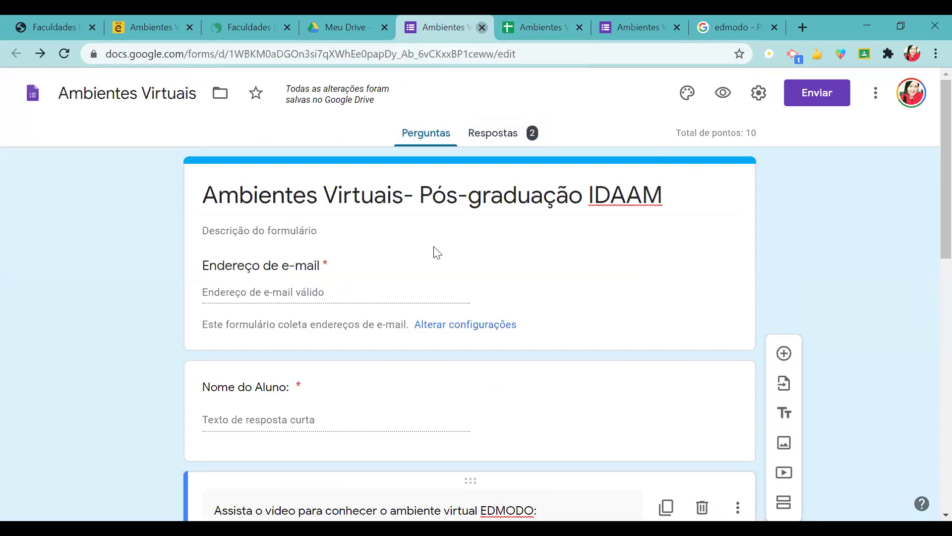
Step: Close the "Ambientes Virtuais" form and its linked response spreadsheet
key("ctrl+w")
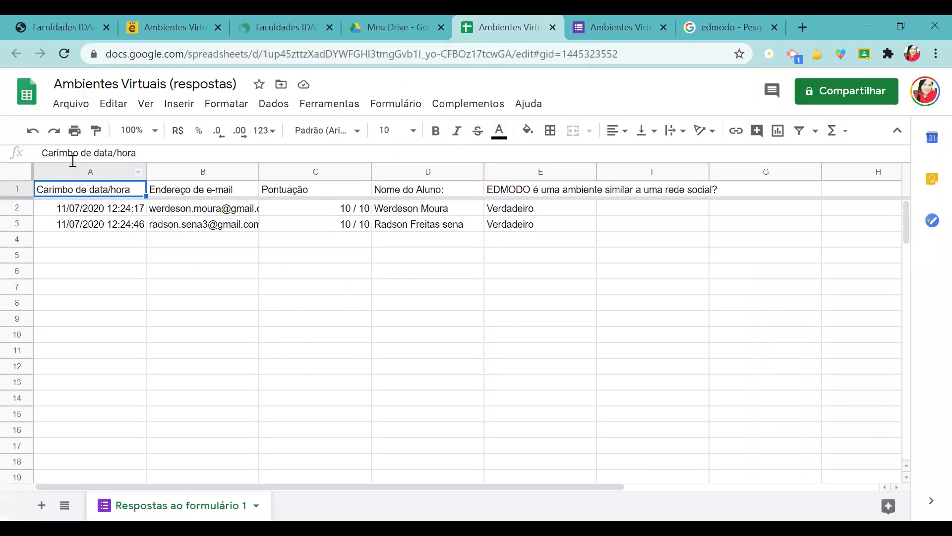
left_click(554, 27)
key("ctrl+w")
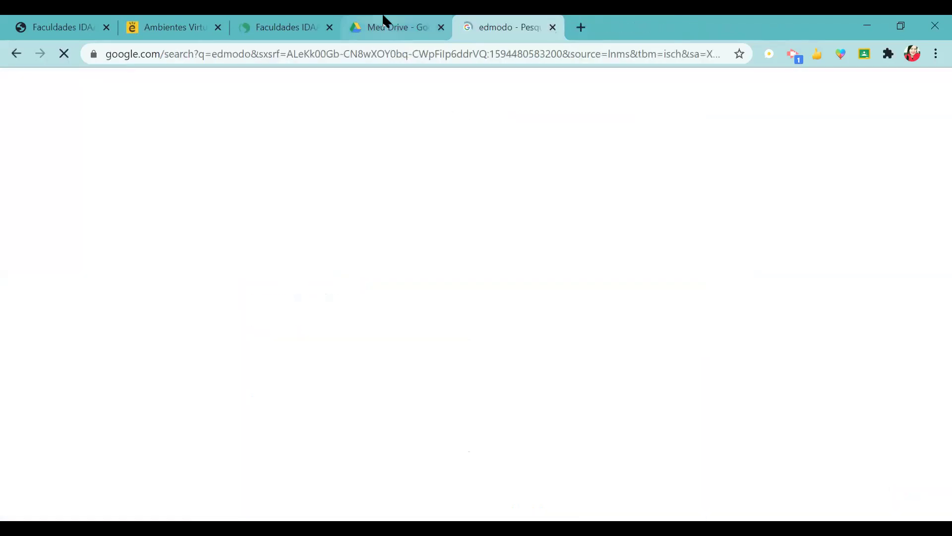
Step: Switch to Google Drive and create a new blank Google Forms form
left_click(386, 21)
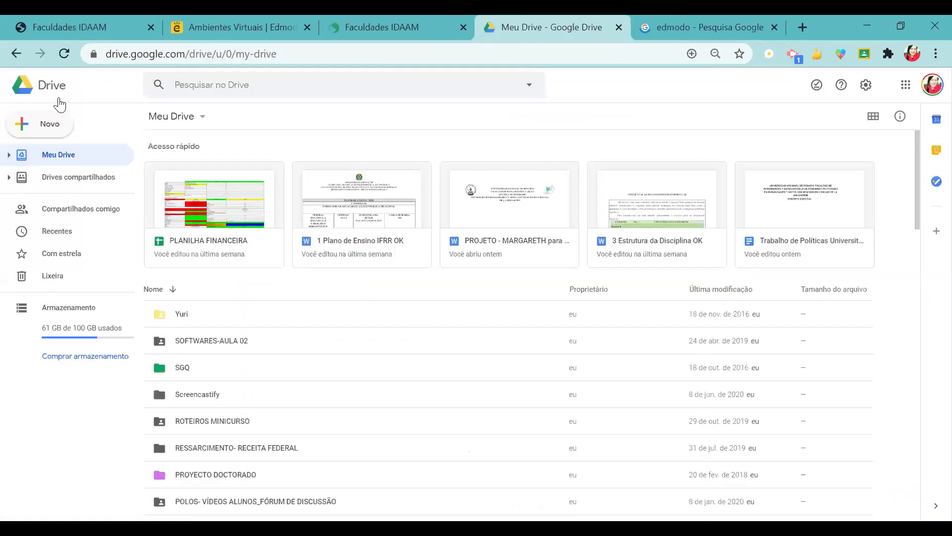
left_click(56, 130)
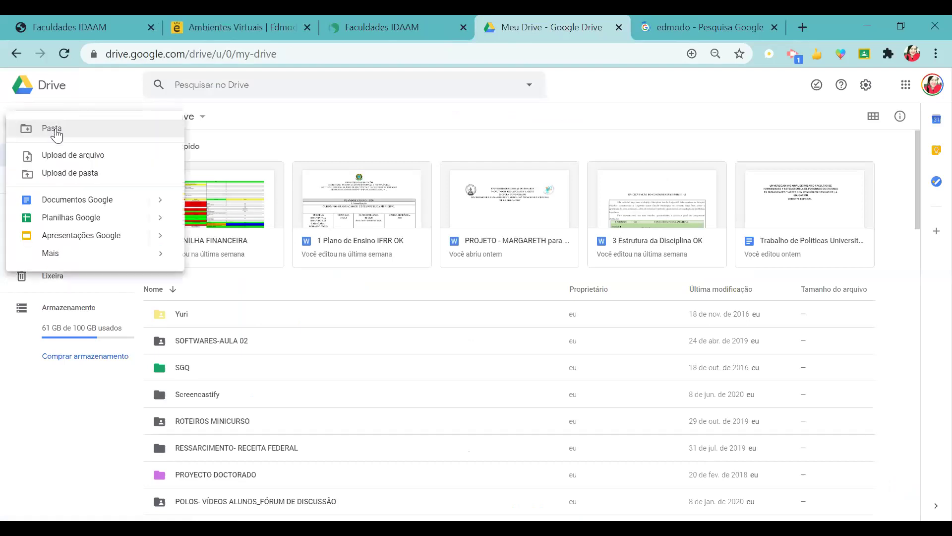
left_click(97, 255)
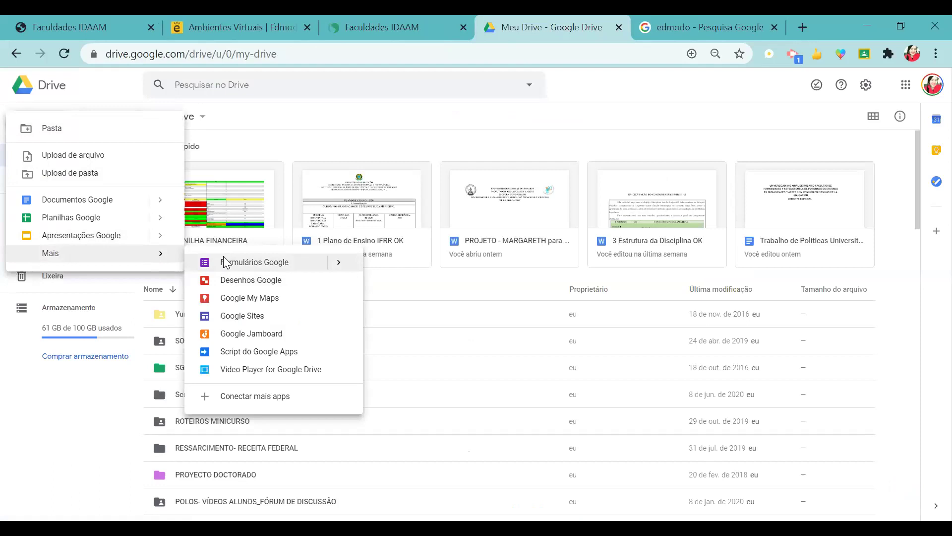
left_click(224, 256)
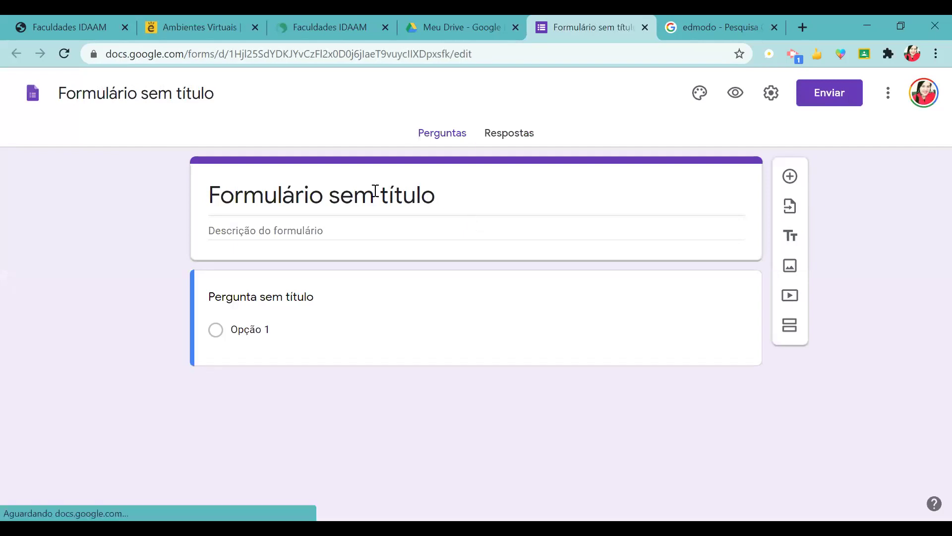
Step: Title the new form "Congresso de Educação" and give the form file the same name
left_click(375, 191)
key("BackSpace")
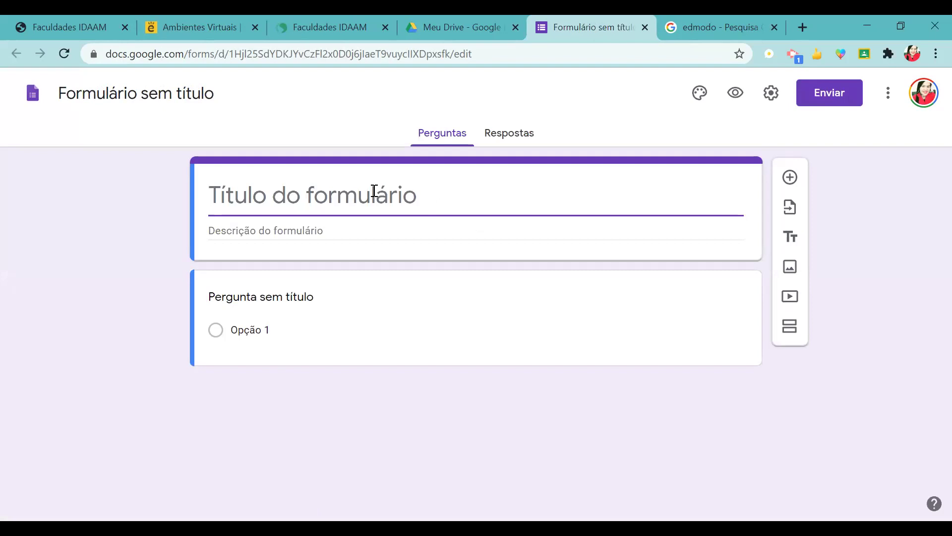
type("Confre")
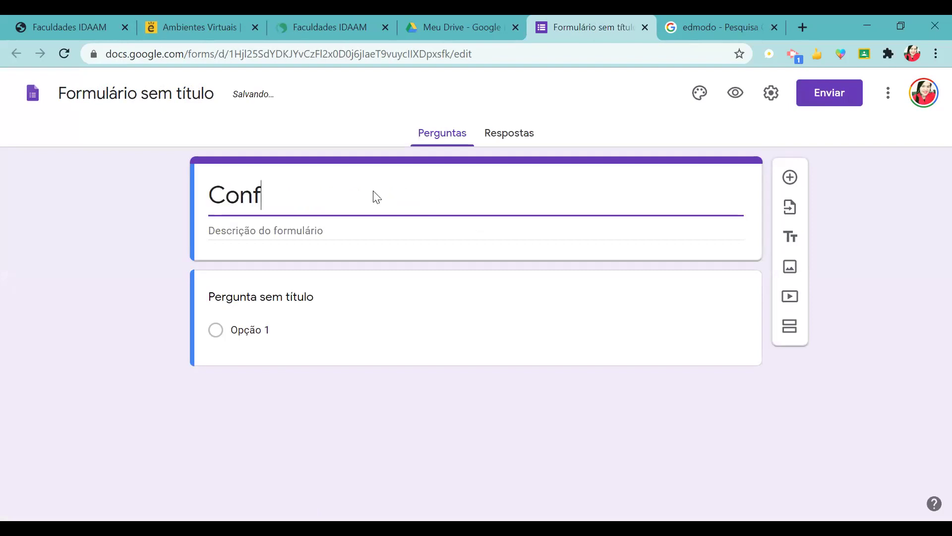
key("BackSpace")
key("BackSpace")
key("BackSpace")
type("g")
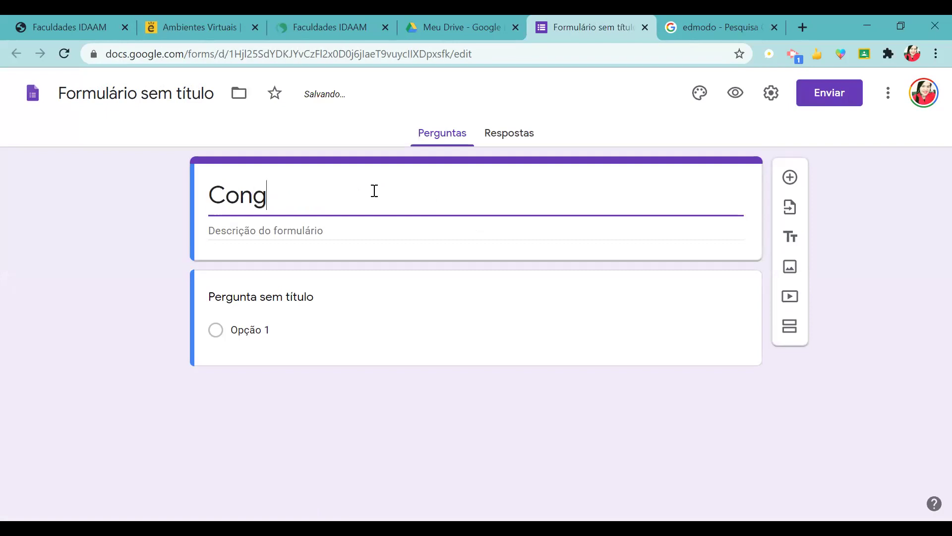
type("resso d")
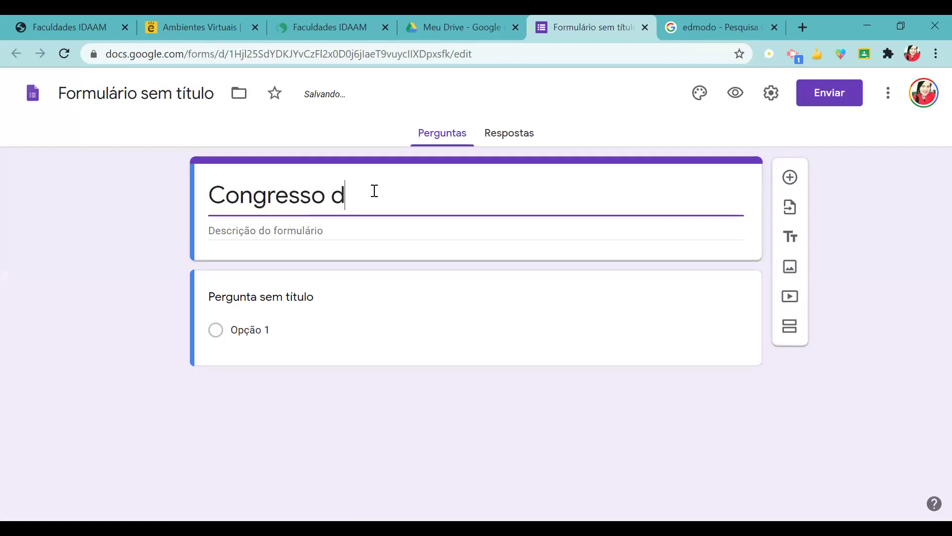
type("e Ed")
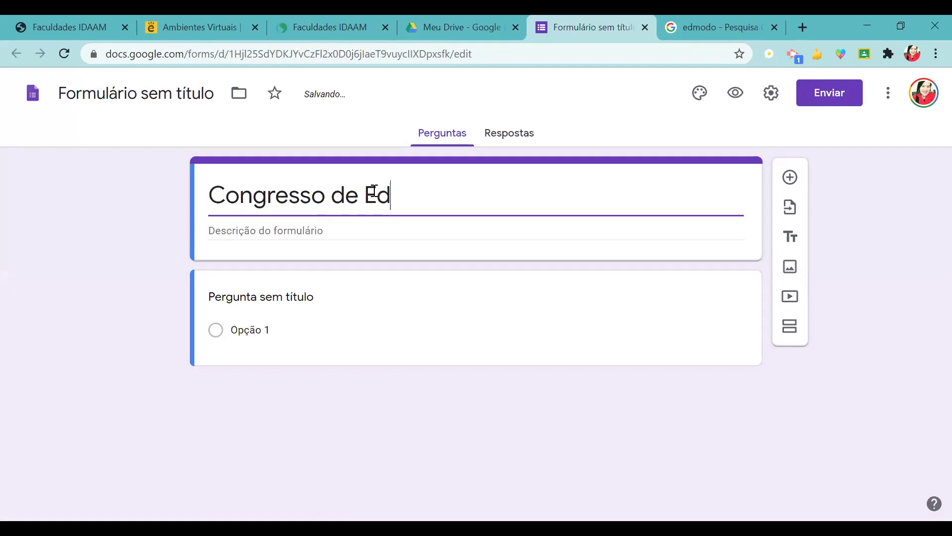
type("ucação")
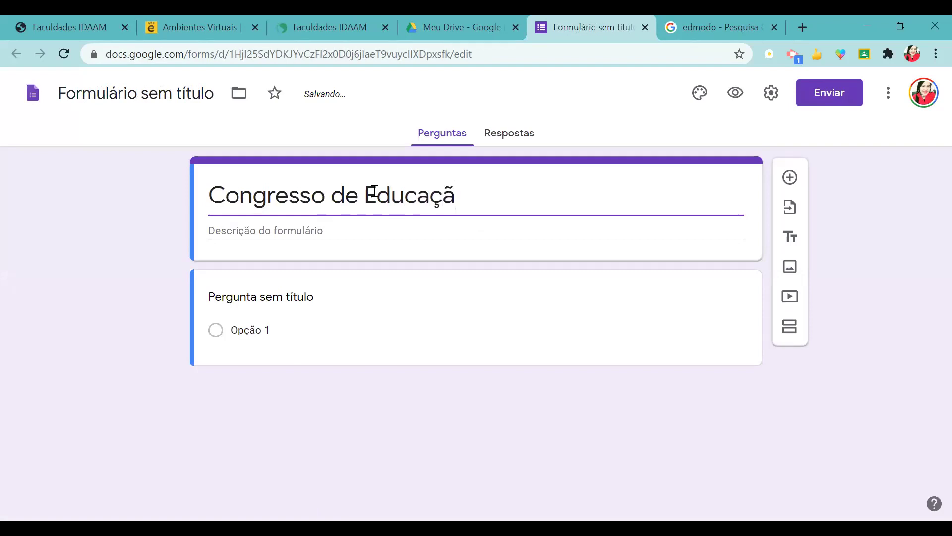
left_click(140, 94)
Step: Enter "Faculdades IDAAM" as the form description
left_click(253, 231)
type("Faculdades")
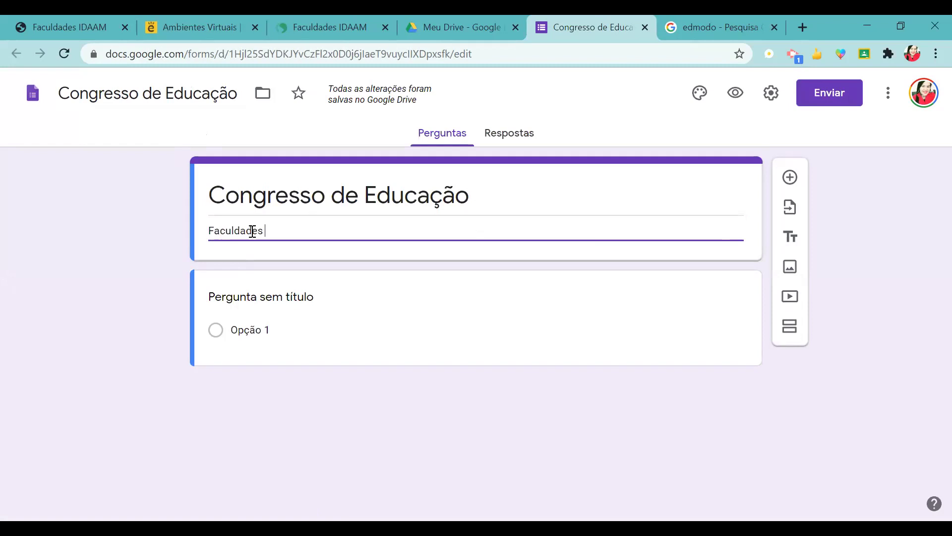
type(" IDAAM")
left_click(771, 100)
left_click(772, 97)
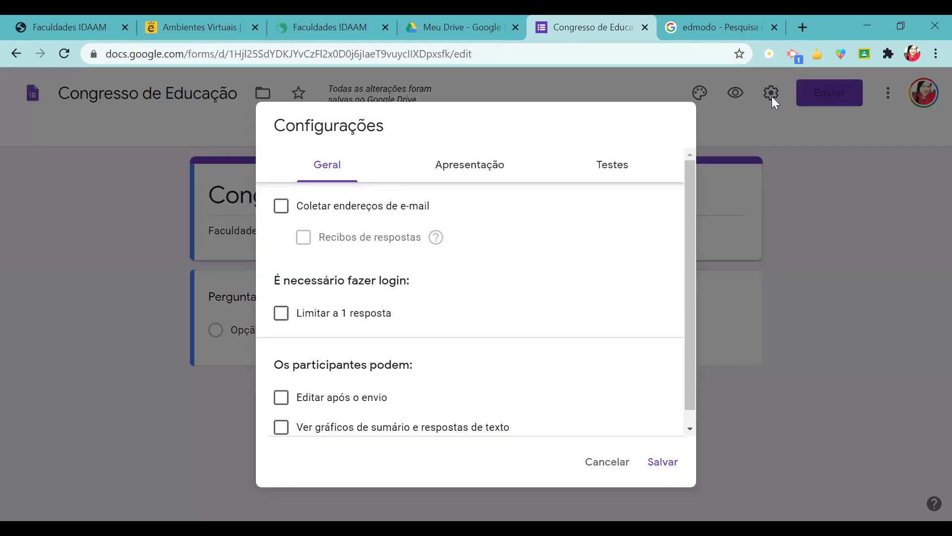
left_click(633, 457)
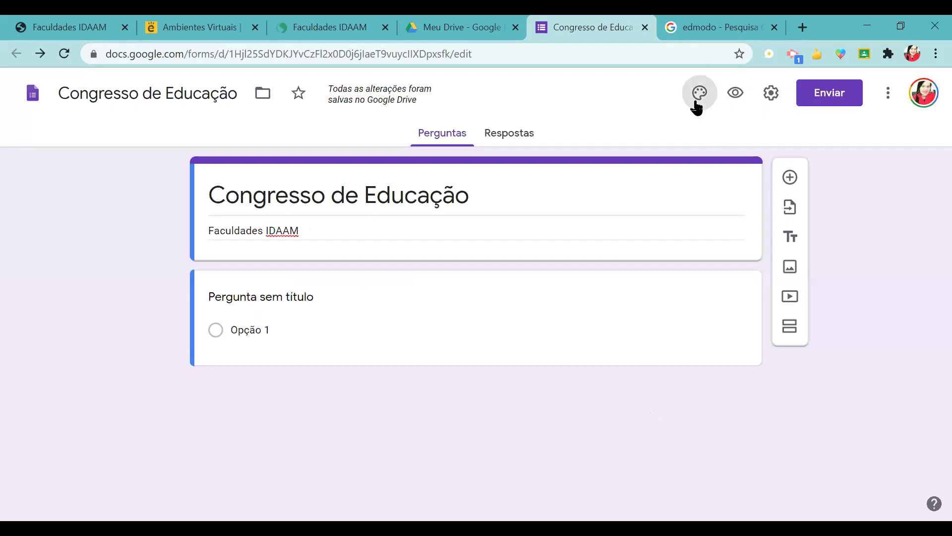
Step: Change the form's theme colour to green
left_click(698, 94)
left_click(835, 353)
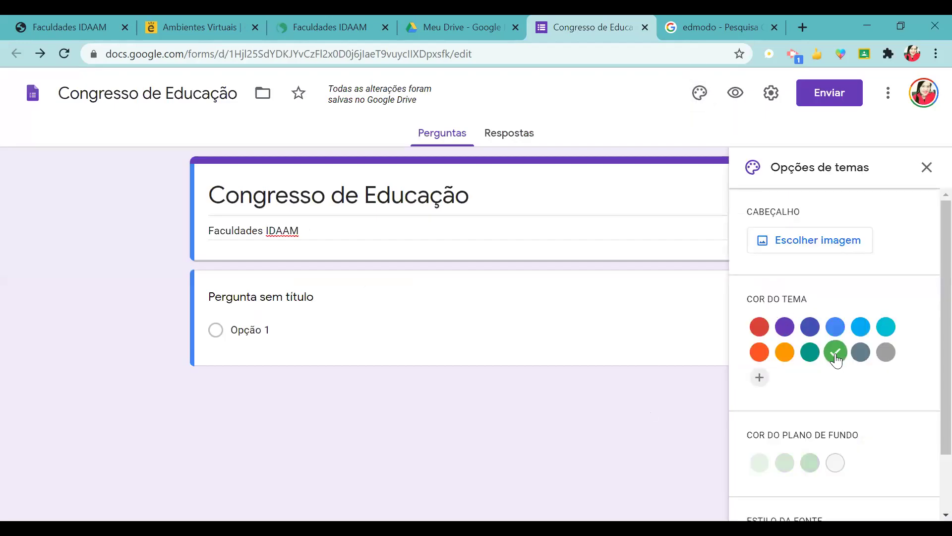
left_click(927, 167)
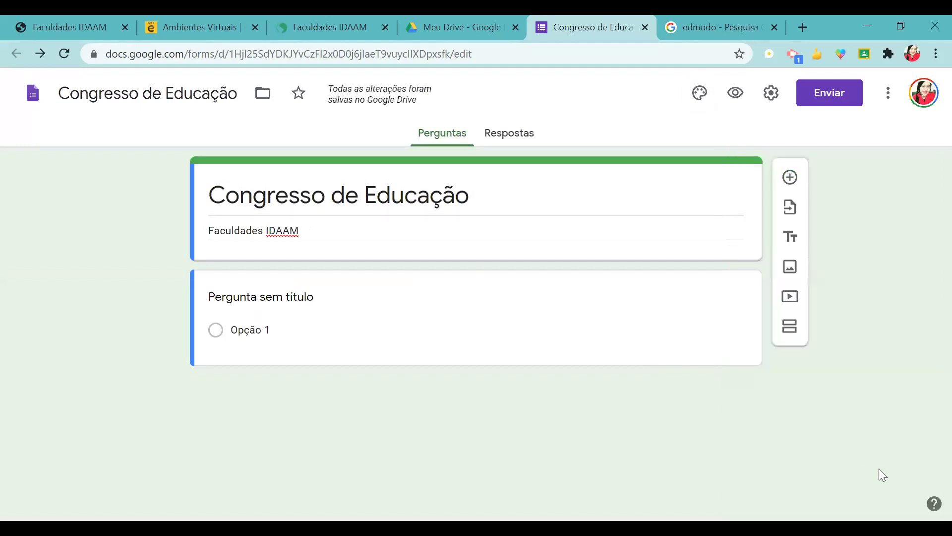
Step: Clear the default title of the first question and set the form to collect e-mail addresses
left_click(268, 299)
key("BackSpace")
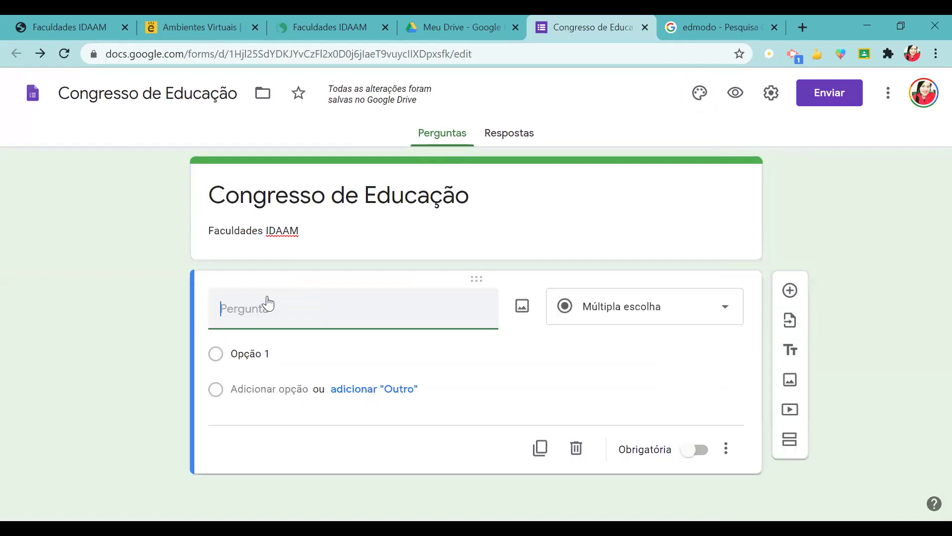
left_click(770, 103)
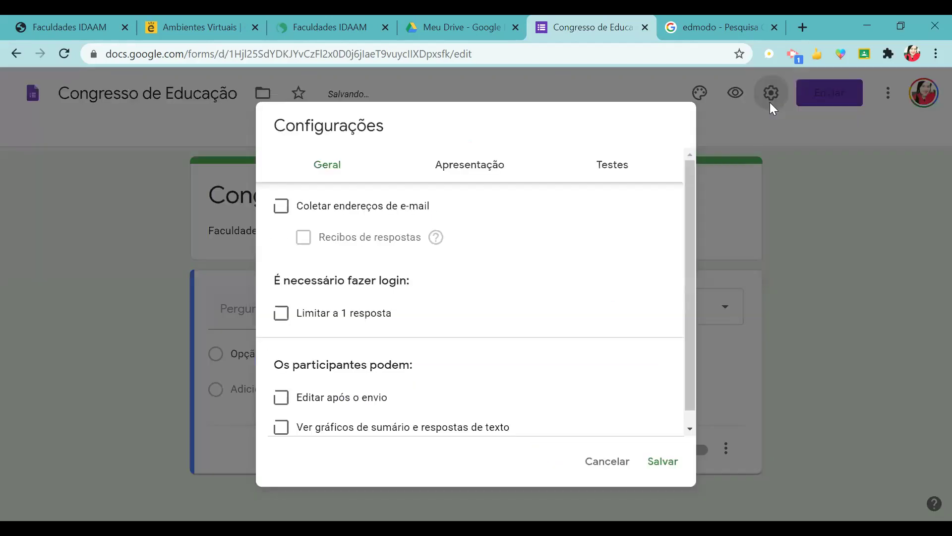
left_click(284, 208)
key("Return")
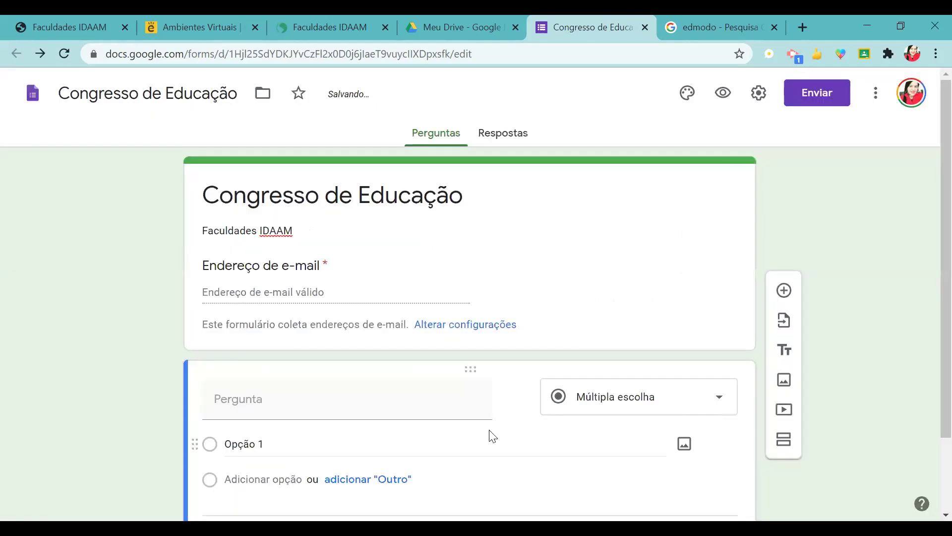
left_click(321, 405)
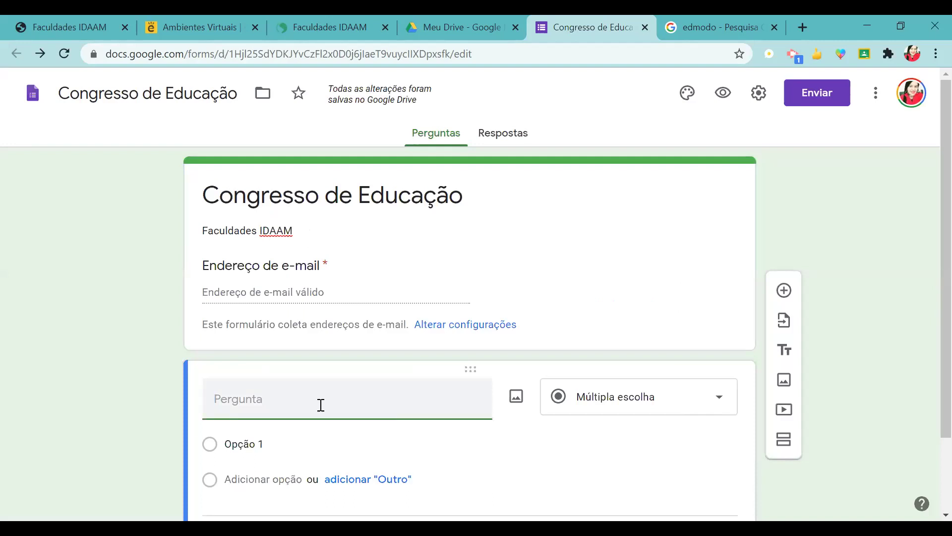
Step: Extend the form title to "Congresso de Educação- Envio de Artigo científico"
left_click(491, 196)
left_click(491, 195)
type("- ")
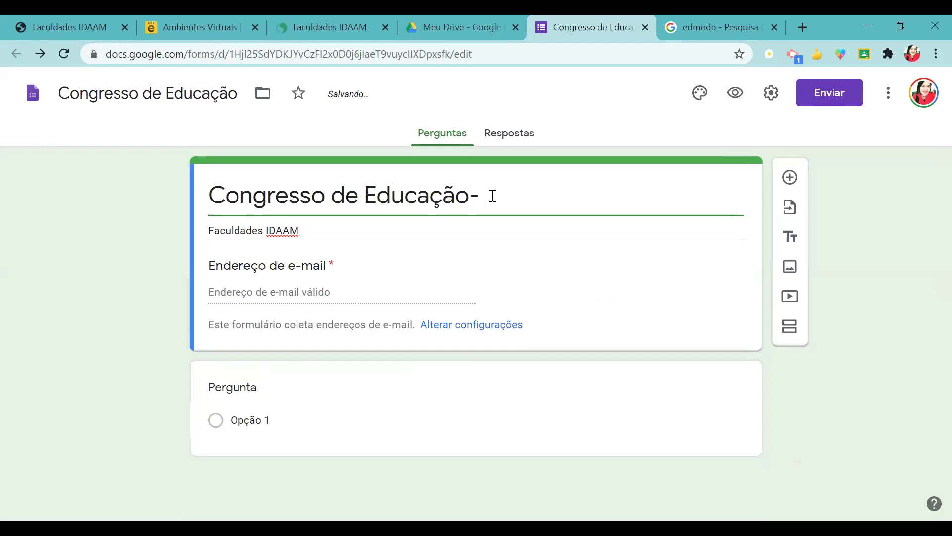
type("Ensi")
key("BackSpace")
key("BackSpace")
type("vio")
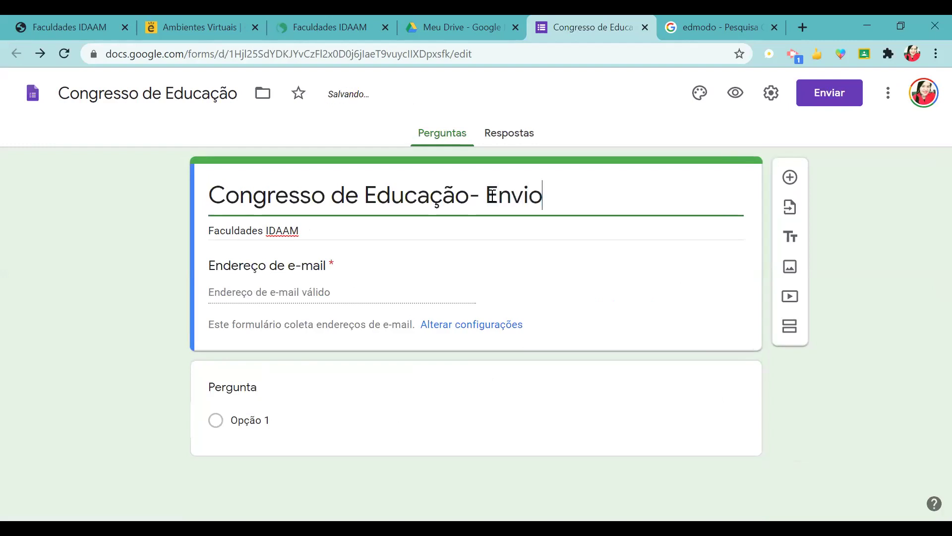
type(" de Ar")
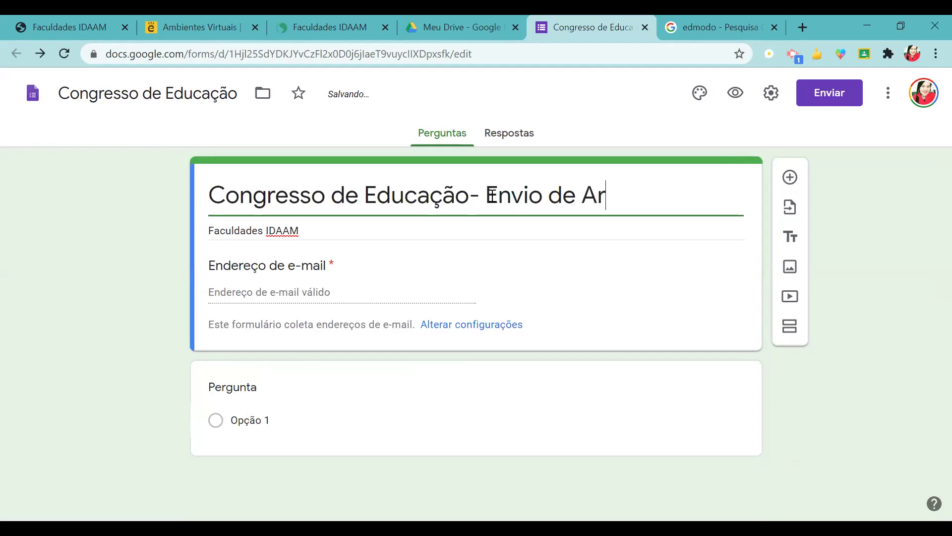
type("tigo c")
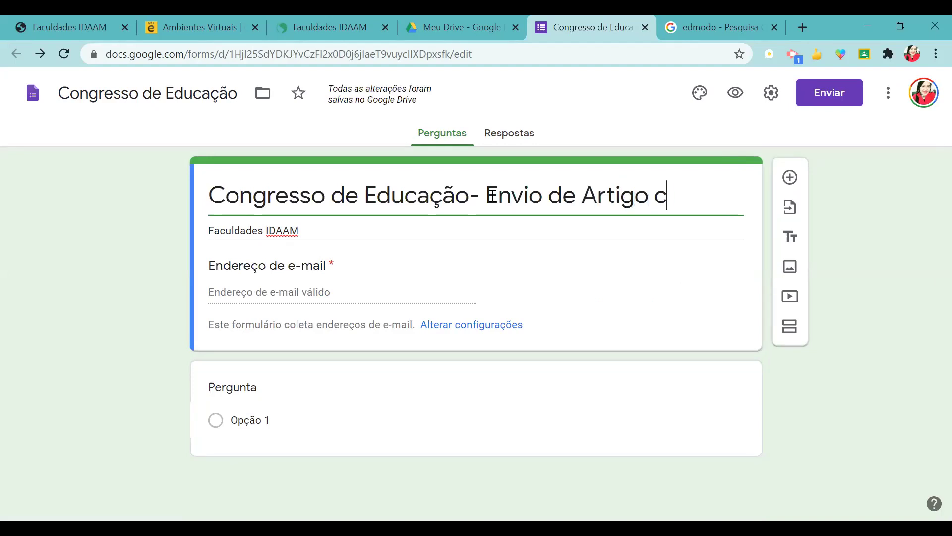
type("ientífico")
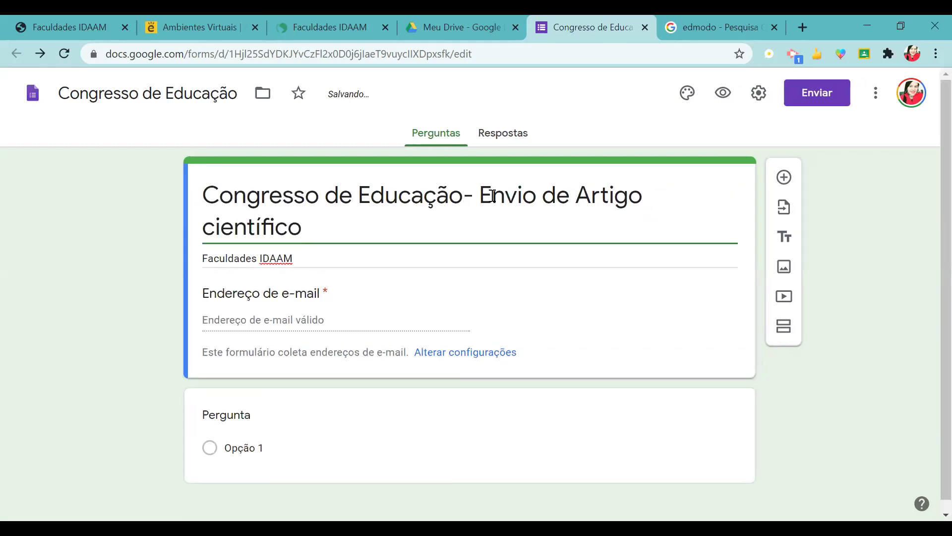
Step: Make the first question a required short-answer question titled "NOME"
left_click(244, 419)
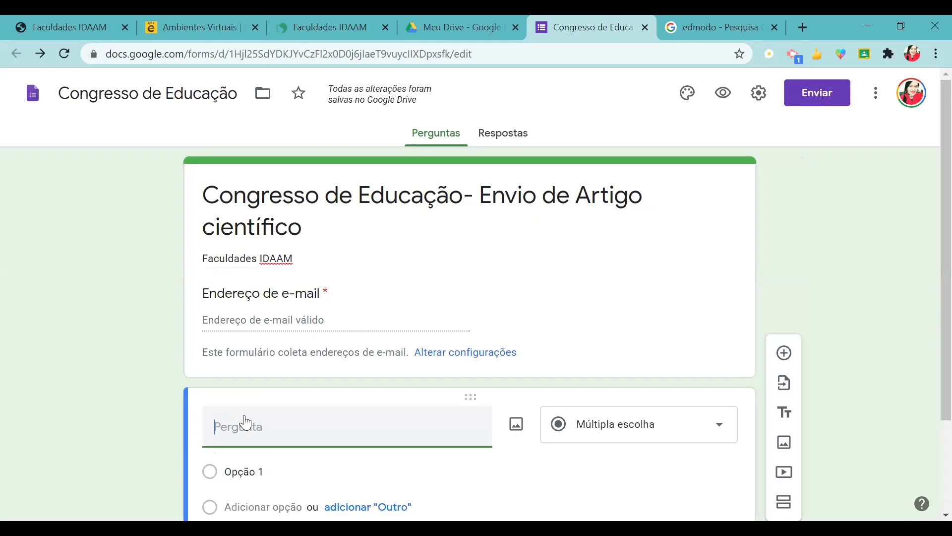
left_click(674, 439)
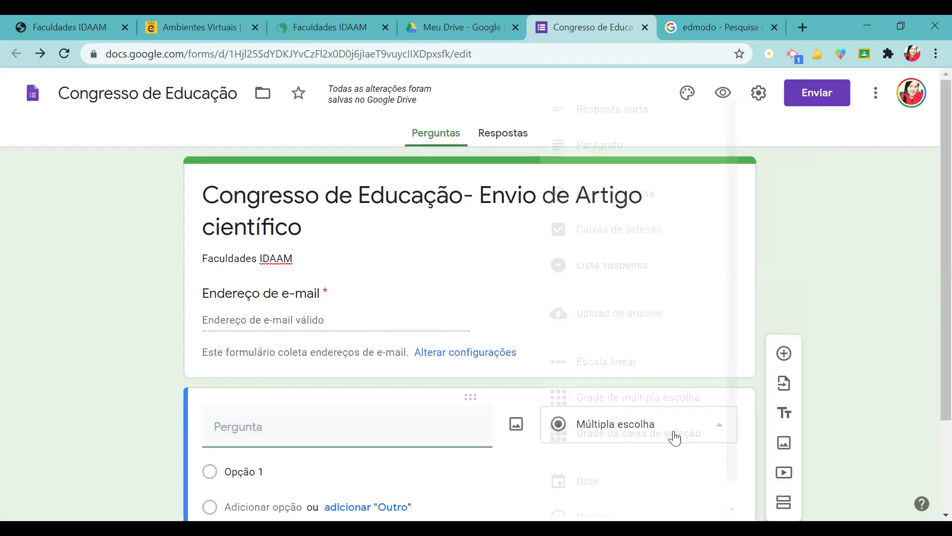
left_click(605, 118)
left_click(362, 437)
type("nome")
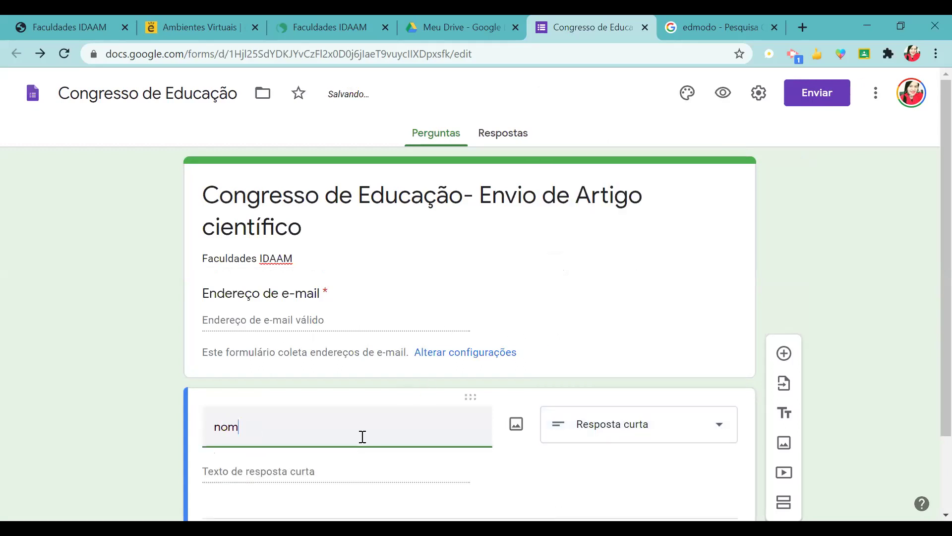
key("BackSpace")
key("BackSpace")
key("BackSpace")
key("BackSpace")
type("NOME")
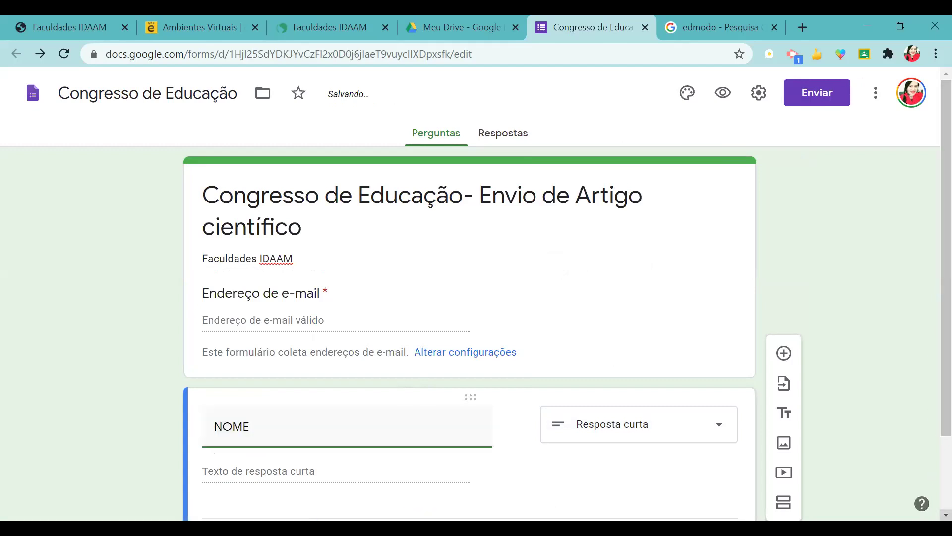
scroll(827, 358, "down", 2)
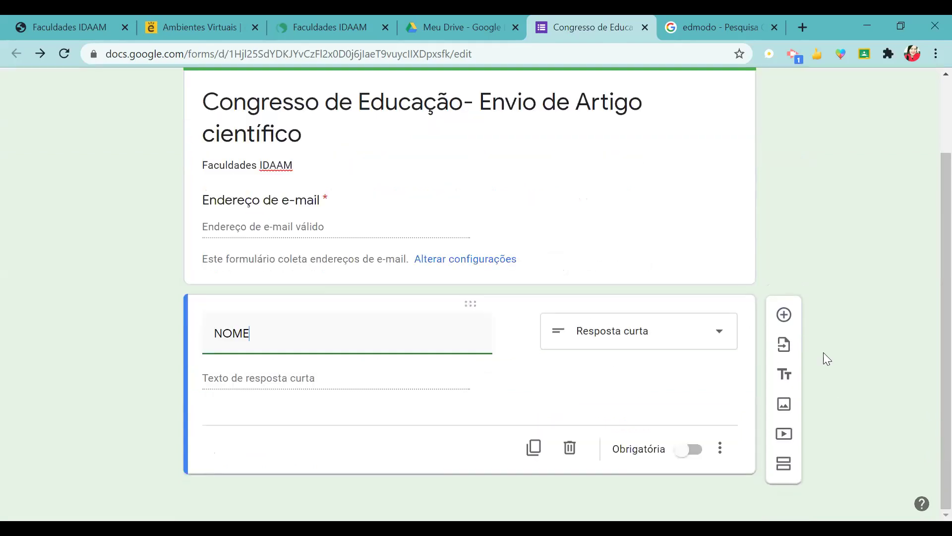
left_click(699, 455)
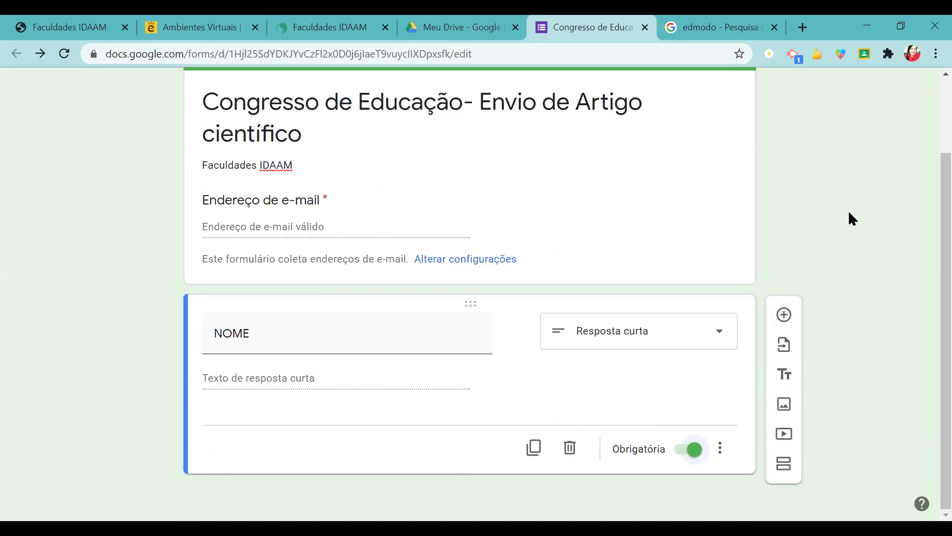
Step: Add a question titled "ENVIAR O ARQUIVO (ARTIGO)" after NOME as an "Upload de arquivo" question, allowing participants to upload files to Drive
left_click(785, 315)
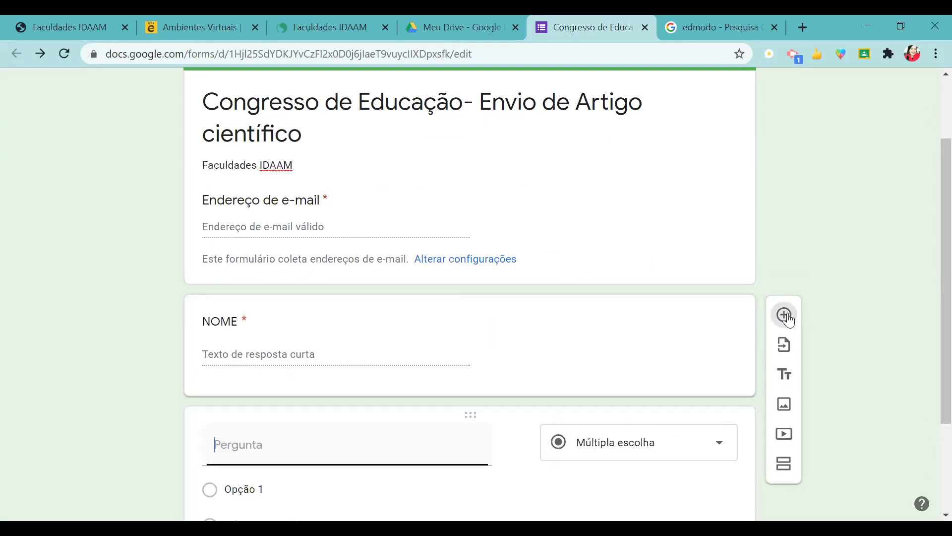
type("E")
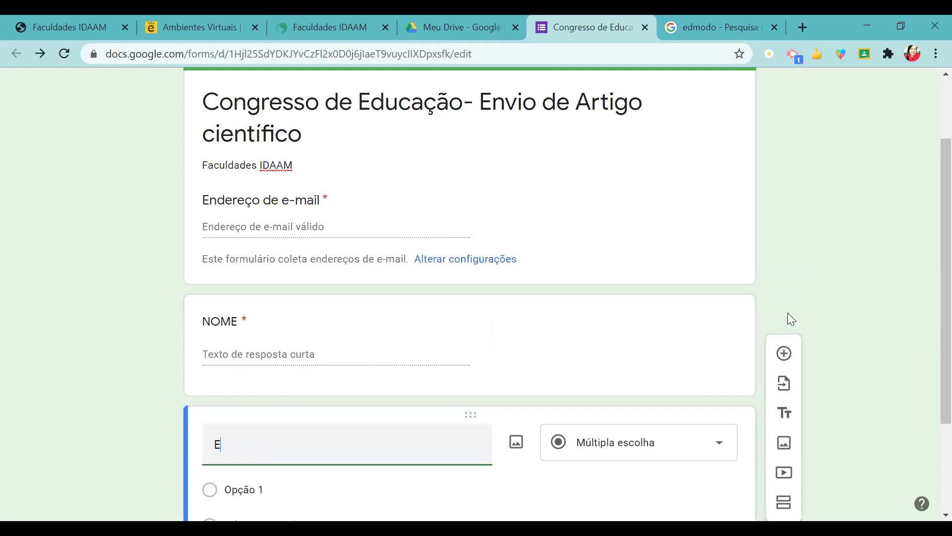
type("NV")
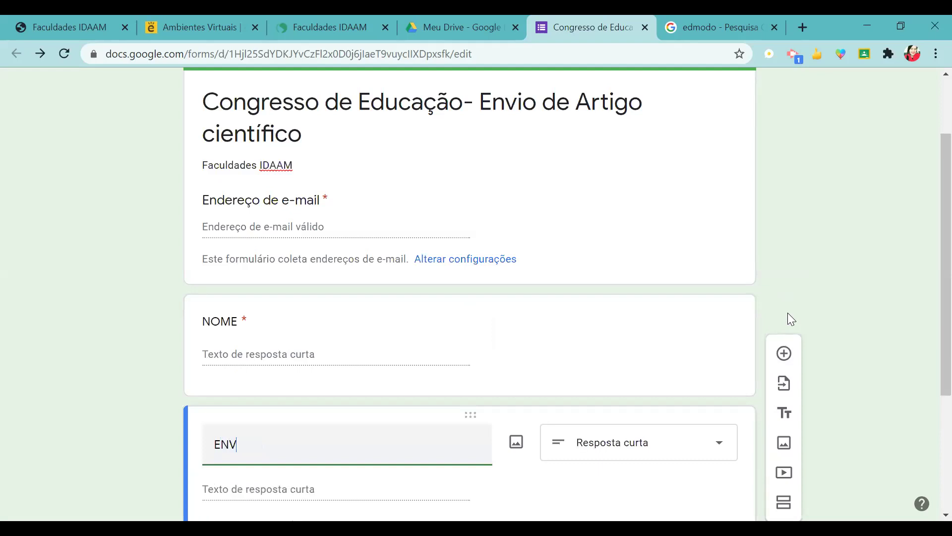
type("IAR O A")
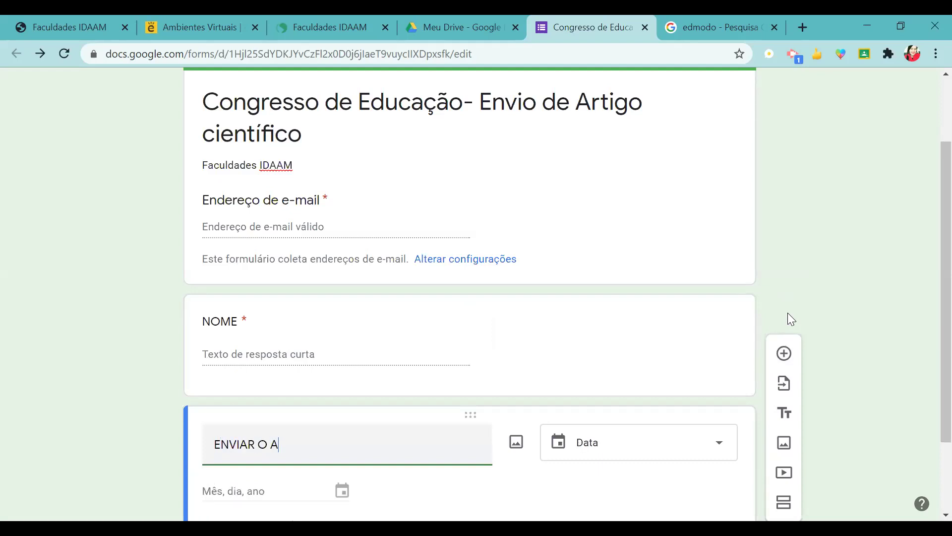
type("RQUIVO (ARTIGO")
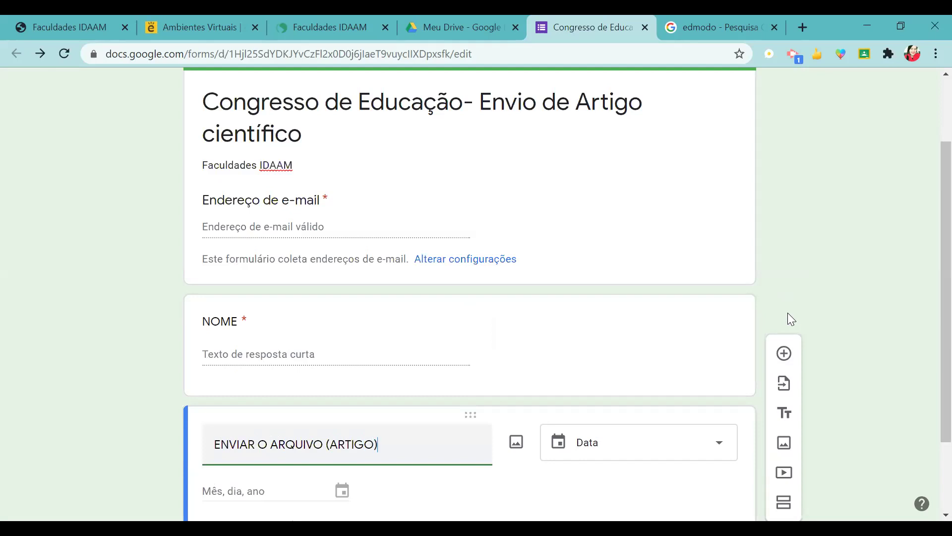
left_click(642, 452)
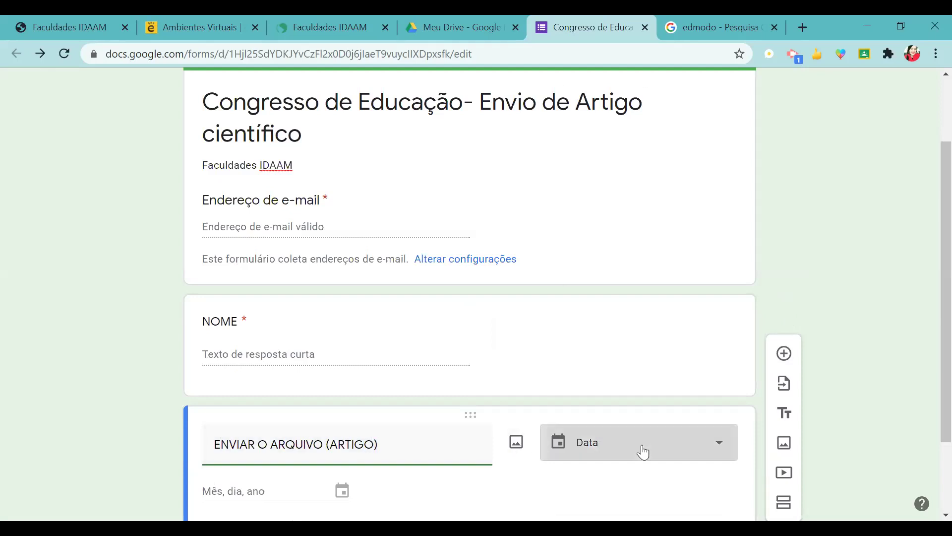
left_click(635, 292)
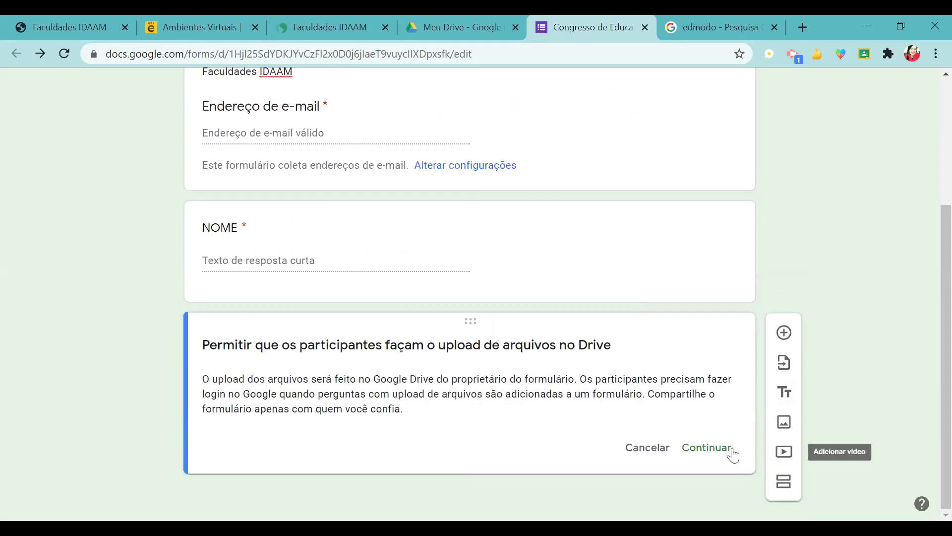
left_click(723, 449)
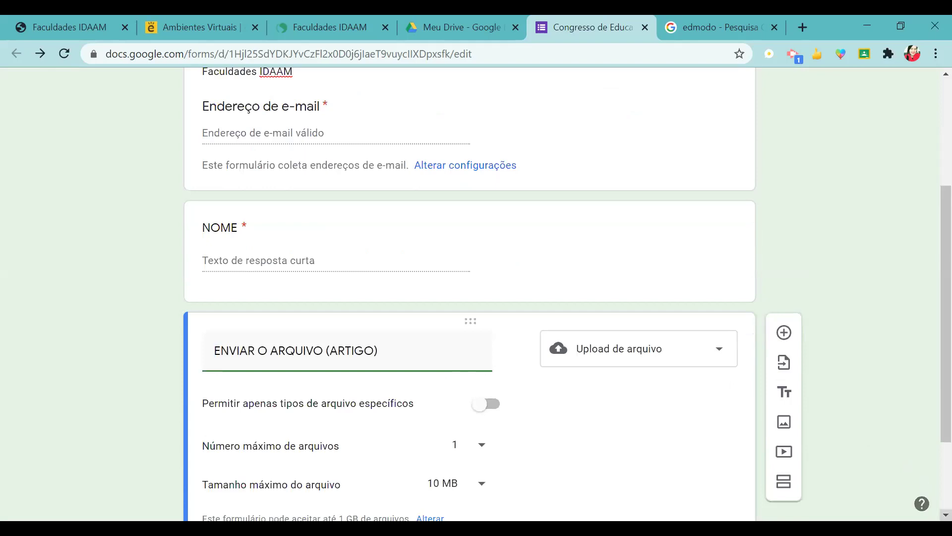
Step: Restrict the article upload question to the file type "Documento" and make the question required
left_click(946, 515)
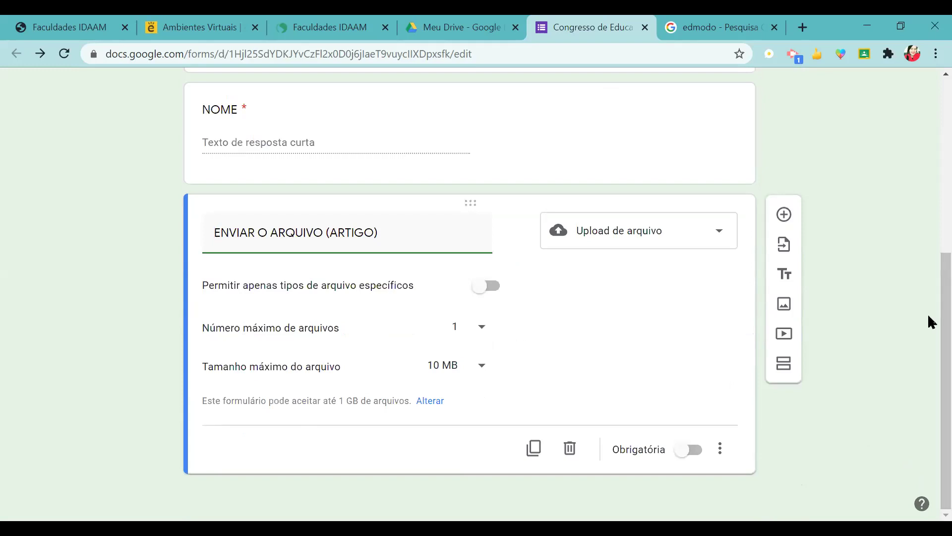
left_click(484, 330)
left_click(556, 312)
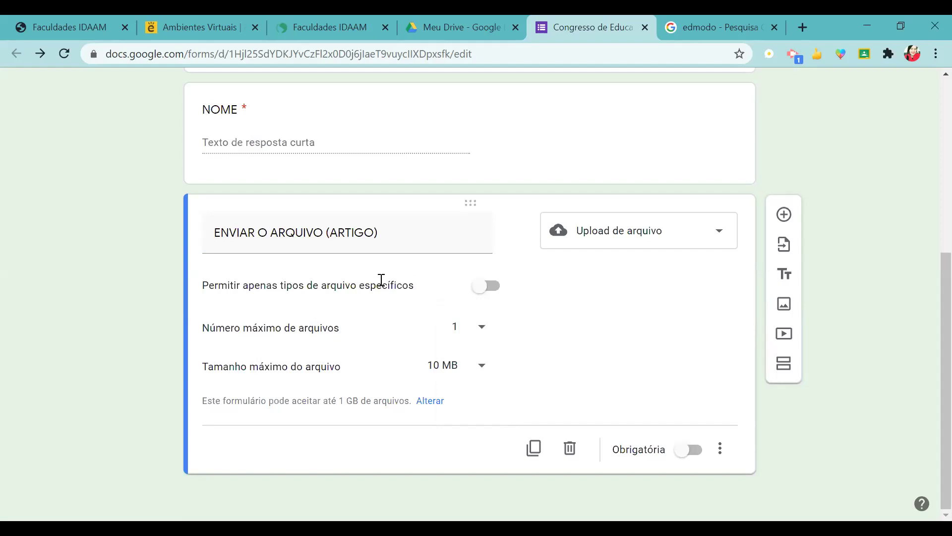
left_click(496, 288)
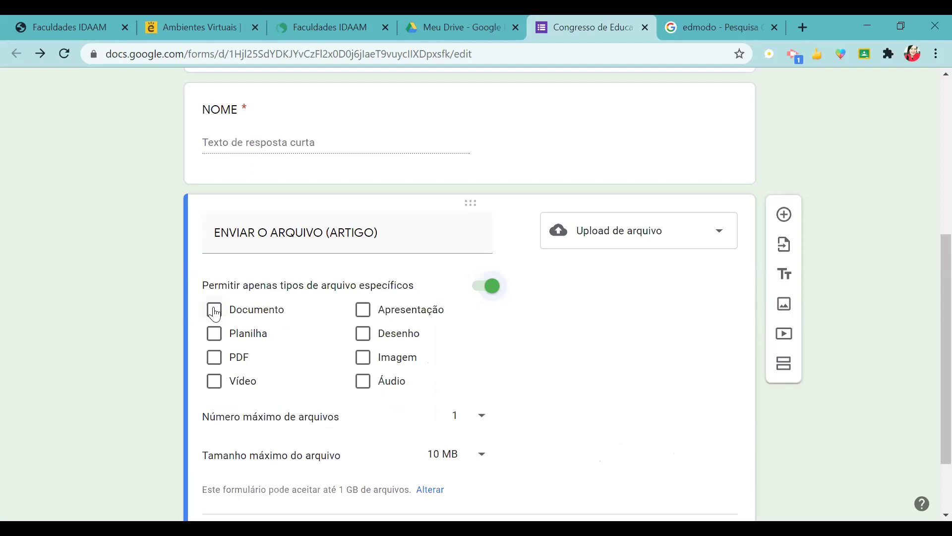
left_click(215, 311)
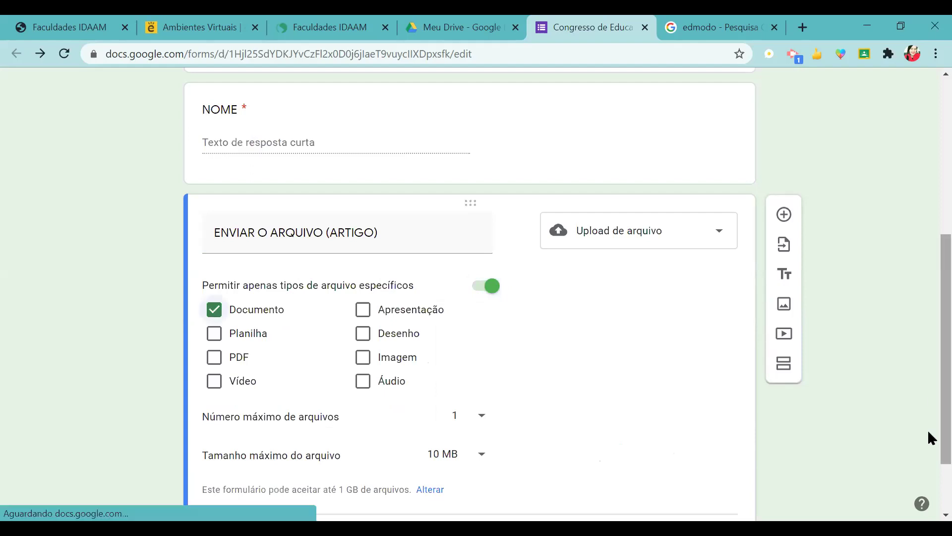
scroll(927, 484, "down", 2)
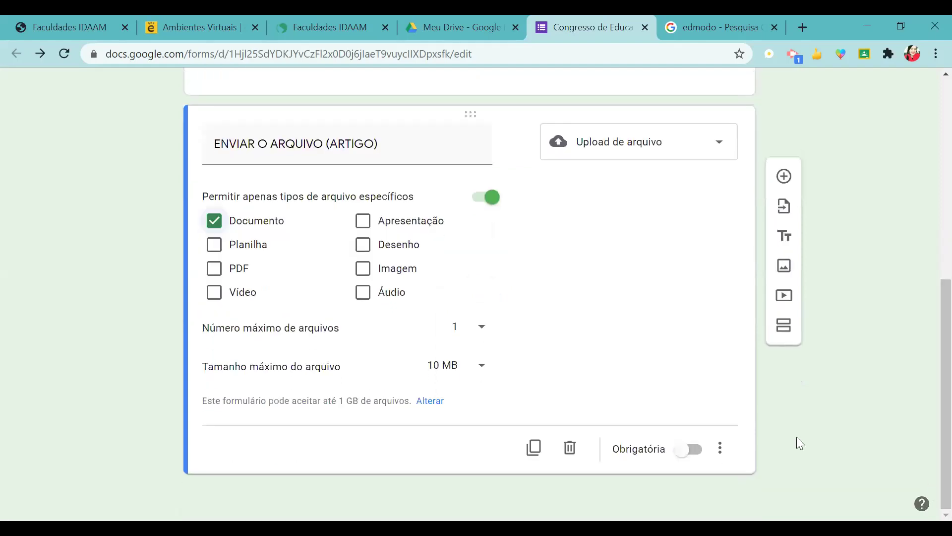
left_click(694, 450)
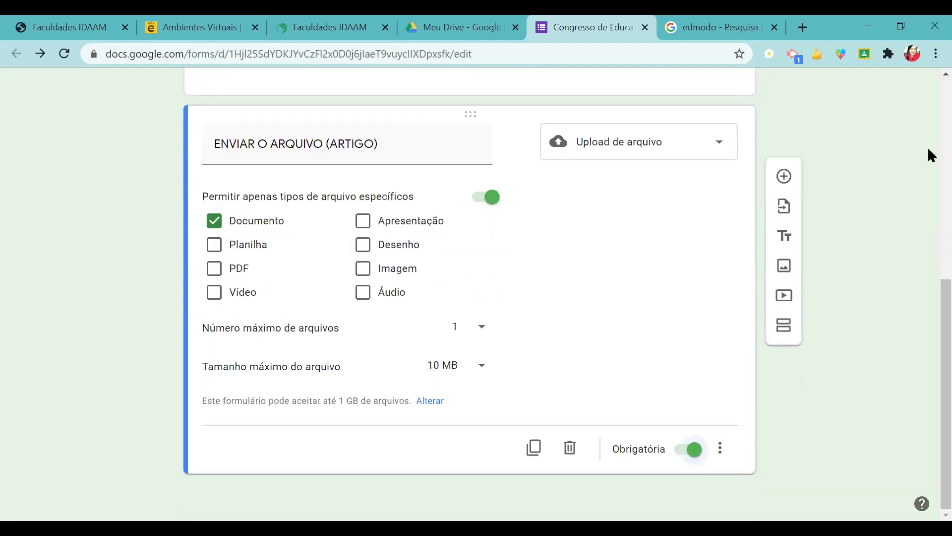
Step: Preview the form as participants see it and look through all its questions
scroll(928, 132, "up", 8)
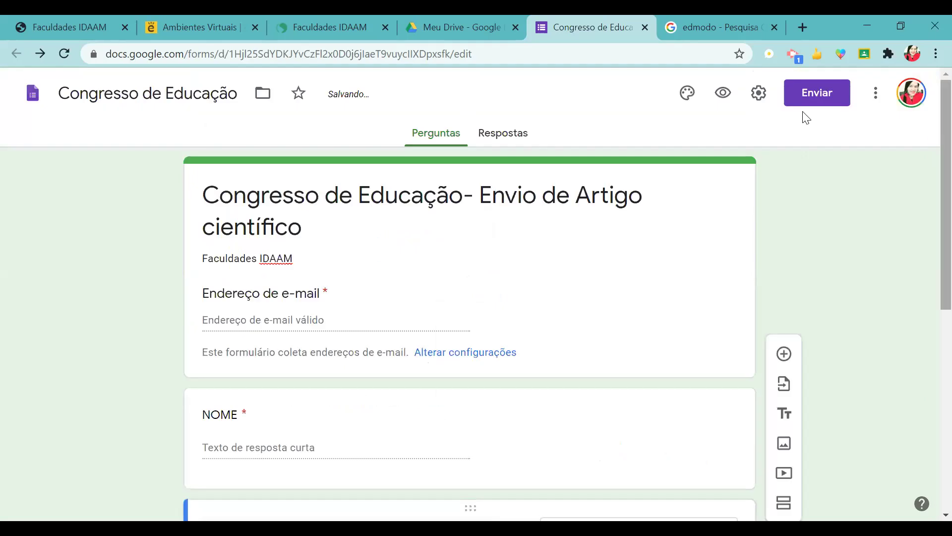
left_click(724, 97)
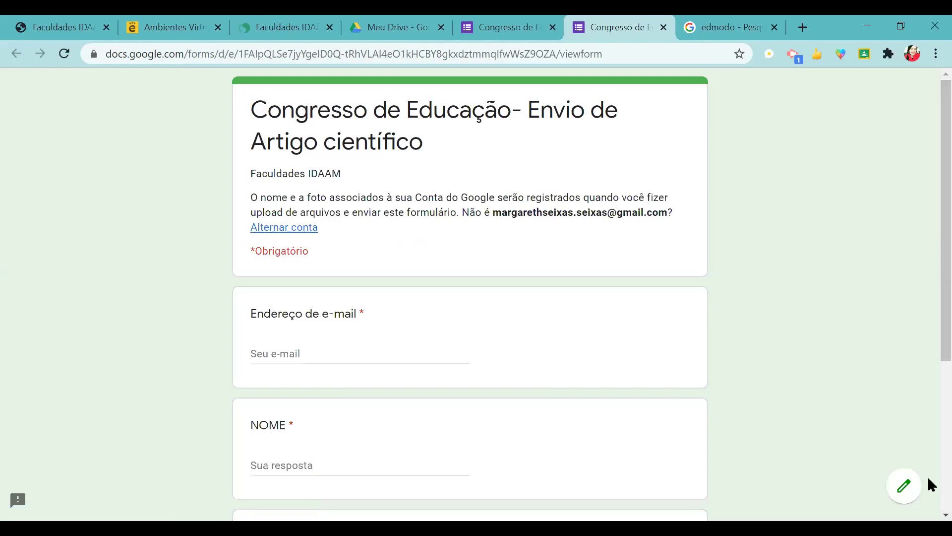
scroll(929, 480, "down", 5)
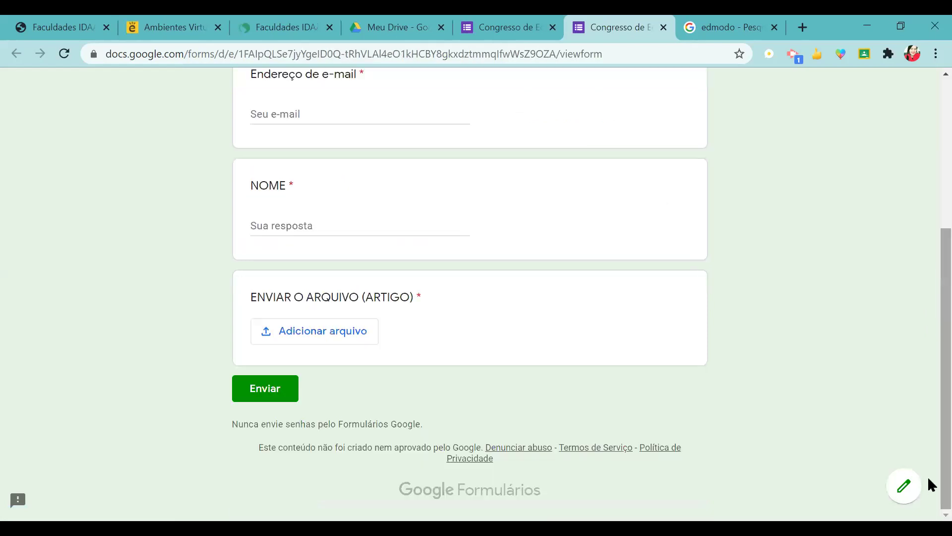
scroll(928, 111, "up", 5)
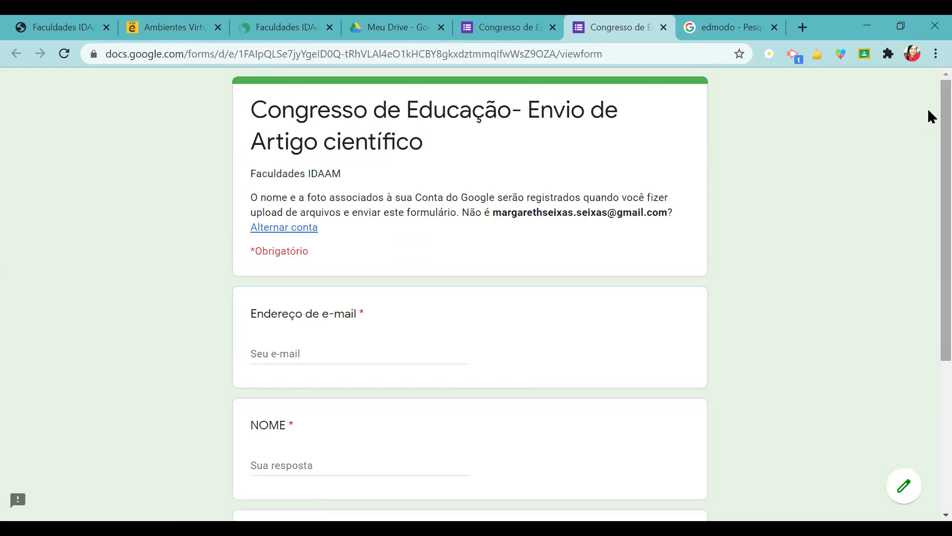
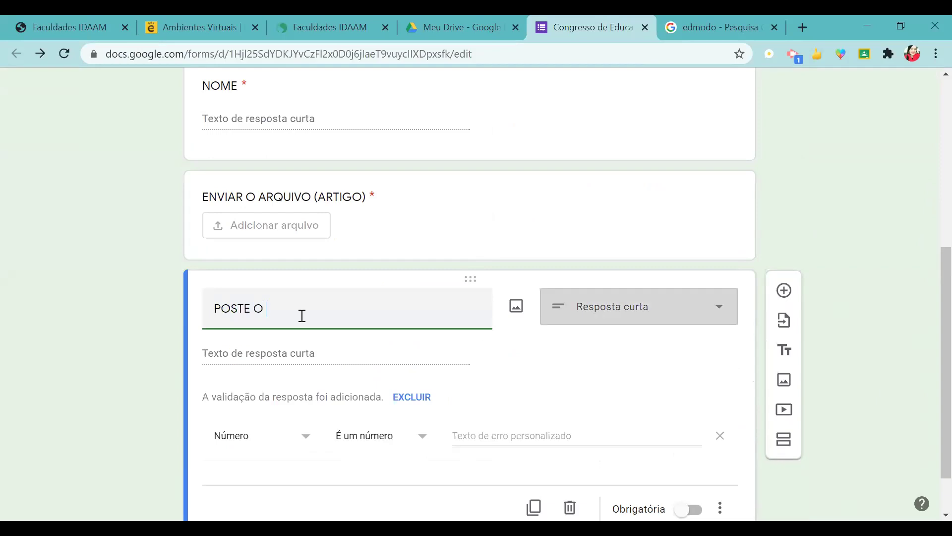
Step: Complete the new question's title as "POSTE O SE TRABALHO" and change its type to "Upload de arquivo"
type("RAB")
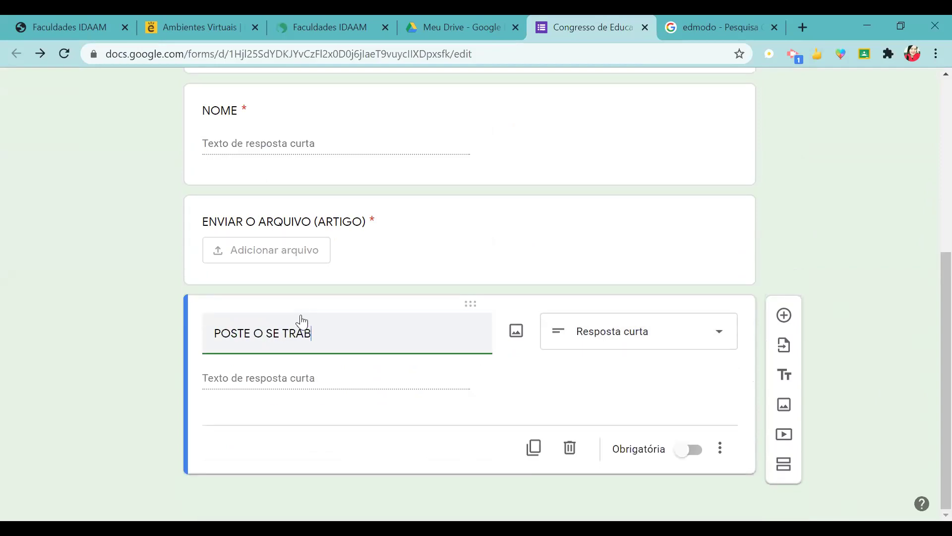
type("ALHO")
left_click(641, 348)
left_click(629, 312)
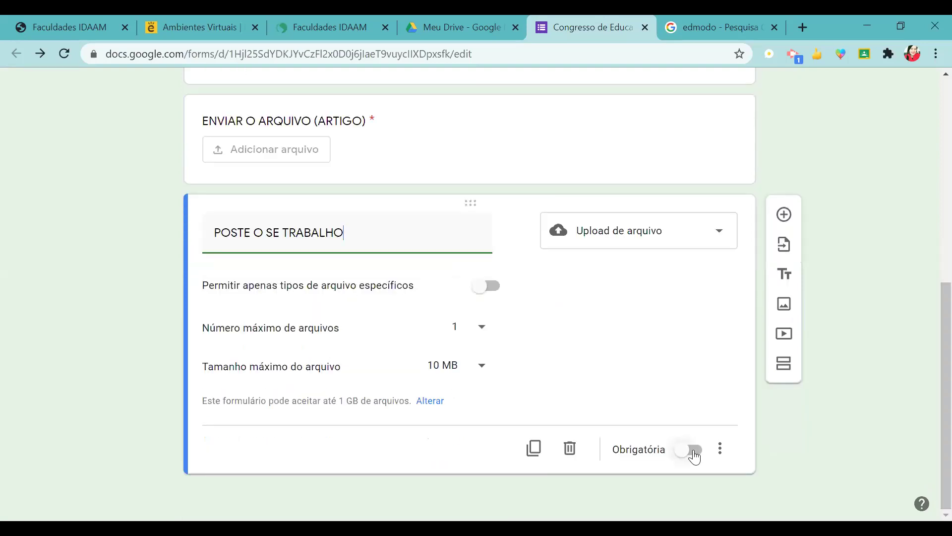
left_click(720, 448)
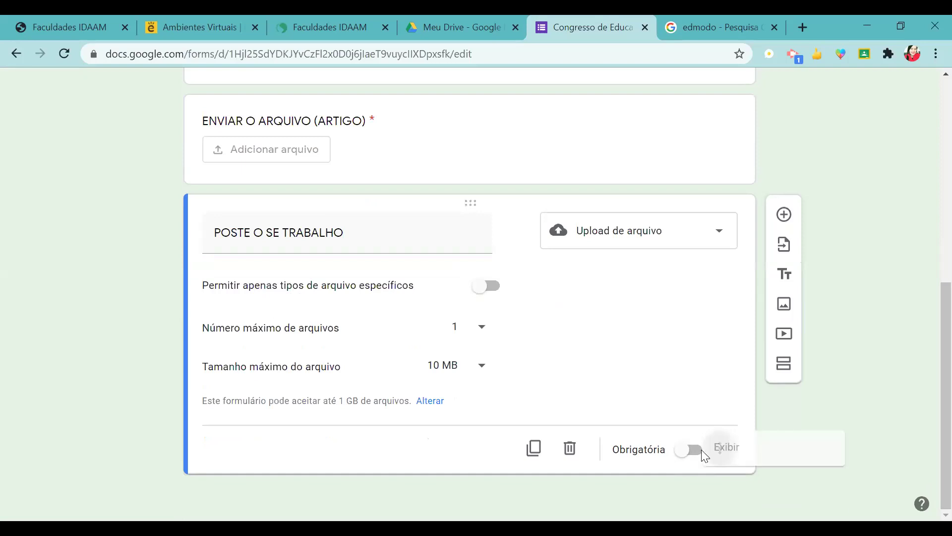
left_click(695, 454)
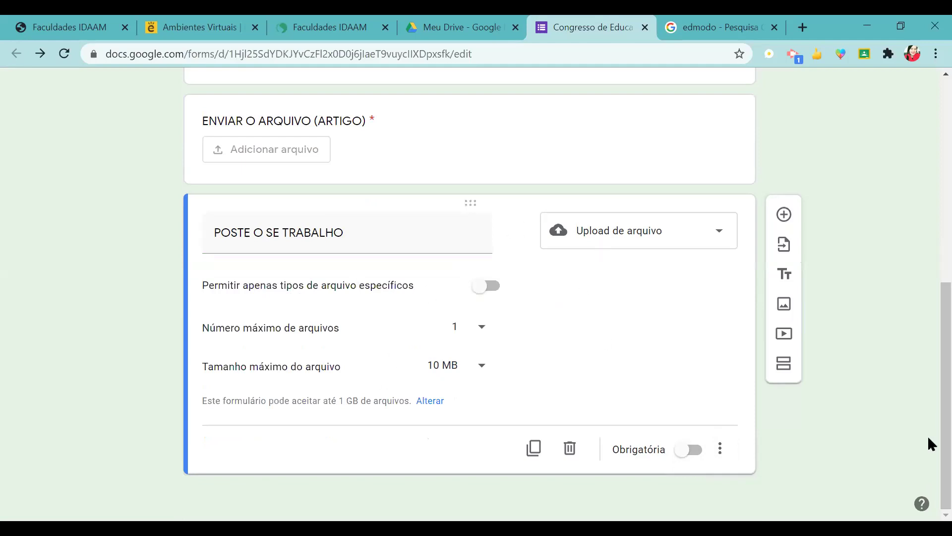
Step: Create a new spreadsheet as the destination for the form's responses
scroll(927, 201, "up", 10)
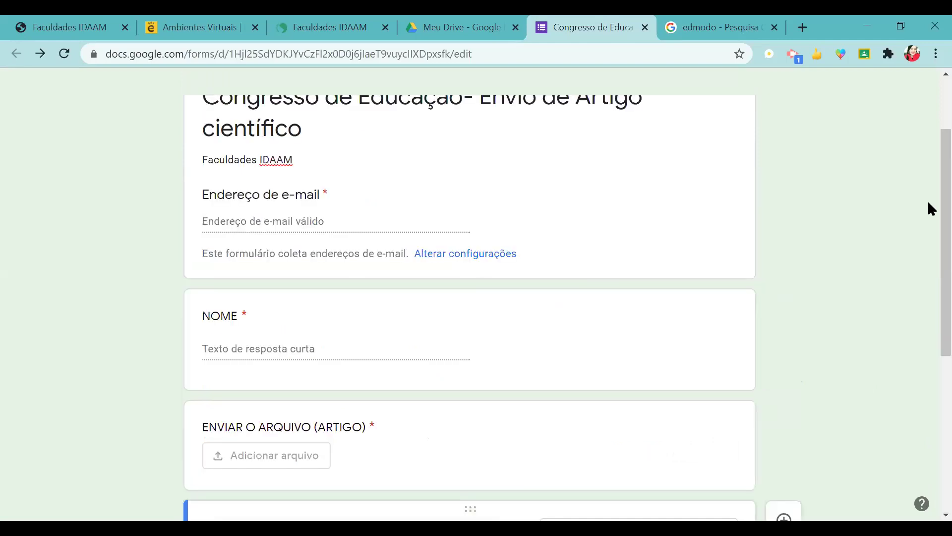
left_click(500, 128)
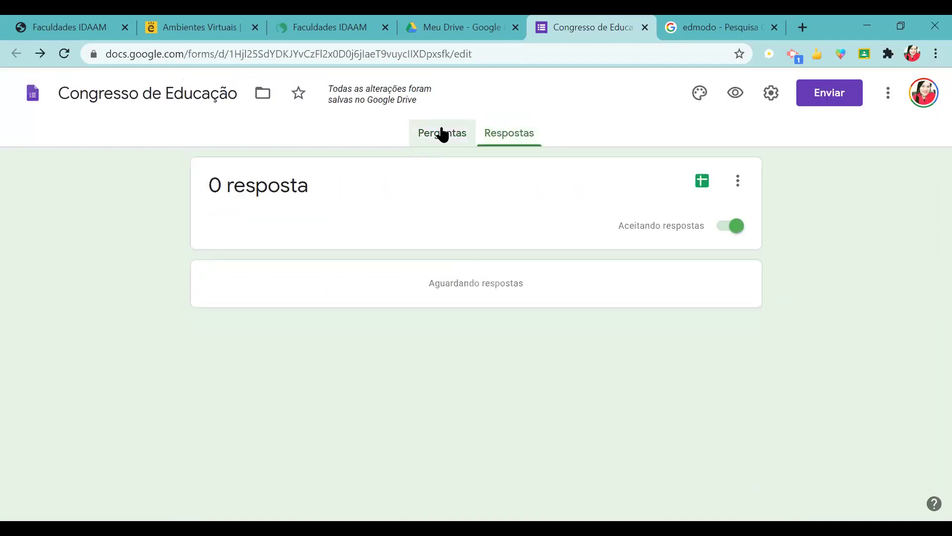
left_click(443, 133)
left_click(492, 138)
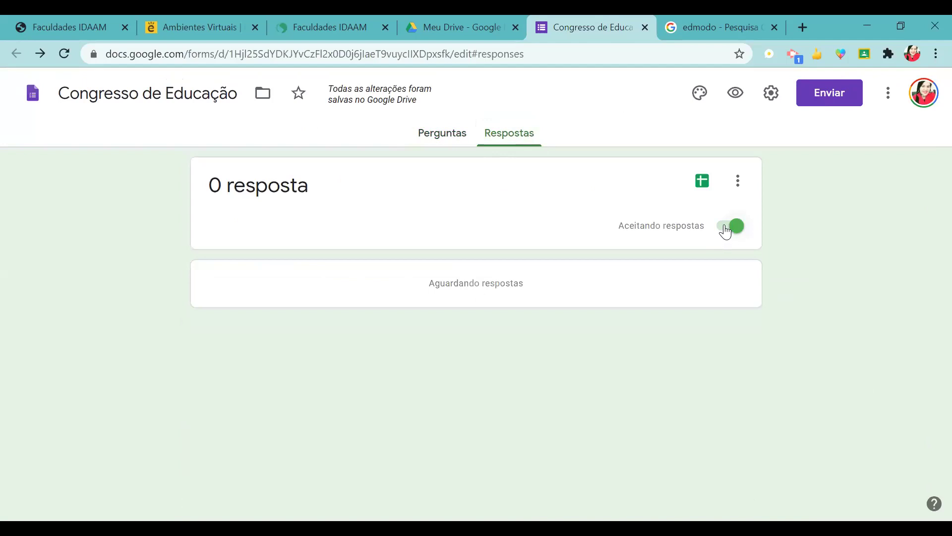
left_click(710, 176)
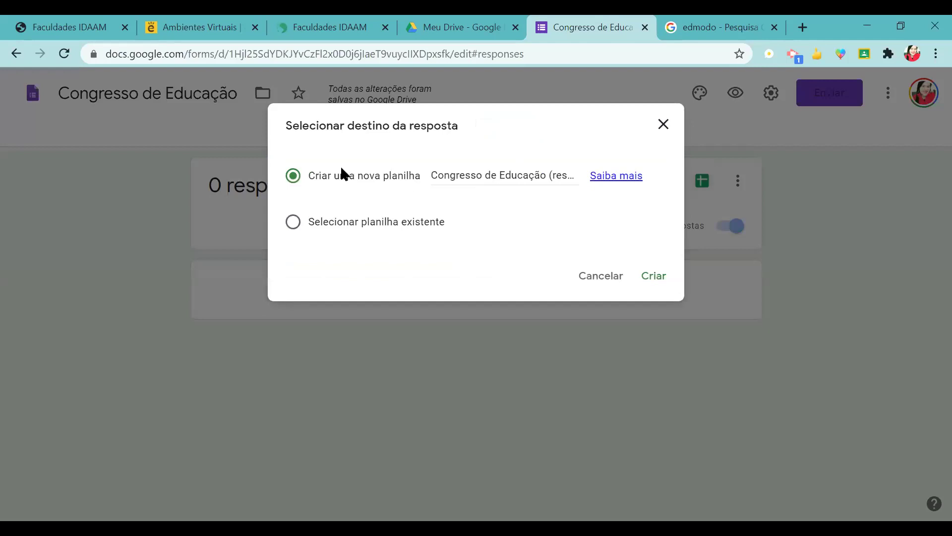
left_click(657, 274)
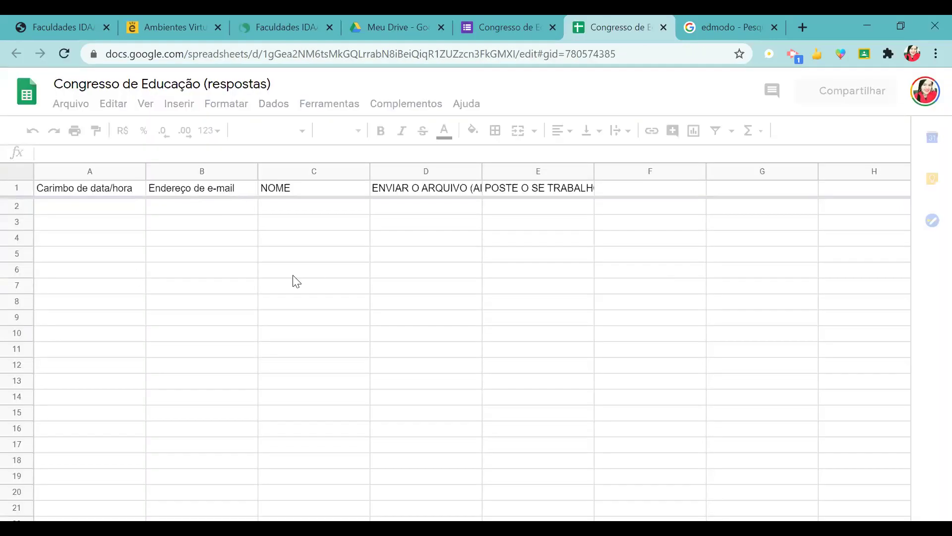
Step: Select the form's shareable link in its send options and open a new browser tab
left_click(482, 19)
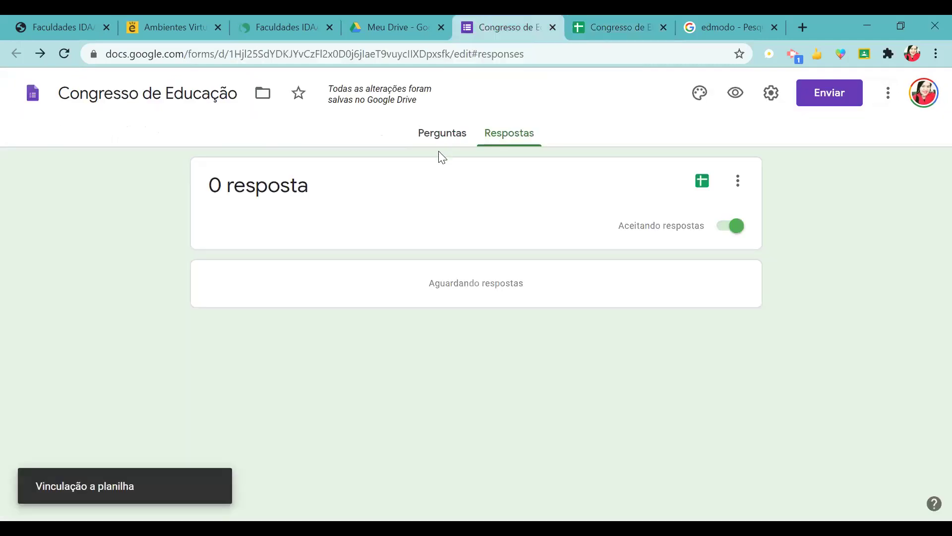
left_click(441, 133)
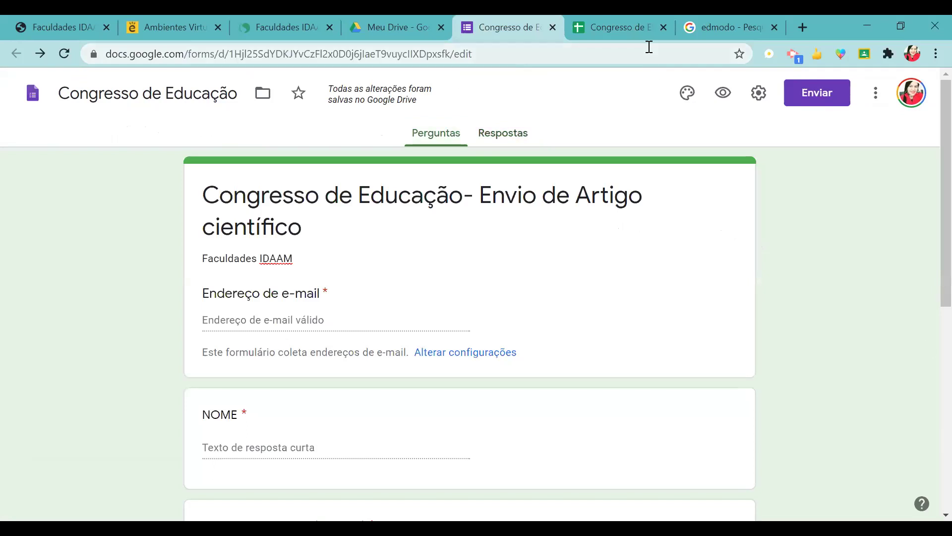
left_click(811, 102)
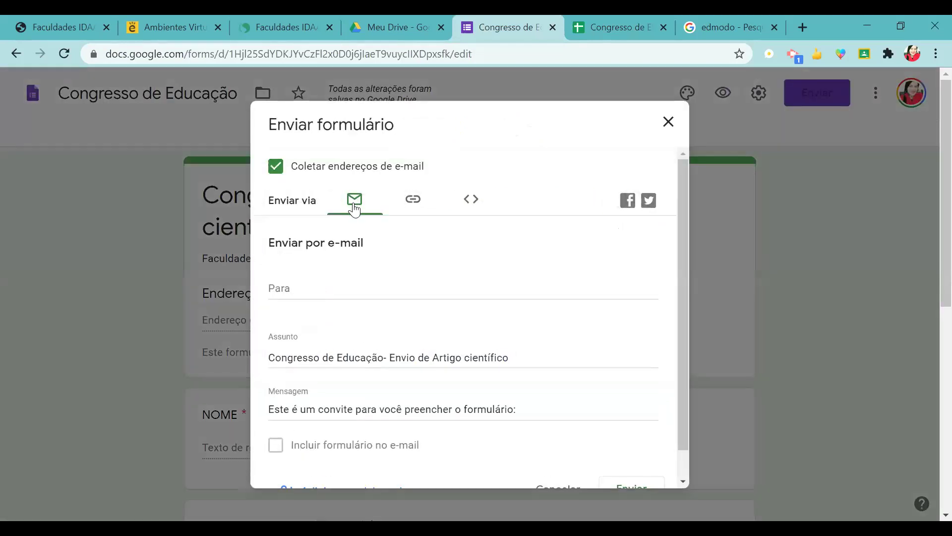
left_click(412, 201)
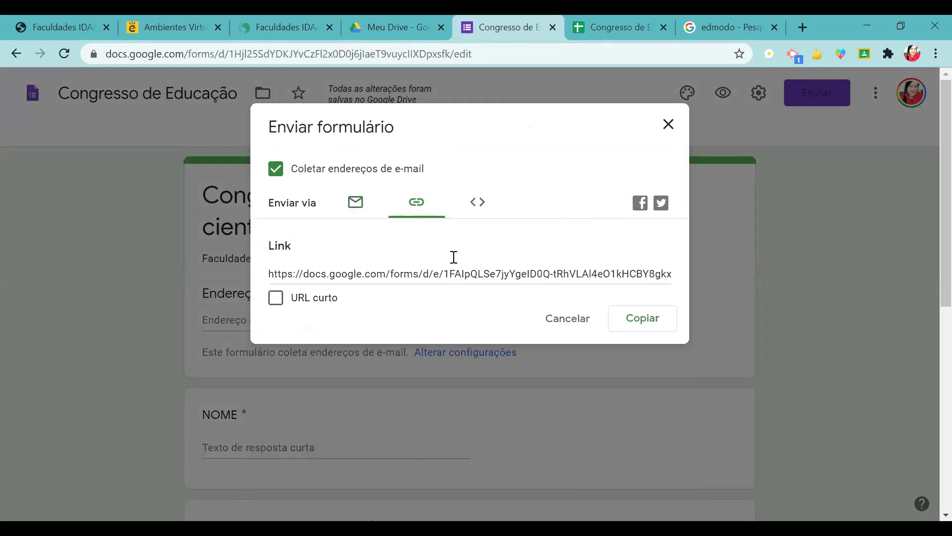
left_click(449, 273)
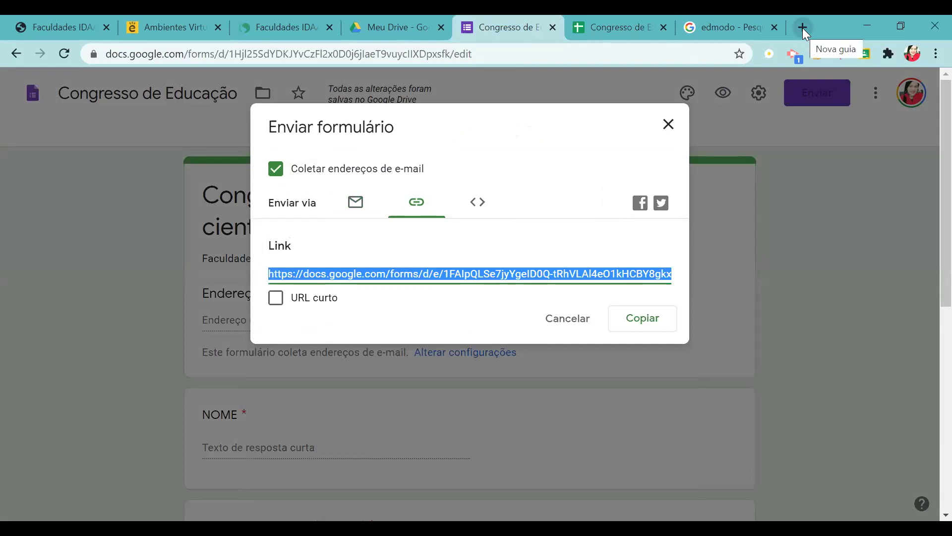
left_click(803, 28)
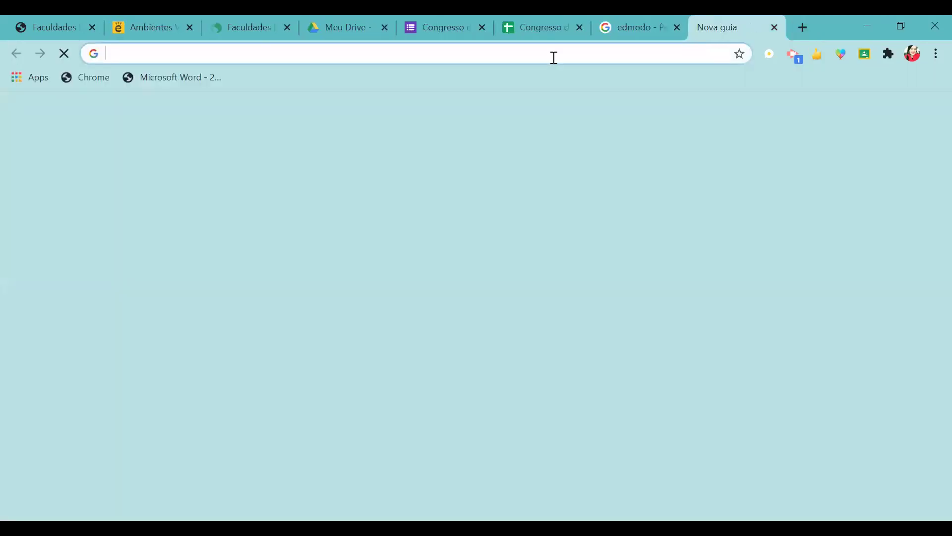
left_click(554, 57)
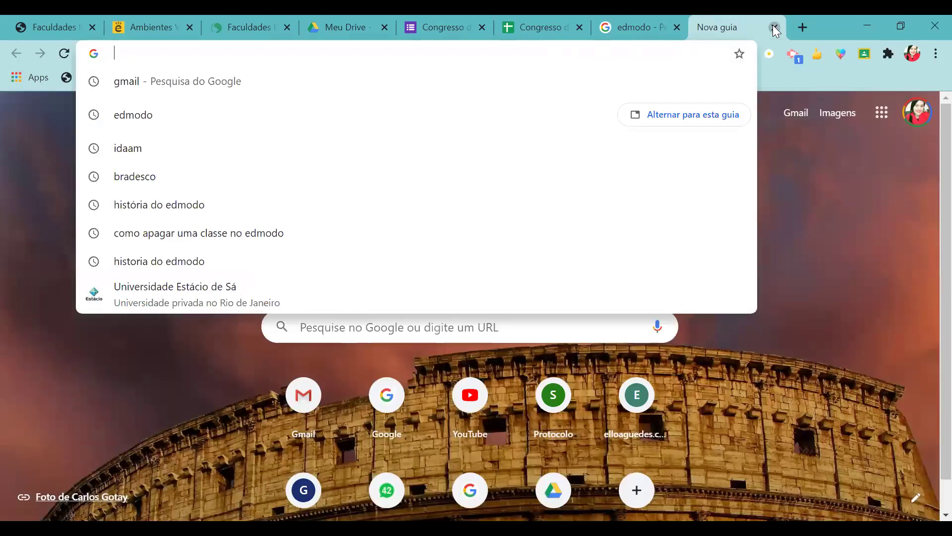
Step: Close the empty browser tab, check the form's options for sending by e-mail, and close the send dialog
left_click(775, 28)
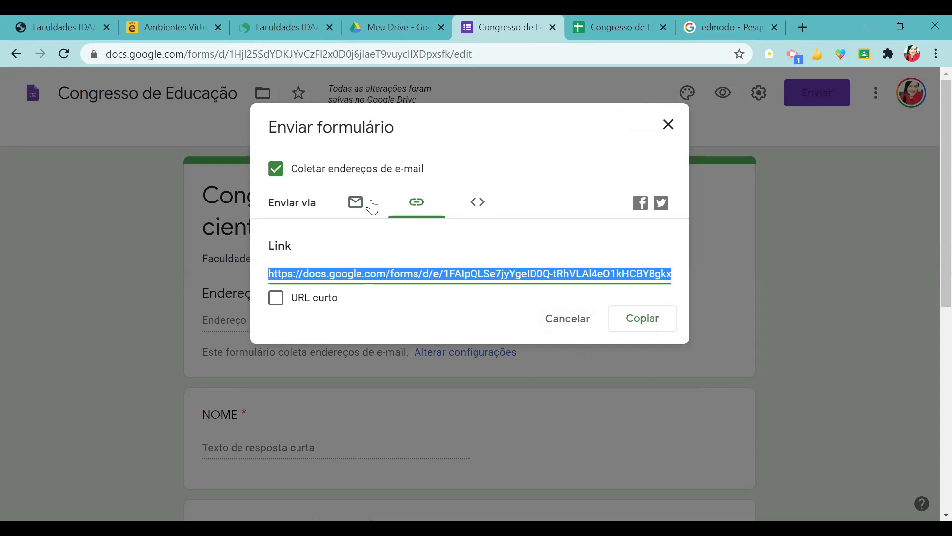
left_click(356, 202)
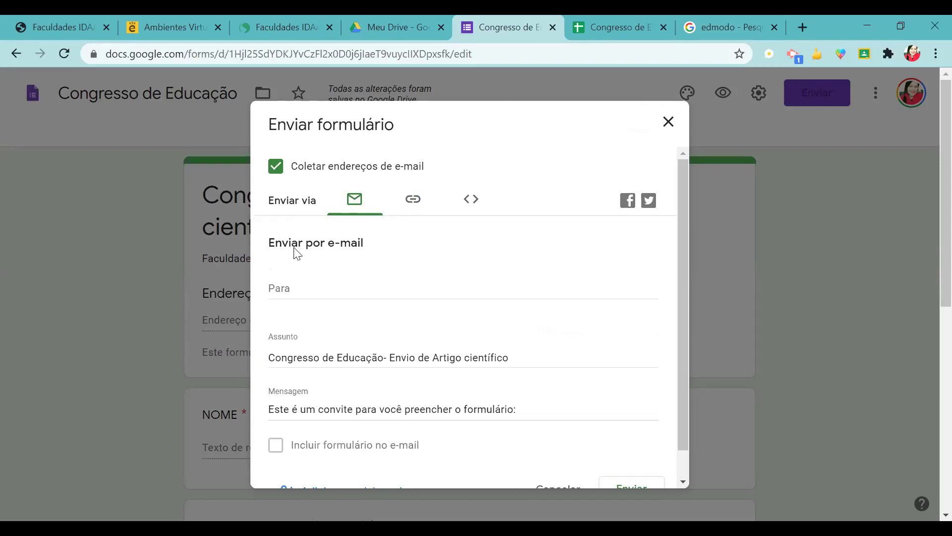
left_click(667, 122)
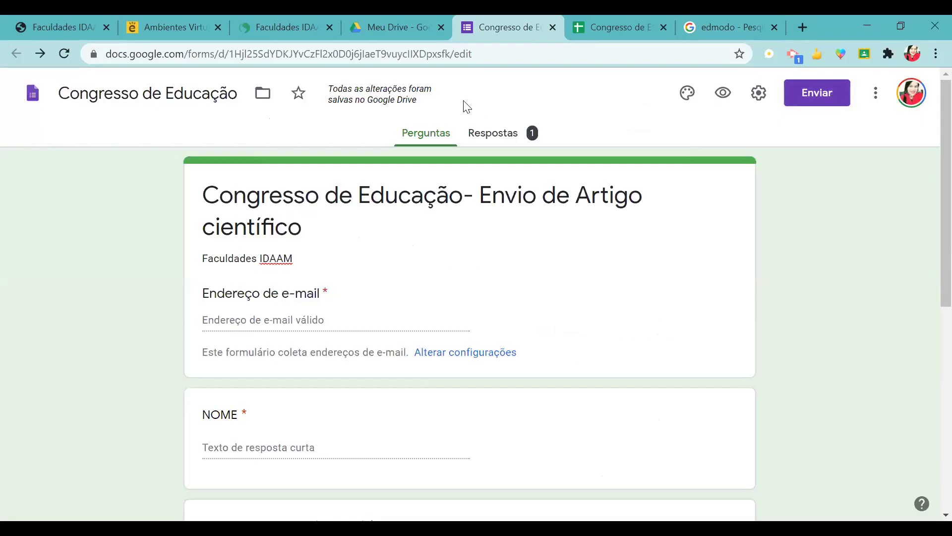
Step: Check the form's responses summary, then examine the first respondent's timestamp, e-mail, name and file link in the response spreadsheet
left_click(488, 138)
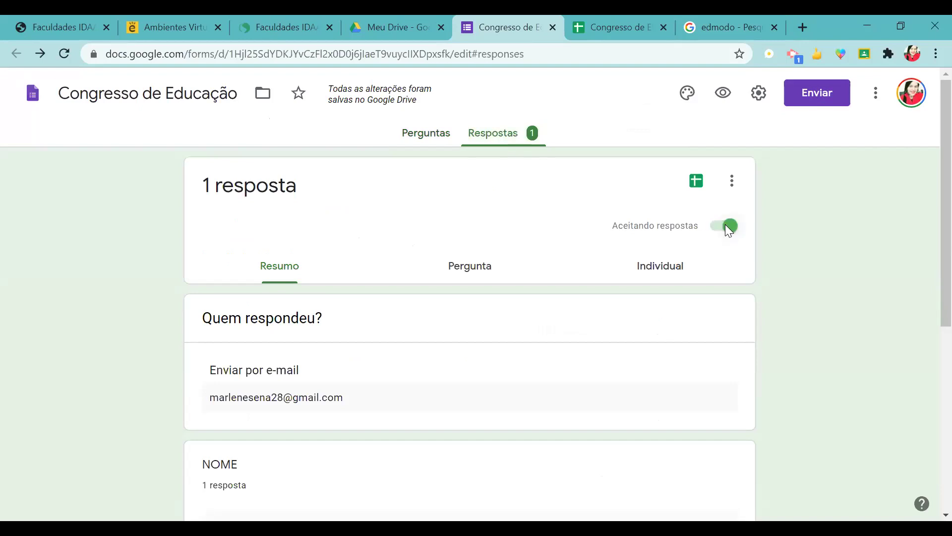
left_click(598, 18)
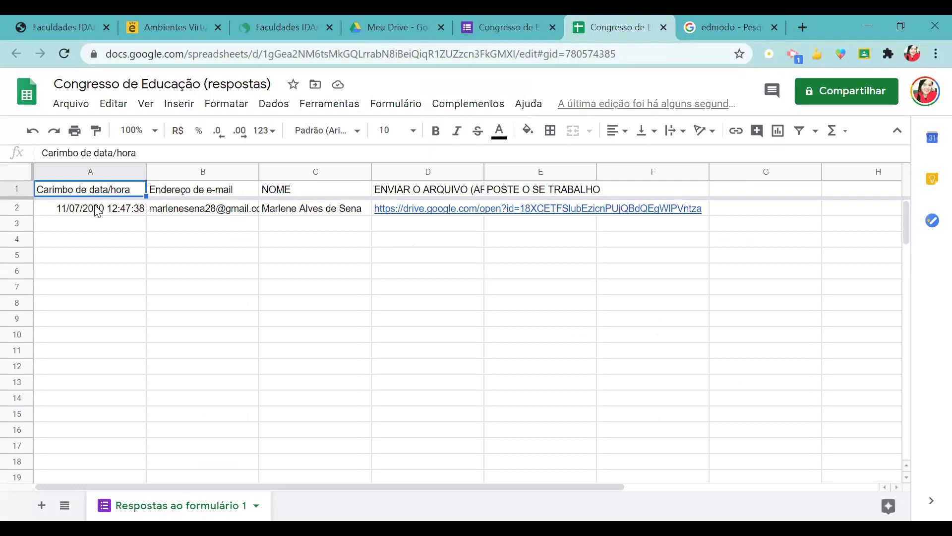
left_click(85, 210)
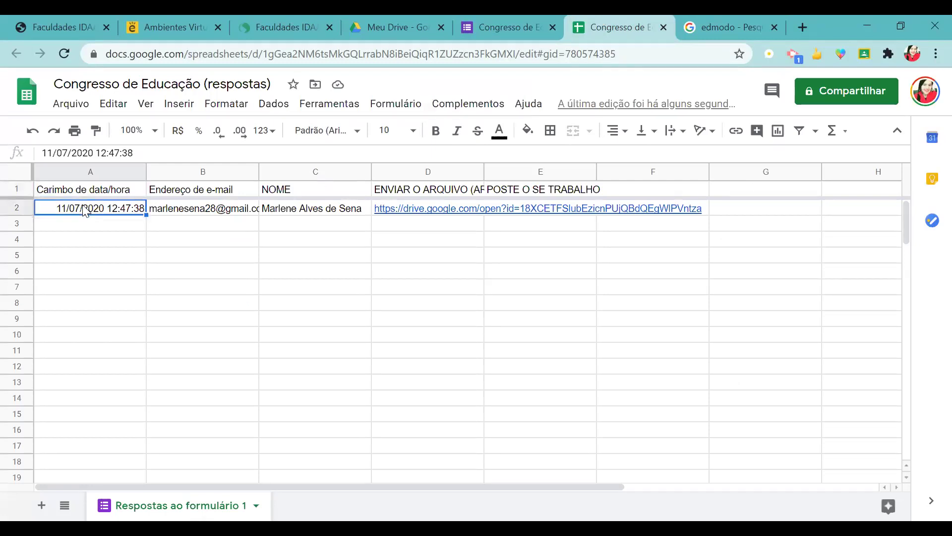
key("Right")
key("Right")
key("Right")
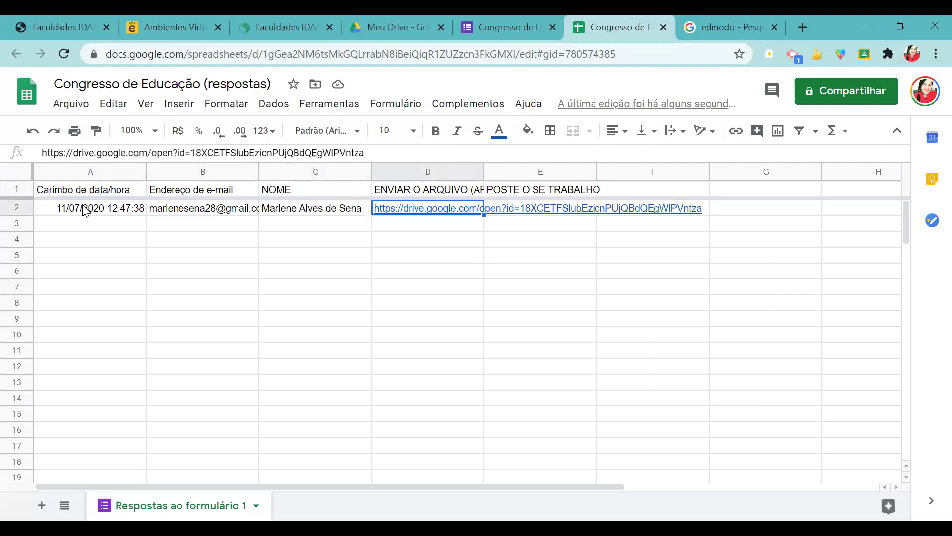
key("Left")
key("Left")
key("Left")
key("Right")
key("Right")
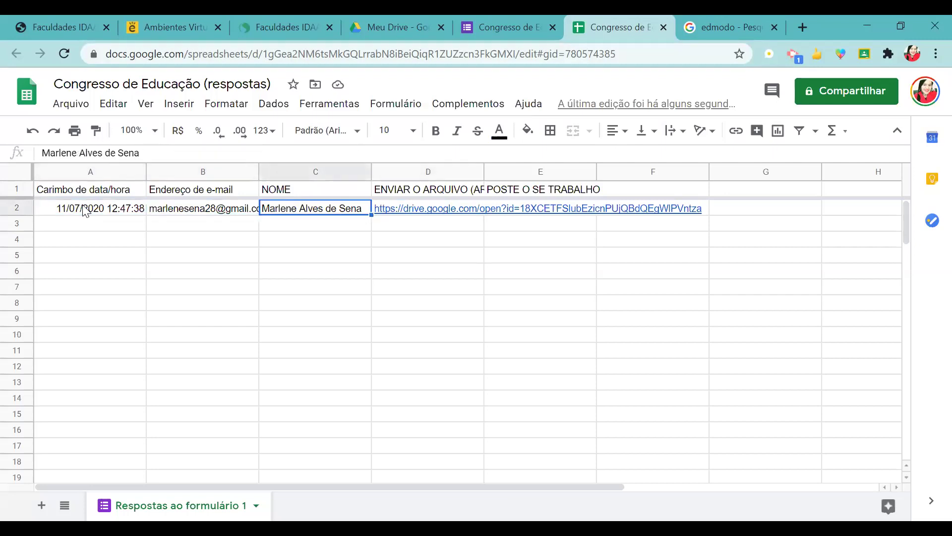
Step: Open the file uploaded with the first response from its Drive link in cell D2
key("Right")
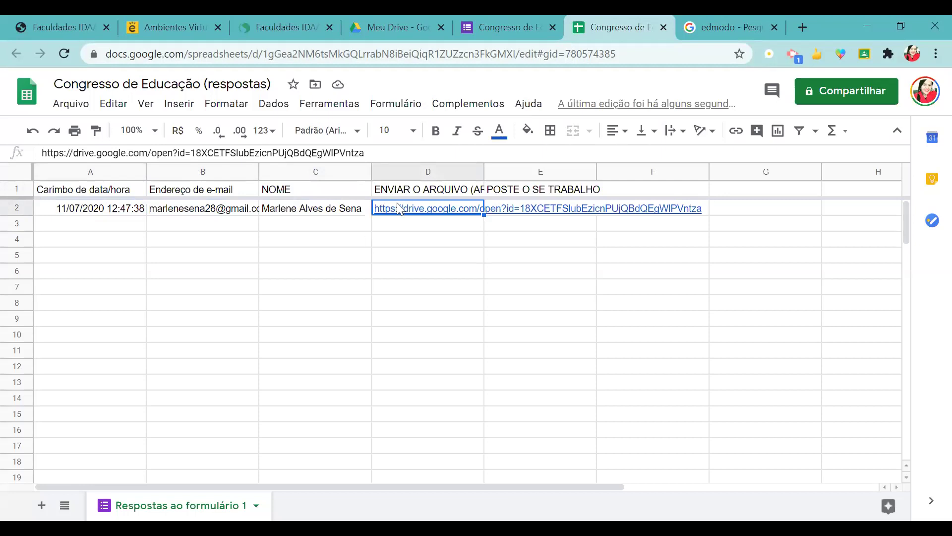
mouse_move(399, 214)
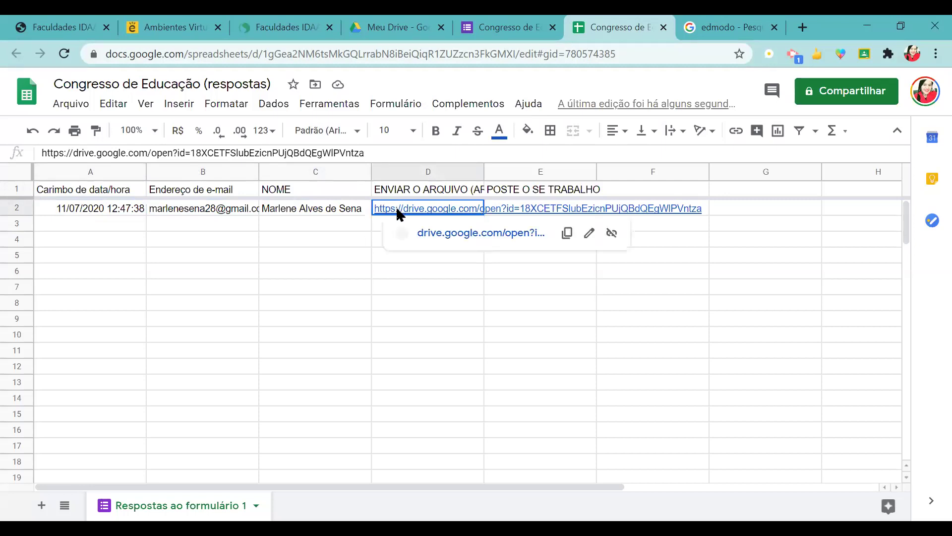
left_click(428, 238)
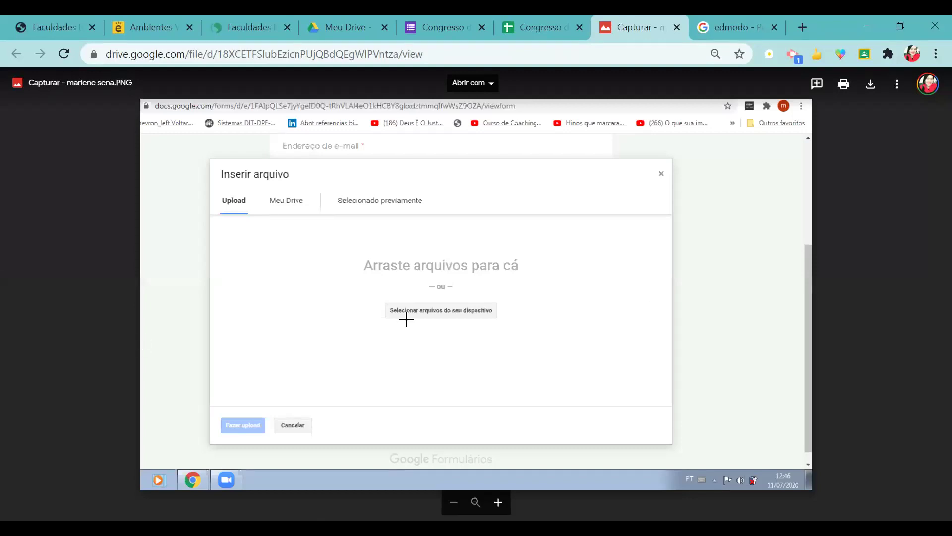
Step: Return to the form's questions and delete the "POSTE O SE TRABALHO" file upload question
left_click(424, 29)
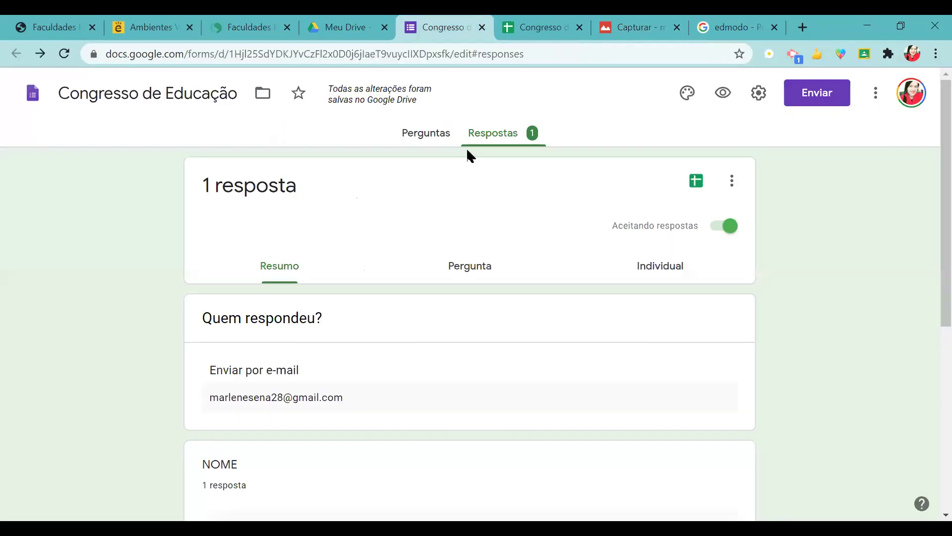
left_click(409, 134)
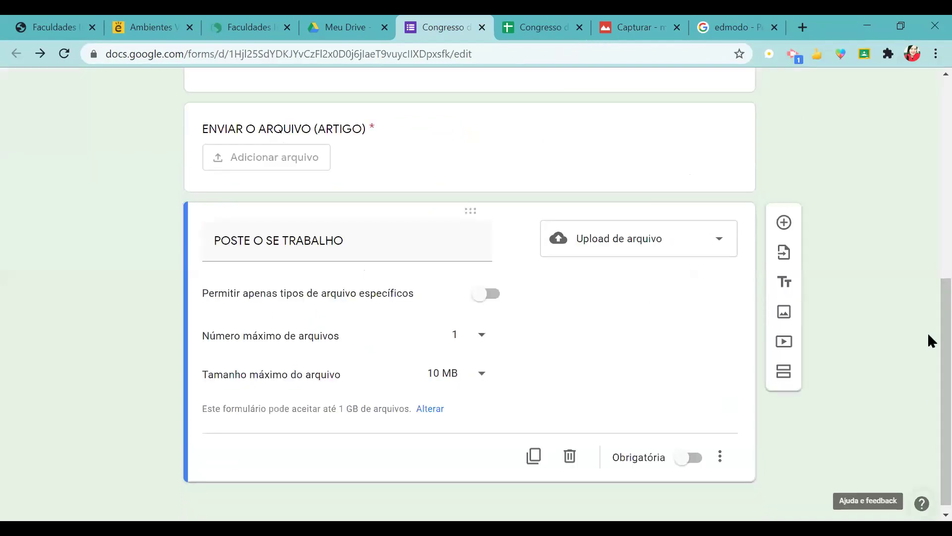
left_click(570, 456)
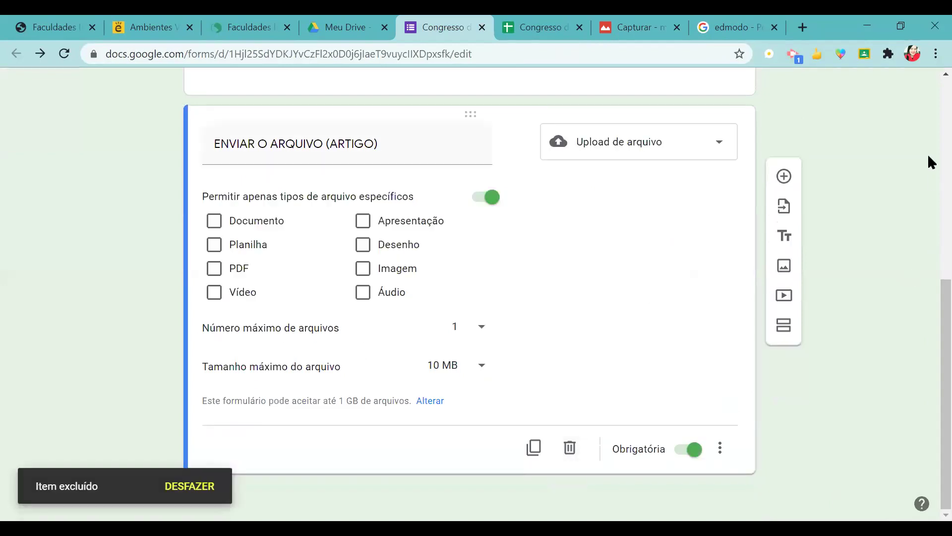
scroll(927, 154, "up", 15)
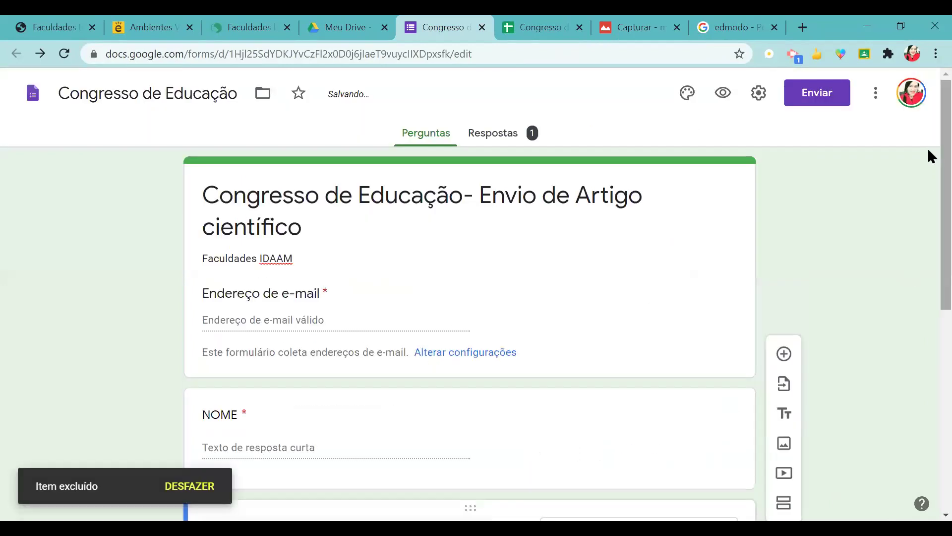
Step: Check the form for new responses and review its remaining questions, including the settings of "ENVIAR O ARQUIVO (ARTIGO)"
left_click(500, 132)
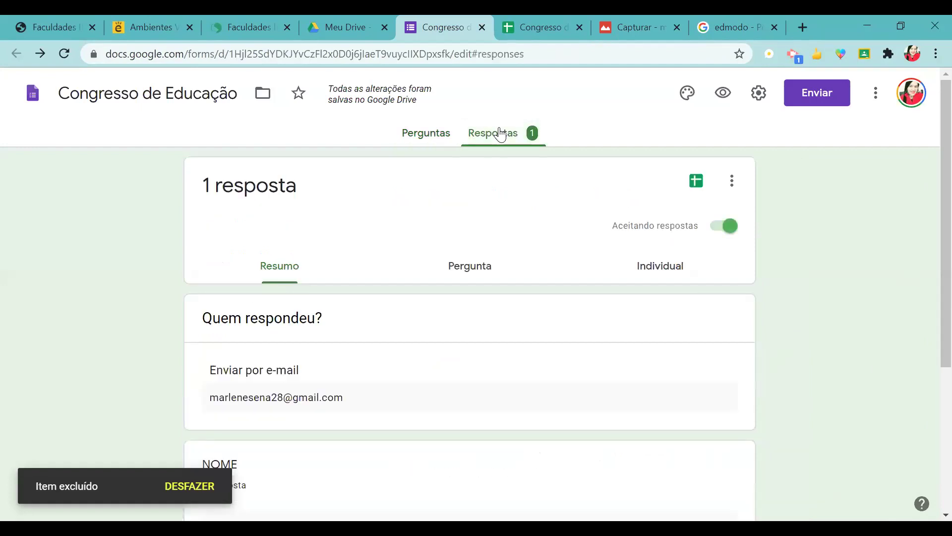
left_click(434, 137)
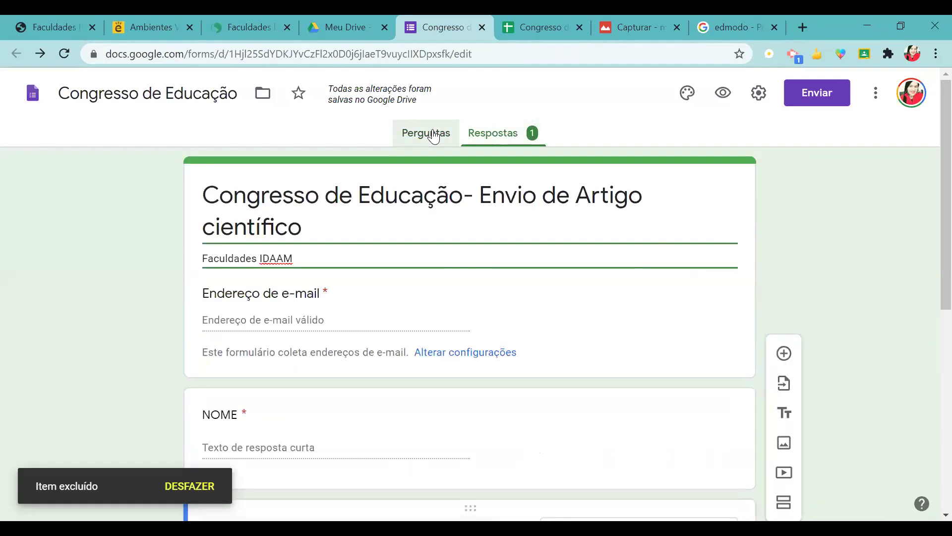
left_click(512, 132)
left_click(432, 137)
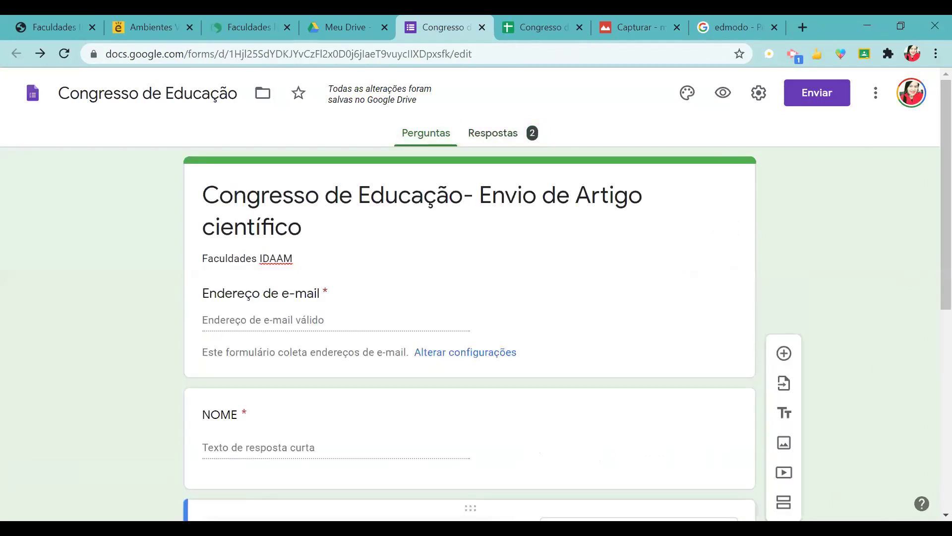
scroll(942, 513, "down", 3)
scroll(932, 176, "down", 5)
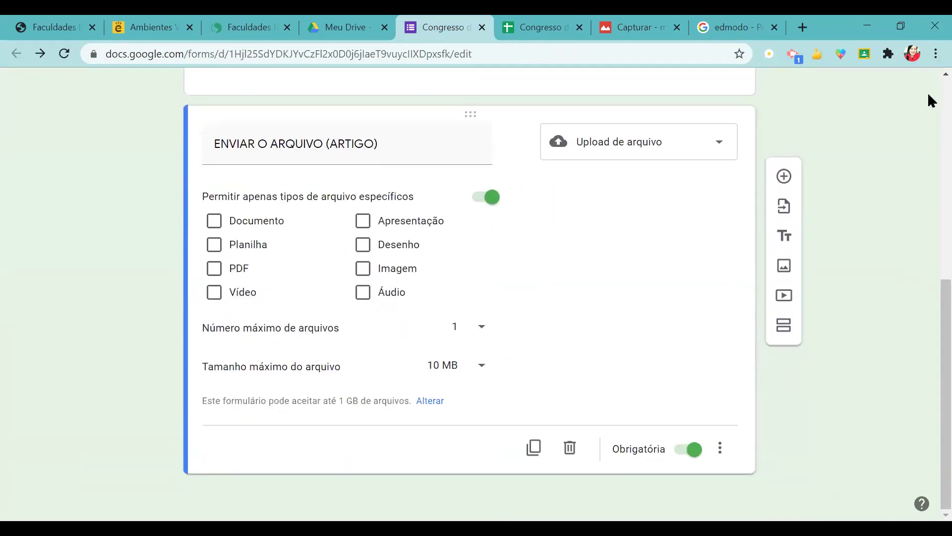
scroll(928, 95, "up", 8)
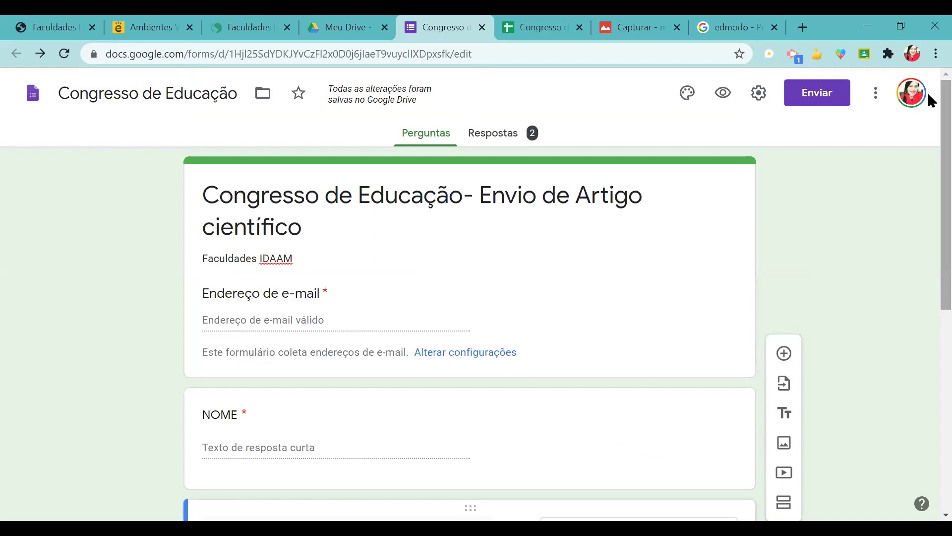
Step: Open the response spreadsheet from the form's responses and look through the PDF uploaded with the second response
left_click(499, 132)
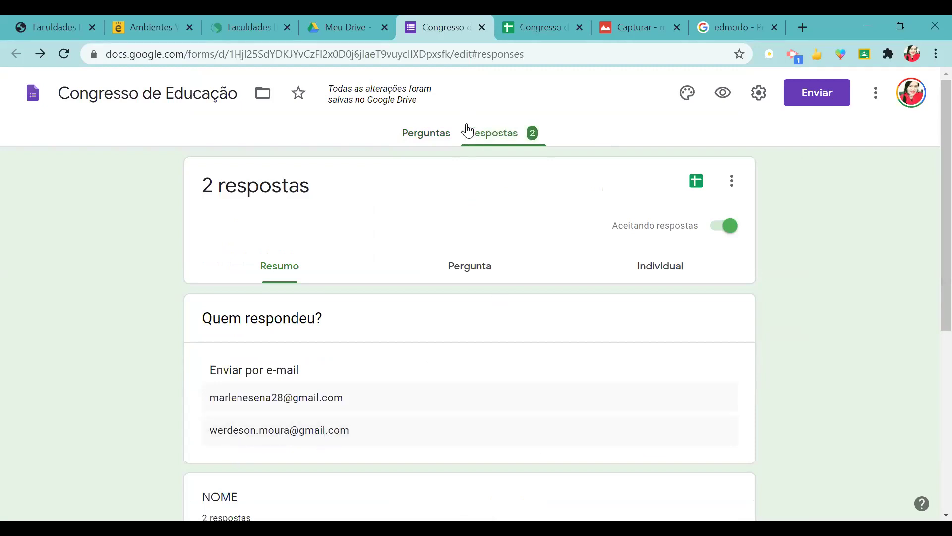
left_click(697, 191)
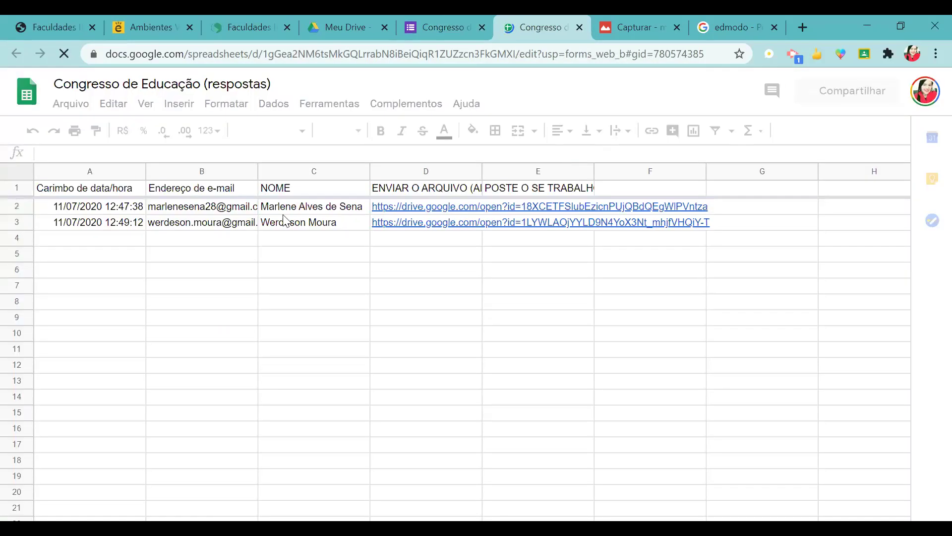
left_click(447, 227)
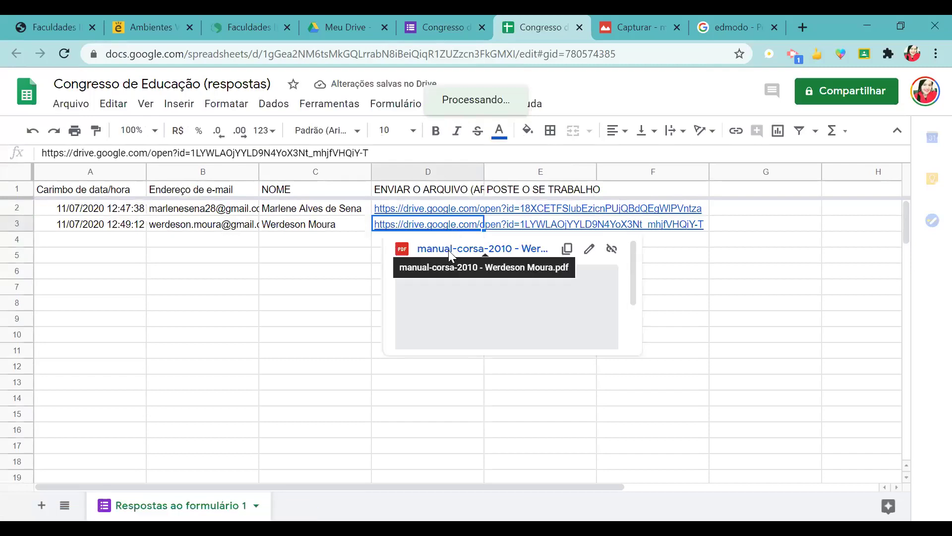
left_click(448, 252)
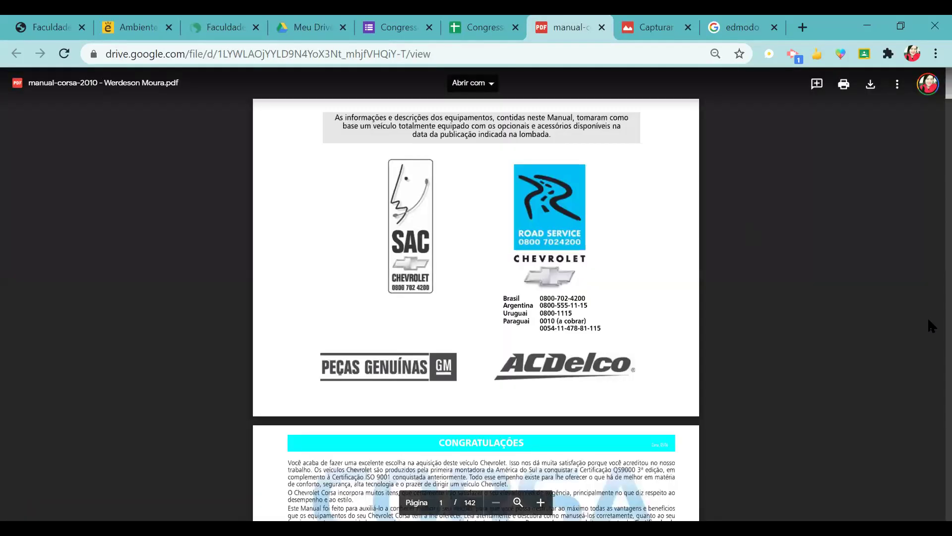
scroll(928, 359, "down", 15)
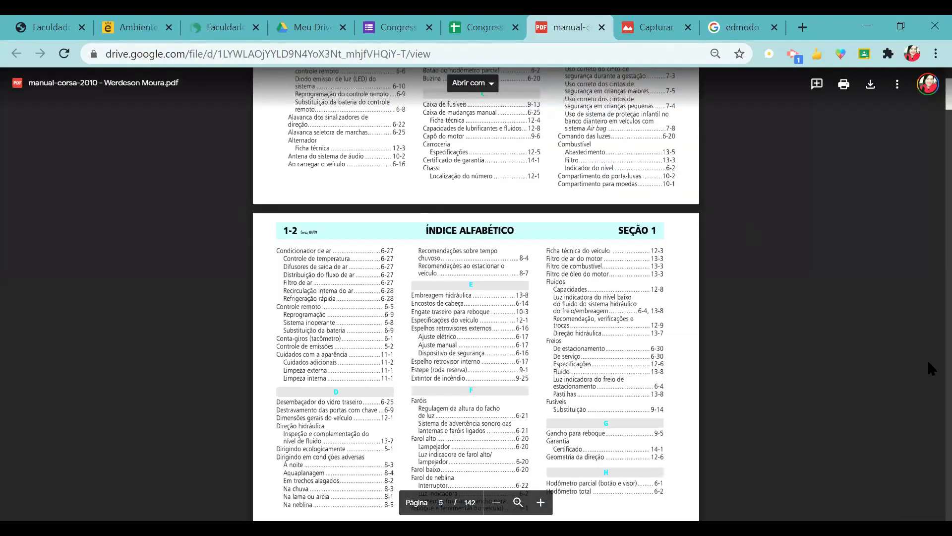
scroll(929, 363, "down", 10)
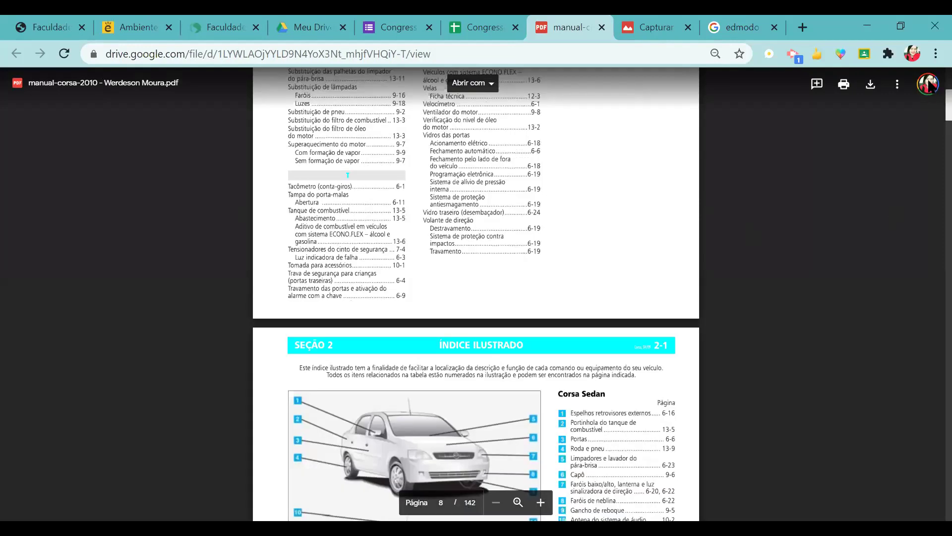
scroll(476, 293, "up", 15)
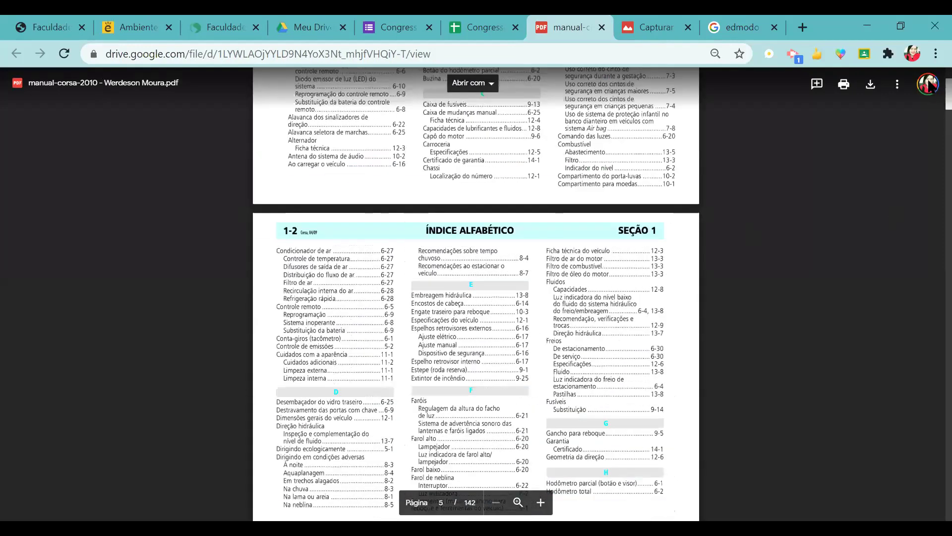
Step: Return to the form, stop it from accepting responses, and close the form
left_click(395, 23)
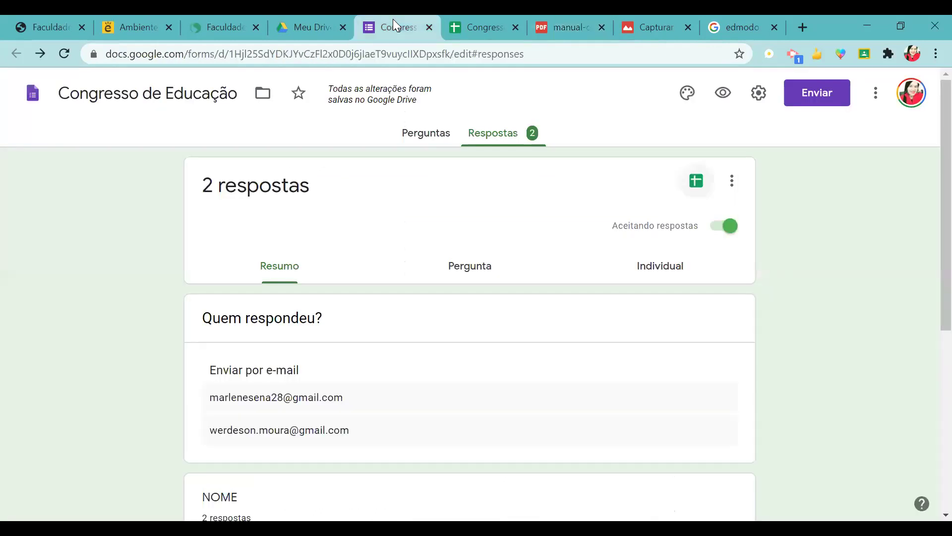
left_click(418, 130)
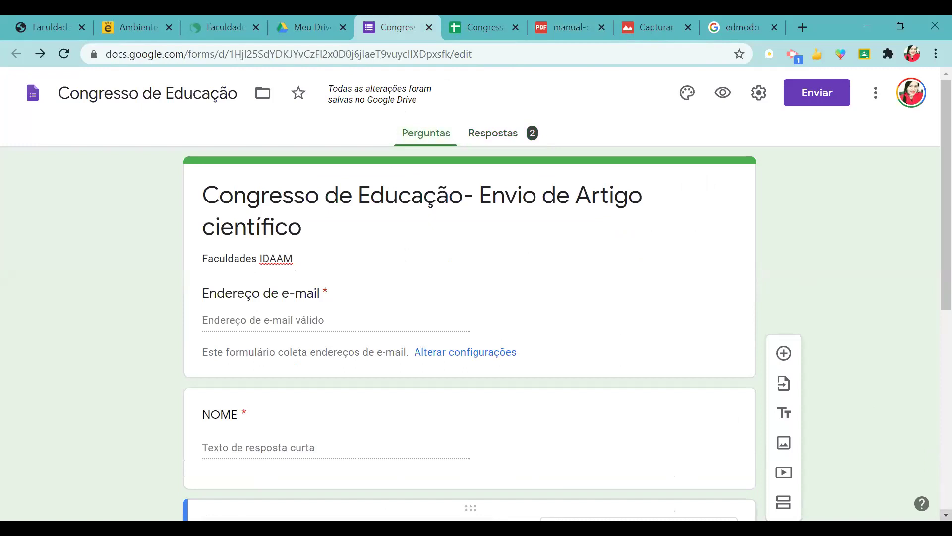
scroll(946, 515, "down", 2)
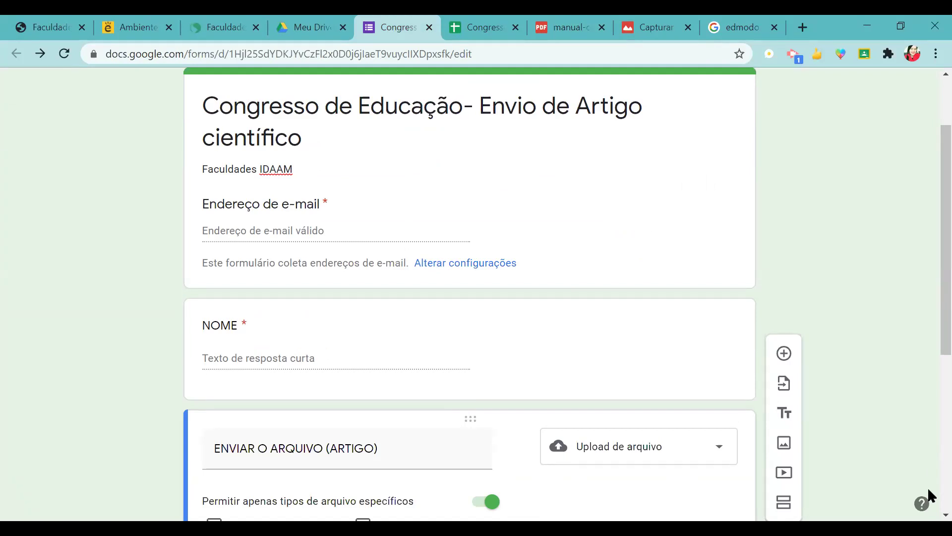
scroll(929, 92, "up", 2)
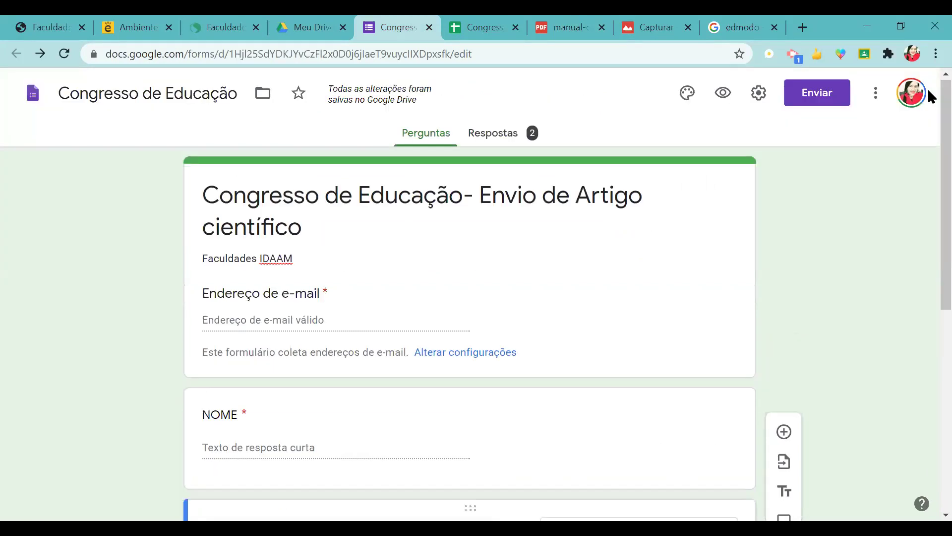
left_click(503, 140)
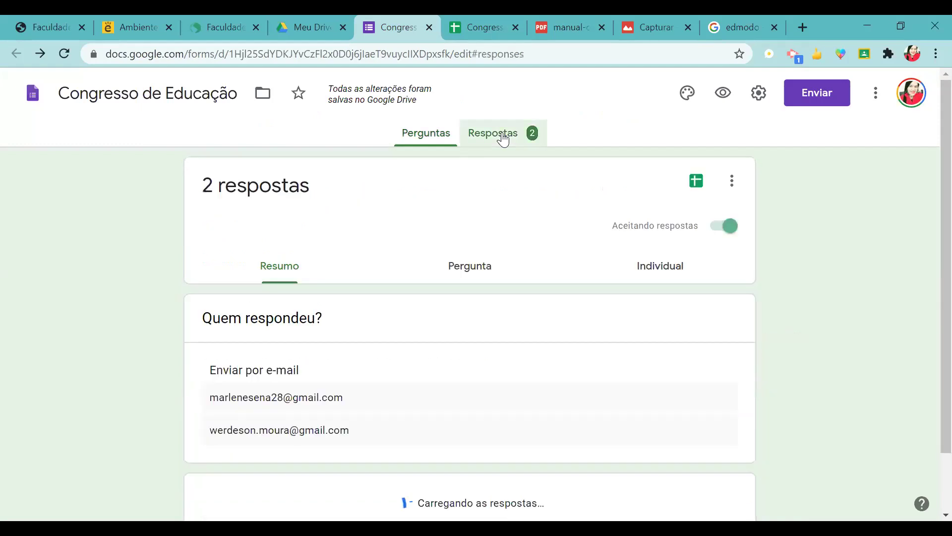
left_click(718, 223)
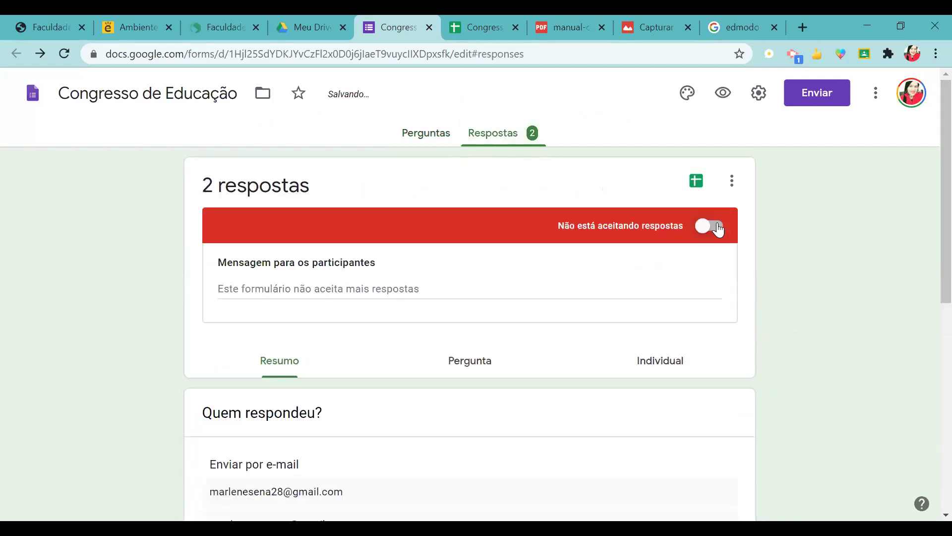
left_click(405, 133)
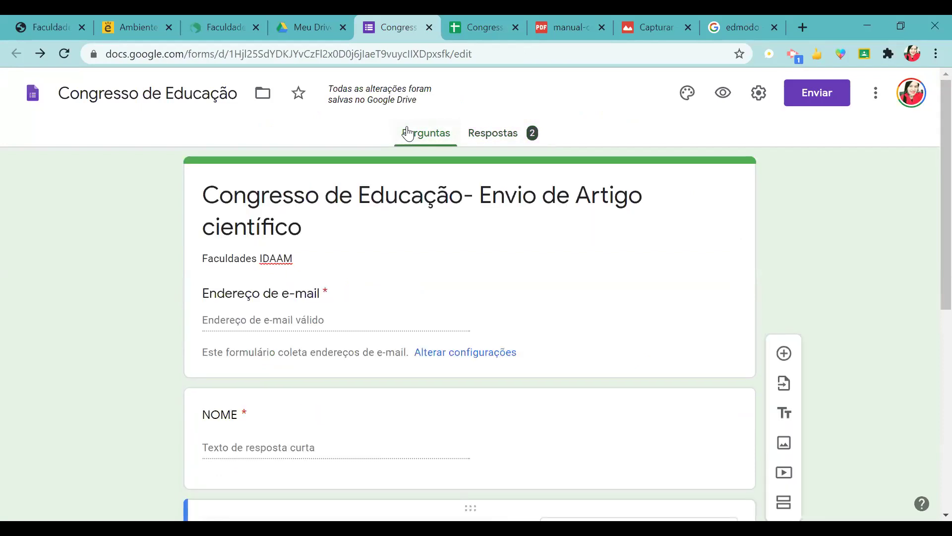
left_click(430, 28)
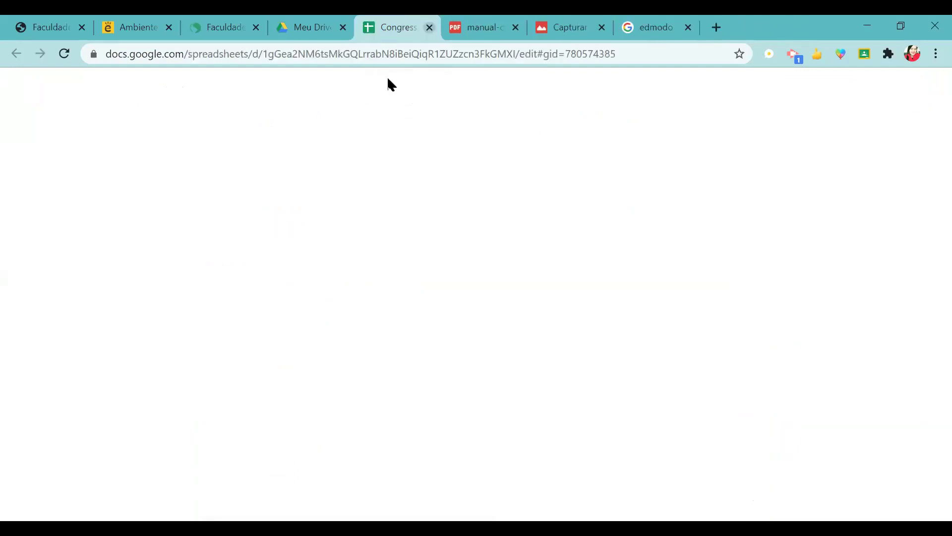
Step: Switch to Google Drive and look through its options for creating new files and its list of Google apps
left_click(310, 28)
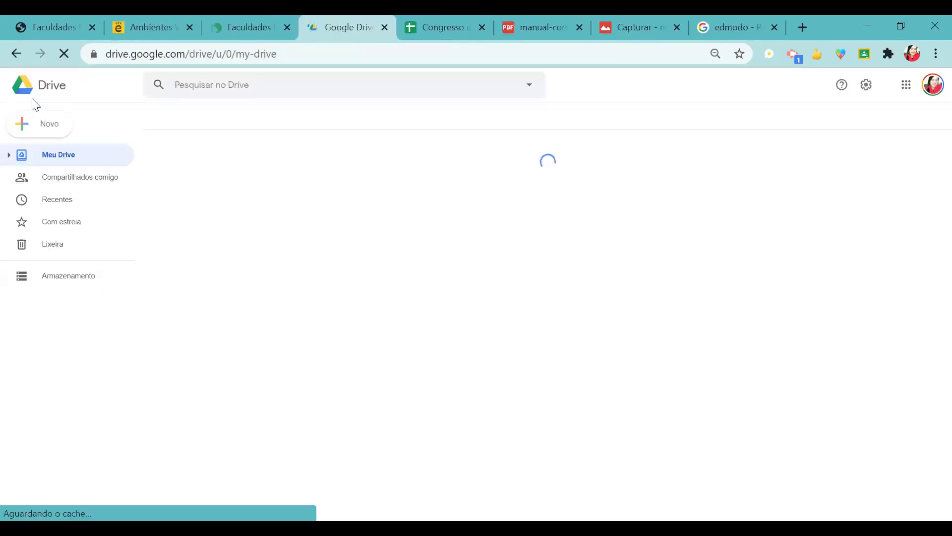
left_click(40, 131)
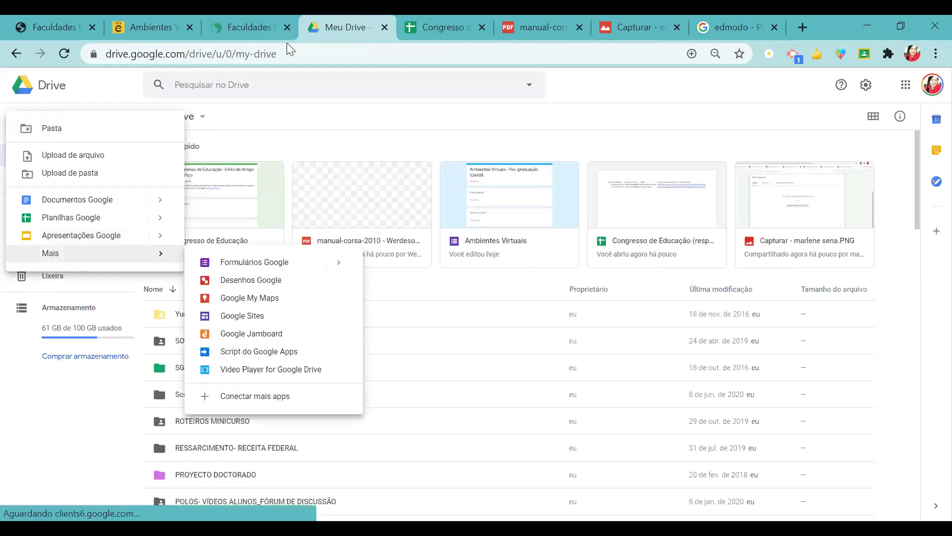
left_click(616, 85)
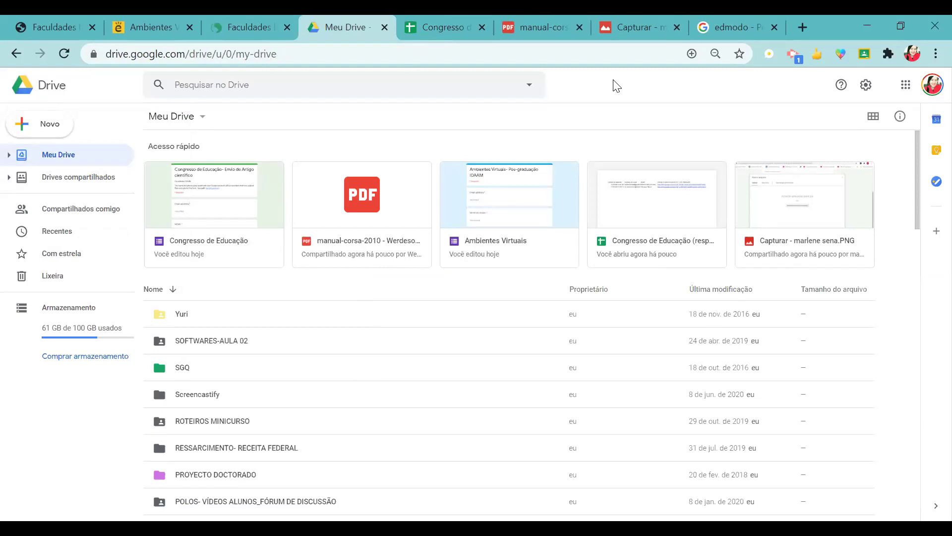
left_click(50, 130)
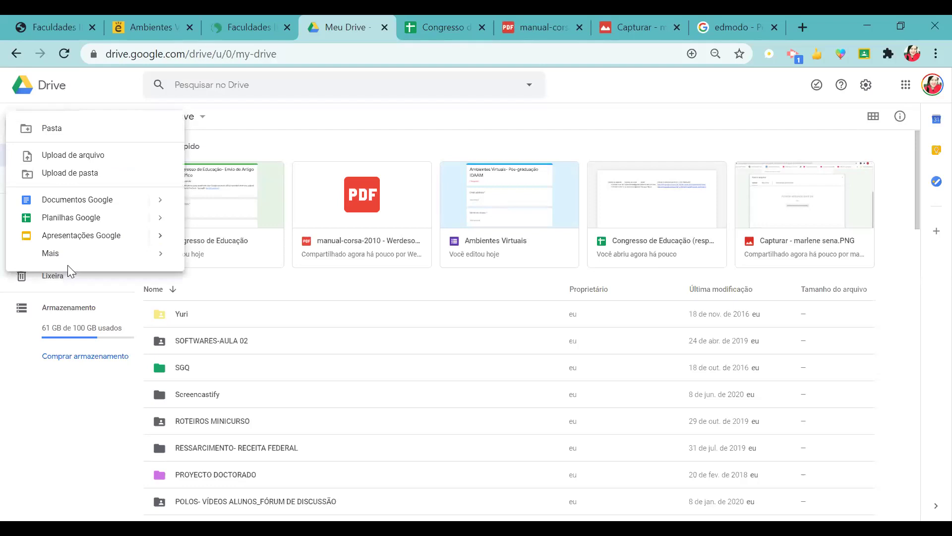
mouse_move(119, 254)
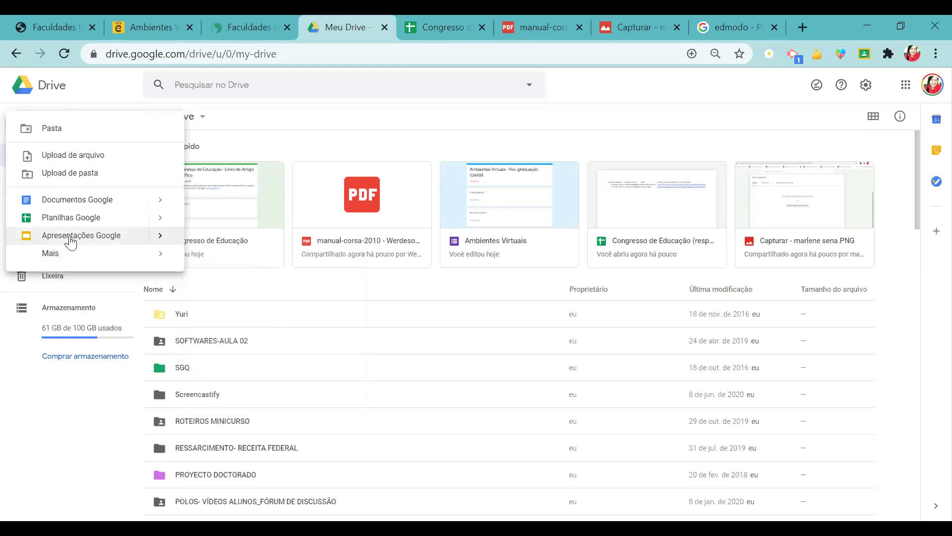
left_click(620, 93)
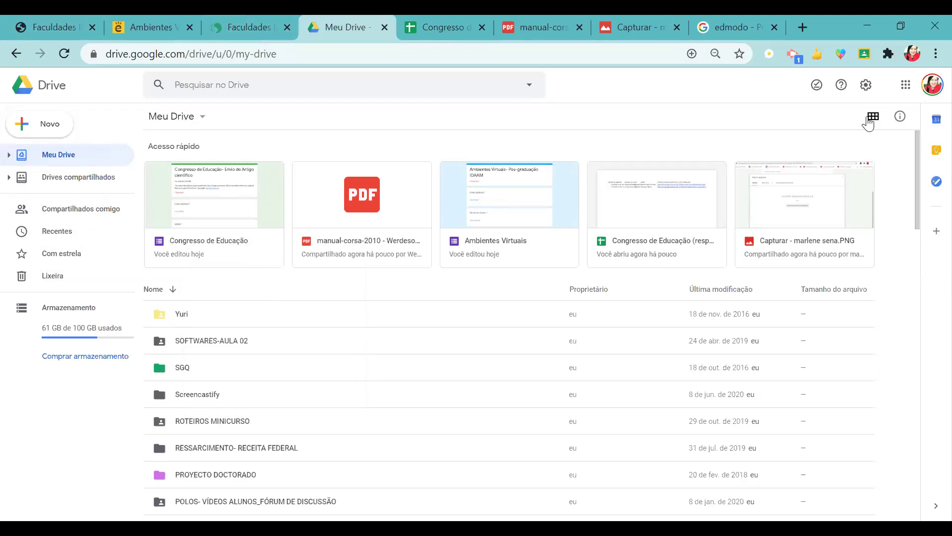
left_click(904, 86)
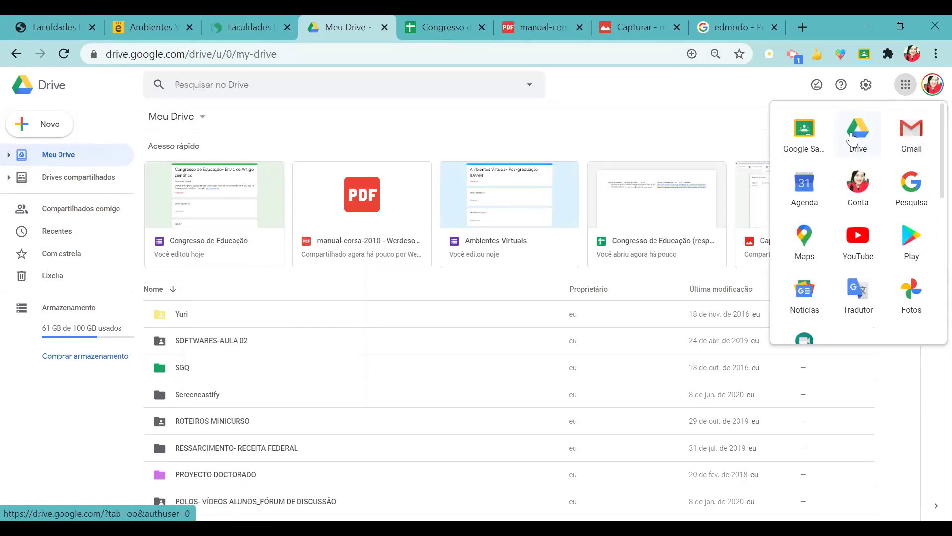
left_click(859, 154)
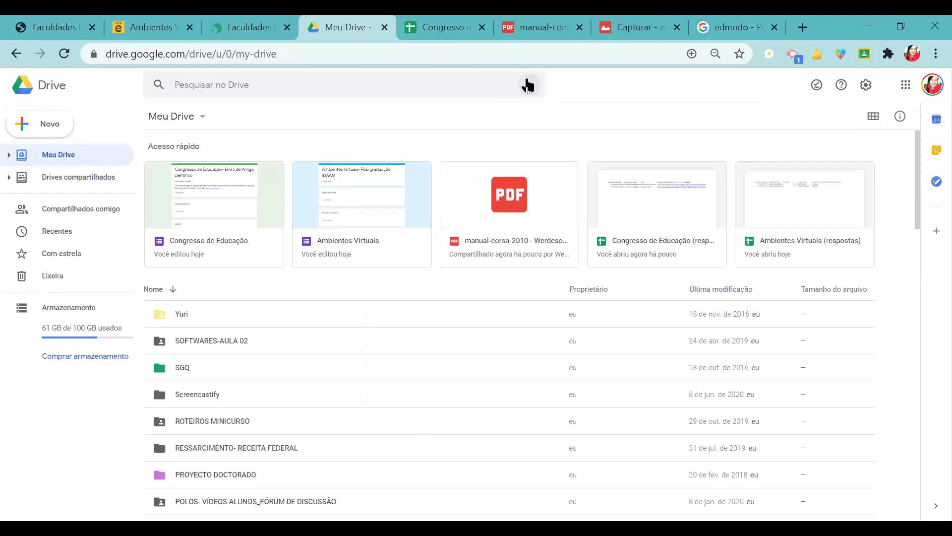
Step: Search Drive for all files of the type "Formulários"
left_click(528, 85)
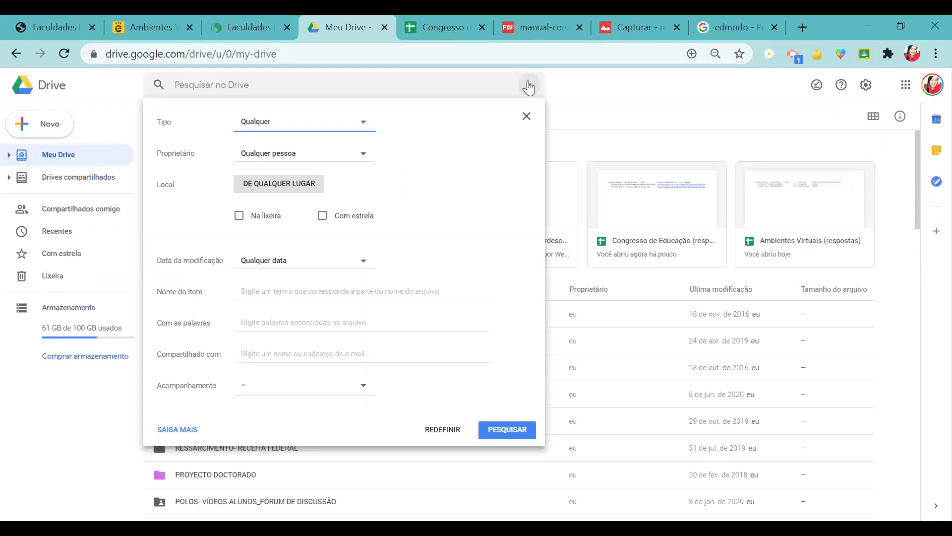
left_click(576, 95)
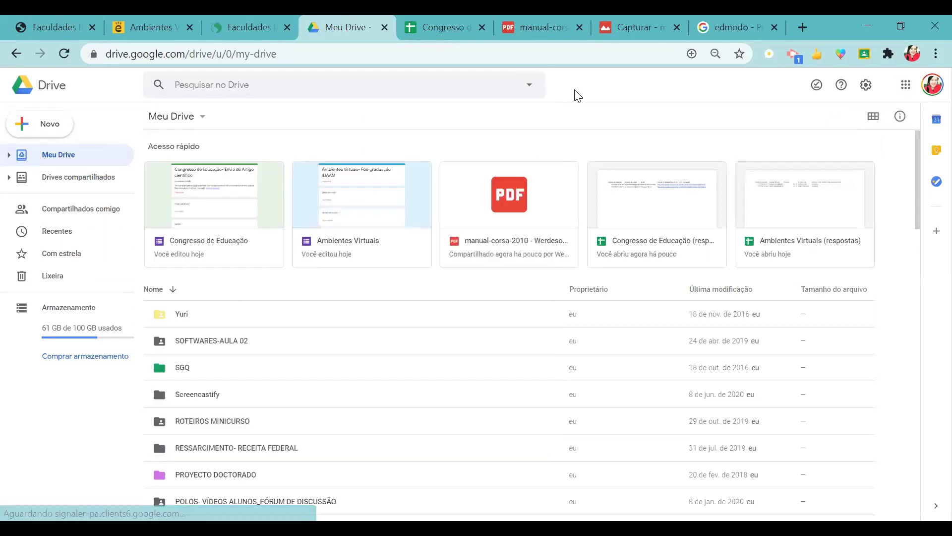
left_click(530, 86)
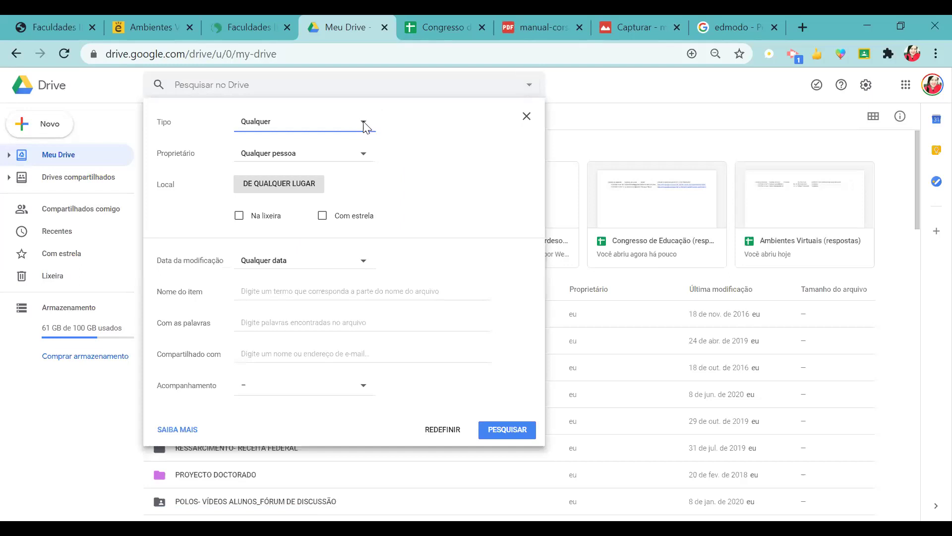
left_click(366, 119)
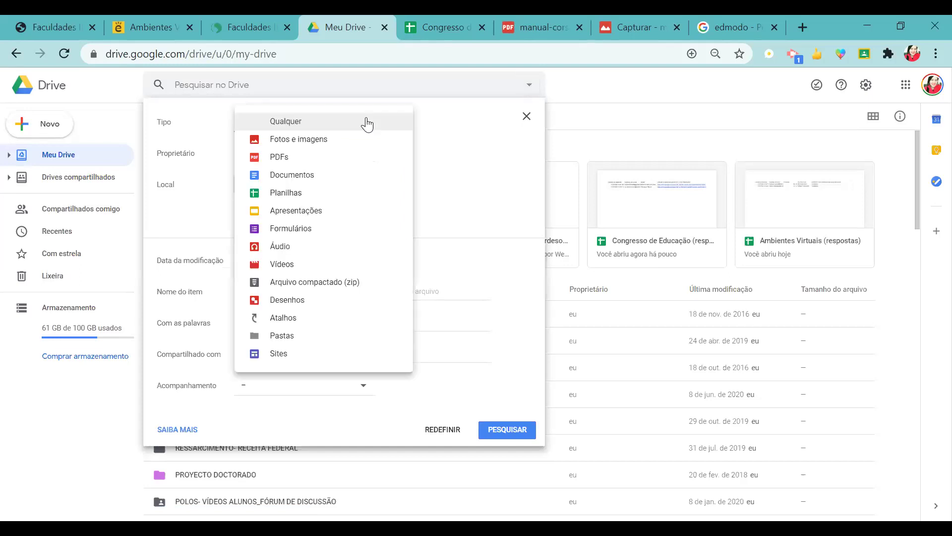
left_click(309, 232)
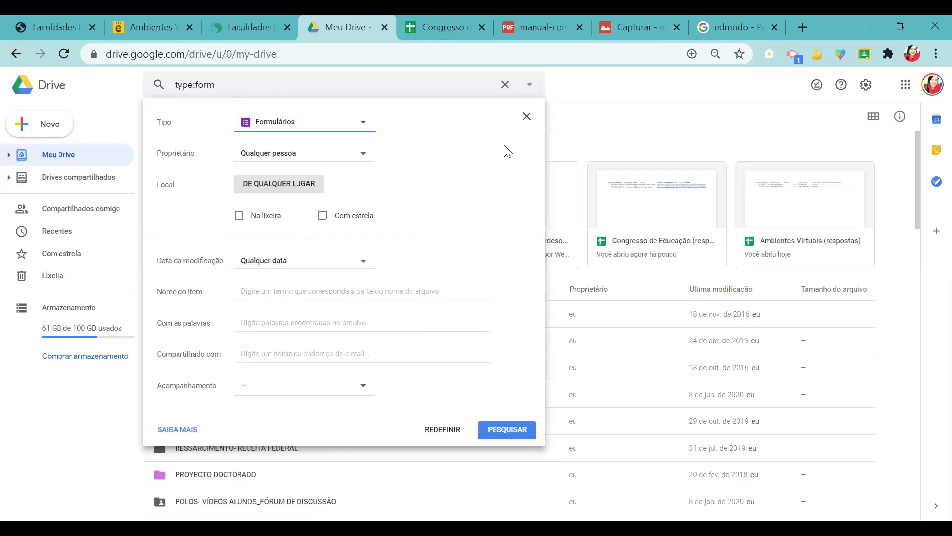
left_click(500, 430)
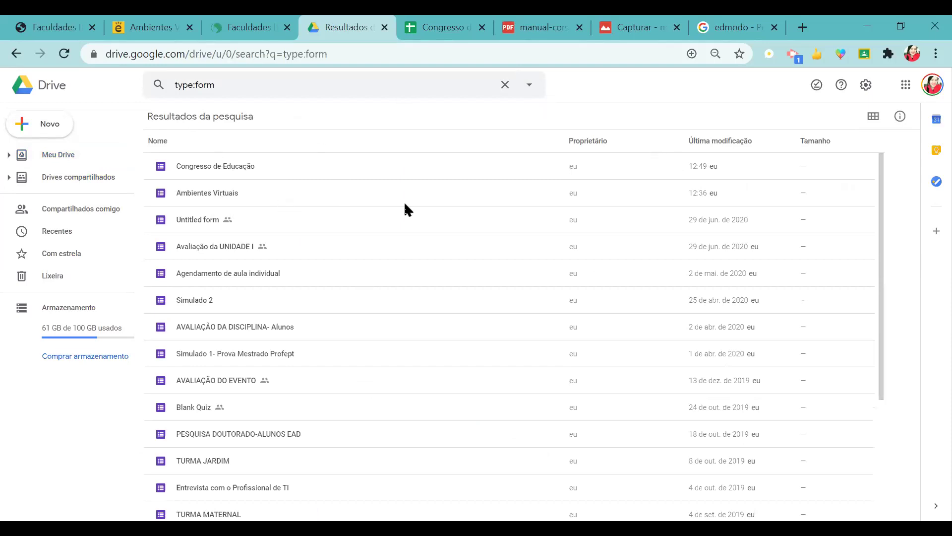
Step: Compare the list and grid layouts of the search results, leaving them in the grid layout
left_click(875, 118)
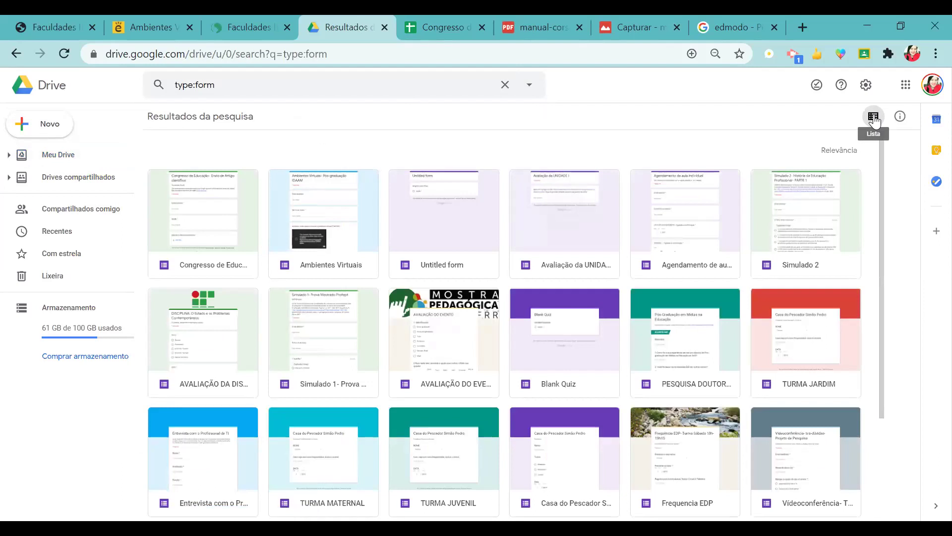
left_click(874, 118)
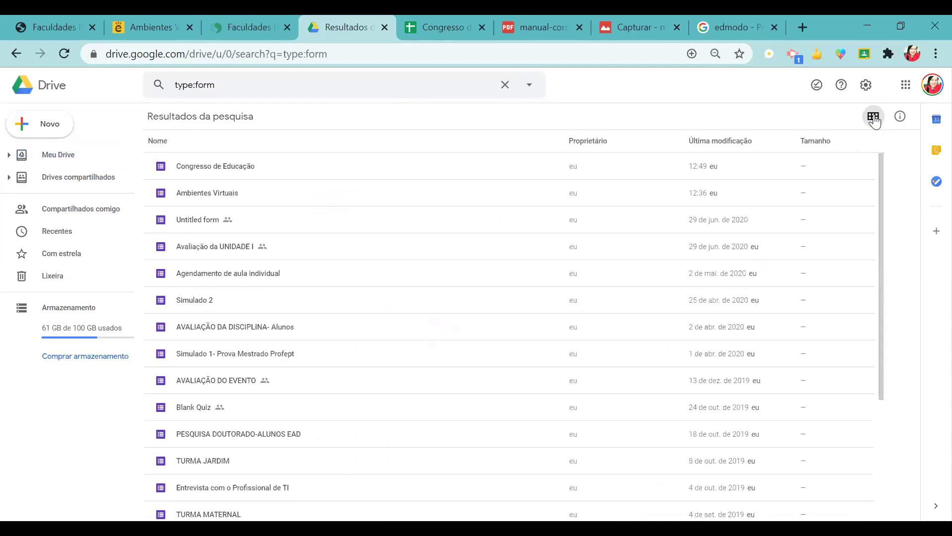
left_click(873, 119)
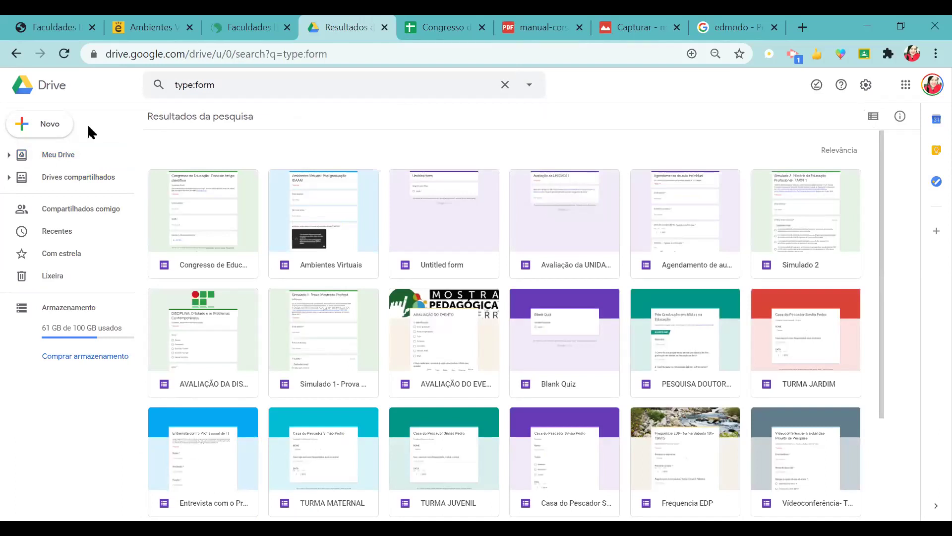
Step: Create a new blank Google Forms form from Drive
left_click(51, 129)
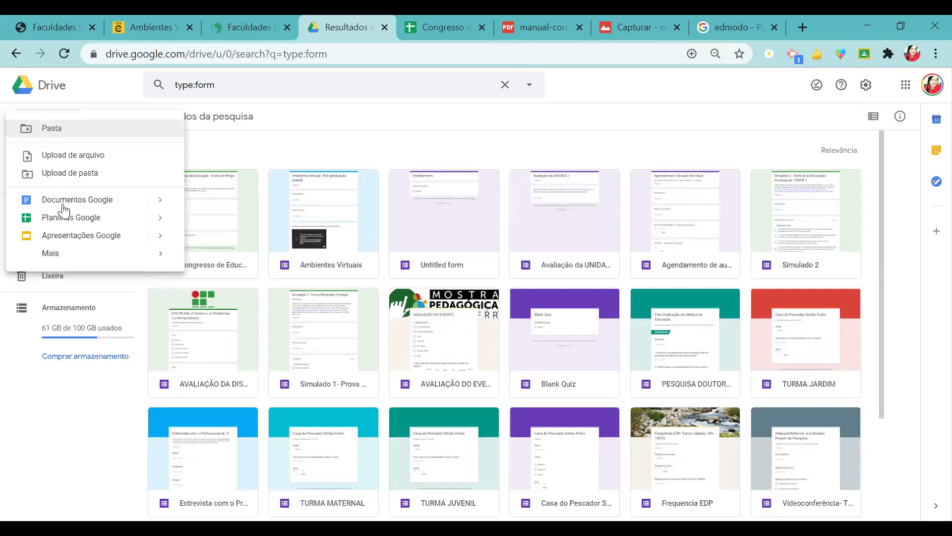
mouse_move(53, 253)
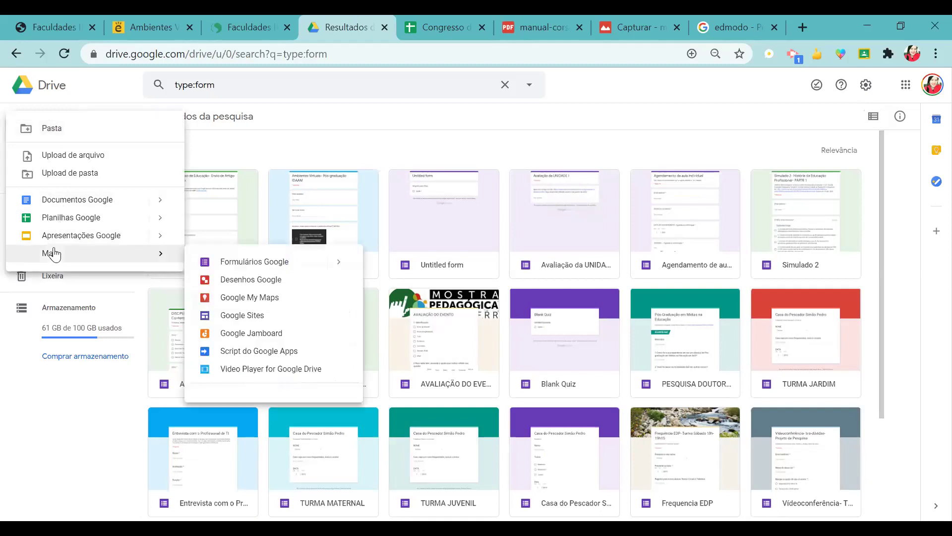
left_click(215, 266)
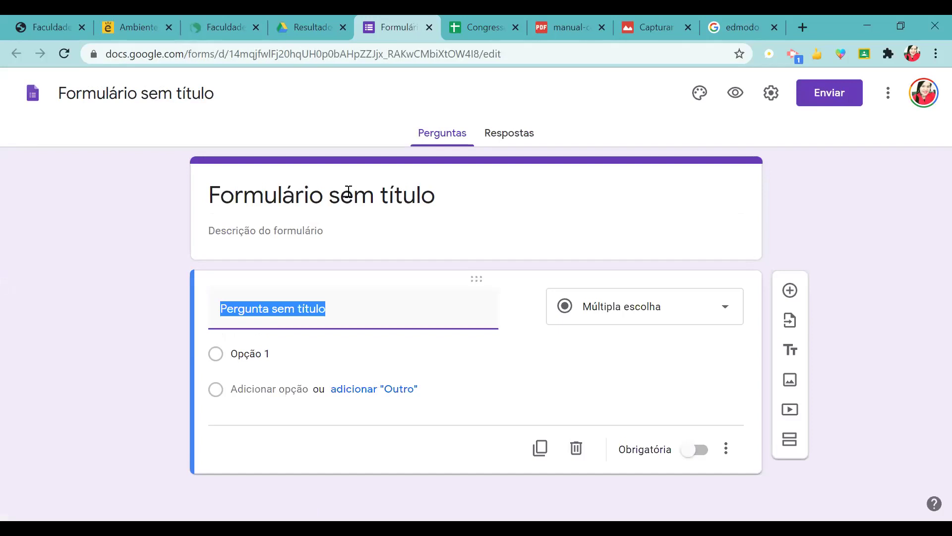
Step: Title the form "Ambientes Virtuais" and give the form file the same name
left_click(348, 192)
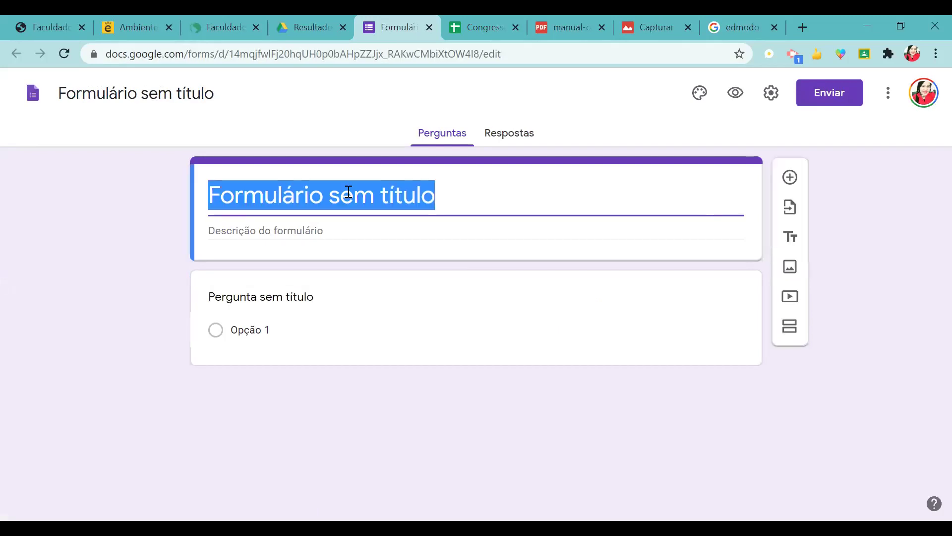
key("BackSpace")
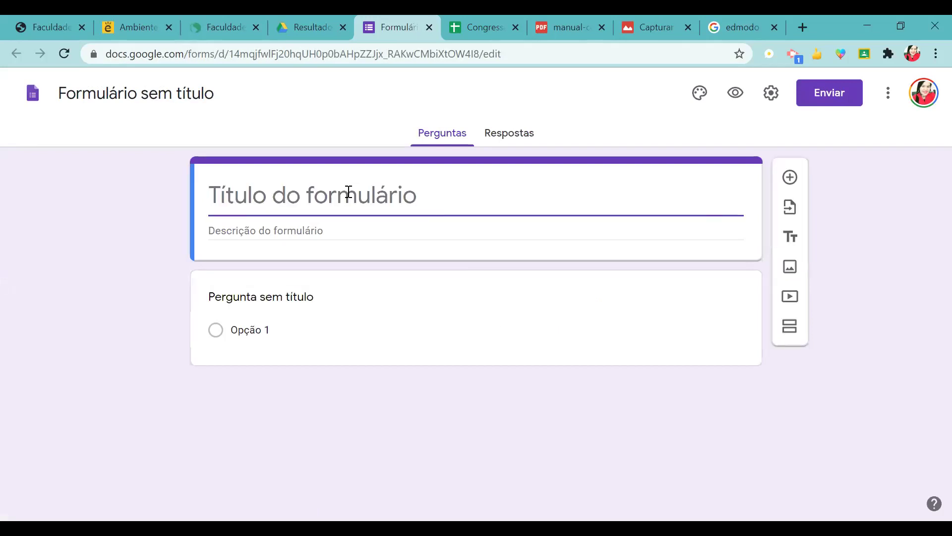
type("aM")
key("BackSpace")
key("BackSpace")
type("Ambientes Virtuais")
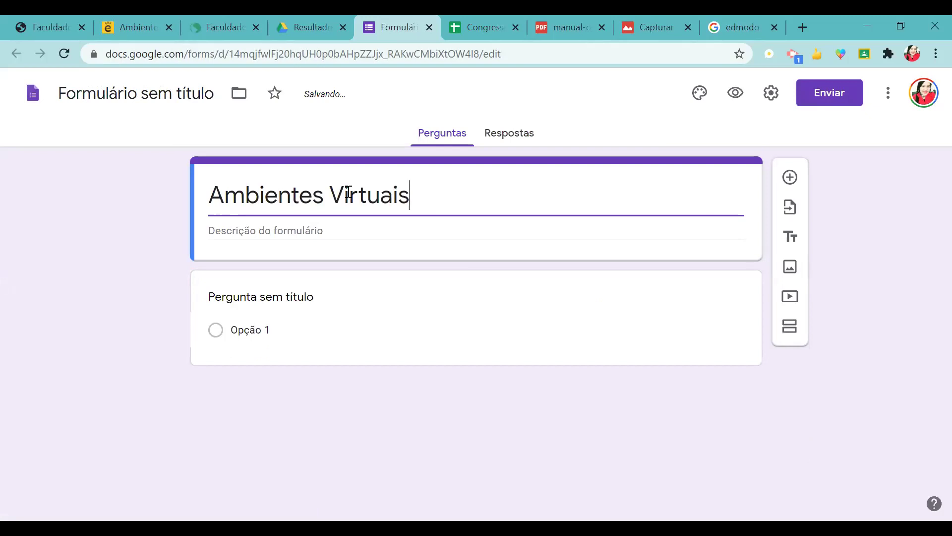
left_click(135, 92)
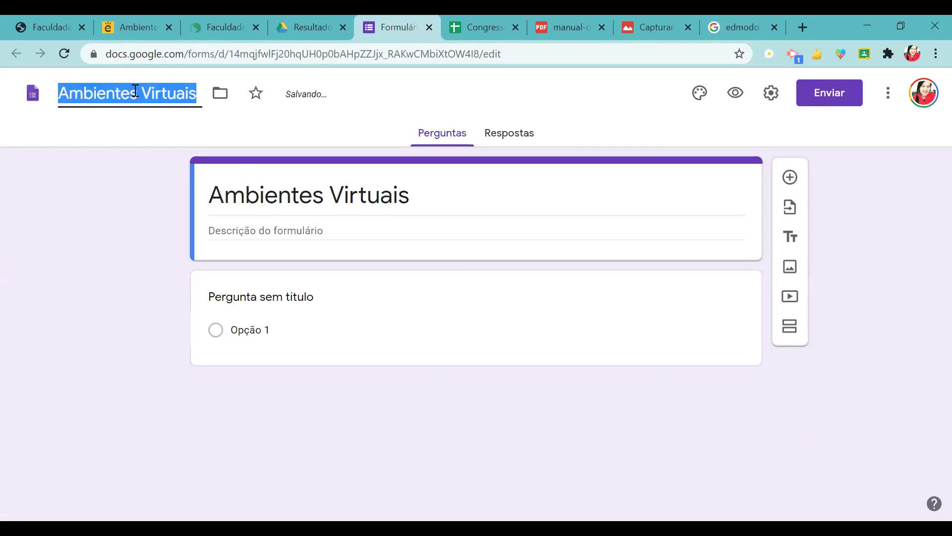
left_click(338, 235)
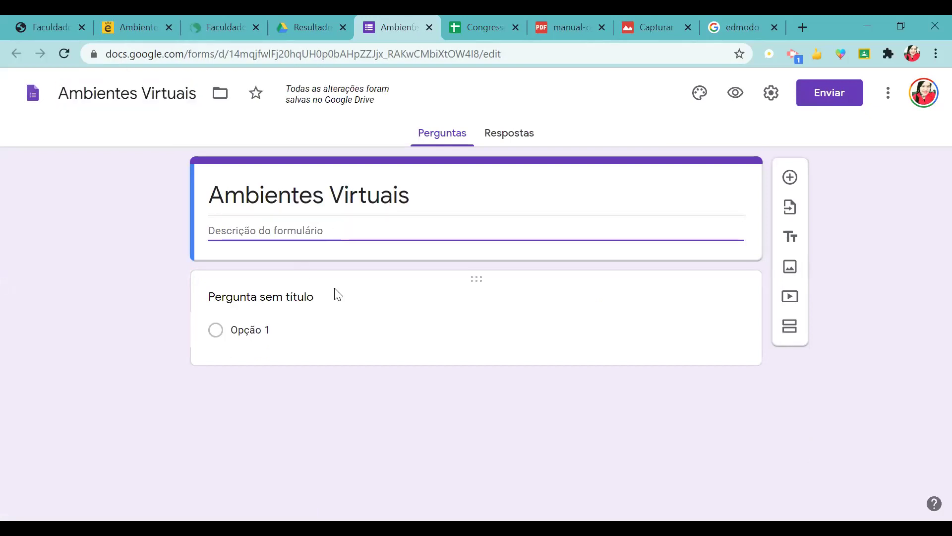
Step: Replace the first question's placeholder text with "Selecione os ambientes virtuais:"
left_click(307, 293)
key("BackSpace")
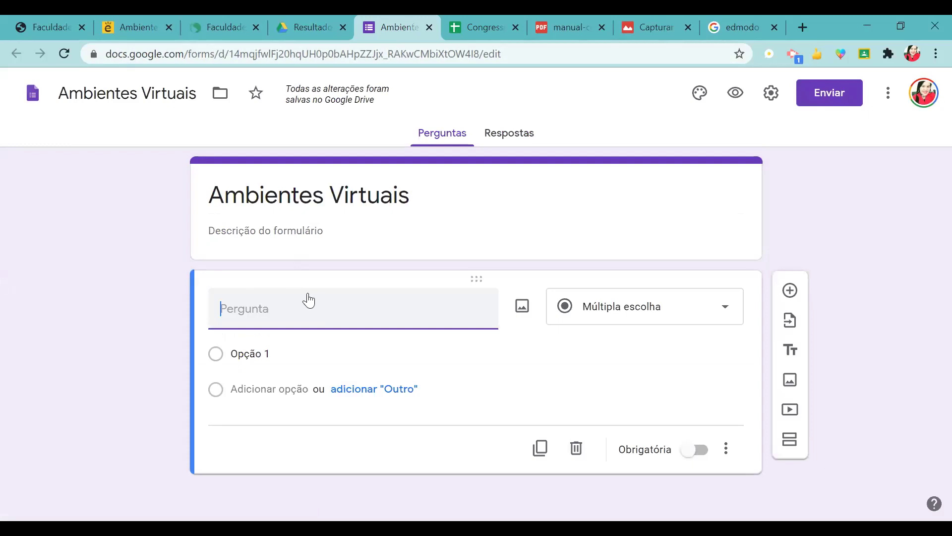
type("Sele")
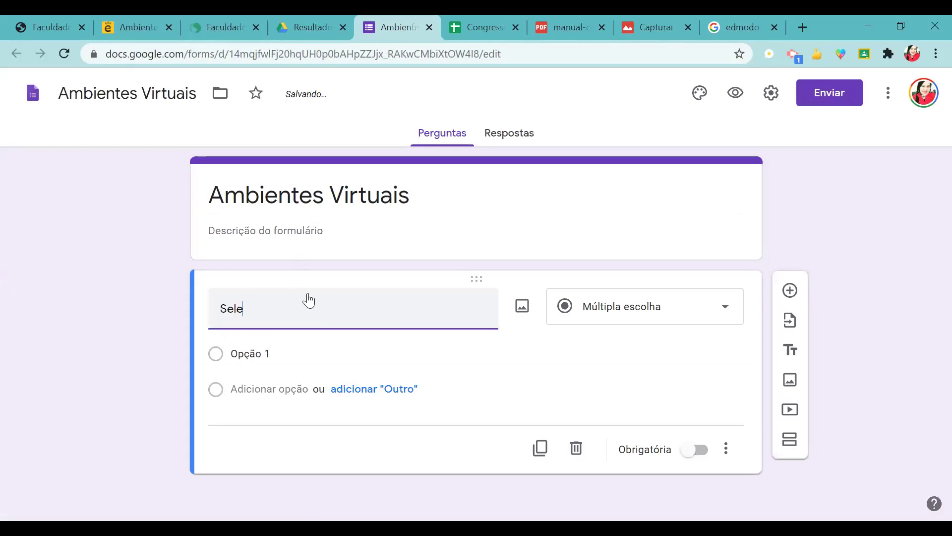
type("cione amen")
key("BackSpace")
key("BackSpace")
key("BackSpace")
key("BackSpace")
key("BackSpace")
key("BackSpace")
type("os ambientes virtuais:")
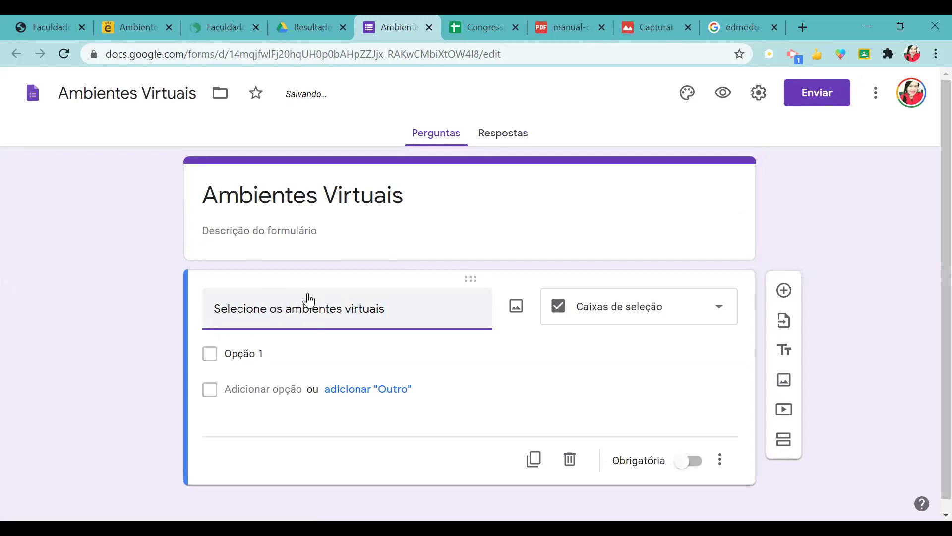
Step: Set the question type to "Caixas de seleção" and name its first option "Moodle"
left_click(571, 320)
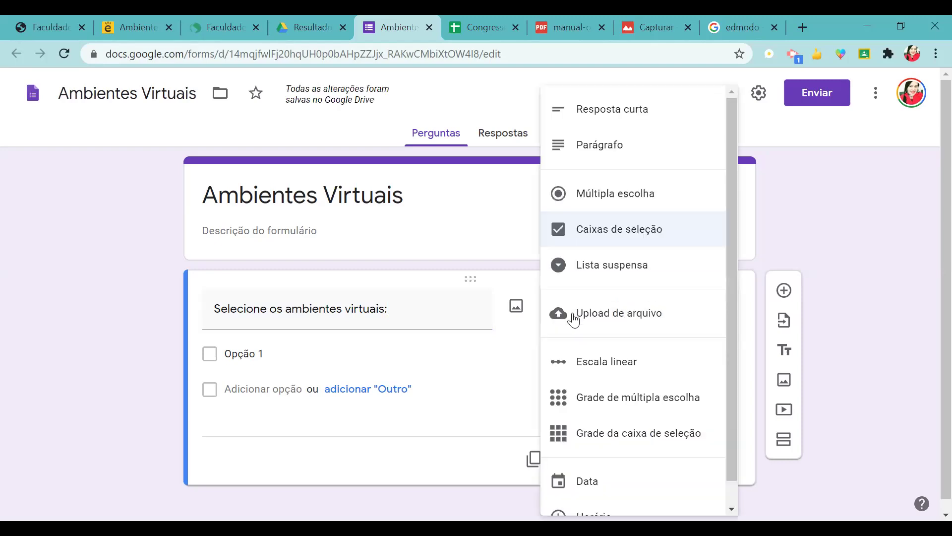
left_click(597, 230)
left_click(281, 356)
key("BackSpace")
type("Moodle")
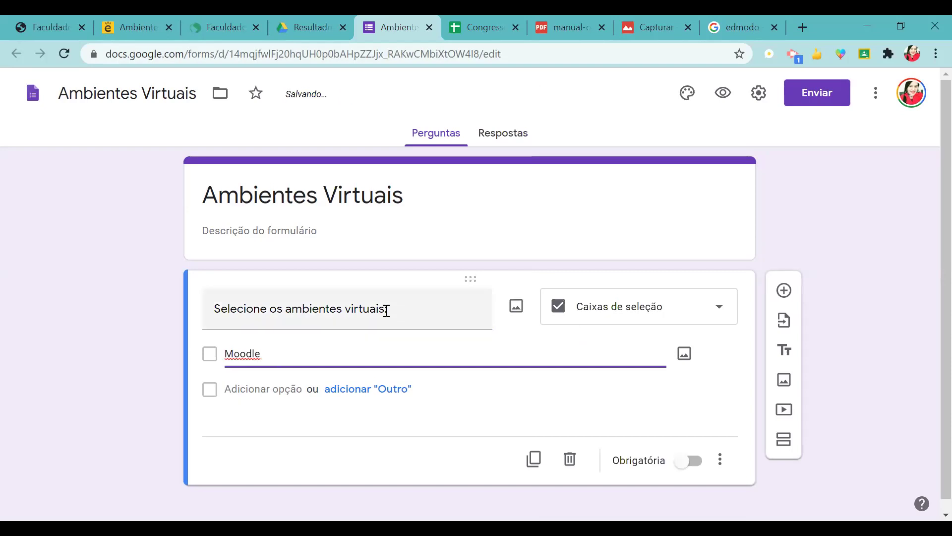
Step: Extend the question text to "Selecione os ambientes virtuais de aprendizagem:"
left_click(386, 309)
left_click(385, 310)
type("de :")
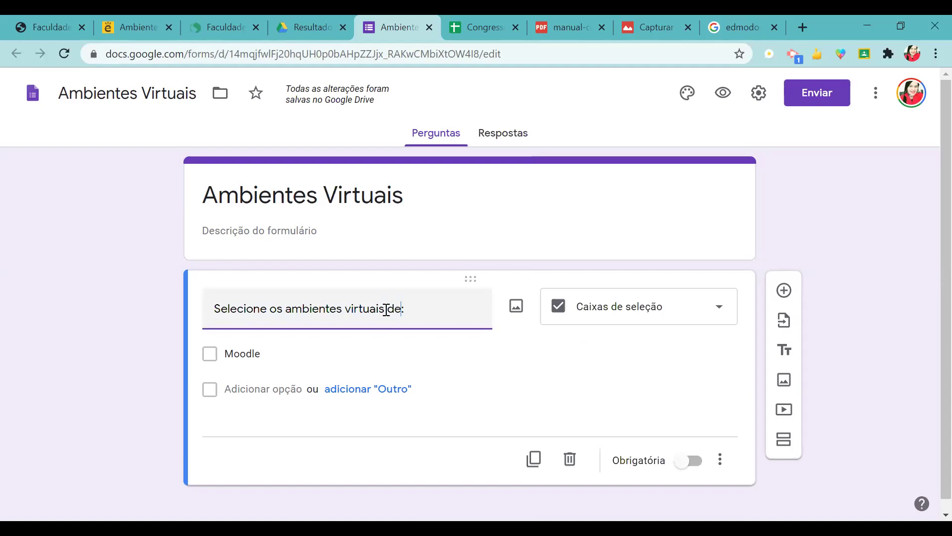
type("aprendizagem")
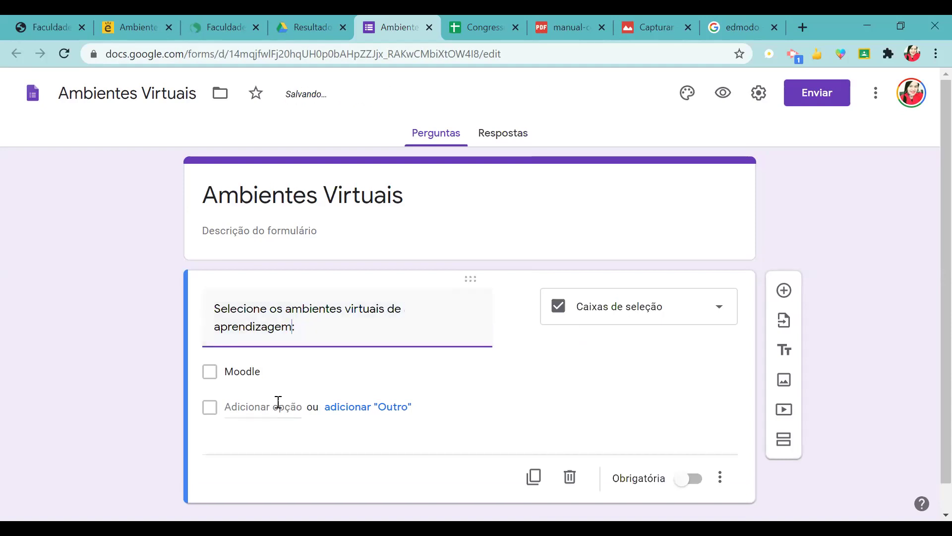
Step: Add "EDMODO" as the second checkbox option of the question
left_click(278, 403)
key("BackSpace")
type("MODO")
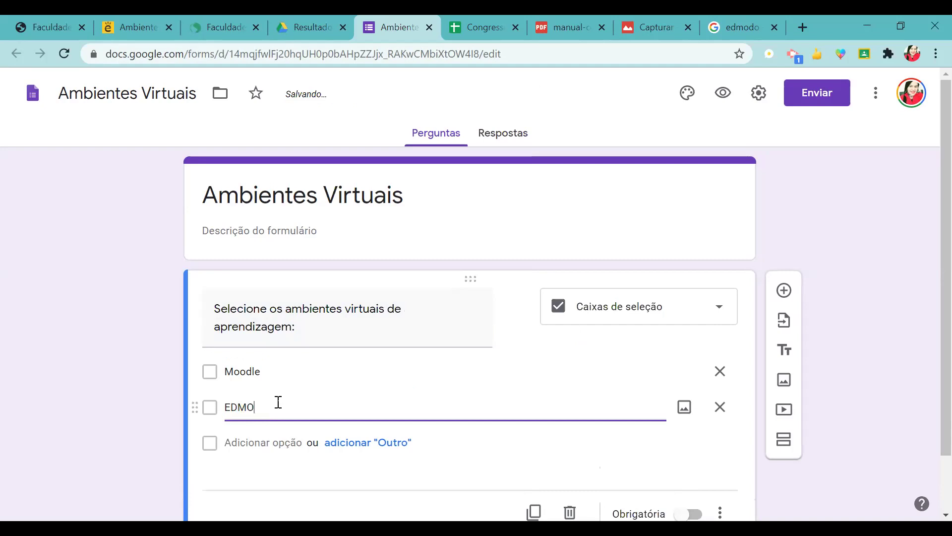
Step: Add "Google Sala" as the third checkbox option of the question
left_click(263, 441)
key("BackSpace")
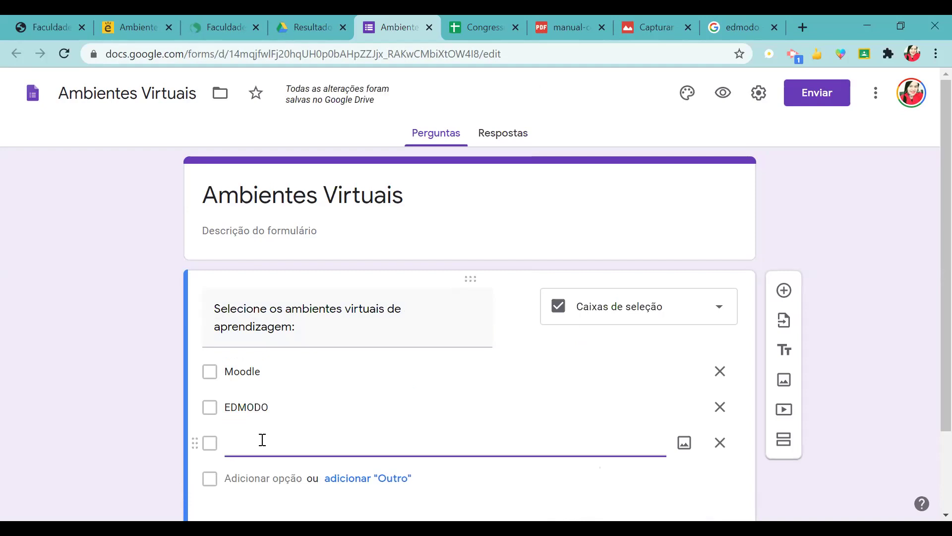
key("BackSpace")
type("gOOGLE")
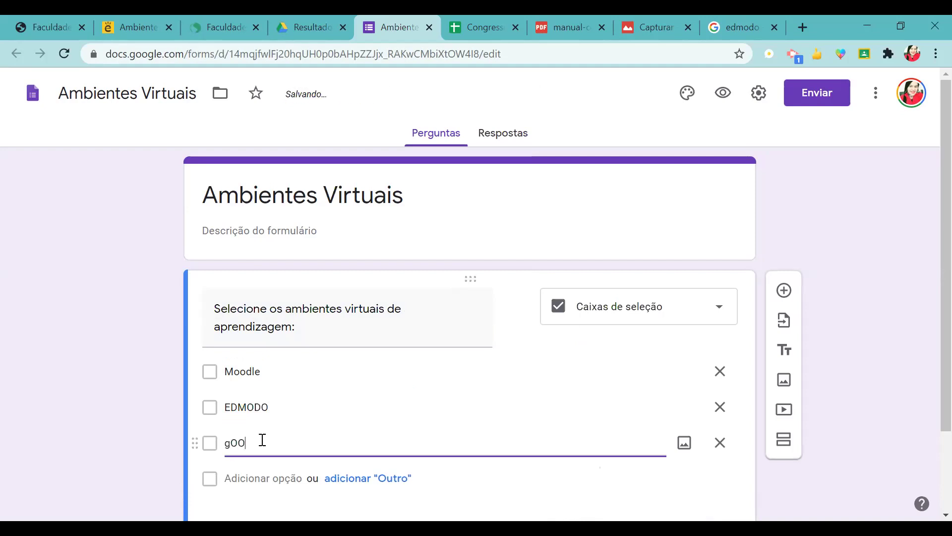
key("BackSpace")
key("BackSpace")
key("BackSpace")
key("BackSpace")
key("BackSpace")
key("BackSpace")
type("Google")
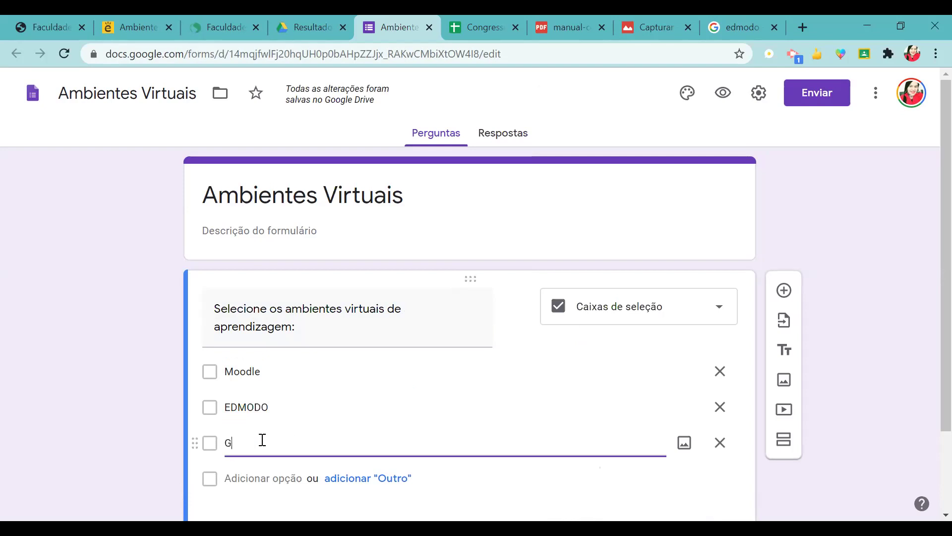
key("BackSpace")
key("BackSpace")
key("BackSpace")
type("v")
type("gle")
type(" Sala")
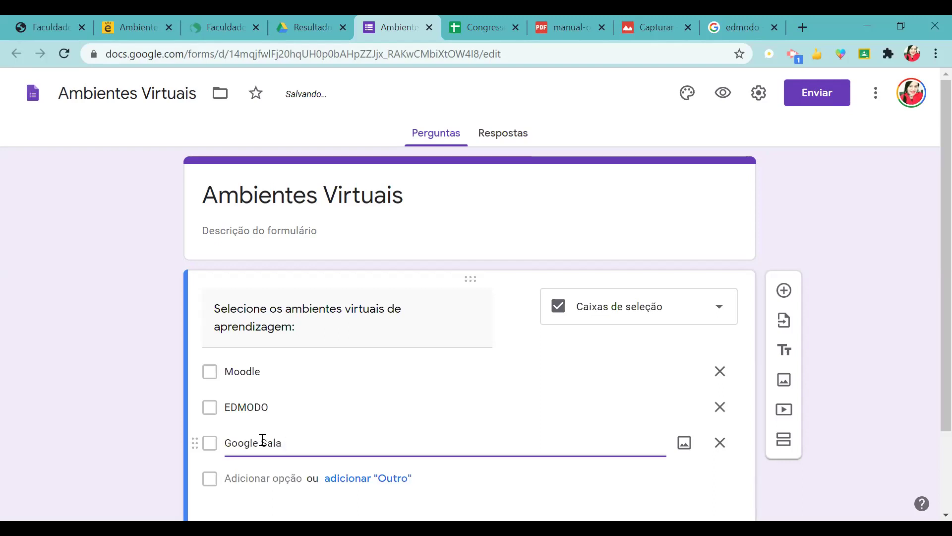
left_click(661, 310)
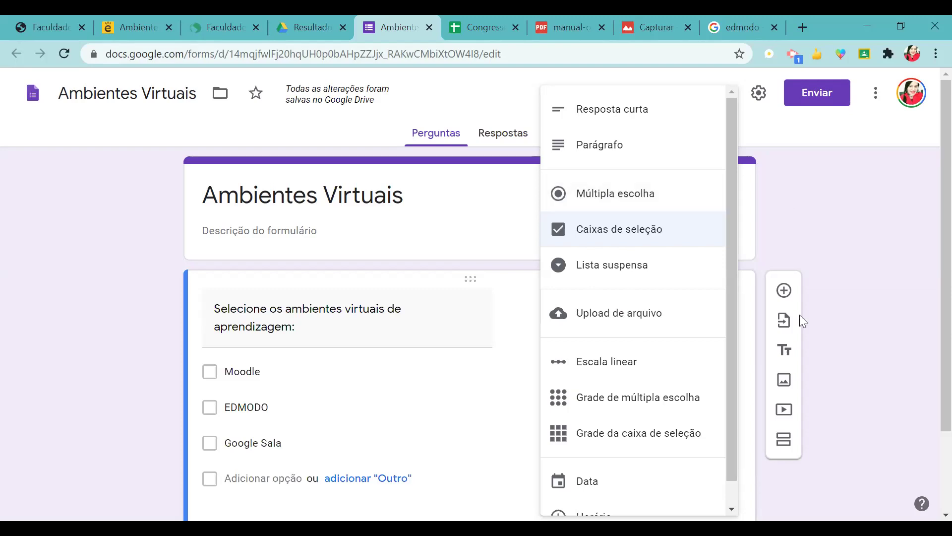
left_click(867, 325)
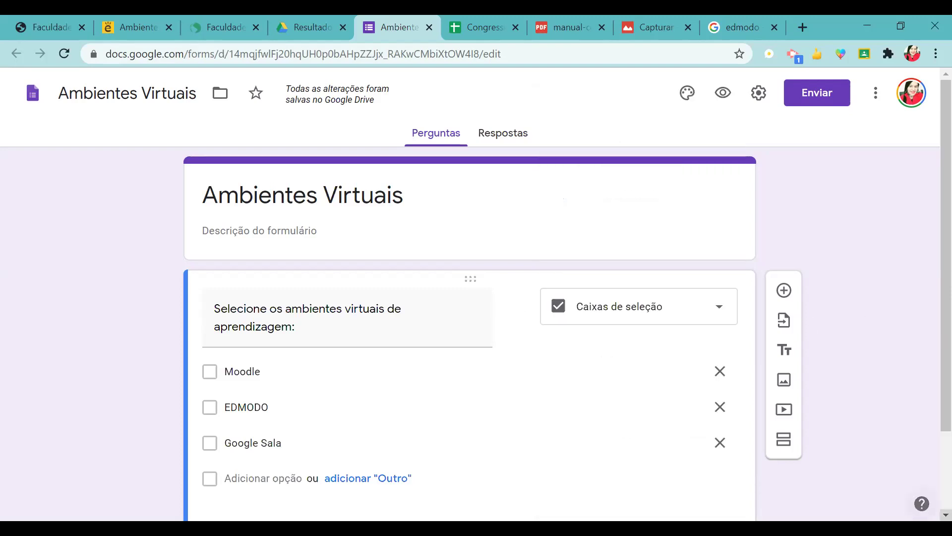
Step: Add "Windows" as the fourth checkbox option of the question
scroll(918, 496, "down", 1)
scroll(470, 297, "down", 1)
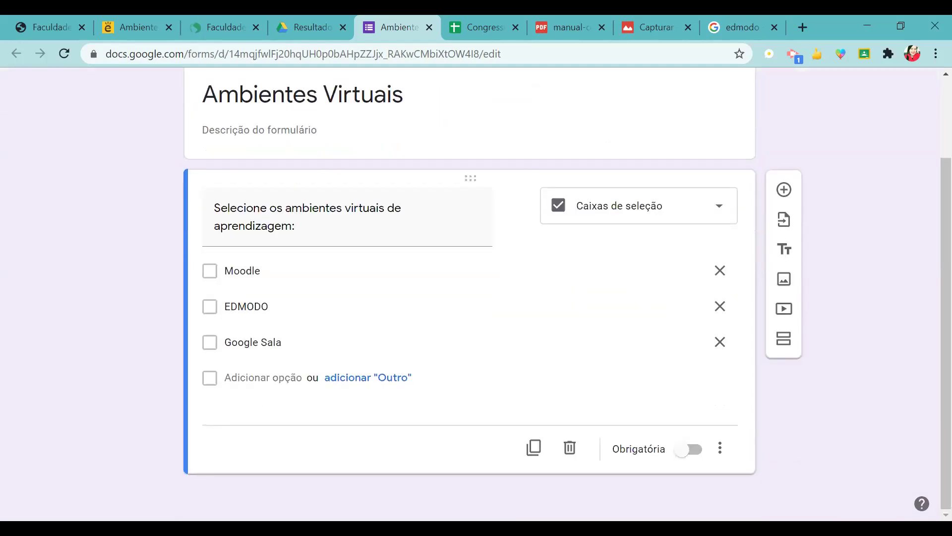
left_click(260, 376)
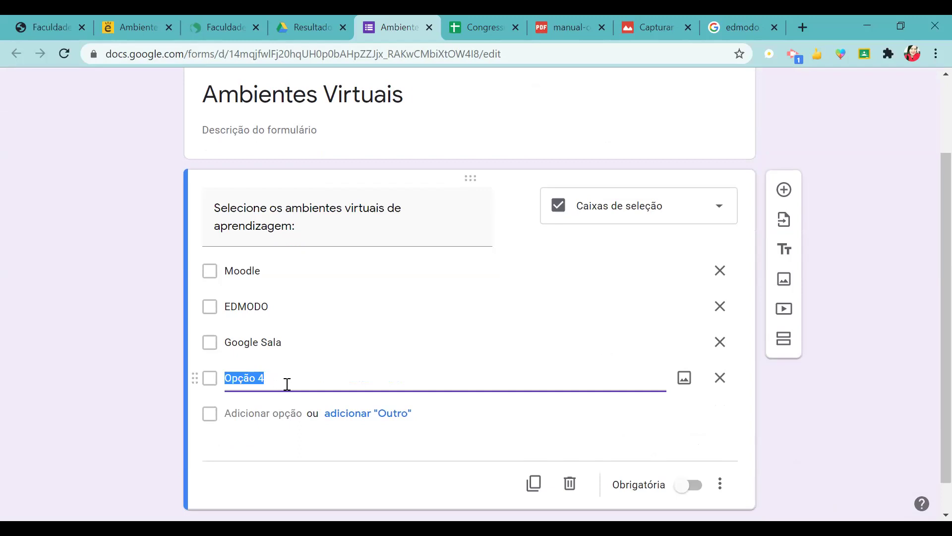
key("BackSpace")
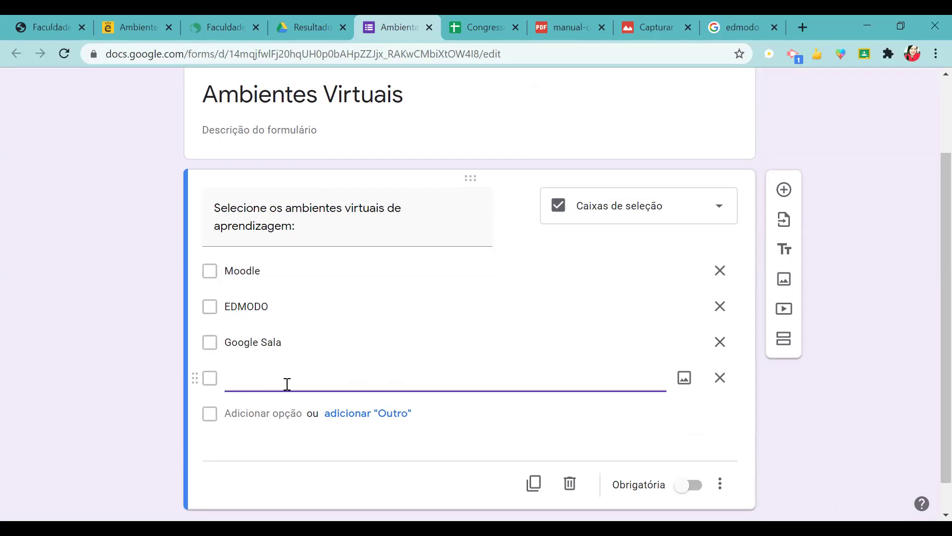
type("Windows")
left_click(926, 391)
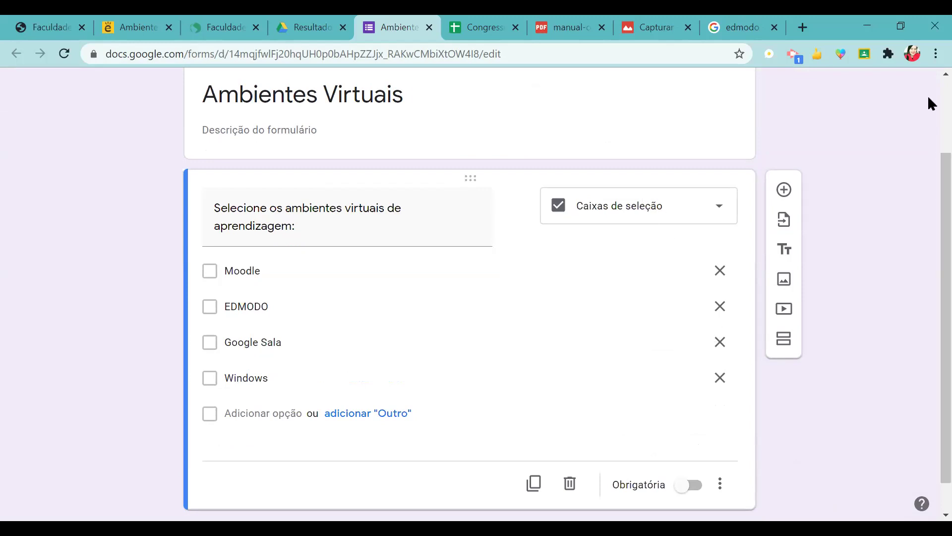
Step: Preview the form and tick Moodle, EDMODO and Google Sala as a trial answer
scroll(928, 95, "up", 3)
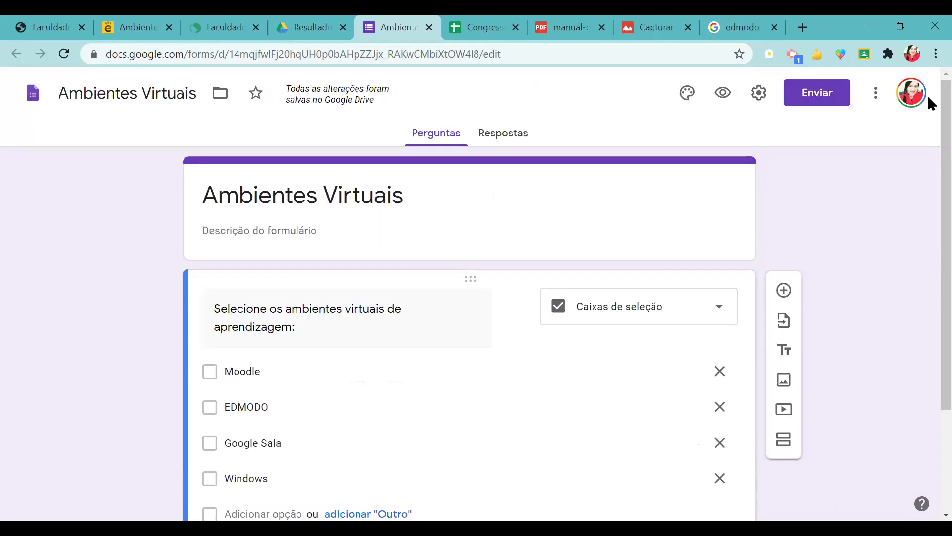
left_click(722, 96)
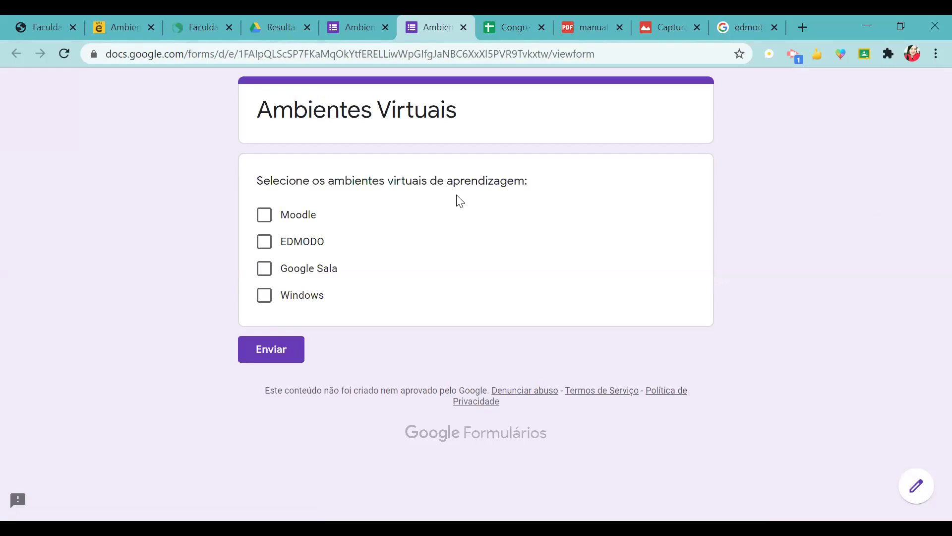
left_click(265, 218)
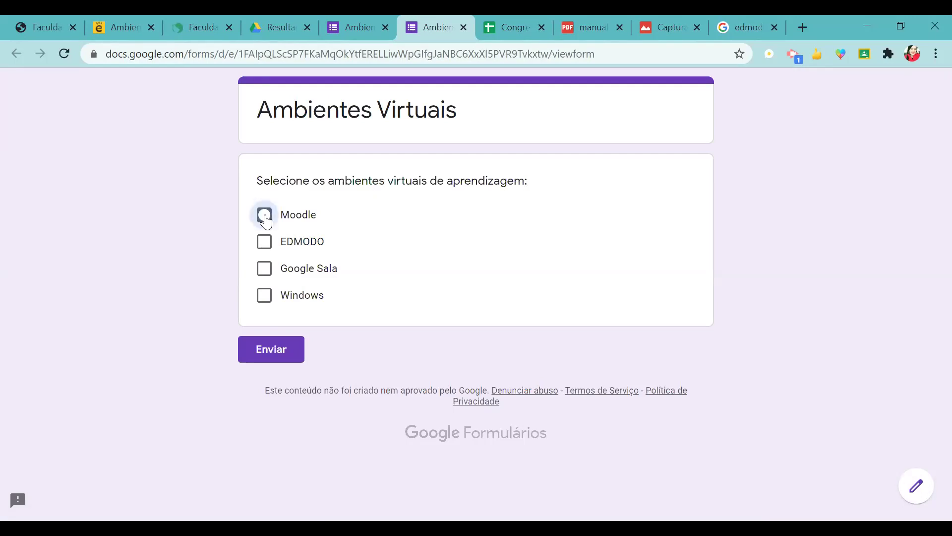
left_click(264, 243)
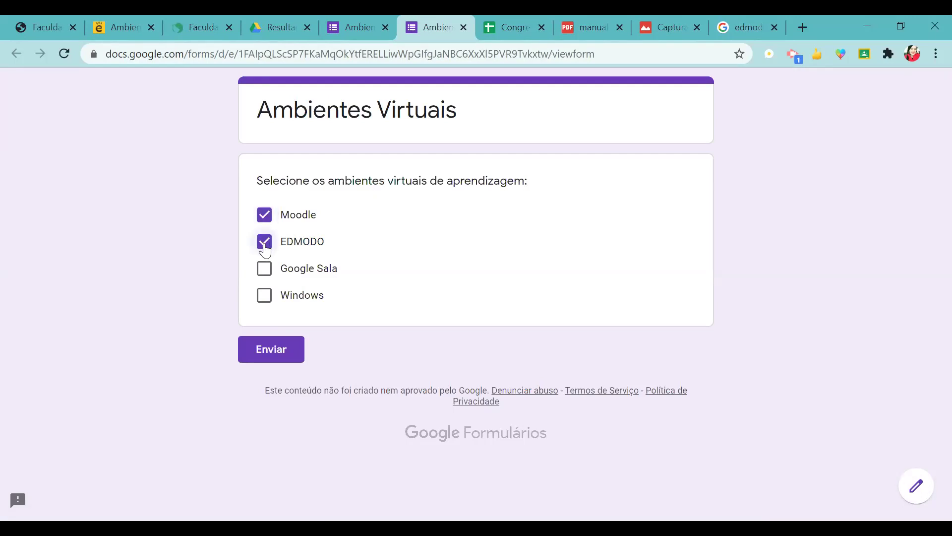
left_click(262, 269)
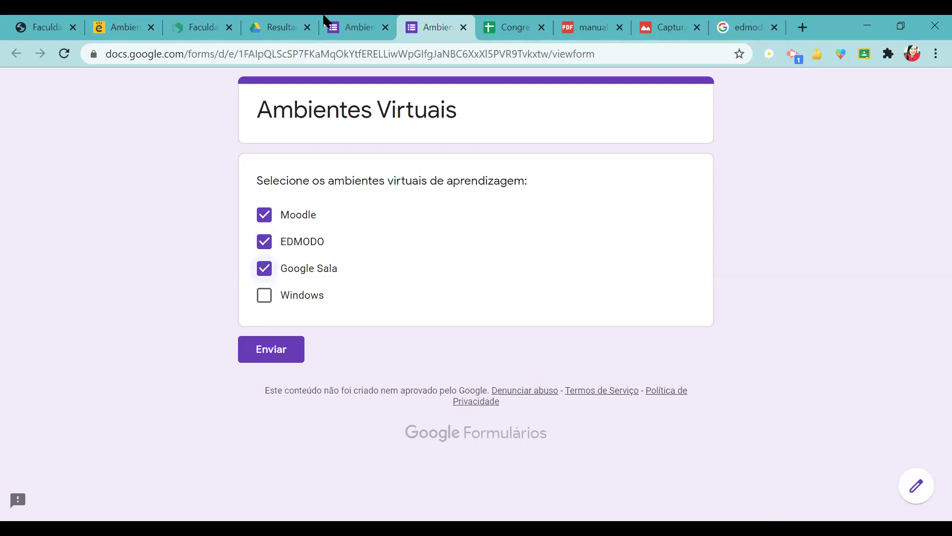
Step: Return to the form editor and extend the third option's text to "Google Sala de Aula"
left_click(356, 25)
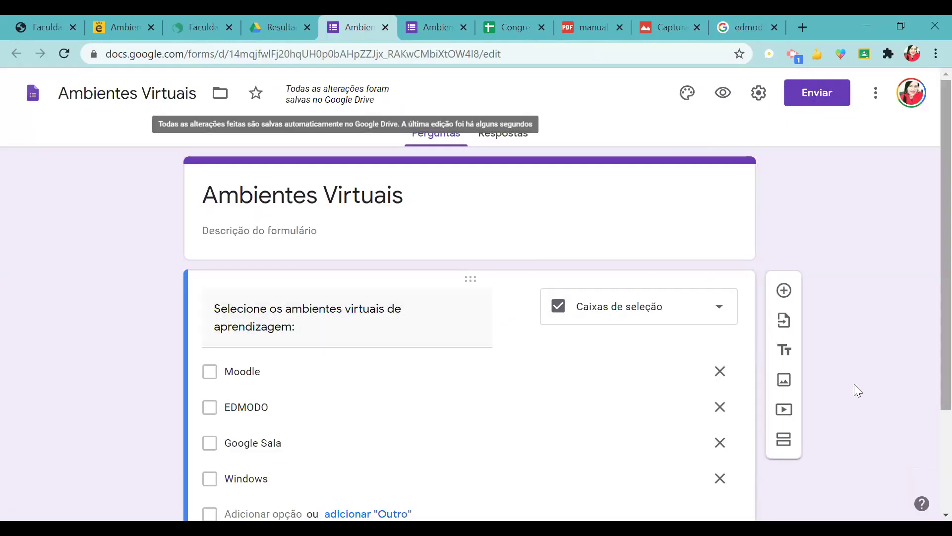
left_click(294, 441)
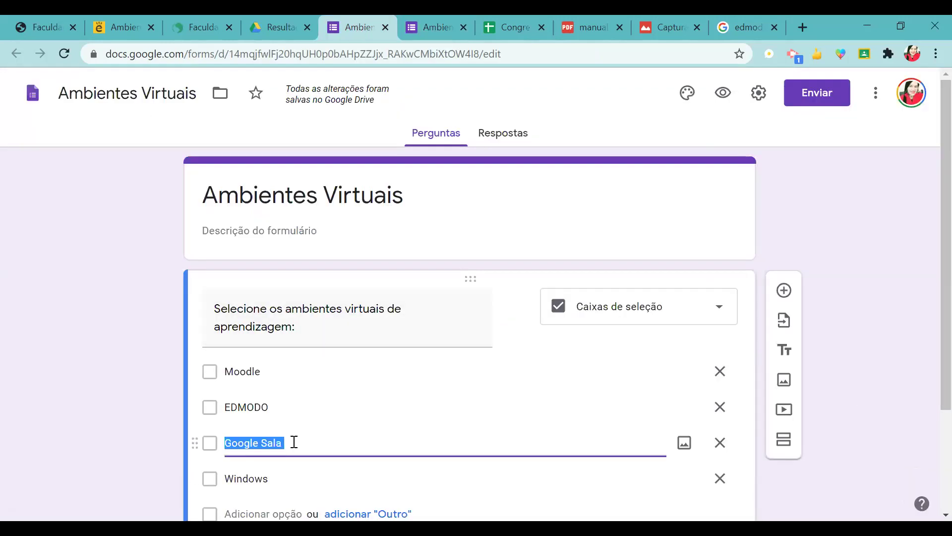
left_click(295, 442)
type("de Aula")
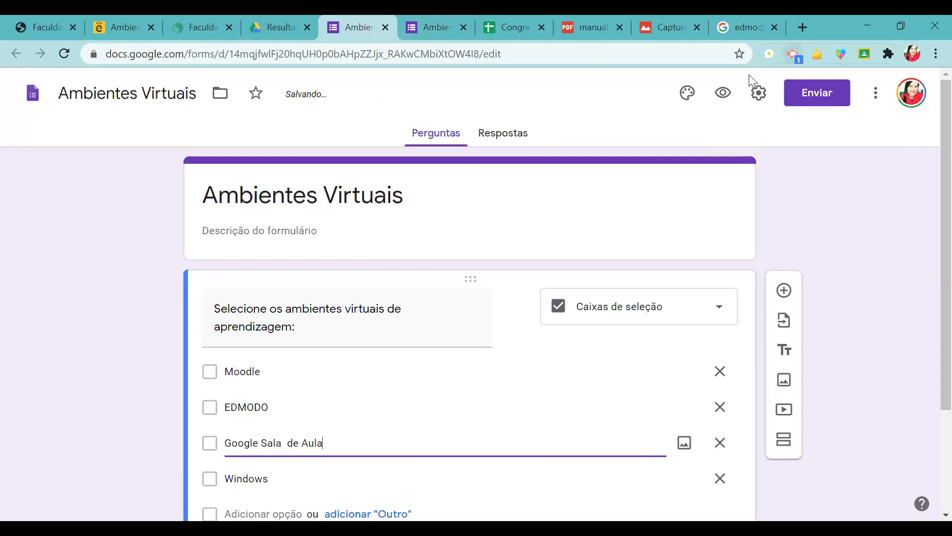
Step: Preview the updated form in a fresh page and discard the unsent answers of the outdated preview
left_click(724, 92)
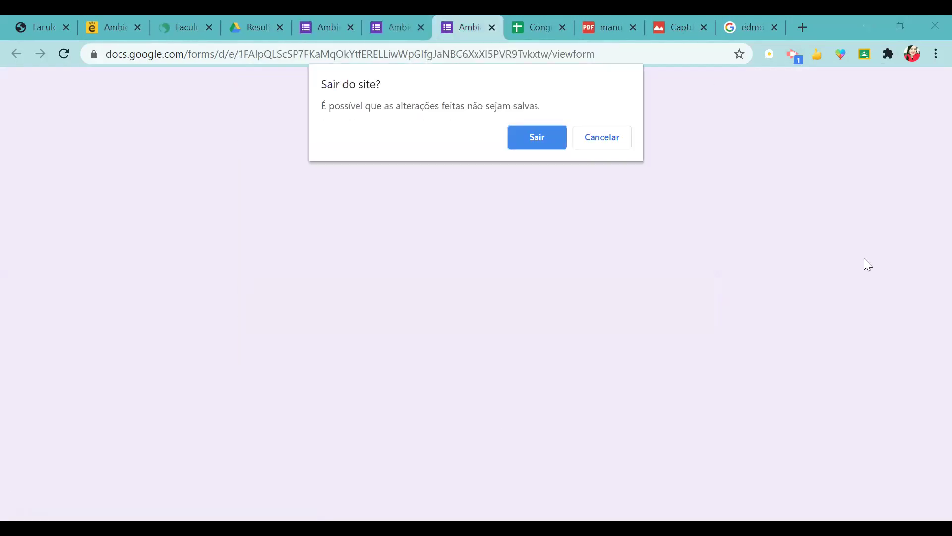
left_click(537, 137)
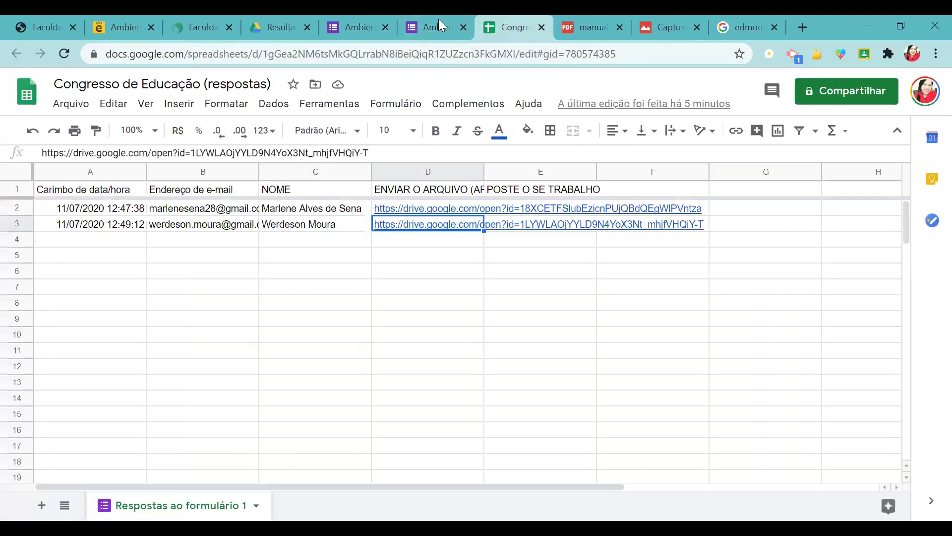
left_click(438, 18)
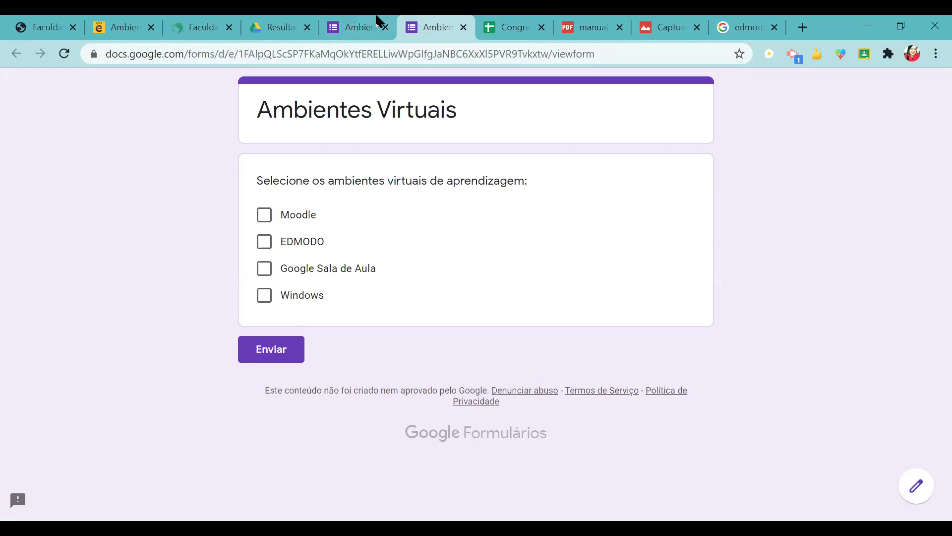
Step: Submit a test response with Moodle, EDMODO and Google Sala de Aula ticked
left_click(270, 216)
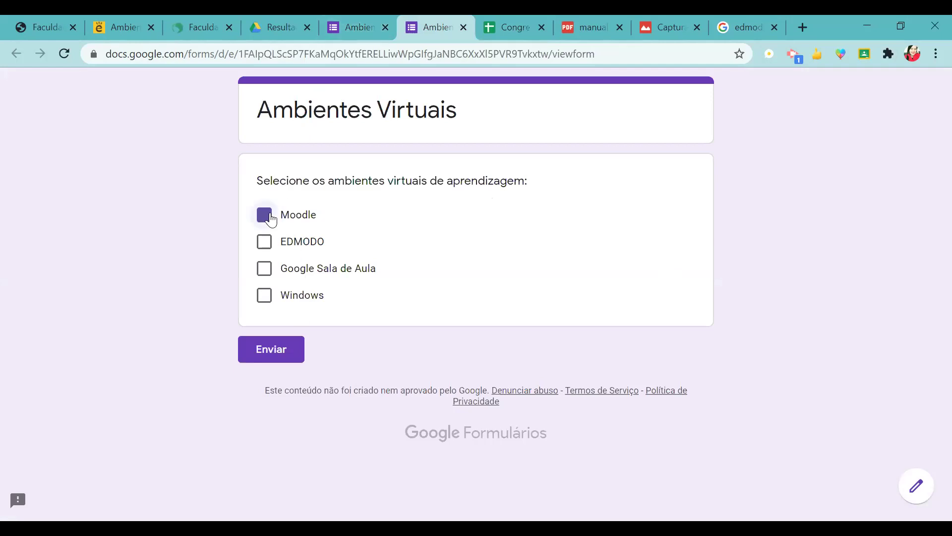
left_click(270, 247)
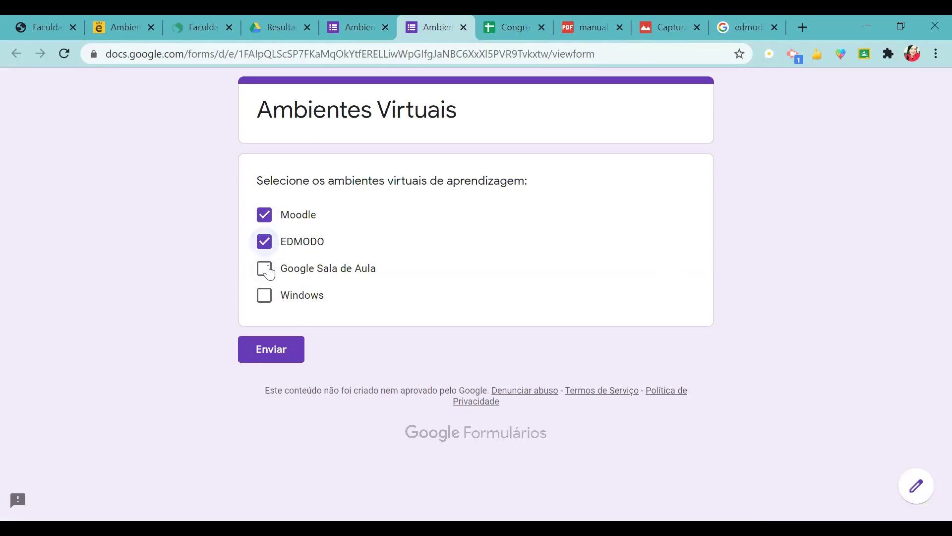
left_click(268, 271)
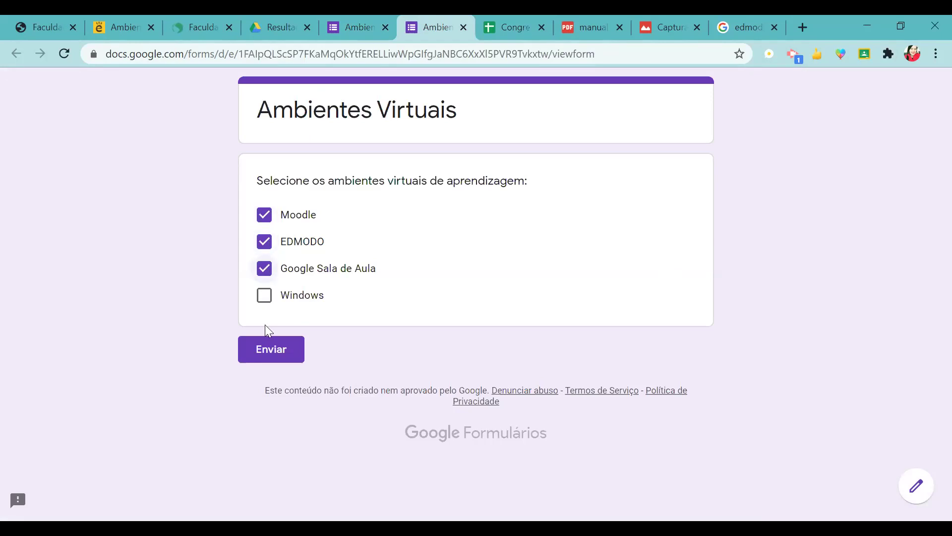
left_click(264, 350)
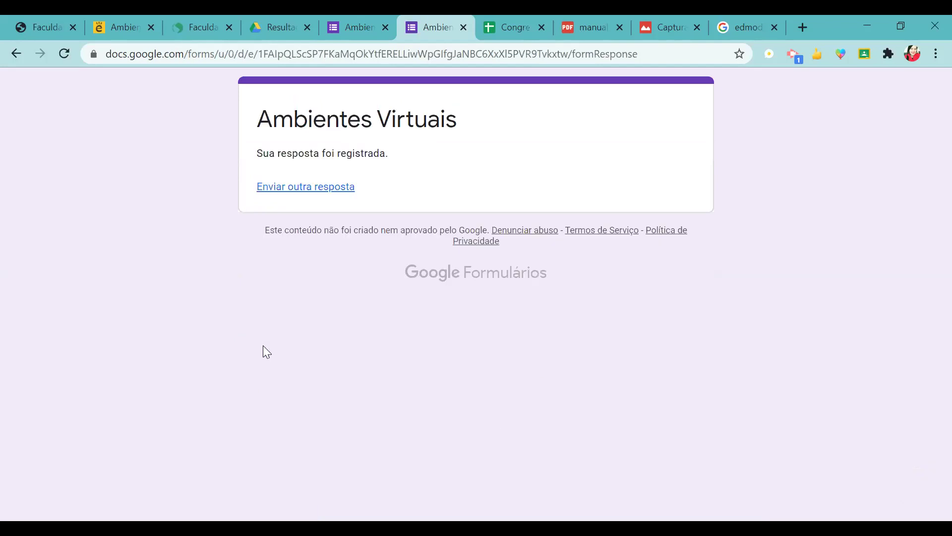
Step: Return to the form editor, turn on "Criar teste" in the form's settings and save them
left_click(348, 22)
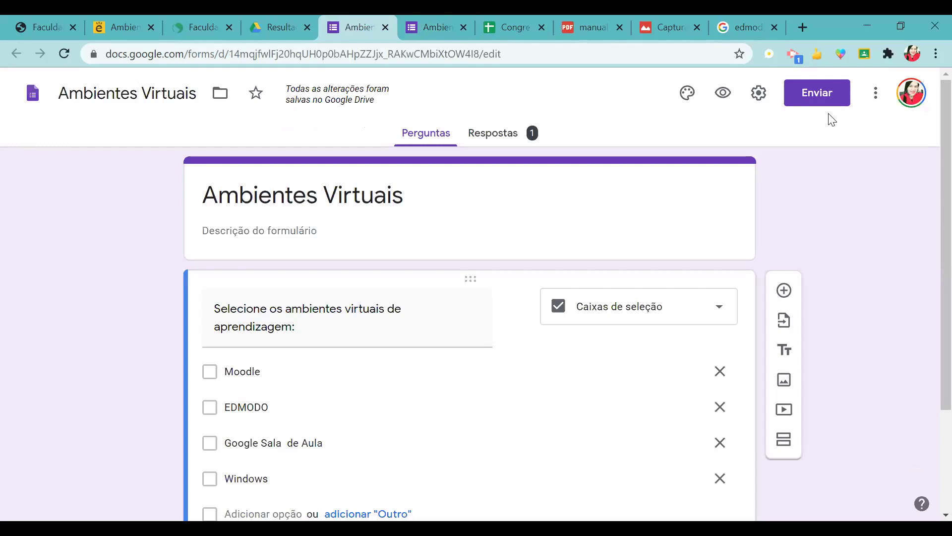
left_click(758, 94)
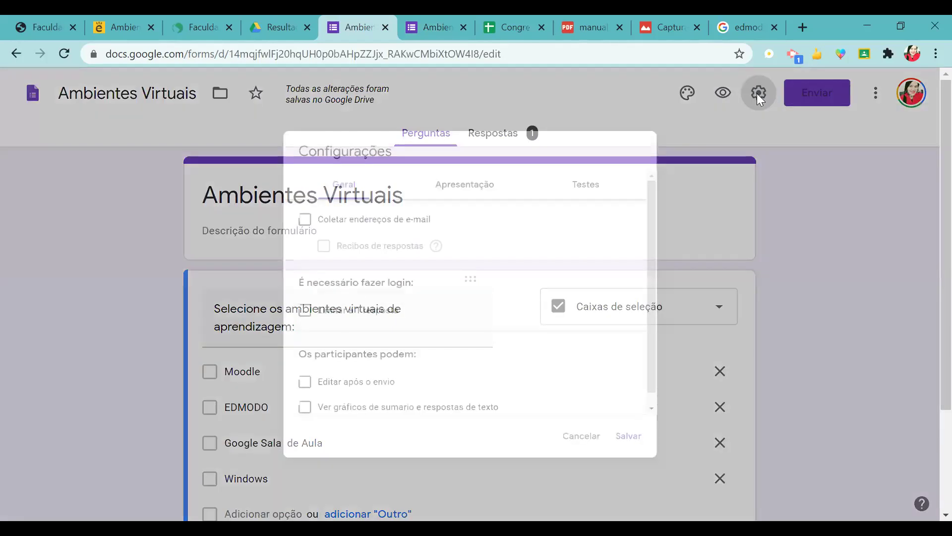
left_click(607, 163)
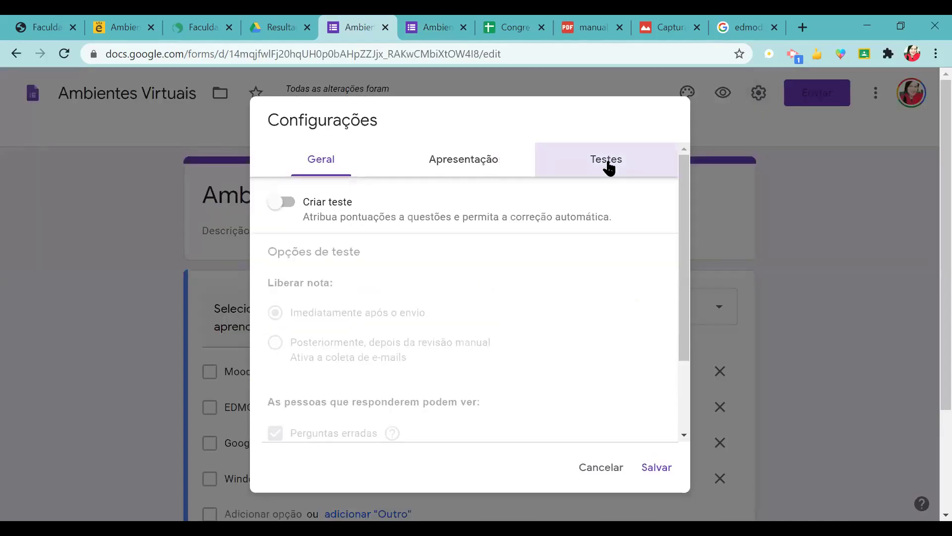
left_click(293, 207)
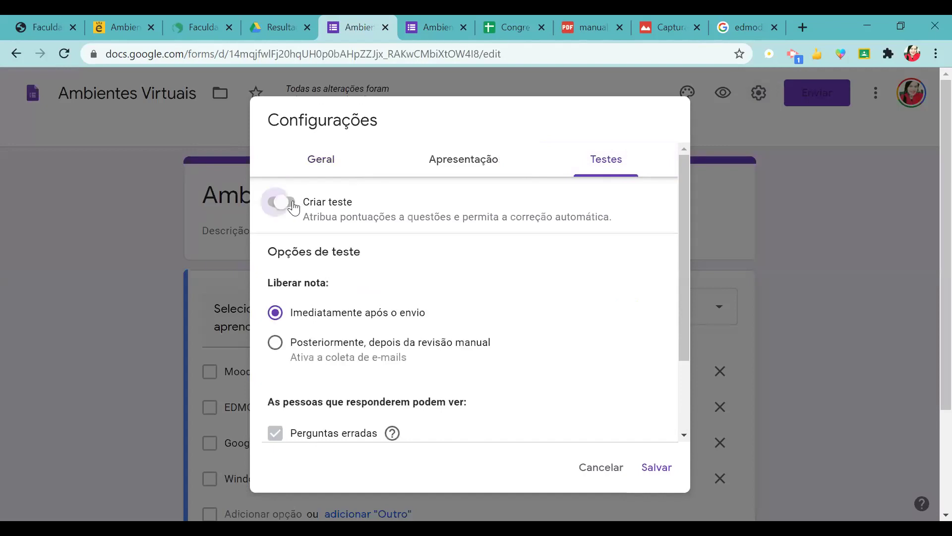
left_click(657, 467)
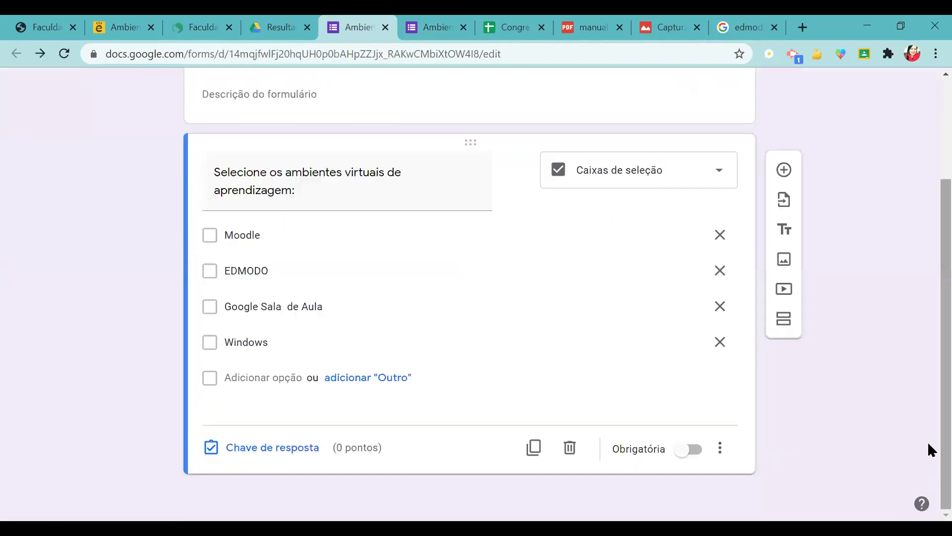
Step: Mark Moodle, EDMODO and Google Sala de Aula as the correct answers in the question's answer key
left_click(253, 450)
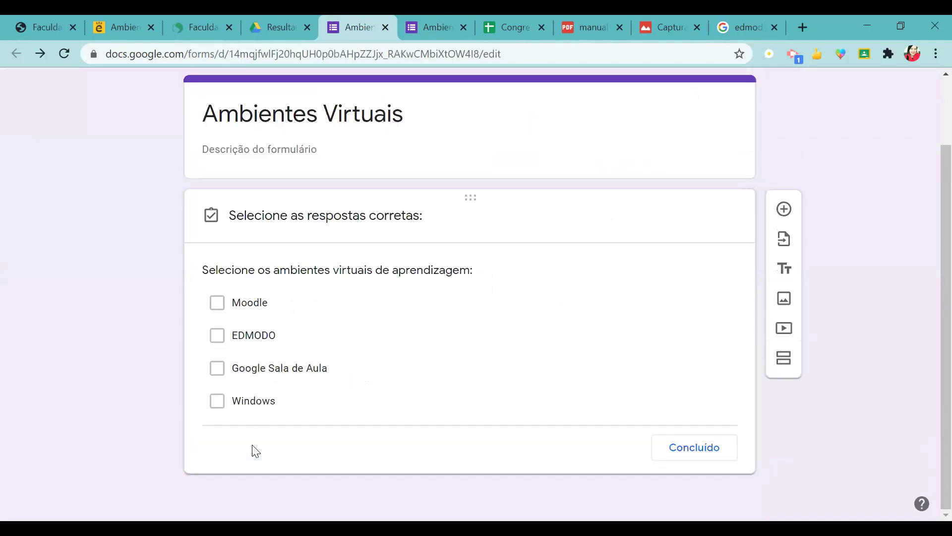
left_click(216, 312)
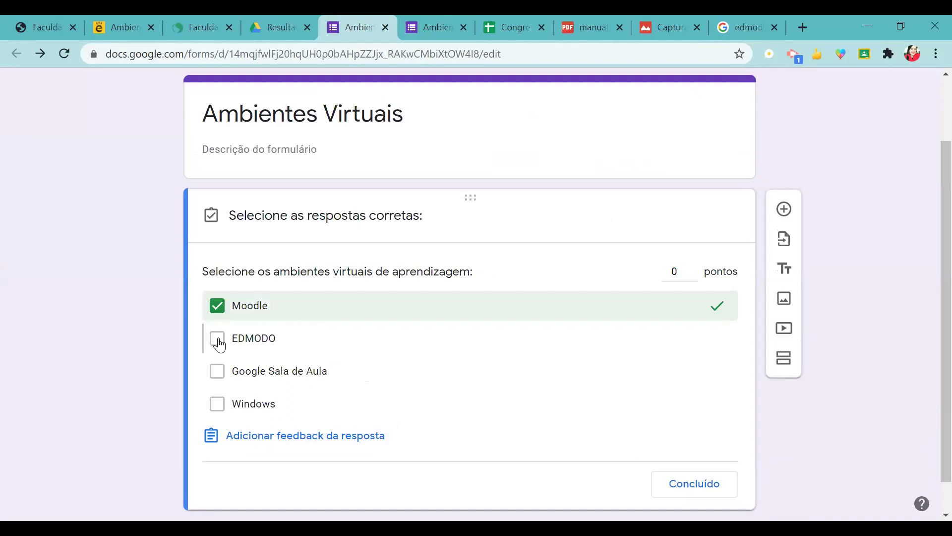
left_click(218, 340)
left_click(218, 372)
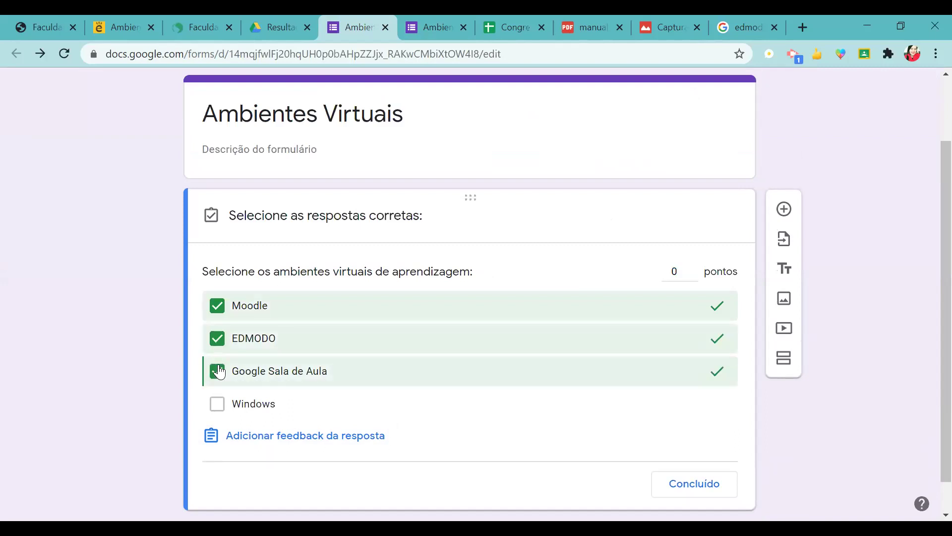
Step: Set the question's answer key to 10 points and finish editing the key
left_click(680, 271)
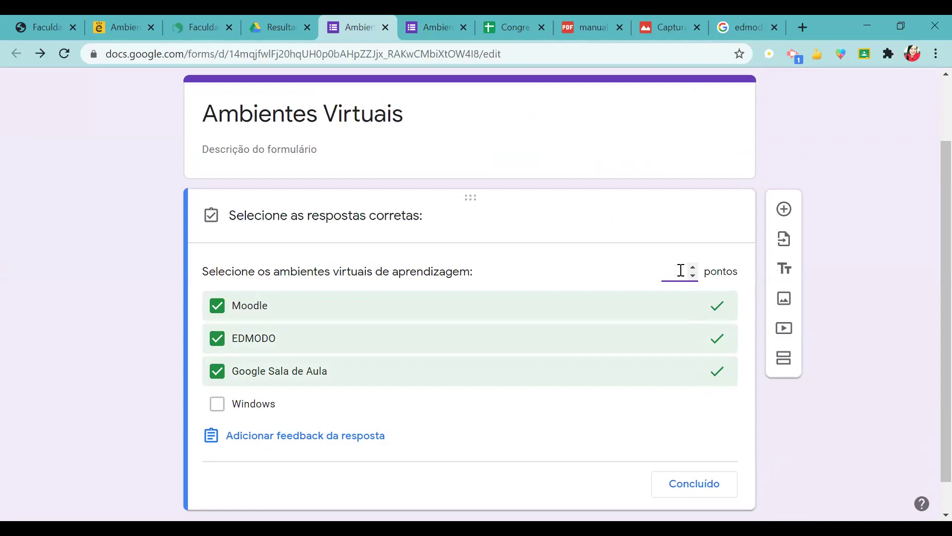
type("10")
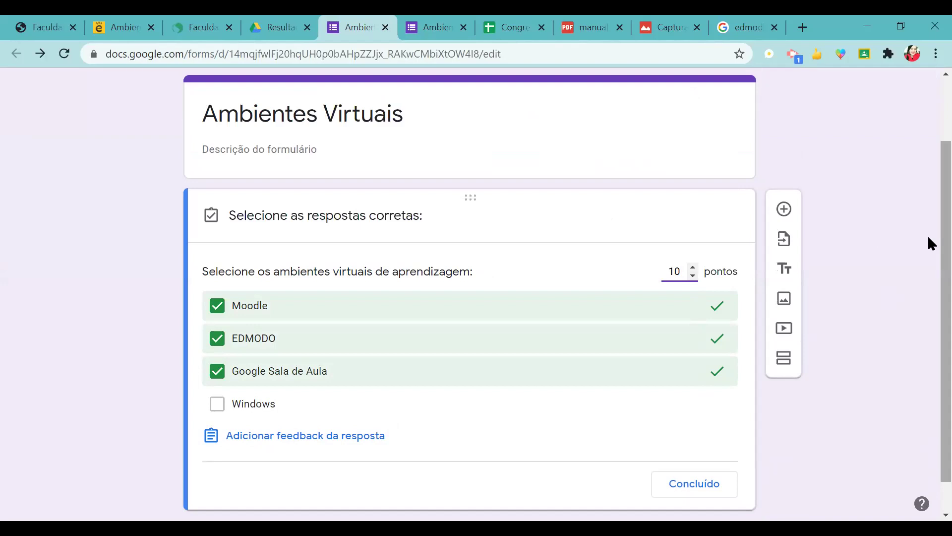
scroll(929, 285, "down", 1)
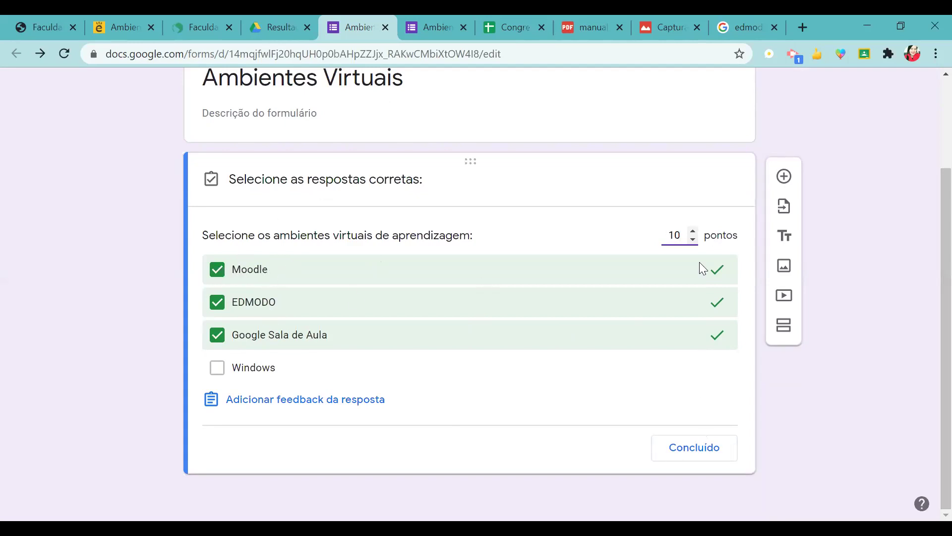
left_click(695, 447)
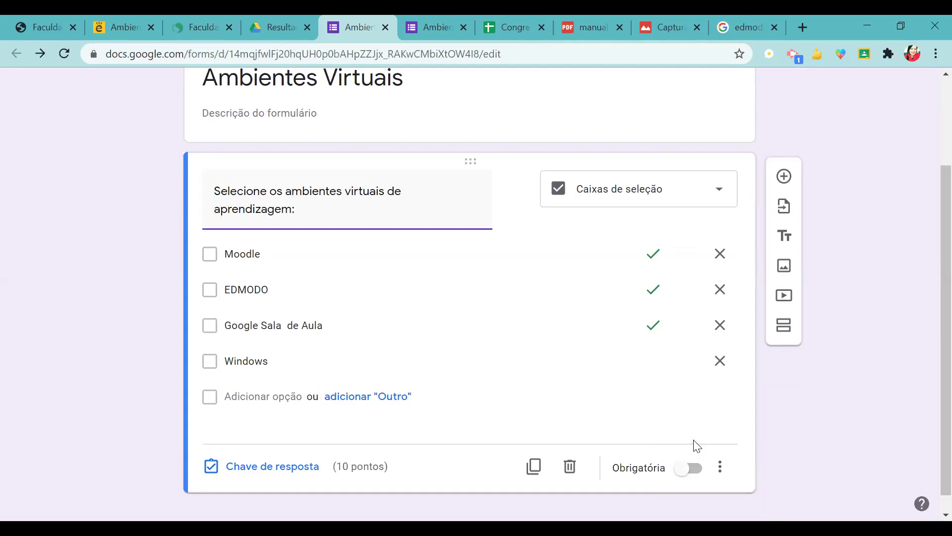
left_click(591, 198)
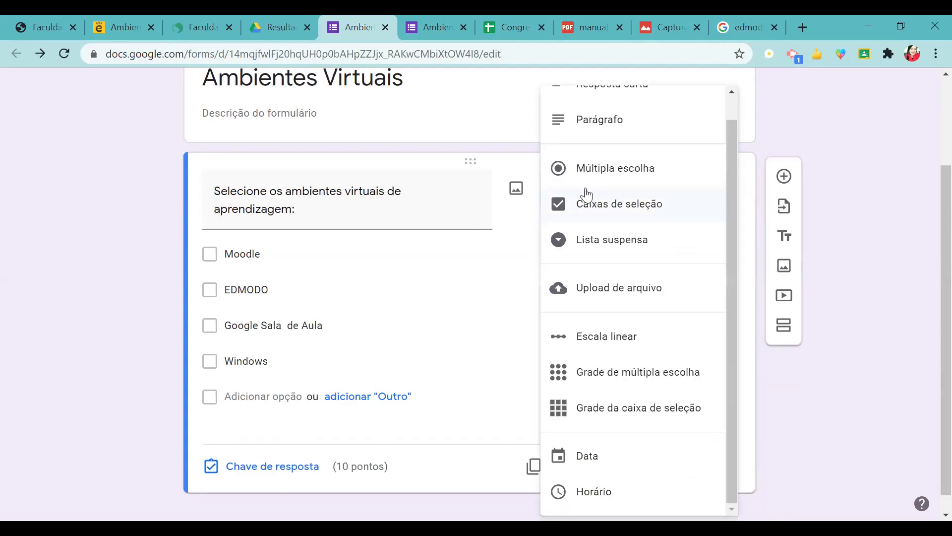
left_click(886, 256)
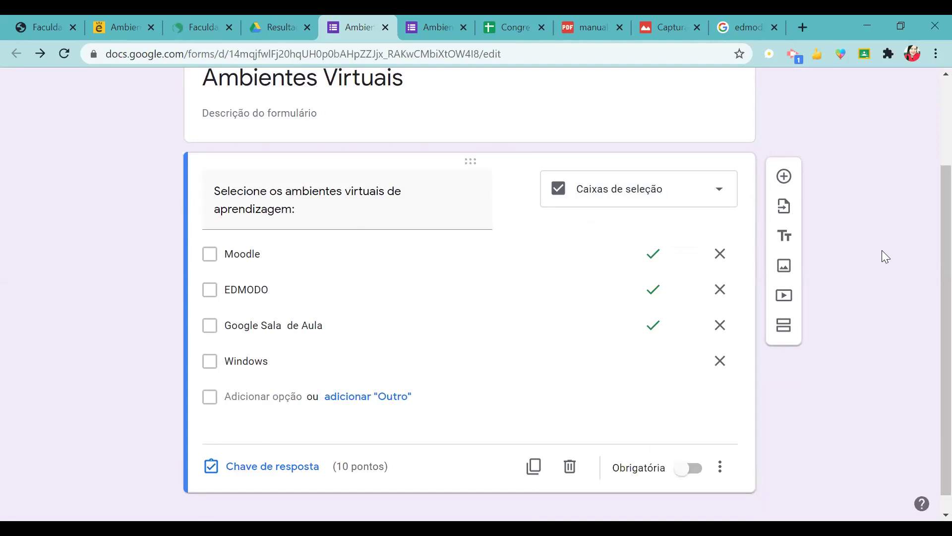
left_click(784, 176)
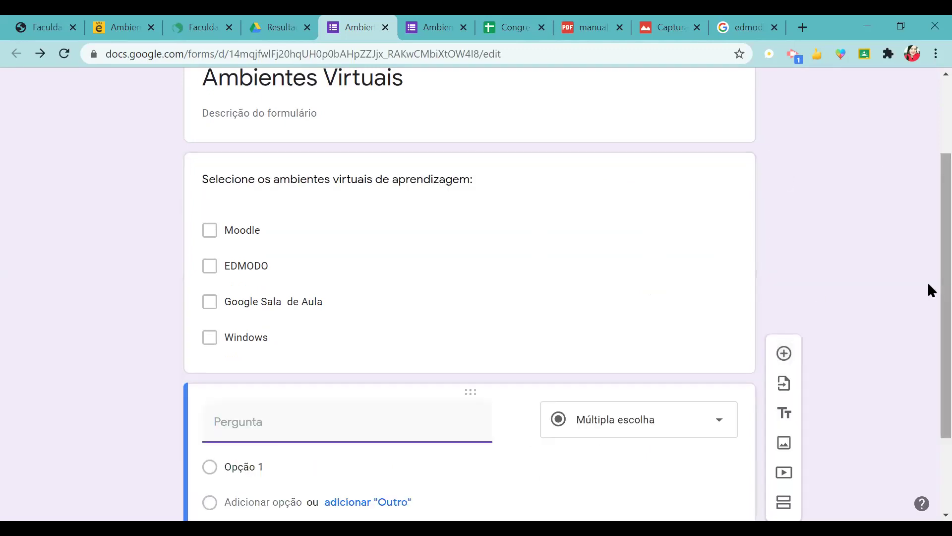
scroll(659, 286, "down", 3)
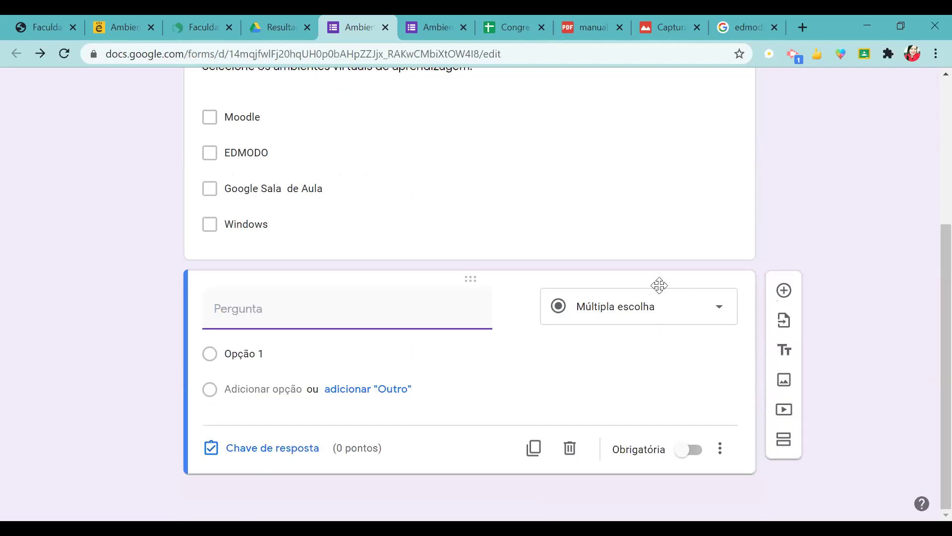
left_click(664, 315)
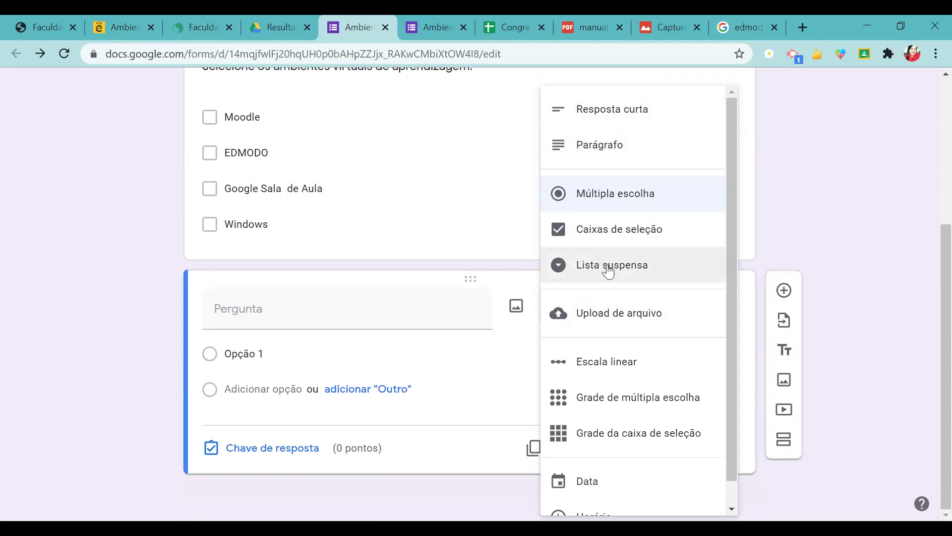
left_click(887, 213)
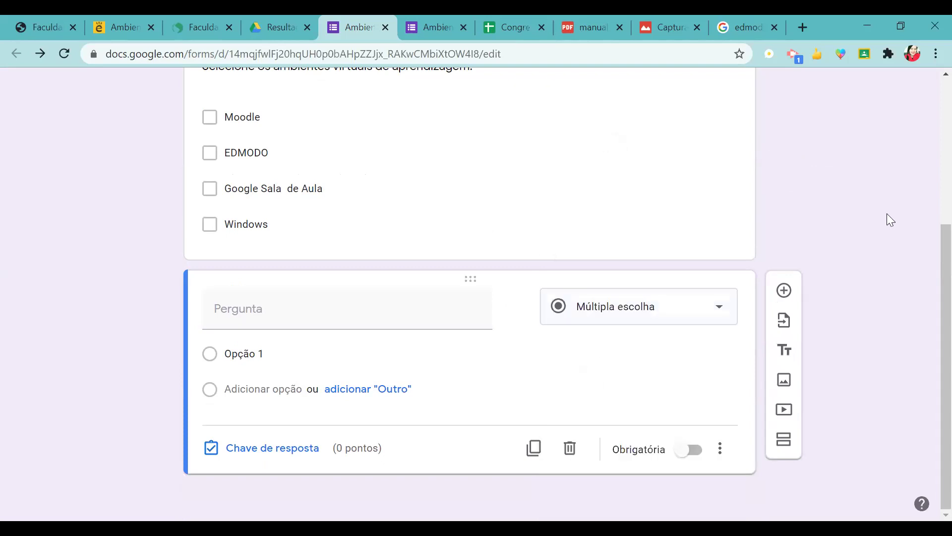
left_click(570, 449)
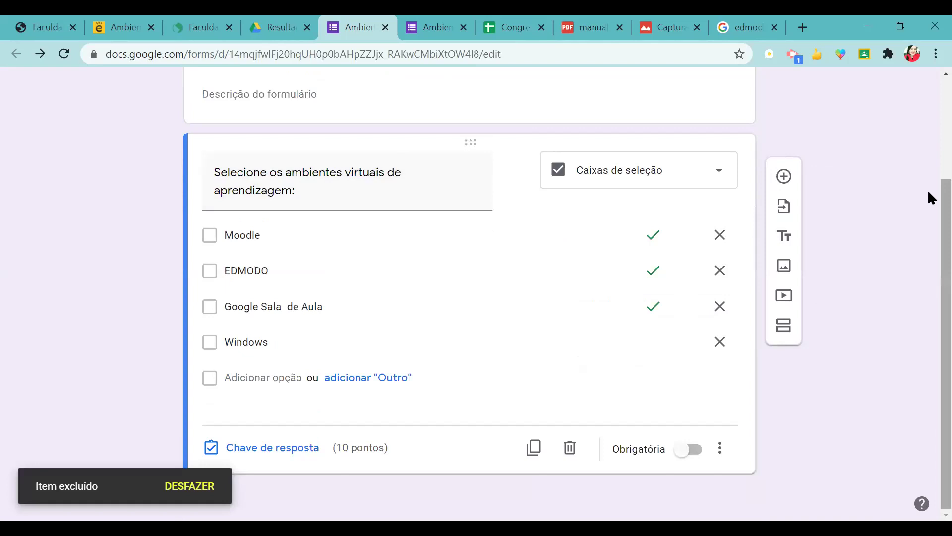
Step: Preview the quiz in a fresh page and close the outdated response page
scroll(927, 190, "up", 3)
left_click(731, 99)
left_click(491, 27)
Step: Submit a test response with Moodle, EDMODO and Windows ticked and view its score
left_click(269, 218)
left_click(266, 245)
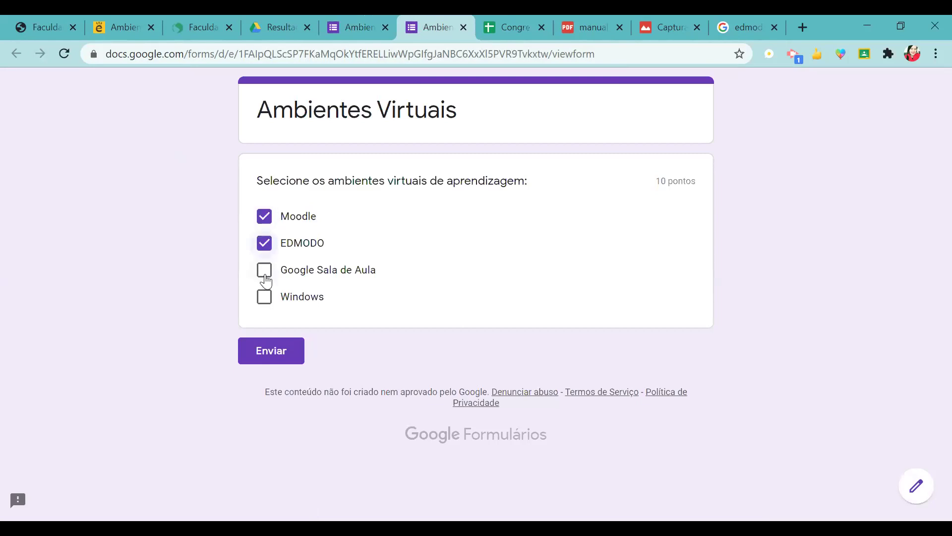
left_click(266, 297)
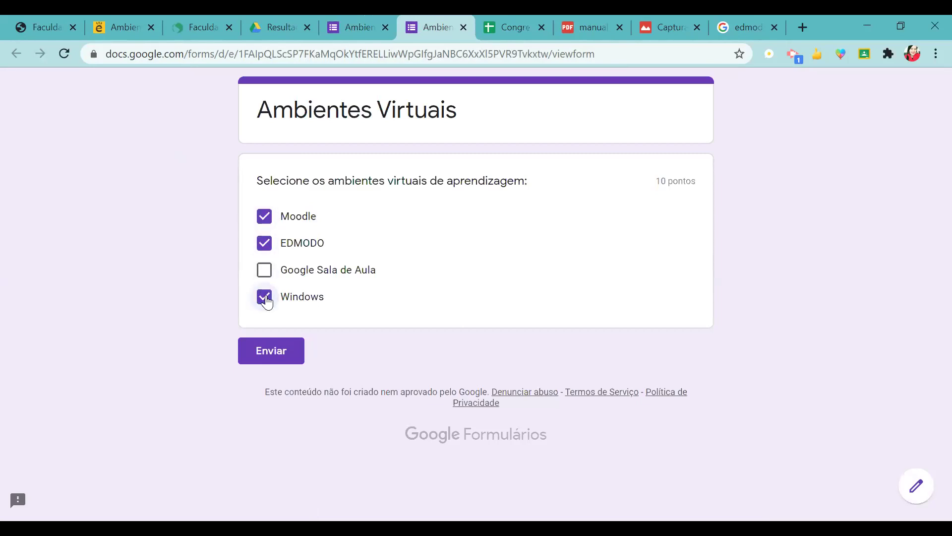
left_click(266, 354)
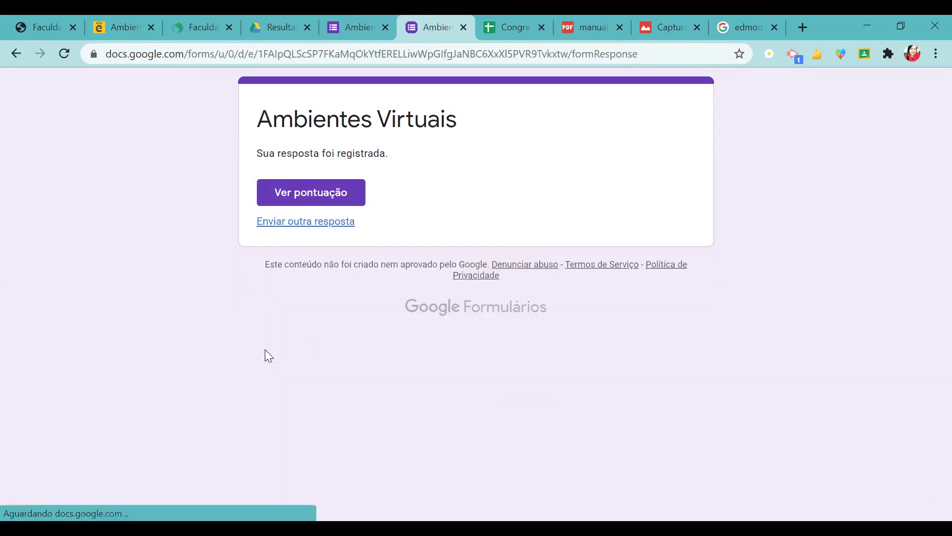
left_click(292, 188)
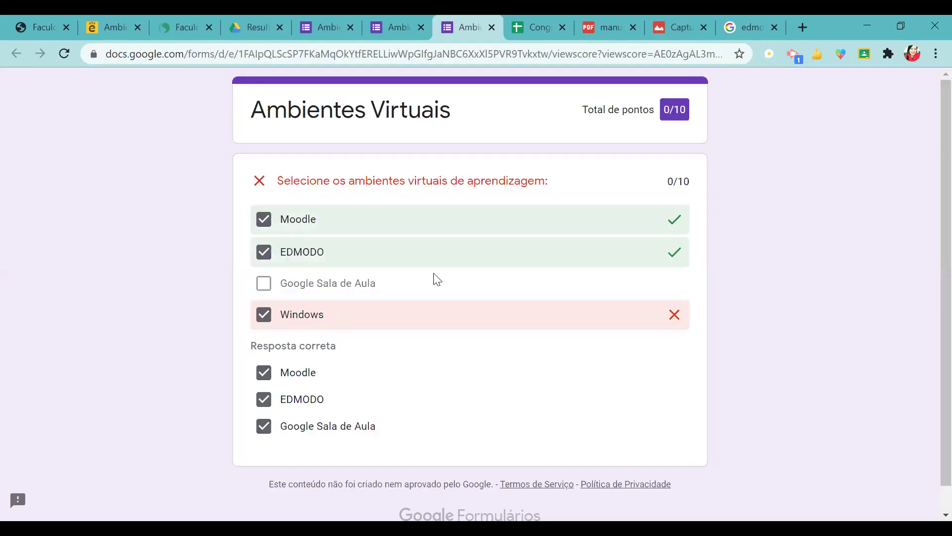
Step: Return to the form editor and preview the quiz once more in another page
left_click(389, 25)
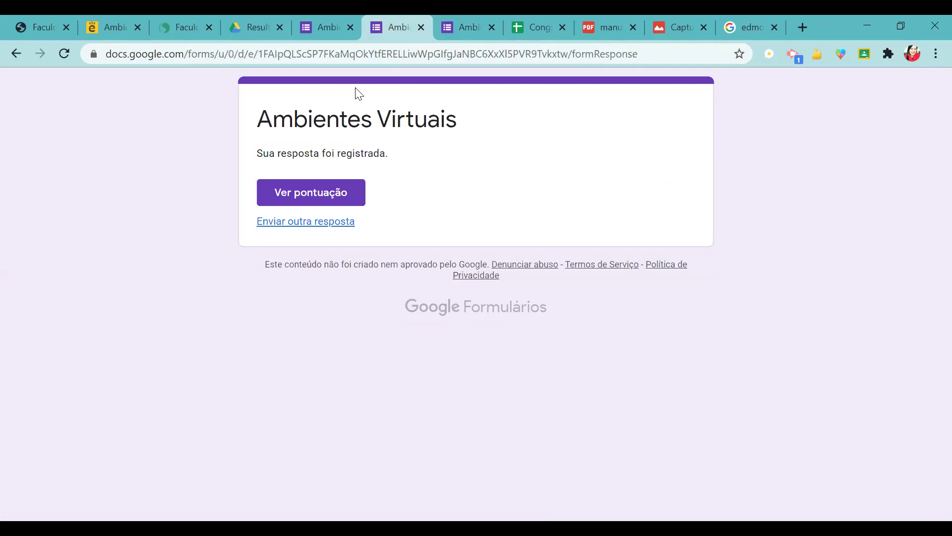
left_click(316, 27)
left_click(723, 93)
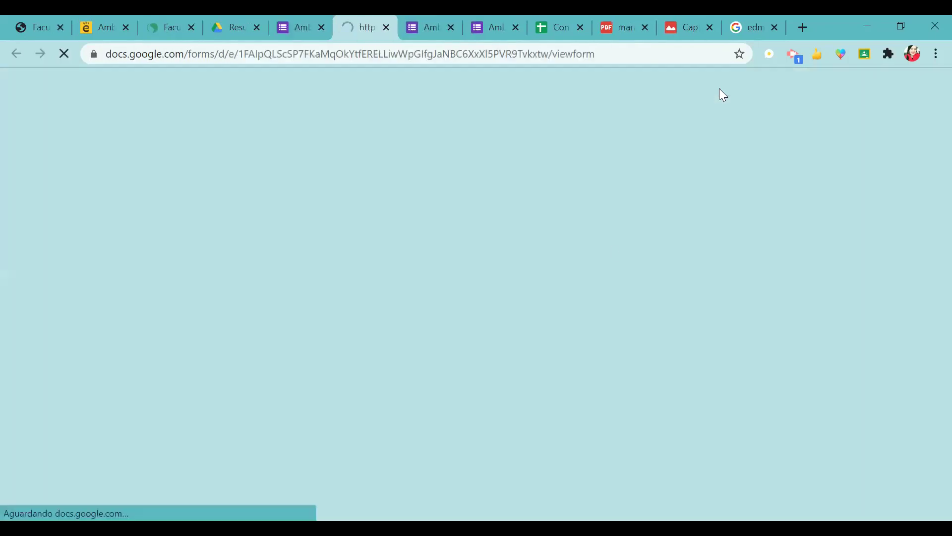
Step: Submit a test response with Moodle, EDMODO and Google Sala de Aula ticked and view its score
left_click(264, 216)
left_click(264, 243)
left_click(265, 270)
left_click(269, 349)
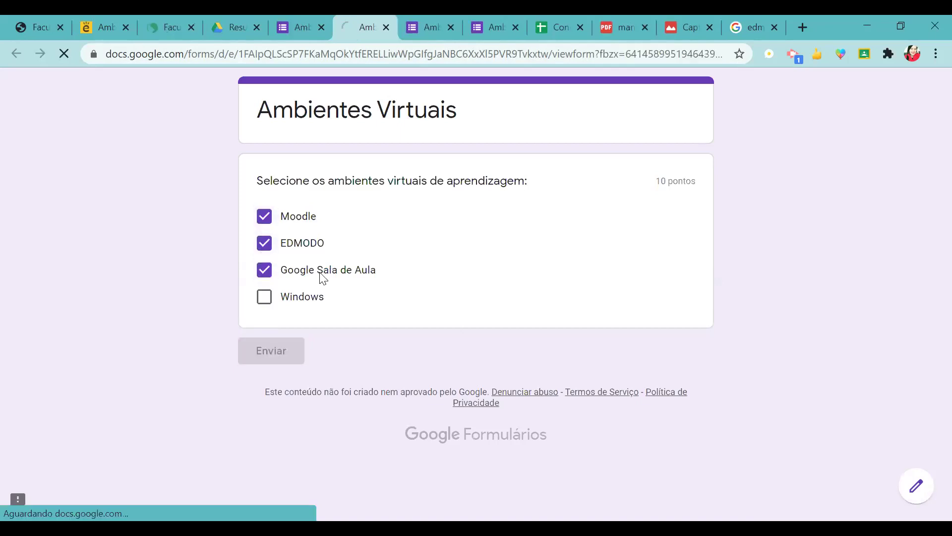
left_click(318, 192)
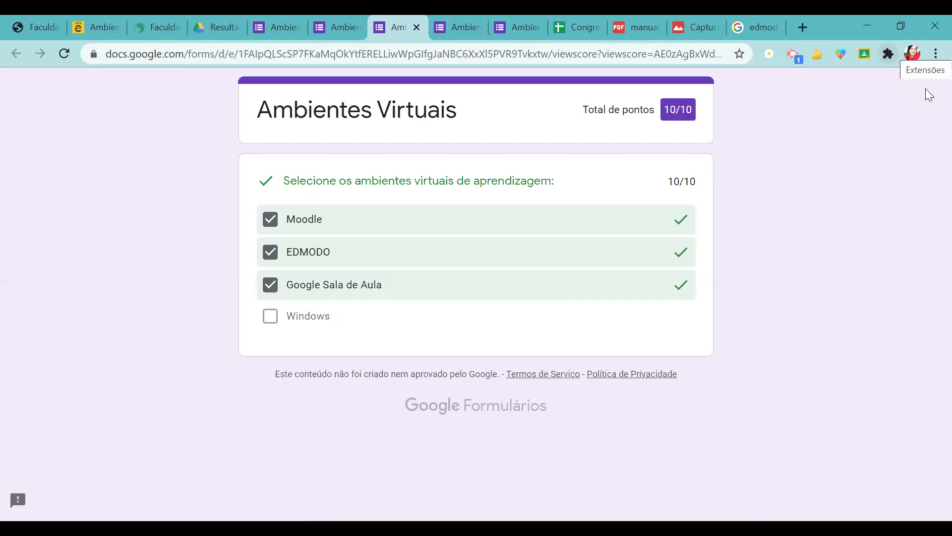
Step: Return to the quiz editor and examine the response summary, including the point distribution and the frequently missed questions
left_click(330, 21)
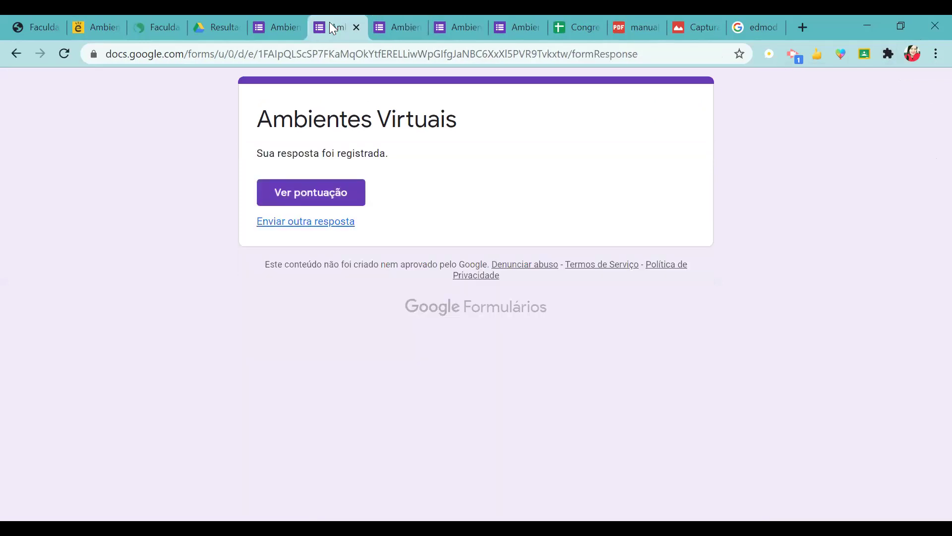
left_click(274, 21)
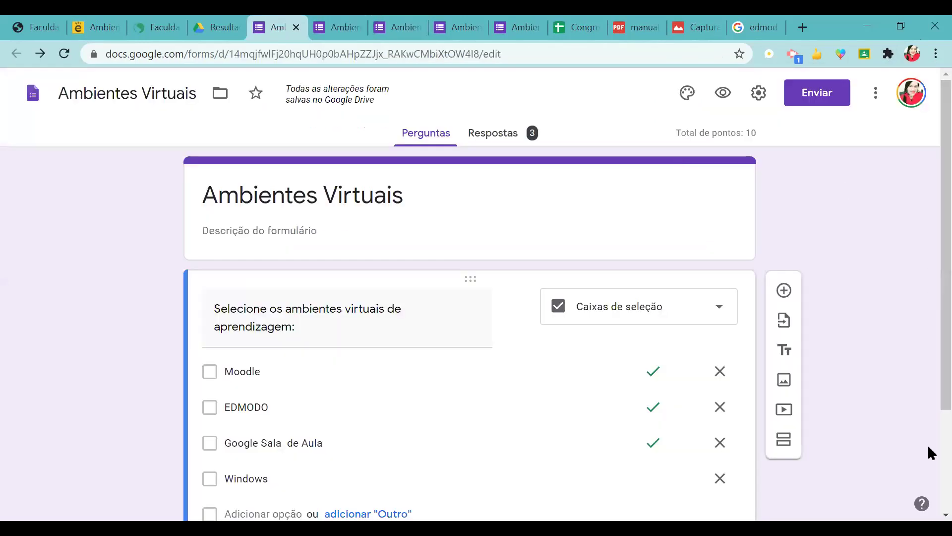
scroll(928, 444, "down", 1)
scroll(928, 442, "down", 2)
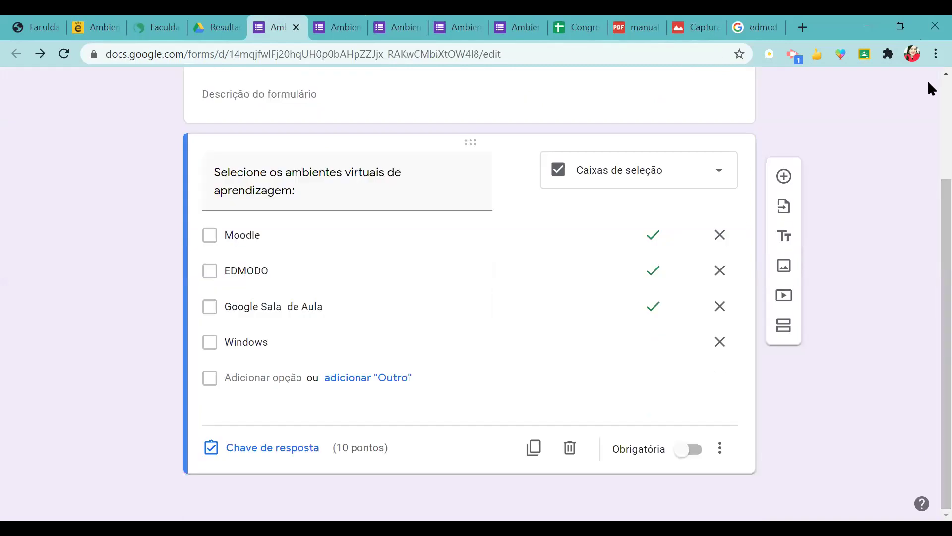
scroll(927, 81, "up", 3)
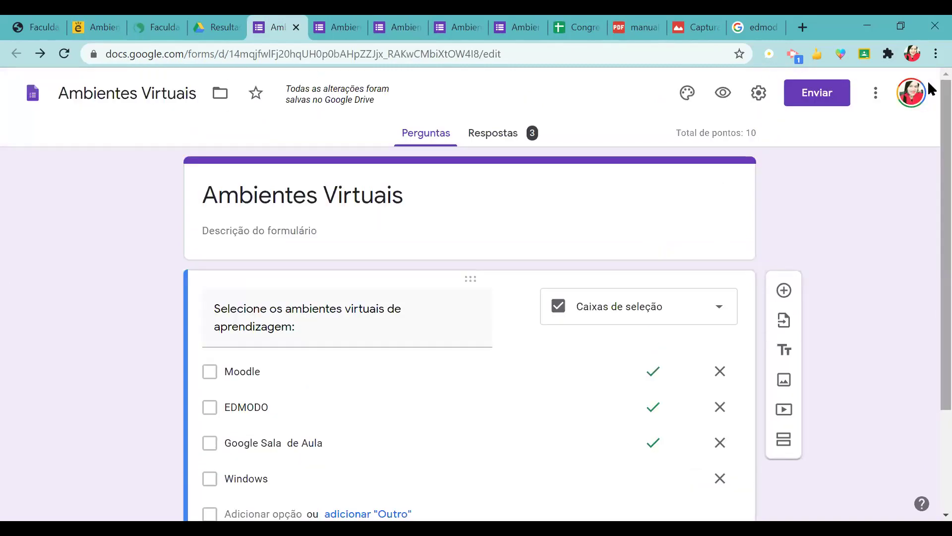
left_click(505, 137)
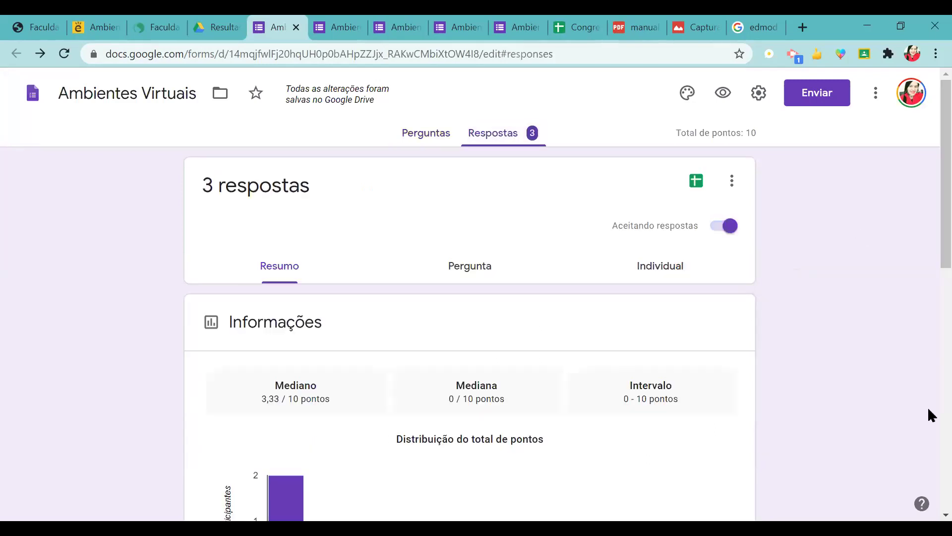
left_click(946, 515)
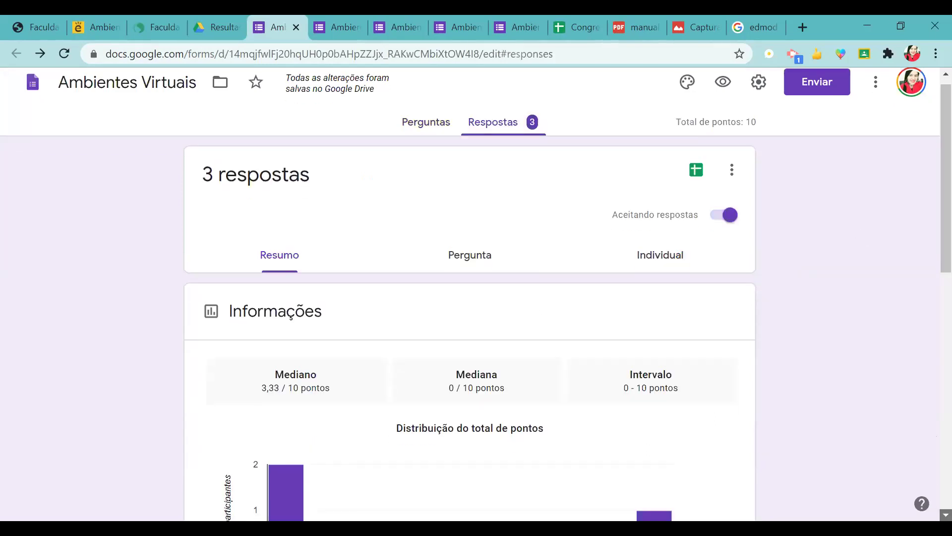
scroll(930, 94, "down", 7)
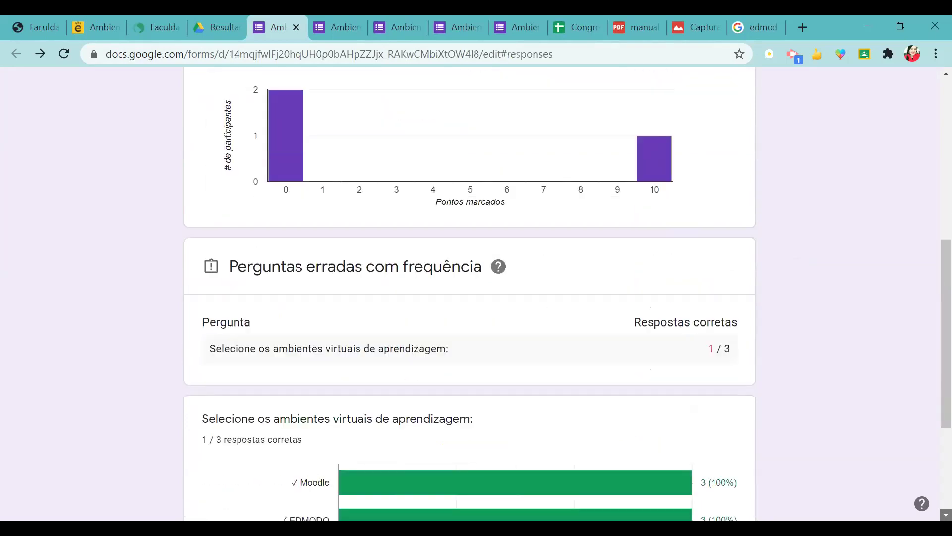
scroll(928, 96, "up", 10)
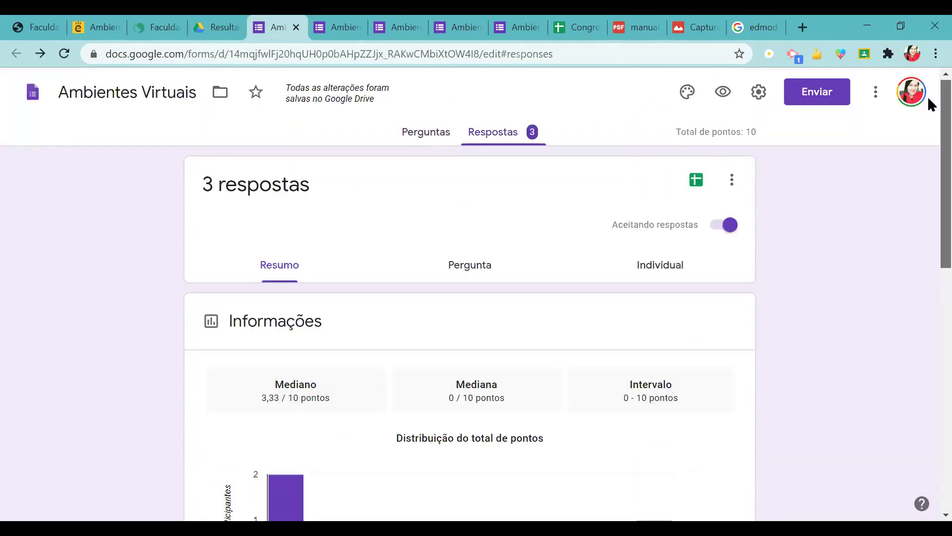
left_click(407, 130)
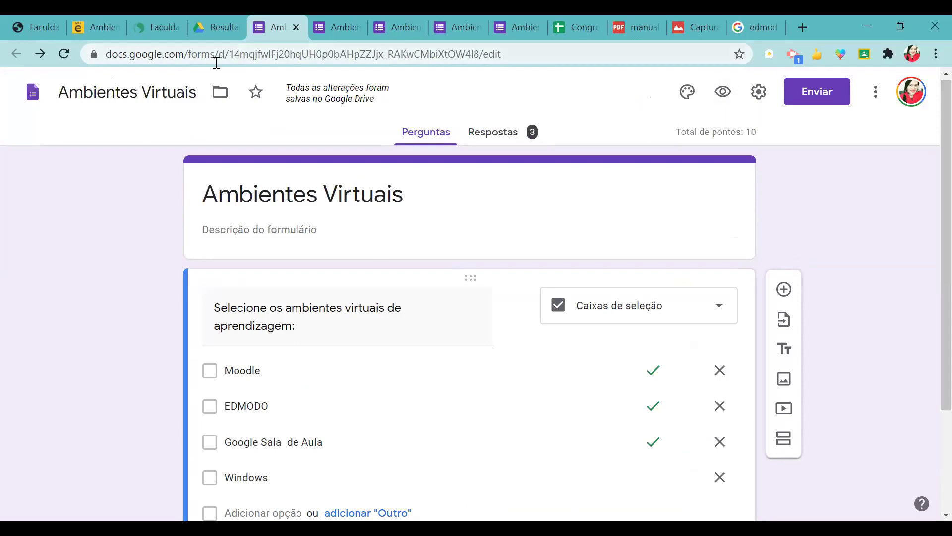
Step: Switch to Google Drive and create a new blank Google Forms form
left_click(226, 20)
left_click(26, 129)
mouse_move(70, 256)
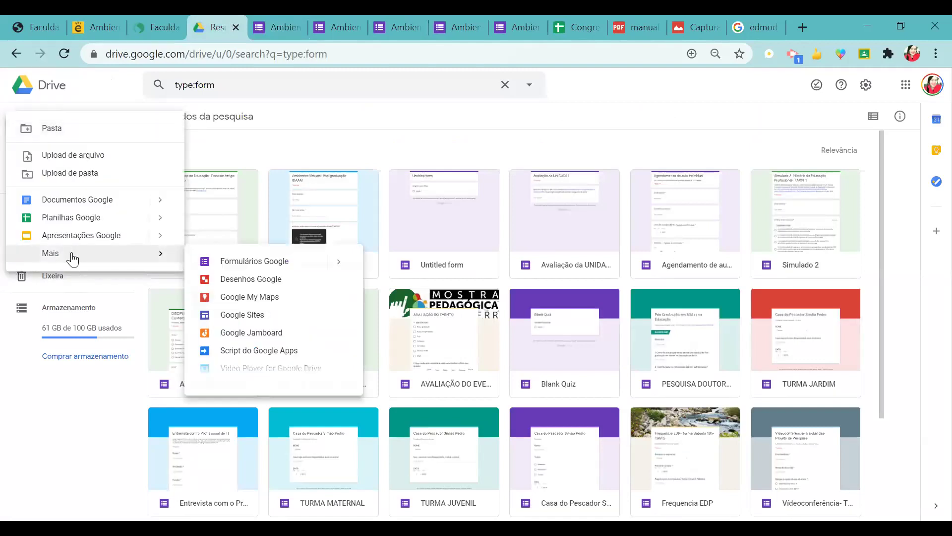
left_click(244, 259)
mouse_move(154, 255)
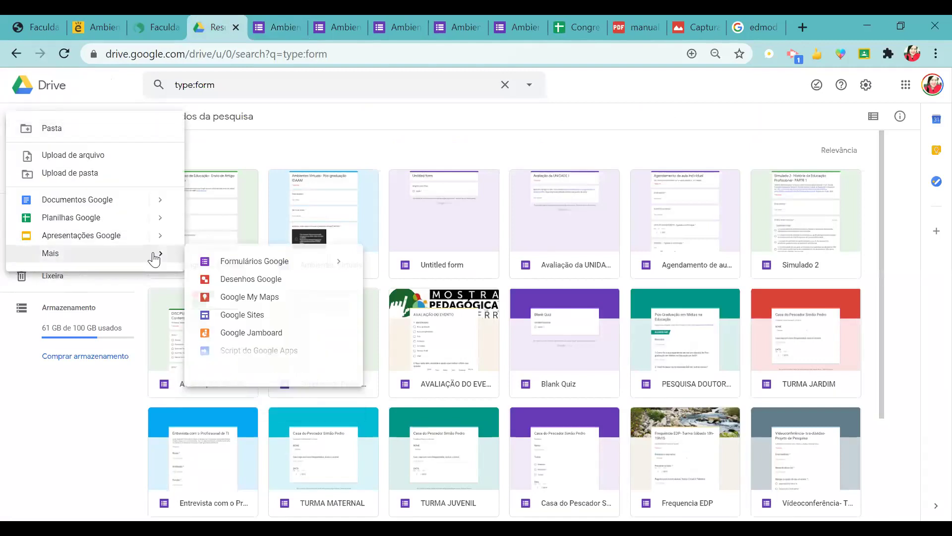
left_click(213, 266)
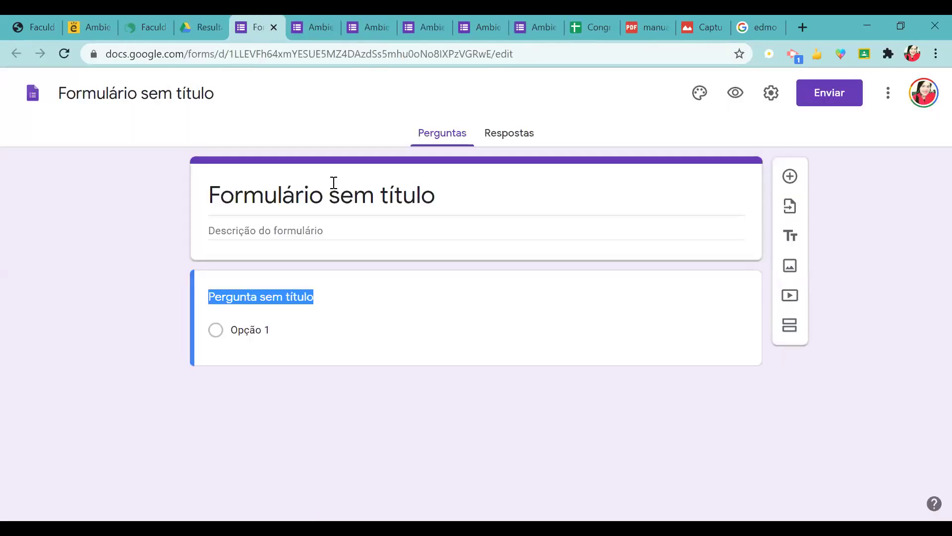
Step: Name the new form "Ambientes Virtuais" and apply the same name as its heading
left_click(195, 93)
type("Ambien")
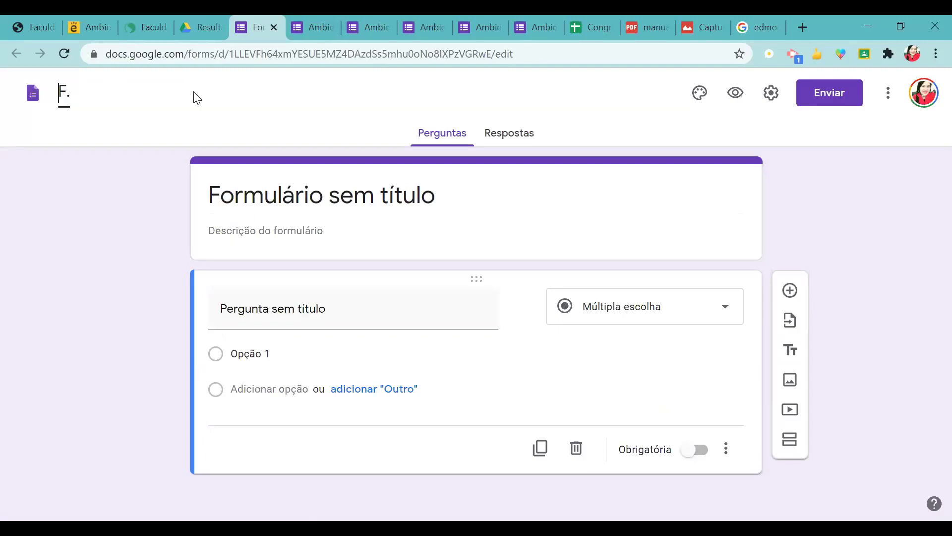
type("tes Virtuais")
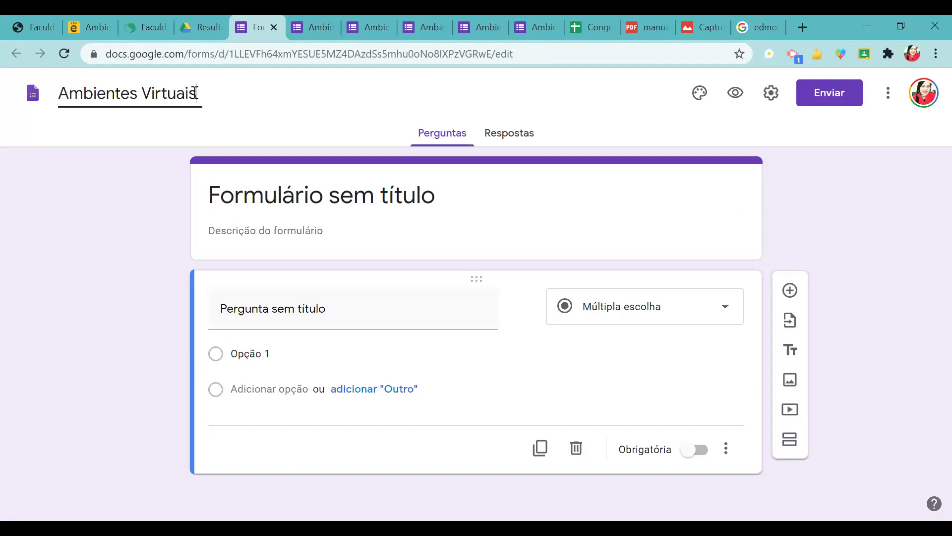
left_click(261, 199)
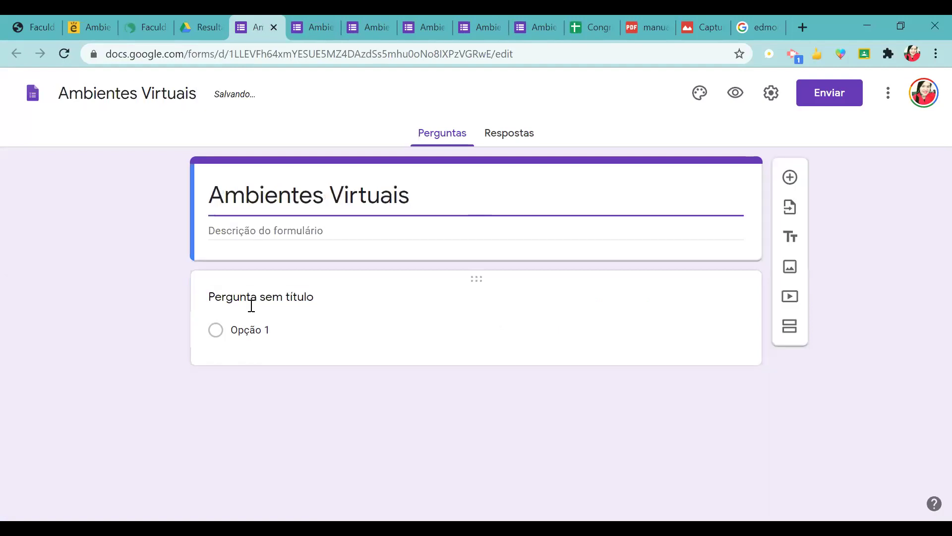
left_click(260, 331)
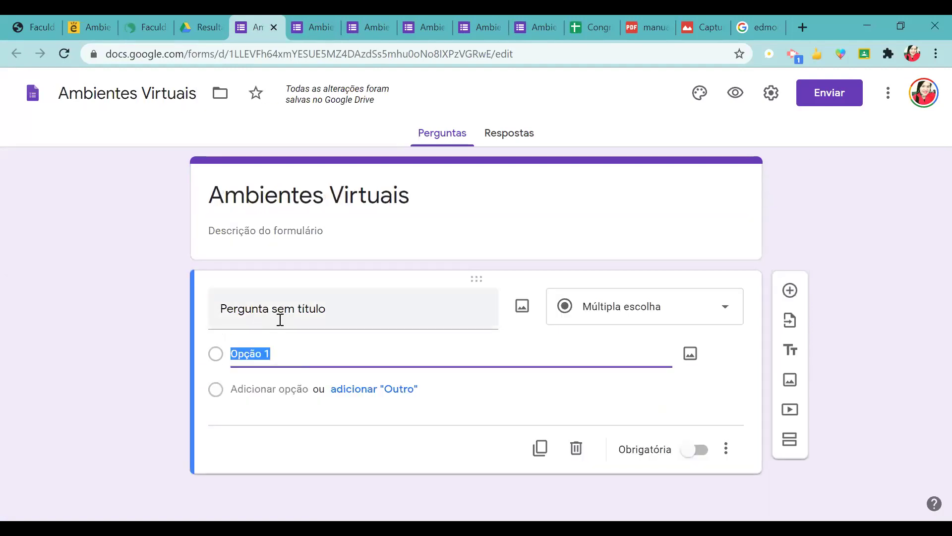
left_click(281, 319)
type("Amb")
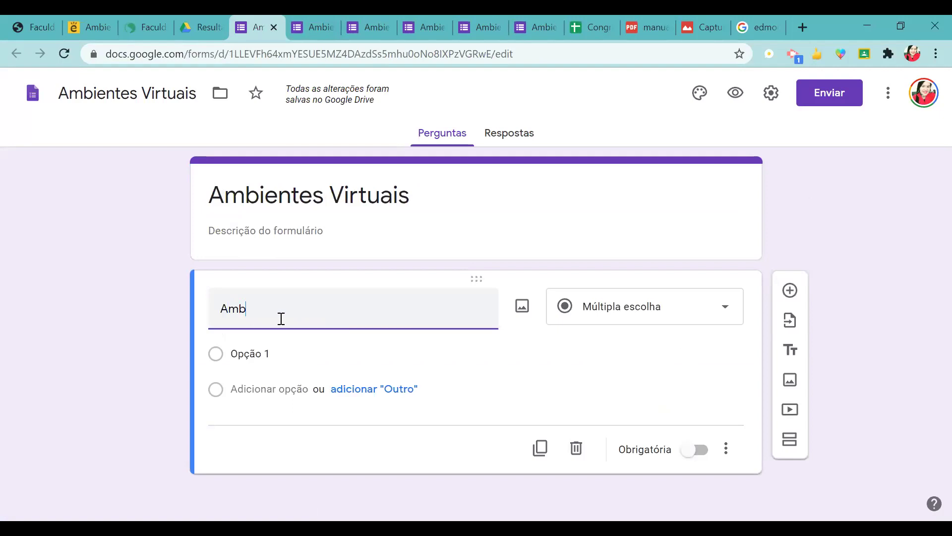
type("ientes Virtuais")
left_click(642, 313)
left_click(642, 313)
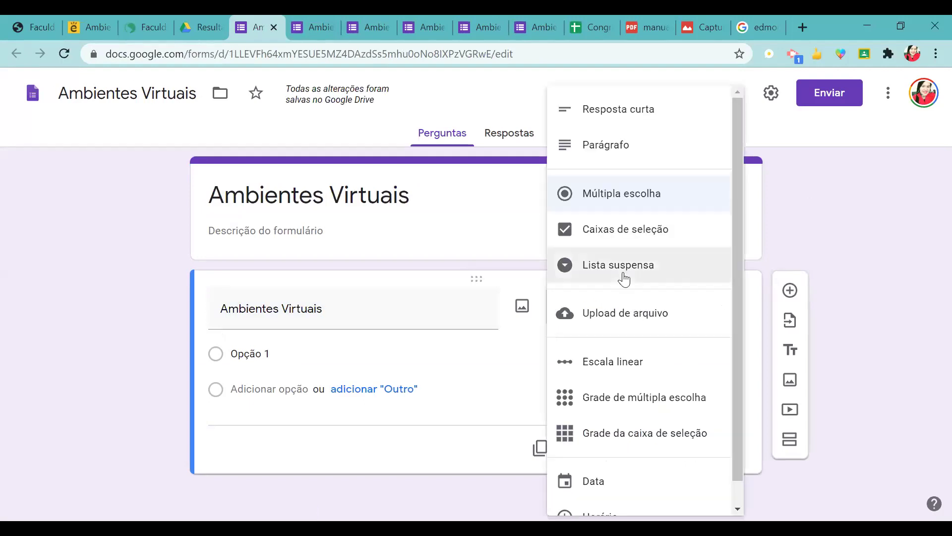
Step: Title the first question "Nome do Aluno" and set its answer type to Lista suspensa
triple_click(337, 305)
key("BackSpace")
type("No")
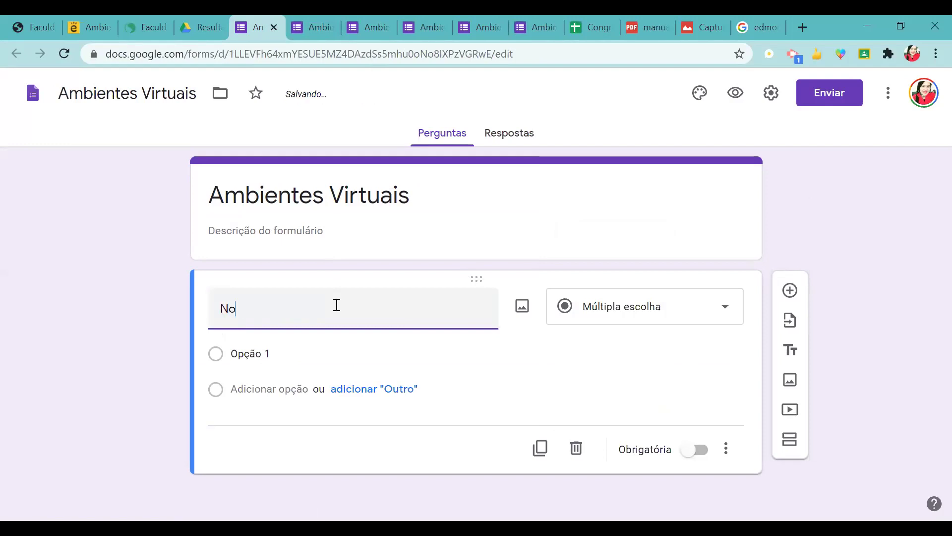
type("me do Alubn")
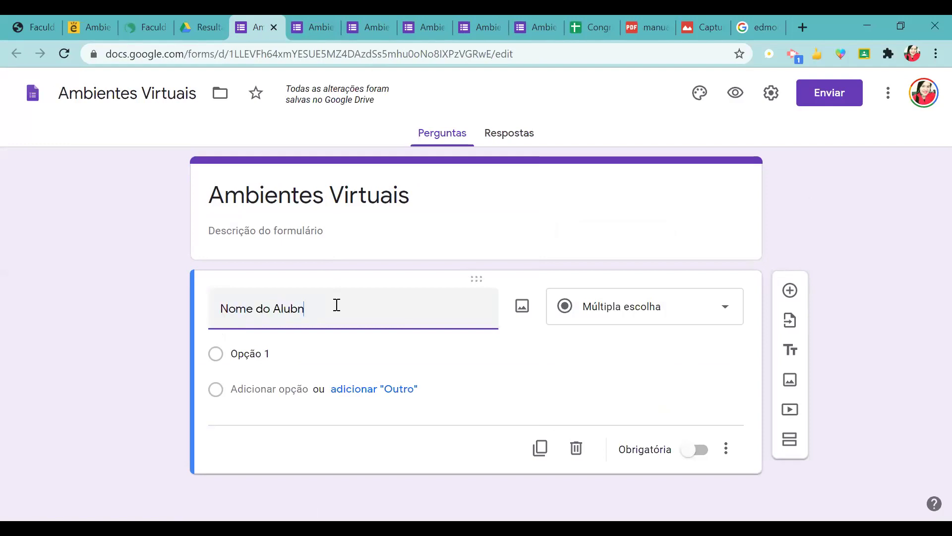
type("o")
key("BackSpace")
key("BackSpace")
type("no")
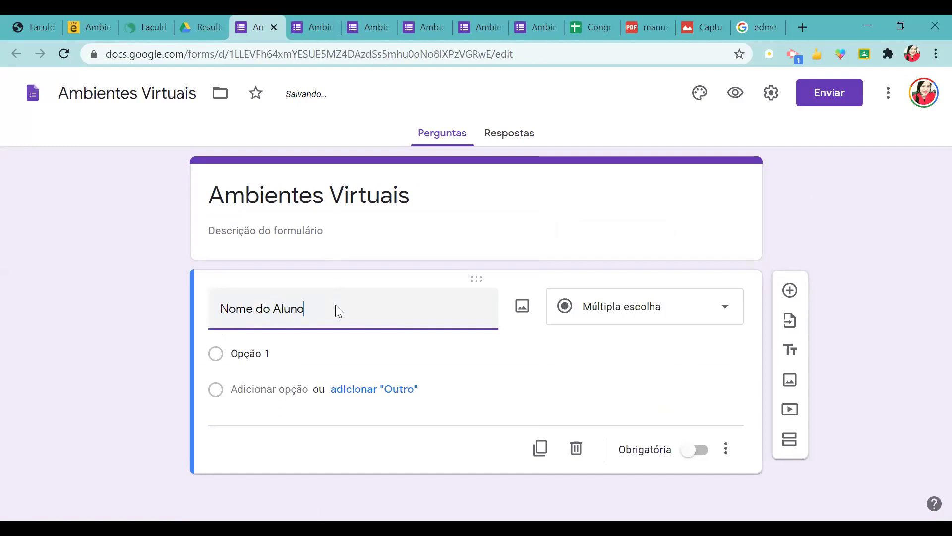
left_click(623, 323)
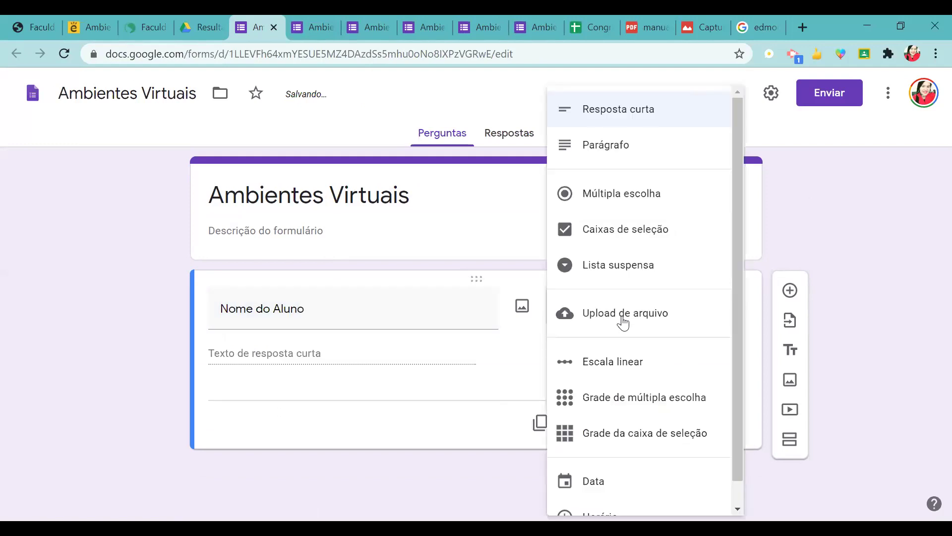
left_click(604, 265)
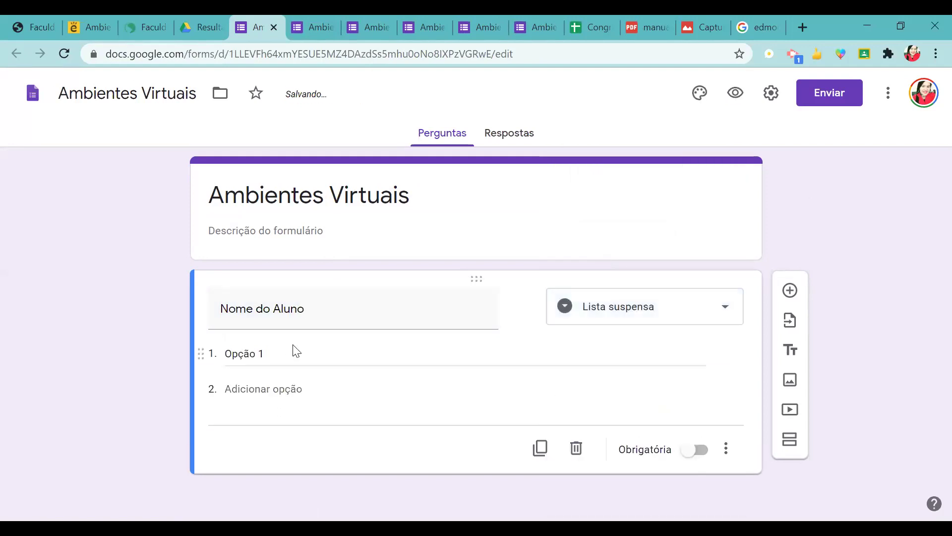
Step: Fill the "Nome do Aluno" dropdown question with three options, each a student's first name
left_click(284, 348)
key("BackSpace")
type("Marleb")
key("BackSpace")
type("ne")
left_click(260, 388)
type("Radson")
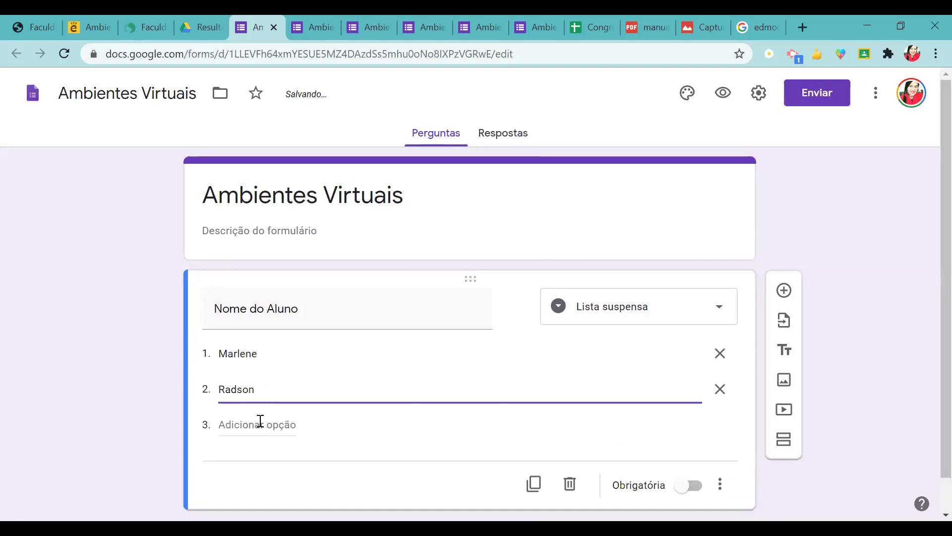
left_click(260, 424)
type("Wederson")
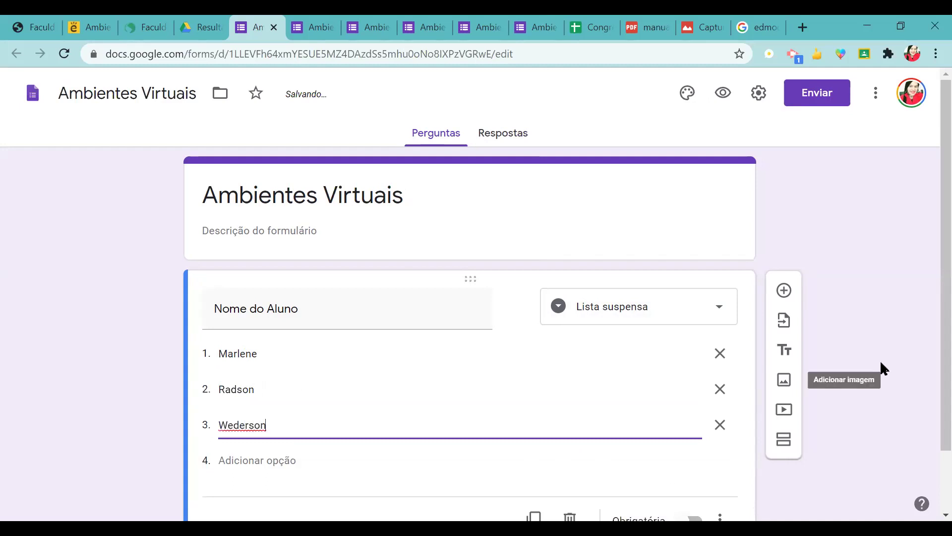
left_click(891, 282)
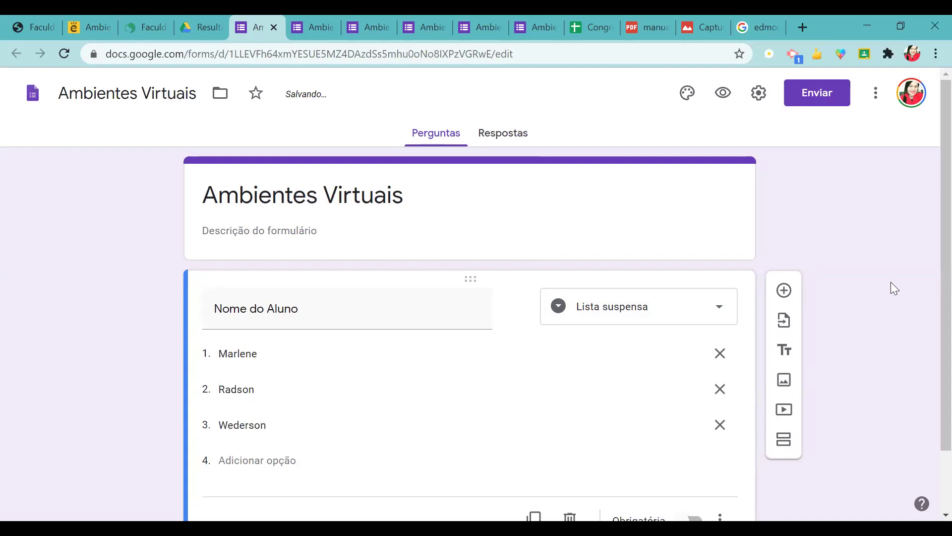
Step: Preview the form, view the choices in the "Nome do Aluno" dropdown, and return to the form editor
left_click(723, 92)
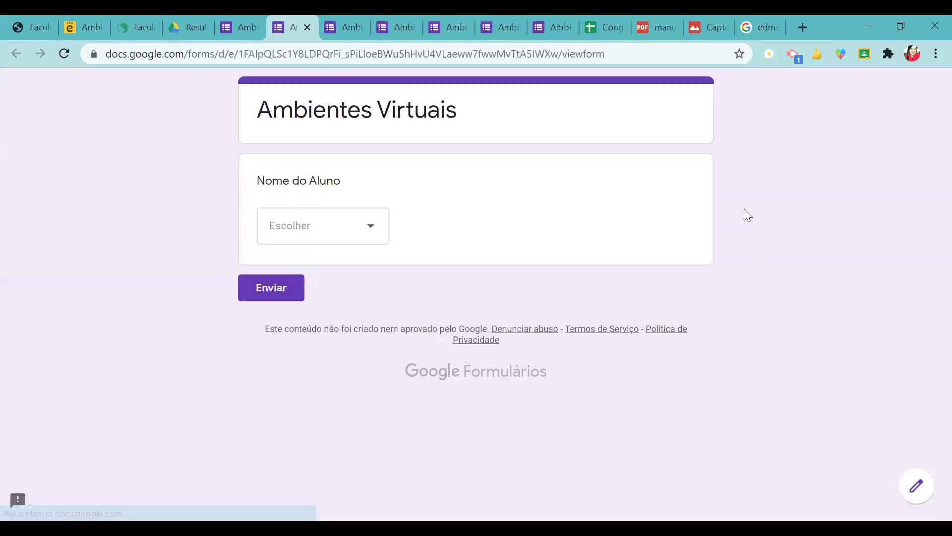
left_click(373, 231)
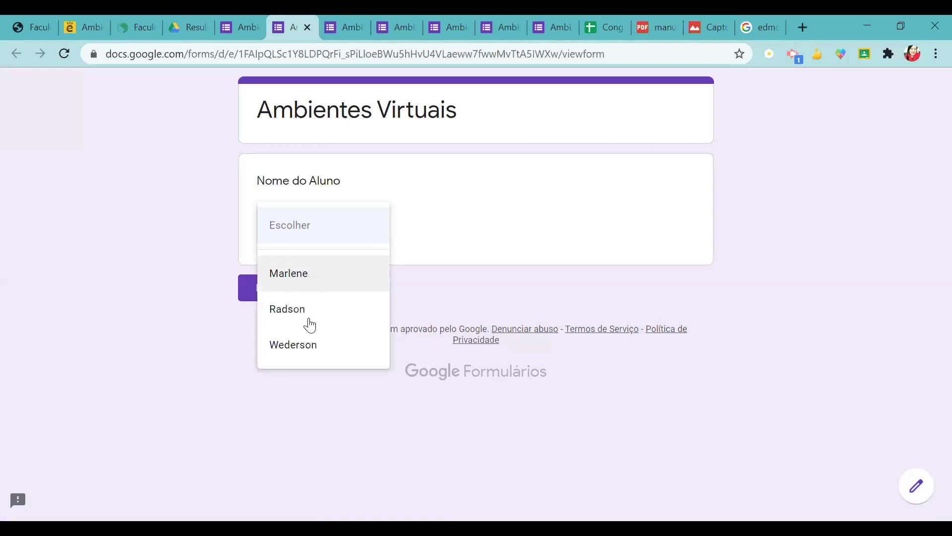
left_click(497, 217)
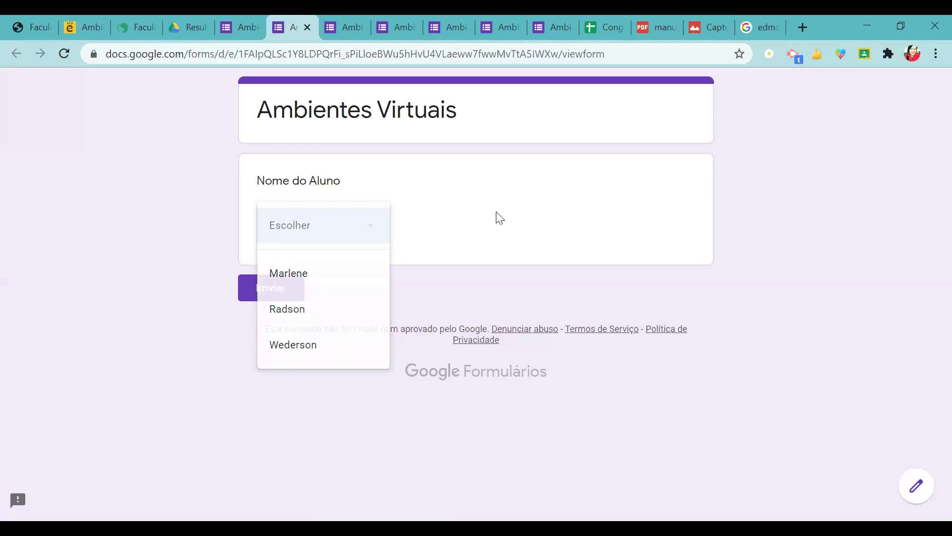
left_click(369, 227)
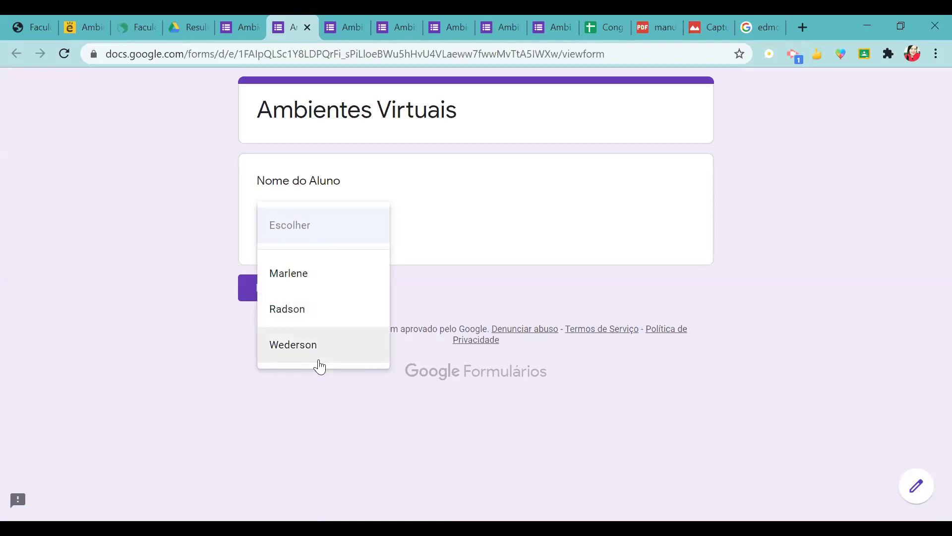
left_click(238, 27)
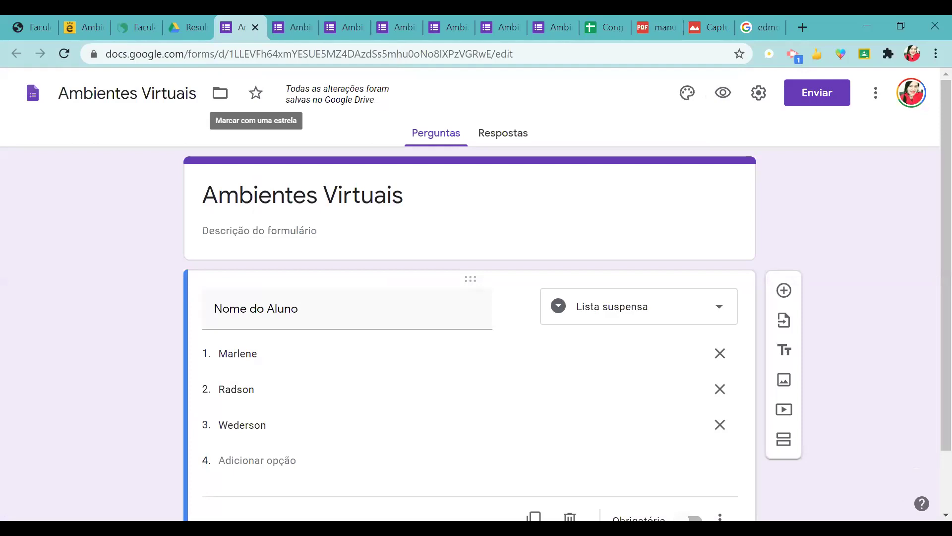
scroll(616, 432, "down", 1)
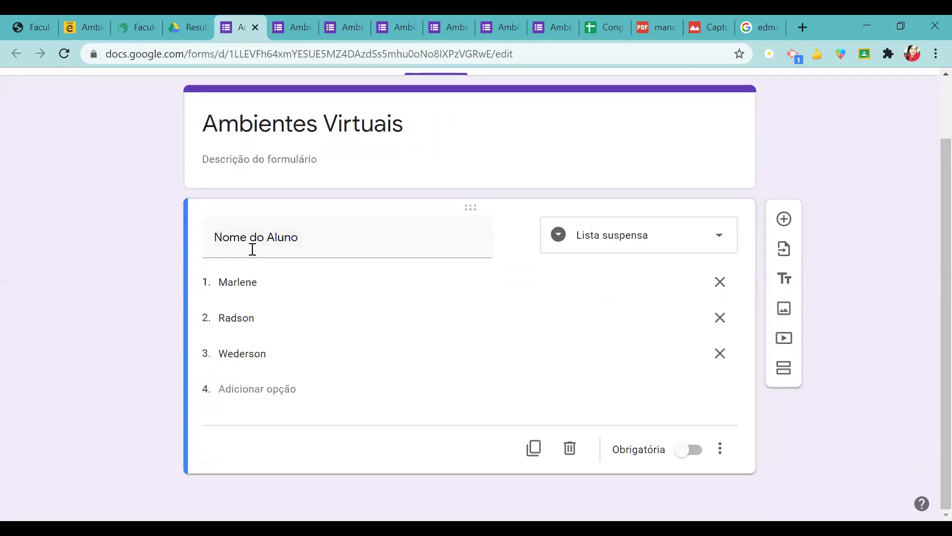
left_click(617, 248)
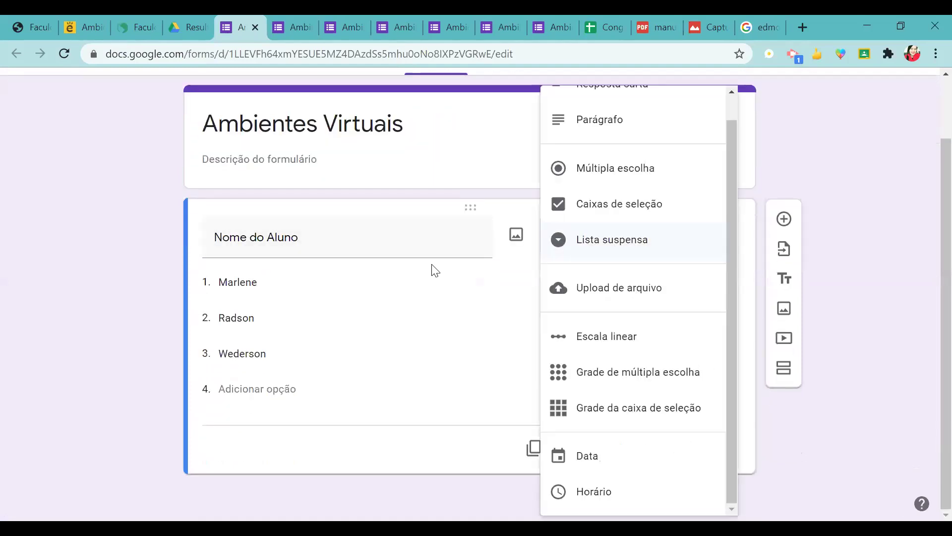
left_click(311, 281)
left_click(342, 348)
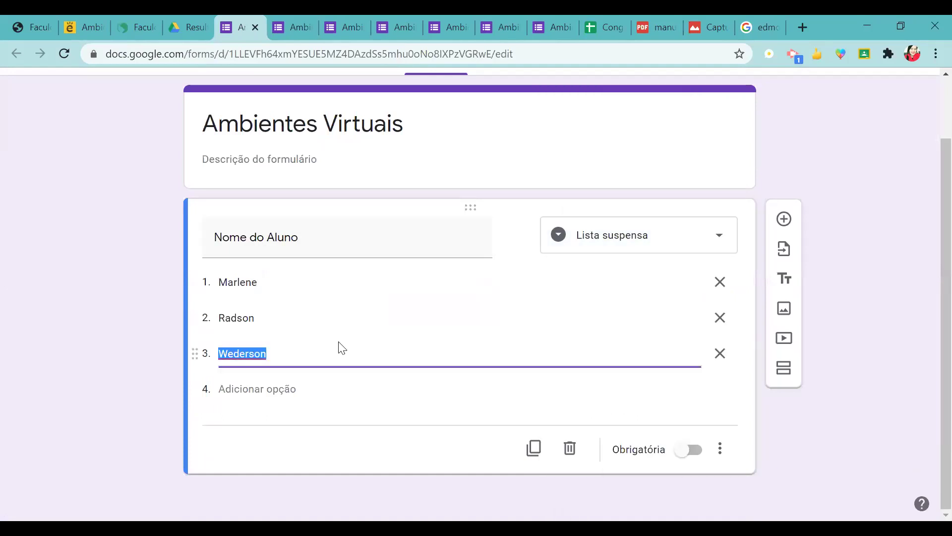
left_click(302, 315)
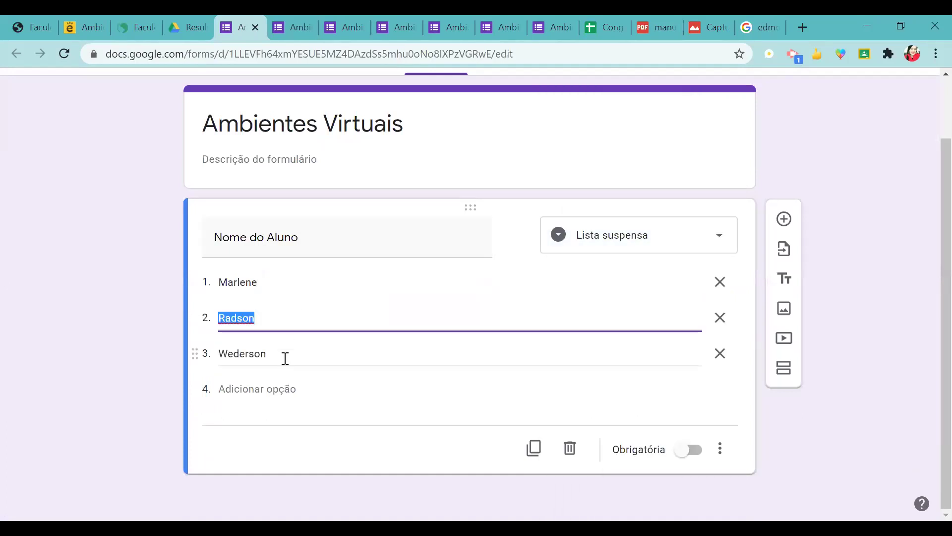
left_click(285, 358)
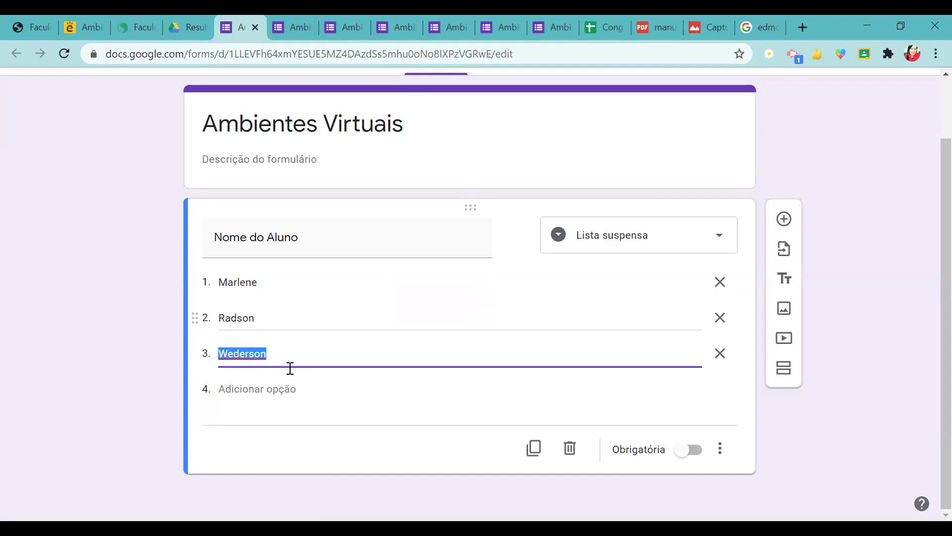
Step: Retitle the question "Ambientes Virtuais", keeping Lista suspensa as its answer type
left_click(304, 244)
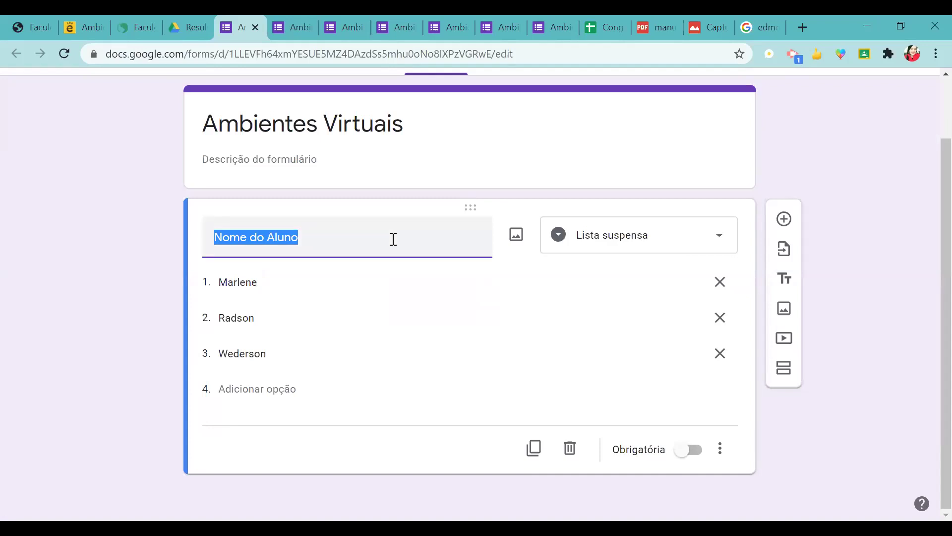
key("BackSpace")
type("Ambientes V")
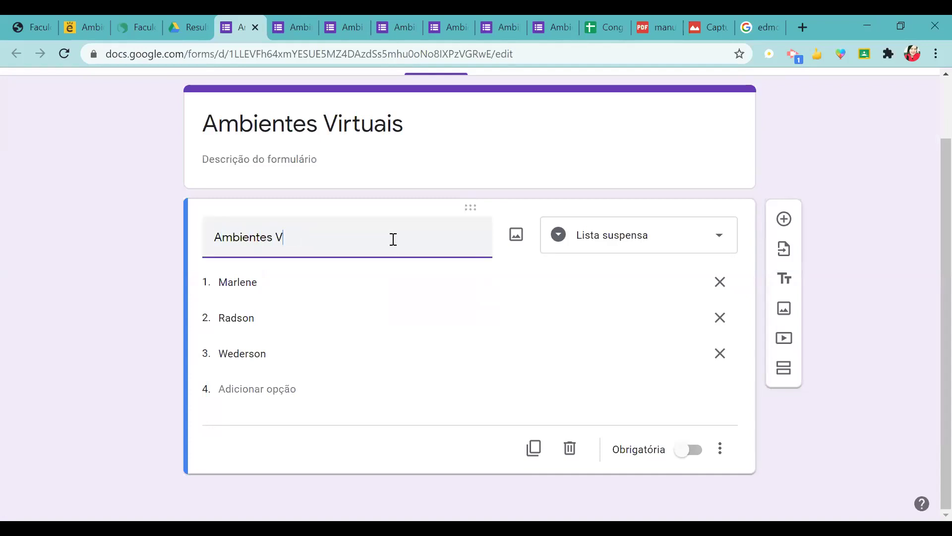
type("is")
left_click(670, 234)
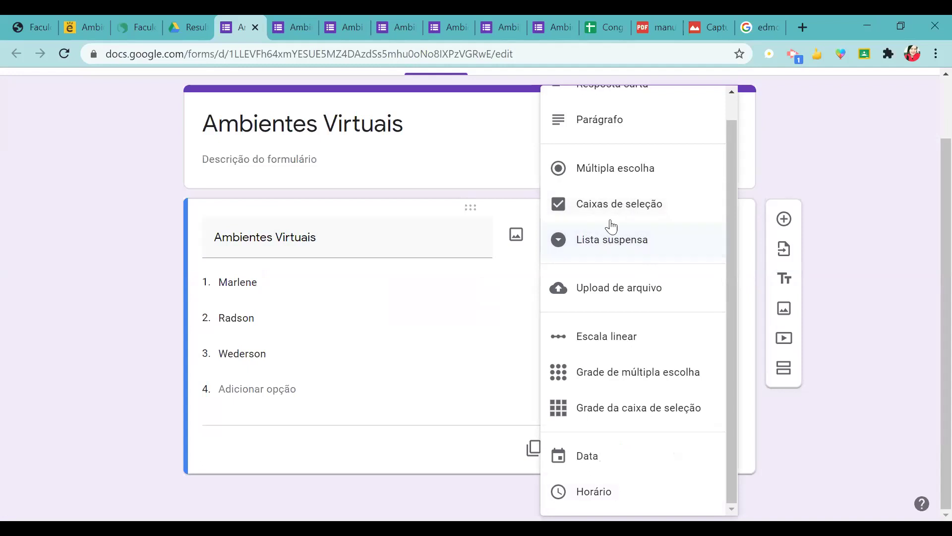
left_click(604, 243)
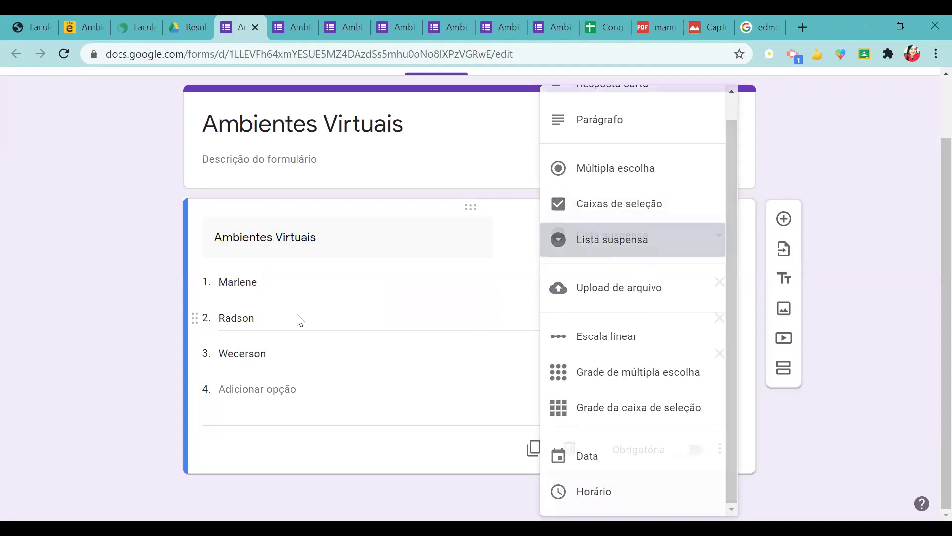
Step: Replace the question's three dropdown options with "Windows", "Edmodo" and "Linux"
left_click(288, 289)
key("BackSpace")
type("Winj")
key("BackSpace")
type("dows")
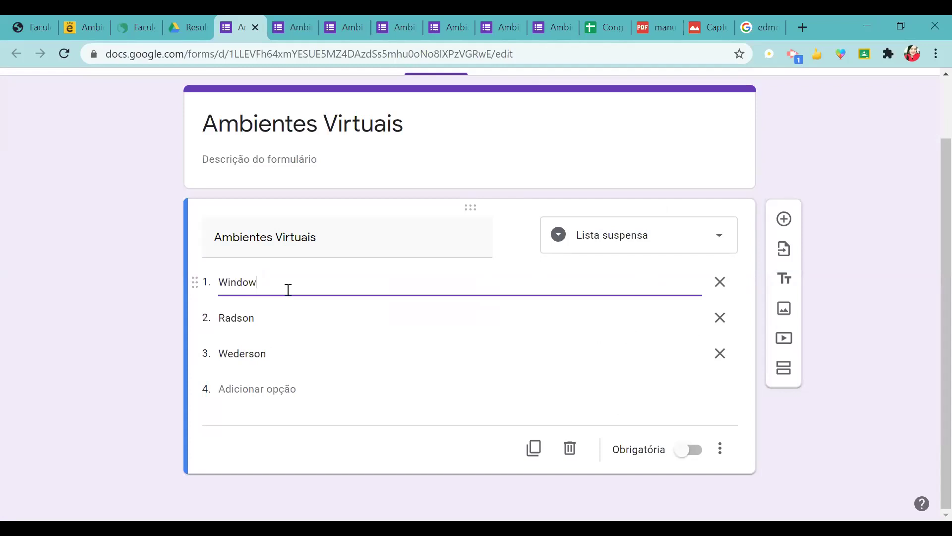
left_click(278, 312)
key("BackSpace")
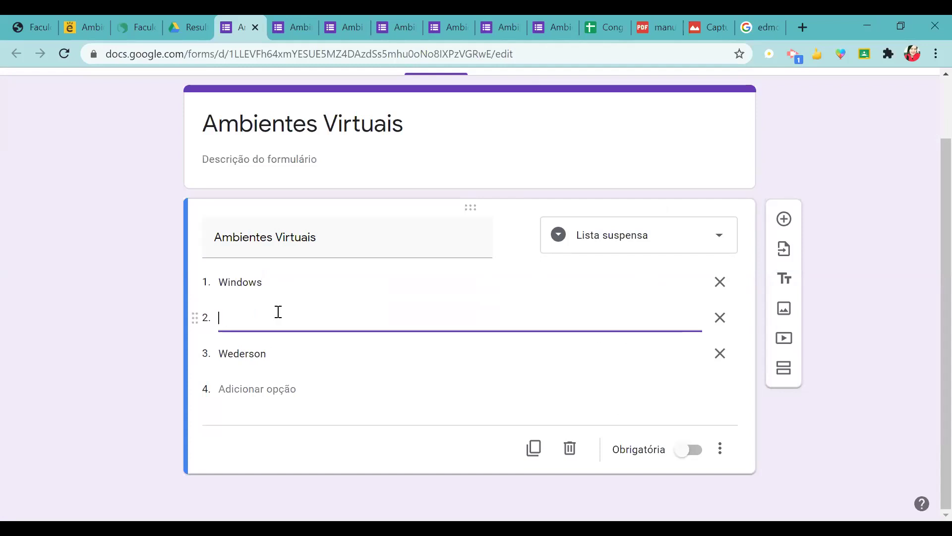
type("Edmodo")
left_click(275, 350)
key("BackSpace")
type("Linux")
left_click(884, 321)
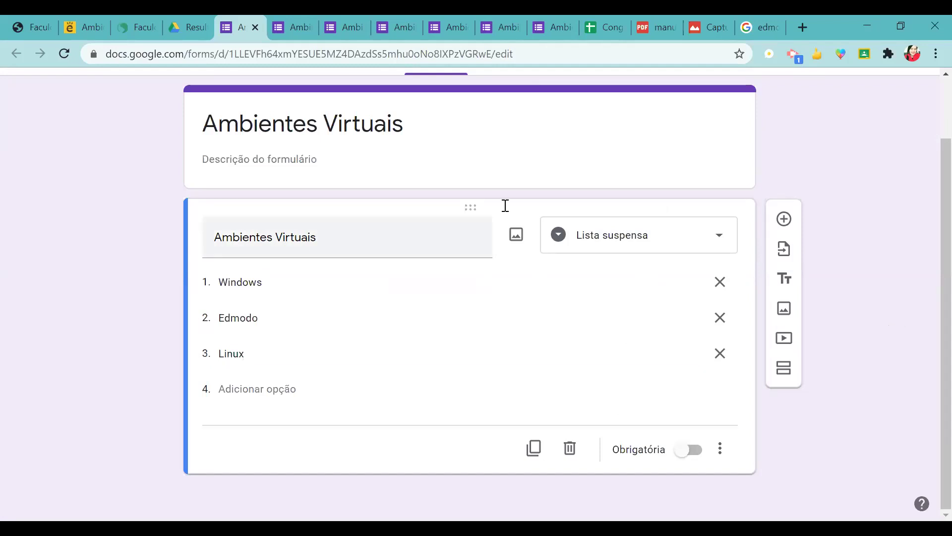
Step: Clear the title text of the dropdown question
triple_click(319, 237)
key("BackSpace")
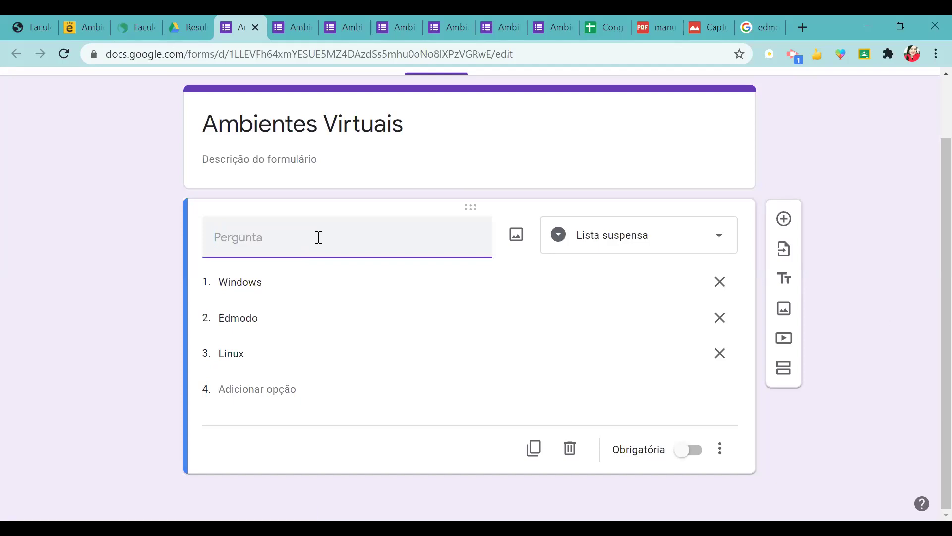
Step: Extend the form's heading to read "Ambientes Virtuais- Avaliação"
scroll(928, 198, "up", 1)
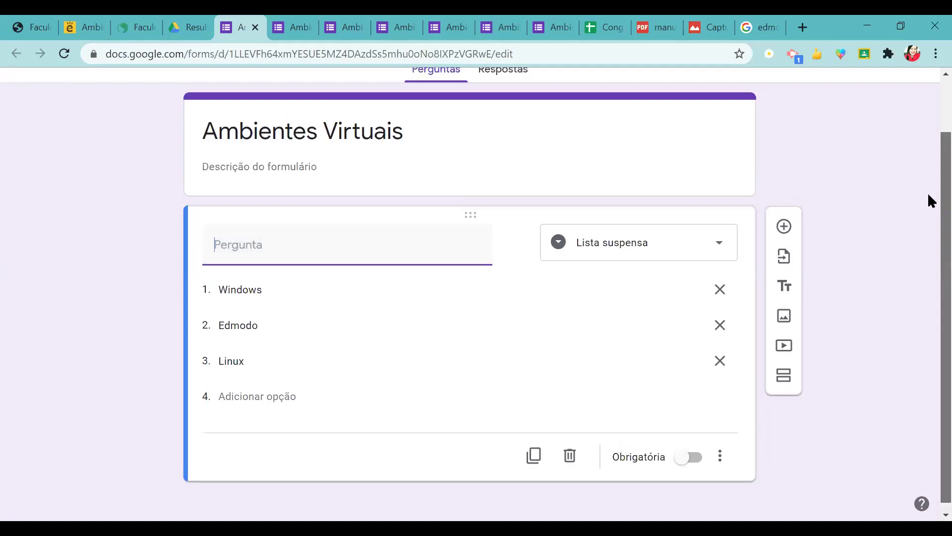
scroll(929, 189, "up", 1)
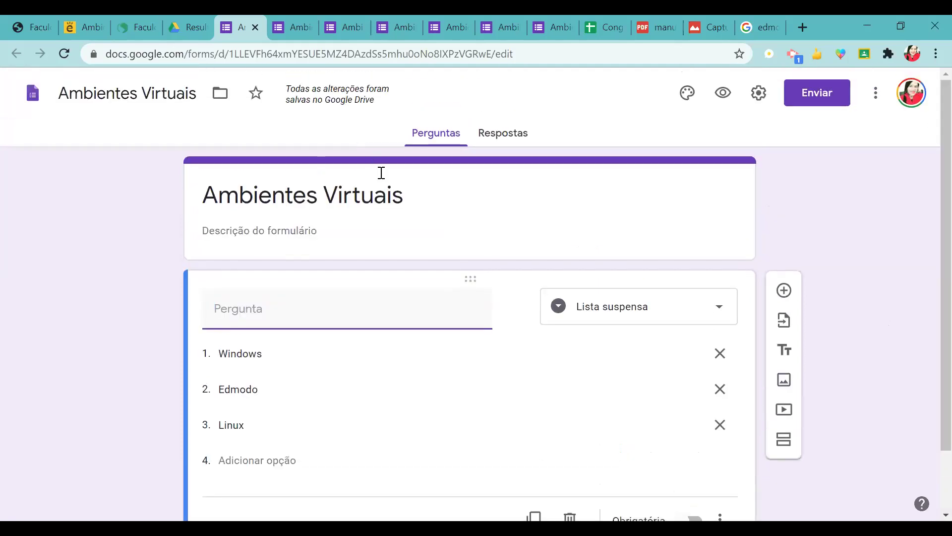
left_click(419, 202)
left_click(420, 202)
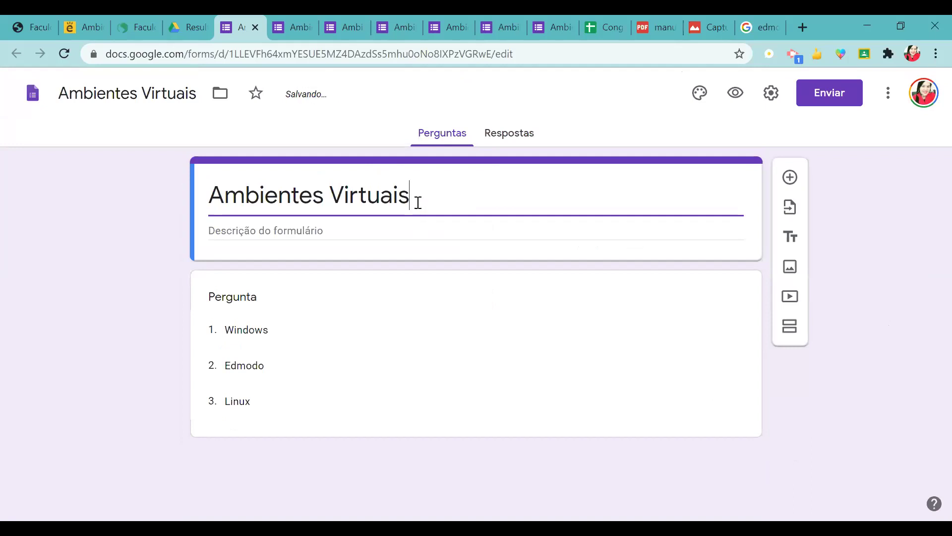
key("BackSpace")
type("_ Ava")
key("BackSpace")
key("BackSpace")
key("BackSpace")
key("BackSpace")
key("BackSpace")
type("s- Avaliaçã")
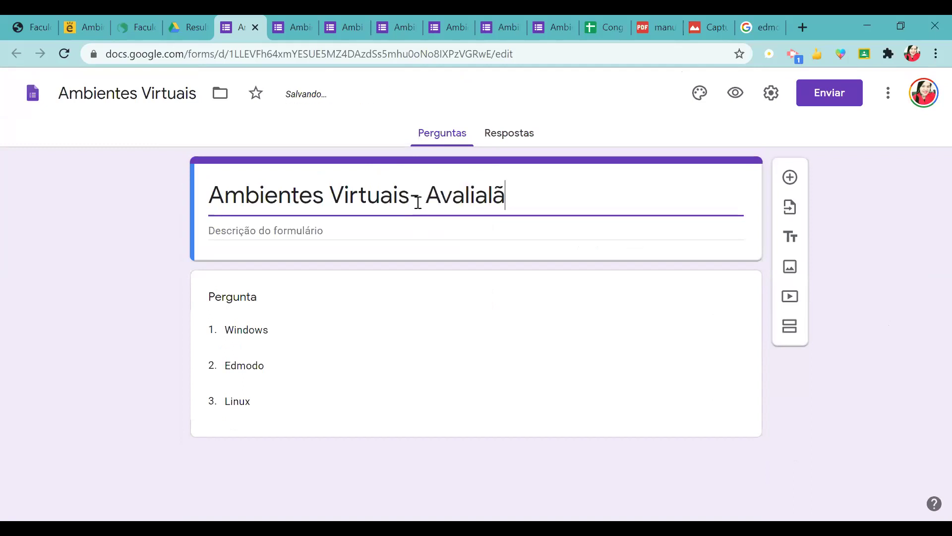
key("BackSpace")
key("BackSpace")
type("ção")
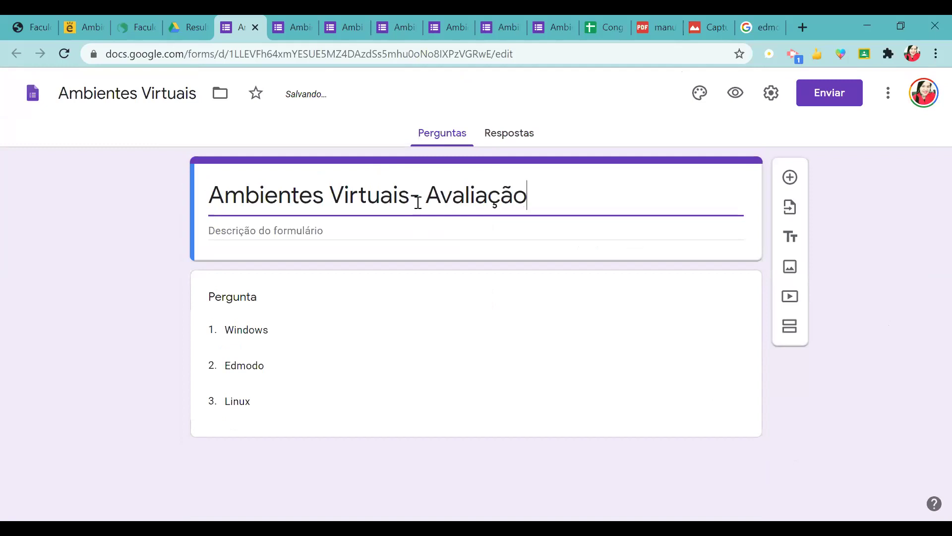
Step: Title the dropdown question "Escolha o seu nome" and replace its three options with three students' first names
left_click(260, 305)
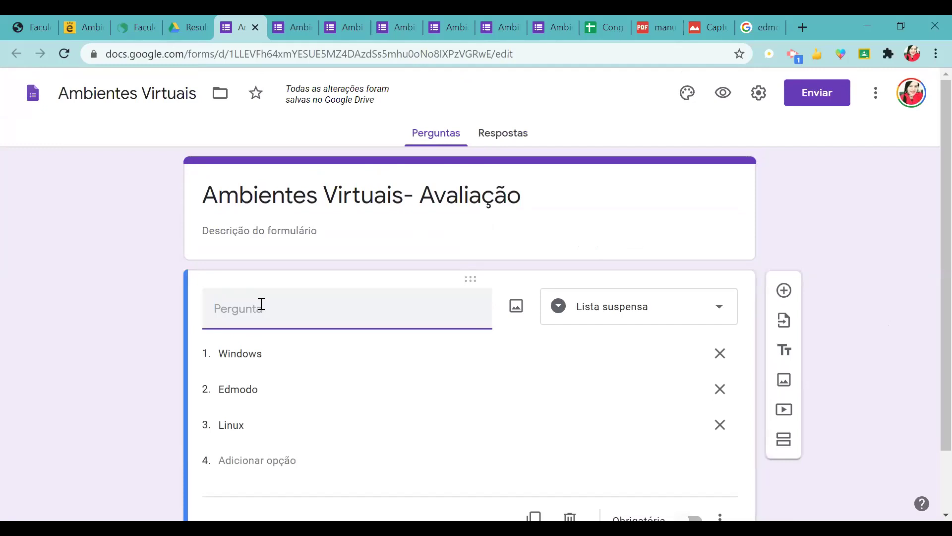
type("Escolha o seu nome")
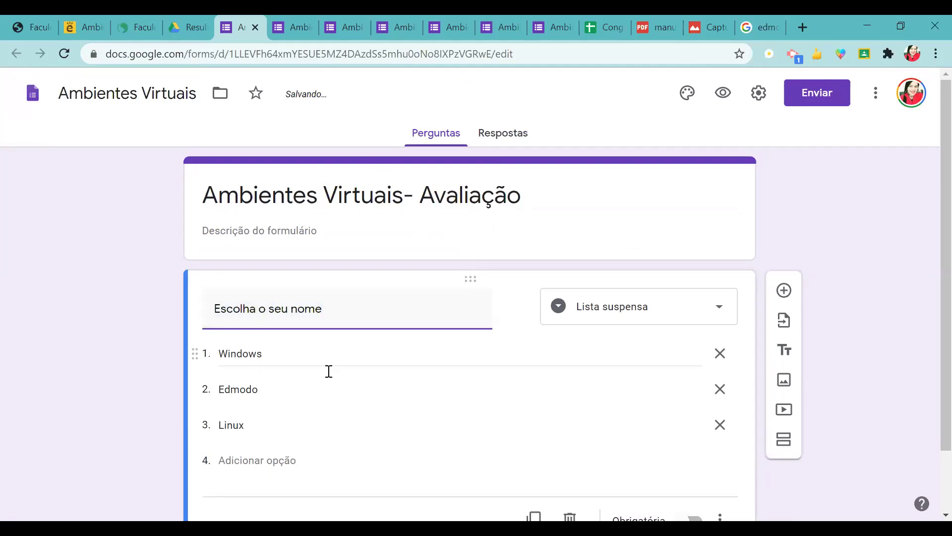
left_click(290, 357)
type("Marlene")
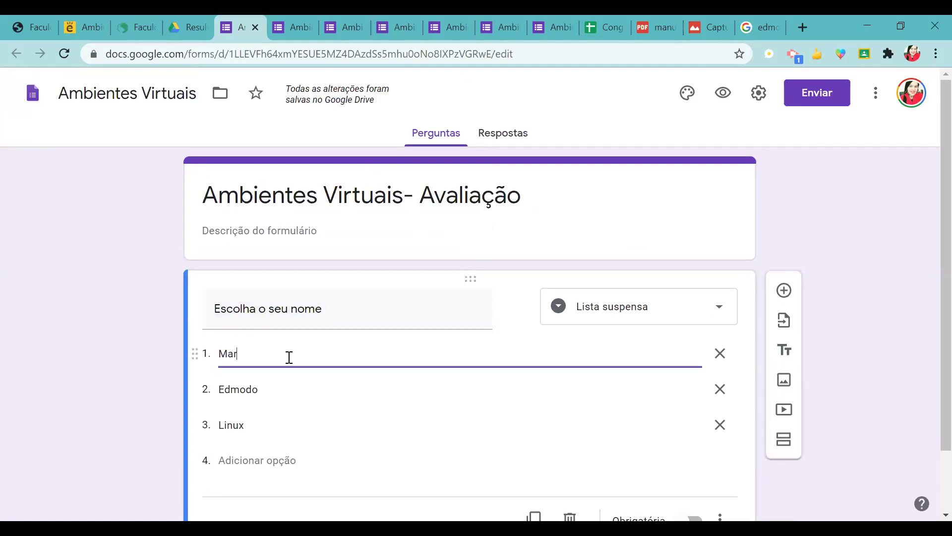
left_click(276, 383)
key("BackSpace")
type("Wederson")
left_click(263, 427)
key("BackSpace")
type("Radson")
left_click(900, 293)
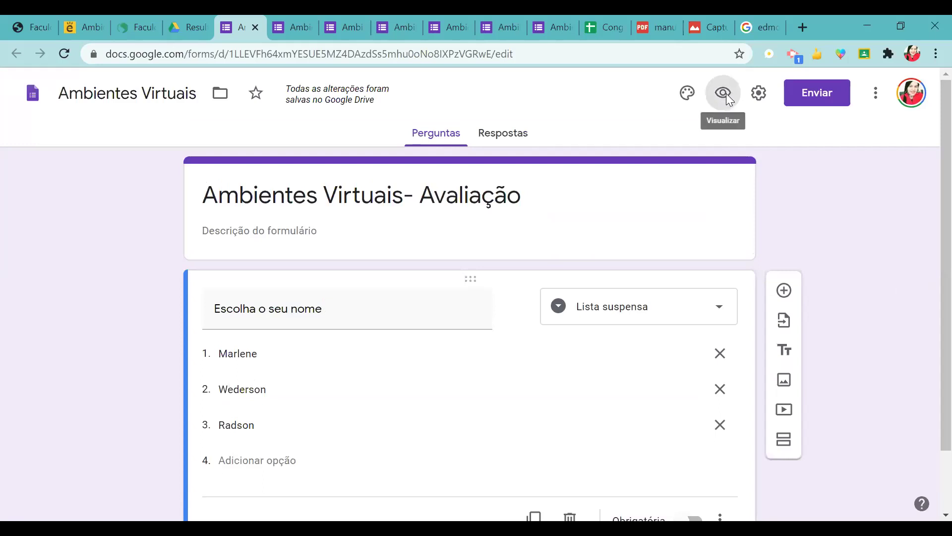
Step: Preview the form, look through the name choices in its dropdown list, and return to the editor
left_click(724, 93)
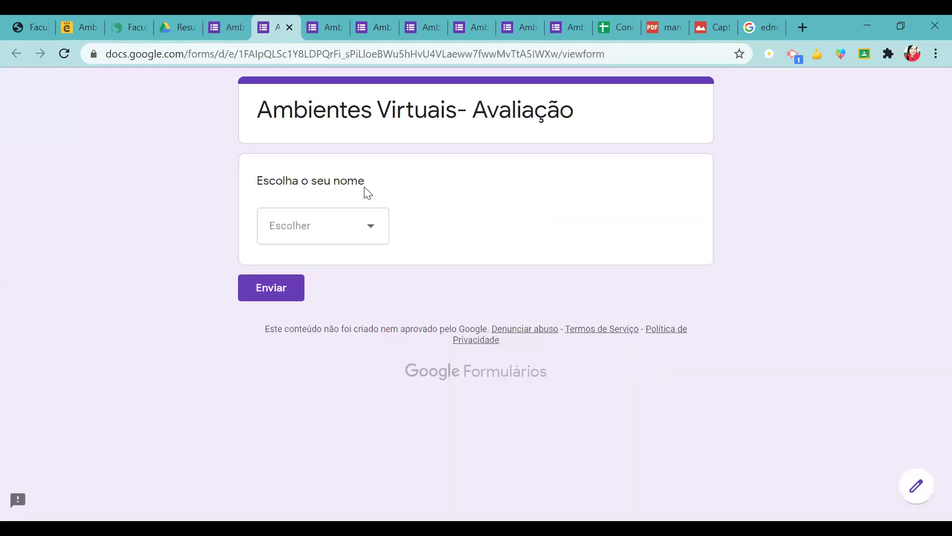
left_click(369, 230)
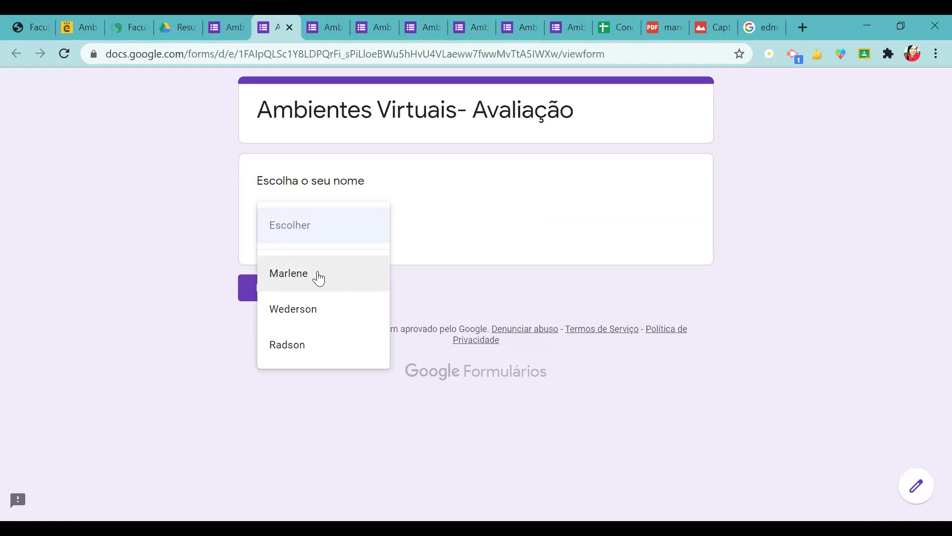
left_click(221, 27)
left_click(306, 353)
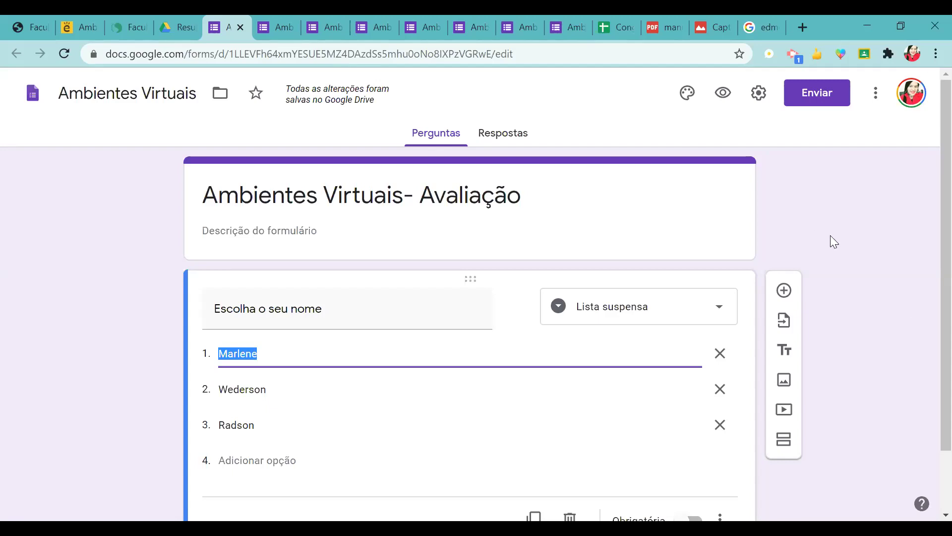
left_click(824, 287)
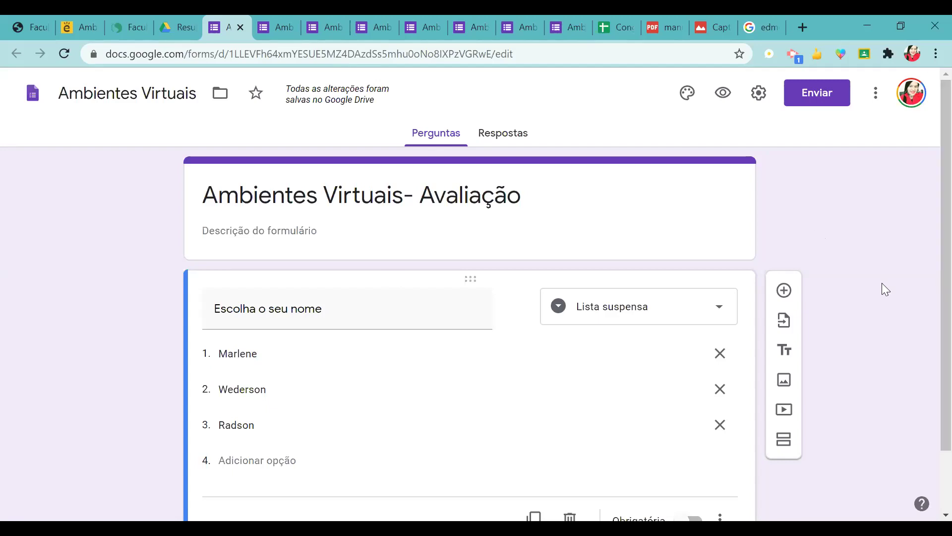
Step: Change the form's heading to "Ambientes Virtuais- Lista de Frequência"
left_click(522, 190)
left_click(521, 191)
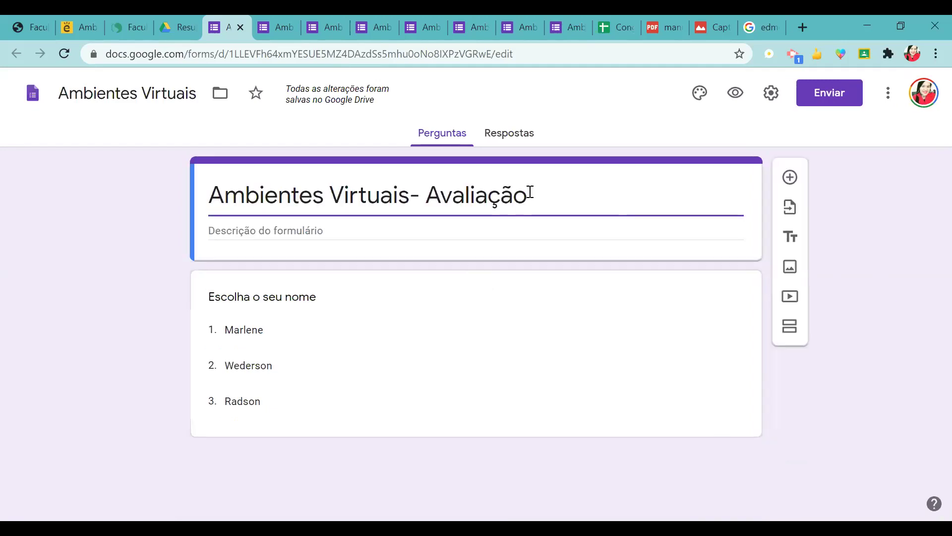
key("BackSpace")
key("BackSpace")
key("BackSpace")
key("BackSpace")
key("BackSpace")
key("BackSpace")
key("BackSpace")
key("BackSpace")
key("BackSpace")
type("Li")
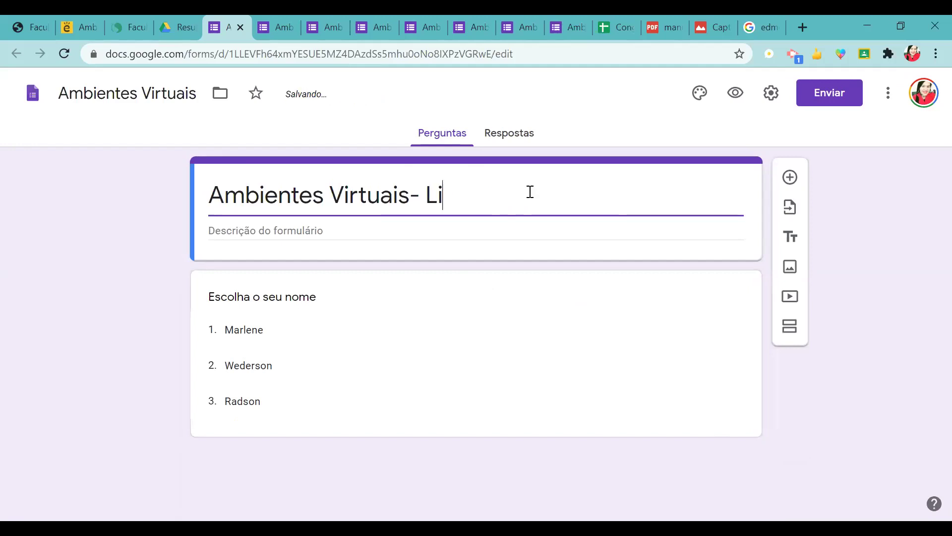
type("sta de Frequência")
left_click(880, 267)
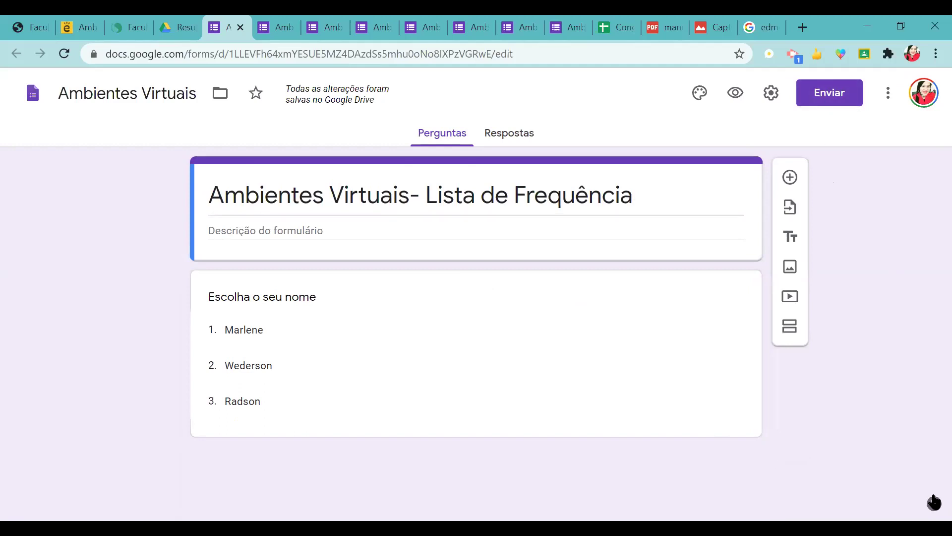
Step: Add two questions above the name dropdown and set up the second as a required Data question titled "Data da frequência:"
left_click(791, 178)
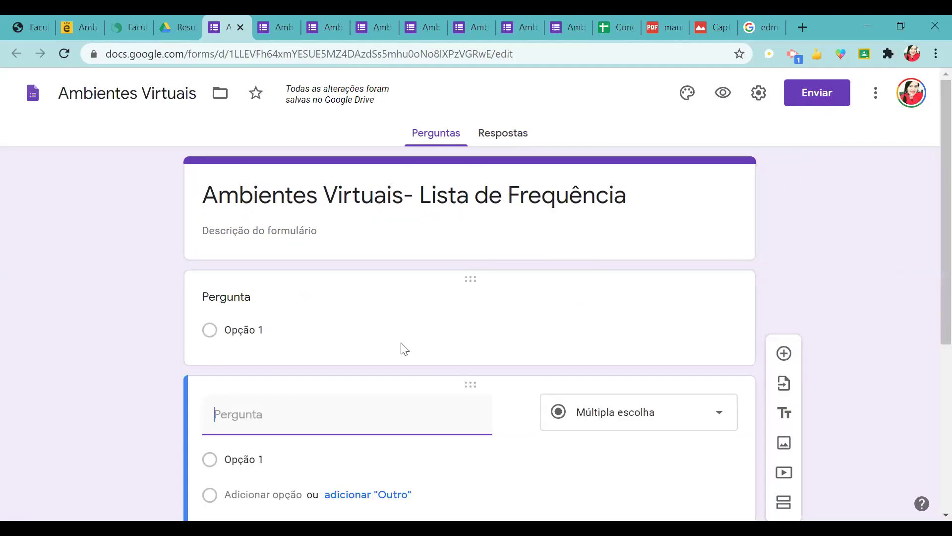
type("Data da frequ")
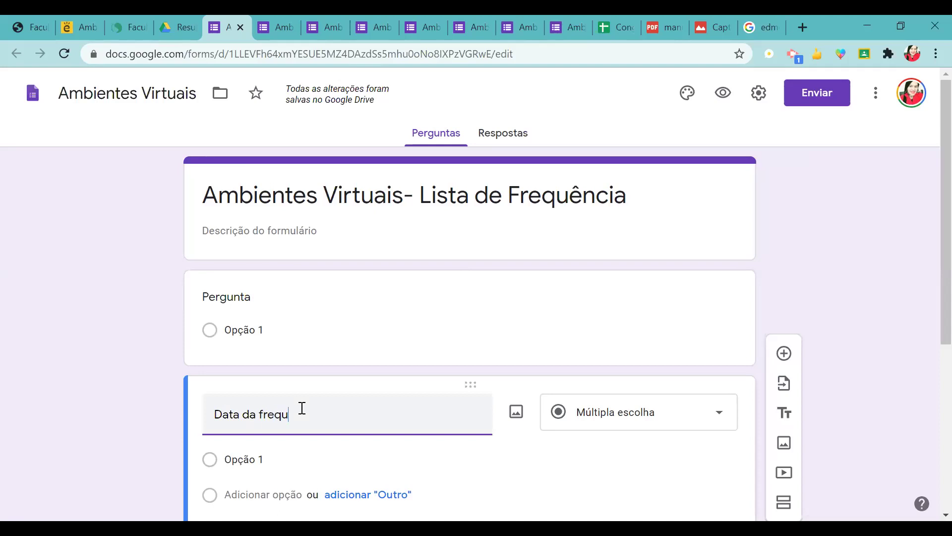
type("ênc")
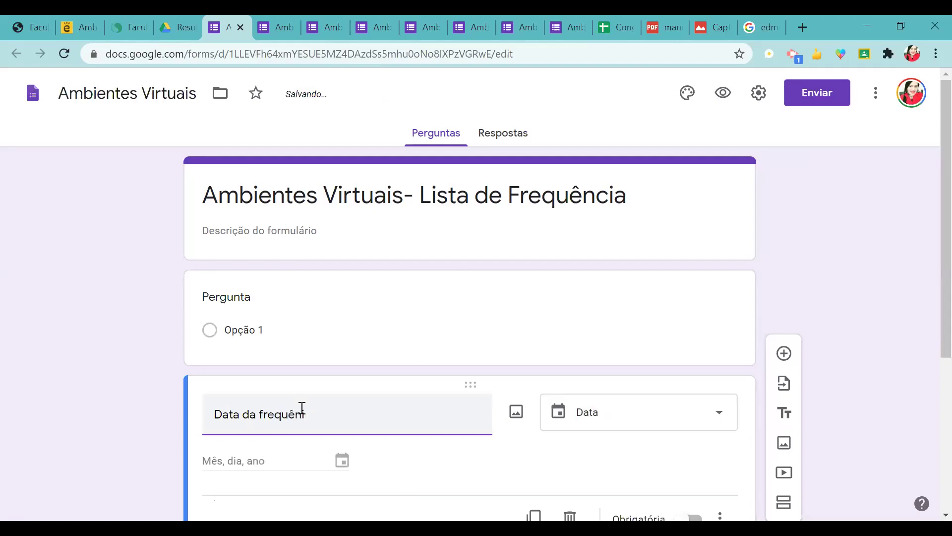
type("ia:")
left_click(660, 426)
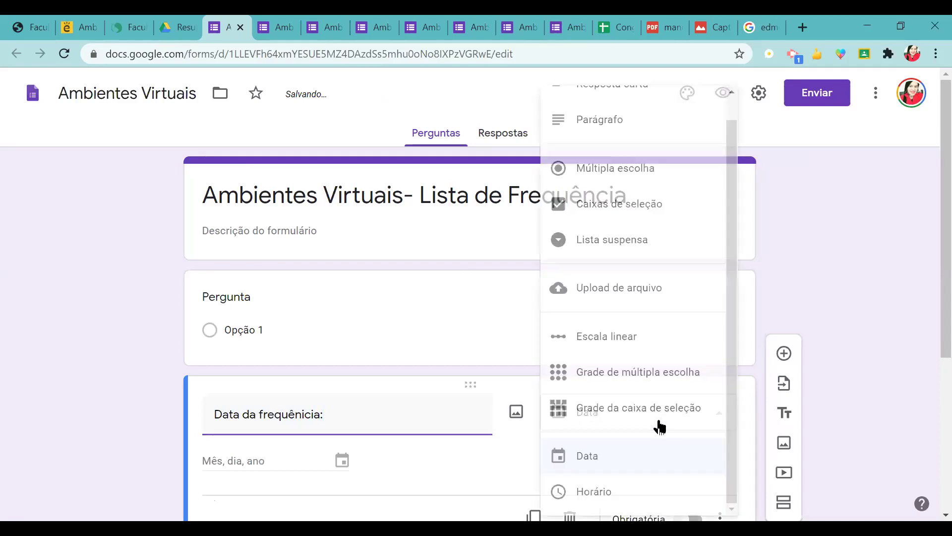
left_click(626, 454)
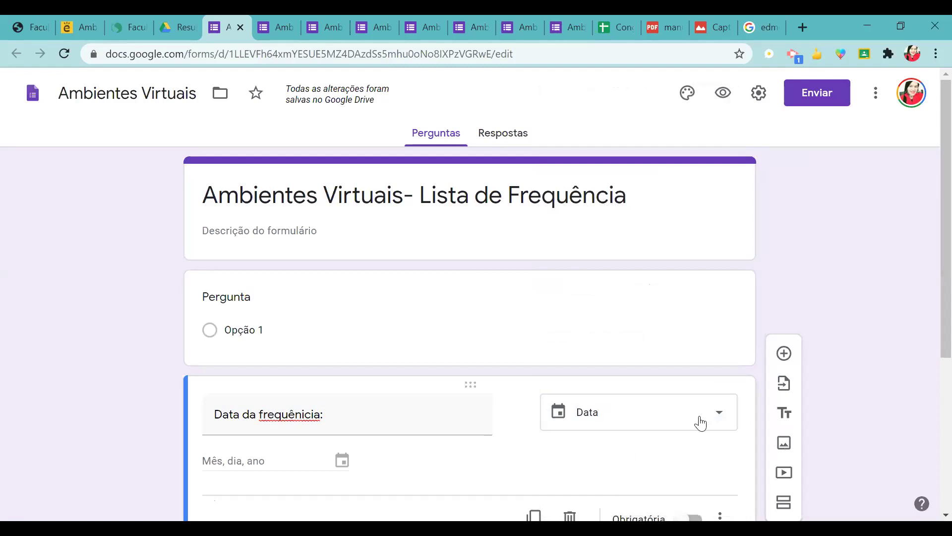
triple_click(309, 412)
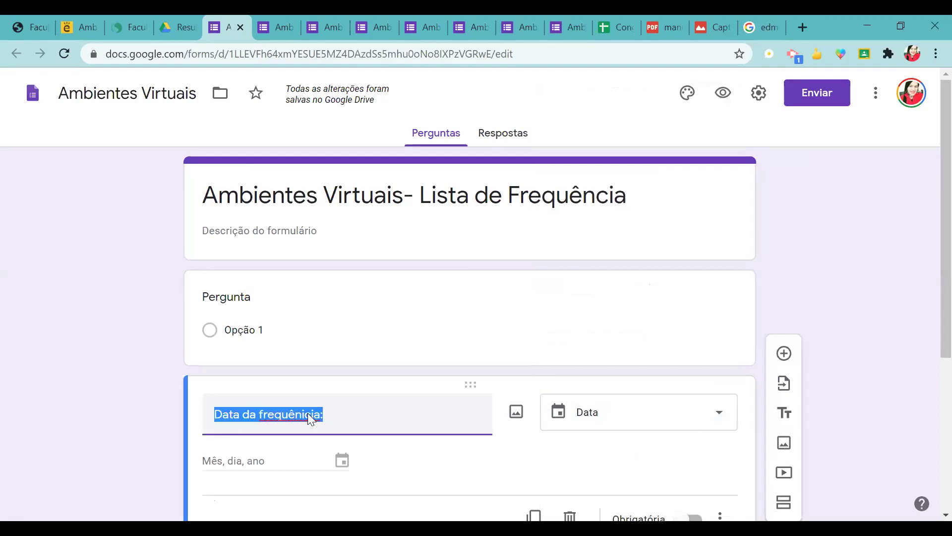
left_click(309, 413)
key("BackSpace")
left_click_drag(928, 302, 928, 376)
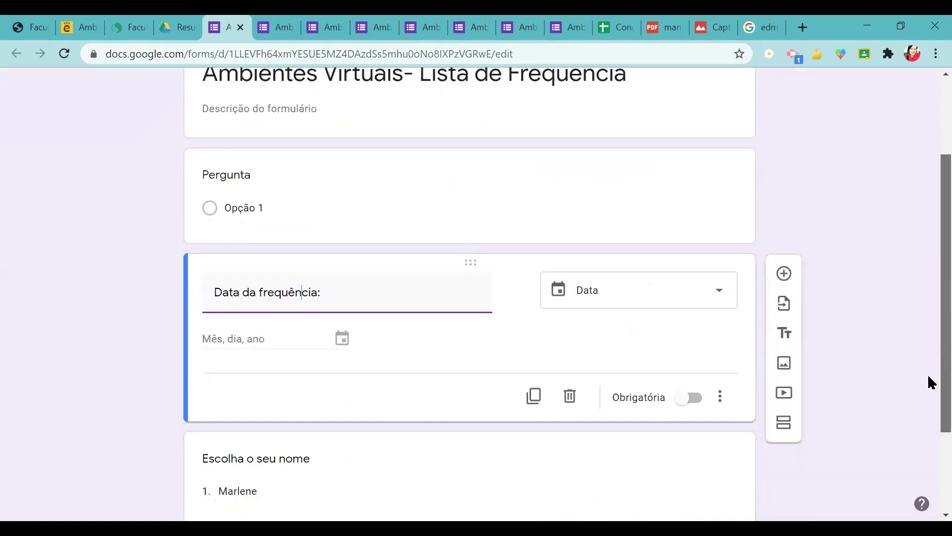
left_click(698, 402)
Step: Title the blank question above the date question "Escolha seu nome:" and set its answer type to Lista suspensa
left_click(305, 212)
type("Ed")
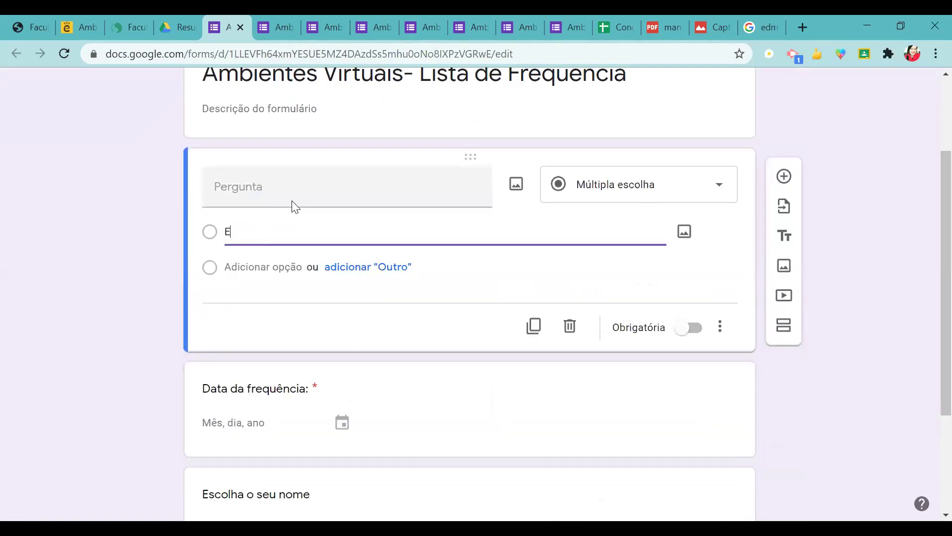
key("BackSpace")
key("BackSpace")
left_click(285, 192)
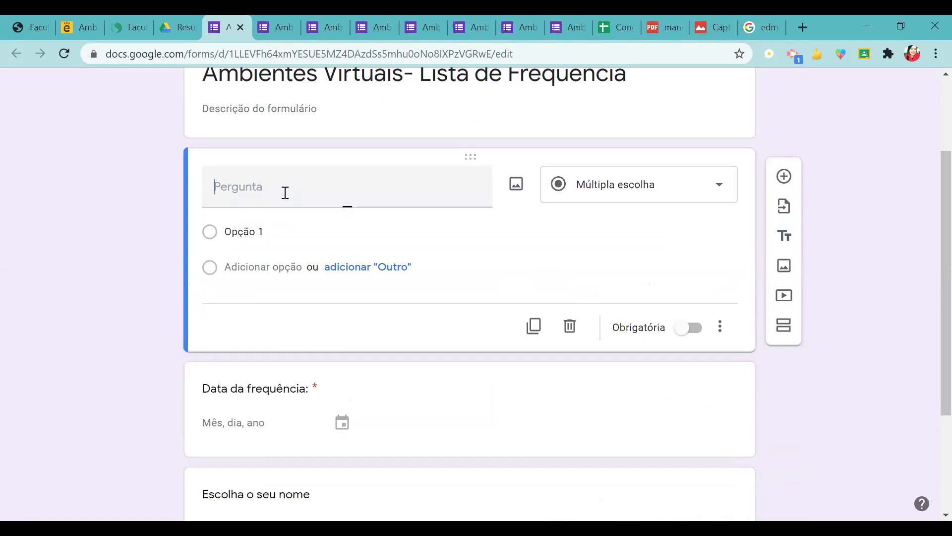
type("Escolha")
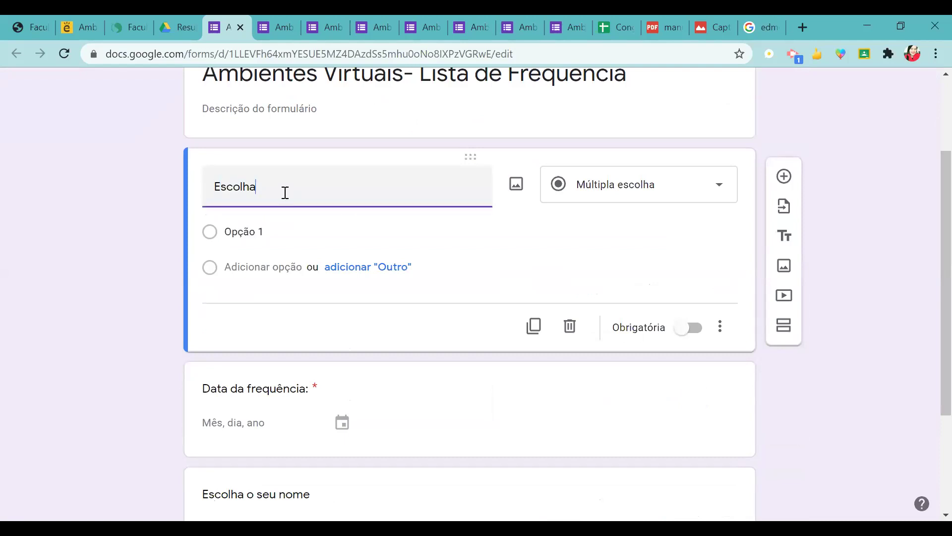
type(" seu nome:")
left_click(594, 191)
left_click(582, 256)
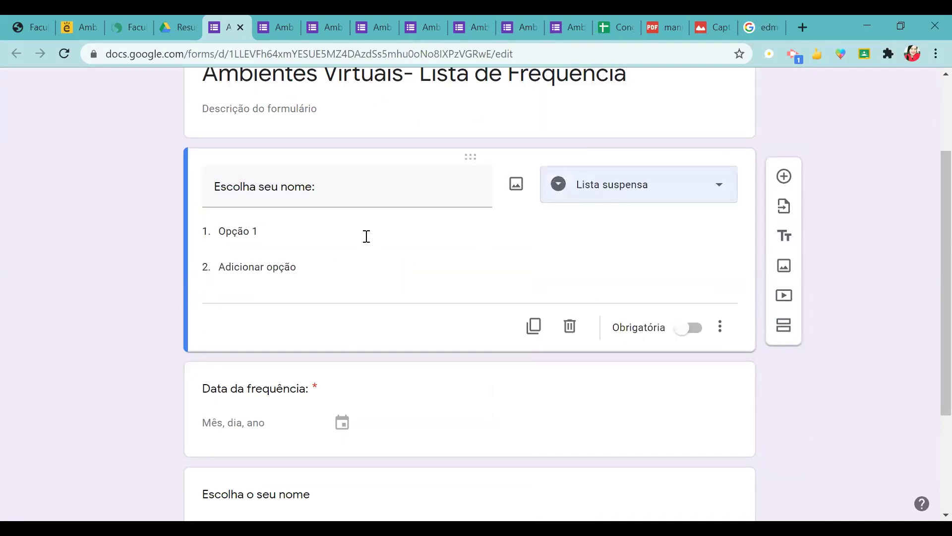
Step: Enter three students' first names as the options of "Escolha seu nome:" and make the question required
left_click(355, 231)
key("BackSpace")
type("Marlene")
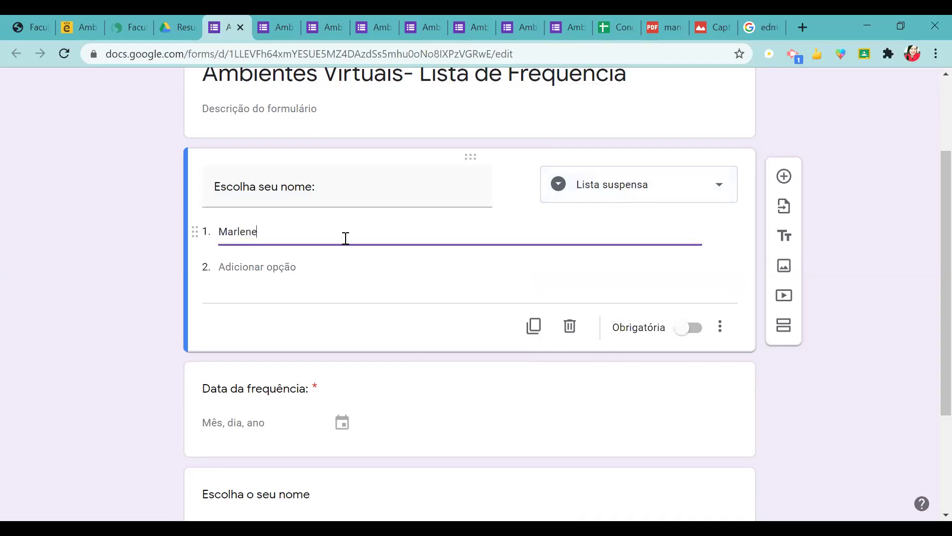
left_click(325, 271)
left_click(268, 272)
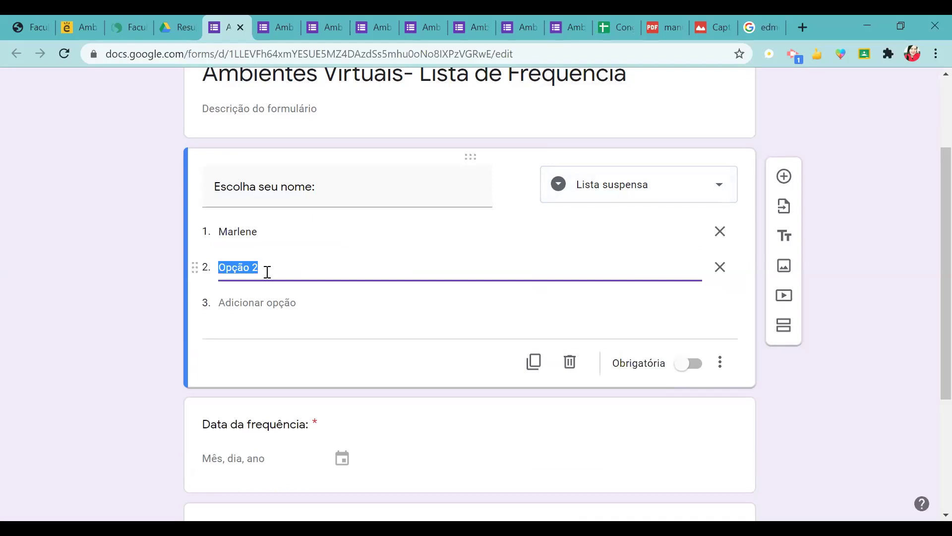
key("BackSpace")
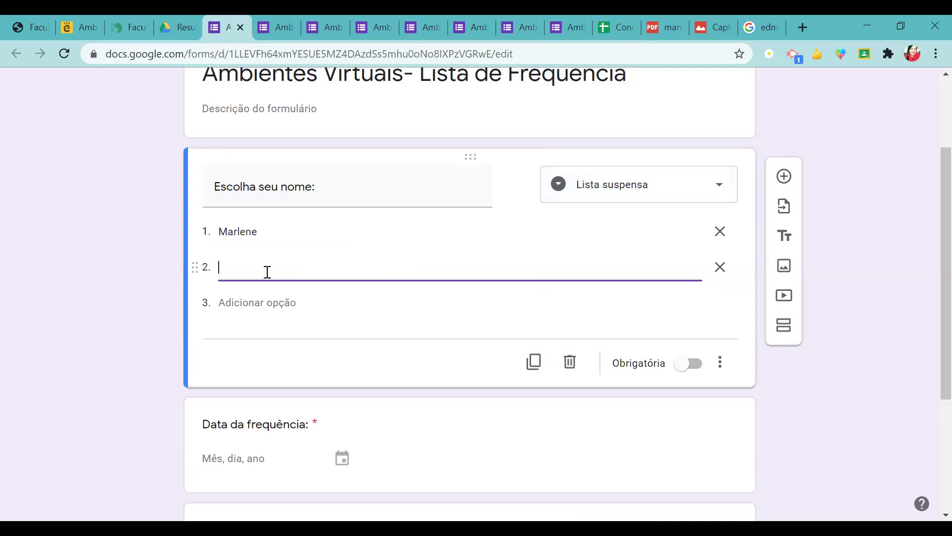
type("Radson")
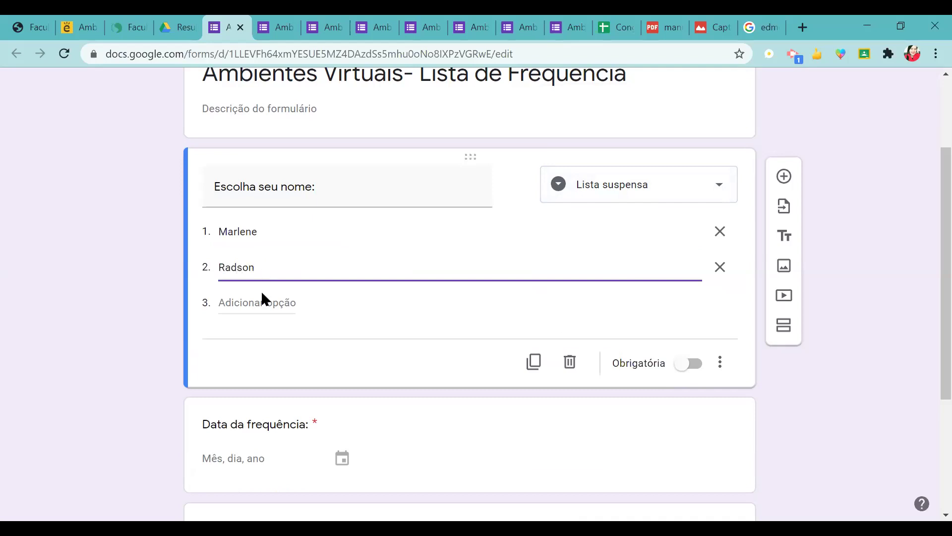
left_click(262, 299)
type("We")
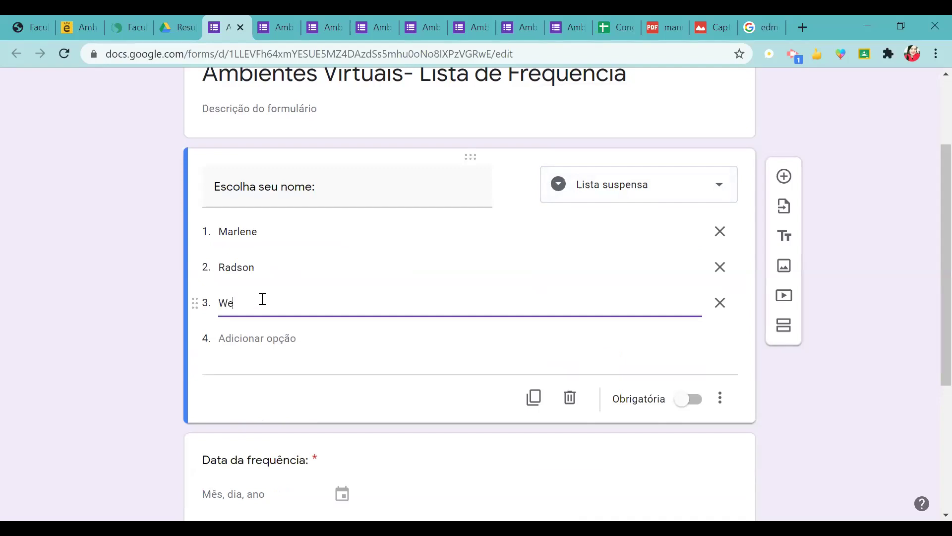
type("derson")
left_click(909, 388)
left_click(690, 398)
Step: Delete the duplicate "Escolha o seu nome" question below the date question
scroll(928, 298, "down", 4)
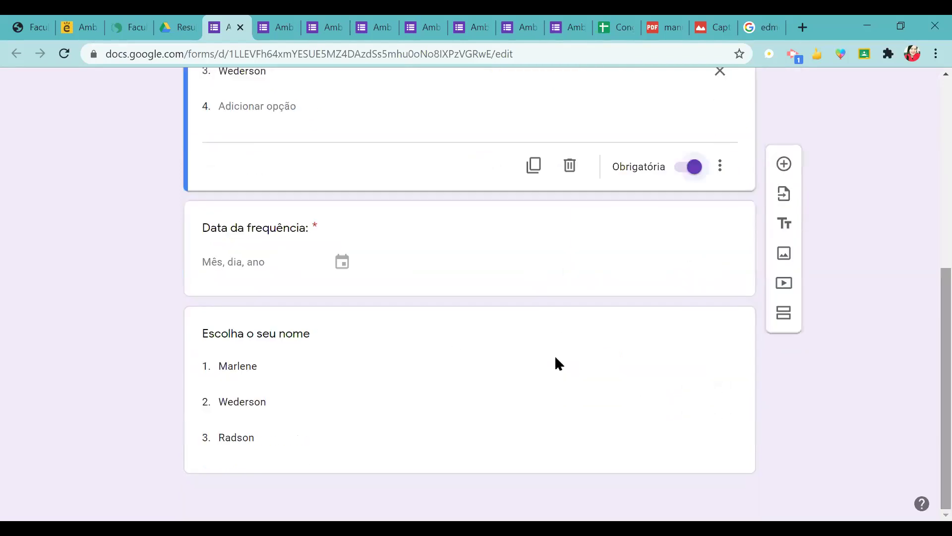
left_click(346, 383)
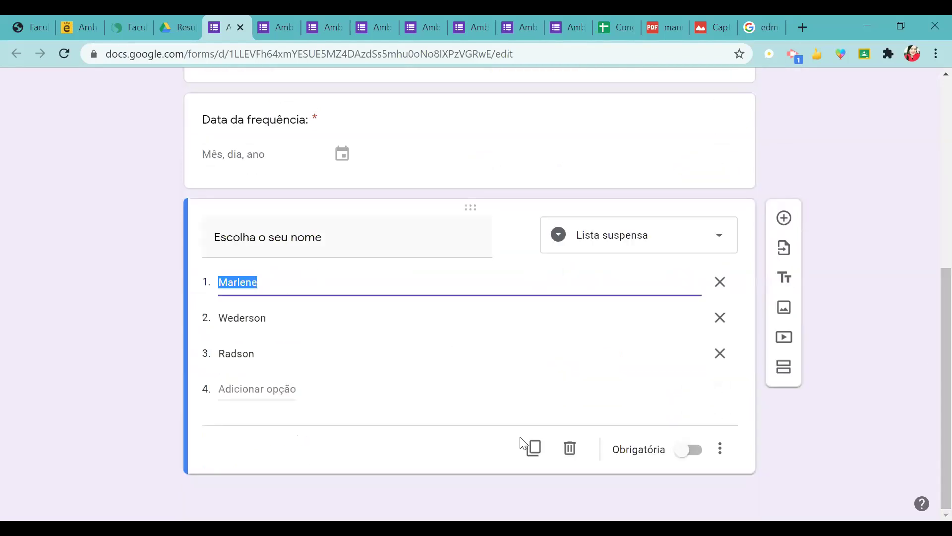
left_click(571, 449)
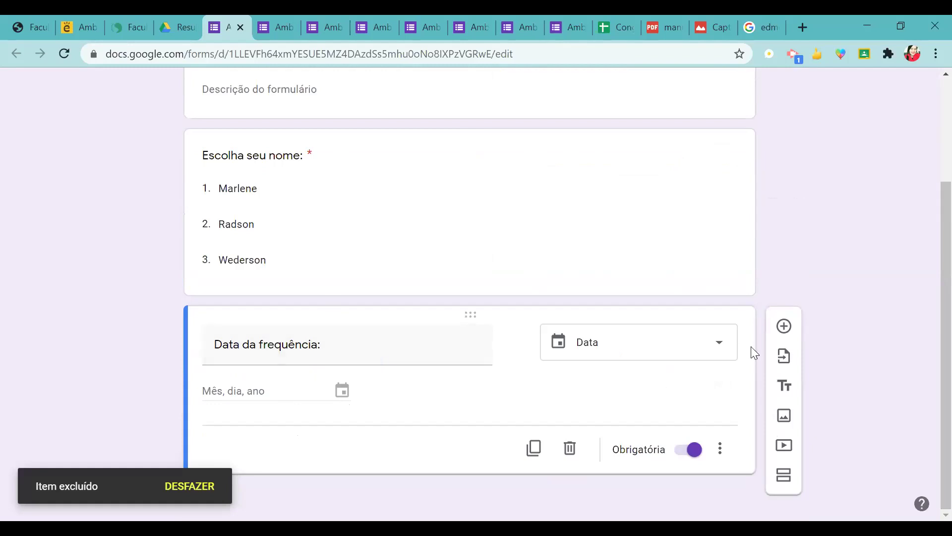
Step: Add a Parágrafo question titled "Em caso de falta, faça sua justificativa" below the date question
left_click(785, 327)
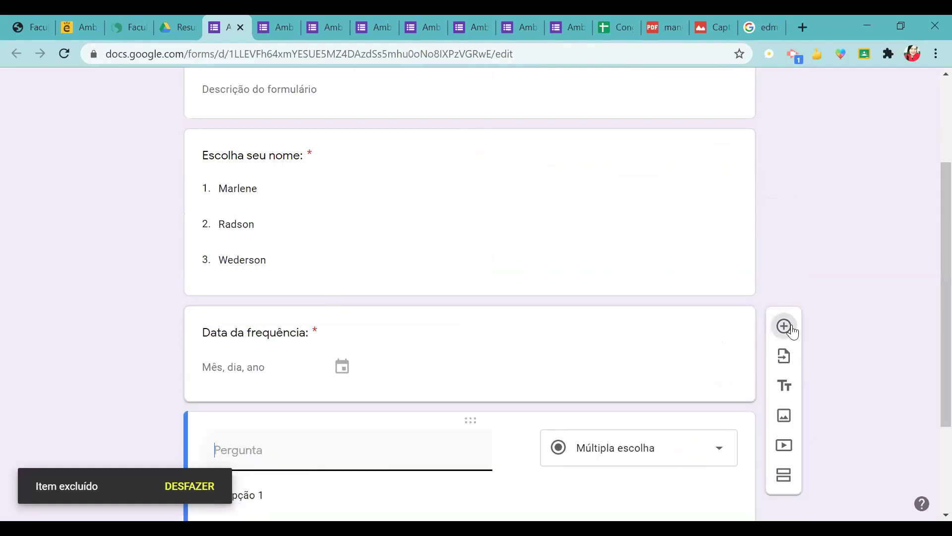
type("Em")
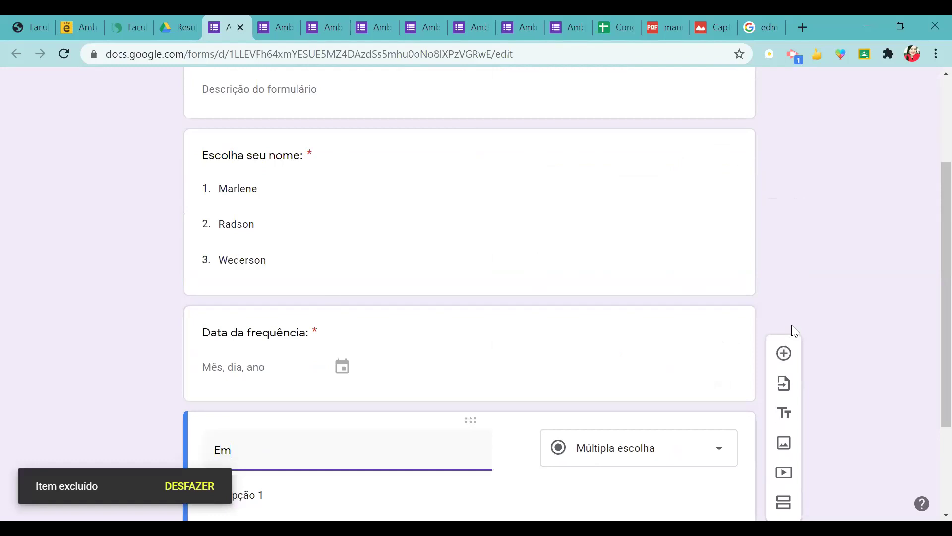
type(" caso de falta, faça sua")
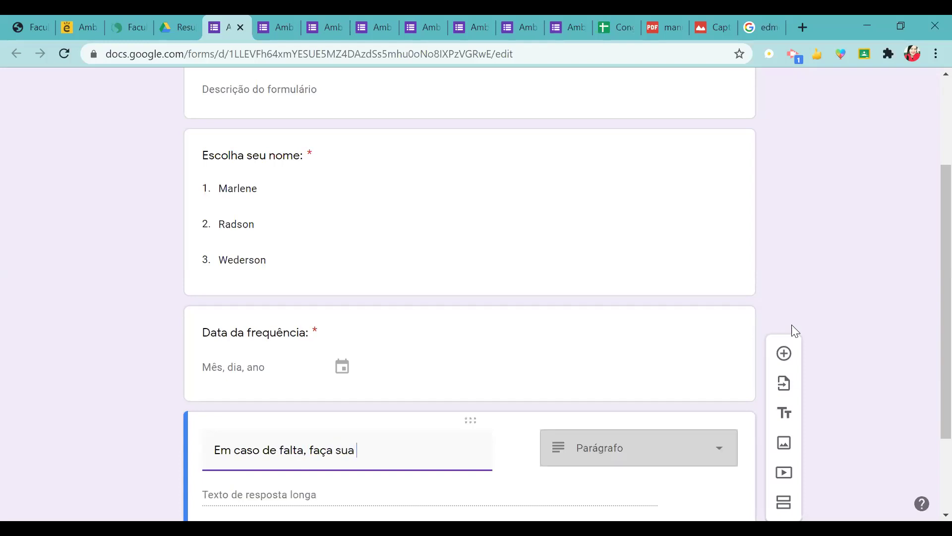
type(" just")
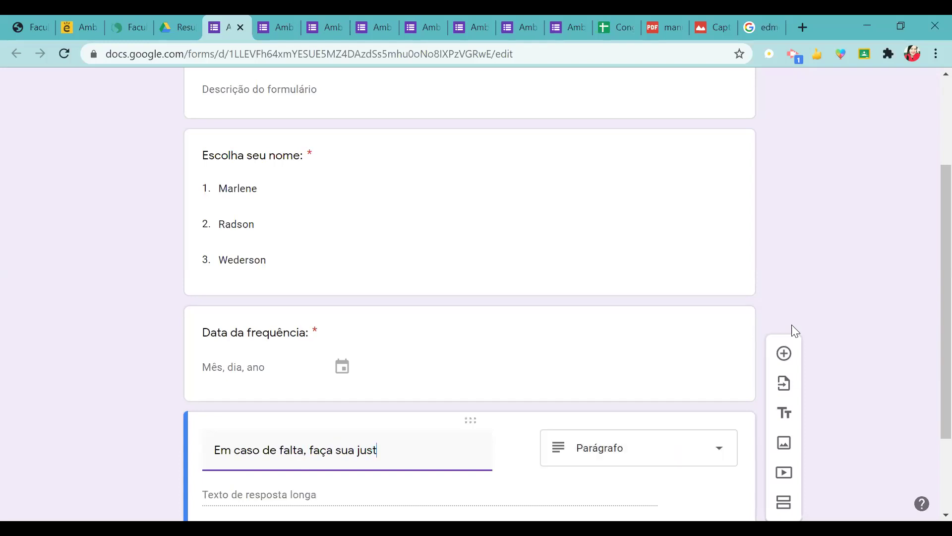
type("ificativa")
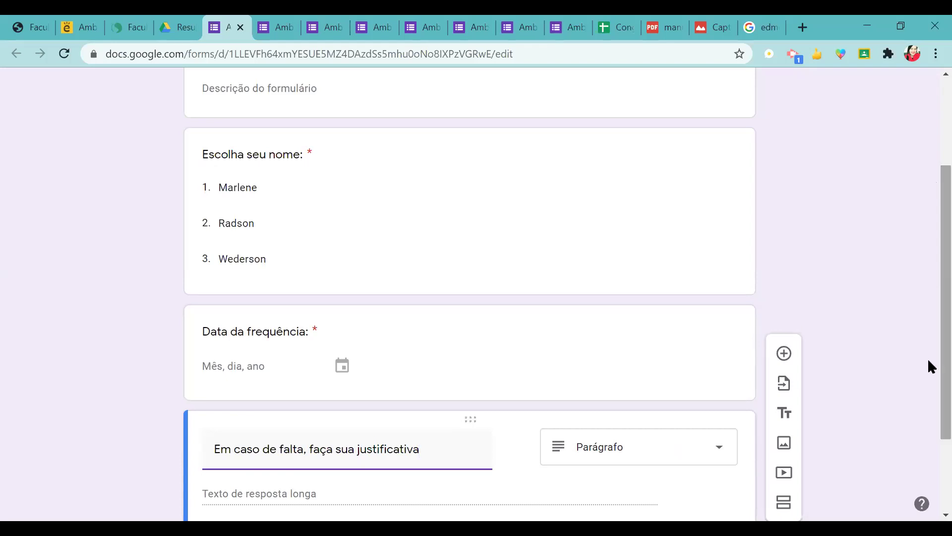
Step: Review the attendance form's questions and open its respondent preview
scroll(927, 359, "down", 3)
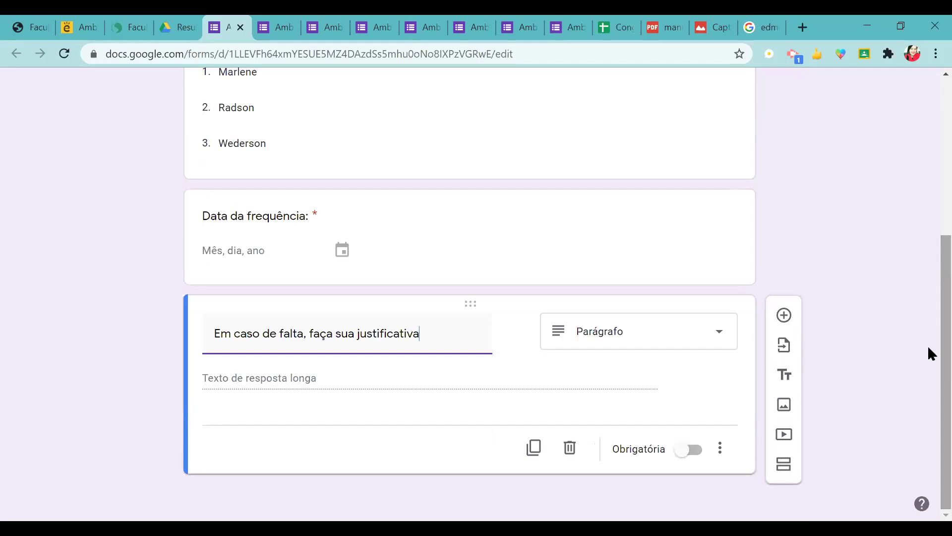
scroll(927, 347, "up", 3)
scroll(928, 298, "down", 3)
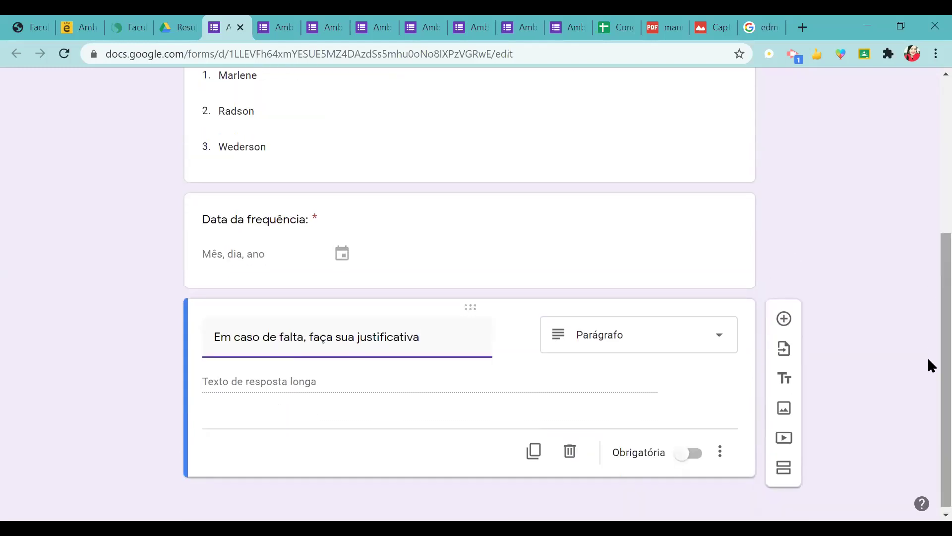
scroll(928, 343, "up", 5)
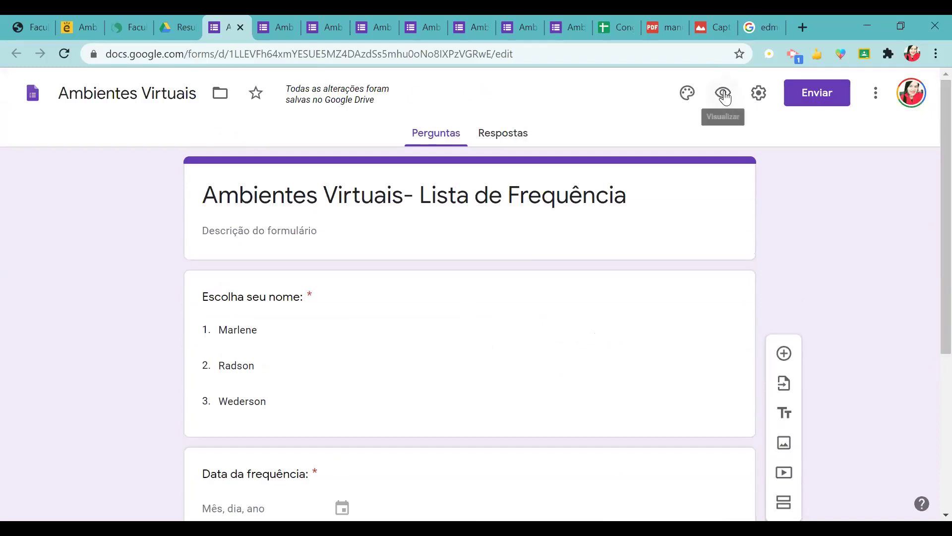
left_click(725, 93)
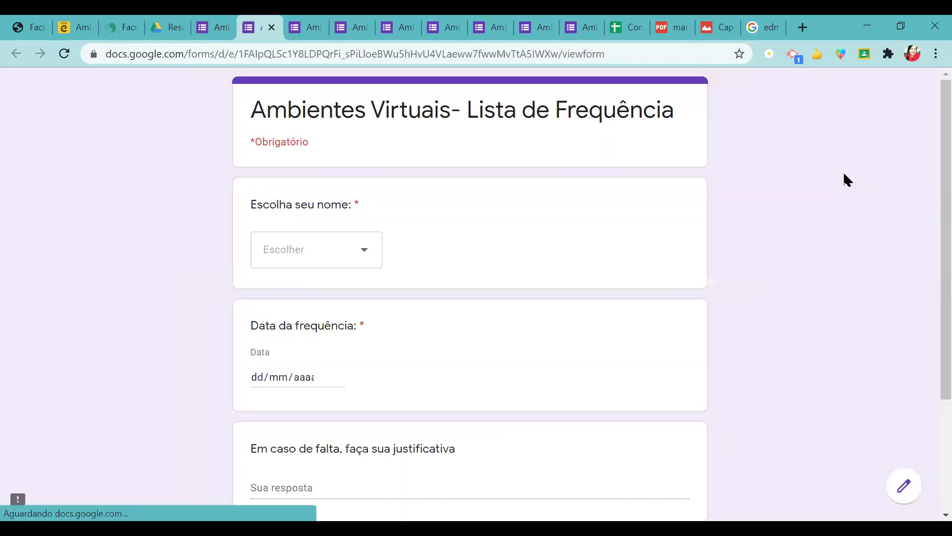
Step: Submit a response with the first listed student's name, attendance date 11/07/2020 and no absence justification
left_click(360, 252)
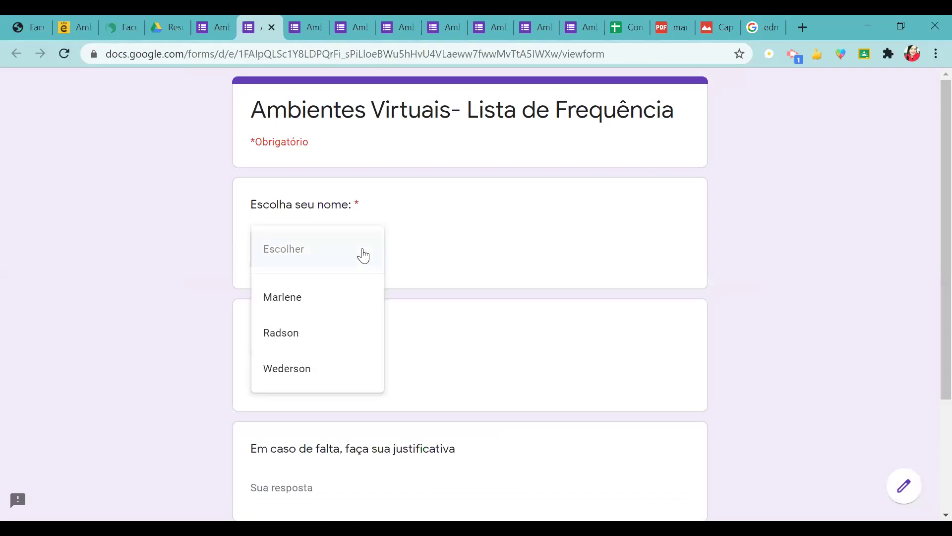
left_click(308, 300)
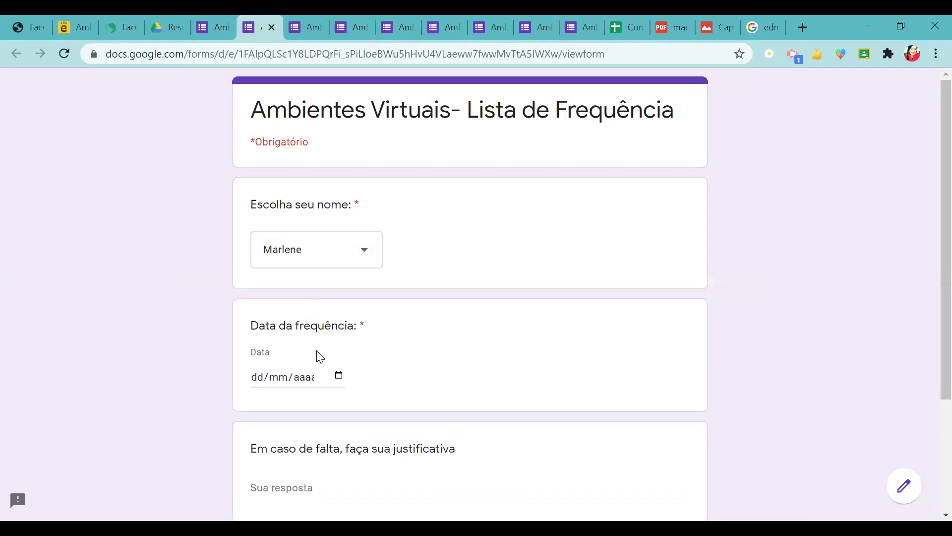
left_click(339, 378)
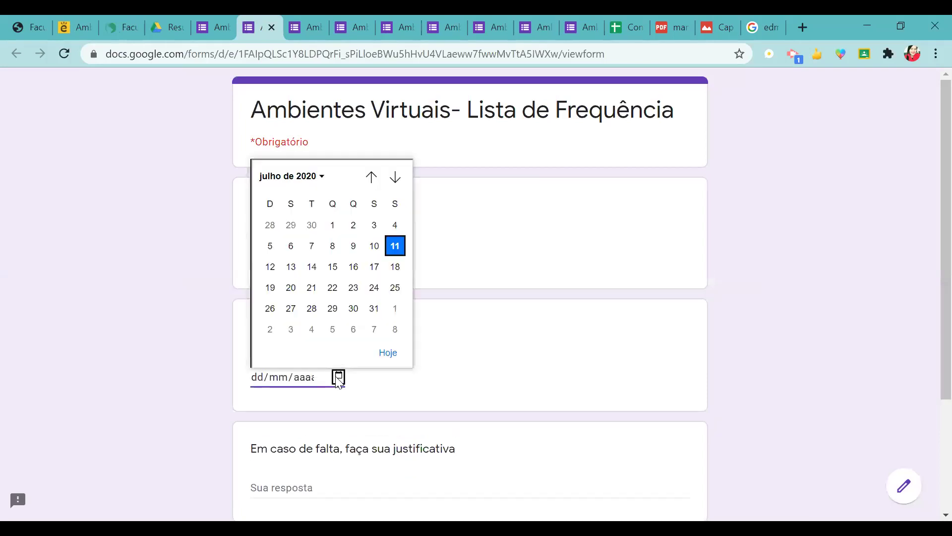
left_click(393, 251)
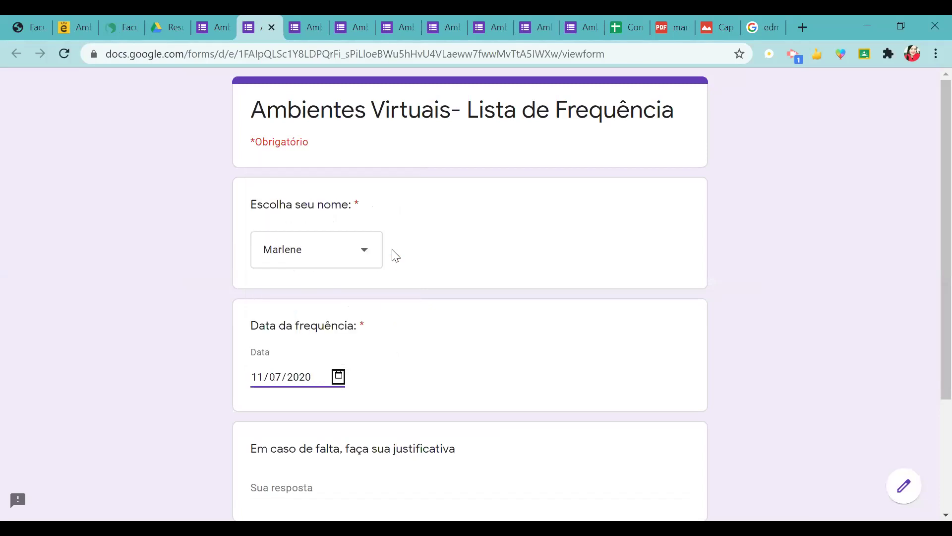
scroll(470, 292, "down", 1)
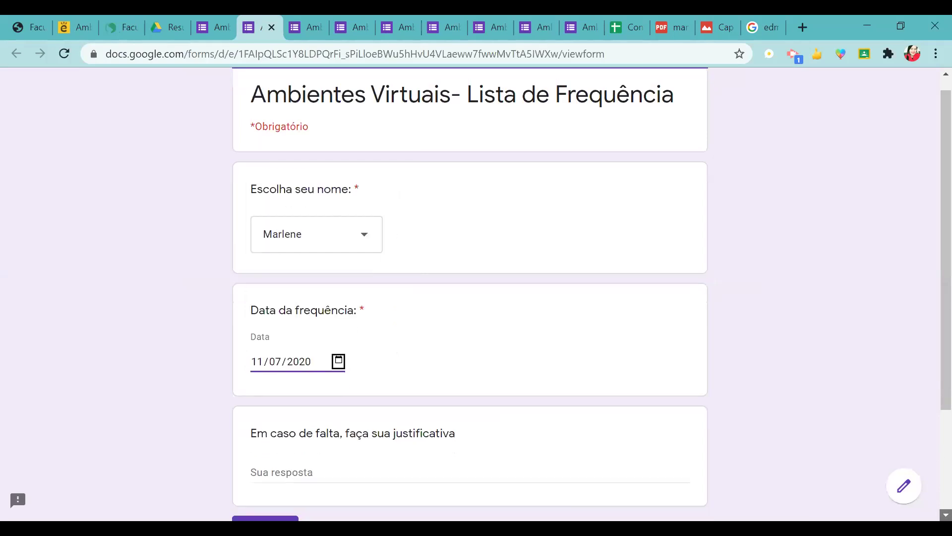
scroll(376, 382, "down", 3)
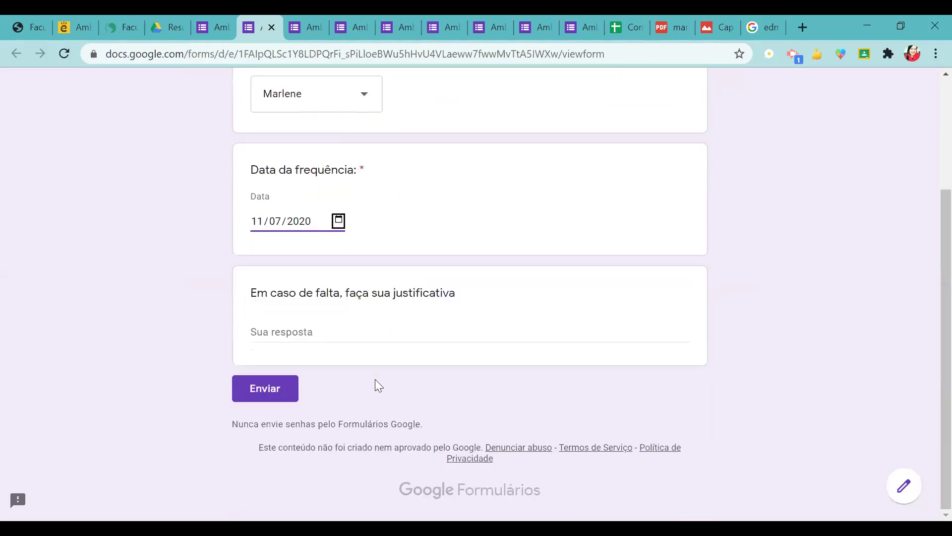
left_click(258, 386)
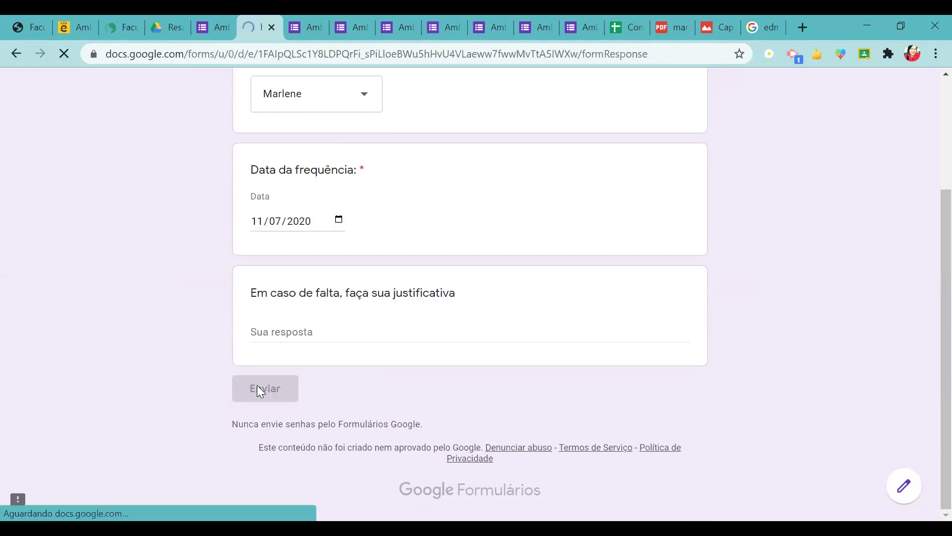
Step: Return to the attendance form's editor and examine its responses in the summary and by question
left_click(214, 22)
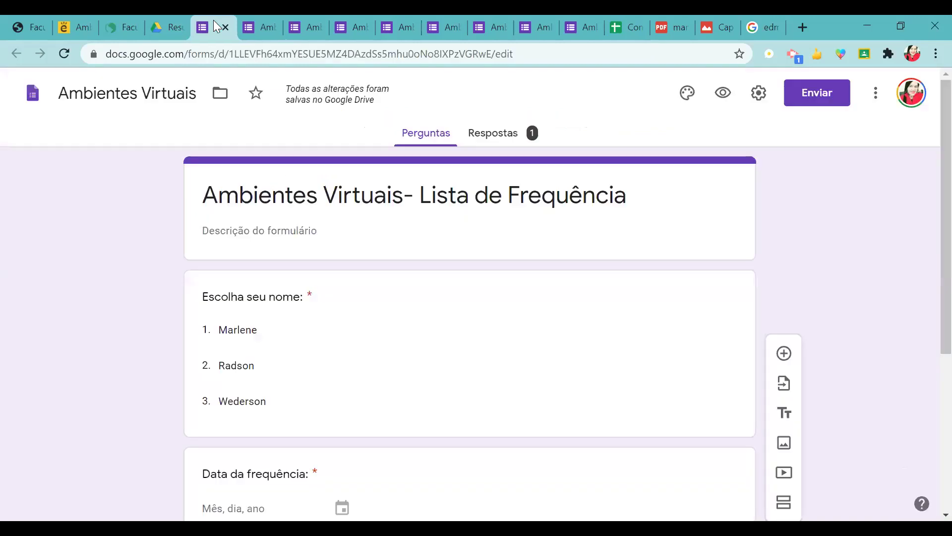
left_click(502, 136)
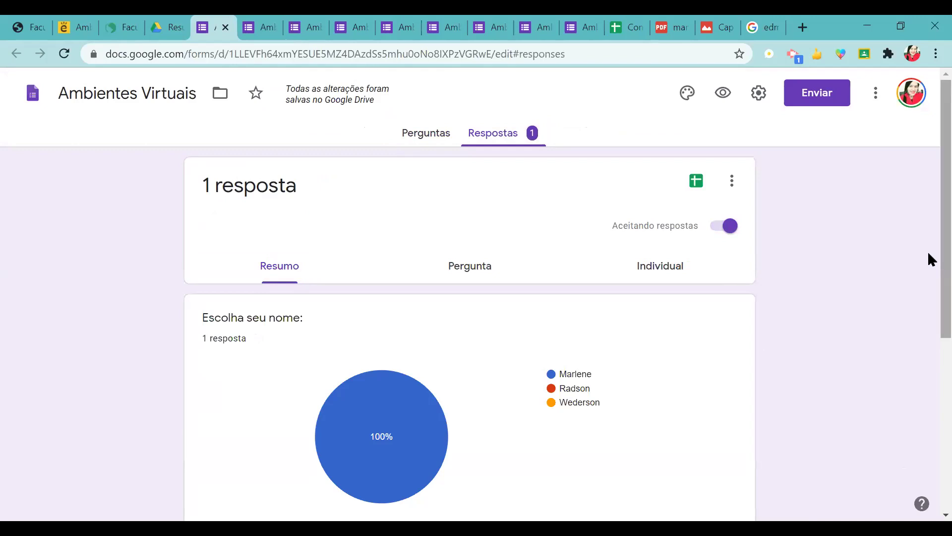
scroll(928, 251, "down", 5)
scroll(929, 422, "down", 2)
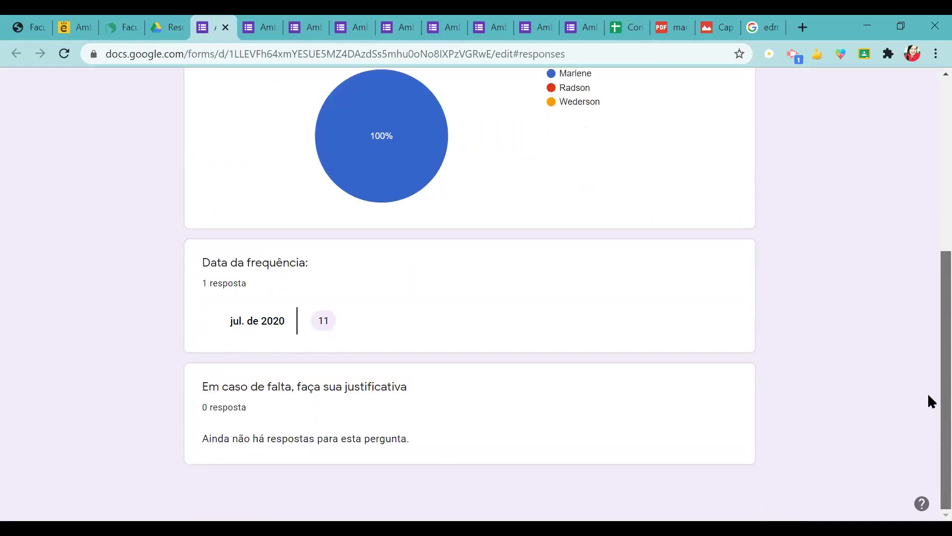
scroll(927, 392, "up", 5)
left_click(462, 228)
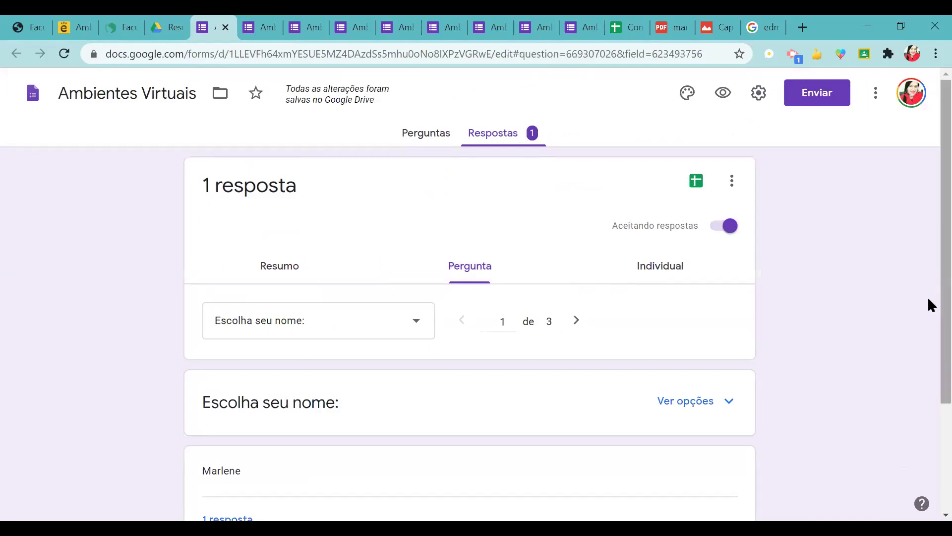
scroll(929, 297, "down", 2)
Step: Create a new response spreadsheet named "Ambientes Virtuais (respostas)" for the attendance form
left_click(291, 190)
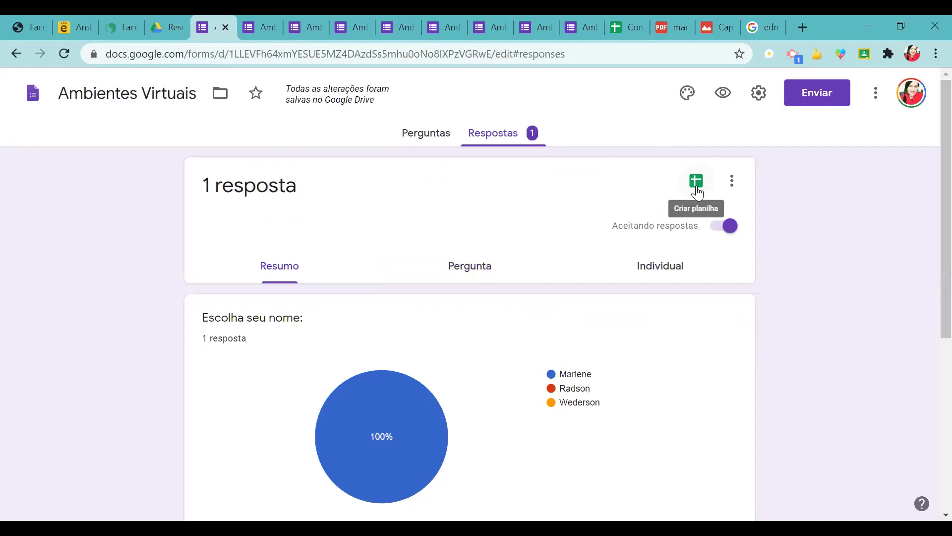
left_click(702, 182)
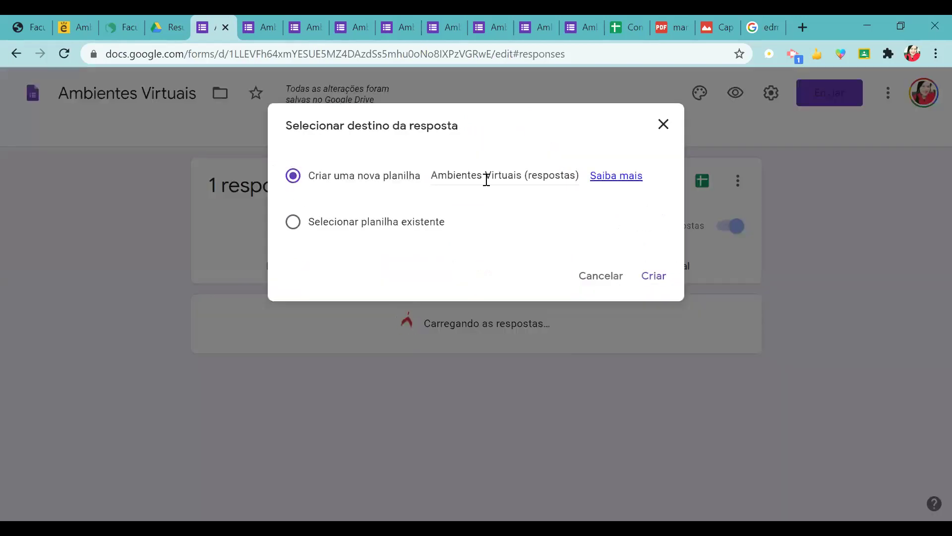
left_click(649, 278)
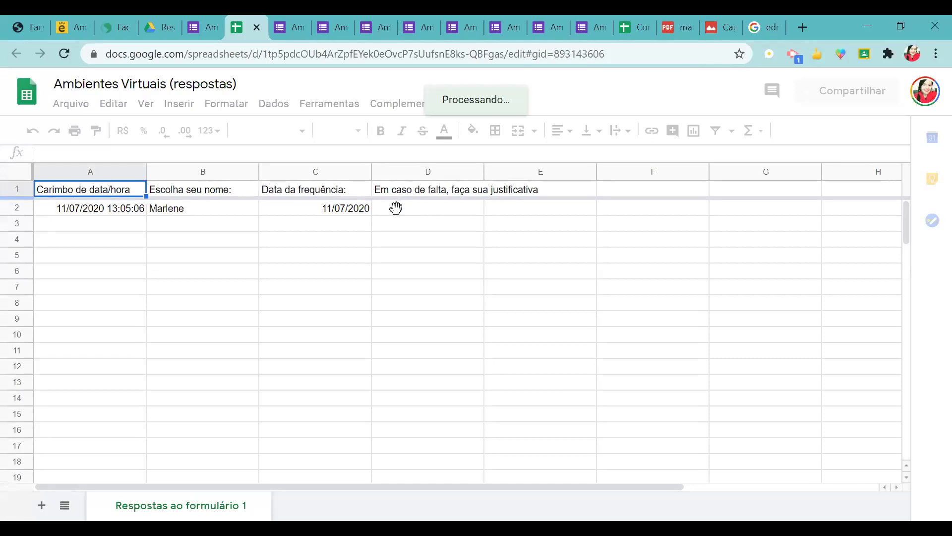
Step: Start another response to the attendance form, choosing the second listed student's name and the date 11/07/2020
left_click(207, 20)
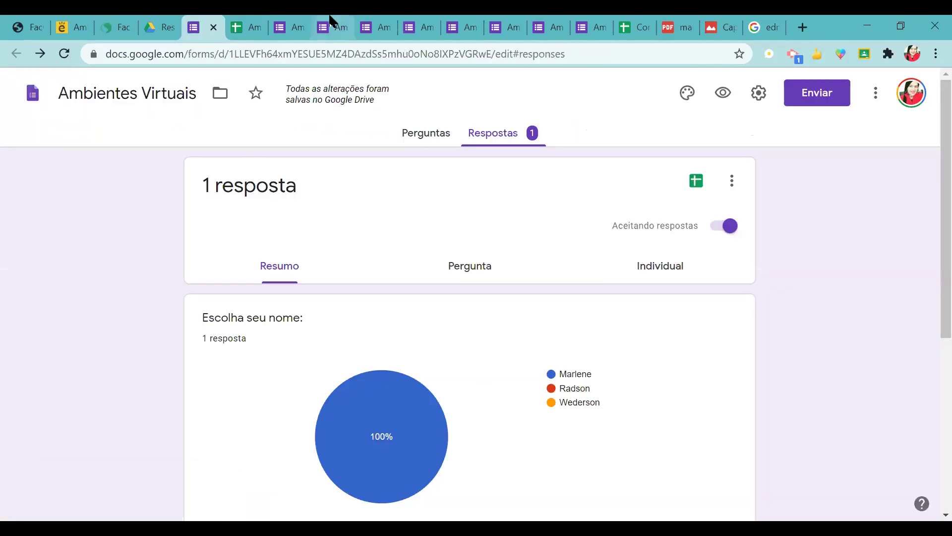
left_click(293, 19)
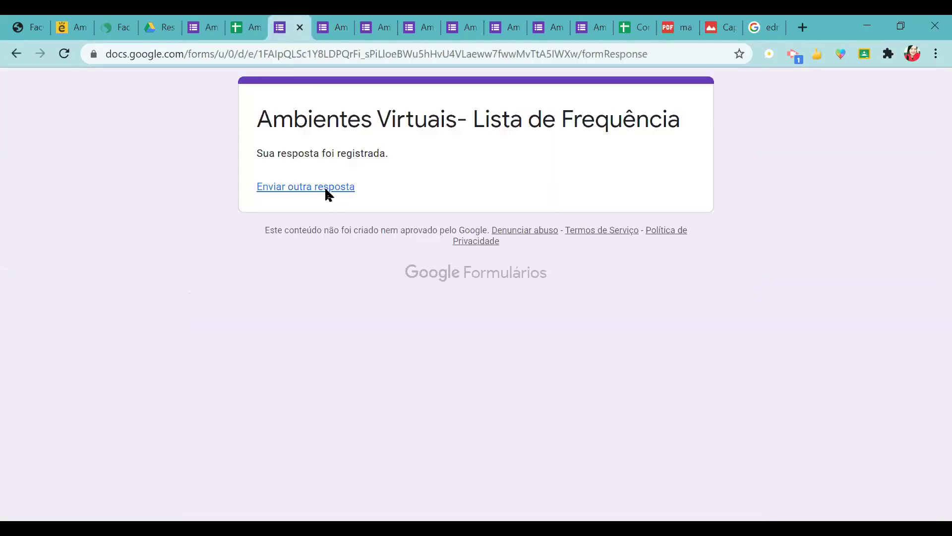
left_click(325, 187)
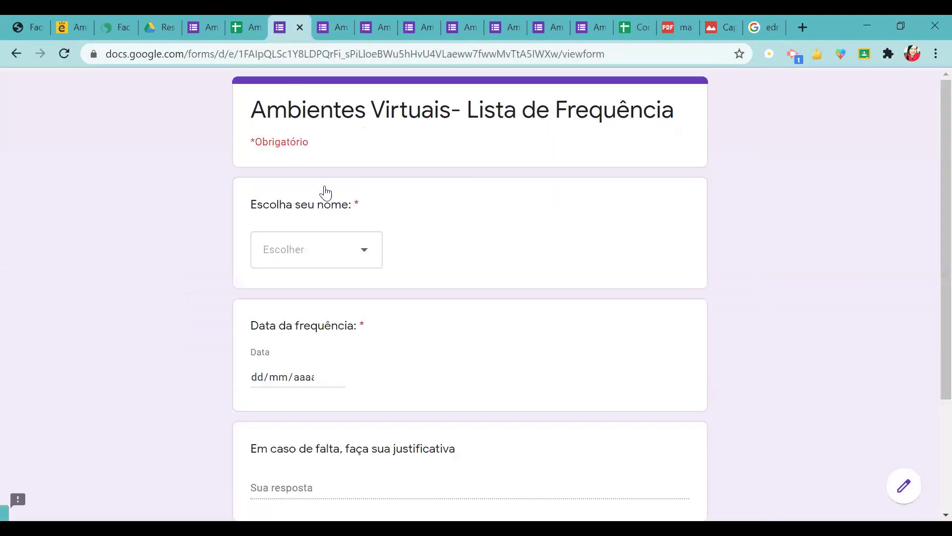
left_click(340, 249)
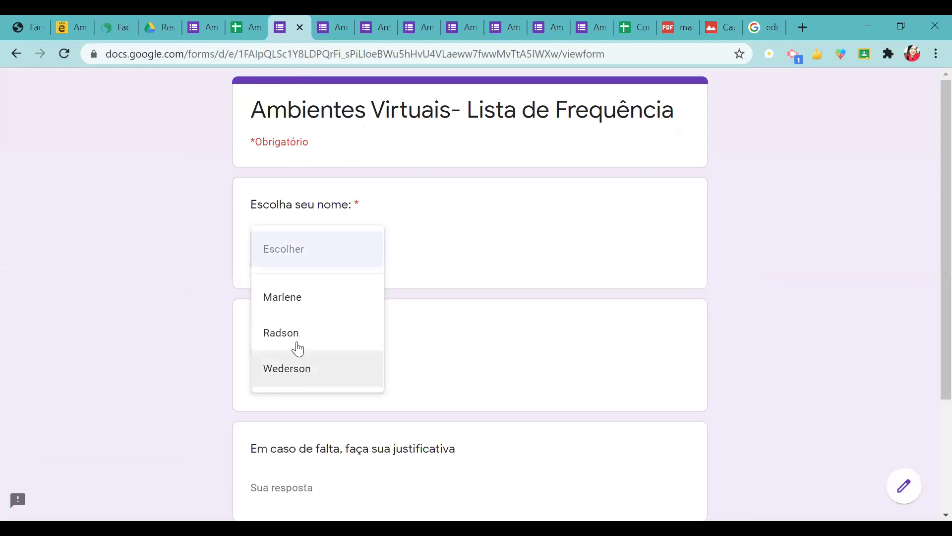
left_click(298, 345)
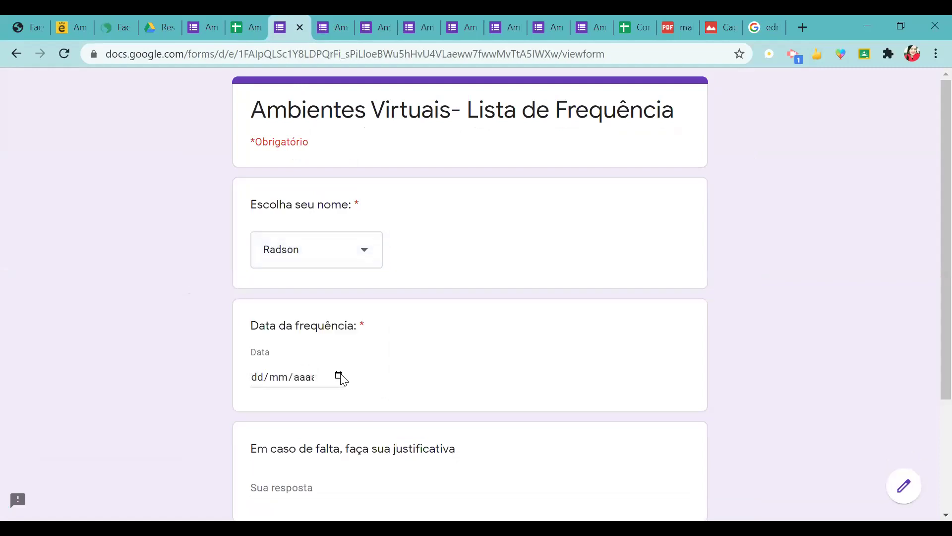
left_click(339, 376)
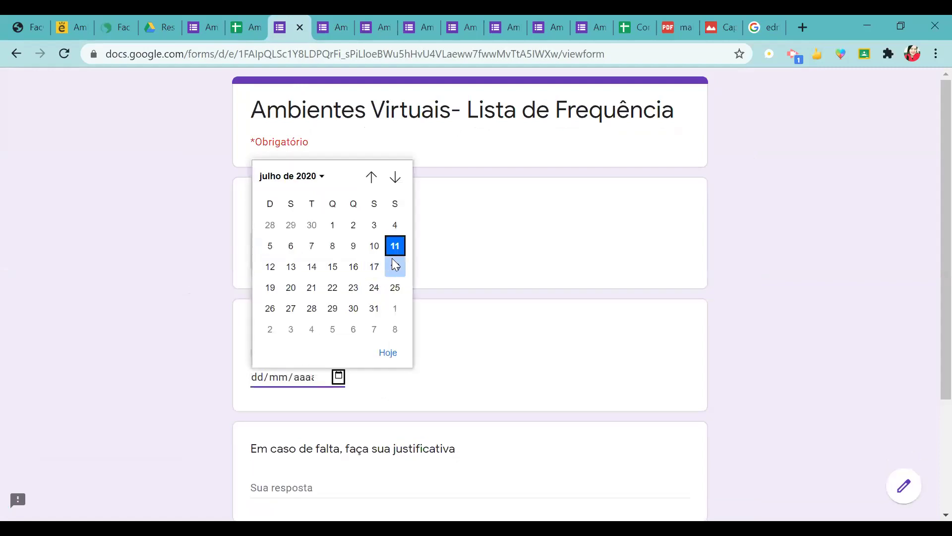
left_click(395, 246)
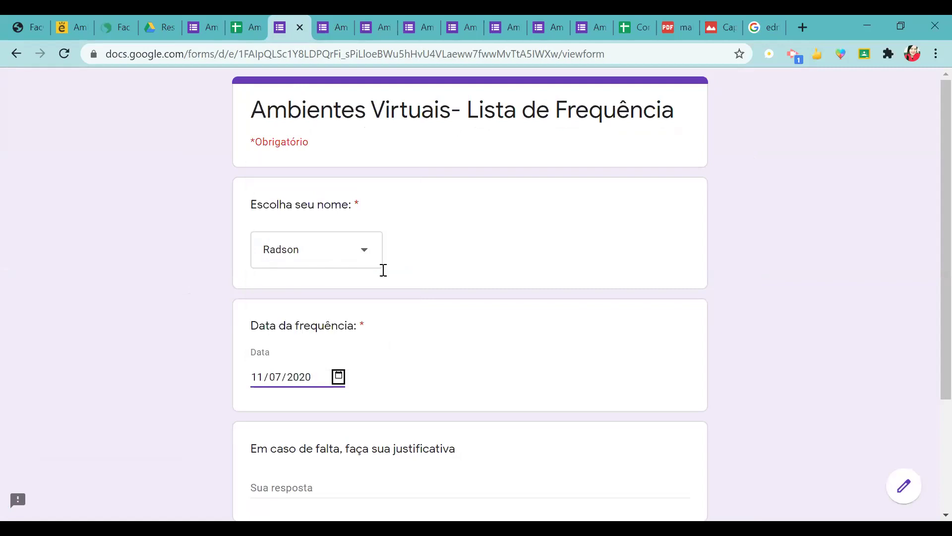
Step: Enter the absence justification "Professora eu estou doente nesta data" and submit the response
key("Tab")
type("P")
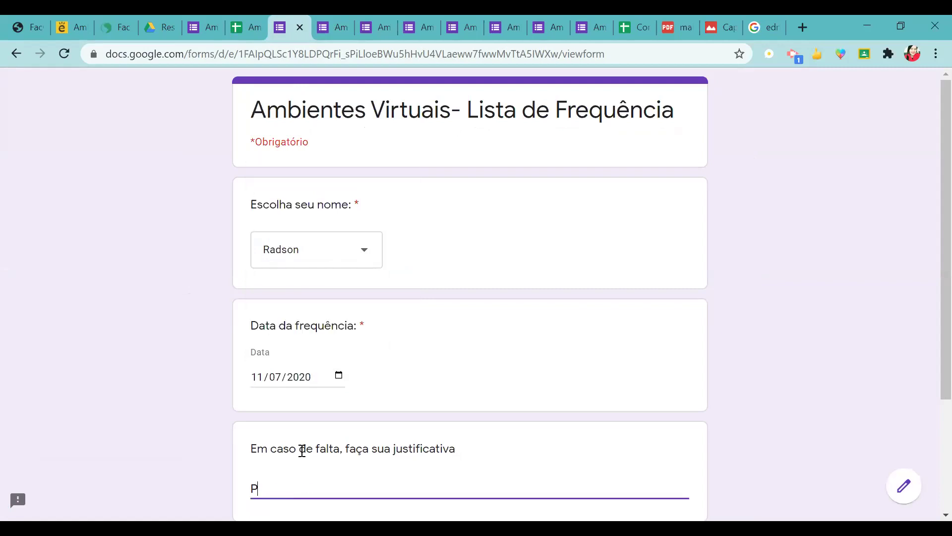
type("rofessora eu ")
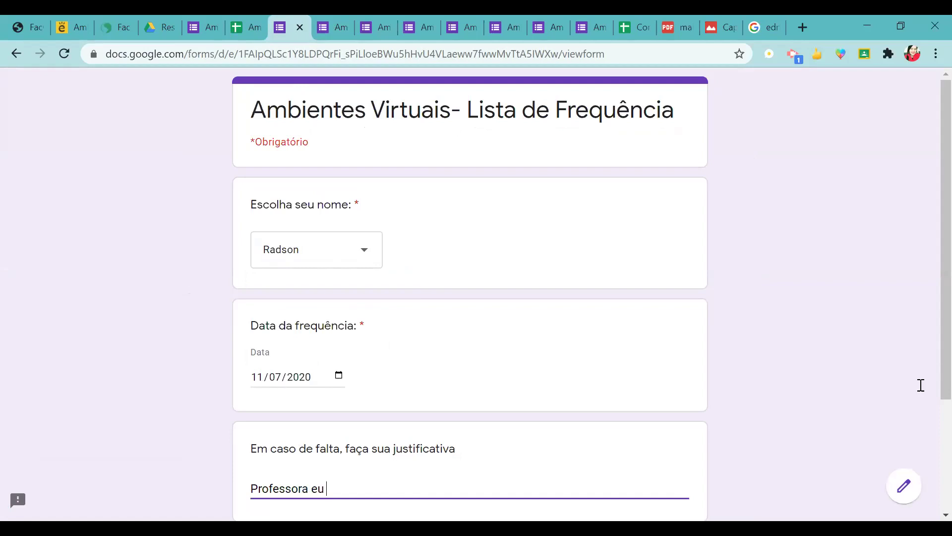
type("estou")
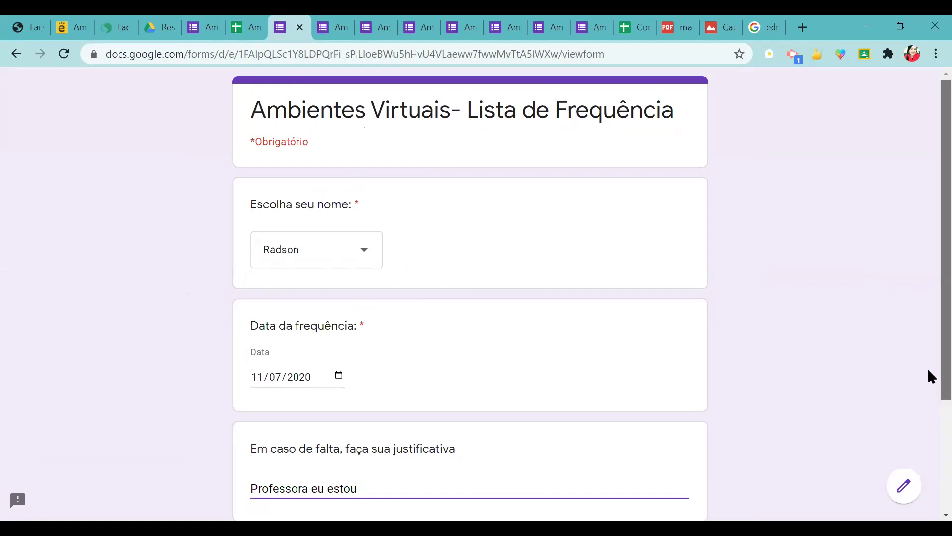
scroll(930, 367, "down", 1)
type("e")
key("BackSpace")
type("doente nesta data")
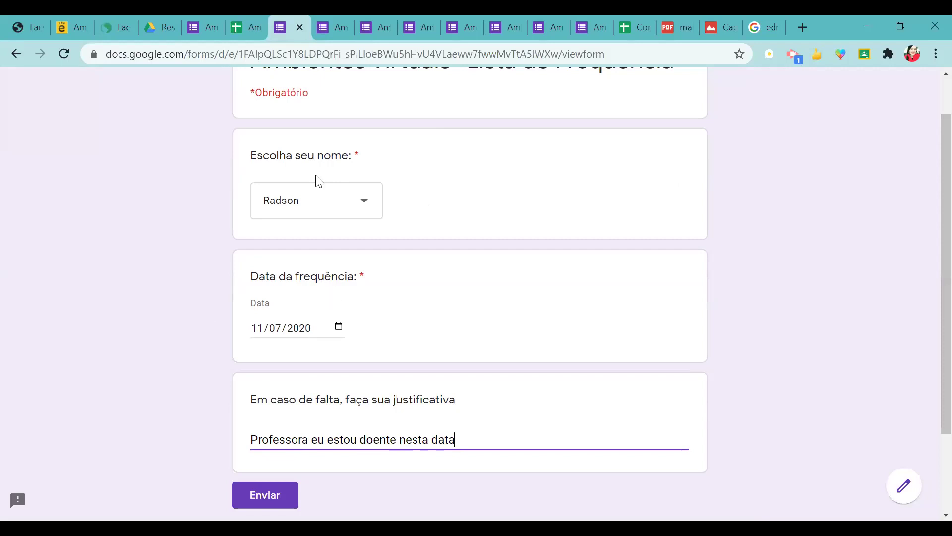
key("Return")
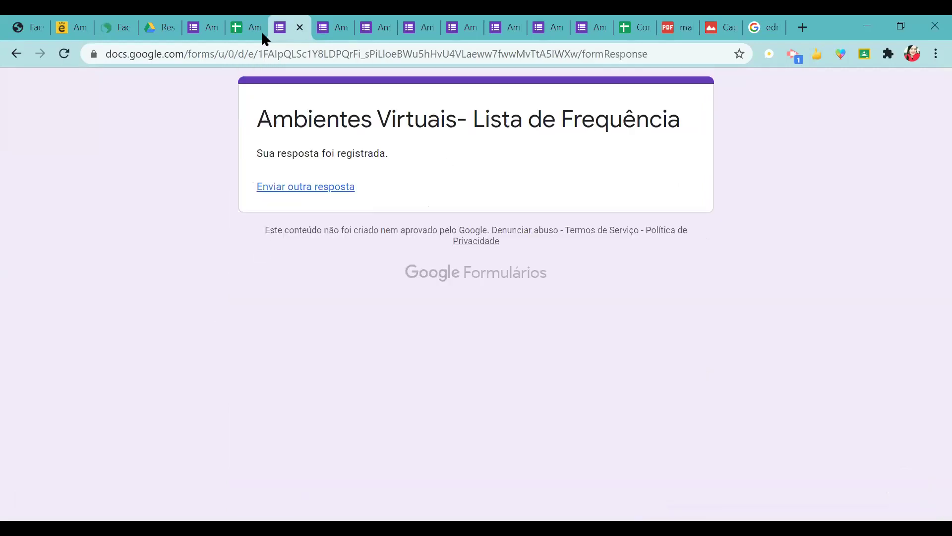
Step: Switch to the response spreadsheet in Google Sheets, check the recorded answers and view the sharing options without changing them
left_click(244, 20)
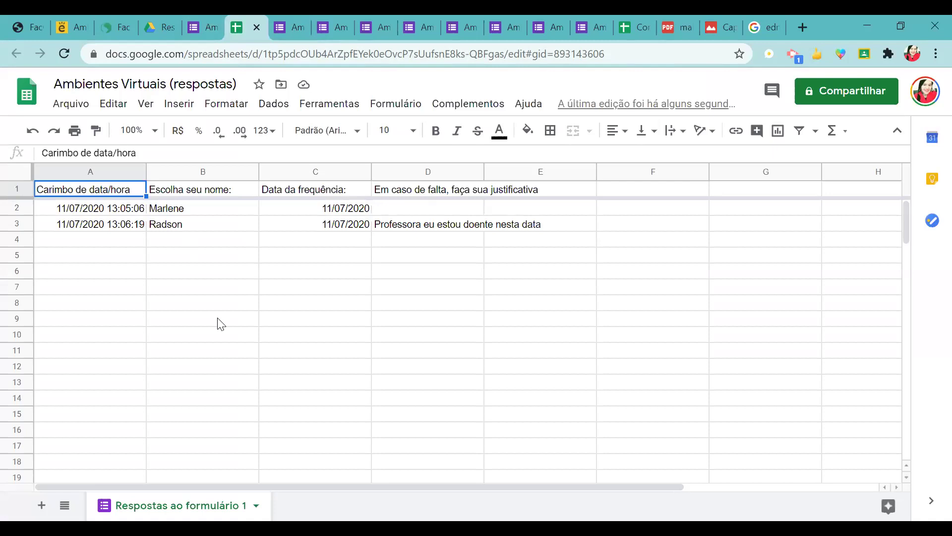
left_click(854, 91)
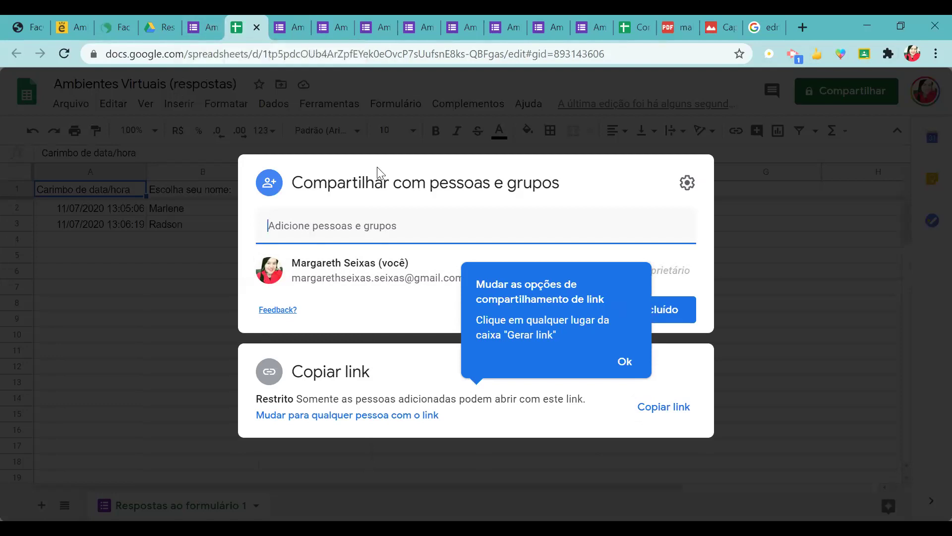
left_click(794, 223)
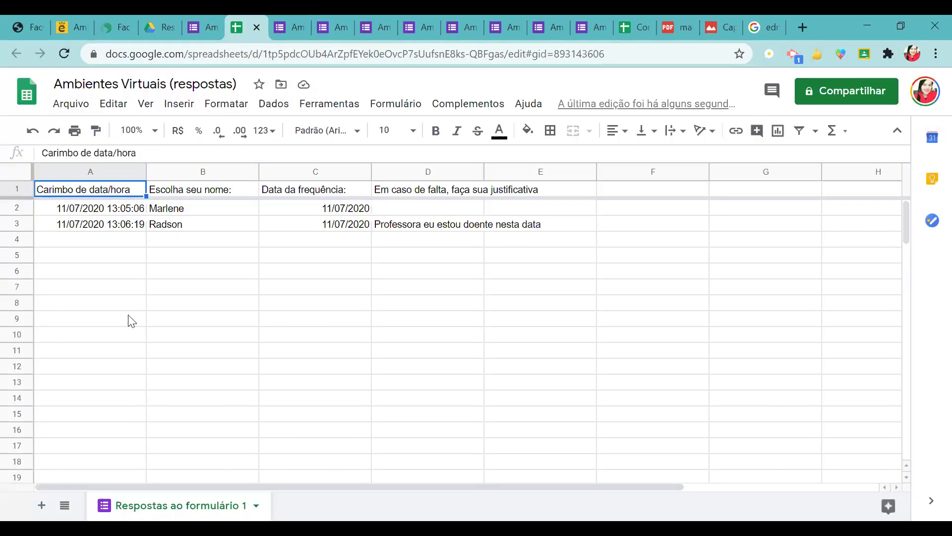
Step: Review the download formats available for the response spreadsheet, from Microsoft Excel to tab-separated values, without downloading a file
left_click(130, 321)
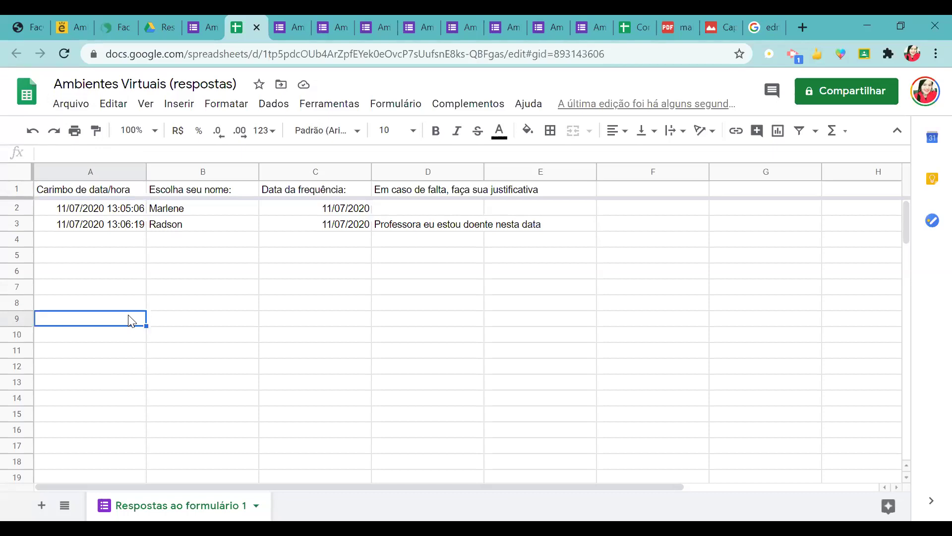
left_click(65, 110)
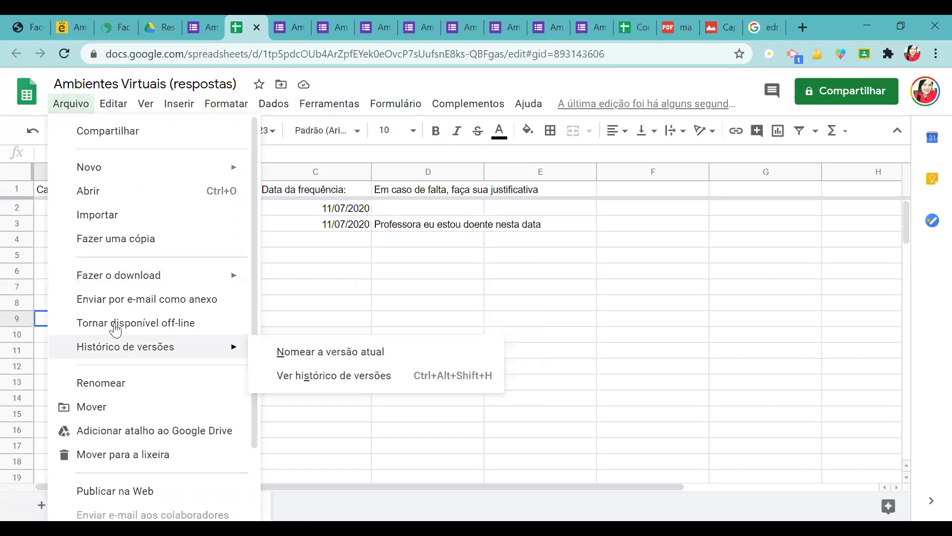
mouse_move(121, 279)
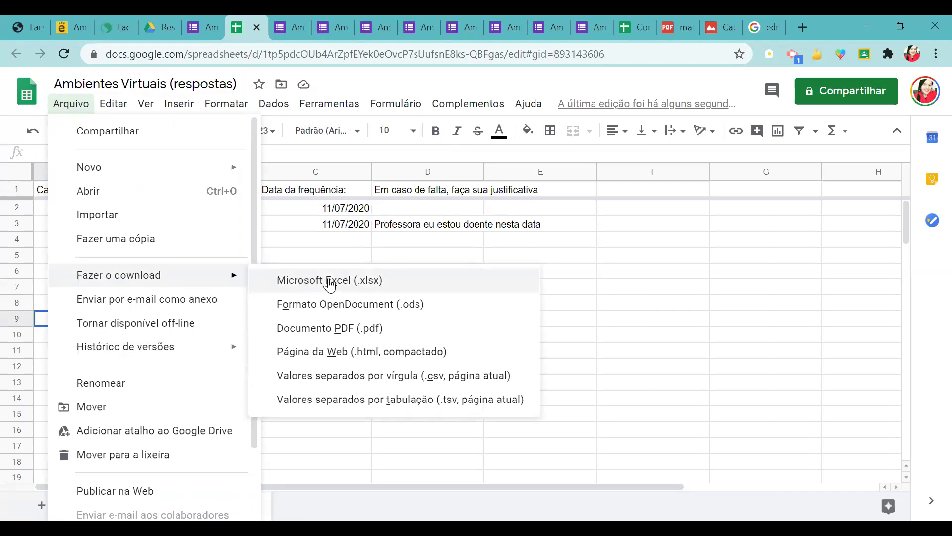
left_click(593, 318)
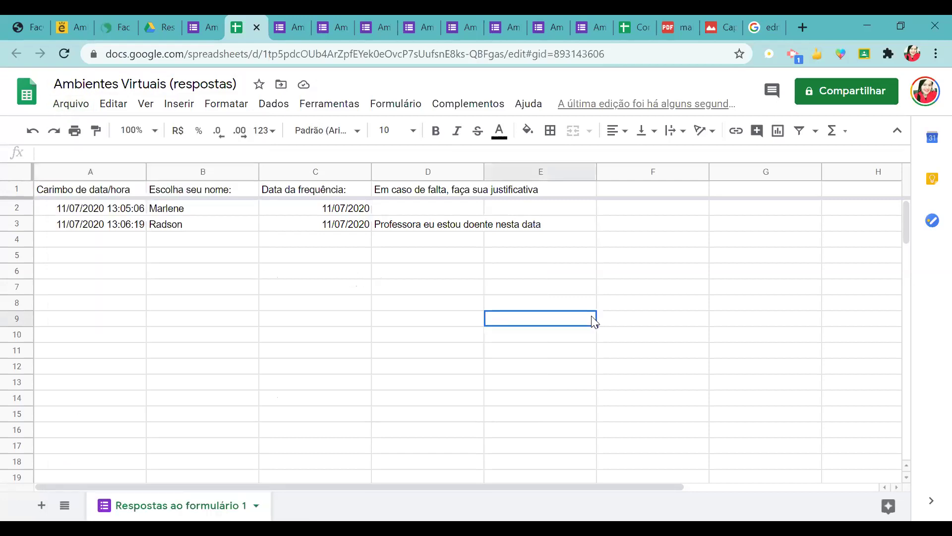
left_click(71, 105)
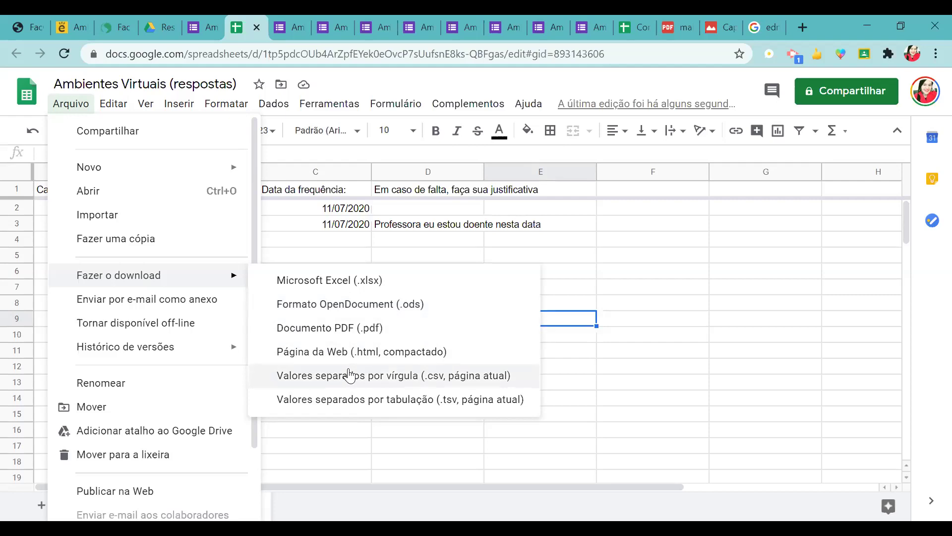
left_click(620, 274)
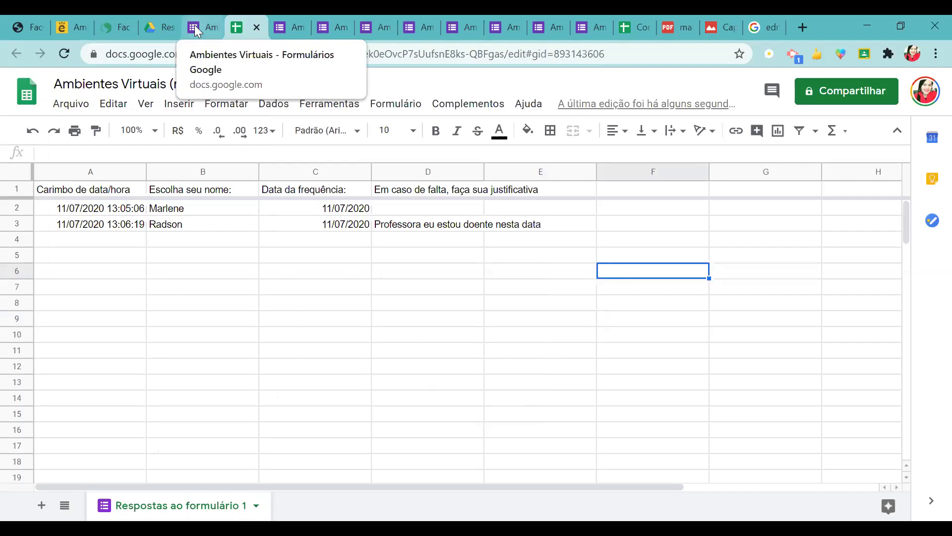
Step: Share the response spreadsheet with "Qualquer pessoa com o link" as "Leitor" and copy its sharing link
left_click(819, 93)
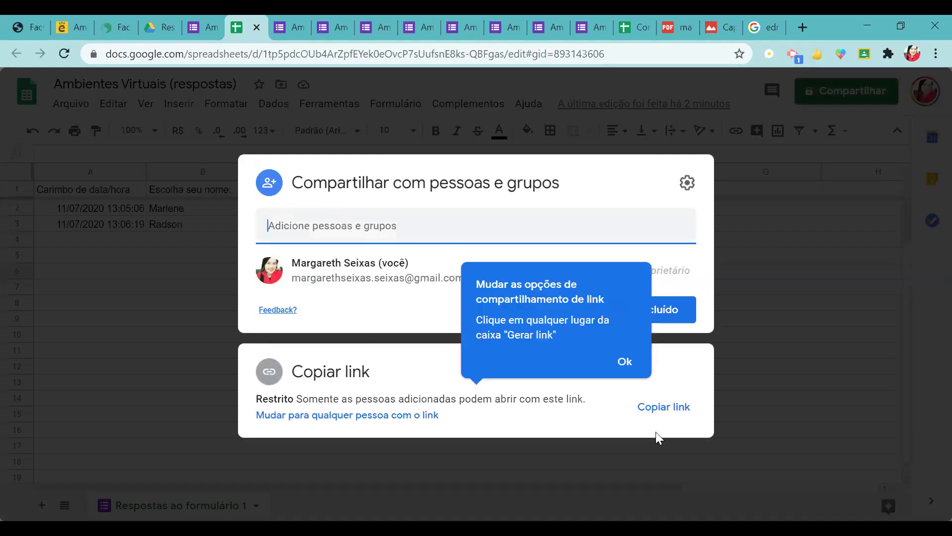
left_click(302, 416)
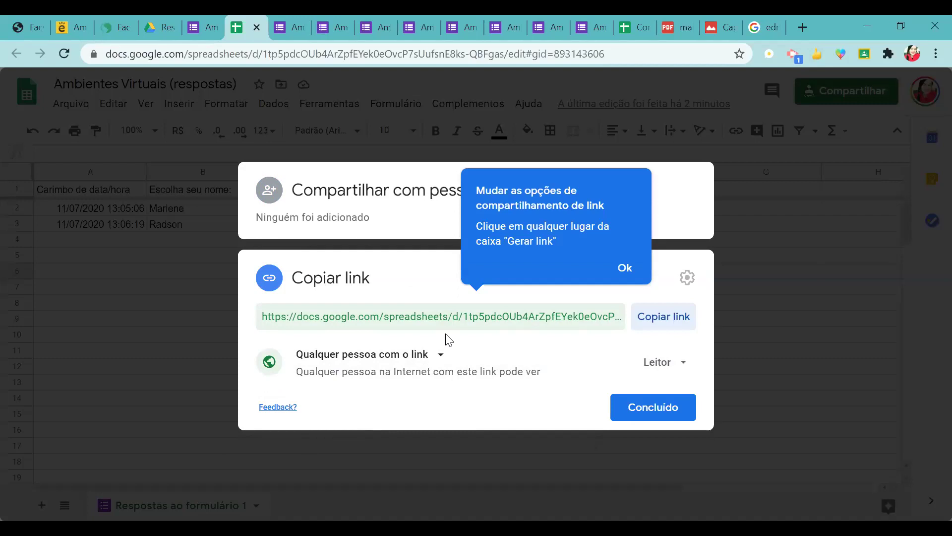
left_click(441, 355)
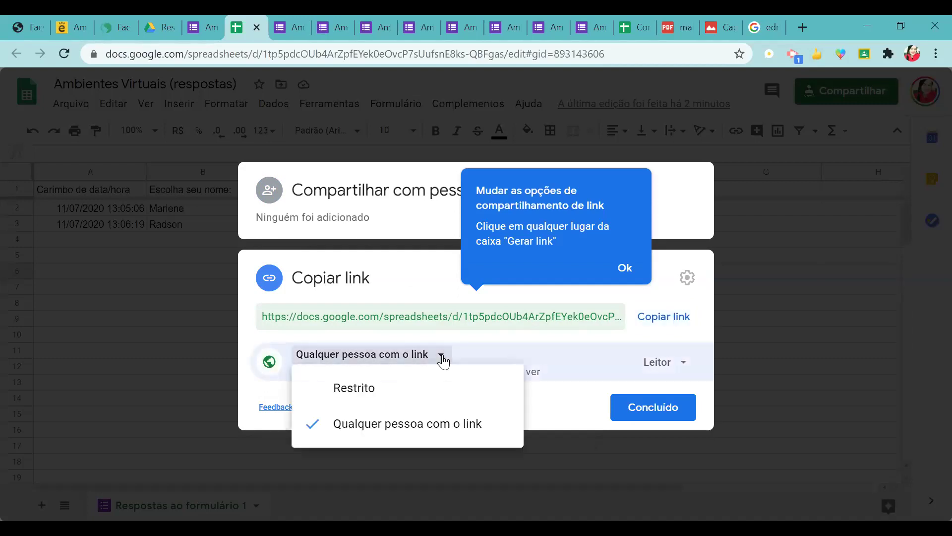
left_click(589, 336)
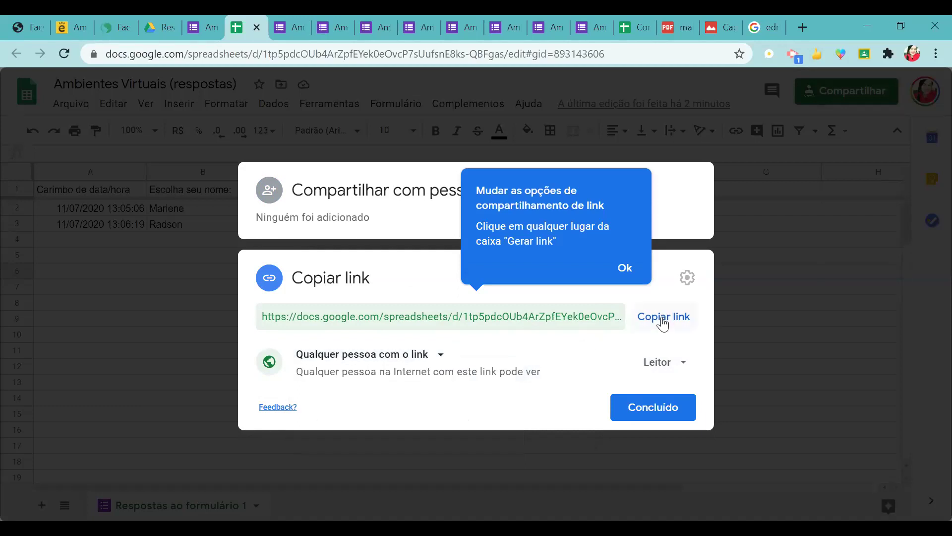
left_click(624, 270)
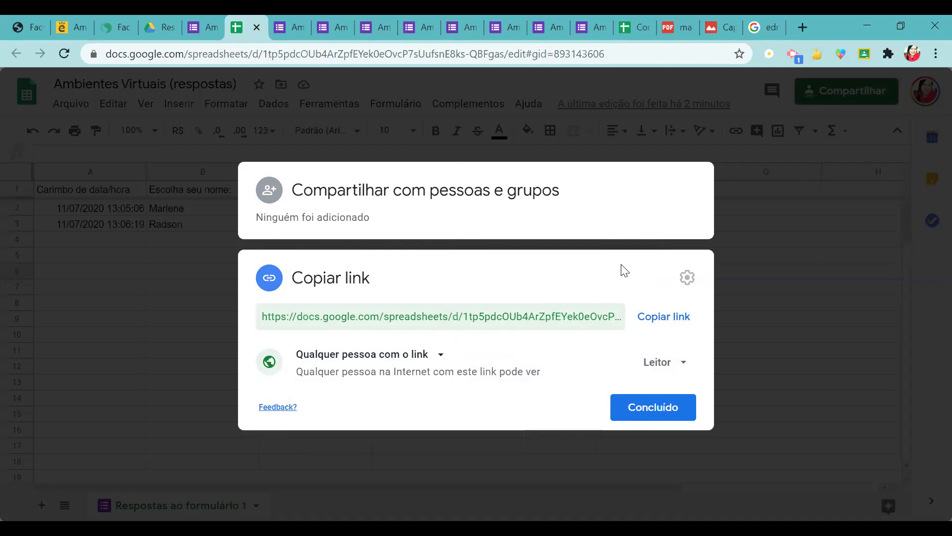
left_click(654, 324)
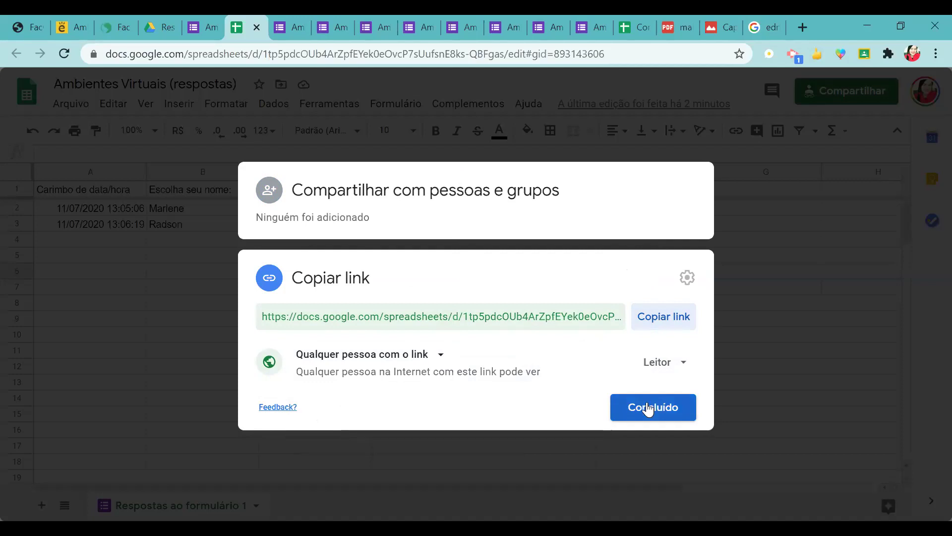
left_click(649, 409)
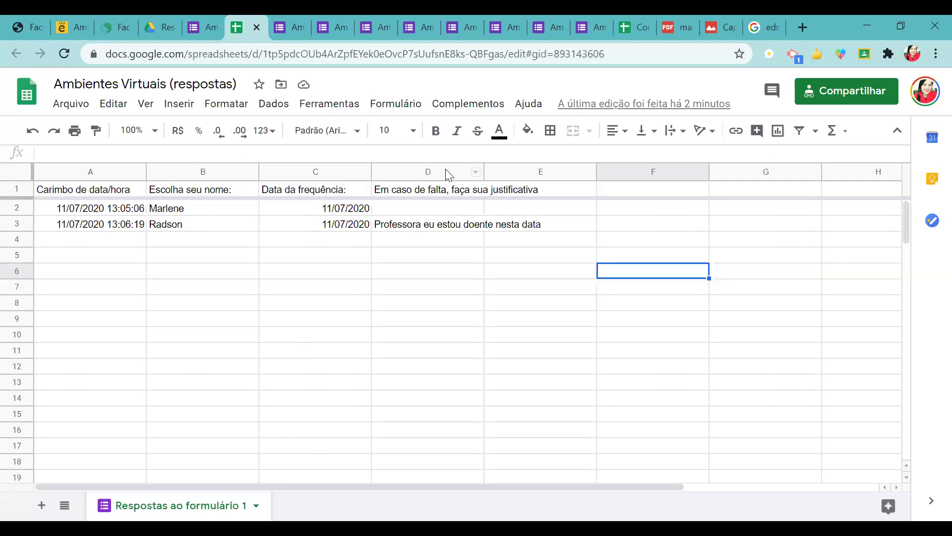
Step: Return to the attendance form's questions, add a blank multiple-choice question after the absence justification and review the available question types
left_click(204, 27)
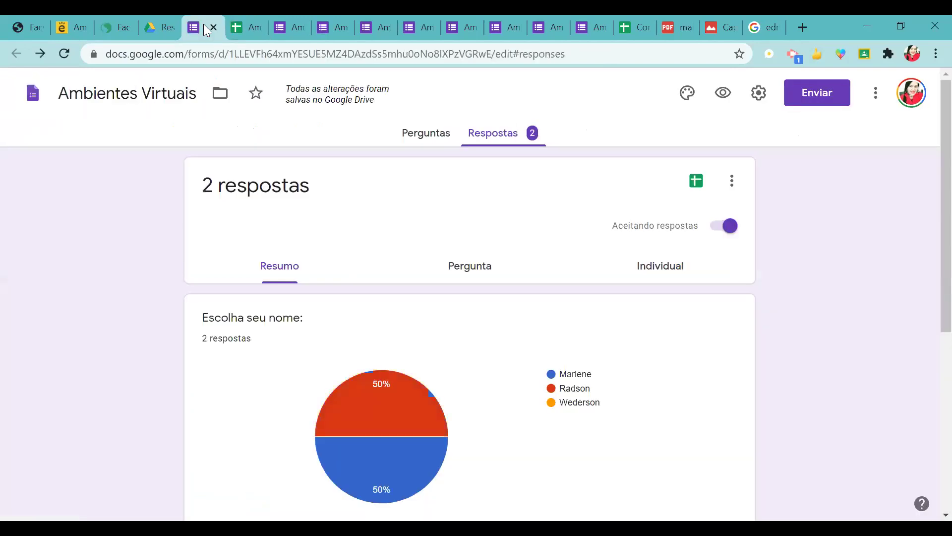
left_click(415, 135)
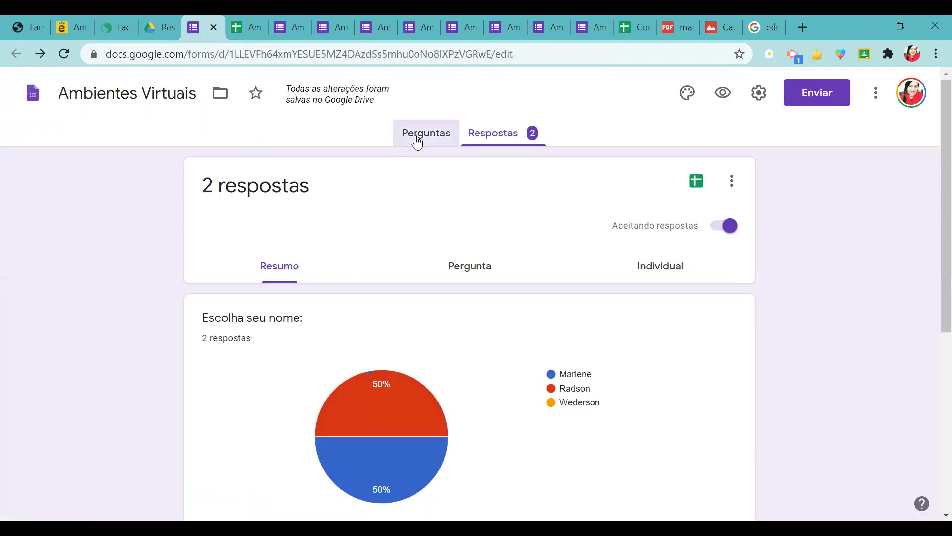
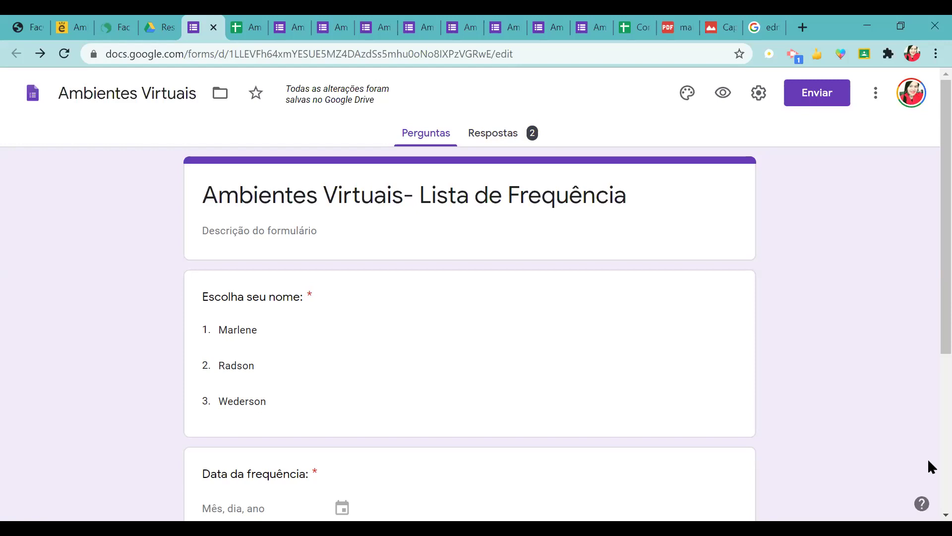
scroll(928, 458, "down", 5)
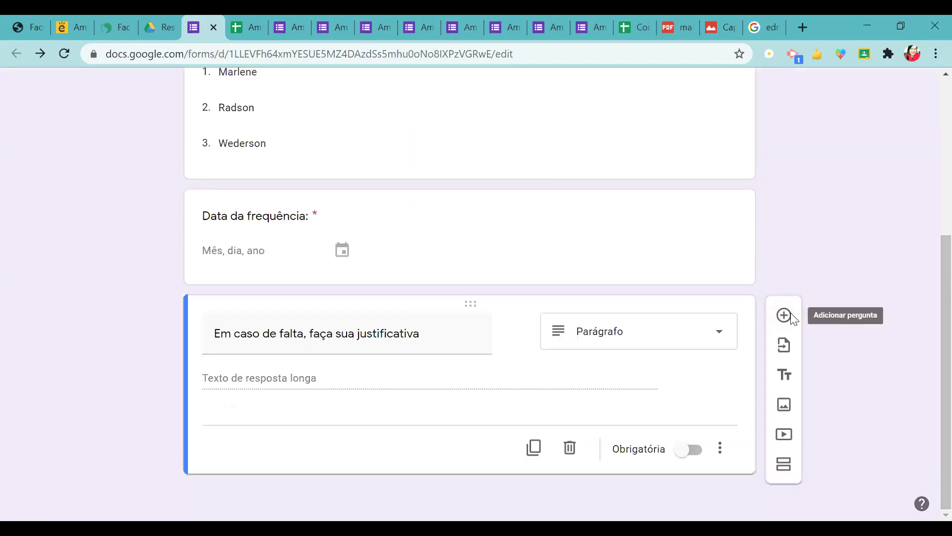
left_click(791, 316)
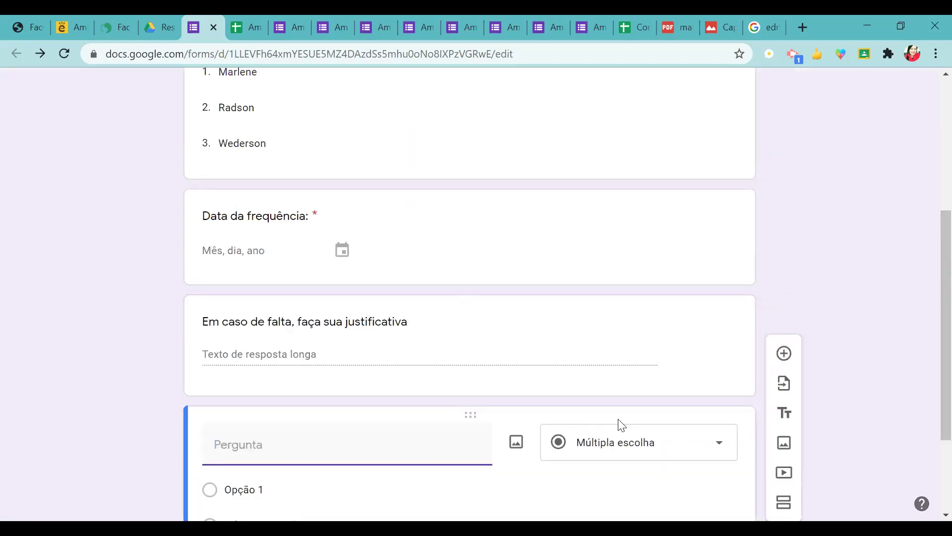
left_click(629, 455)
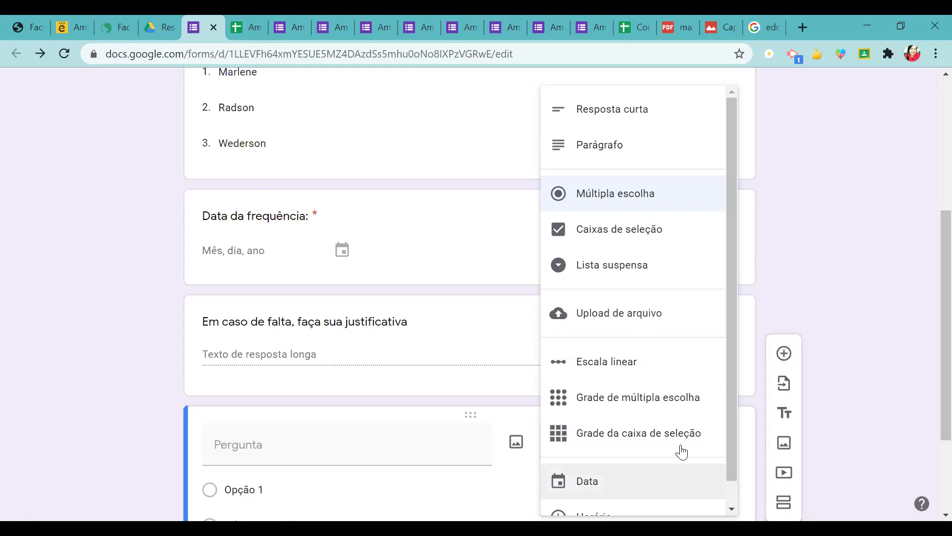
left_click(839, 235)
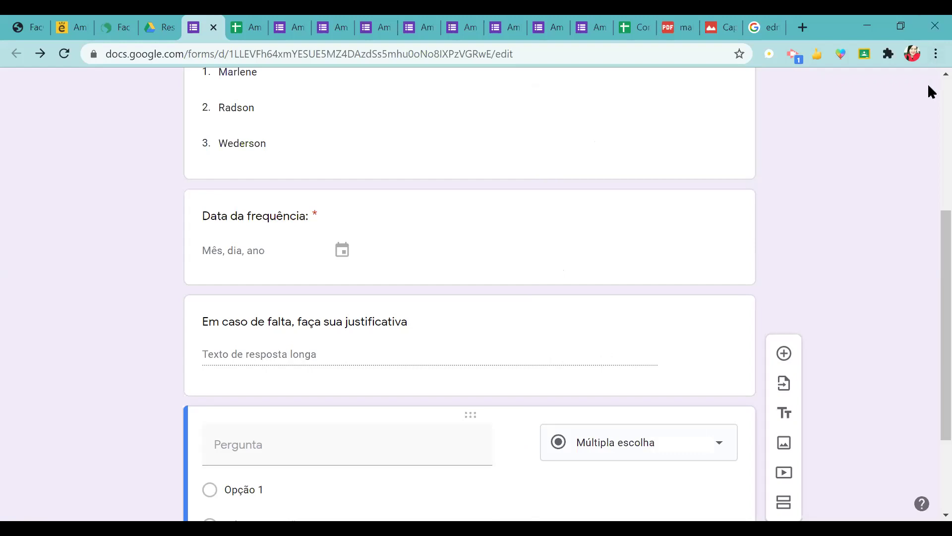
scroll(927, 83, "up", 5)
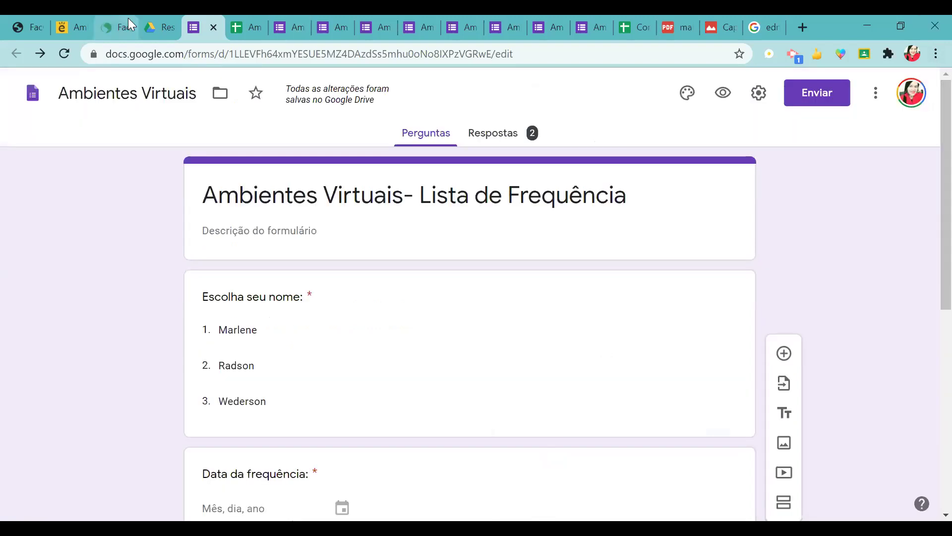
Step: Switch to the Faculdades IDAAM course site, return to the Ambientes Virtuais course page and look through its lesson list
left_click(107, 24)
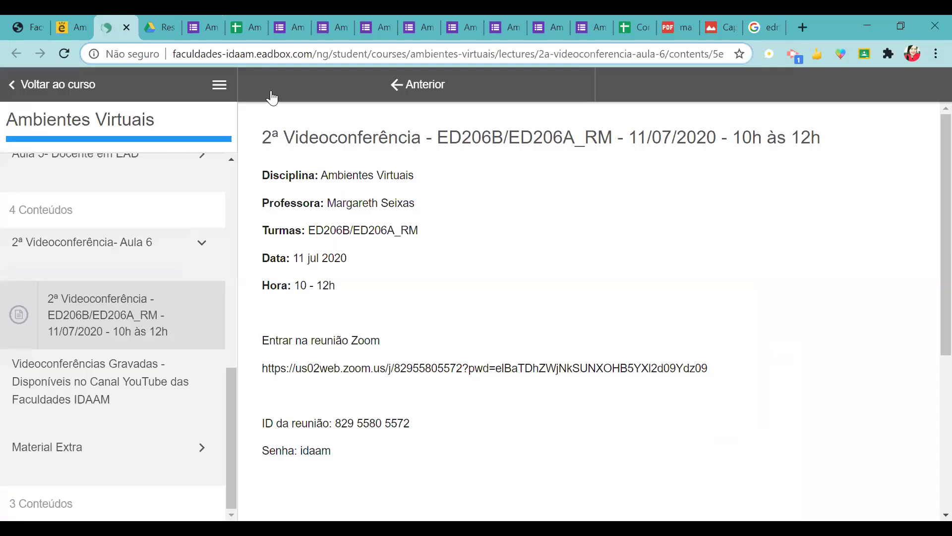
left_click(16, 91)
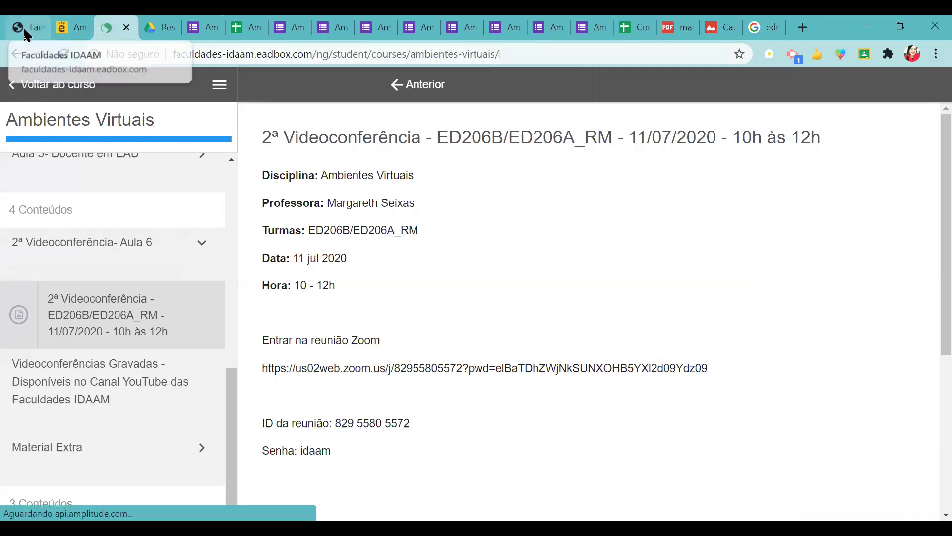
left_click(117, 22)
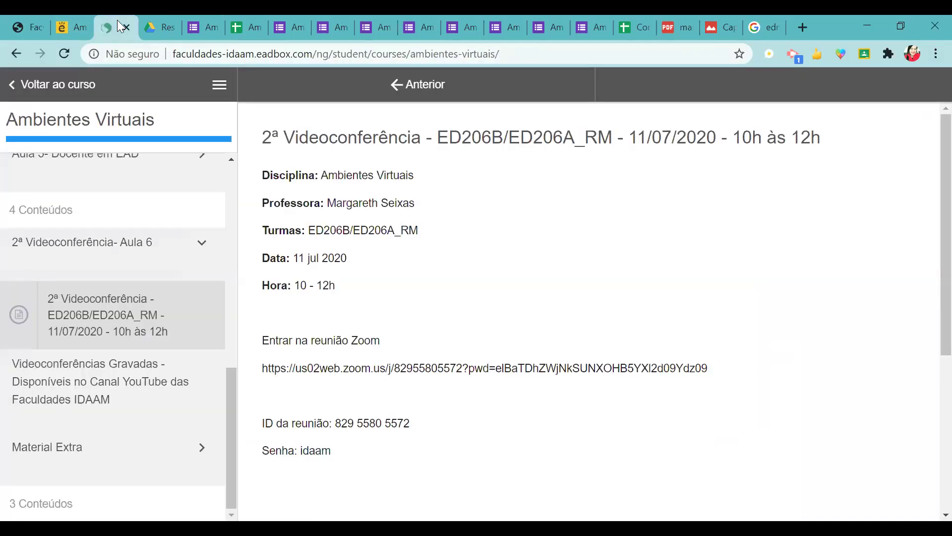
left_click(27, 117)
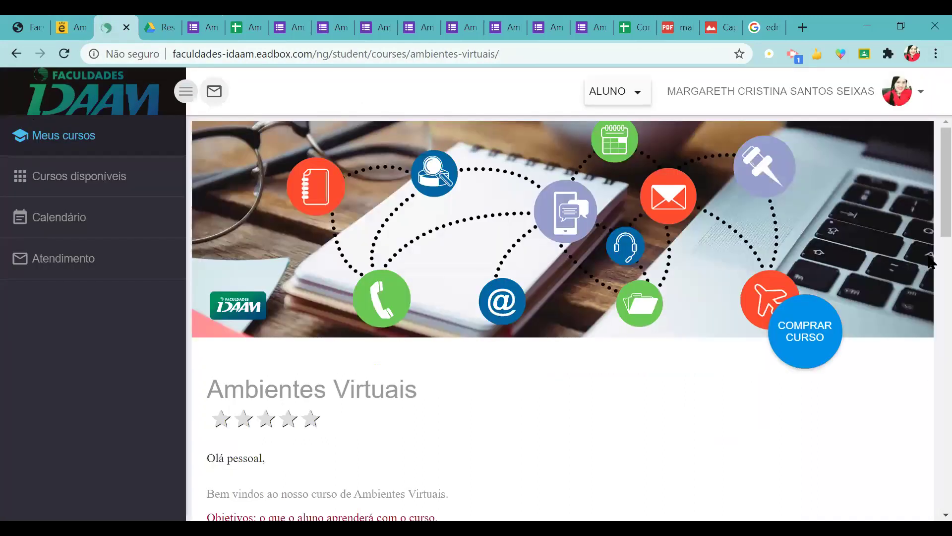
scroll(931, 268, "down", 3)
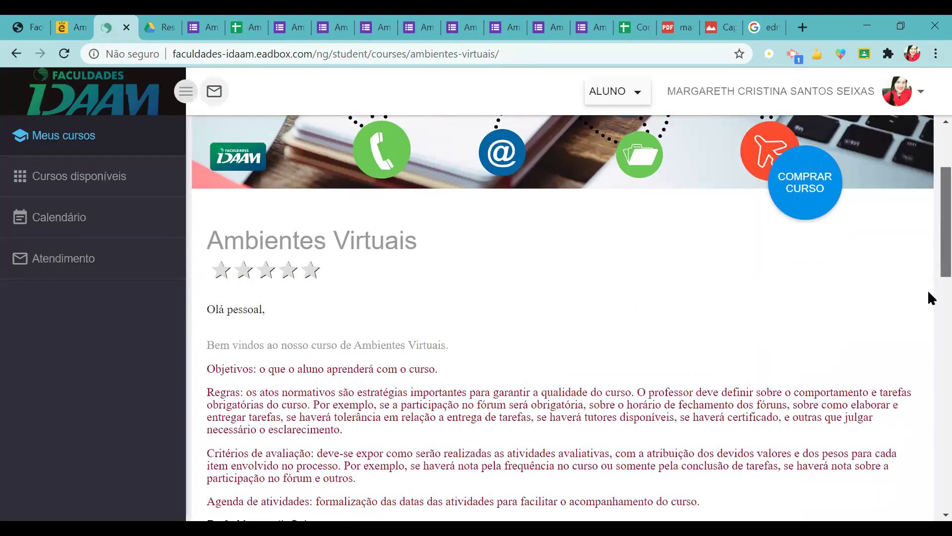
scroll(928, 290, "down", 8)
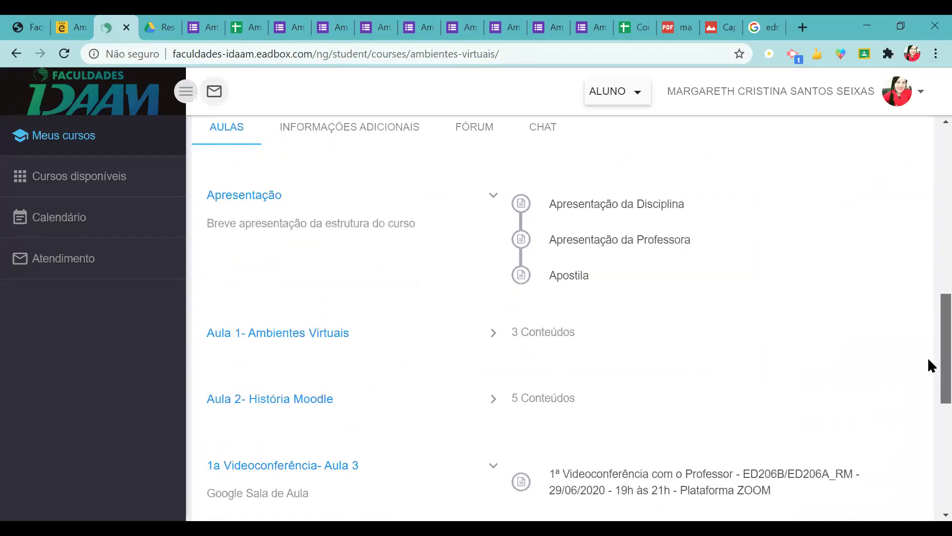
scroll(928, 358, "down", 5)
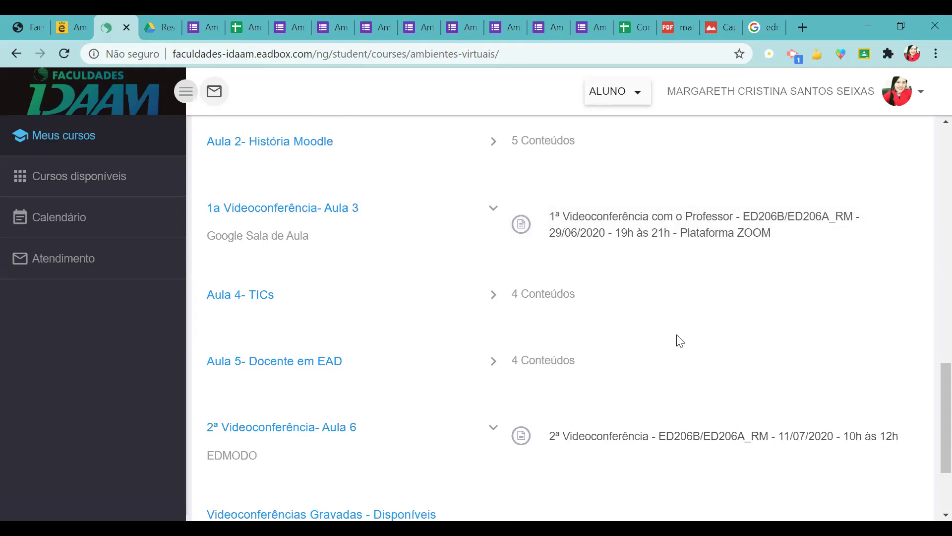
scroll(928, 482, "down", 3)
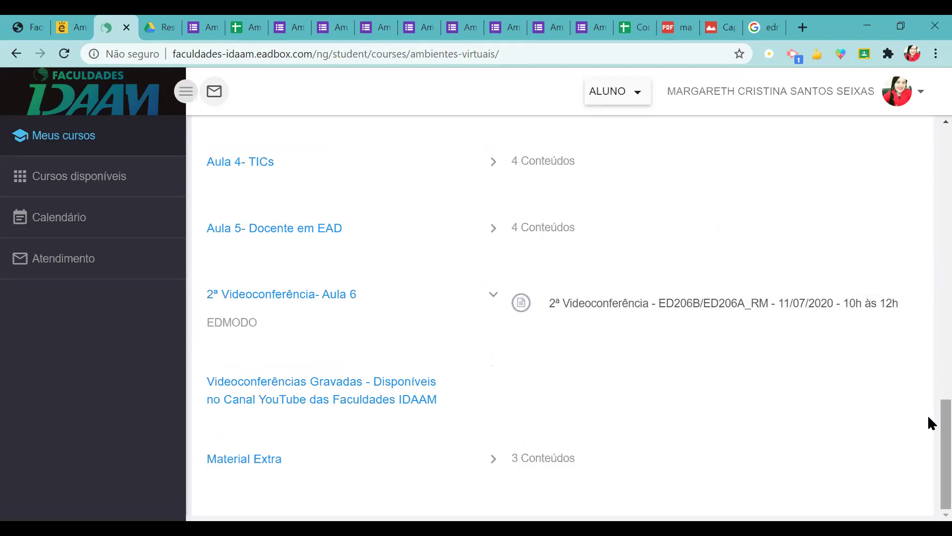
Step: Change from the student to the "Autor" role and open the Ambientes Virtuais course's lessons for editing
left_click(58, 147)
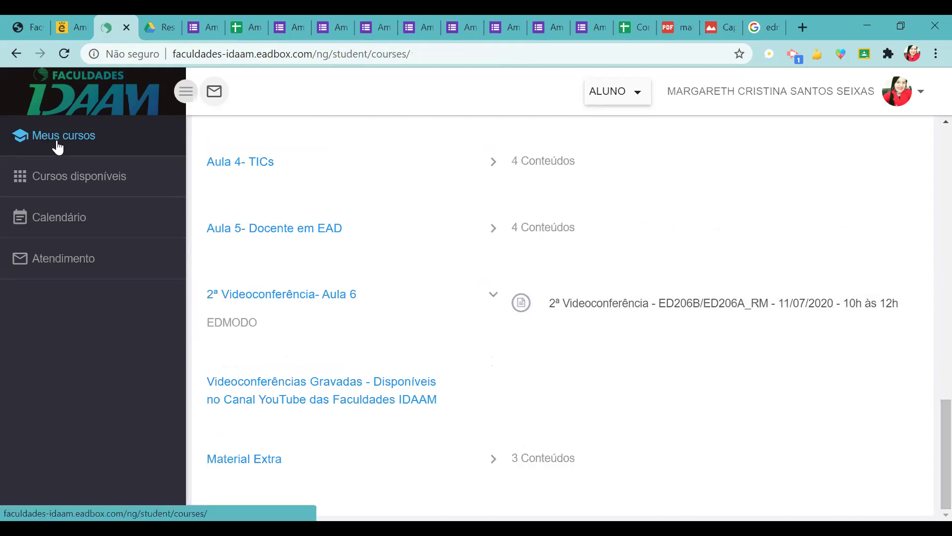
left_click(604, 105)
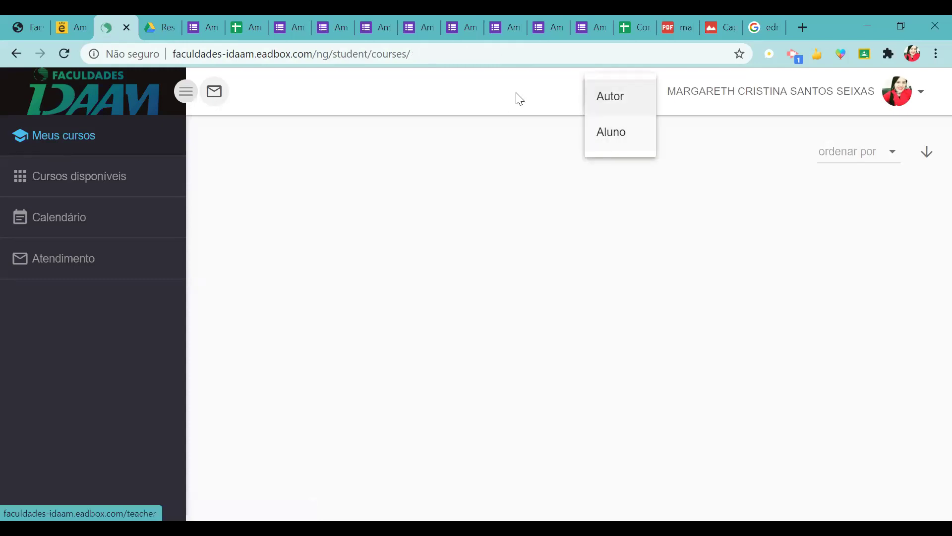
left_click(603, 99)
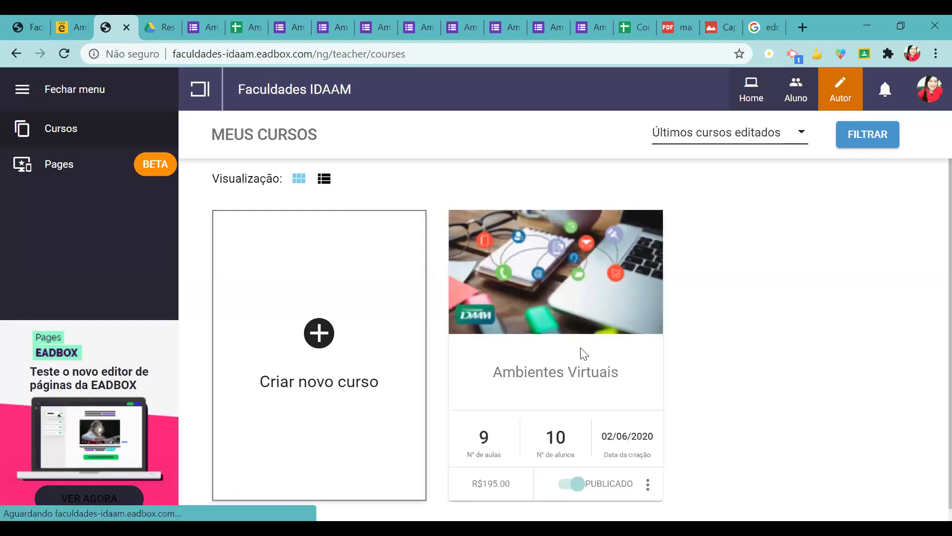
double_click(580, 358)
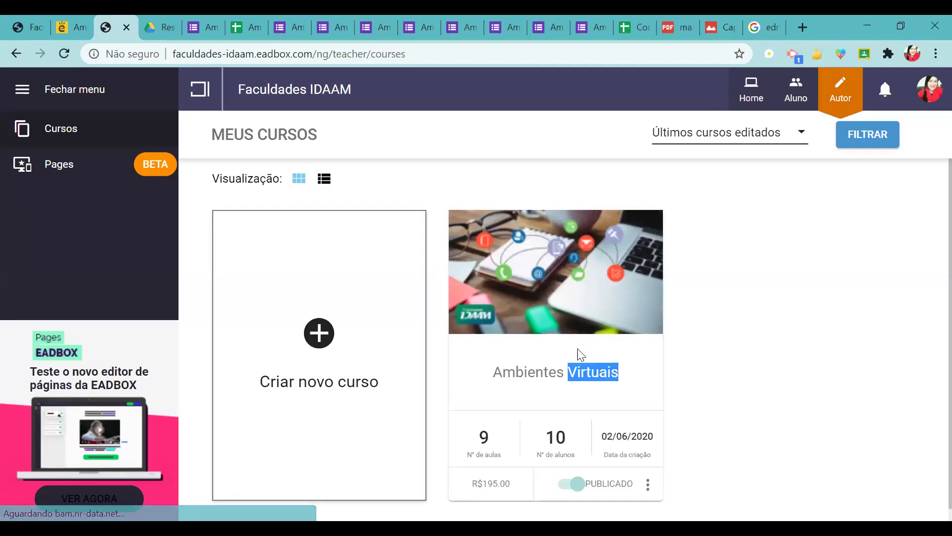
double_click(558, 379)
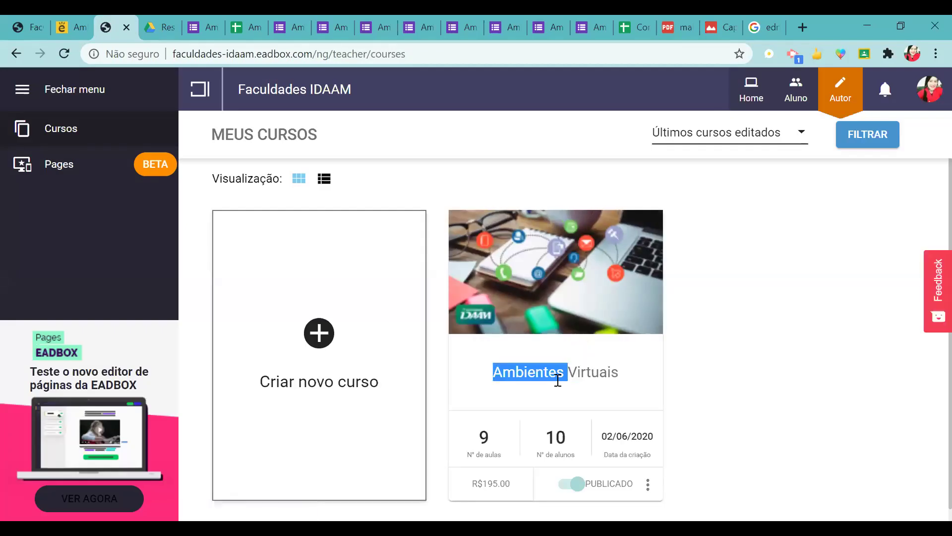
left_click(562, 292)
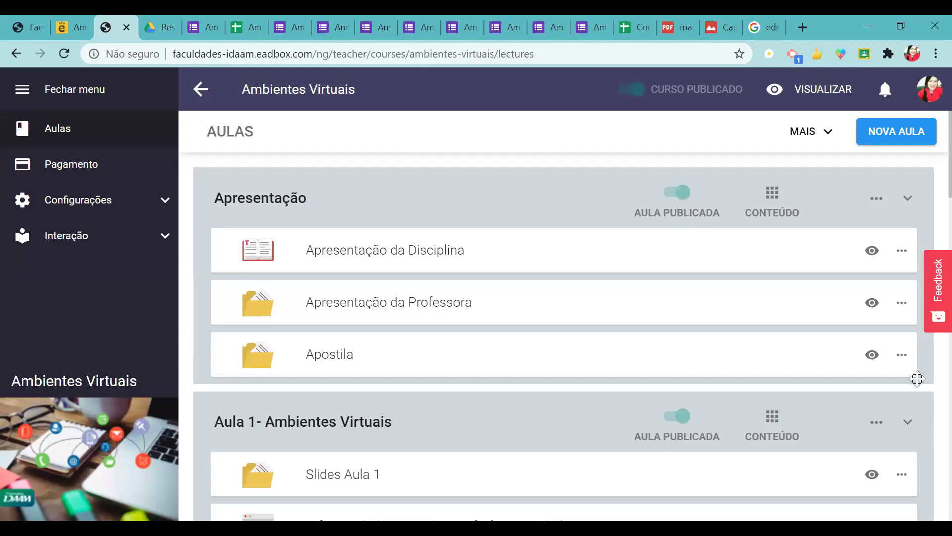
Step: Look through the Ambientes Virtuais lesson list in author mode, from Apresentação down to the Material Extra section
scroll(929, 153, "down", 5)
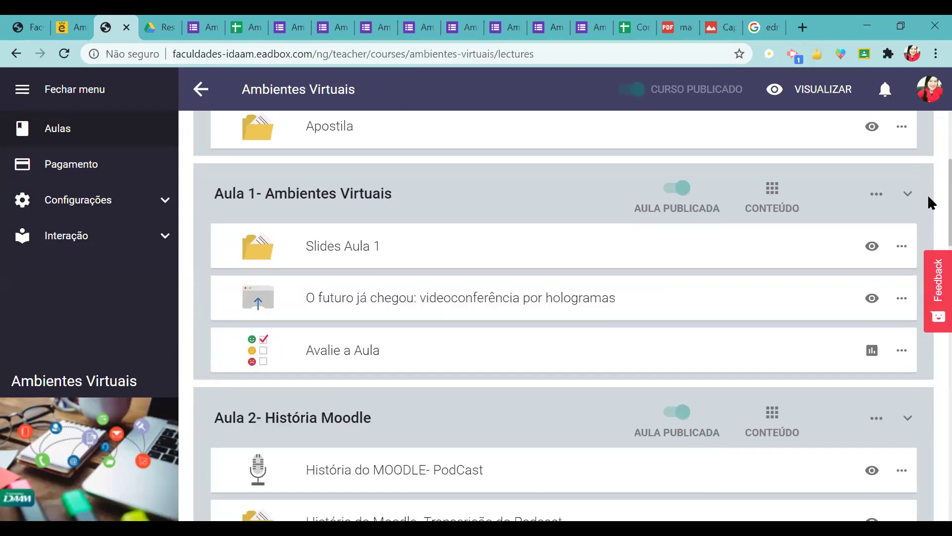
scroll(930, 201, "down", 3)
scroll(929, 259, "down", 4)
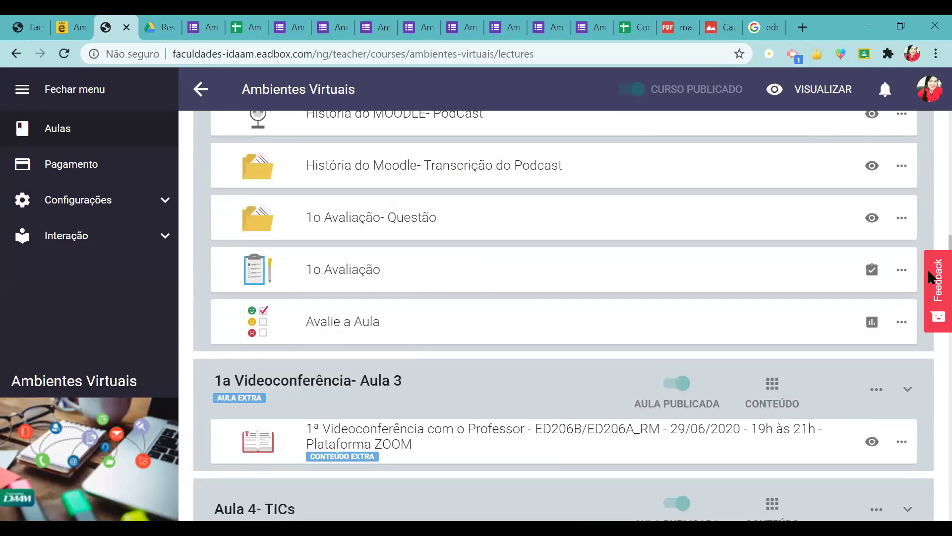
scroll(931, 282, "up", 4)
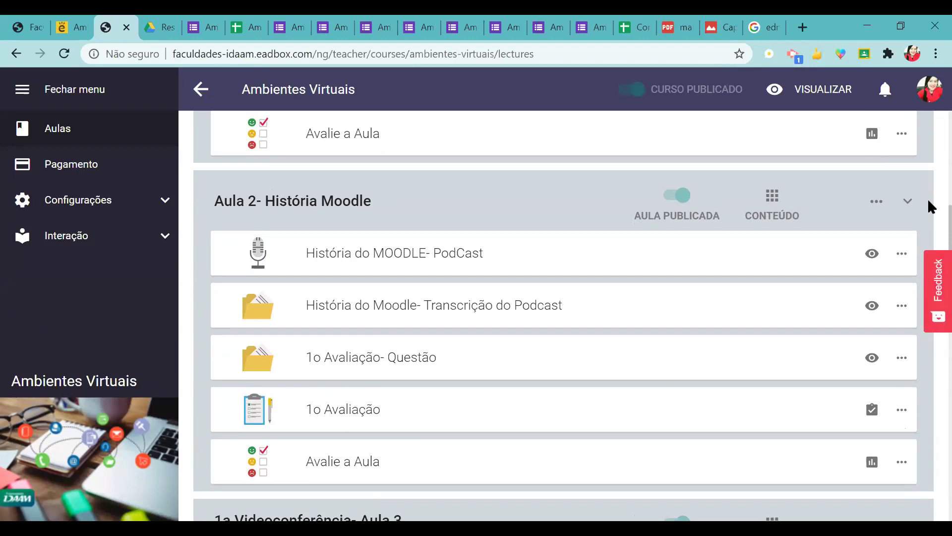
scroll(930, 238, "down", 9)
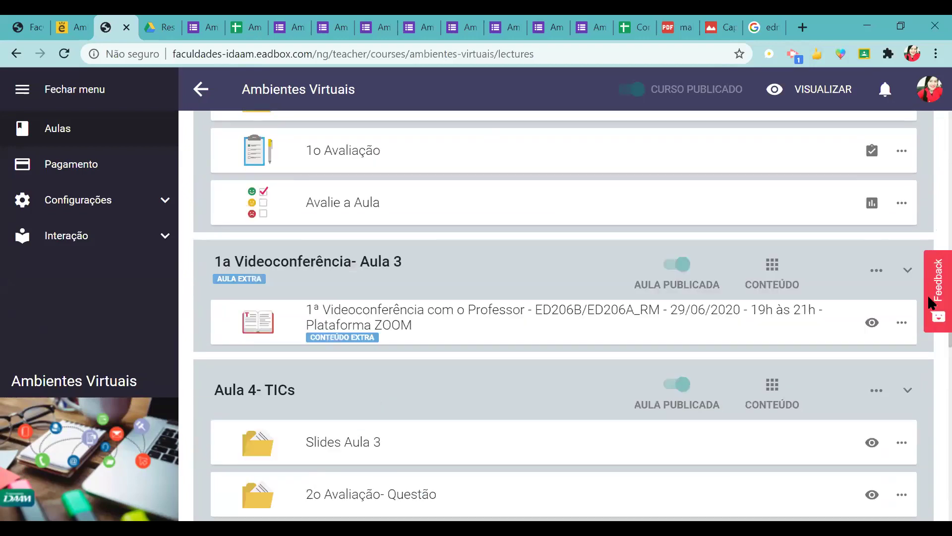
scroll(935, 322, "down", 1)
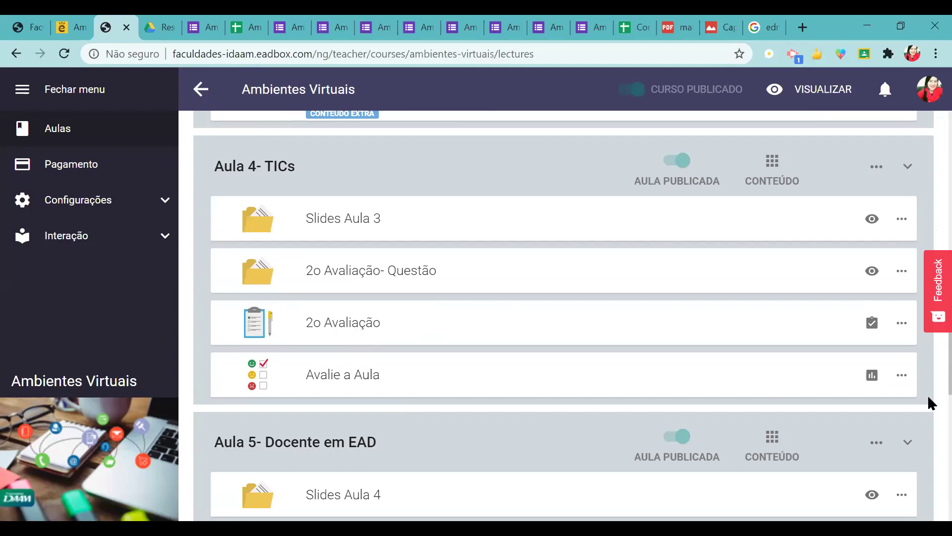
scroll(930, 392, "down", 8)
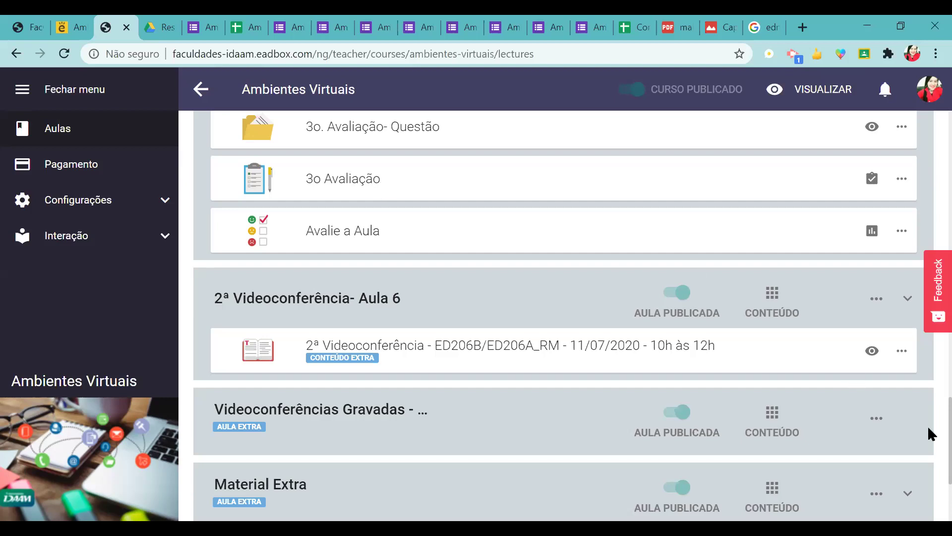
scroll(930, 496, "down", 1)
scroll(930, 505, "down", 3)
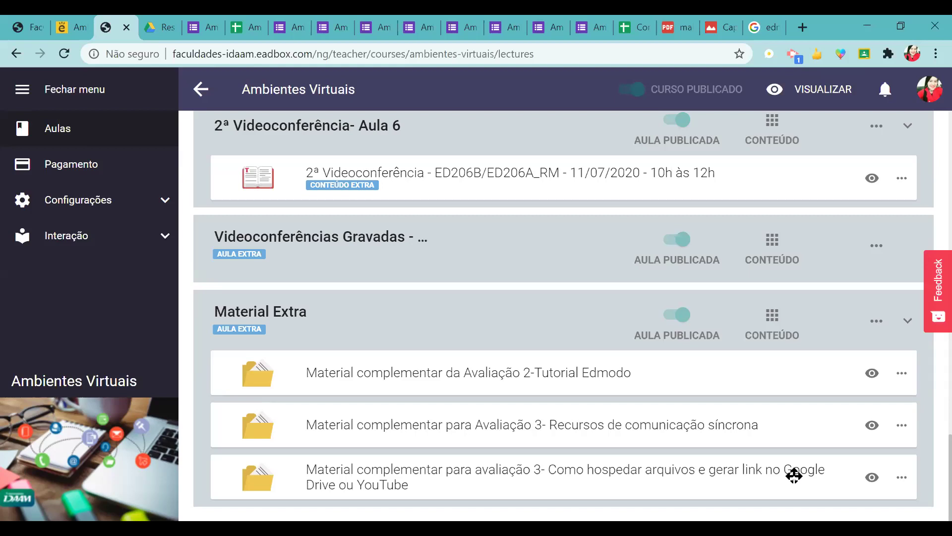
Step: Move the Material Extra item on hosting files and generating links in Google Drive or YouTube above the "Recursos de comunicação síncrona" item
left_click_drag(794, 475, 922, 426)
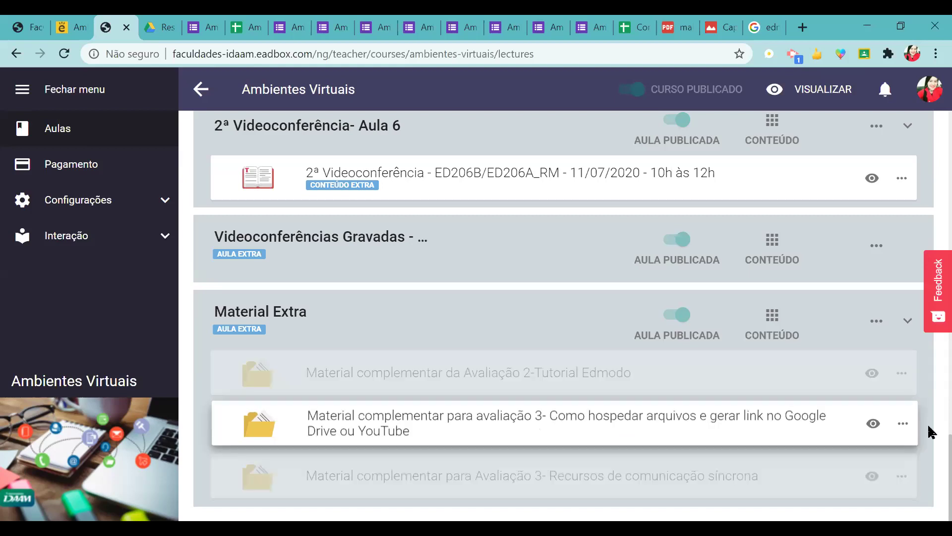